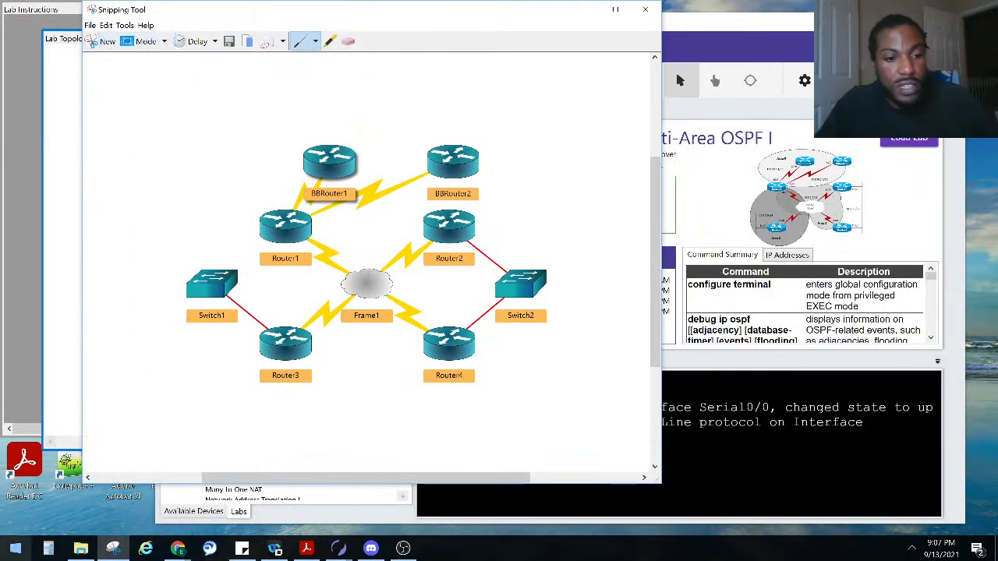
Open Paint, paste the copied topology snip, and enlarge it to fill most of the canvas
left_click(15, 549)
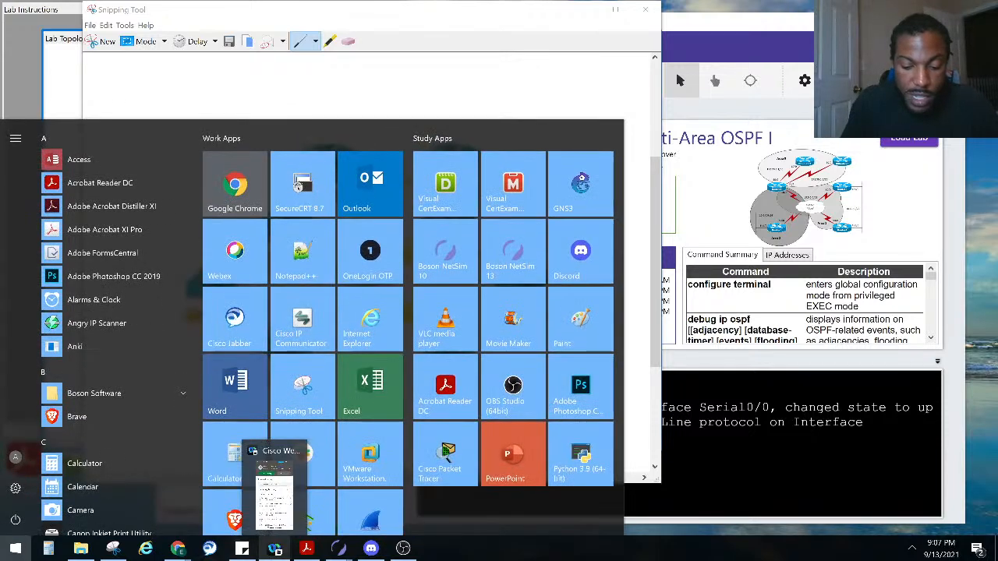
type("paint")
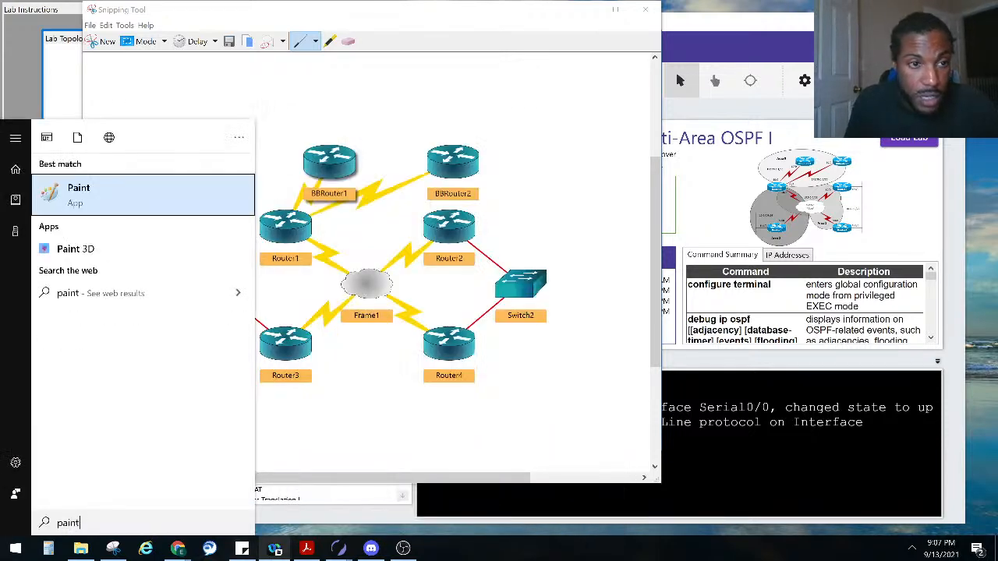
key("Return")
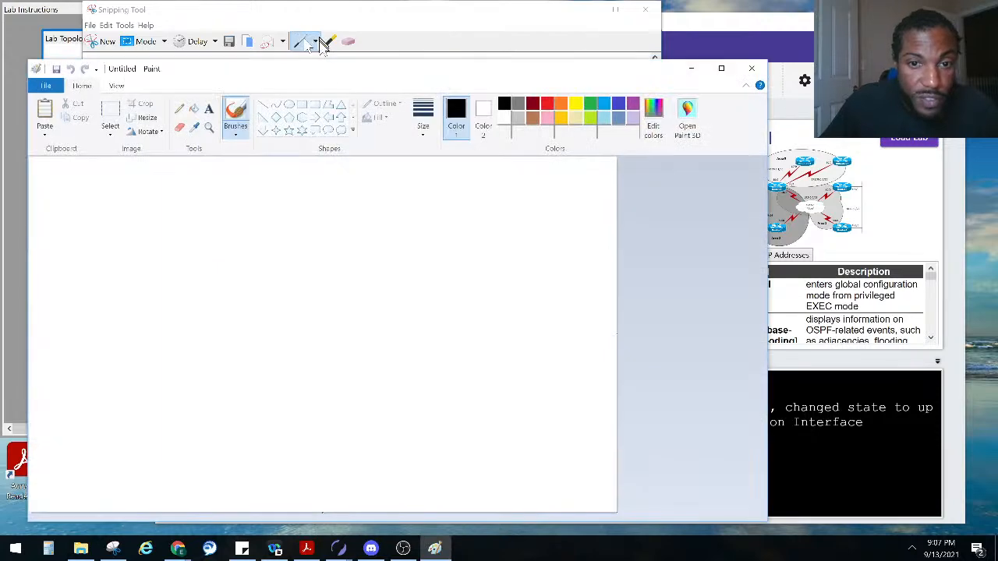
key("ctrl+v")
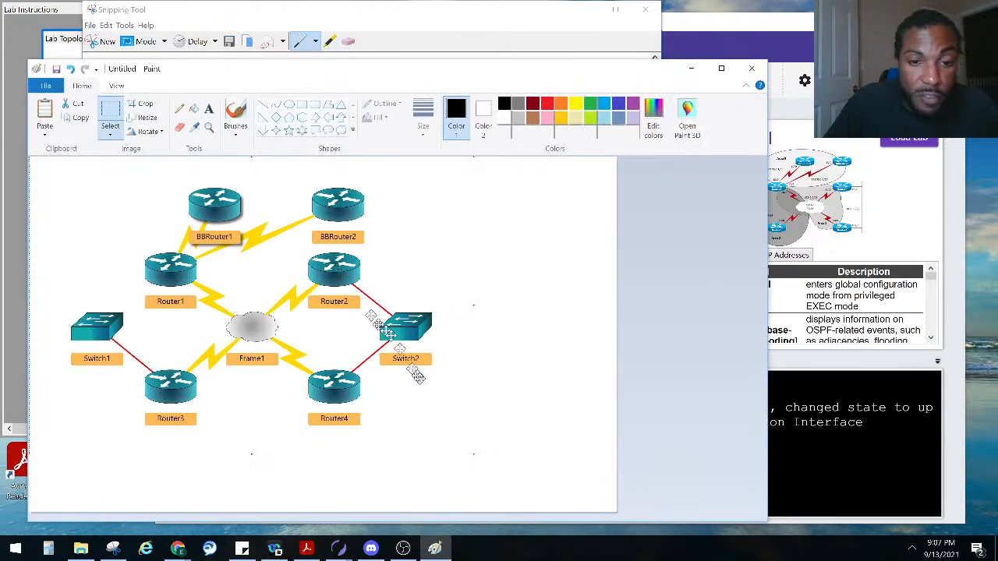
mouse_move(386, 368)
left_mouse_down()
mouse_move(364, 372)
mouse_move(333, 351)
mouse_move(334, 339)
left_mouse_up()
left_click_drag(440, 431, 568, 492)
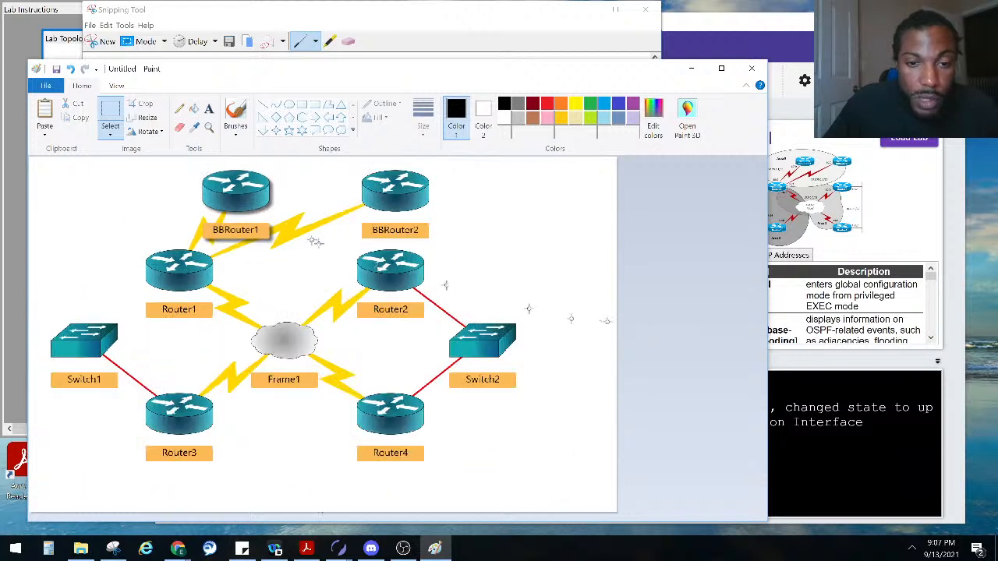
Set up the standard brush with the thickest line size and red as the drawing colour
left_click(180, 109)
left_click(234, 133)
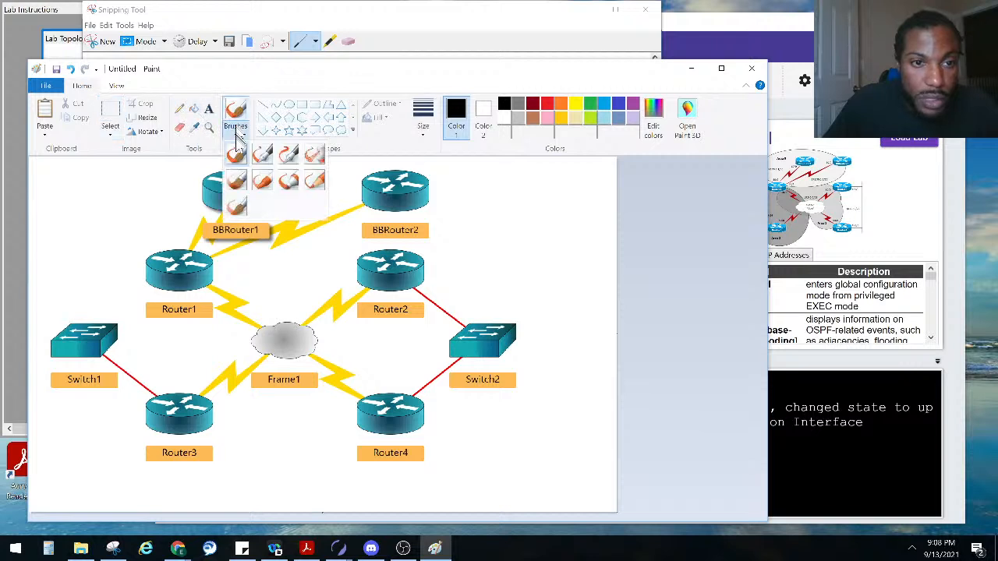
left_click(235, 165)
left_click(422, 125)
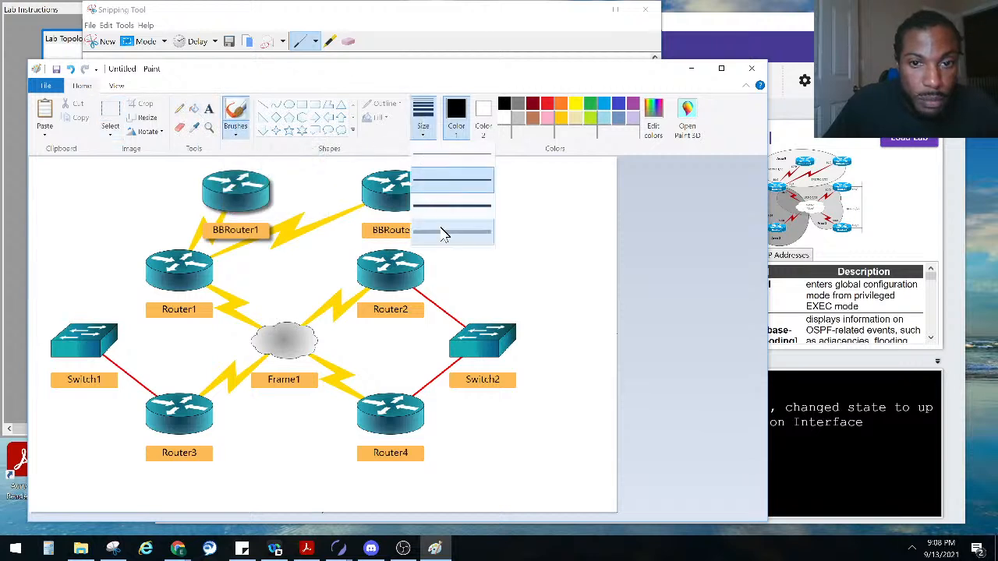
left_click(446, 231)
left_click(547, 104)
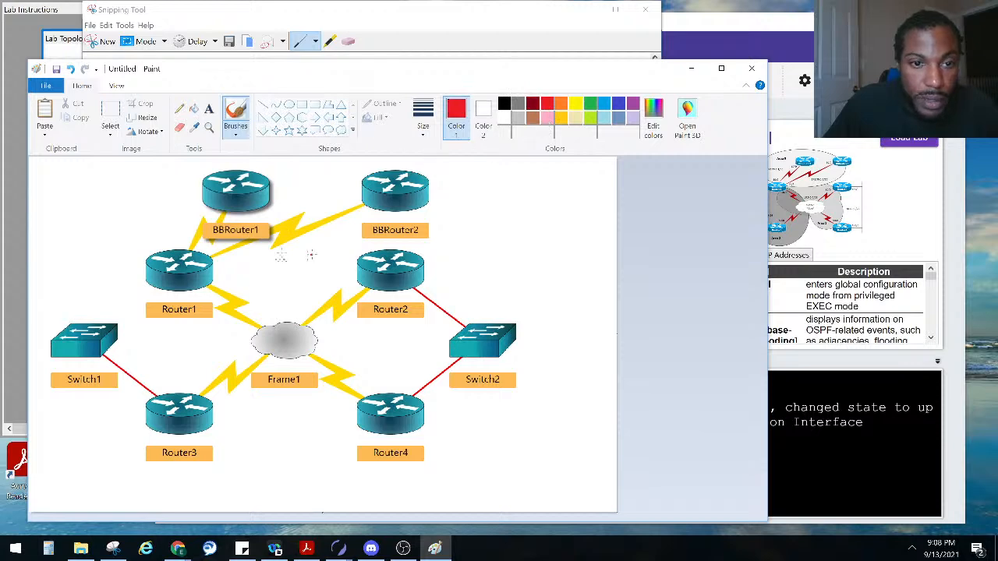
Put the Snipping Tool away and dock the floating Lab Topology window as a tab in the Boson NetSim main window
left_click(350, 19)
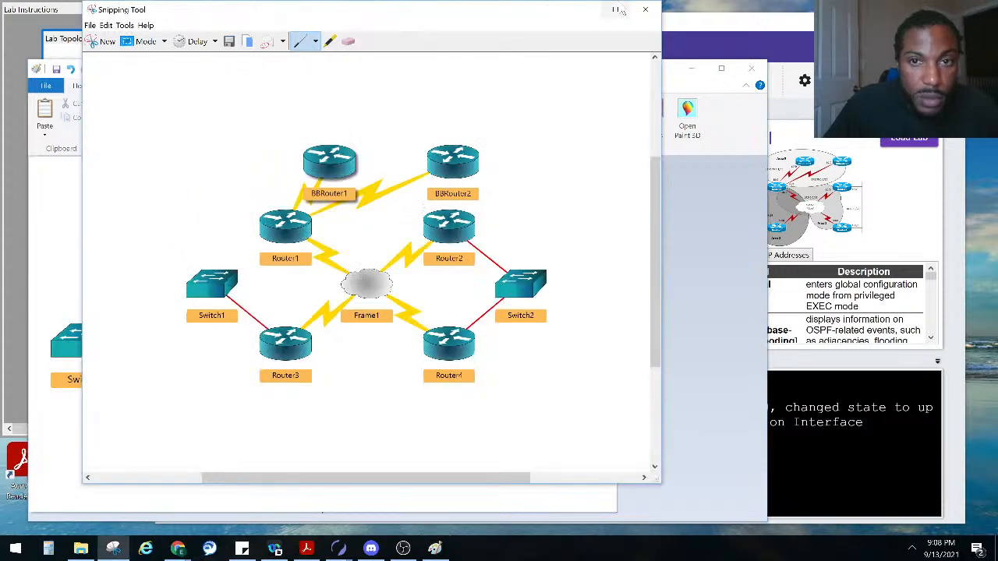
left_click(585, 9)
left_click(683, 33)
scroll(301, 244, "up", 2)
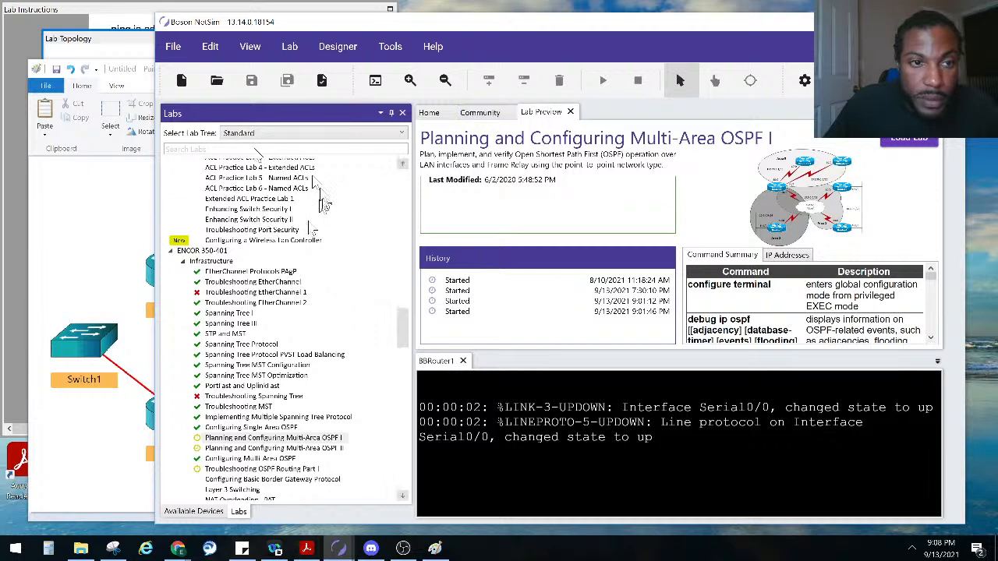
left_click(130, 38)
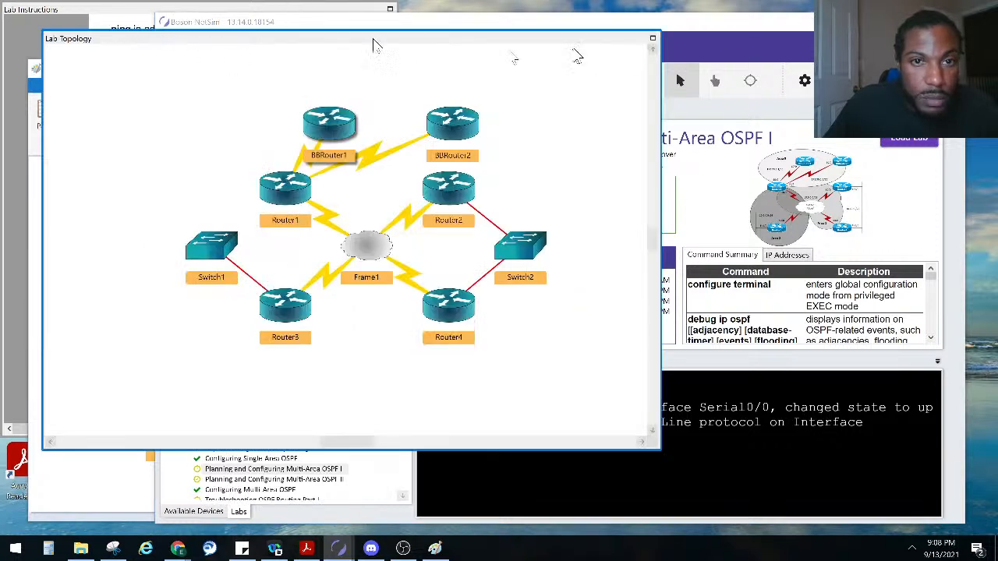
left_click_drag(568, 44, 768, 109)
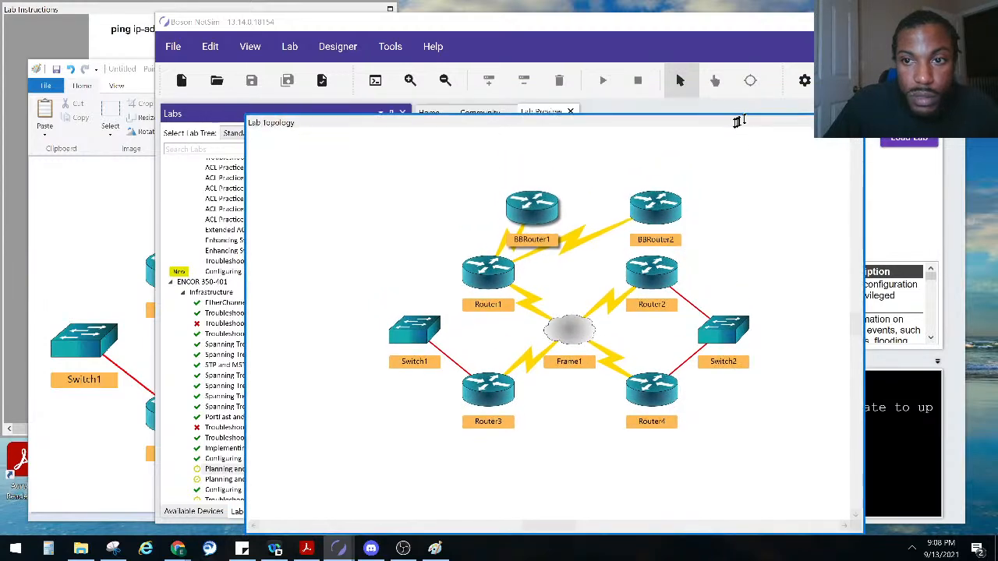
left_click_drag(603, 109, 560, 118)
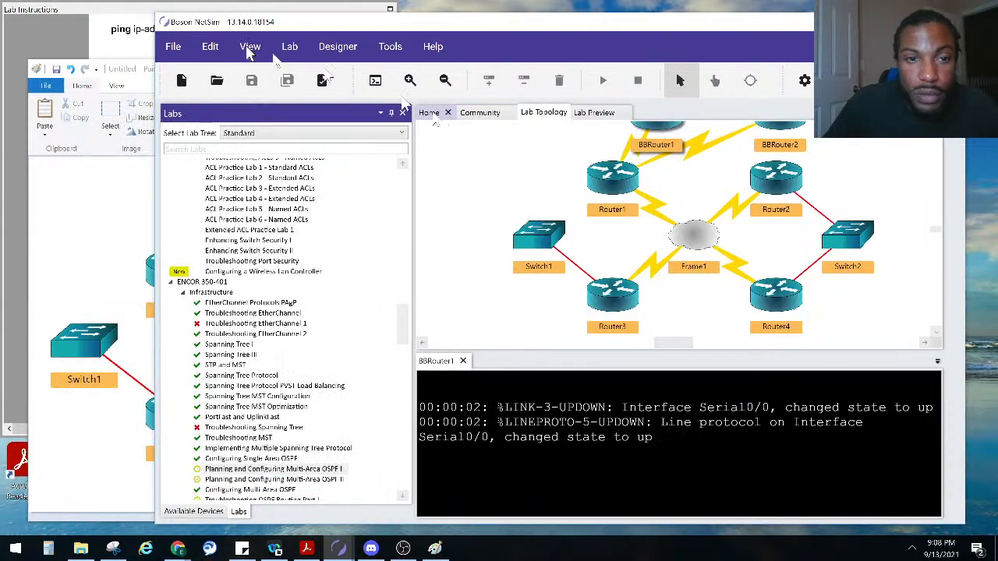
Read the command summary, the IP address table and the Task 1 instructions in the lab instructions
left_click(120, 51)
scroll(121, 51, "down", 5)
scroll(145, 121, "up", 10)
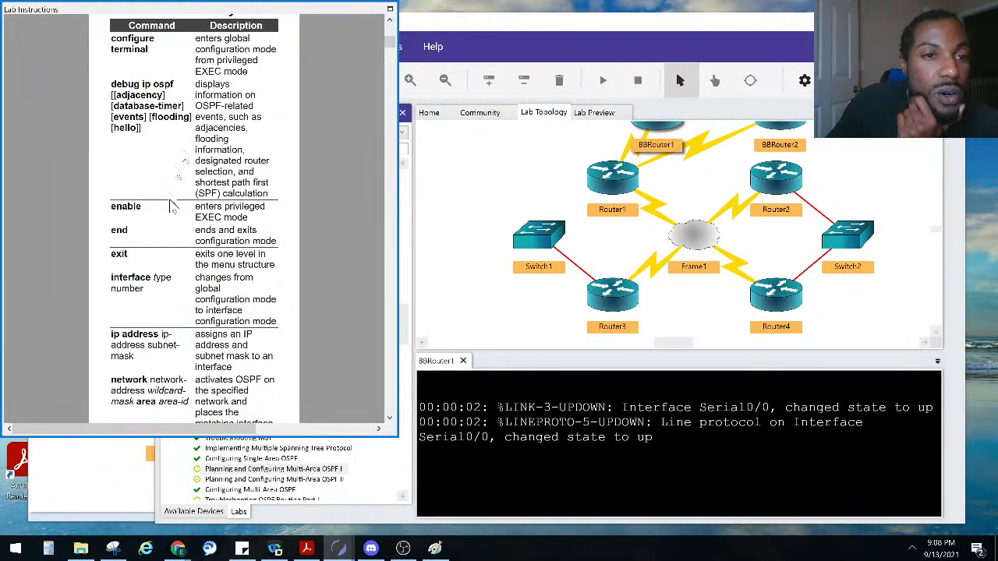
scroll(172, 205, "down", 6)
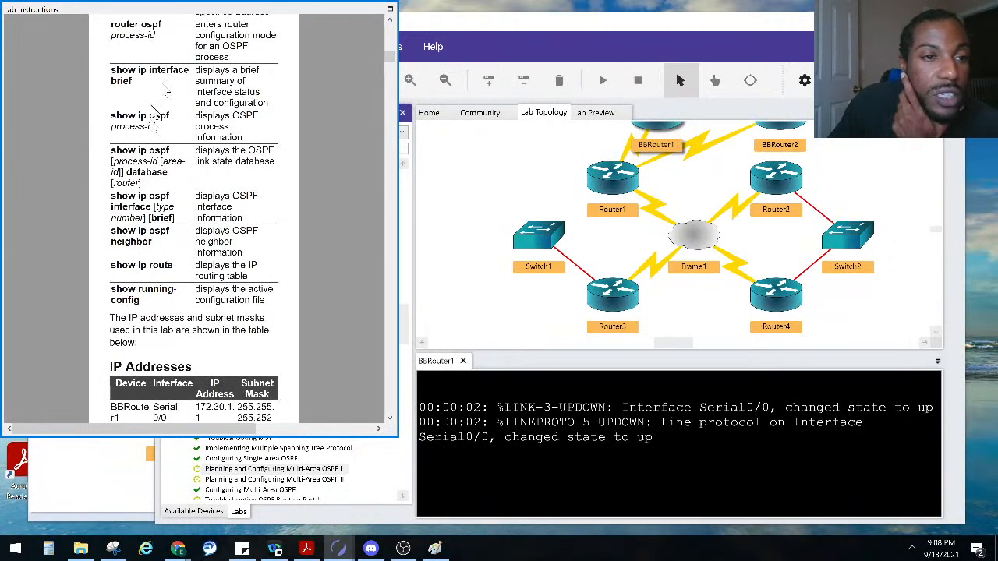
scroll(187, 156, "down", 5)
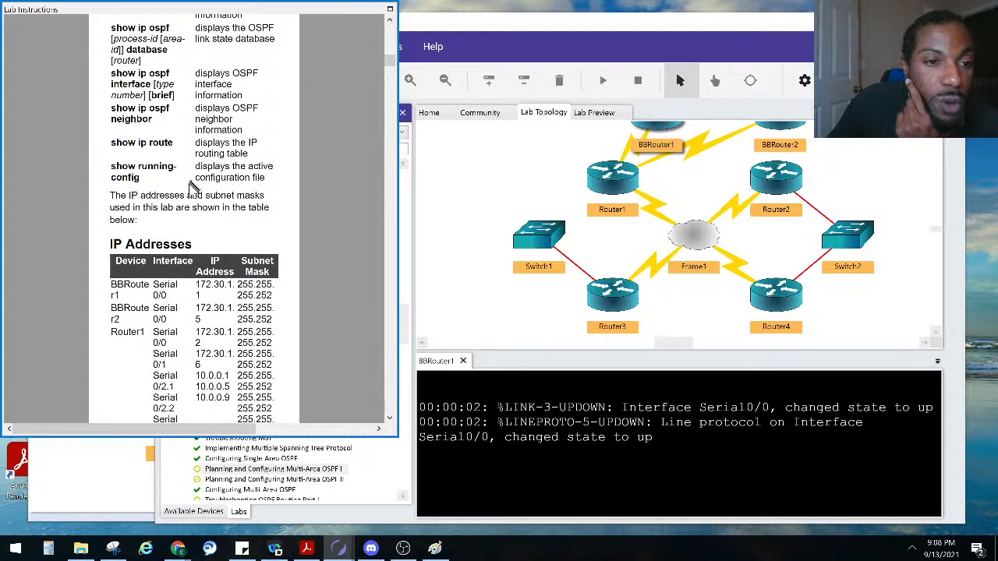
scroll(191, 188, "down", 3)
scroll(187, 172, "down", 4)
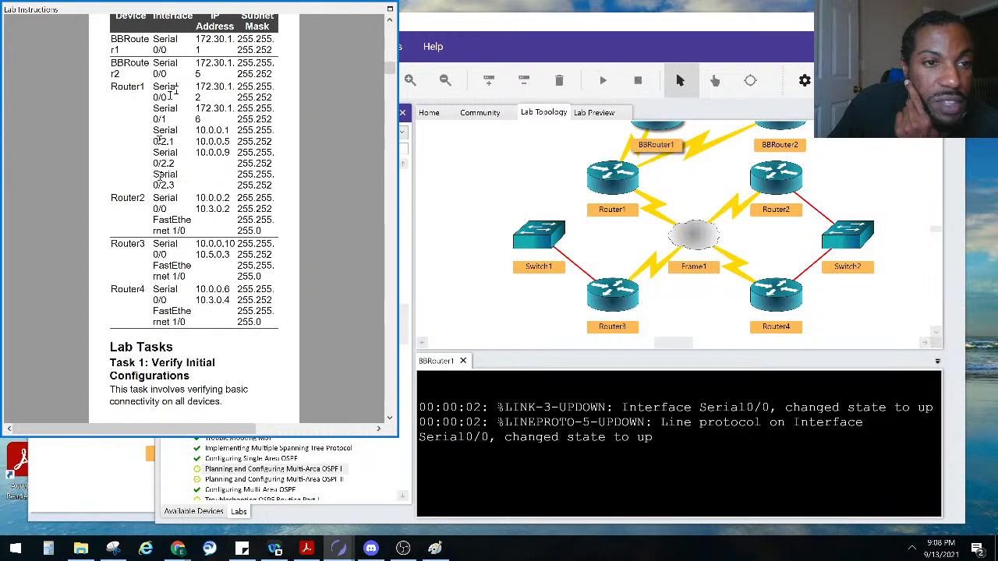
scroll(125, 277, "down", 6)
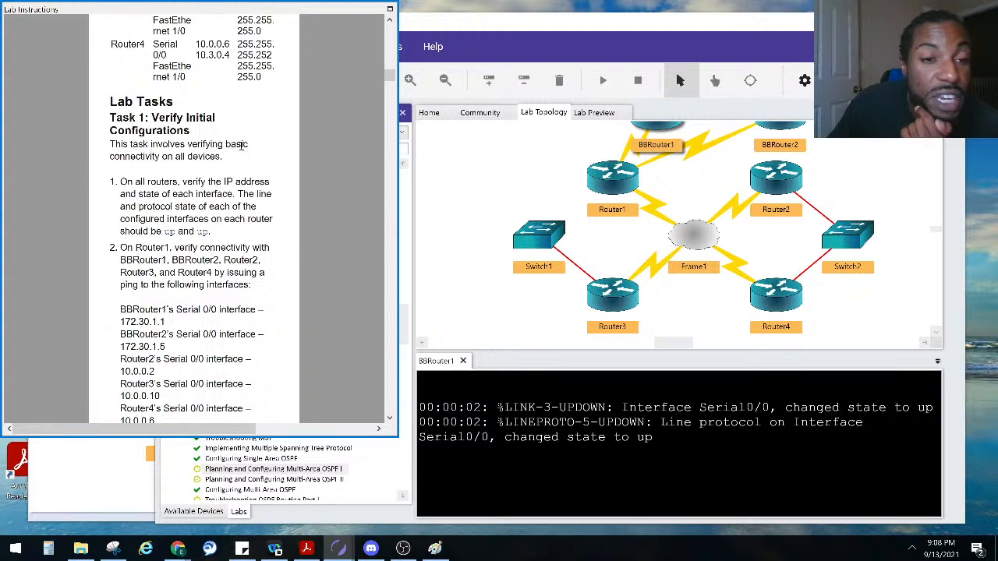
key("alt+Tab")
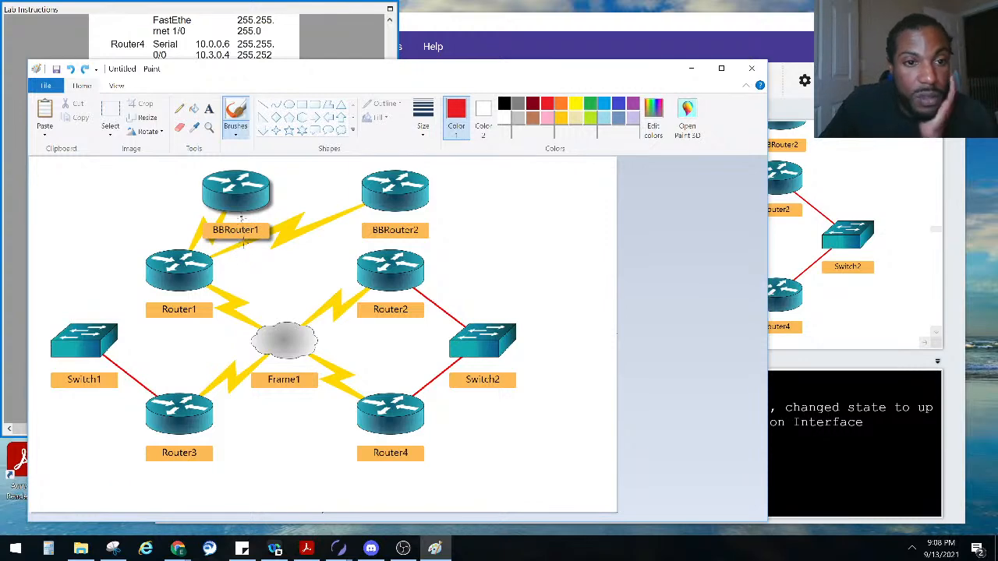
left_click(46, 38)
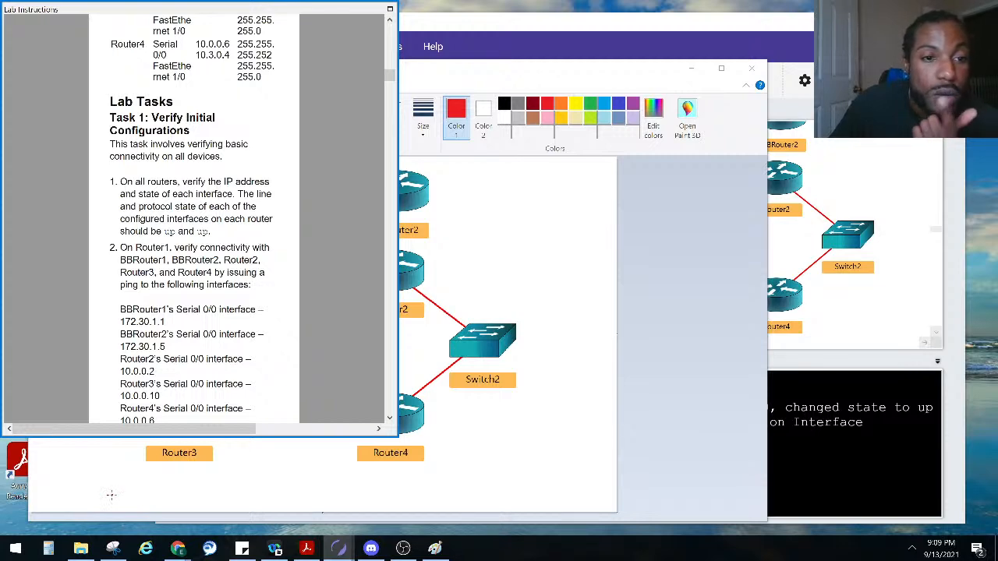
On the Paint topology, circle Router1 in red and draw lines from it to BBRouter1, BBRouter2, Router2, Router3 and Router4
left_click(111, 495)
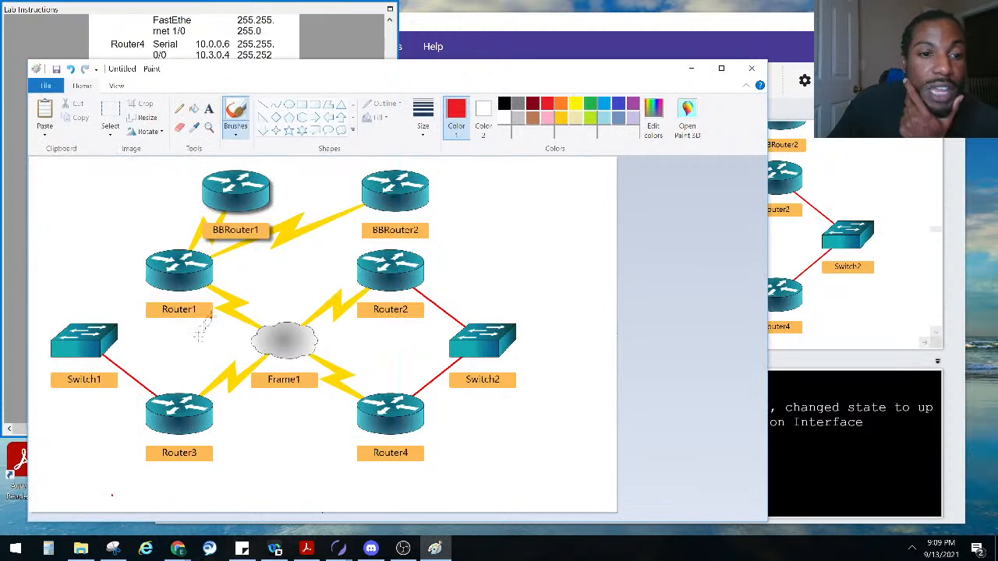
left_click_drag(206, 309, 155, 263)
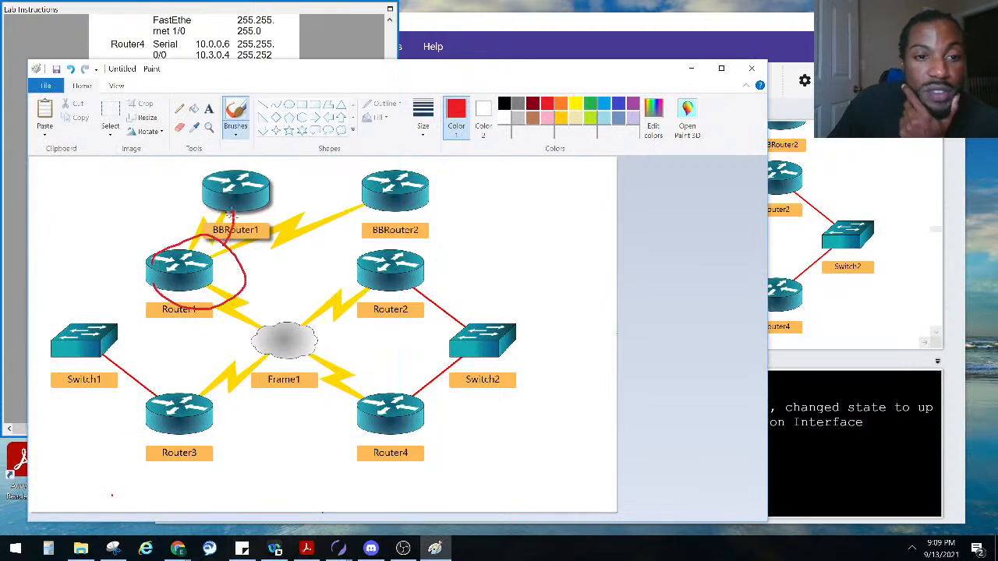
left_click_drag(243, 263, 386, 180)
mouse_move(248, 267)
left_mouse_down()
mouse_move(354, 267)
mouse_move(369, 394)
left_mouse_up()
left_click_drag(242, 306, 219, 409)
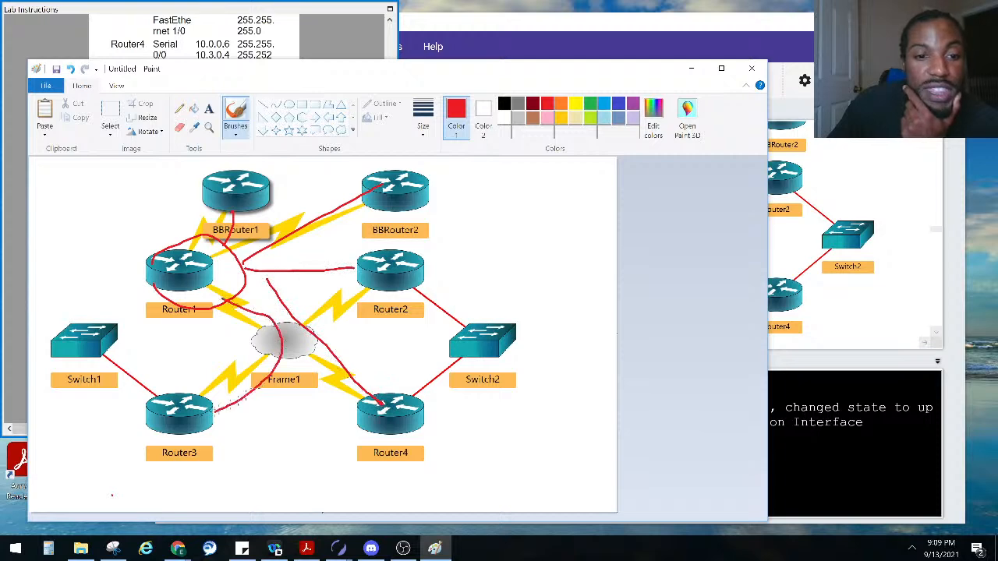
After checking the Task 1 ping targets, open Router1's console in NetSim, enter privileged EXEC mode with ena and begin a ping command
left_click(288, 54)
scroll(188, 277, "down", 2)
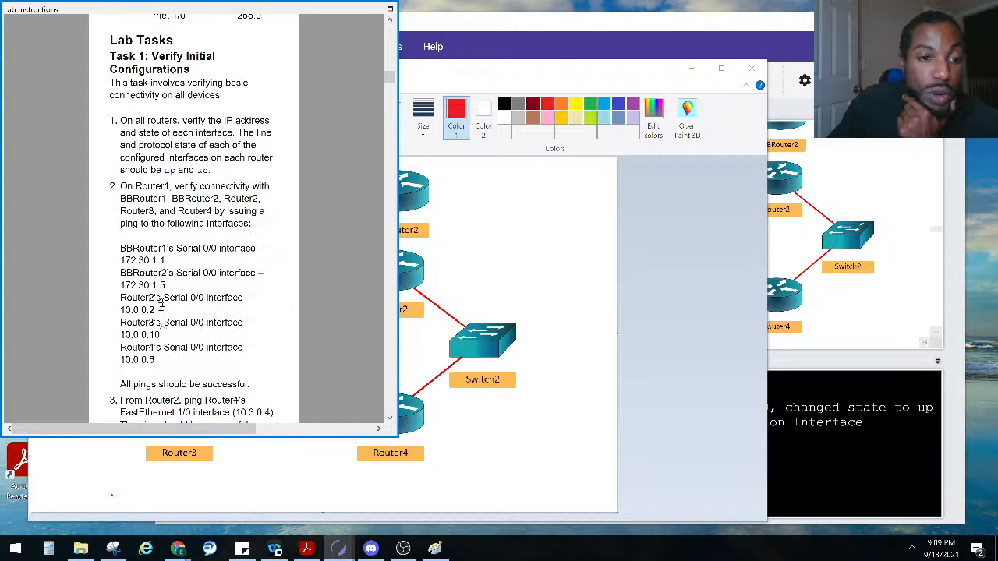
left_click(825, 481)
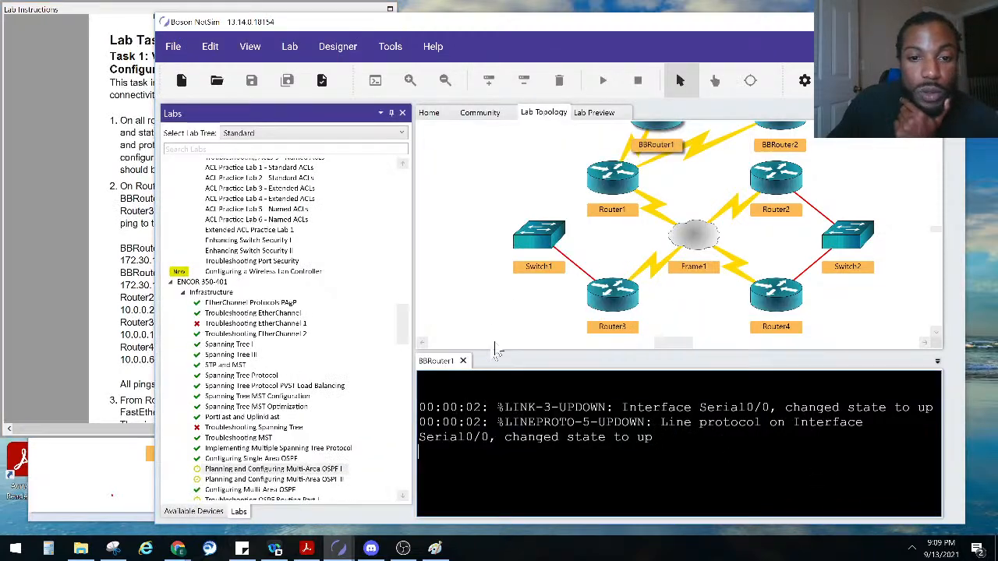
double_click(601, 196)
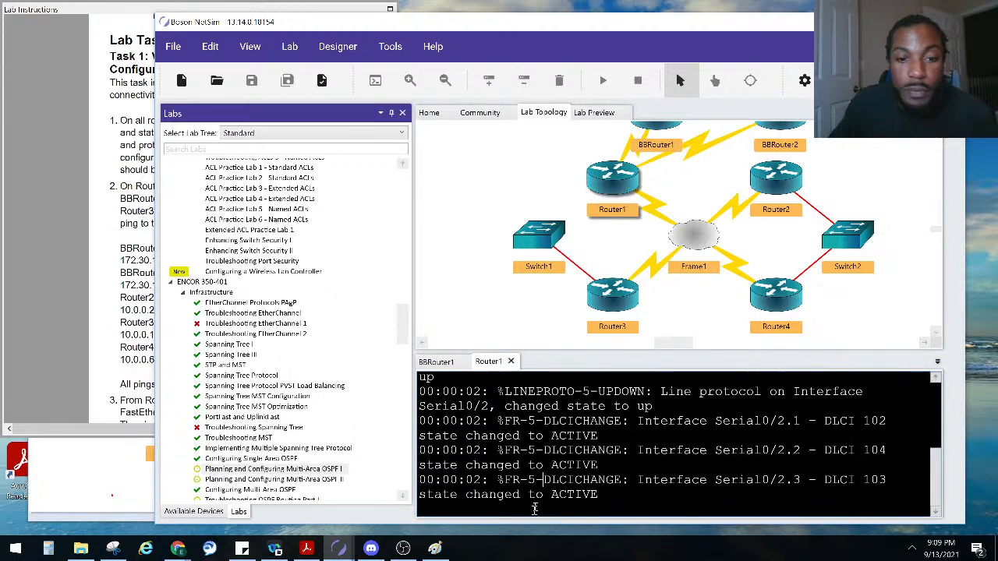
key("Return")
key("Return")
key("Return")
key("Return")
type("ena")
key("Return")
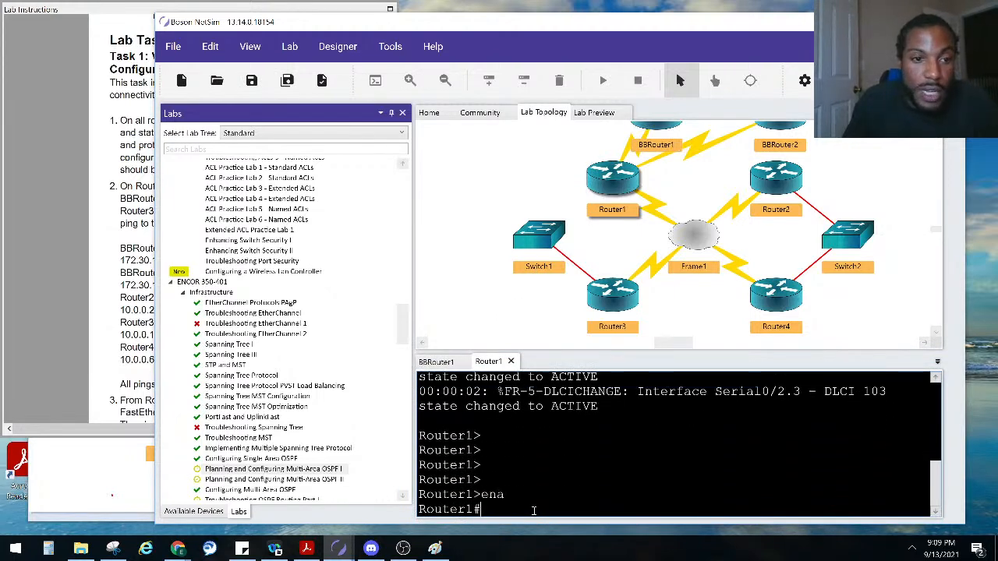
type("ping")
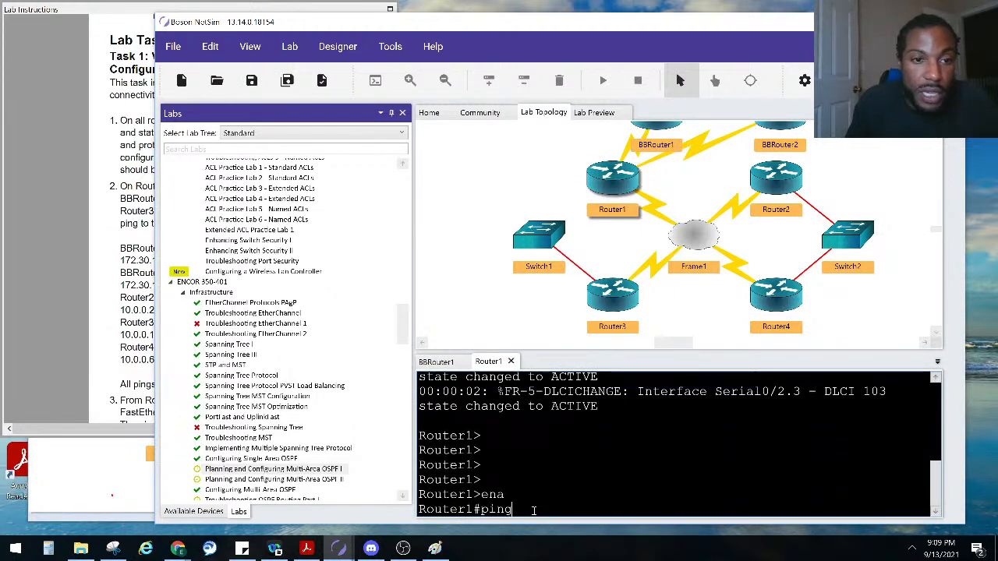
Close the Available Devices and Labs panes and arrange the NetSim window beside the lab instructions
left_click(402, 114)
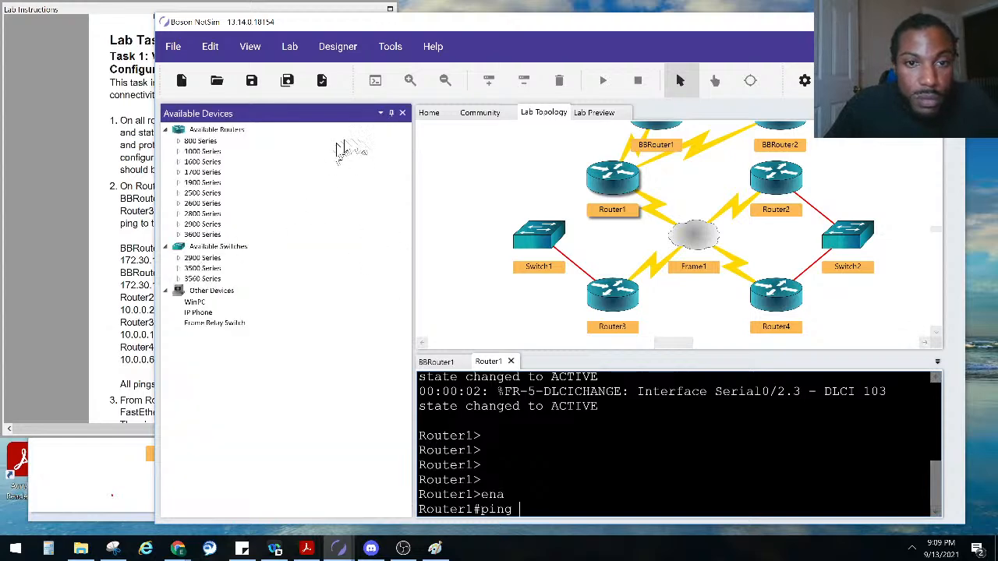
left_click(402, 114)
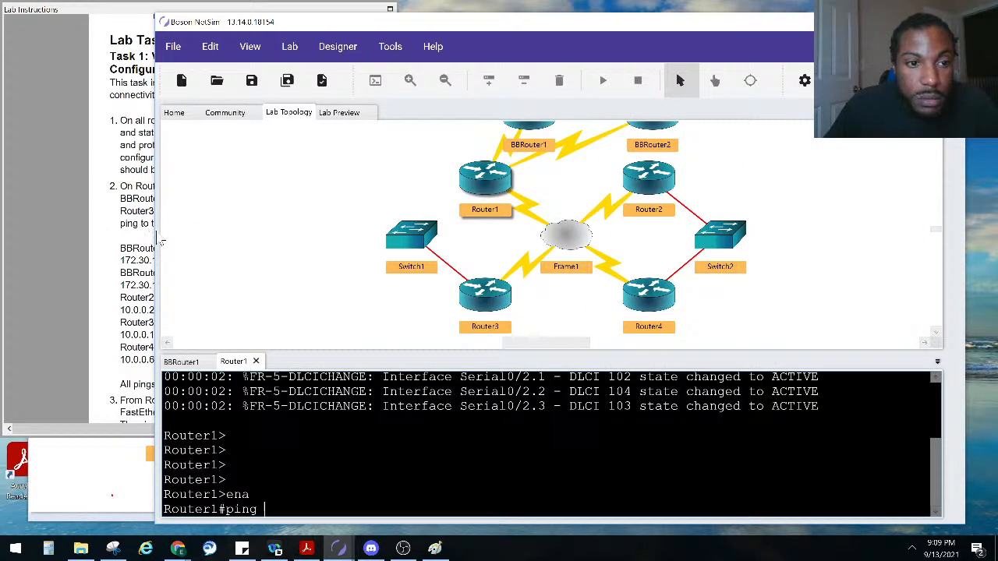
left_click_drag(277, 216, 321, 216)
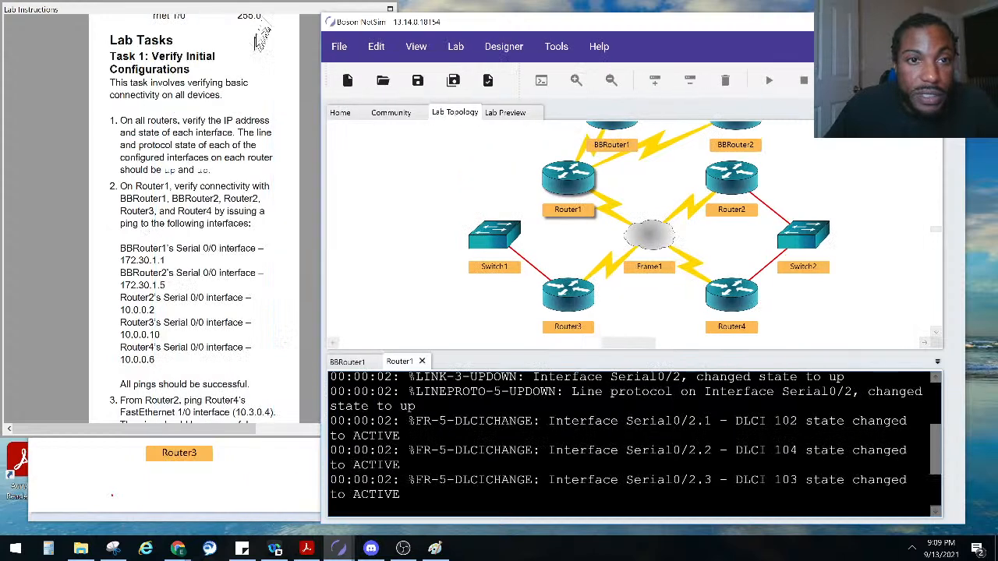
left_click_drag(266, 9, 248, 35)
Try to break out of the unfinished ping's target IP address prompt on Router1's console
left_click(512, 486)
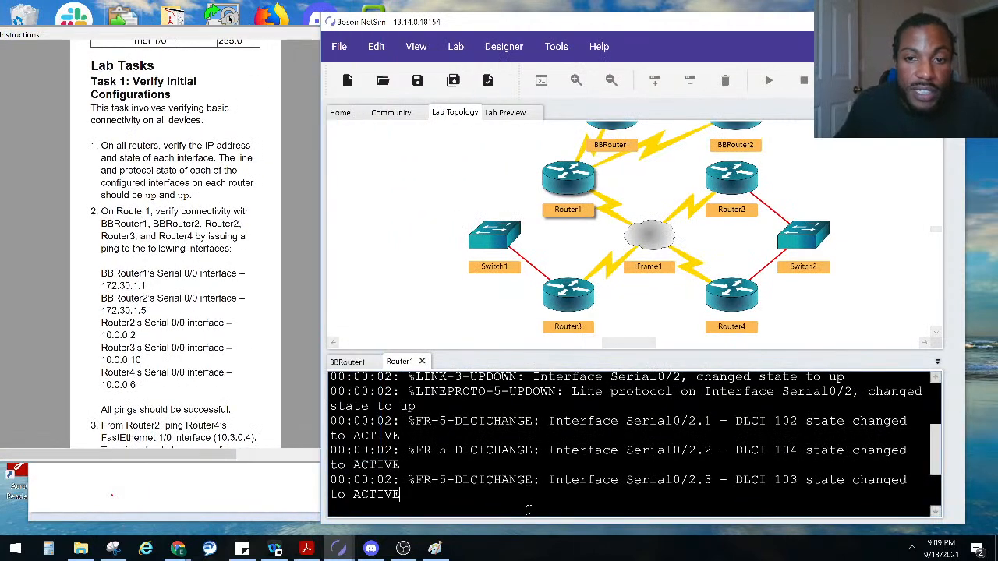
scroll(527, 508, "down", 5)
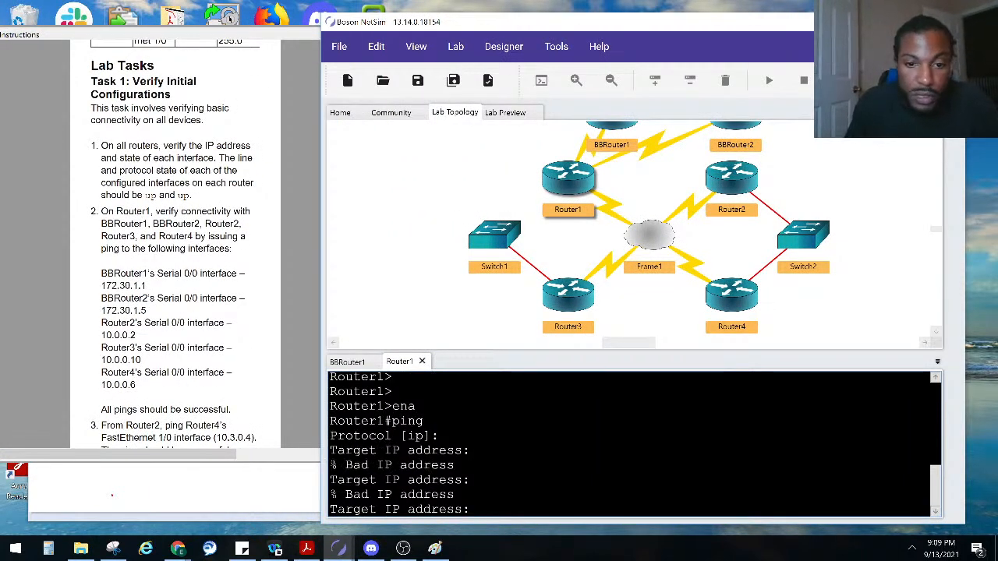
key("ctrl+z")
key("ctrl+z")
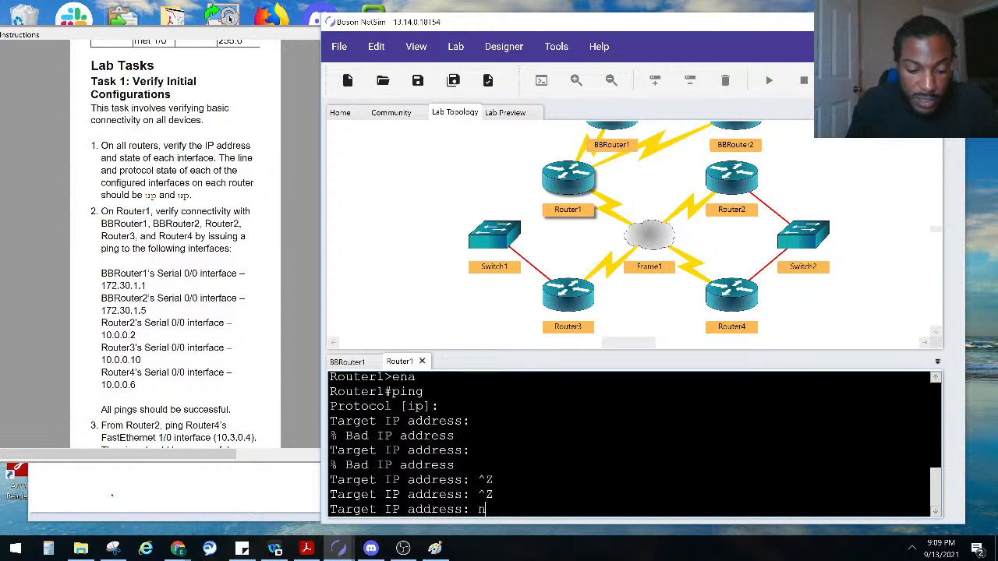
type("\"")
key("Return")
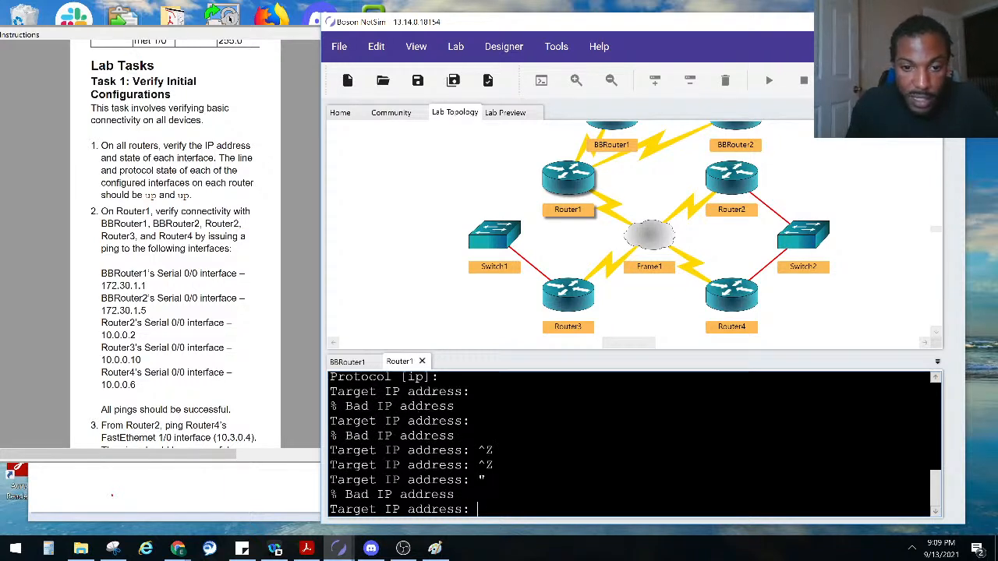
key("BackSpace")
key("BackSpace")
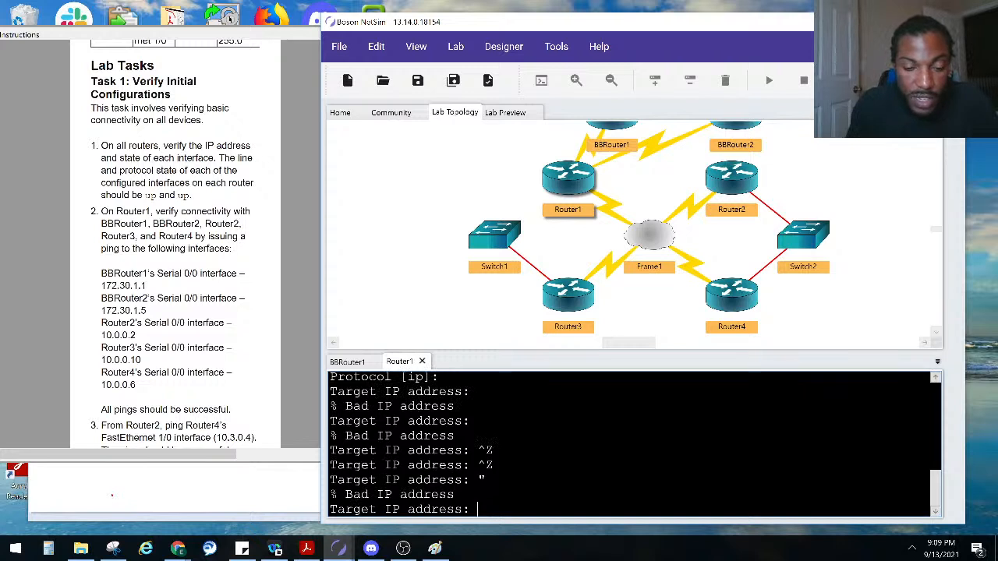
type("1.")
key("Return")
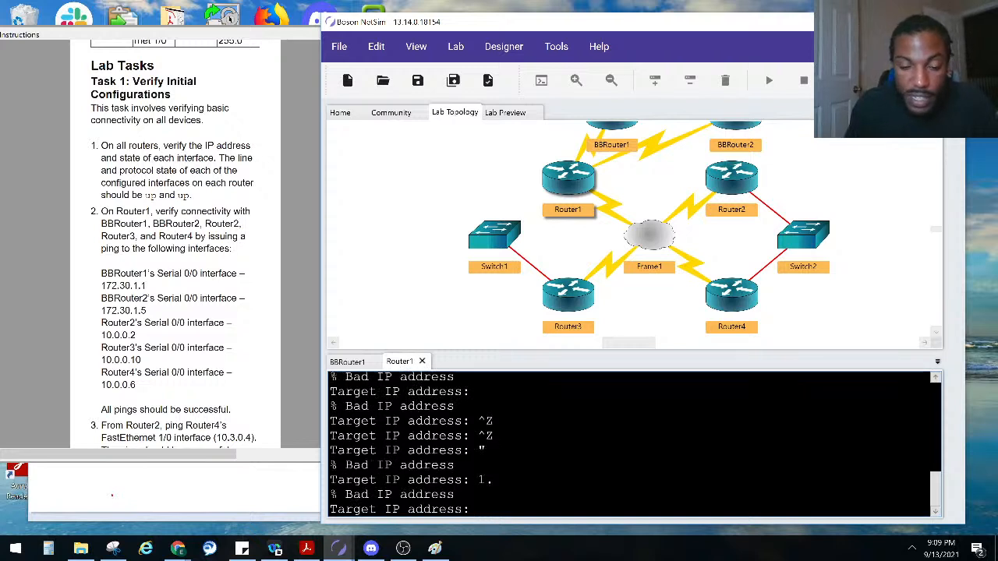
key("ctrl+z")
key("ctrl+z")
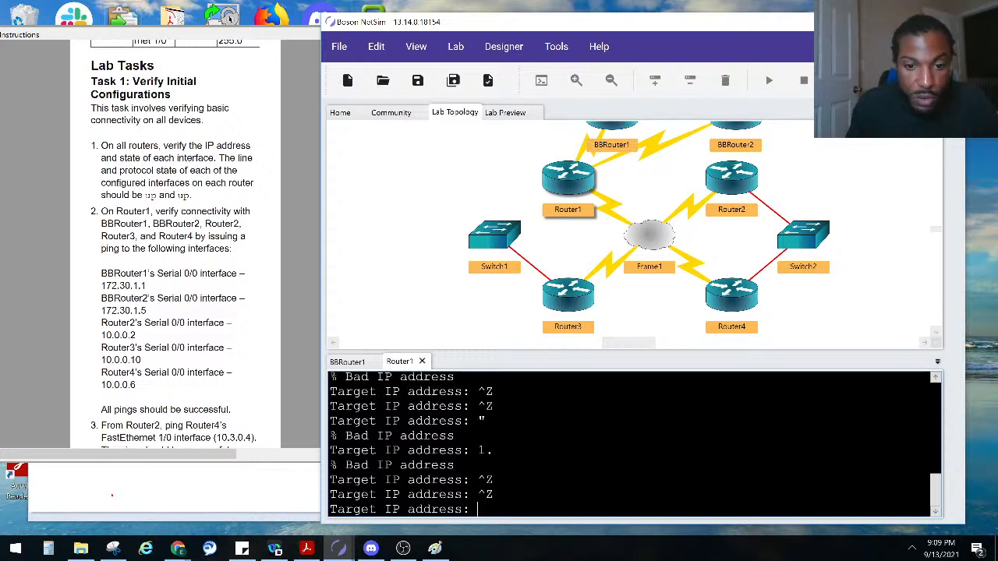
key("ctrl+z")
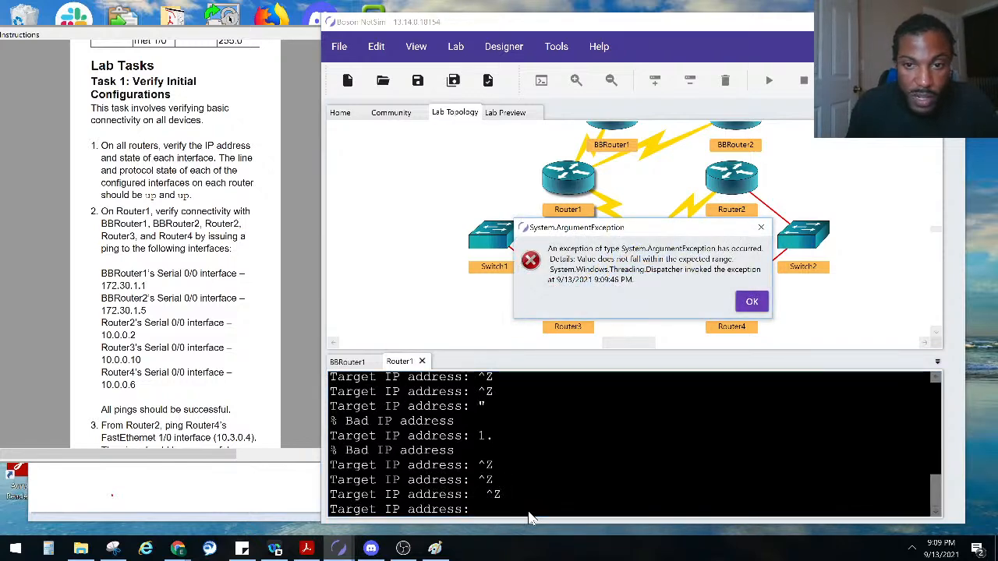
Dismiss the exception and crash dialogs and relaunch Boson NetSim 13
left_click(750, 301)
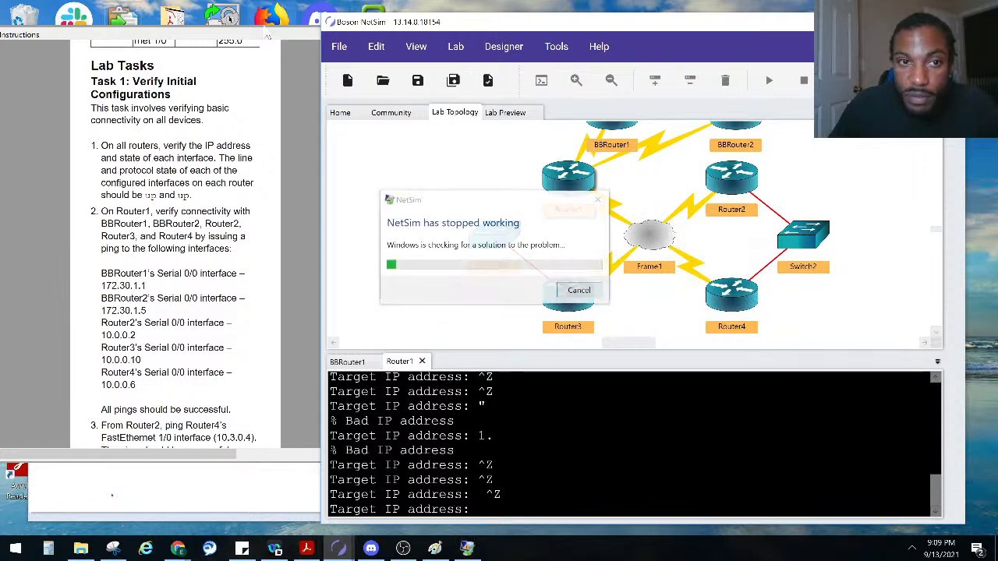
left_click(598, 201)
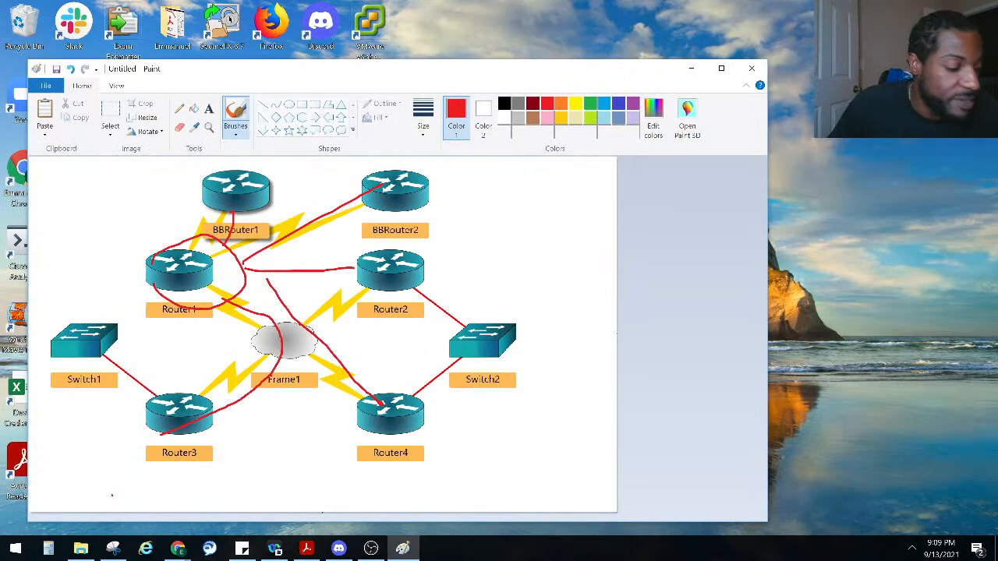
left_click(14, 548)
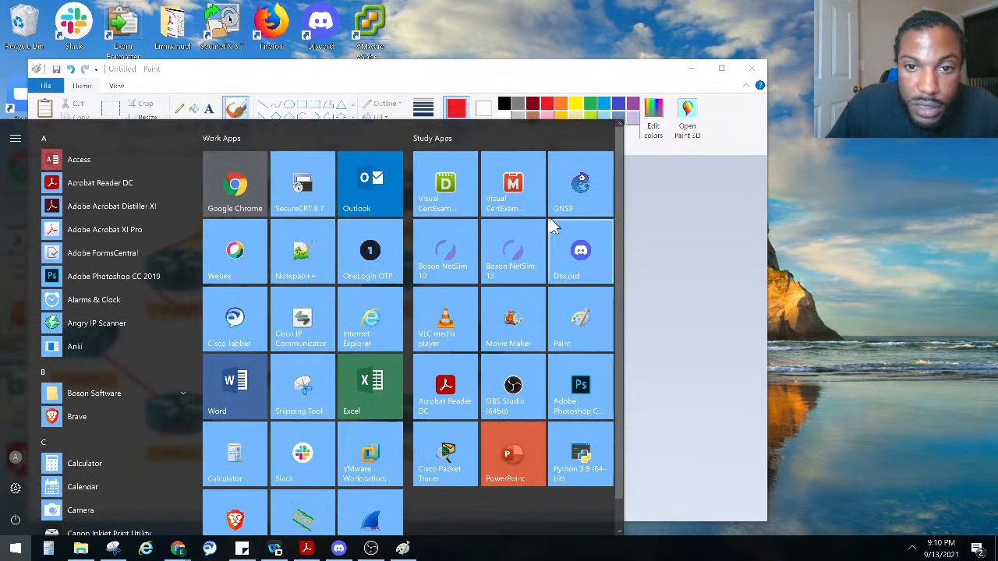
left_click(516, 237)
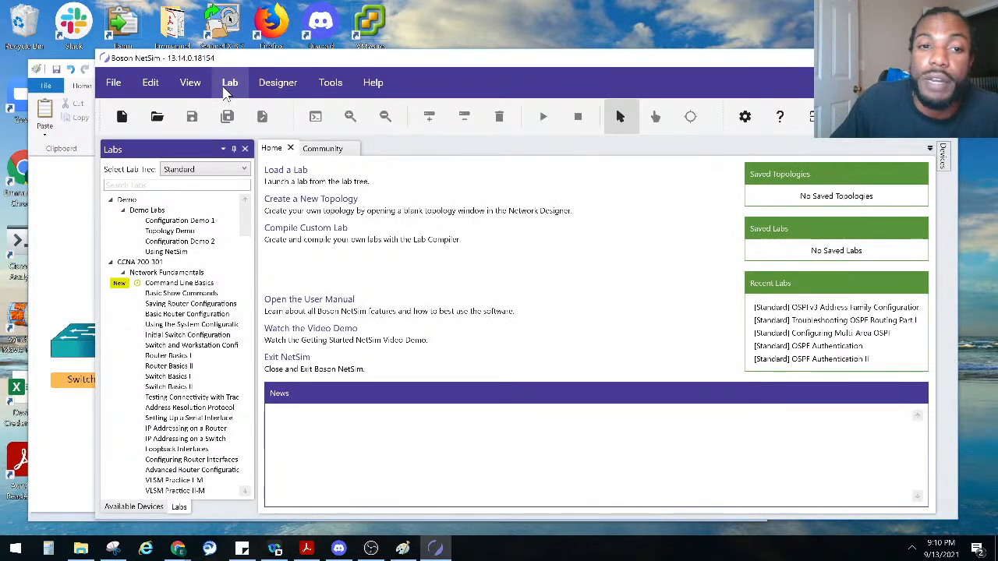
Collapse the CCNA 200-301 labs and open the preview of Planning and Configuring Multi-Area OSPF I under ENCOR 350-401
scroll(144, 276, "down", 1)
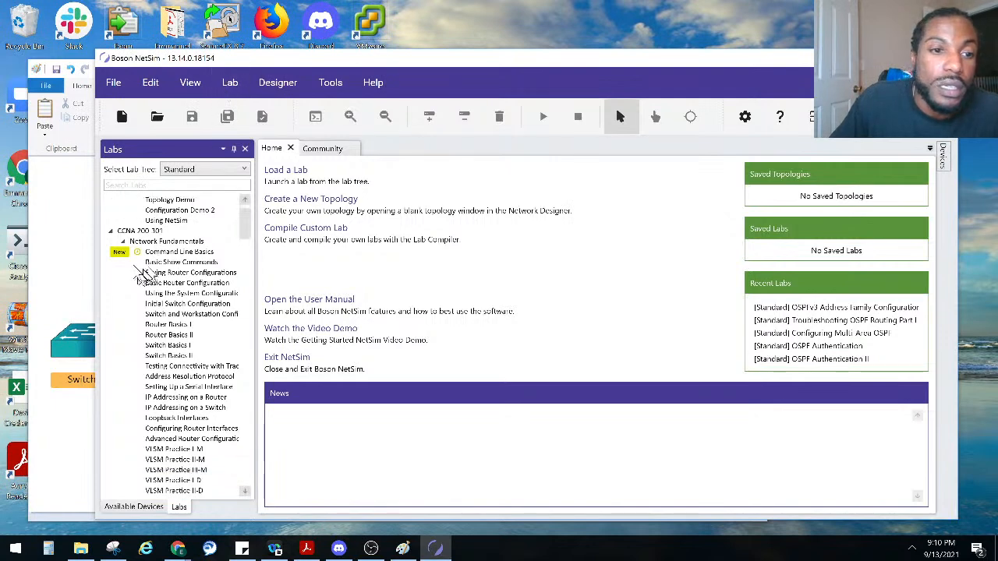
left_click(110, 232)
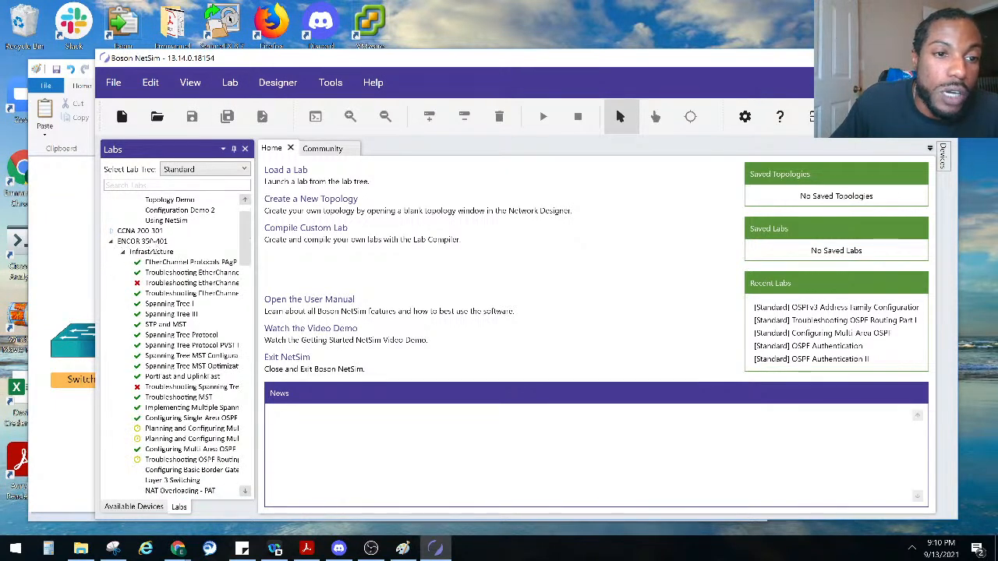
left_click(188, 429)
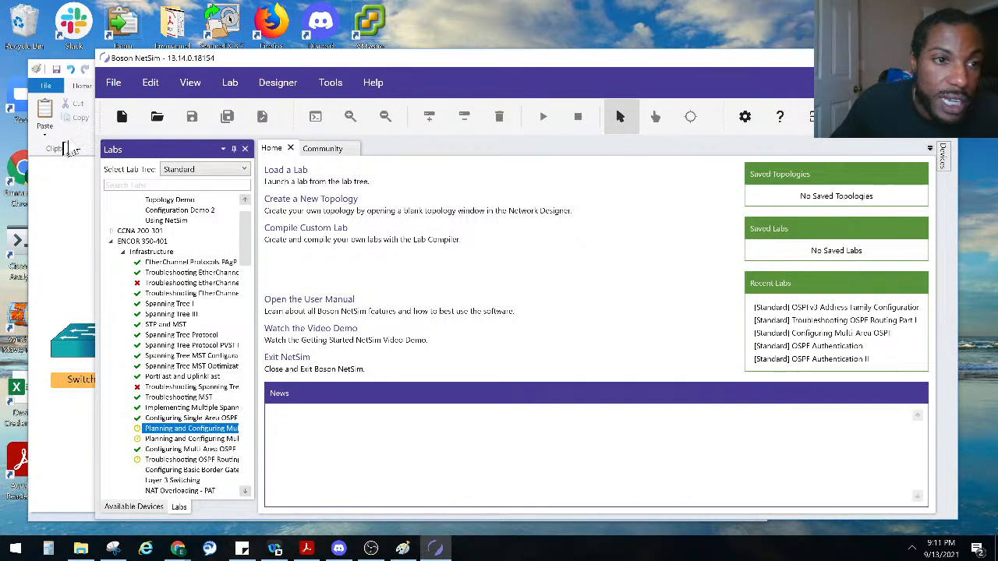
Switch to Paint and undo all the red annotations on the topology drawing
left_click(70, 148)
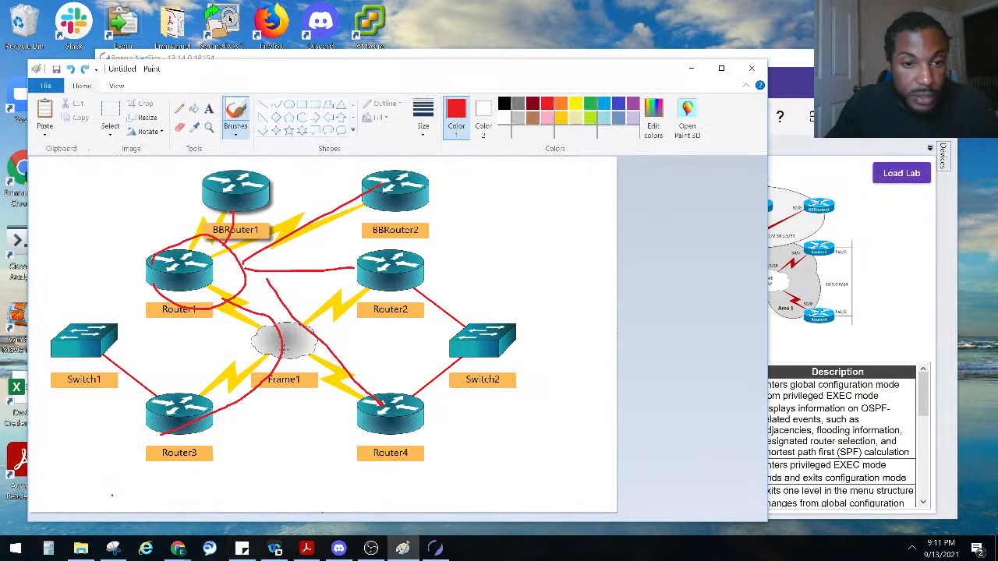
key("ctrl+z")
key("ctrl+z")
key("ctrl+z")
key("ctrl+z")
key("ctrl+z")
key("ctrl+z")
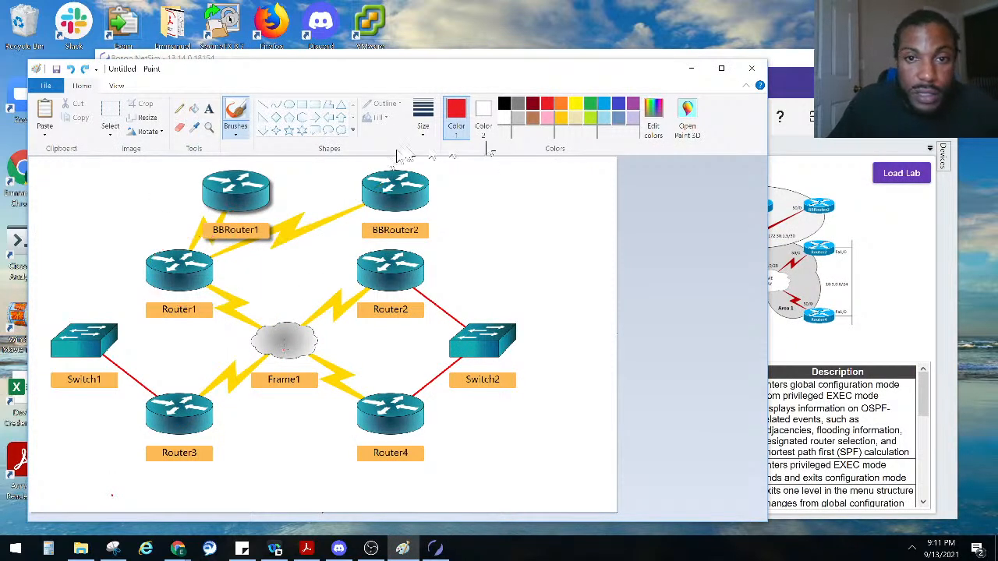
Set the brush colour to black, test it with a stroke from Router1 to BBRouter1 and undo that stroke
left_click(591, 105)
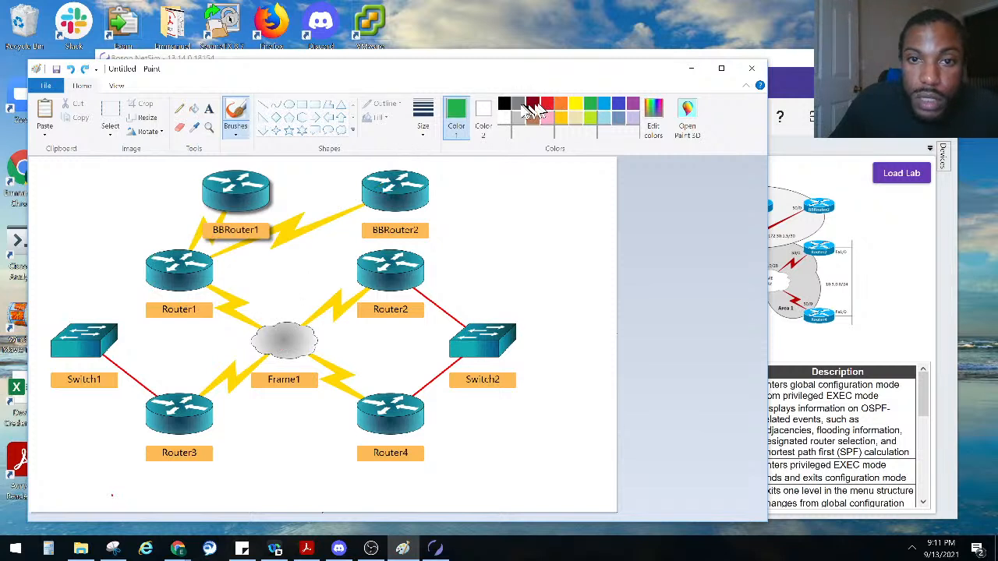
left_click(504, 104)
left_click_drag(201, 279, 255, 204)
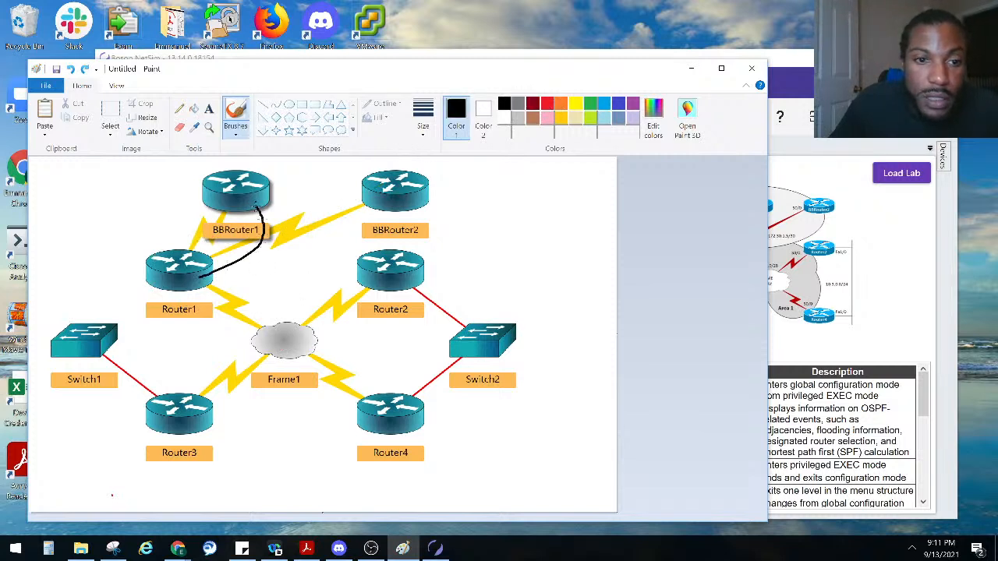
key("ctrl+z")
Switch back to NetSim and look at the Community page and the Configuring Multi-Area OSPF lab preview
left_click(801, 78)
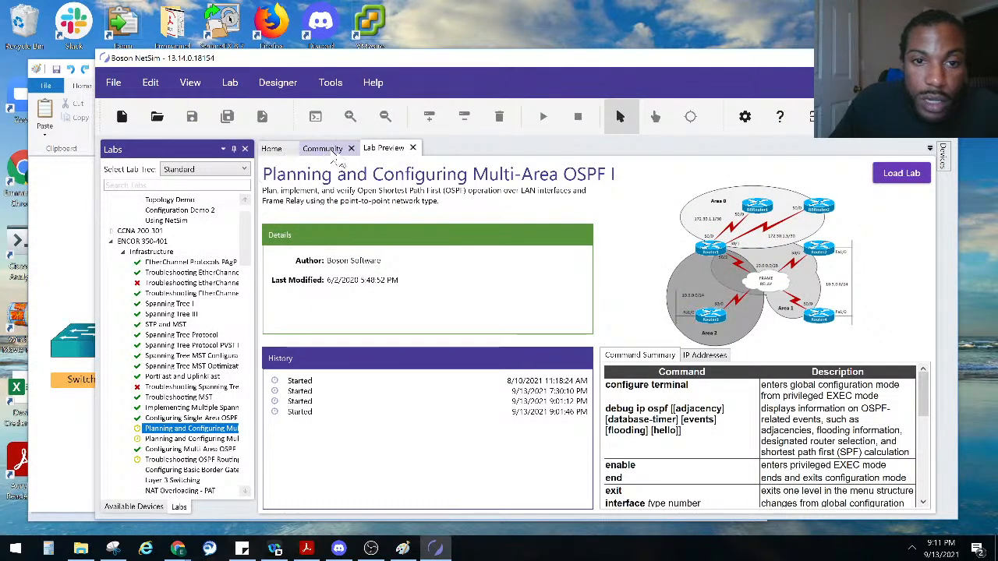
left_click(343, 153)
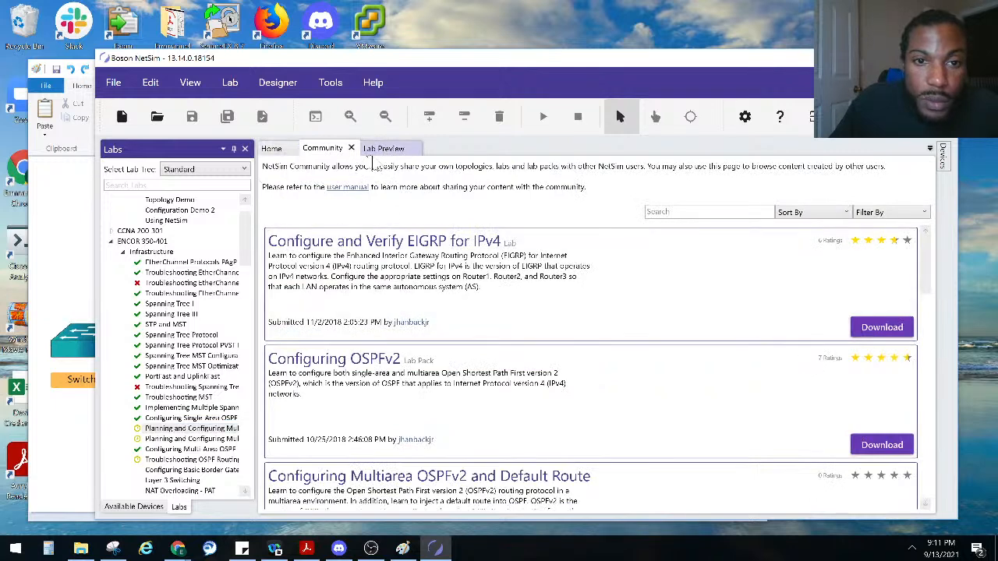
left_click(384, 155)
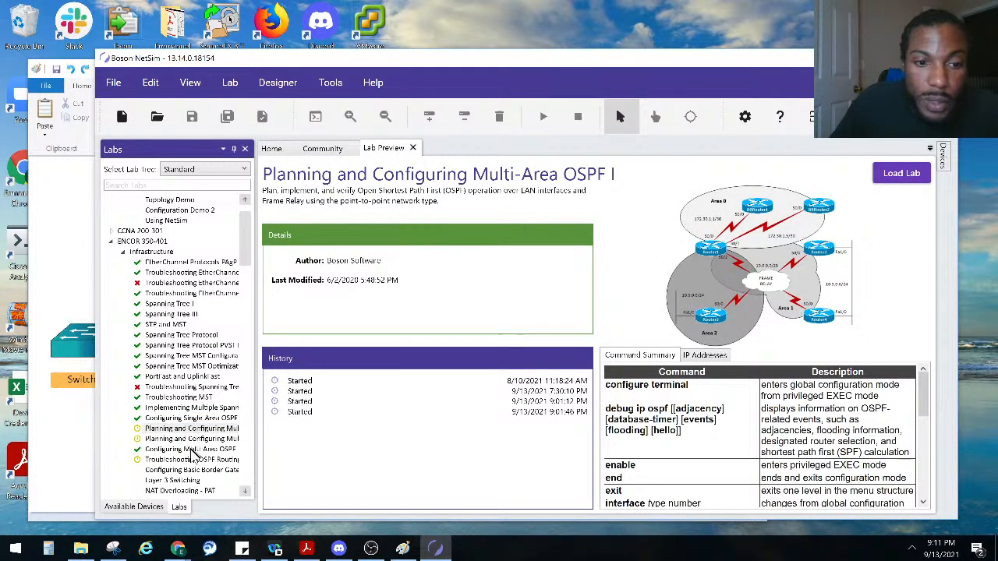
left_click(191, 450)
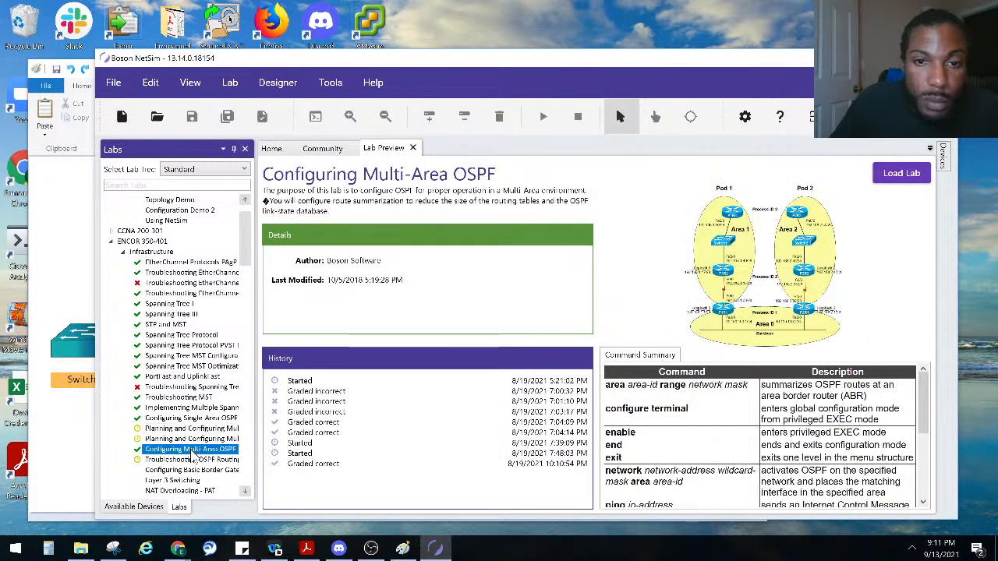
scroll(195, 456, "down", 1)
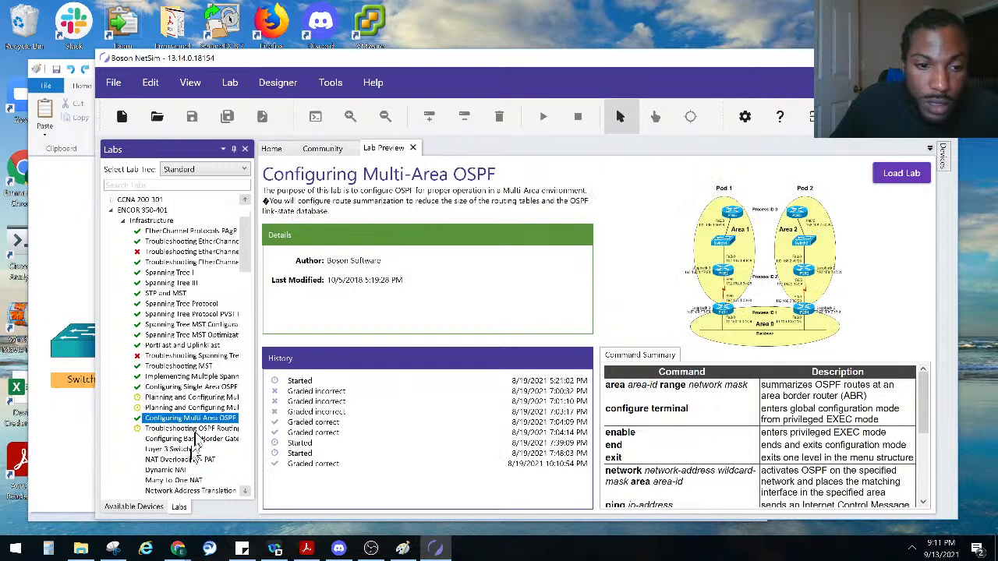
Widen the Labs pane to show full lab names and load the Planning and Configuring Multi-Area OSPF I lab
left_click(218, 397)
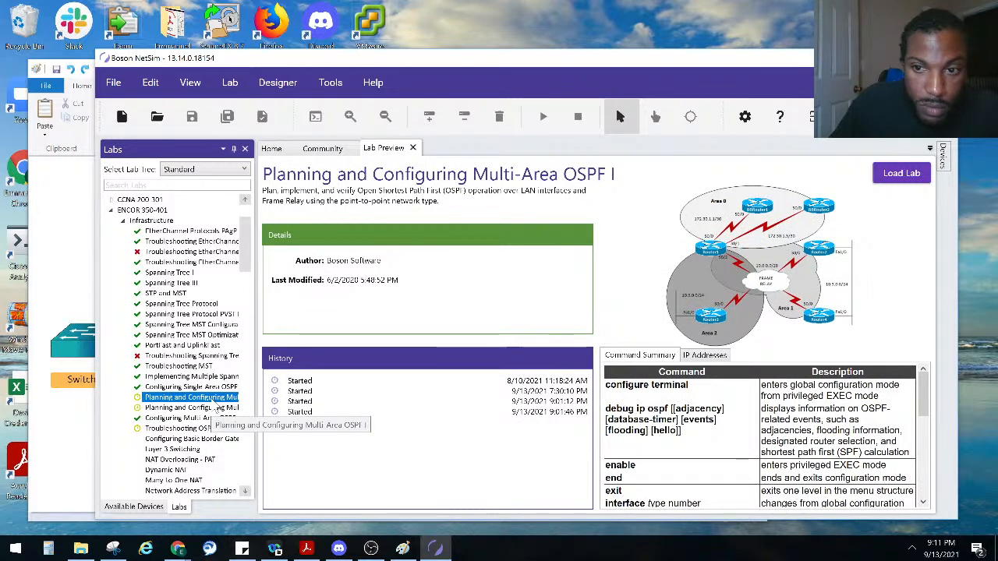
left_click_drag(269, 390, 353, 390)
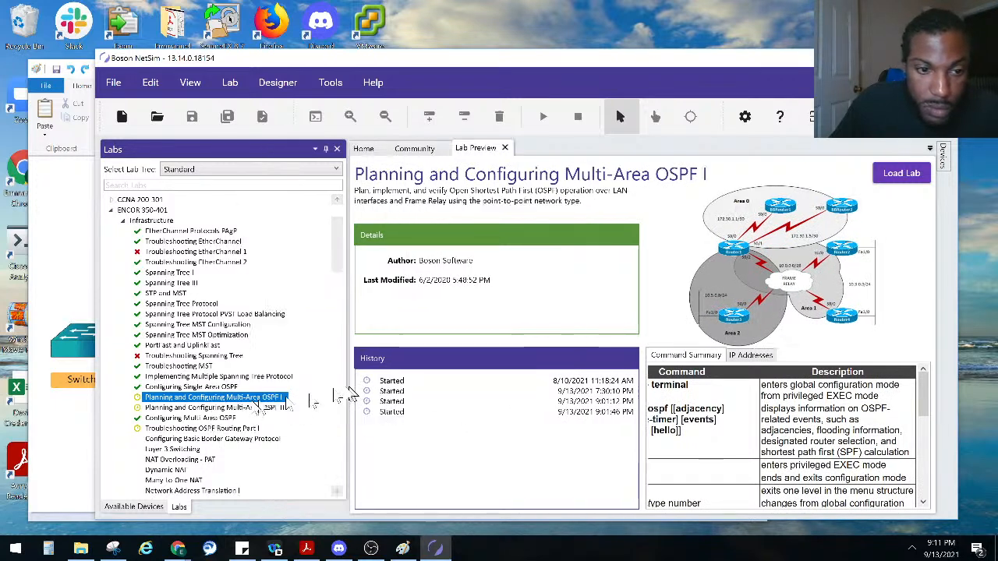
double_click(255, 399)
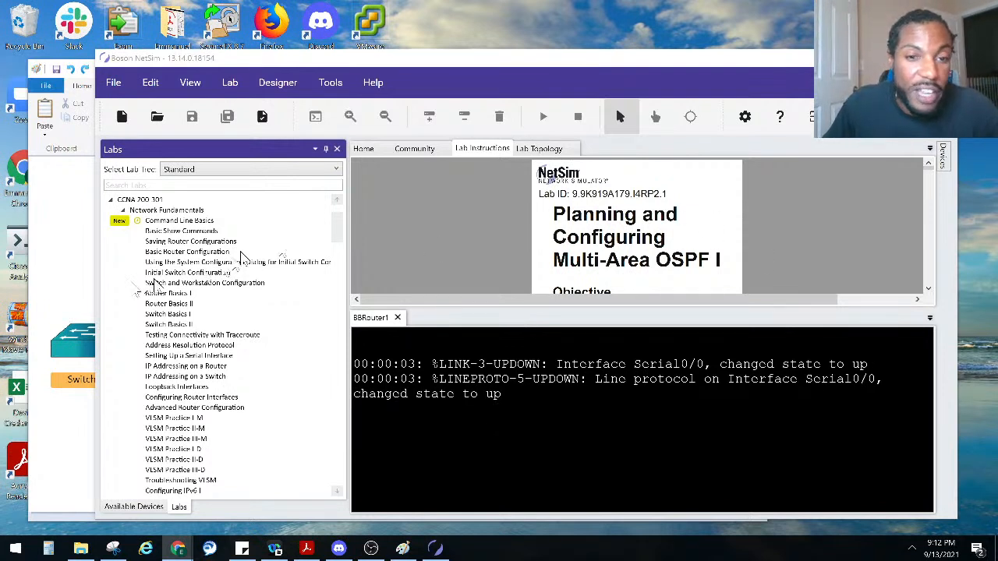
Float the Lab Instructions in their own window and resize it to a narrower, taller shape
right_click(478, 152)
left_click(510, 185)
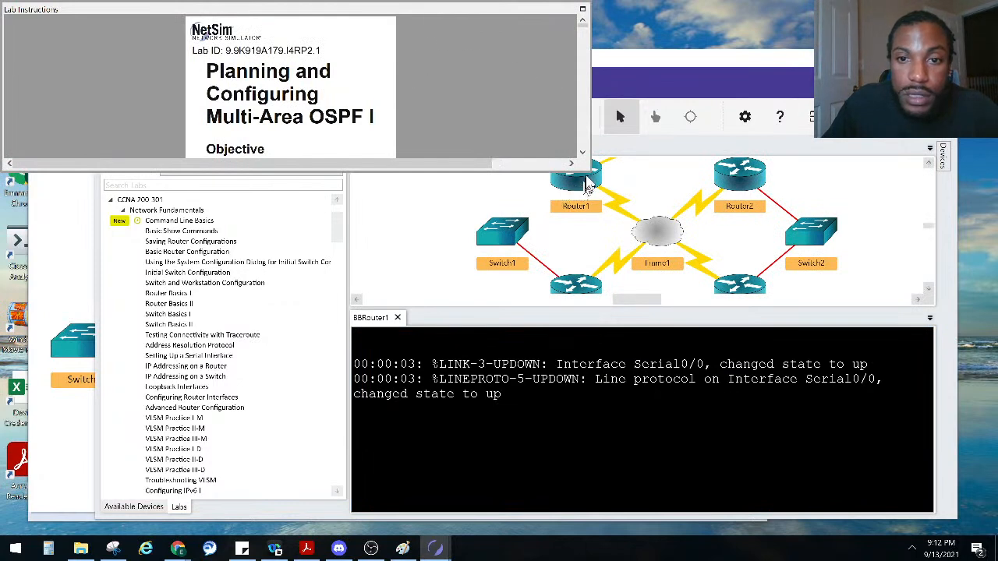
left_click_drag(590, 167, 286, 327)
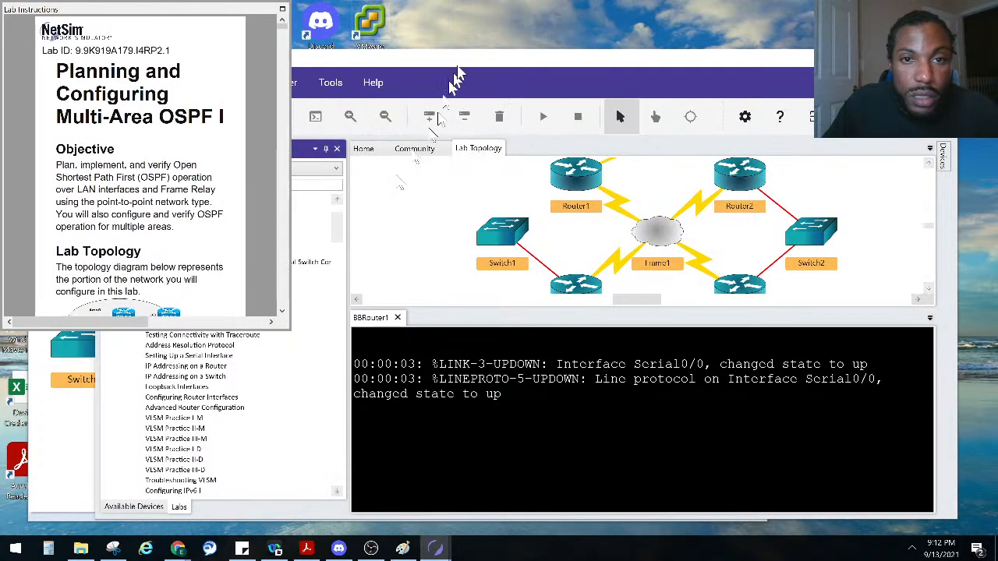
Move the NetSim window slightly up and close the Labs and Available Devices panes
left_click_drag(460, 62, 468, 45)
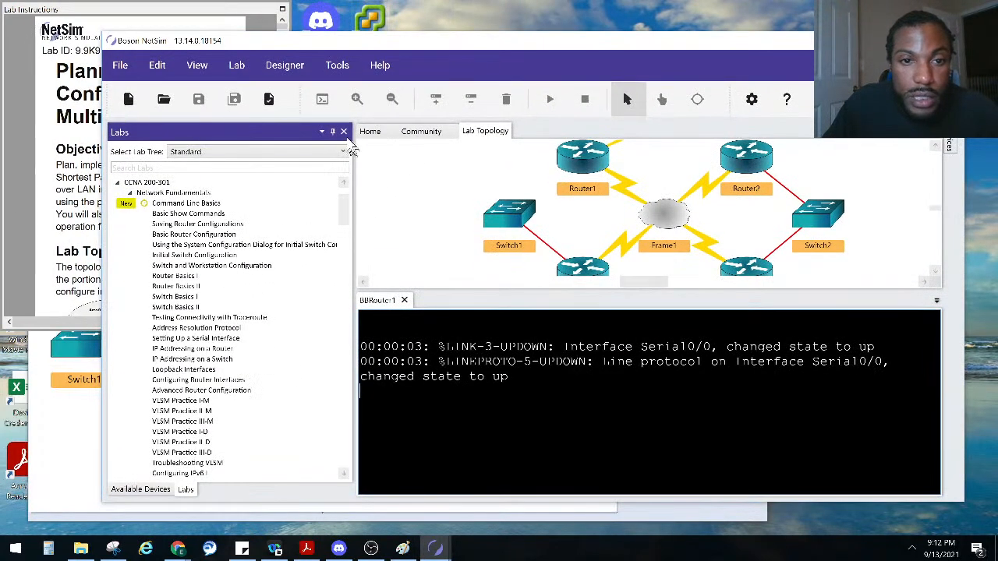
left_click(344, 131)
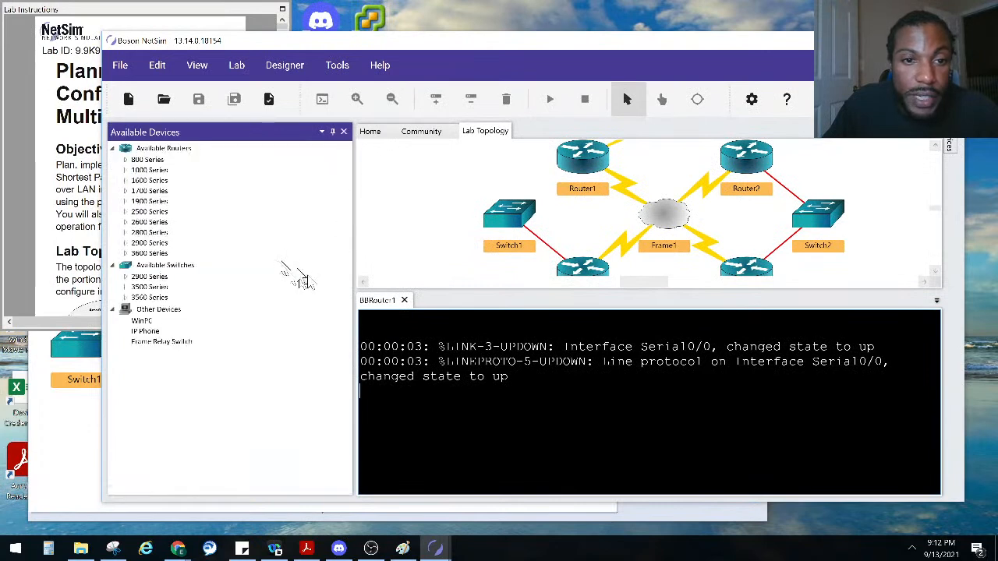
left_click(343, 131)
Bring up the prompt on BBRouter1's console and enter privileged EXEC mode with ena
key("Return")
key("Return")
key("Return")
key("Return")
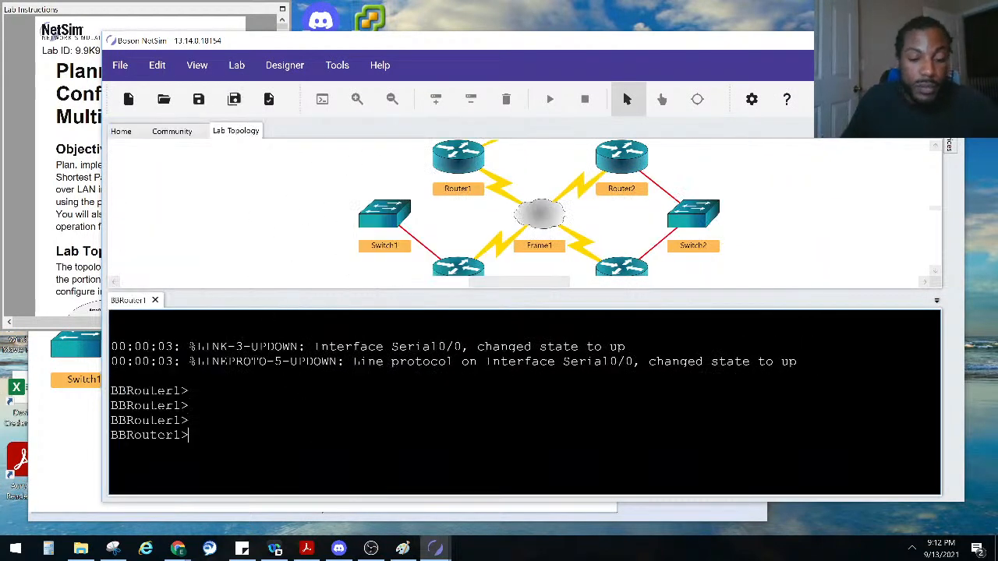
type("ena")
key("Return")
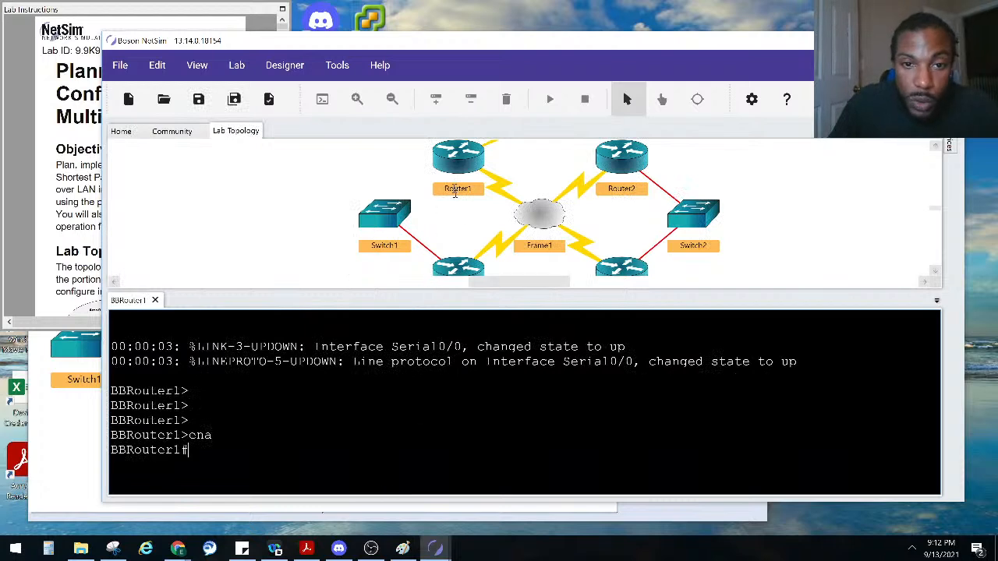
Open Router1's console and bring up its command prompt, then switch to the Paint topology
double_click(456, 159)
key("Return")
key("Return")
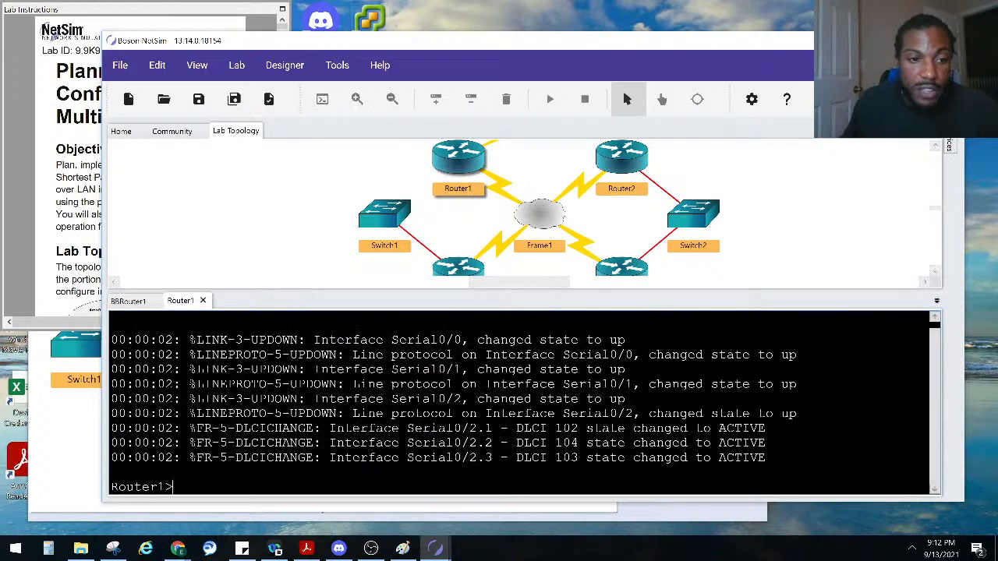
key("alt+Tab")
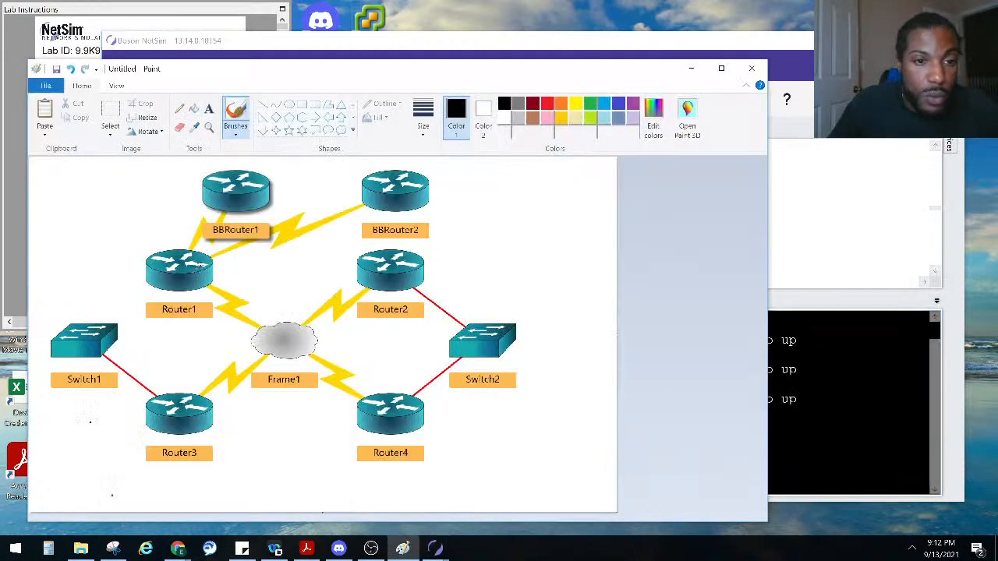
Brush black lines on the Paint topology from Router1 to BBRouter1, BBRouter2, Router2, Router4 and Router3
left_click_drag(201, 267, 223, 210)
mouse_move(221, 262)
left_mouse_down()
mouse_move(345, 207)
mouse_move(326, 264)
left_mouse_up()
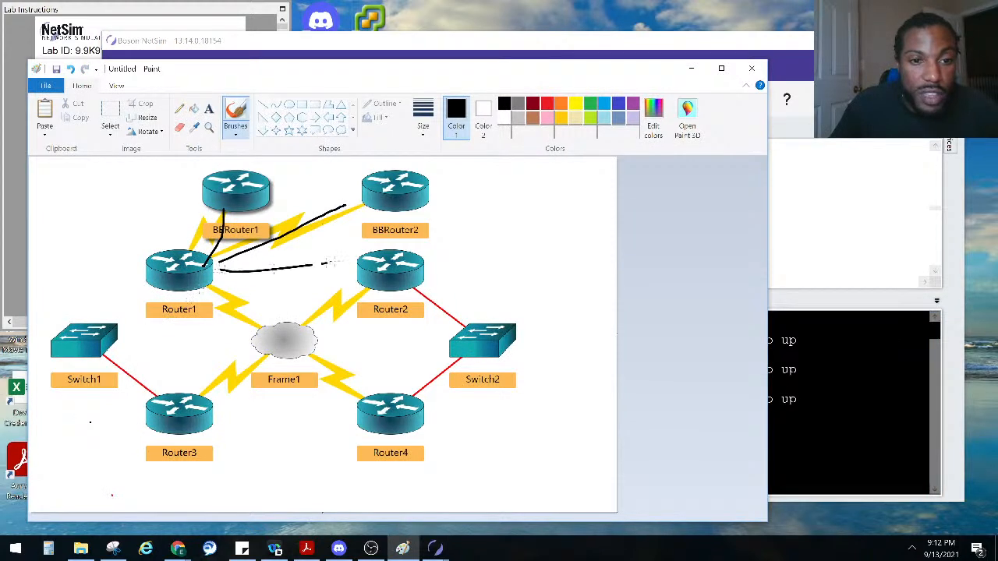
left_click_drag(221, 279, 383, 418)
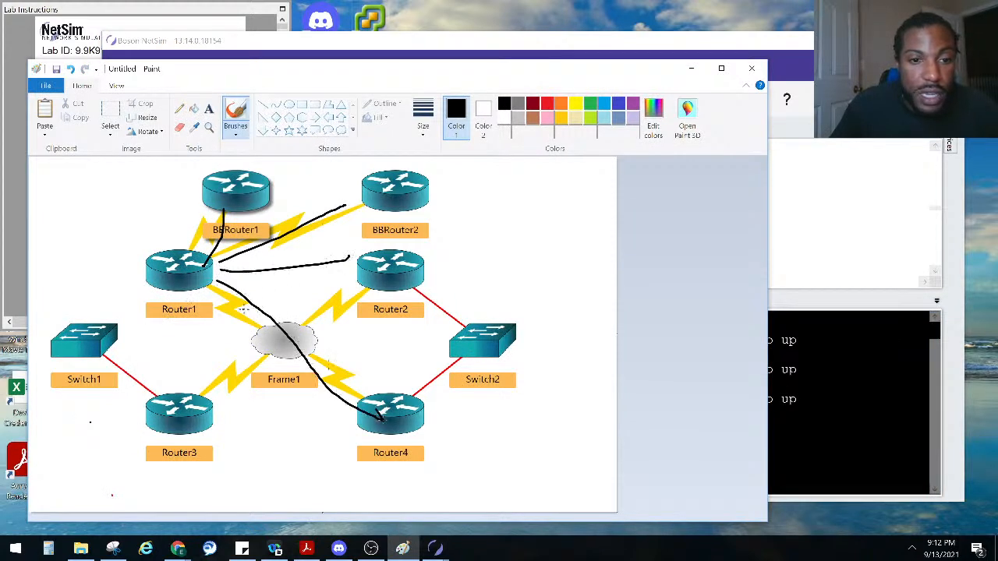
mouse_move(209, 284)
left_mouse_down()
mouse_move(257, 347)
mouse_move(194, 413)
left_mouse_up()
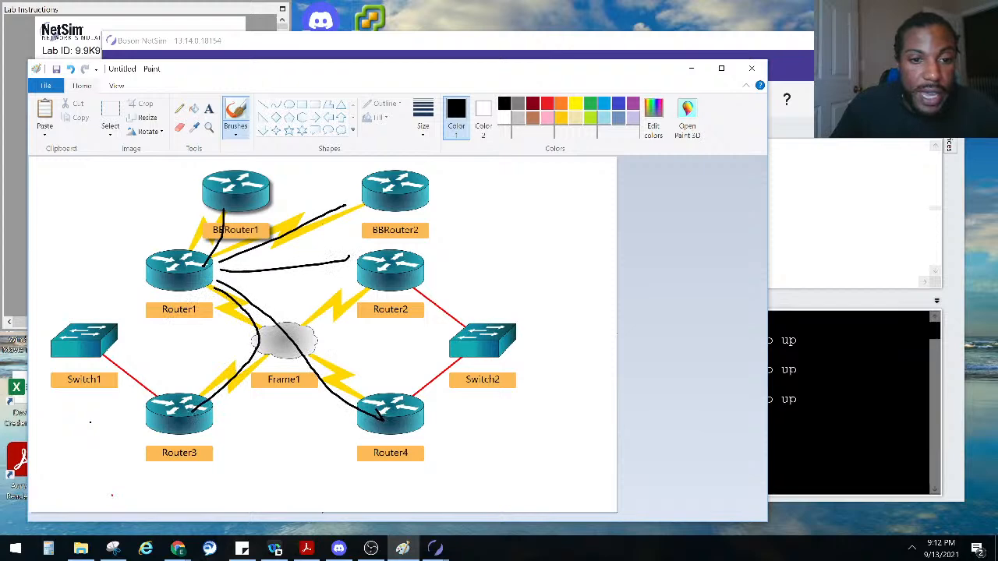
Switch to NetSim and enter privileged EXEC mode on Router1 with ena
left_click(835, 395)
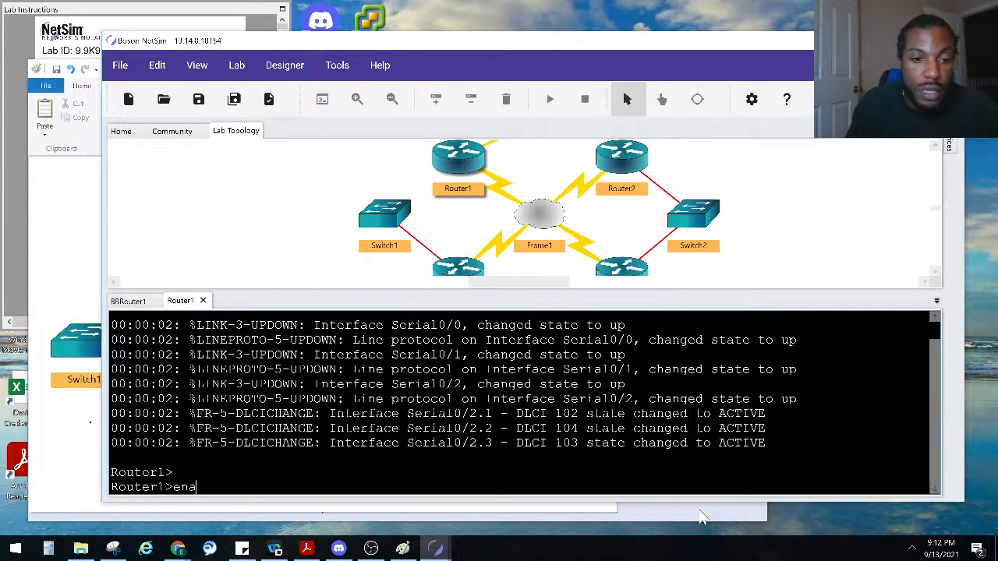
type("ena")
key("Return")
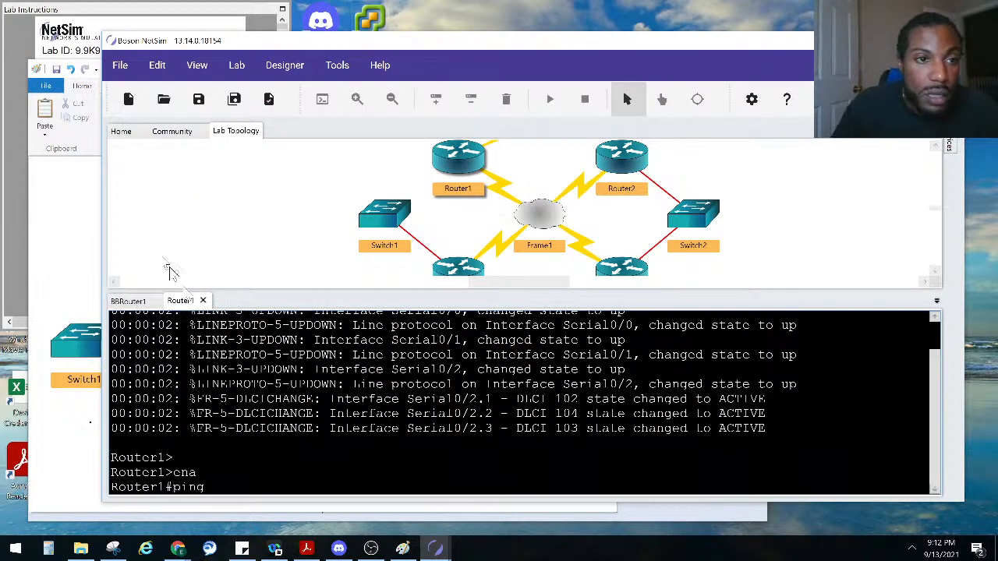
Show Task 1 in the Lab Instructions and narrow the NetSim window so it sits beside them
left_click(152, 20)
scroll(162, 269, "down", 15)
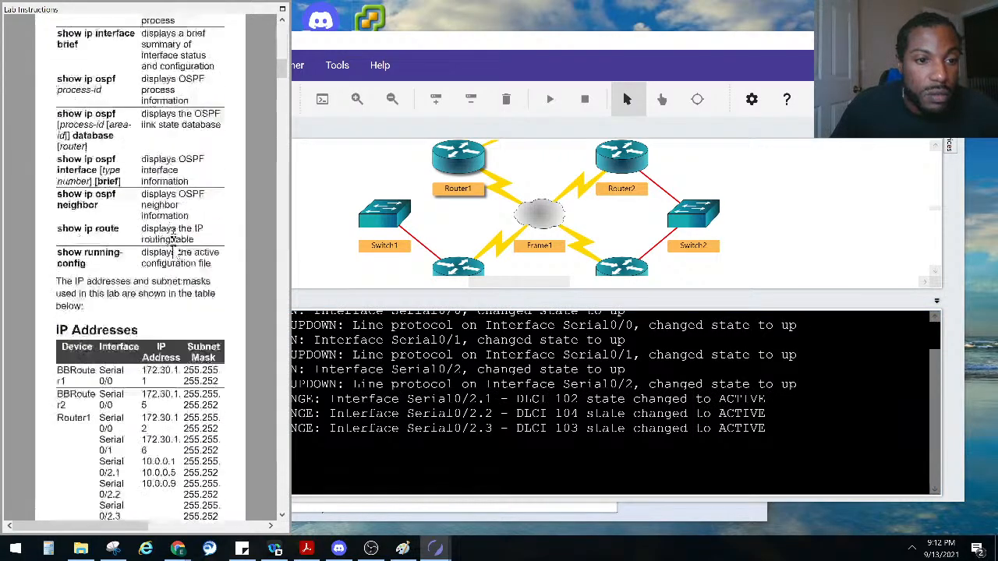
scroll(163, 269, "down", 4)
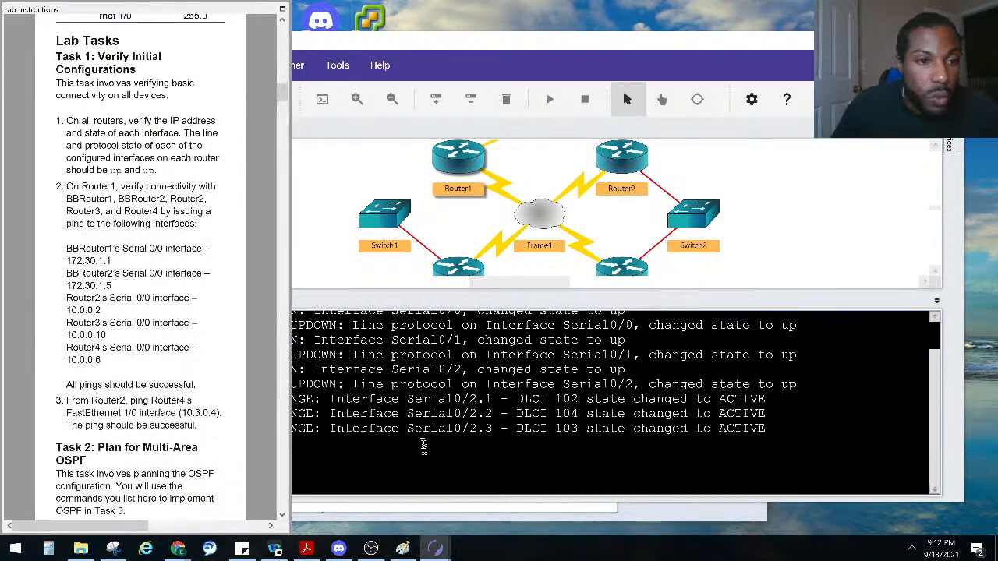
key("alt+Tab")
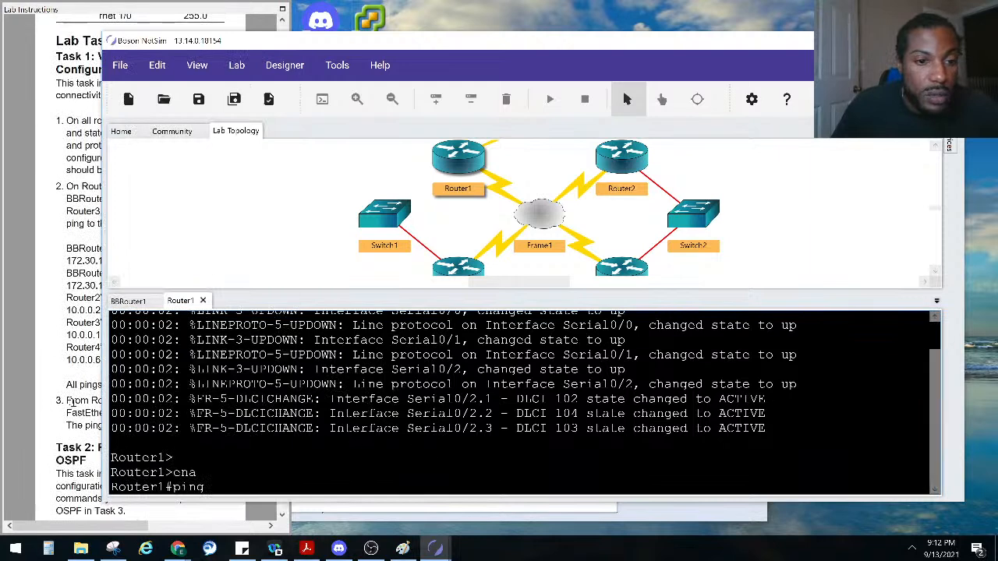
left_click_drag(101, 402, 312, 401)
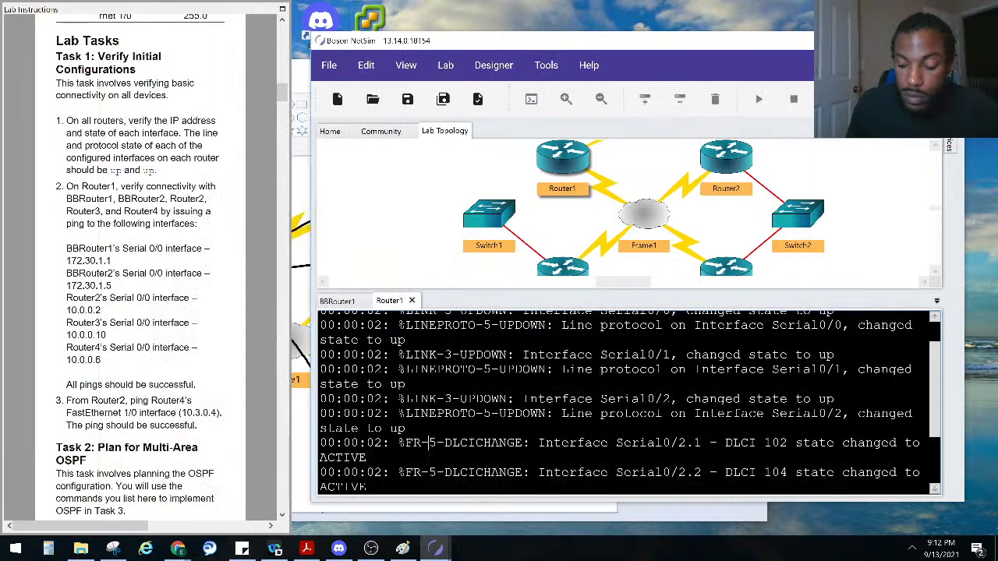
From Router1, ping the Serial 0/0 interfaces of BBRouter1 at 172.30.1.1 and BBRouter2 at 172.30.1.5
scroll(428, 442, "down", 3)
type("172.30.1.1.")
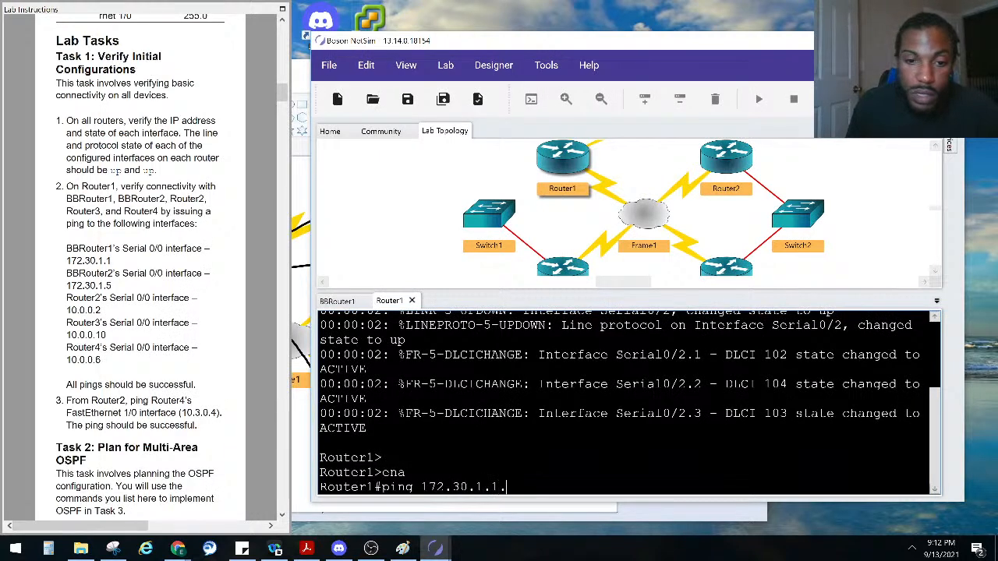
key("Return")
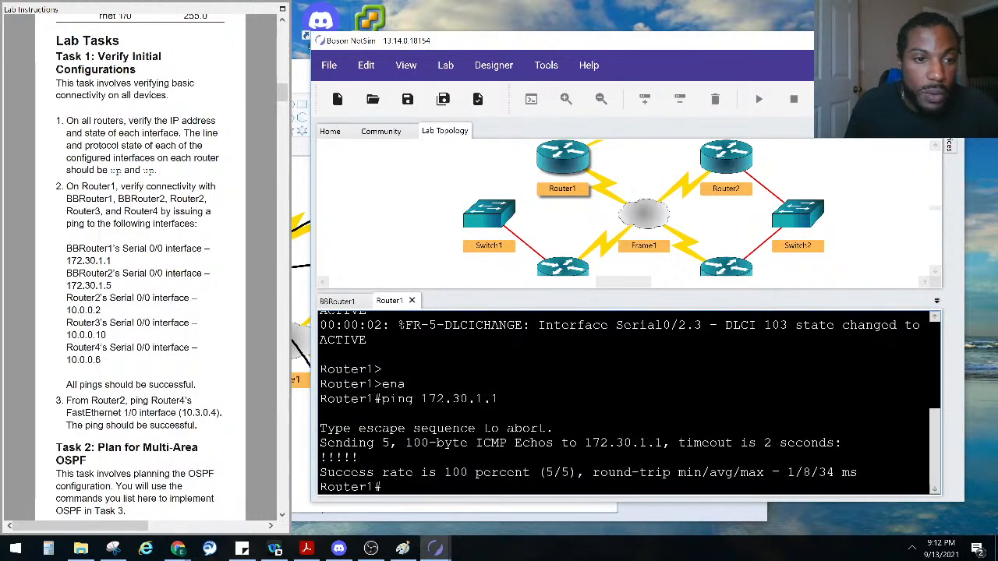
type("5")
key("Return")
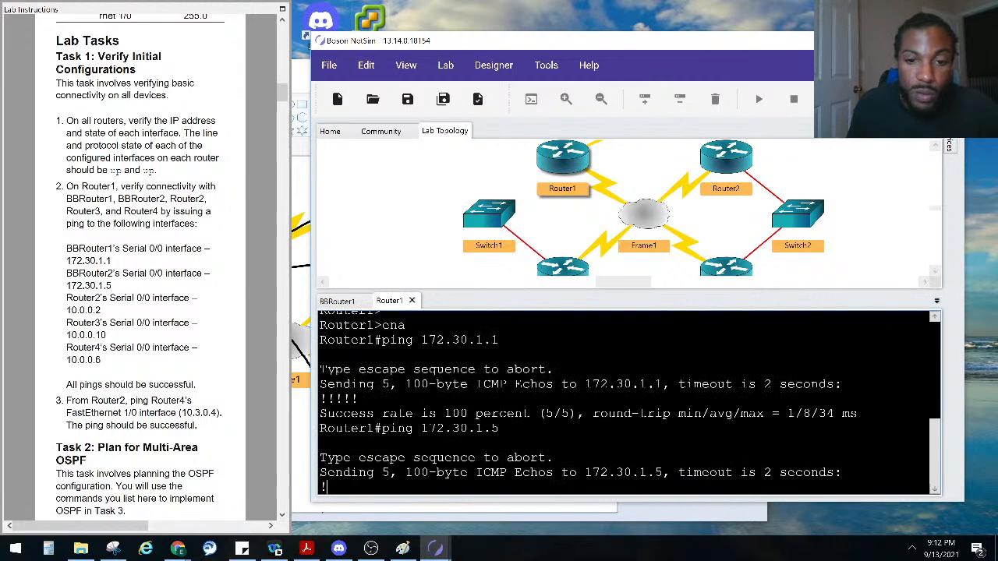
From Router1, ping Router2 at 10.0.0.2, Router3 at 10.0.0.10 and Router4 at 10.0.0.6
key("Up")
key("BackSpace")
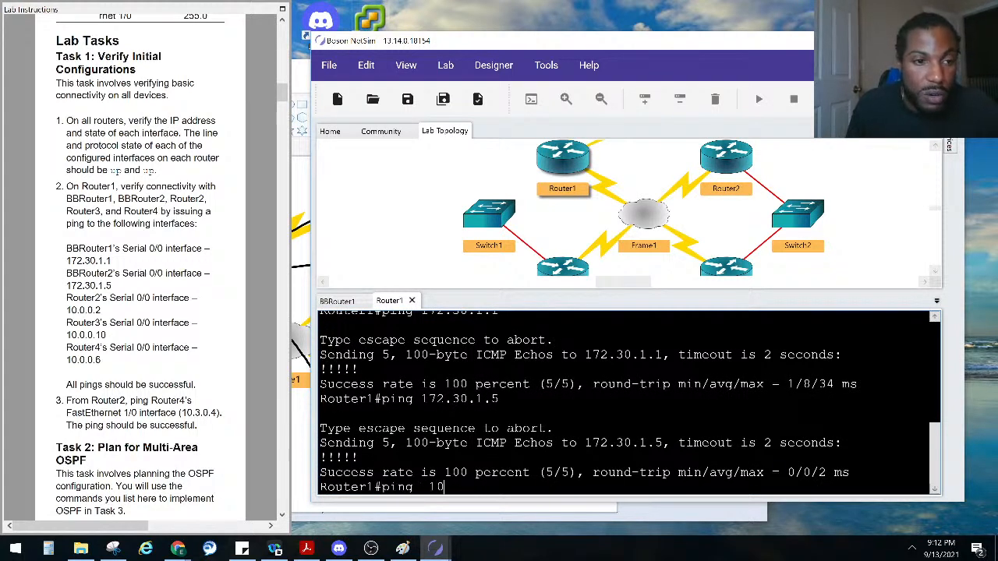
type("10.0.")
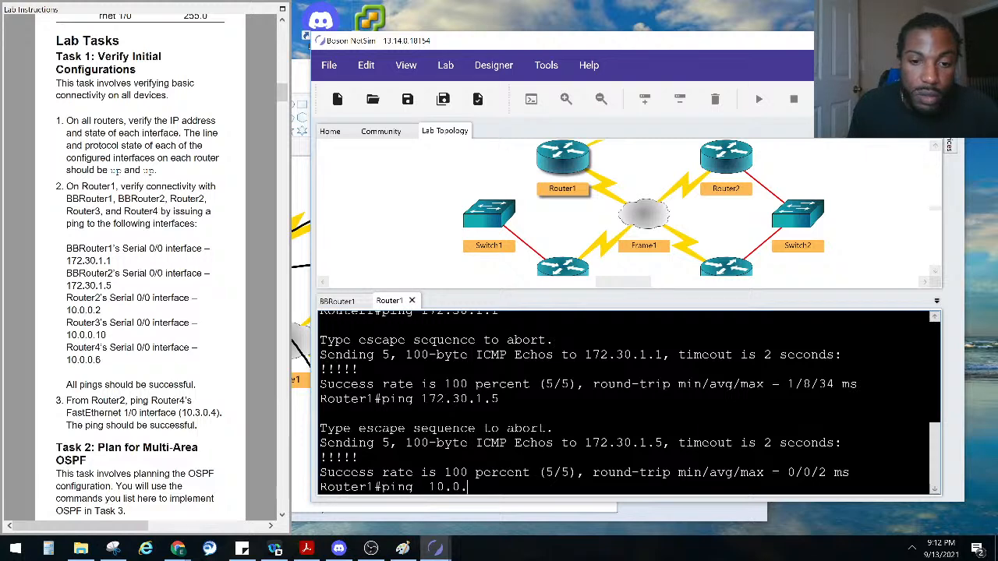
type("0.2")
key("Return")
key("Up")
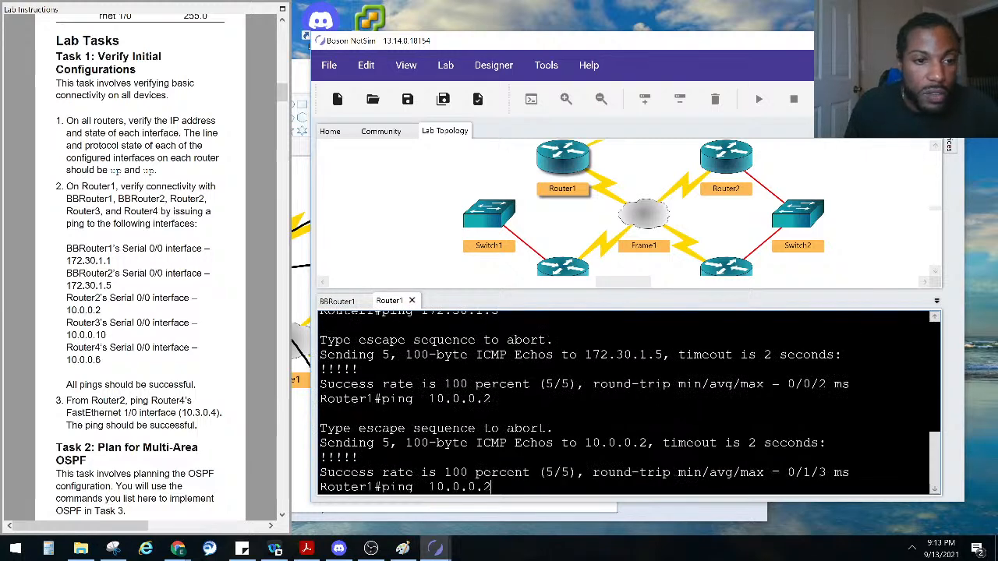
type("10")
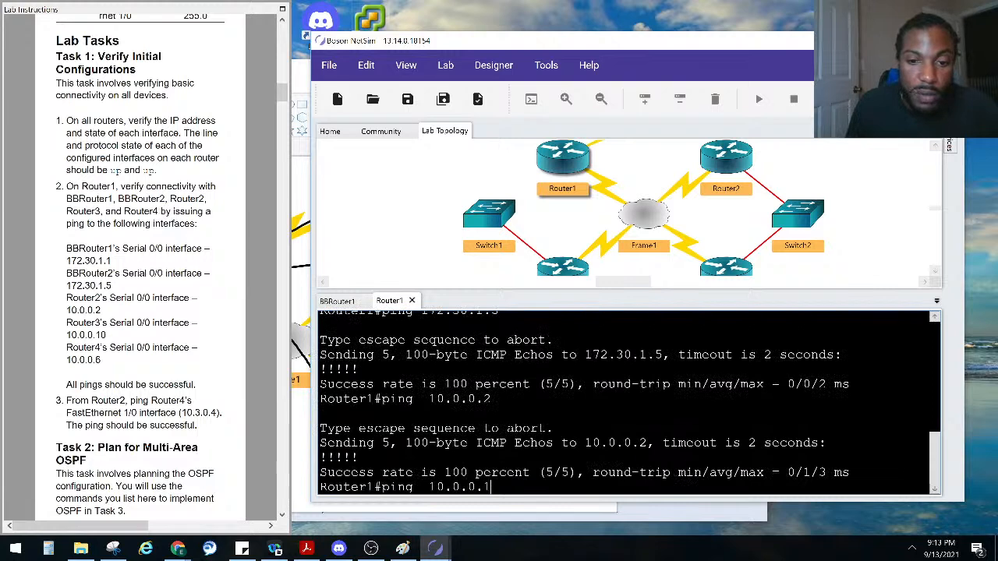
key("Return")
key("Up")
key("BackSpace")
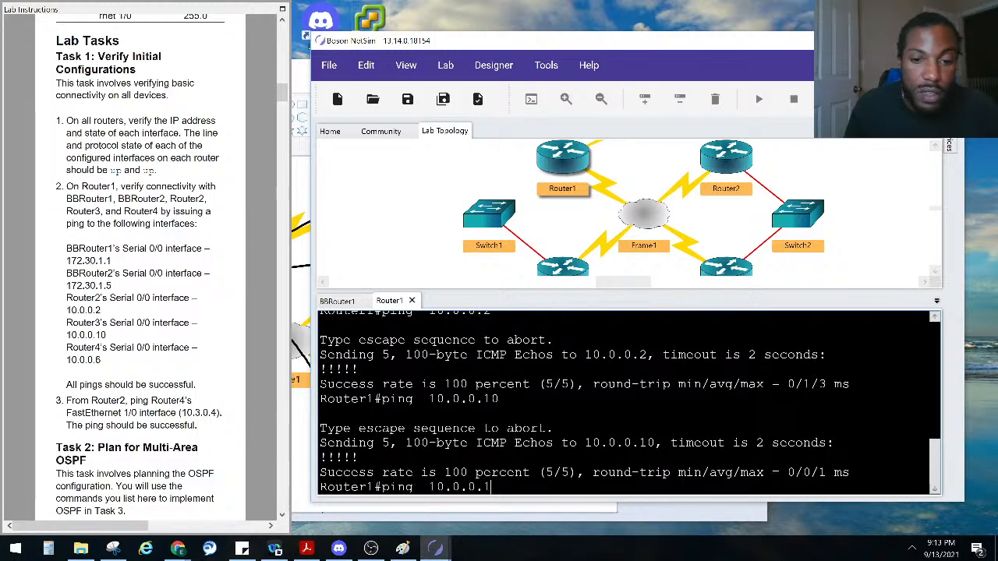
type("6")
key("Return")
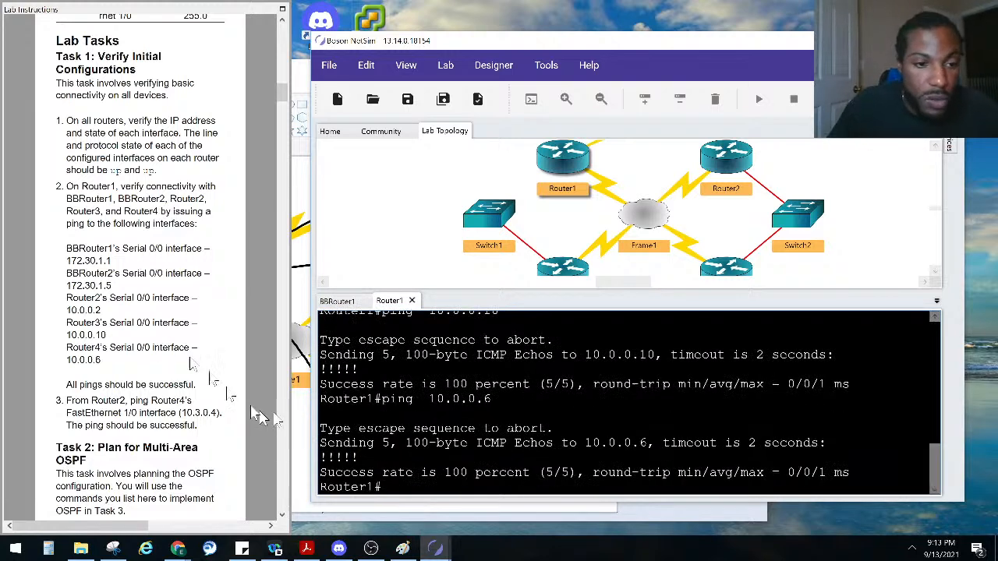
Open Router2's console, then switch to Paint and undo all the brush lines drawn from Router1
left_click(86, 386)
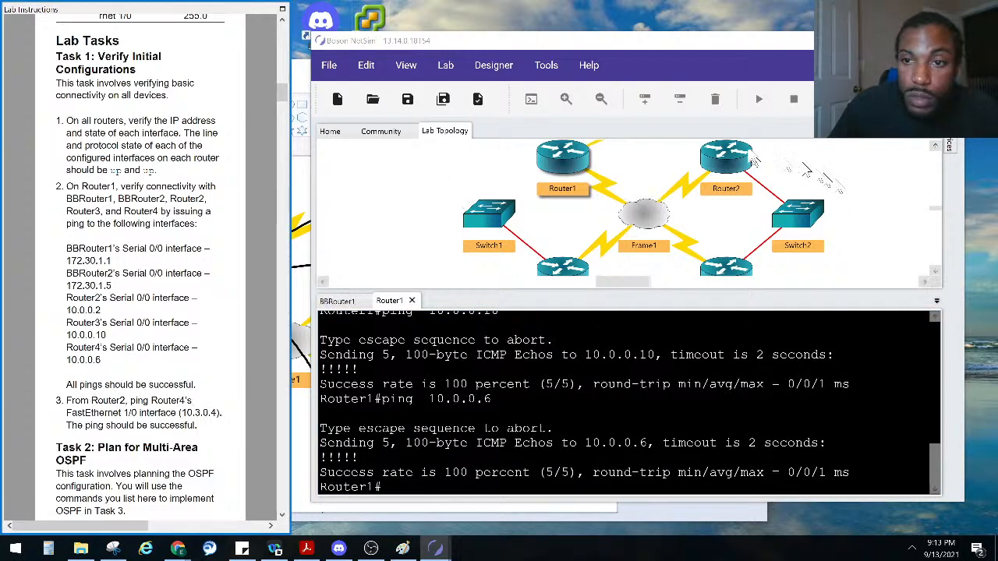
double_click(726, 156)
left_click(299, 416)
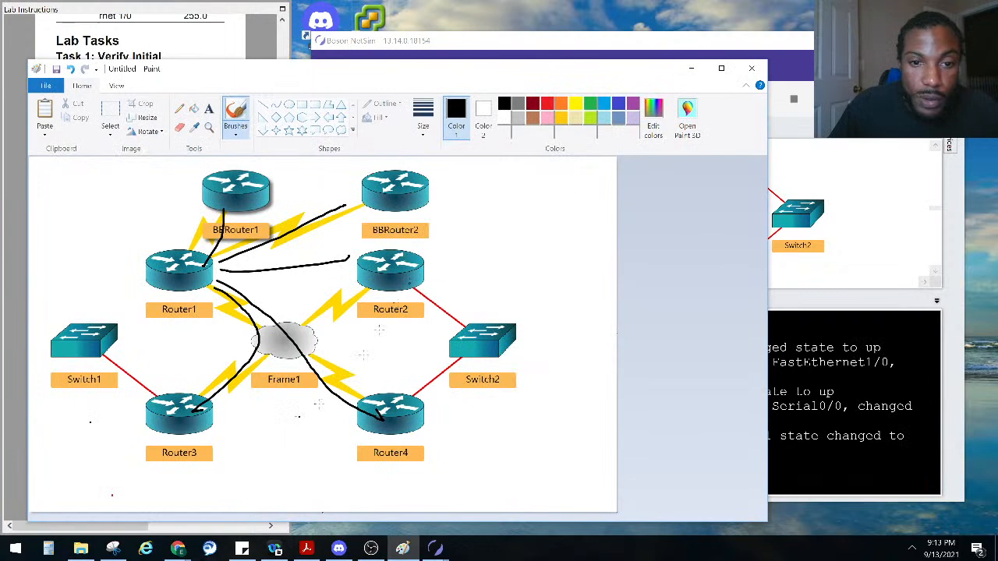
left_click_drag(390, 305, 382, 289)
key("ctrl+z")
key("ctrl+z")
key("ctrl+z")
key("ctrl+z")
key("ctrl+z")
key("ctrl+z")
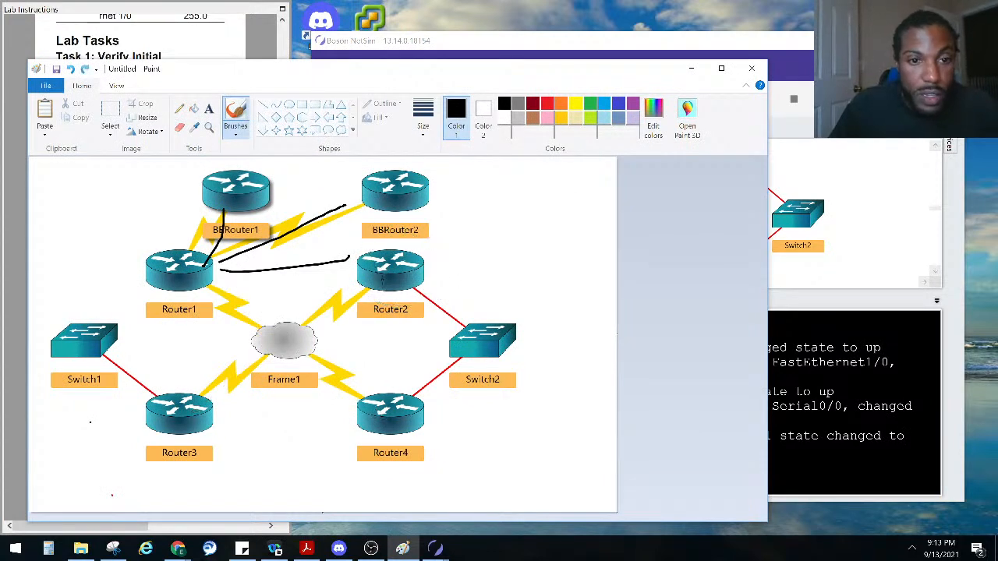
Check Task 1's third instruction, then circle Router2 on the Paint topology and draw its path through Switch2 to Router4
left_click(177, 43)
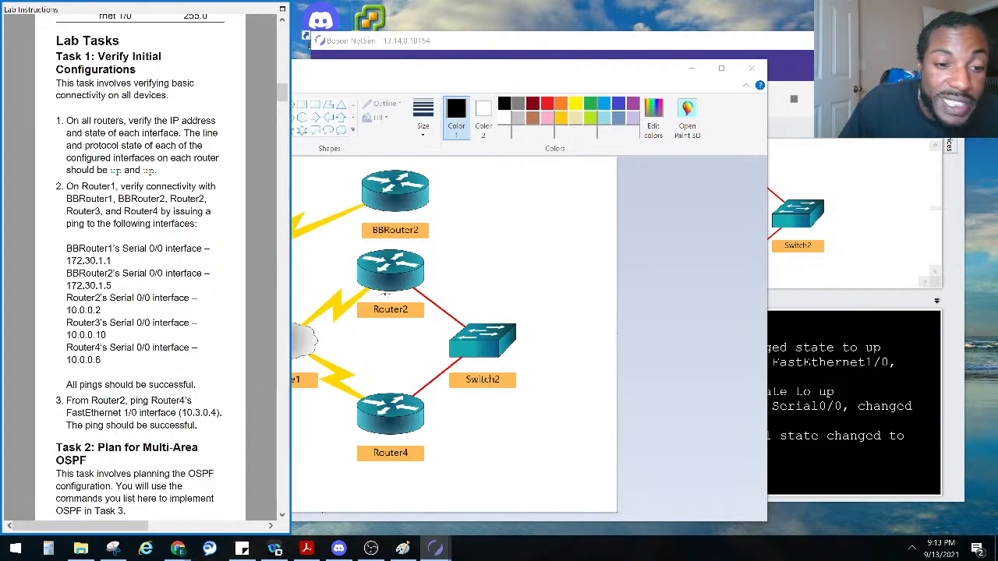
left_click(402, 295)
mouse_move(401, 295)
left_mouse_down()
mouse_move(390, 240)
mouse_move(435, 291)
mouse_move(462, 360)
mouse_move(413, 383)
left_mouse_up()
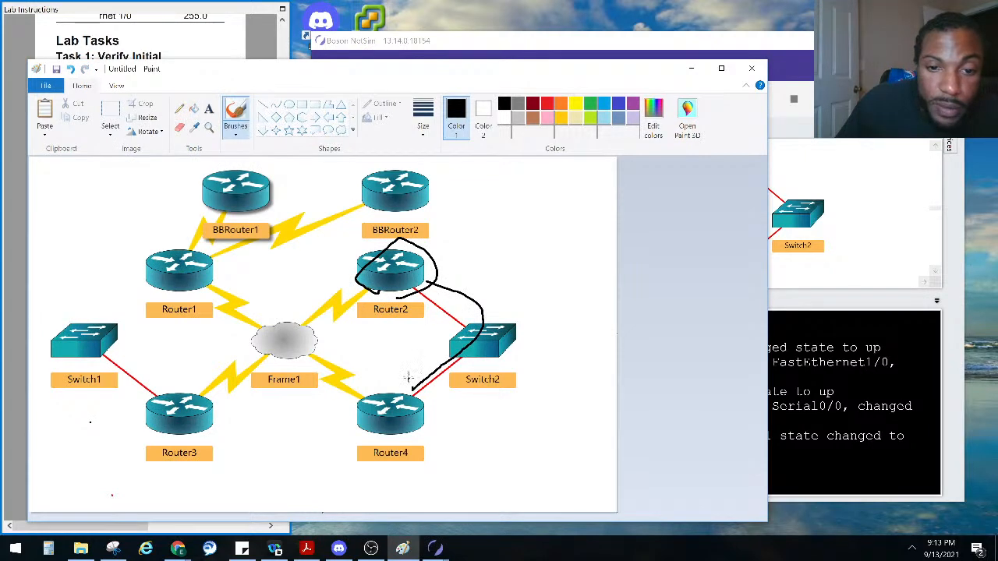
Enter privileged EXEC mode on Router2's console with ena and ping Router4's FastEthernet 1/0 interface at 10.3.0.4
left_click(774, 421)
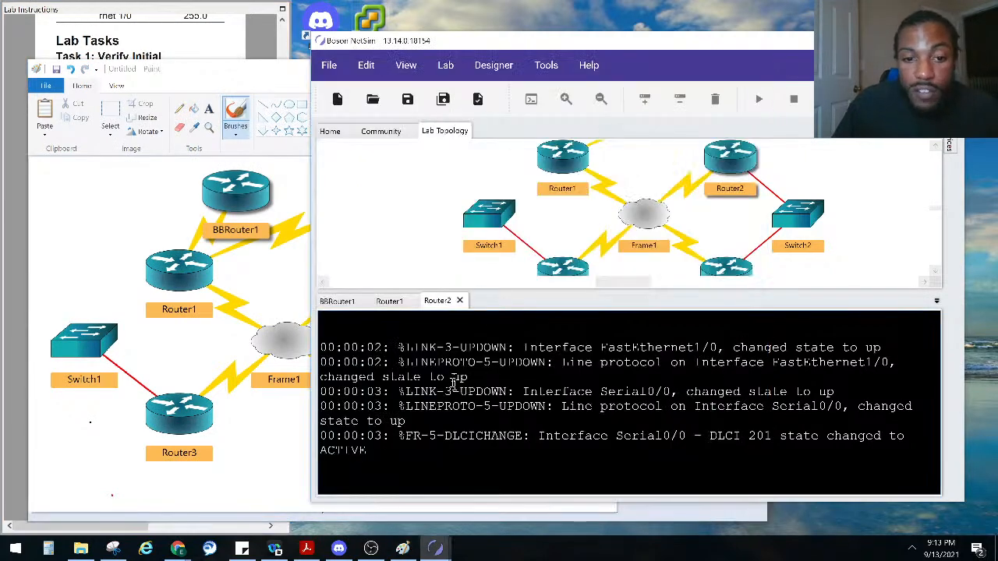
left_click(84, 55)
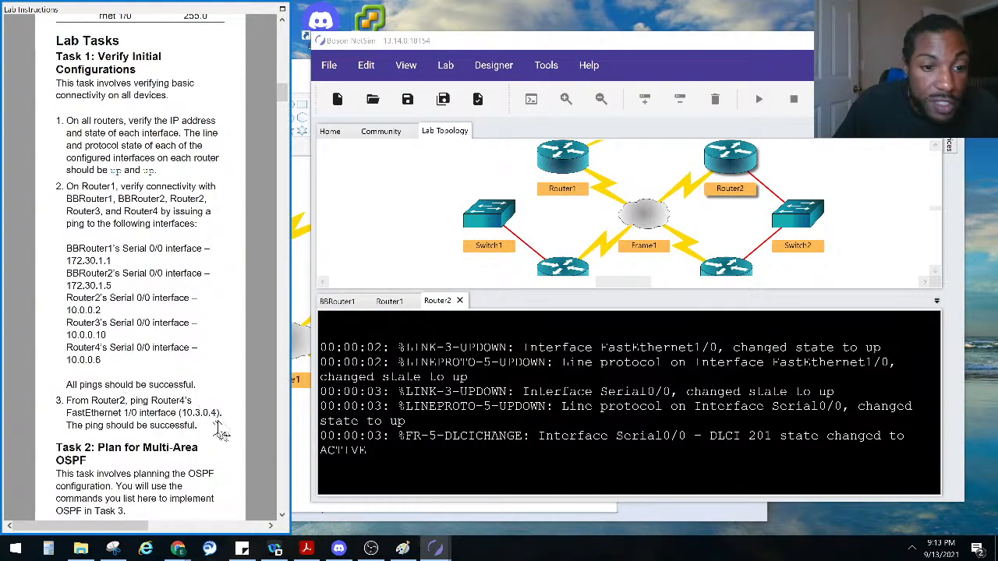
left_click(447, 442)
key("Return")
key("Return")
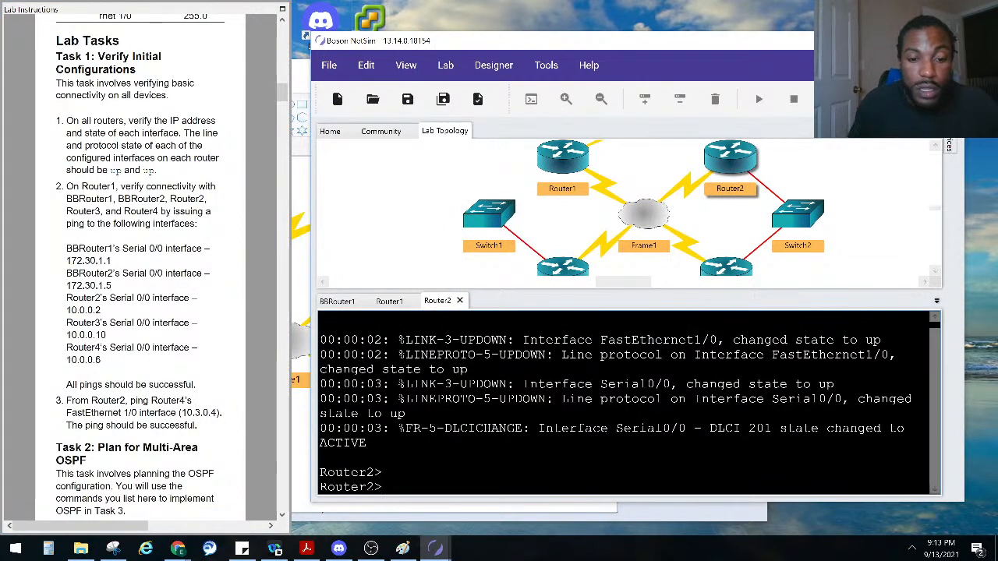
type("ena")
key("Return")
type("ping")
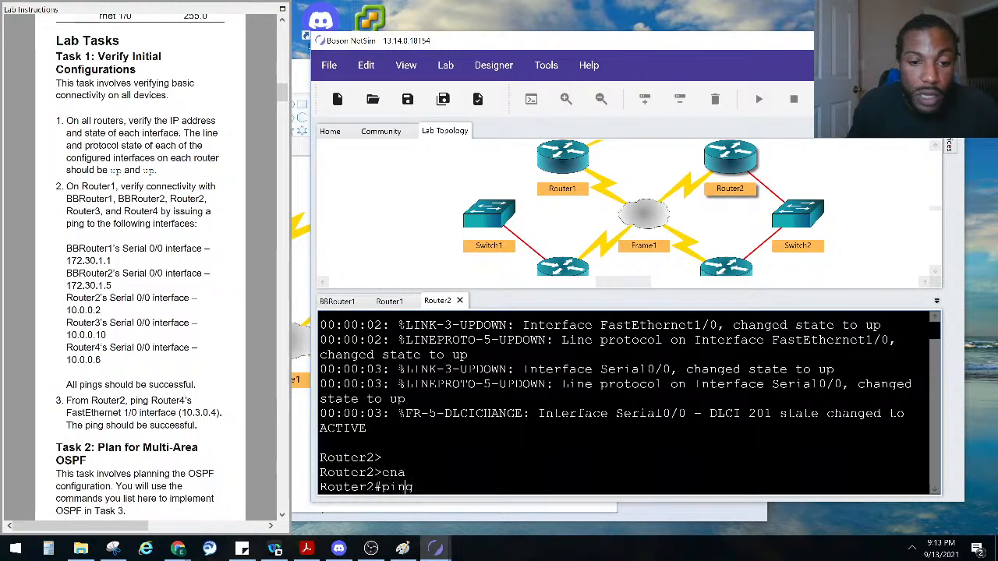
type(" 10.3.0.")
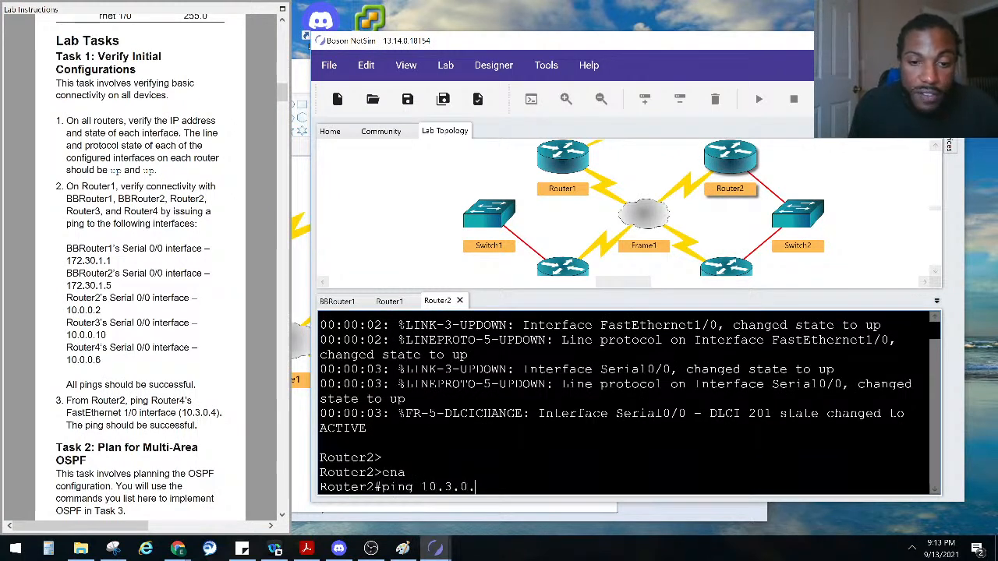
type("4")
key("Return")
Show Task 2 in the Lab Instructions, then switch to Sticky Notes, enlarge the existing note and add a blank one
scroll(99, 385, "down", 4)
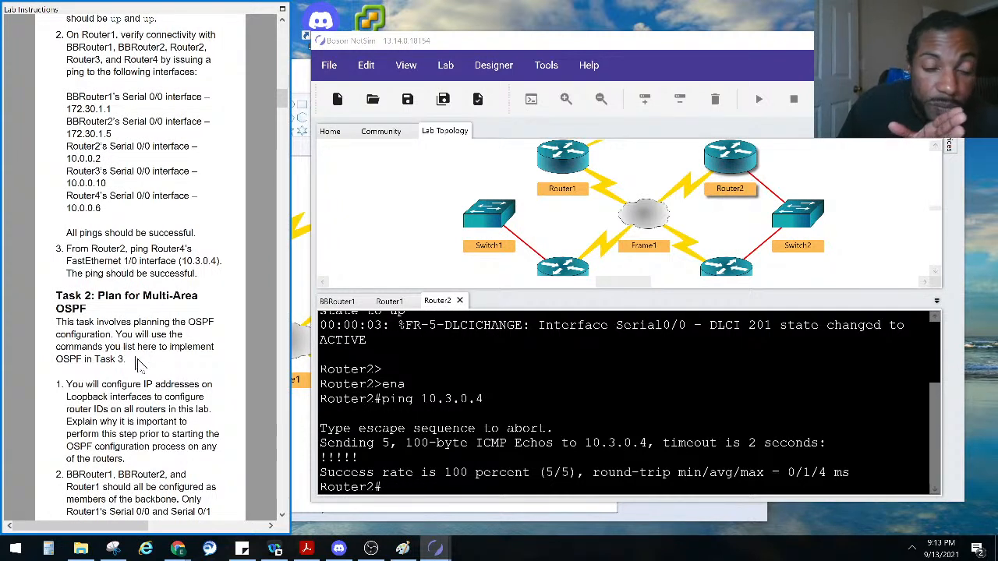
left_click(243, 551)
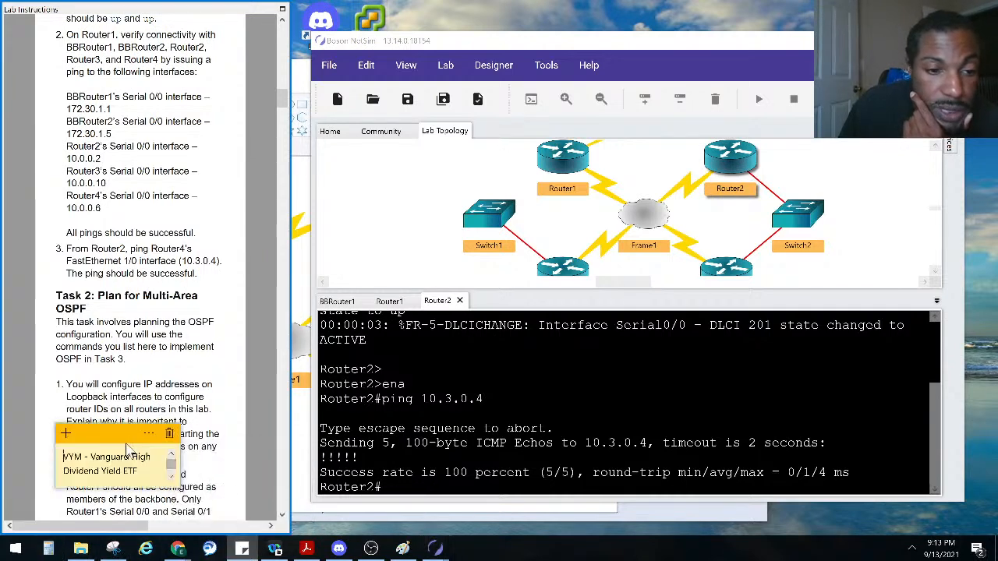
left_click_drag(125, 434, 133, 216)
left_click_drag(188, 272, 298, 386)
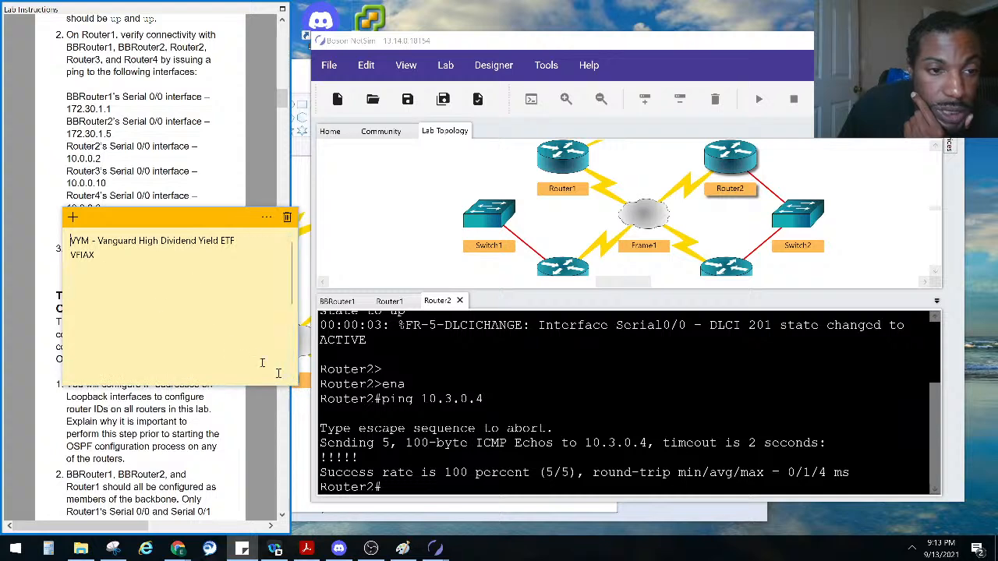
left_click(73, 216)
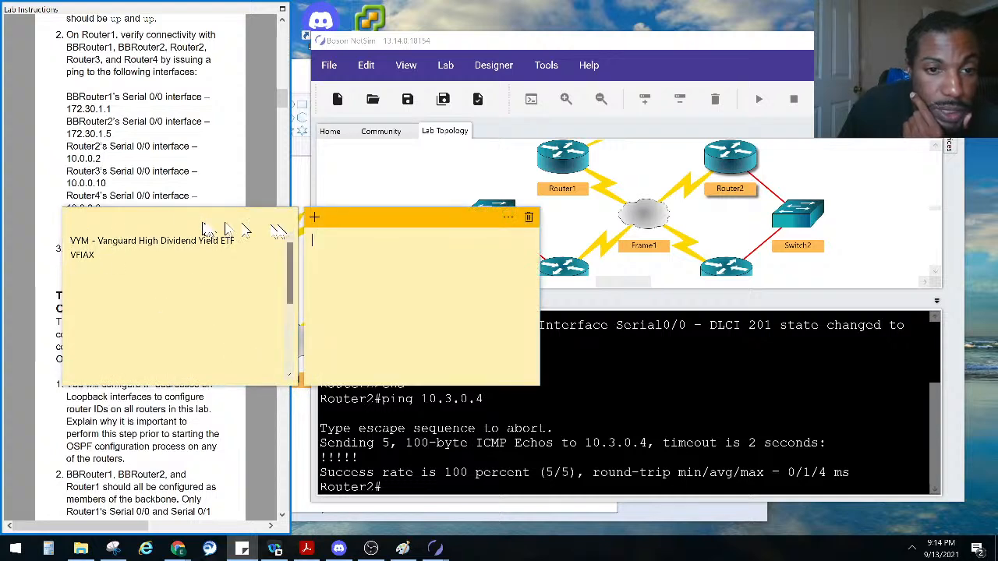
Move the existing note to the desktop's lower corner and the blank note over the NetSim console, then return to Task 2
left_click(205, 223)
left_click_drag(185, 229, 916, 502)
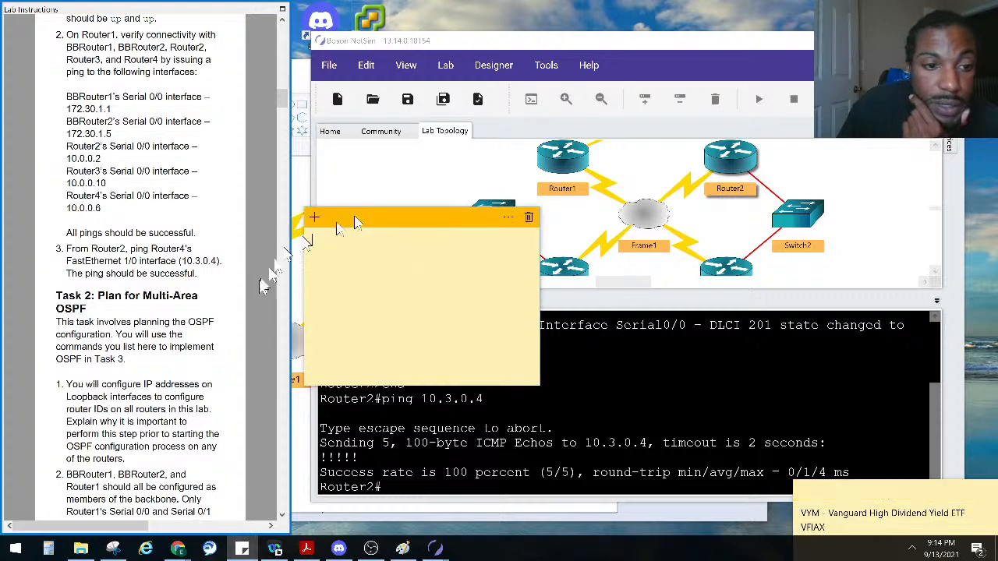
left_click_drag(345, 223, 786, 304)
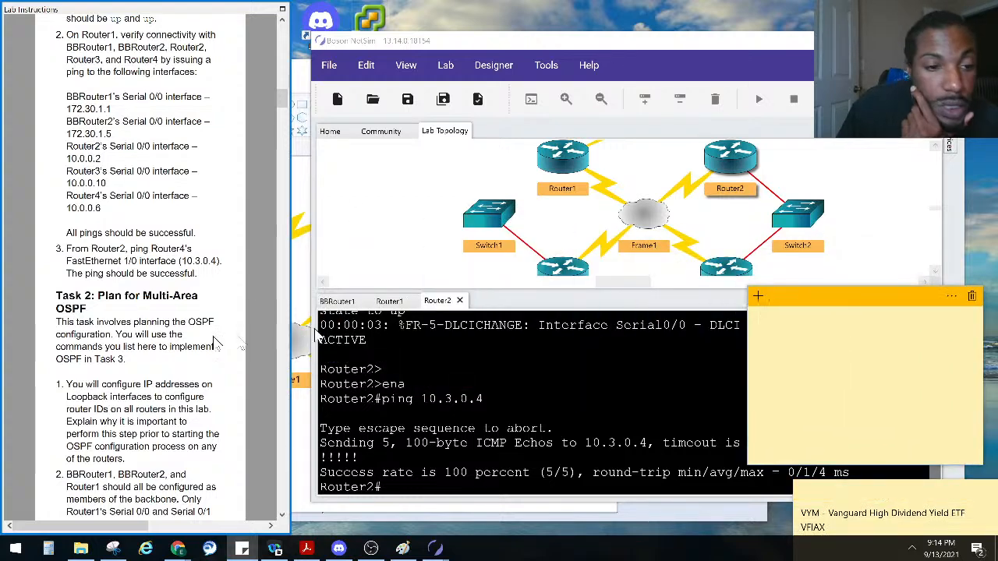
left_click(76, 321)
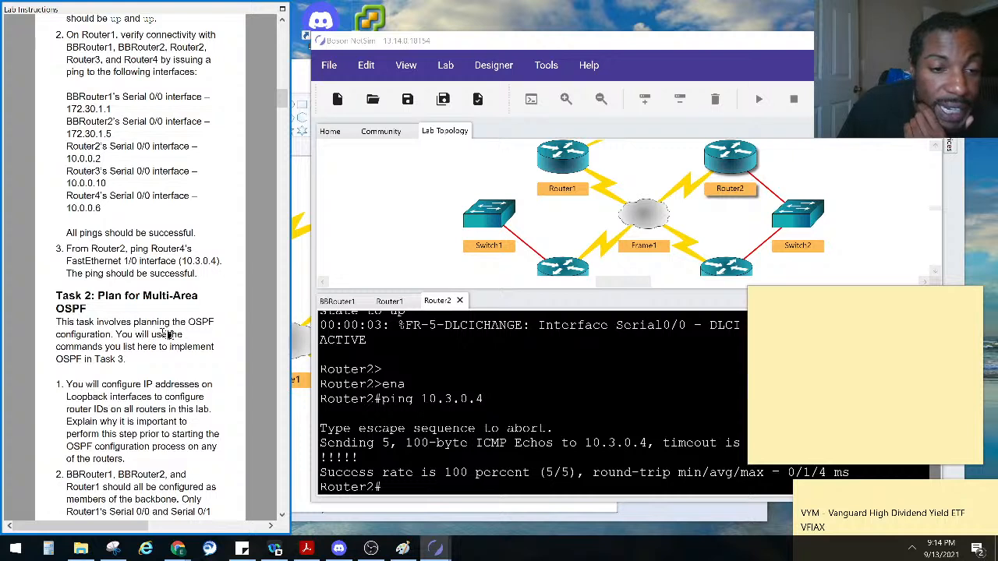
Move the existing Vanguard note off the desktop's edge and bring the NetSim window in front of the blank note
left_click(936, 499)
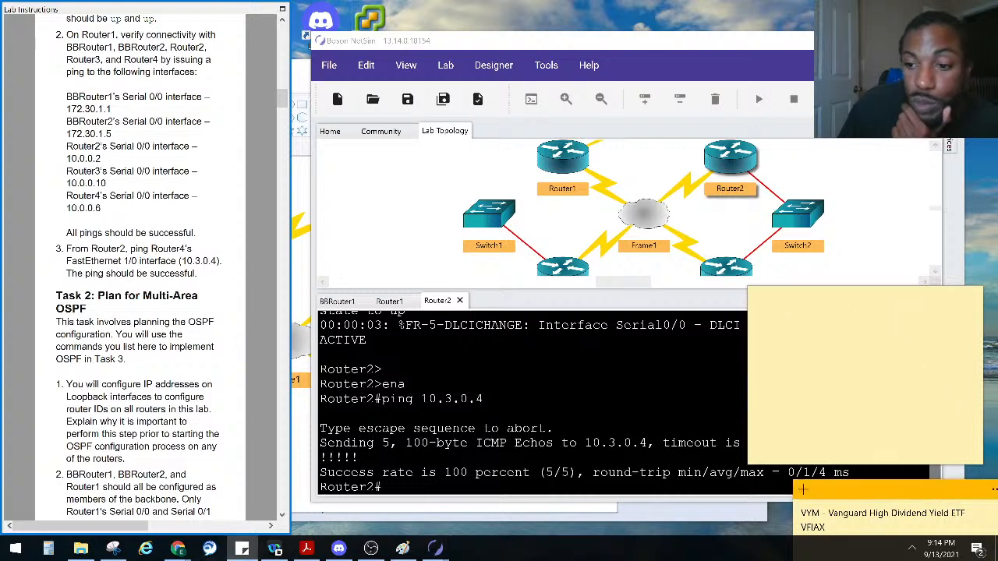
left_click_drag(837, 491, 997, 456)
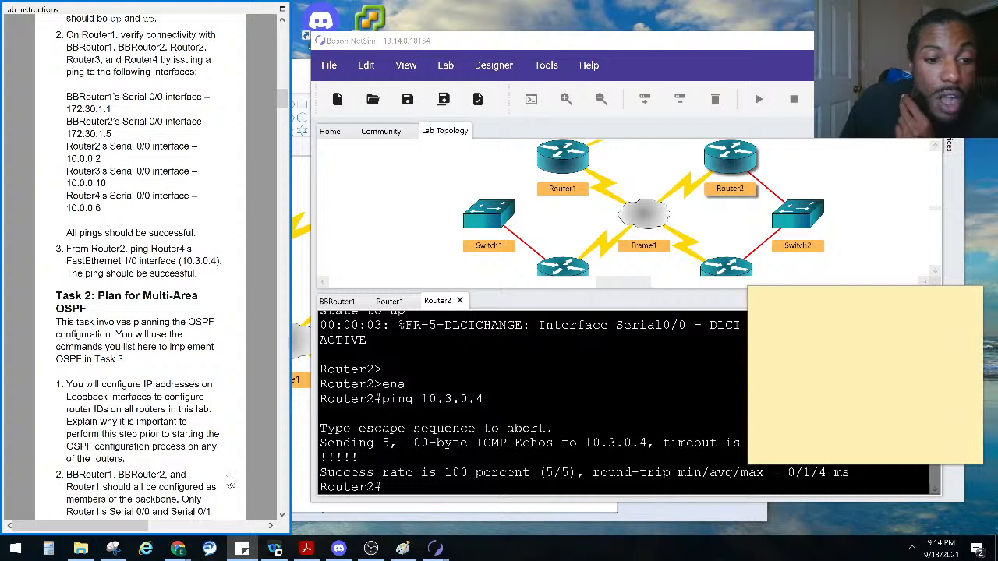
left_click(608, 282)
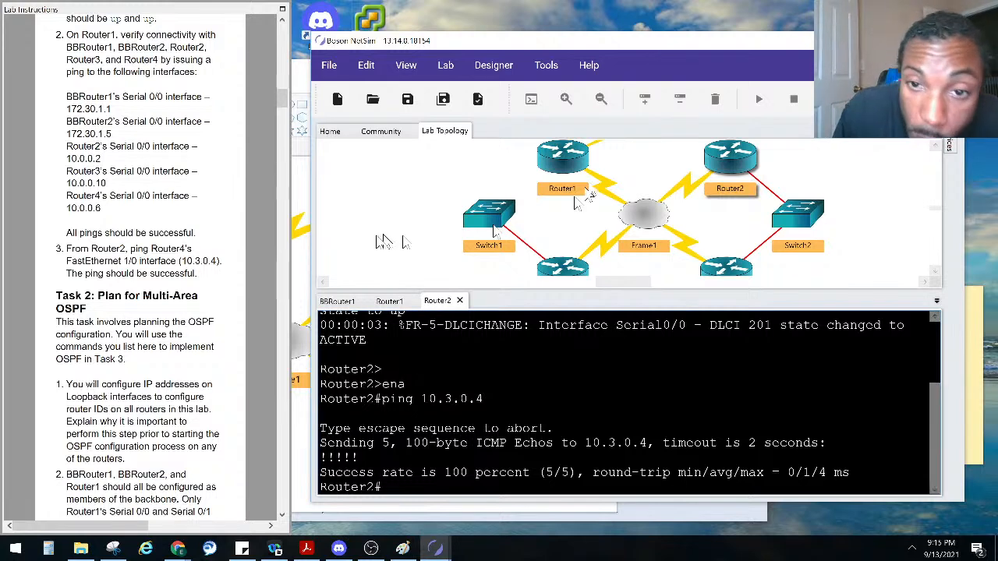
Open Router1's console from the topology and list its interfaces with sho ip inter brief
left_click(577, 156)
double_click(577, 156)
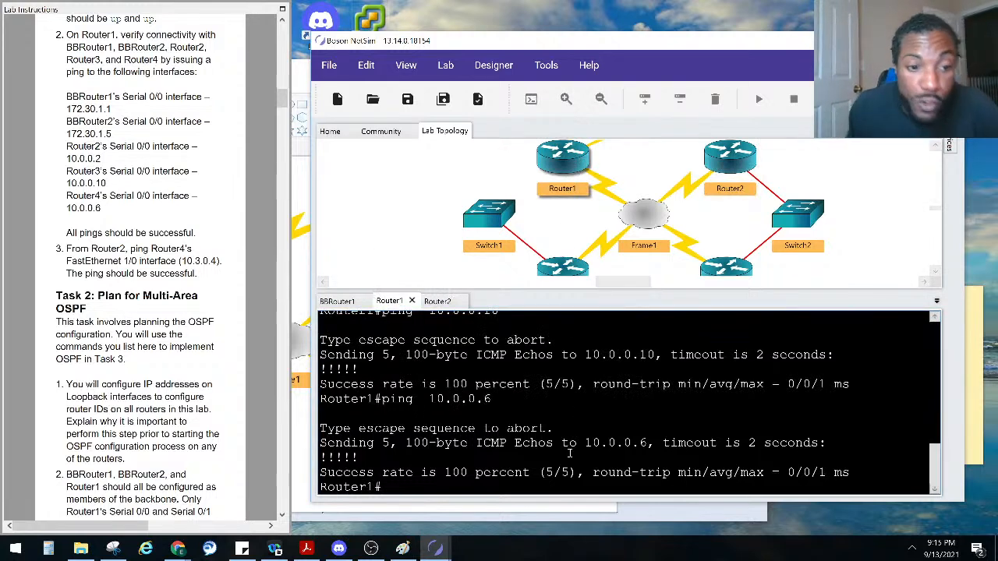
key("Return")
key("Return")
key("Return")
type("sho ip inter bri")
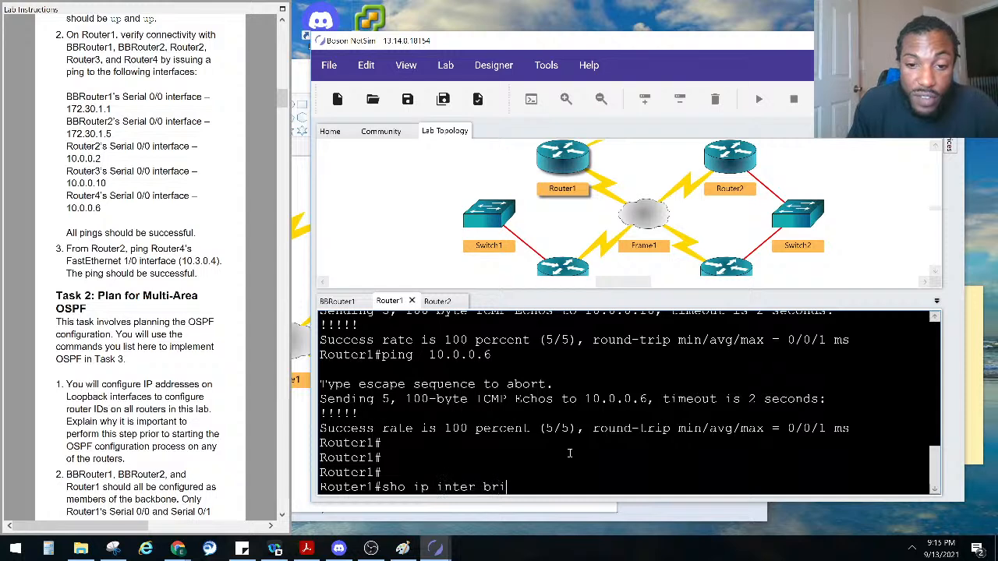
key("Return")
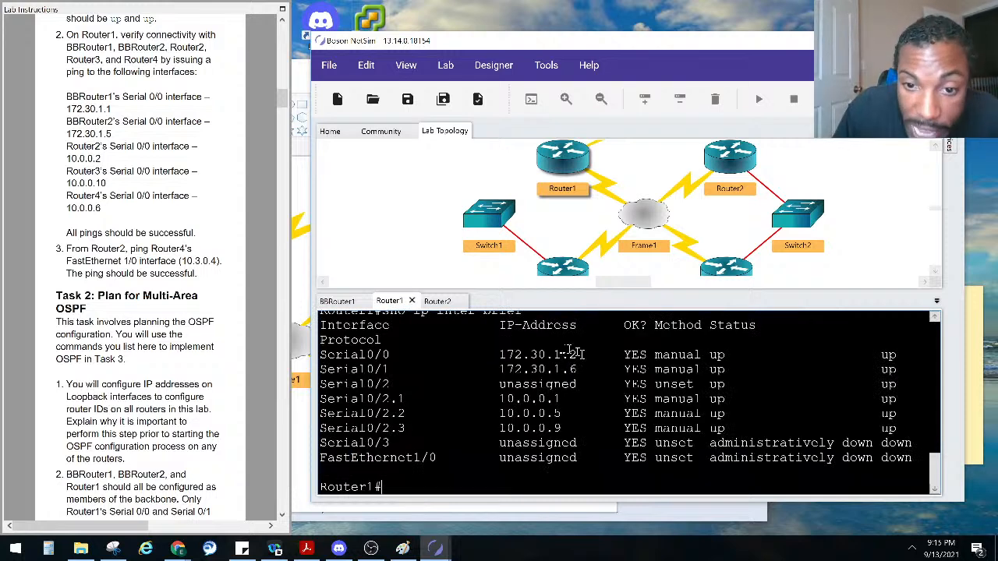
Examine the IP addresses of Router1's Serial0/0, Serial0/1 and Serial0/2 subinterfaces in the interface list, highlighting them one by one
left_click_drag(579, 353, 521, 369)
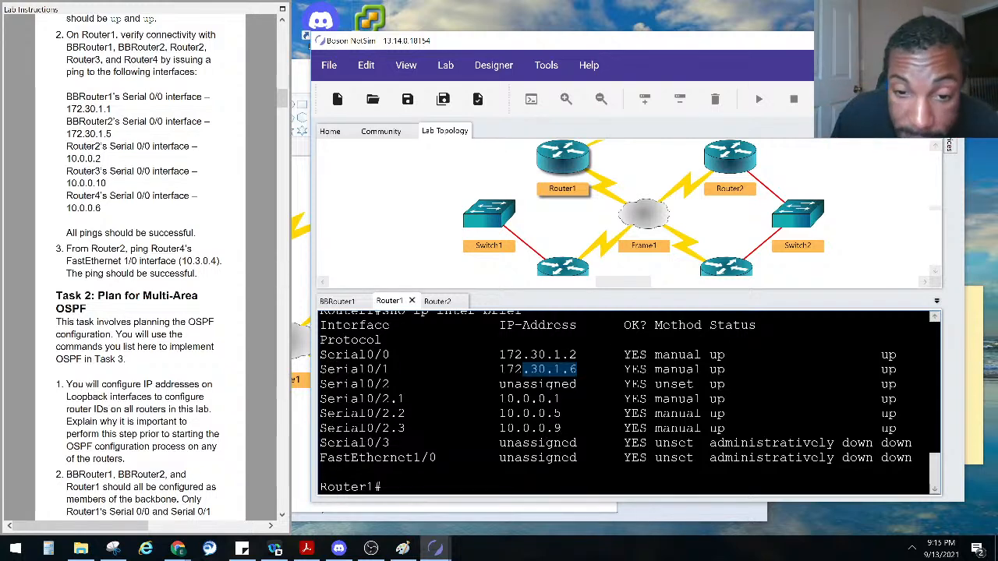
left_click_drag(579, 370, 492, 369)
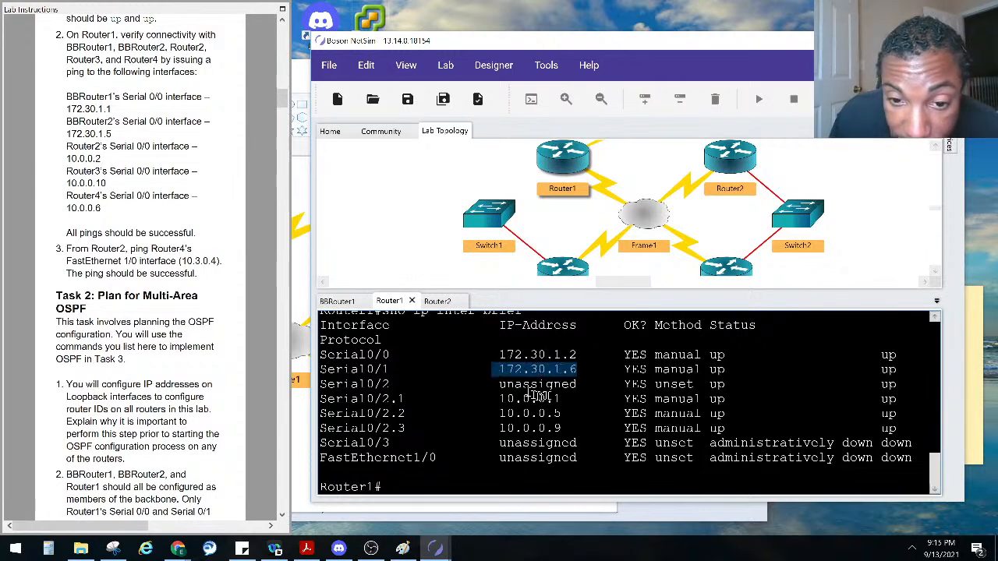
left_click_drag(562, 400, 508, 401)
left_click_drag(577, 356, 532, 358)
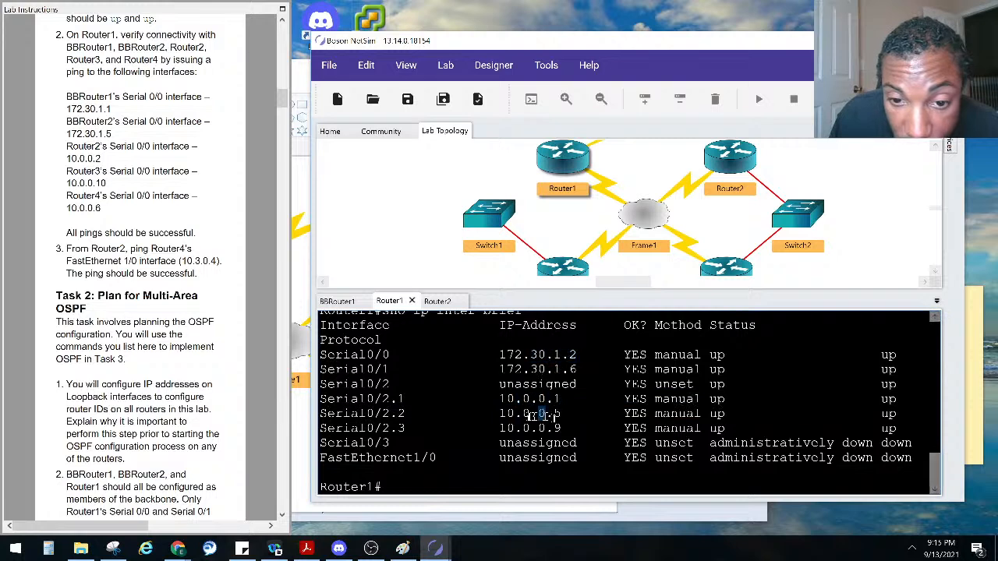
left_click_drag(516, 428, 547, 426)
left_click_drag(577, 369, 497, 370)
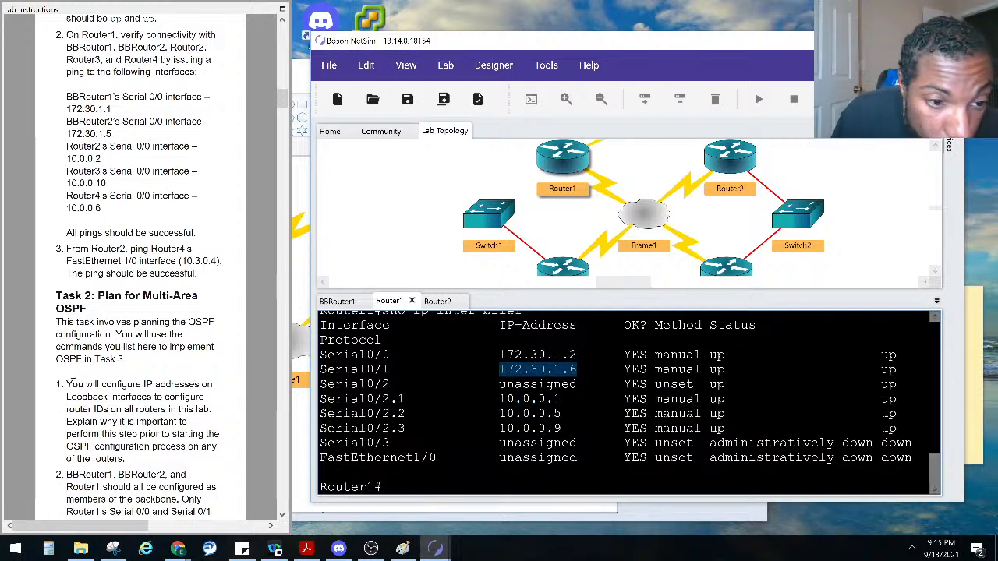
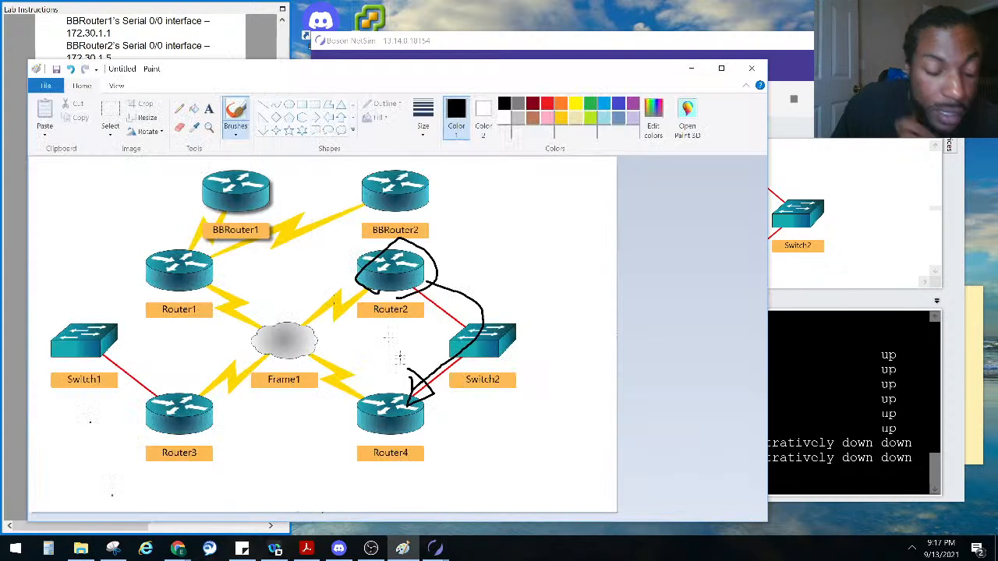
Undo the circle around Router2 and the arrow path to Router4 on the Paint topology
key("ctrl+z")
key("ctrl+z")
key("ctrl+z")
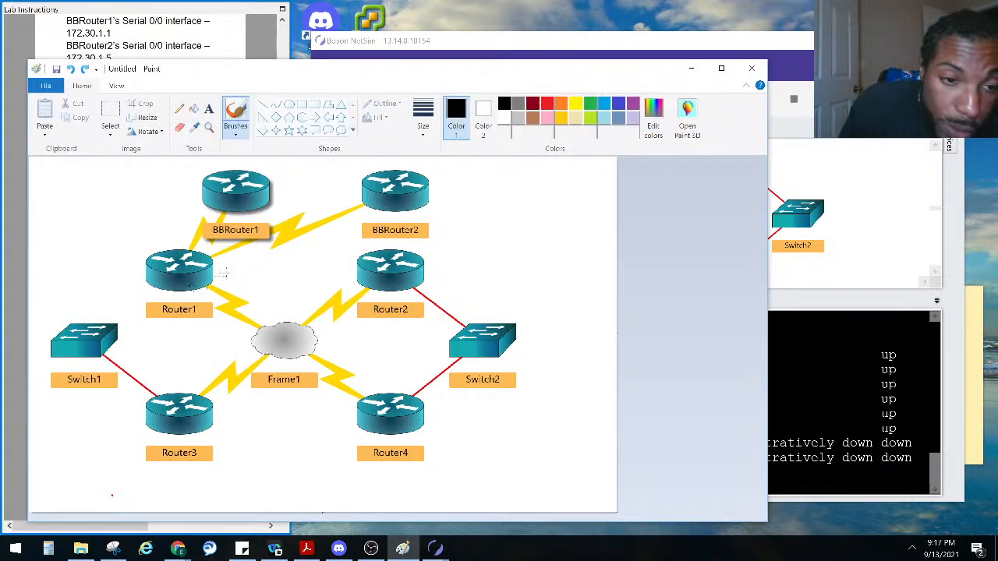
Circle Router1, BBRouter1 and BBRouter2 in black, write BB between them and enclose all three in one outline
mouse_move(234, 290)
left_mouse_down()
mouse_move(152, 238)
mouse_move(159, 289)
left_mouse_up()
mouse_move(222, 215)
left_mouse_down()
mouse_move(238, 156)
mouse_move(217, 181)
left_mouse_up()
mouse_move(353, 211)
left_mouse_down()
mouse_move(425, 155)
mouse_move(363, 191)
left_mouse_up()
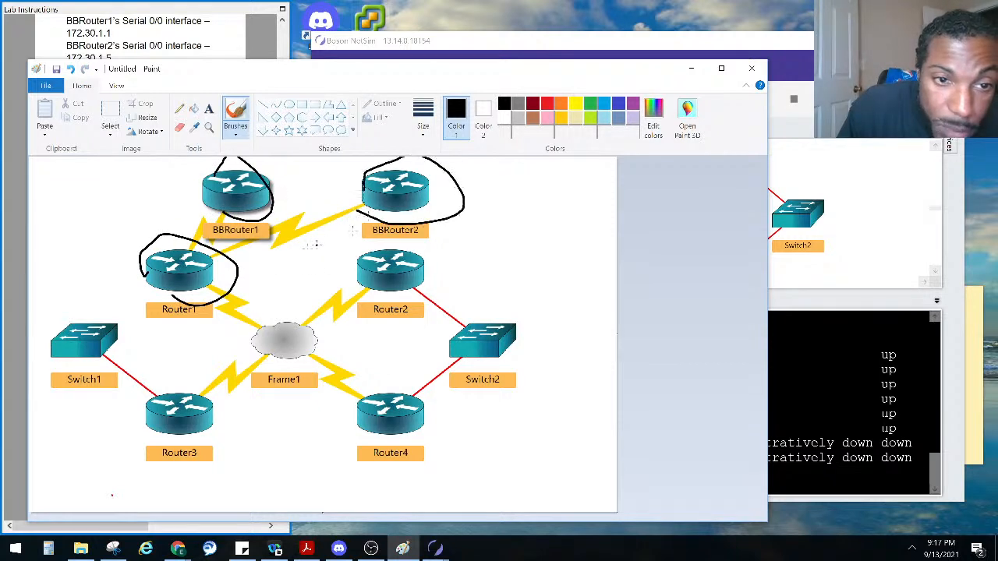
mouse_move(238, 225)
left_mouse_down()
mouse_move(269, 251)
mouse_move(288, 235)
mouse_move(275, 247)
left_mouse_up()
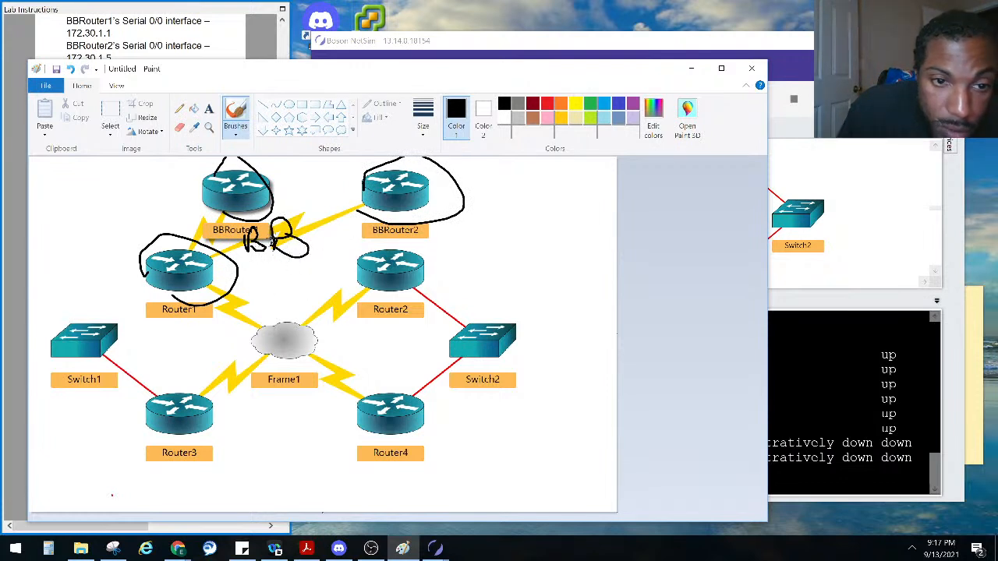
mouse_move(217, 282)
left_mouse_down()
mouse_move(387, 266)
mouse_move(393, 161)
mouse_move(184, 179)
mouse_move(146, 273)
mouse_move(191, 298)
left_mouse_up()
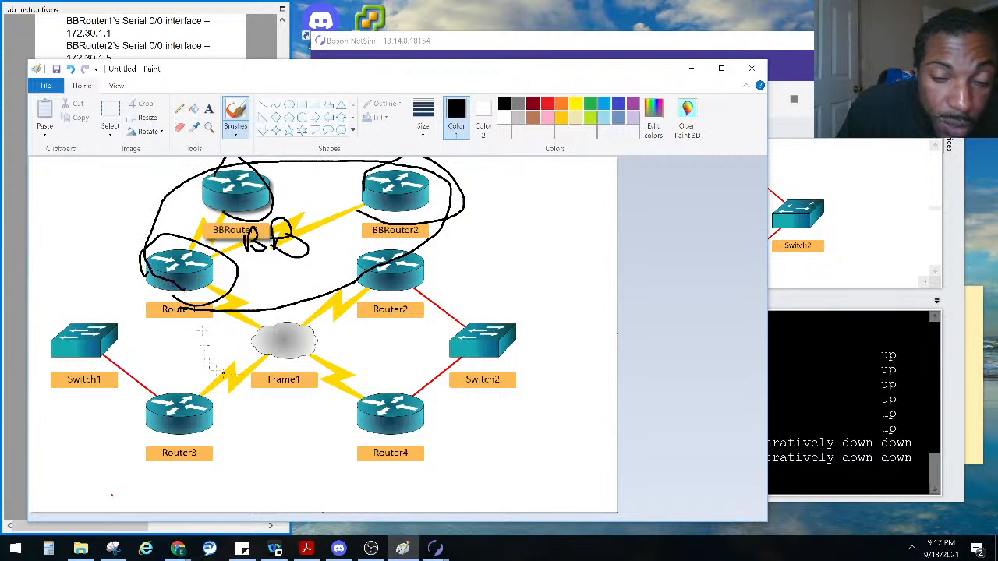
Mark Router2, Router4, Switch2, Router3 and Switch1 with red strokes, then add a green stroke around the backbone routers
left_click(547, 103)
mouse_move(418, 245)
left_mouse_down()
mouse_move(374, 283)
mouse_move(412, 315)
left_mouse_up()
left_click_drag(373, 399, 424, 427)
left_click_drag(498, 326, 446, 348)
left_click_drag(184, 407, 204, 429)
mouse_move(117, 332)
left_mouse_down()
mouse_move(83, 362)
mouse_move(125, 378)
left_mouse_up()
left_click(590, 104)
mouse_move(359, 173)
left_mouse_down()
mouse_move(160, 245)
mouse_move(363, 292)
mouse_move(428, 198)
mouse_move(285, 195)
left_mouse_up()
Undo all the red, green and black markings on the Paint topology back to the clean diagram
key("ctrl+z")
key("ctrl+z")
key("ctrl+z")
key("ctrl+z")
key("ctrl+z")
key("ctrl+z")
key("ctrl+z")
key("ctrl+z")
key("ctrl+z")
key("ctrl+z")
key("ctrl+z")
key("ctrl+z")
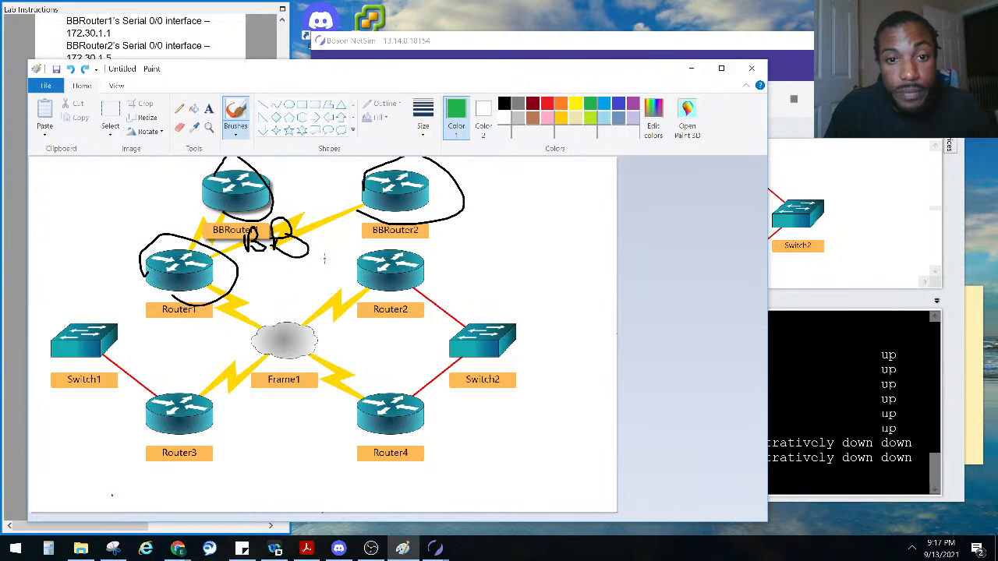
key("ctrl+z")
key("ctrl+z")
key("ctrl+z")
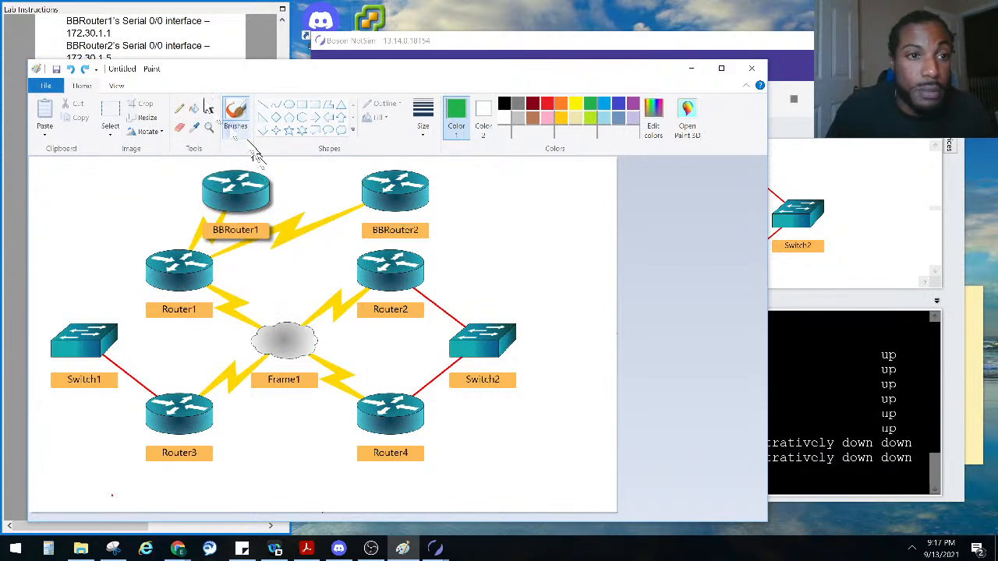
Recheck Task 2's second instruction, then circle Router1's two backbone-facing interfaces in black and underline BB in both backbone router labels
left_click(176, 39)
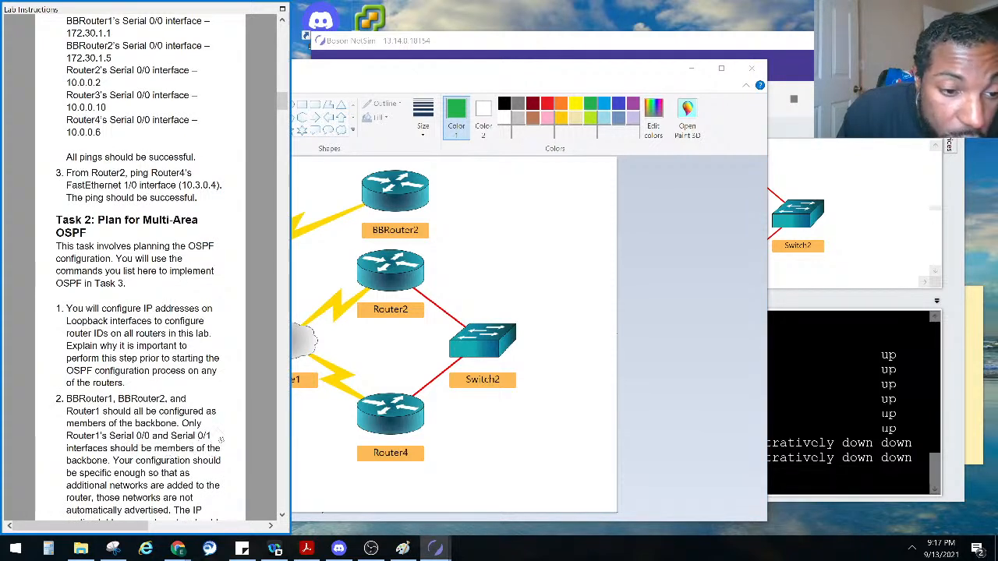
left_click(625, 270)
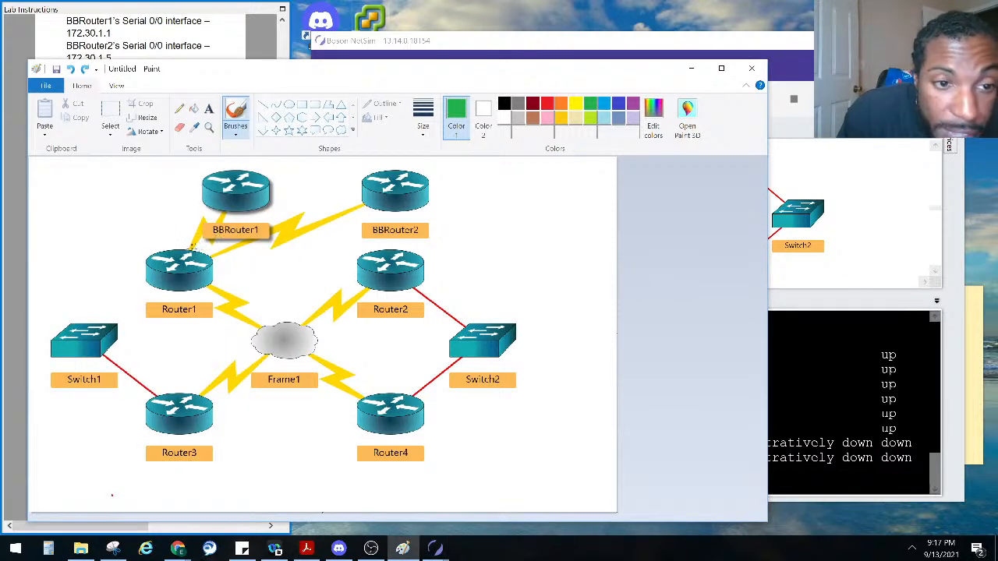
left_click(503, 103)
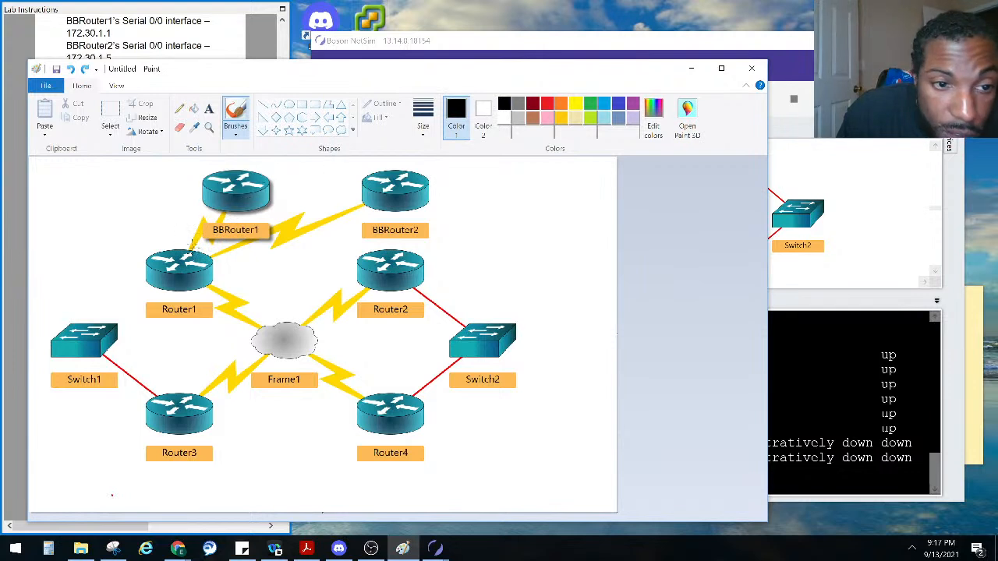
mouse_move(209, 261)
left_mouse_down()
mouse_move(216, 251)
mouse_move(210, 260)
left_mouse_up()
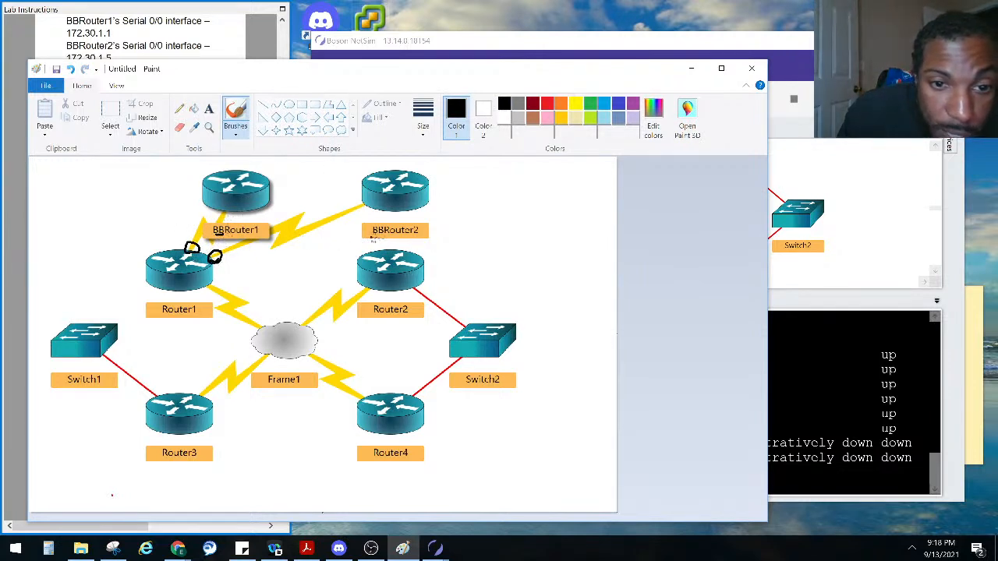
Cross out Router1's link to Frame1 in red and enclose BBRouter1, BBRouter2 and Router1 in one black outline
left_click(548, 106)
mouse_move(221, 284)
left_mouse_down()
mouse_move(201, 298)
mouse_move(234, 300)
left_mouse_up()
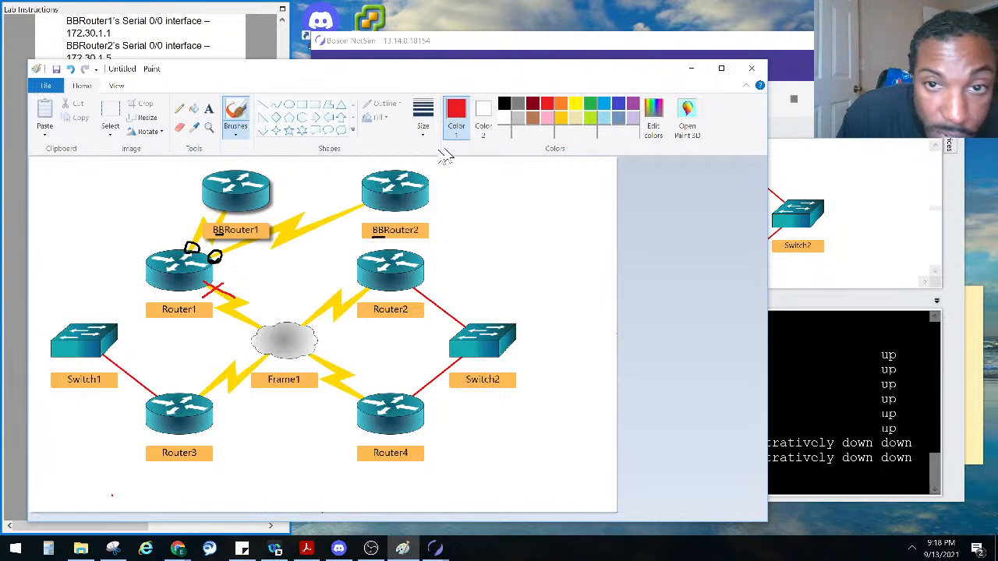
left_click(504, 102)
mouse_move(181, 295)
left_mouse_down()
mouse_move(345, 268)
mouse_move(437, 184)
mouse_move(231, 166)
mouse_move(129, 240)
mouse_move(152, 296)
mouse_move(191, 295)
left_mouse_up()
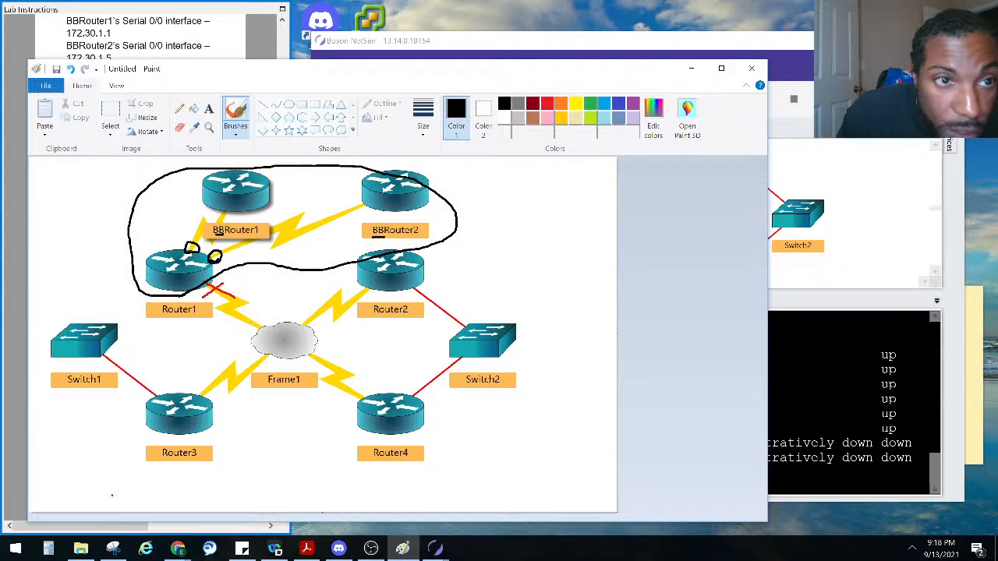
Read Task 2's second instruction through its router list, then retrace the circle on Router1's interface toward BBRouter1 in Paint
left_click(151, 23)
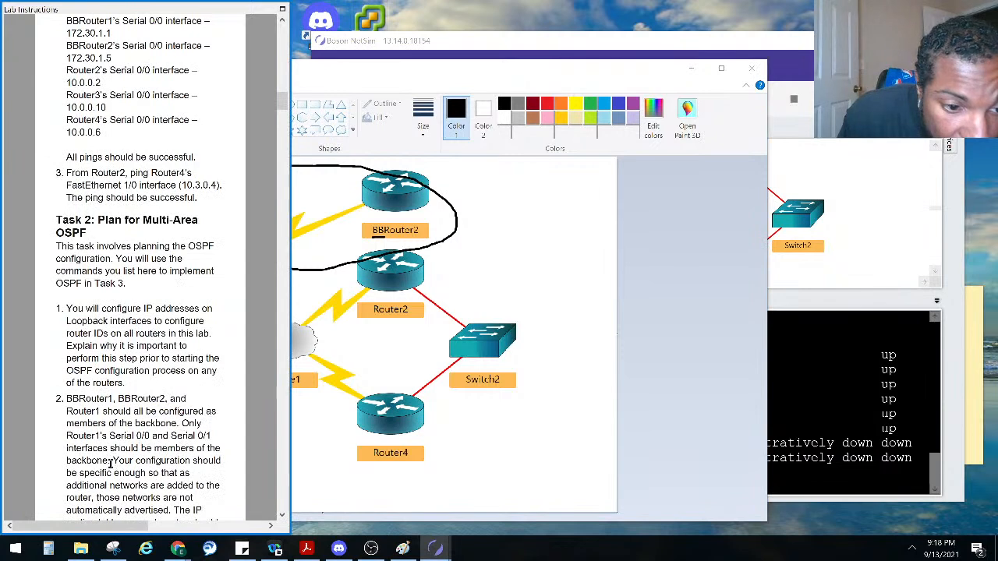
scroll(114, 460, "down", 3)
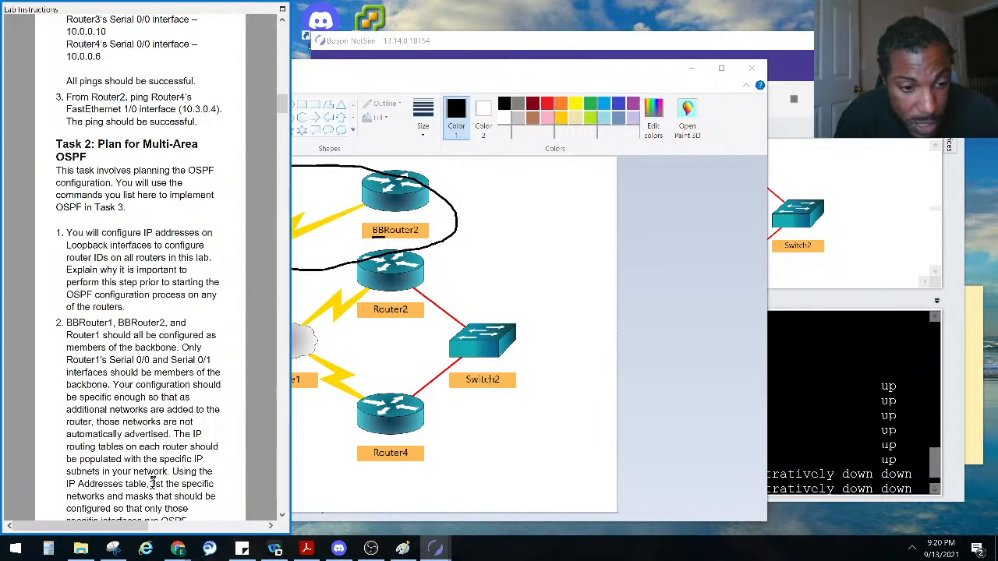
scroll(121, 490, "down", 2)
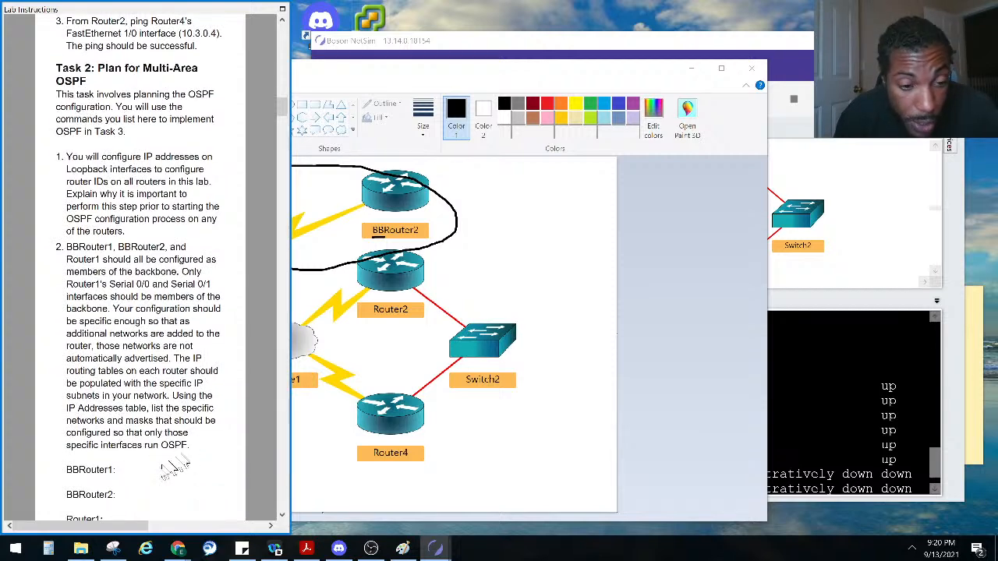
scroll(152, 471, "down", 2)
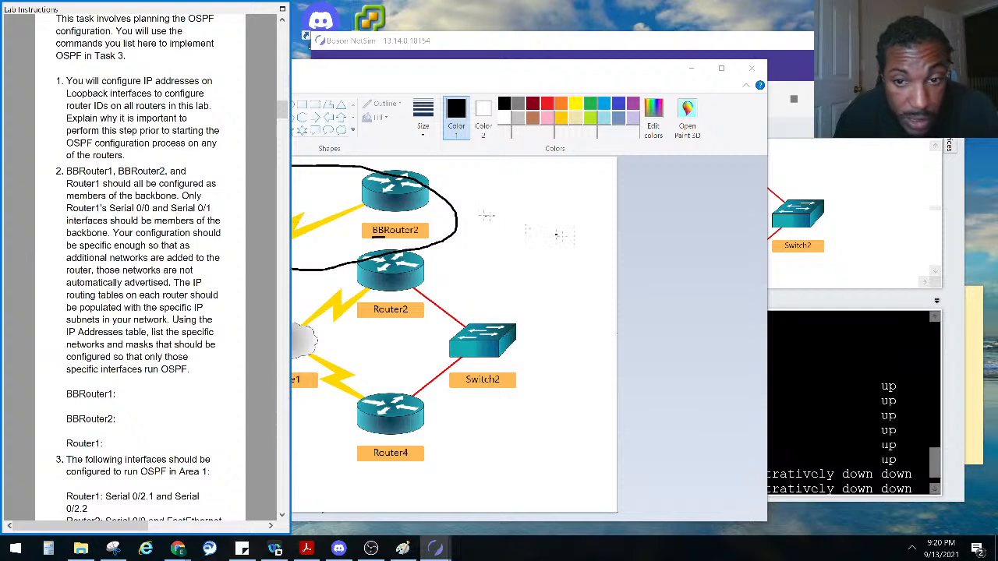
left_click(671, 299)
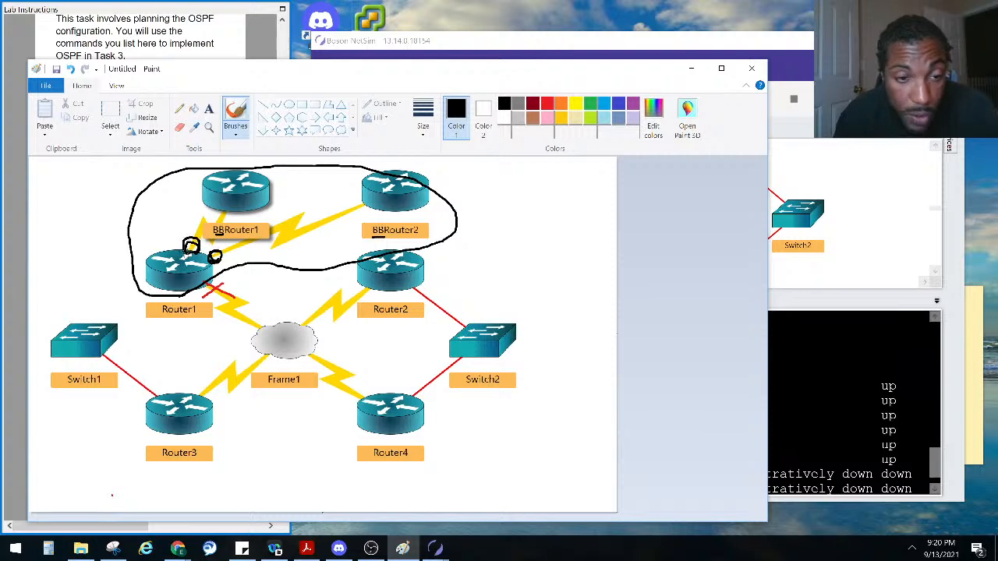
Return to Router1's console and review the Serial0/0 and Serial0/1 addresses in the interface list against Task 2's second instruction
left_click(811, 413)
key("Return")
key("Return")
key("Return")
key("Return")
key("Return")
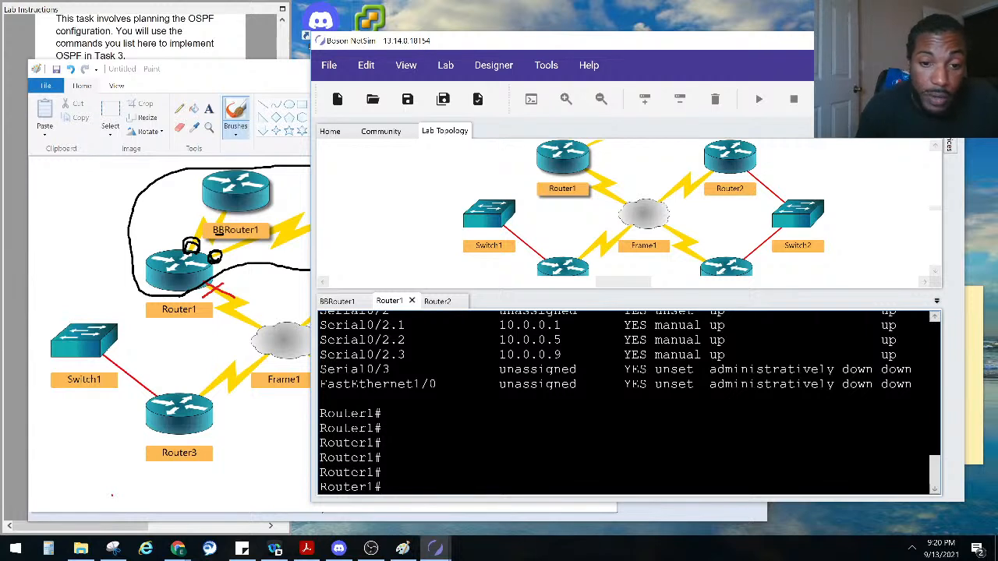
type("sgi uo u")
key("BackSpace")
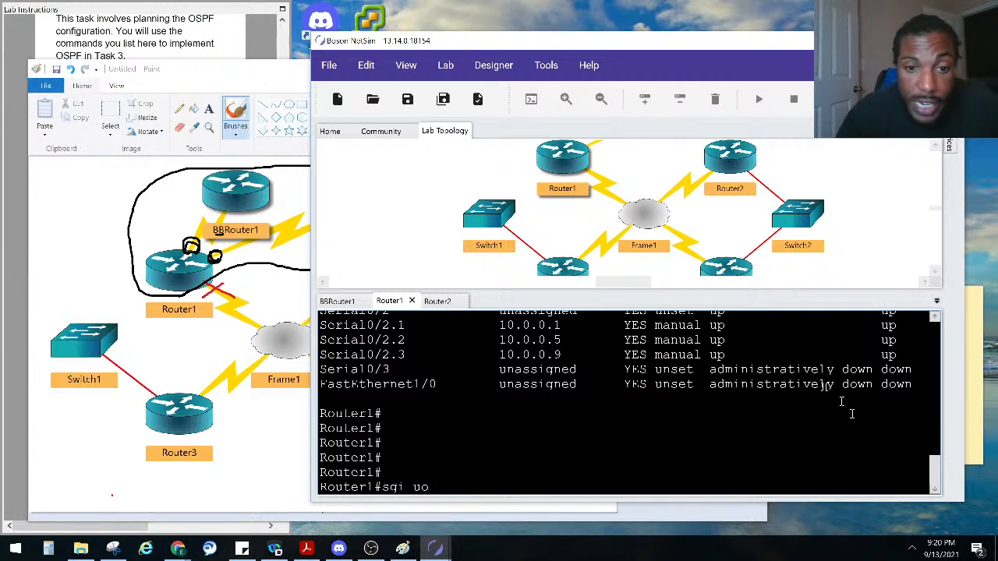
scroll(666, 378, "up", 3)
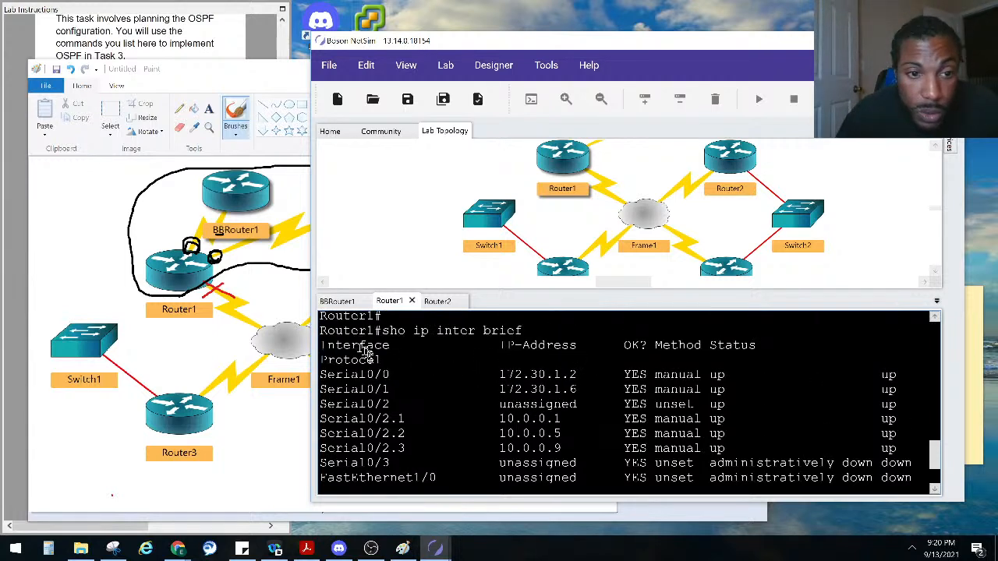
left_click(155, 47)
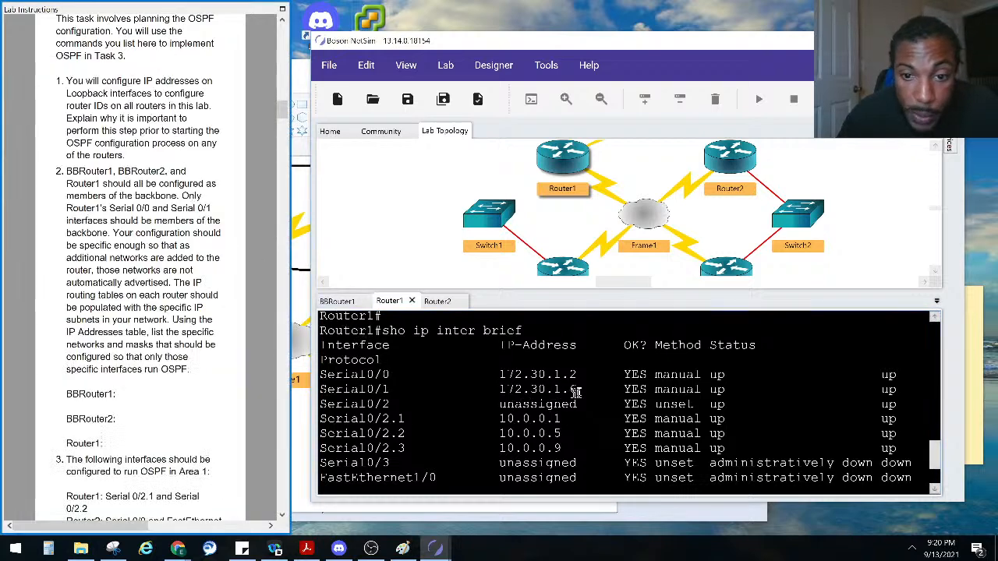
left_click_drag(575, 392, 320, 373)
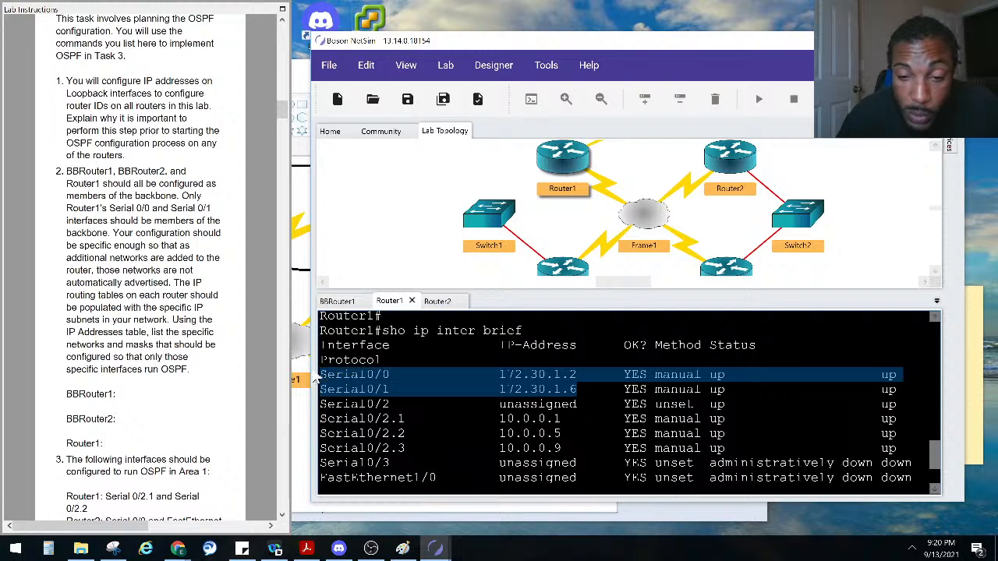
key("Return")
key("Return")
key("Return")
key("Return")
type("sgi uo")
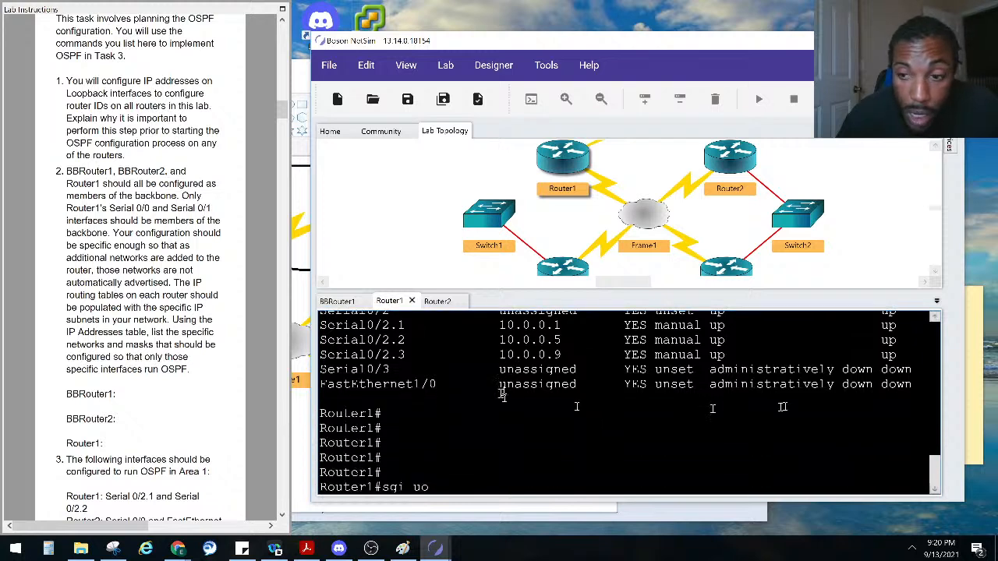
left_click(974, 416)
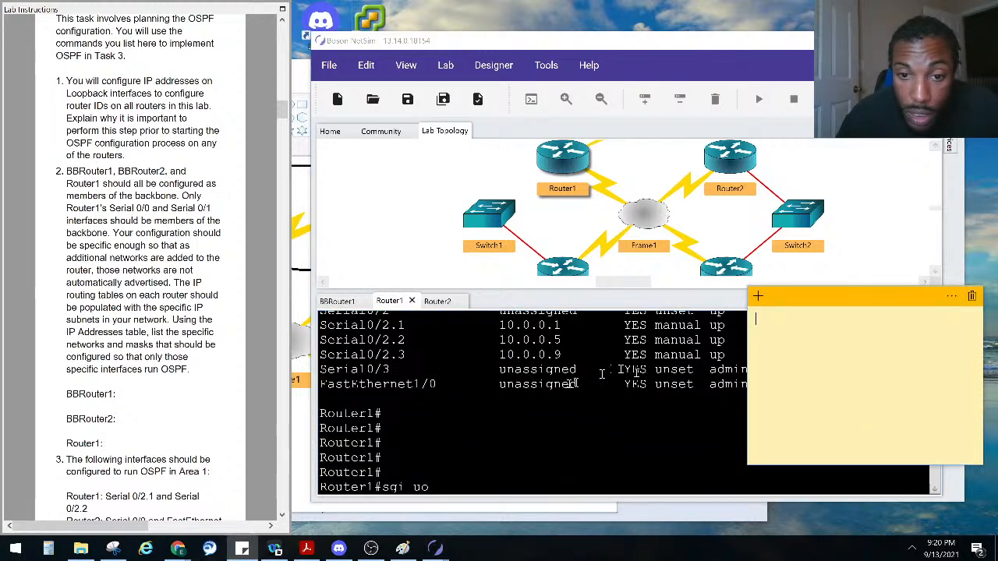
left_click(472, 421)
scroll(472, 421, "up", 1)
scroll(468, 421, "up", 1)
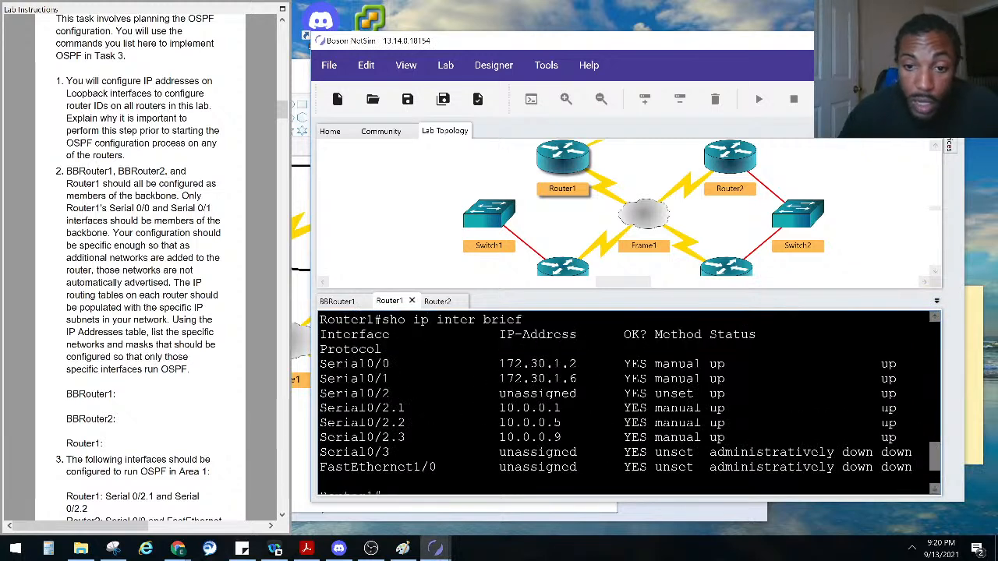
key("BackSpace")
key("BackSpace")
key("BackSpace")
key("BackSpace")
key("BackSpace")
key("BackSpace")
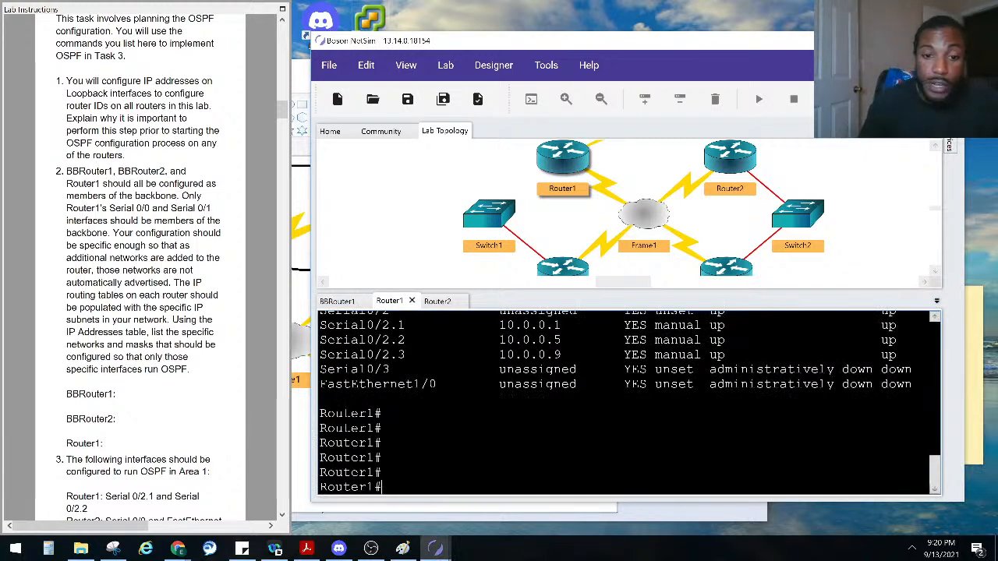
Run show protocols in Router1's console to list its interface addresses with prefix lengths
type("ho")
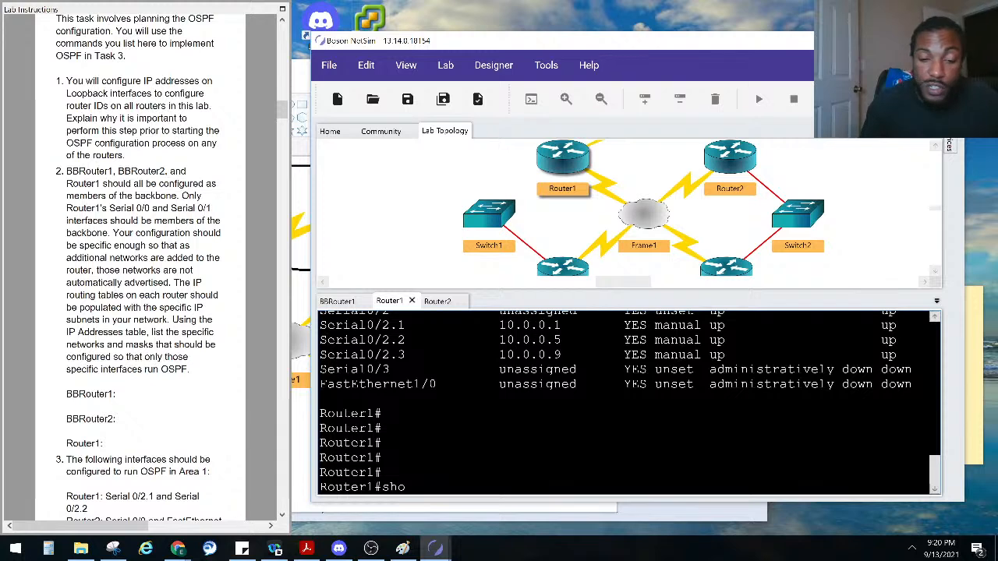
type(" ow p")
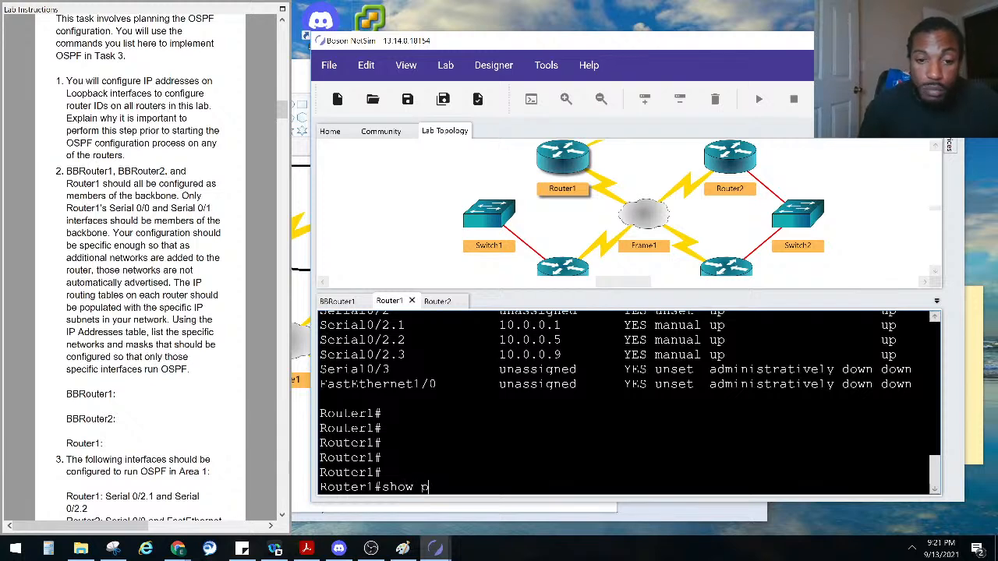
type("orotocls")
key("Return")
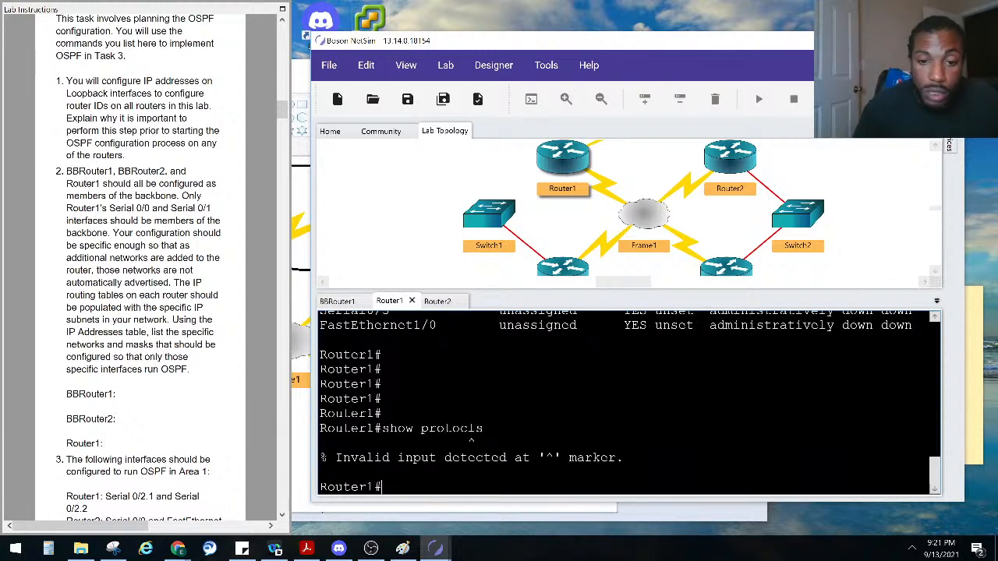
key("Up")
key("BackSpace")
key("BackSpace")
type("ow protoco")
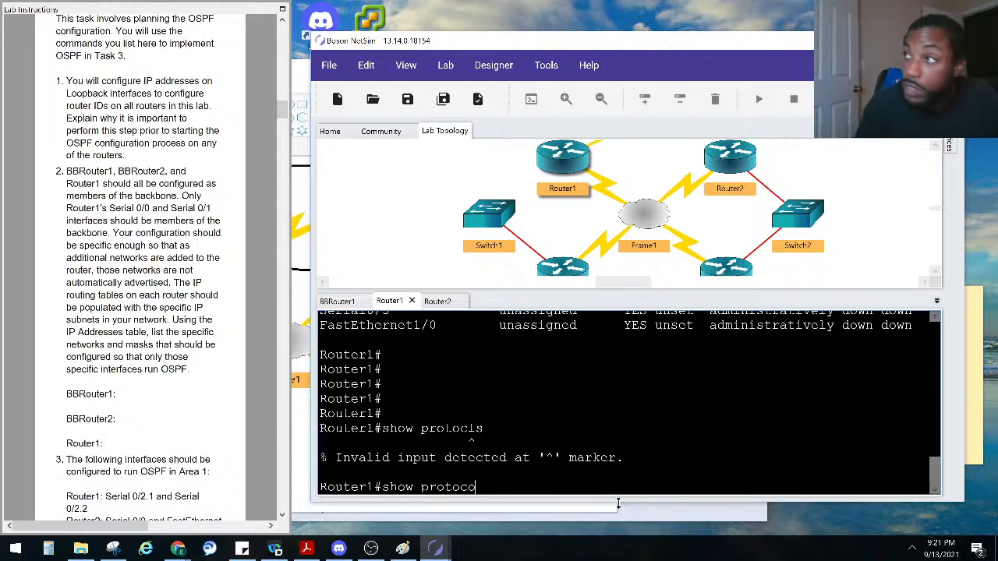
type("ls")
key("Return")
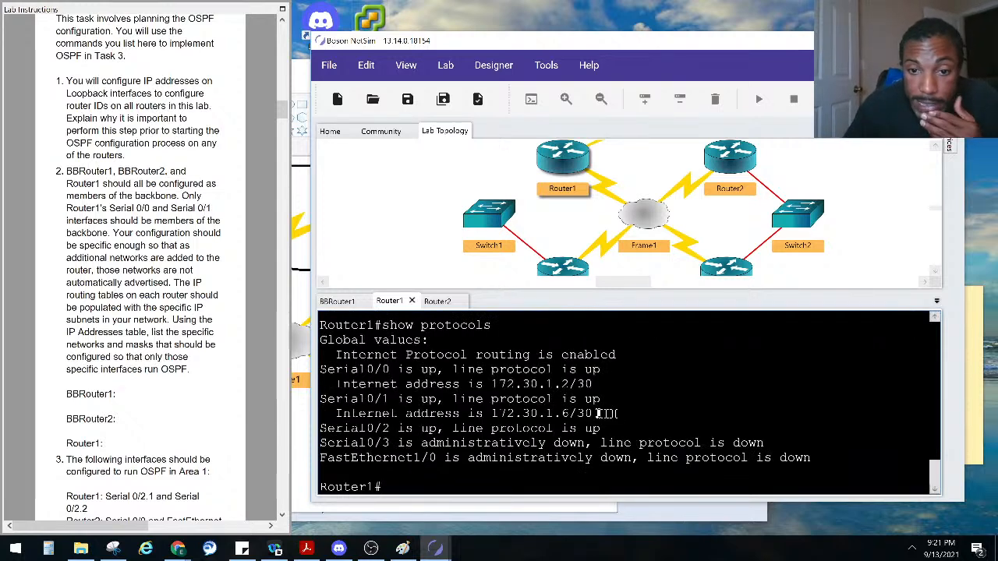
Highlight Serial0/0's address and prefix length in Router1's protocol output, then only the address
left_click_drag(594, 385, 490, 390)
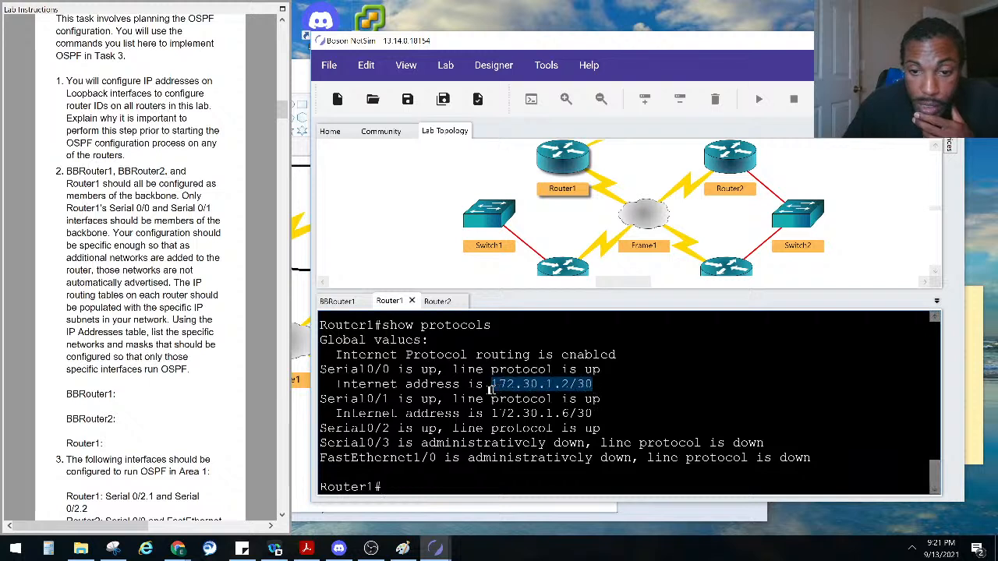
left_click(559, 388)
left_click_drag(567, 386, 491, 386)
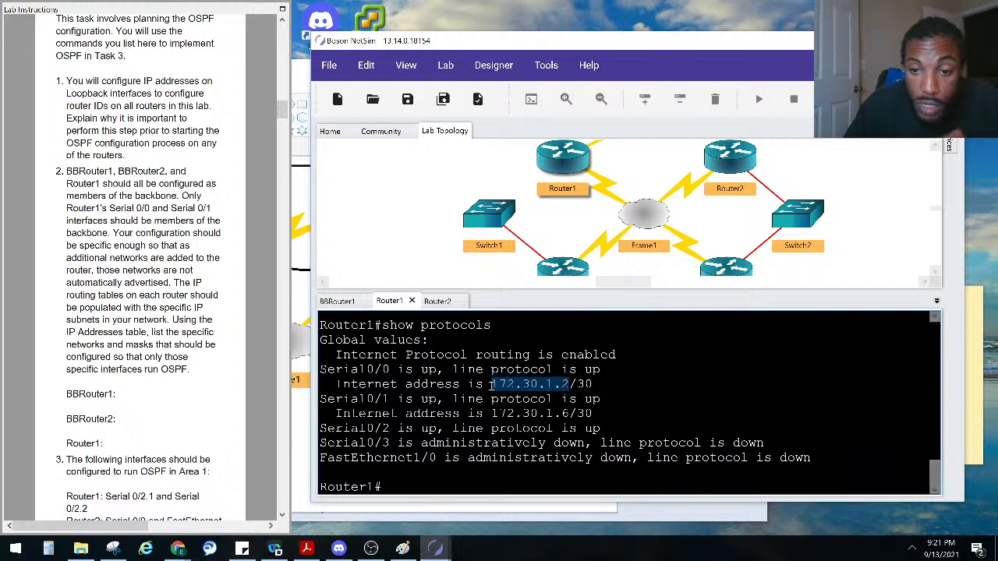
In the sticky note, write the heading R1 with 172.30.1.0 0.0.0.3 AREA 0 on the line below
left_click(976, 399)
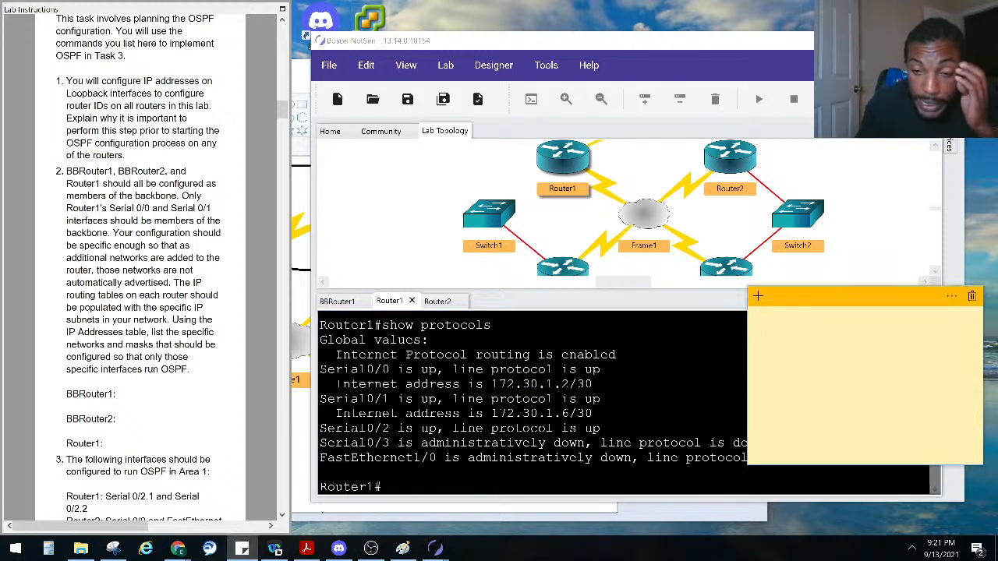
key("Caps_Lock")
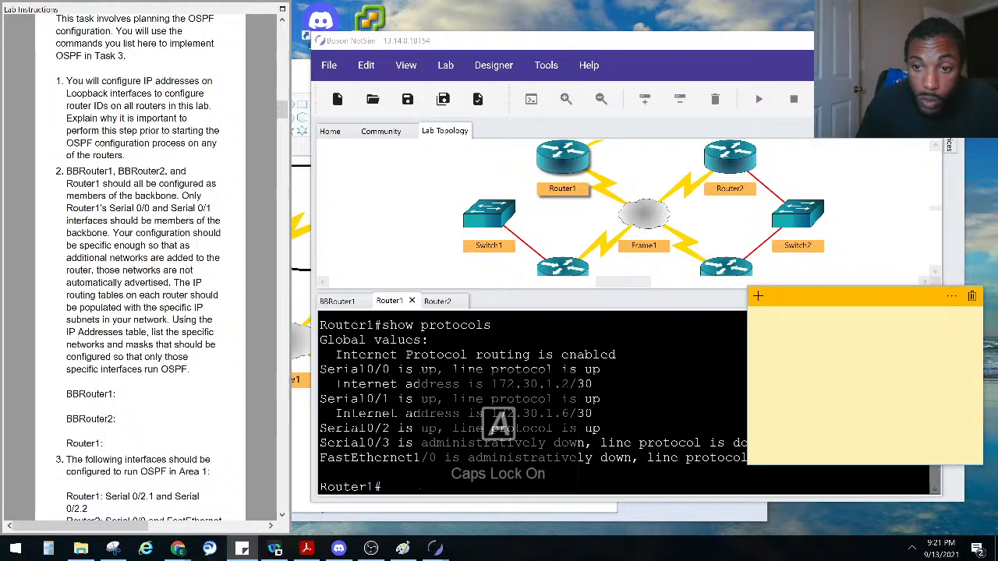
key("Return")
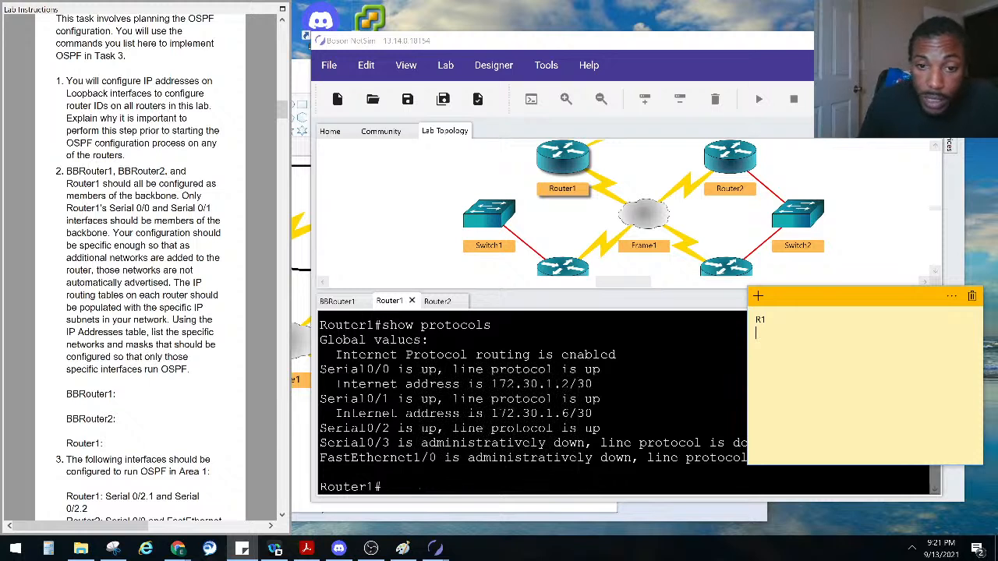
type("172.30.1.0 0.0.0.")
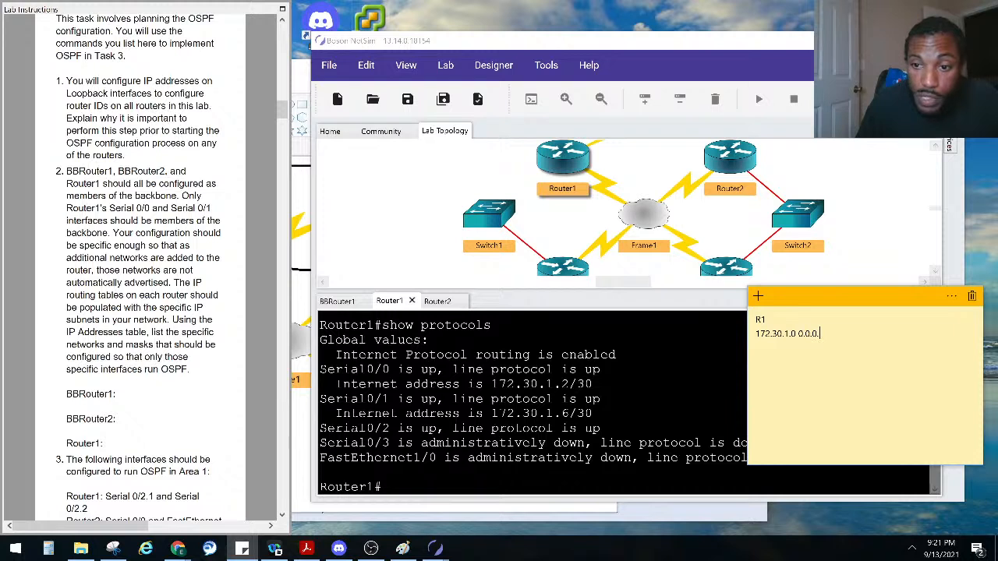
type("3")
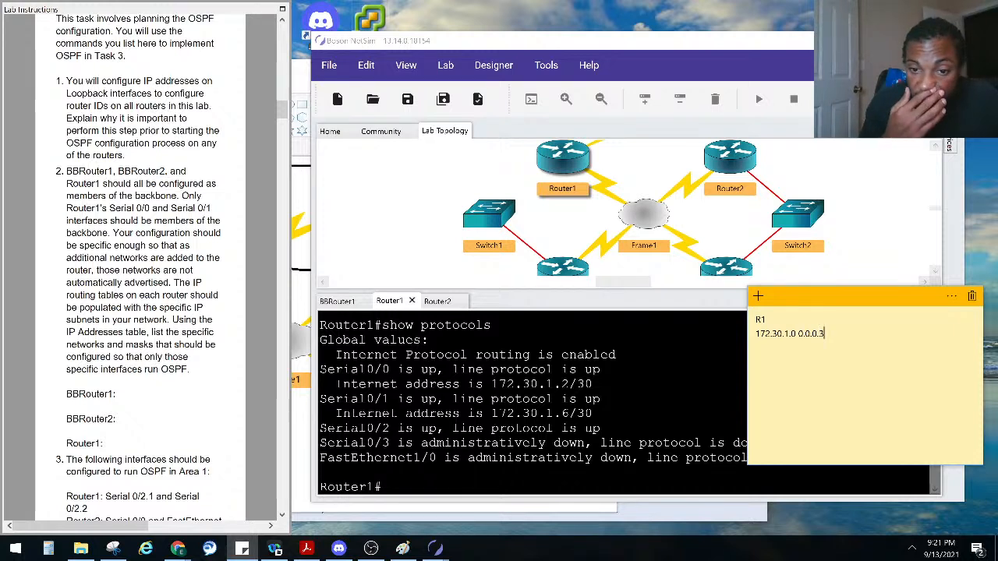
type(" AREA")
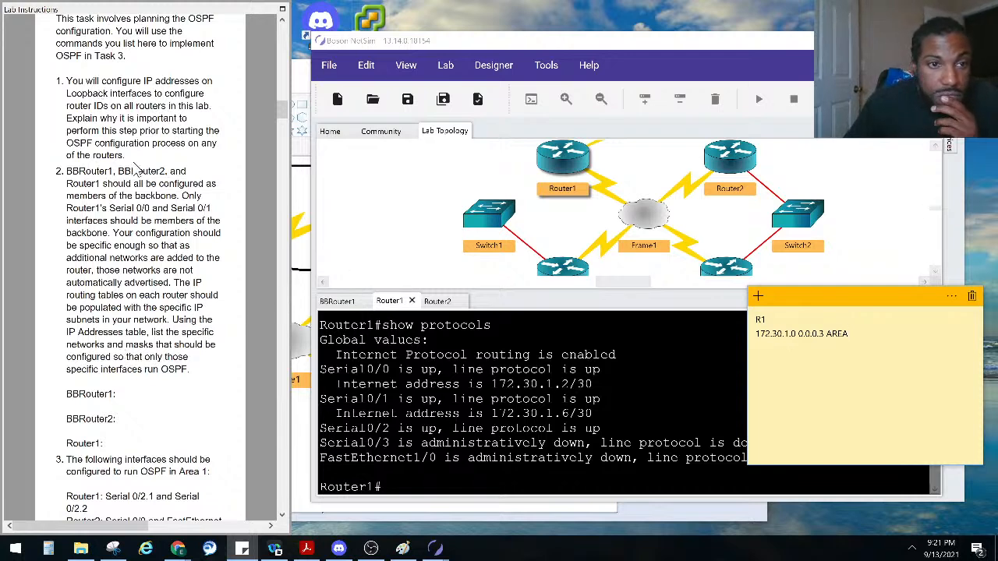
scroll(162, 246, "down", 2)
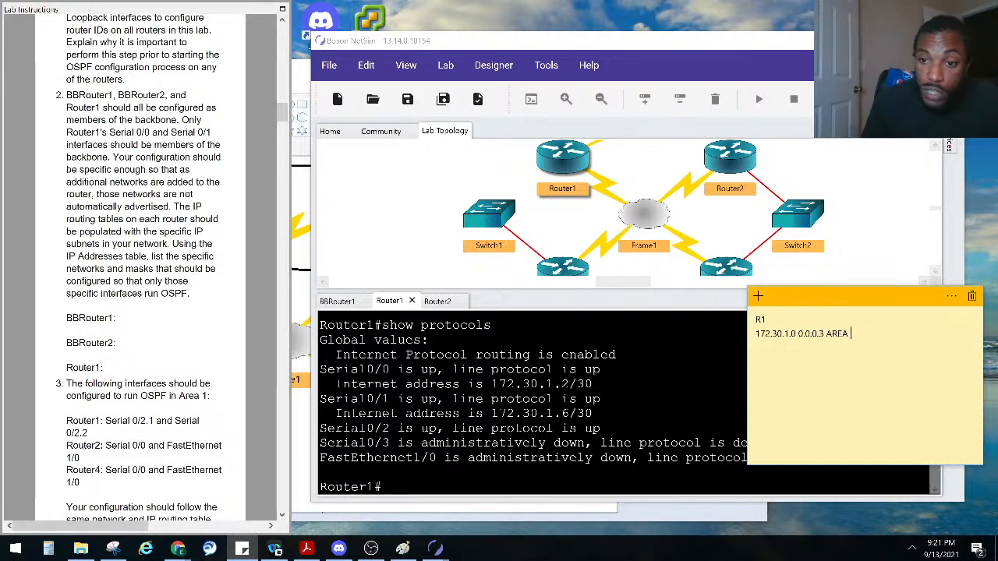
type("0")
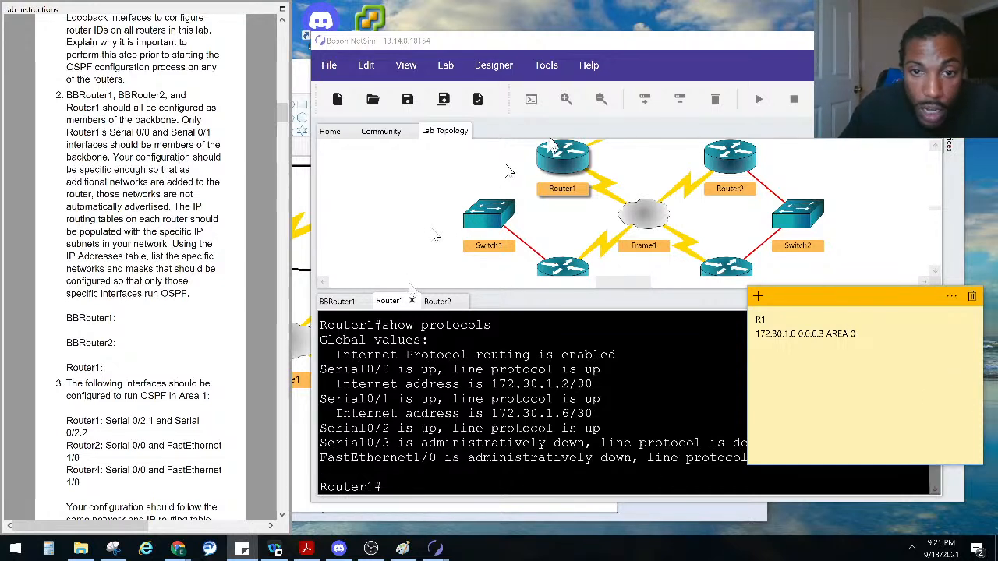
Handwrite A 0 inside the black backbone outline in Paint, then recheck the network line in the sticky note
left_click(297, 217)
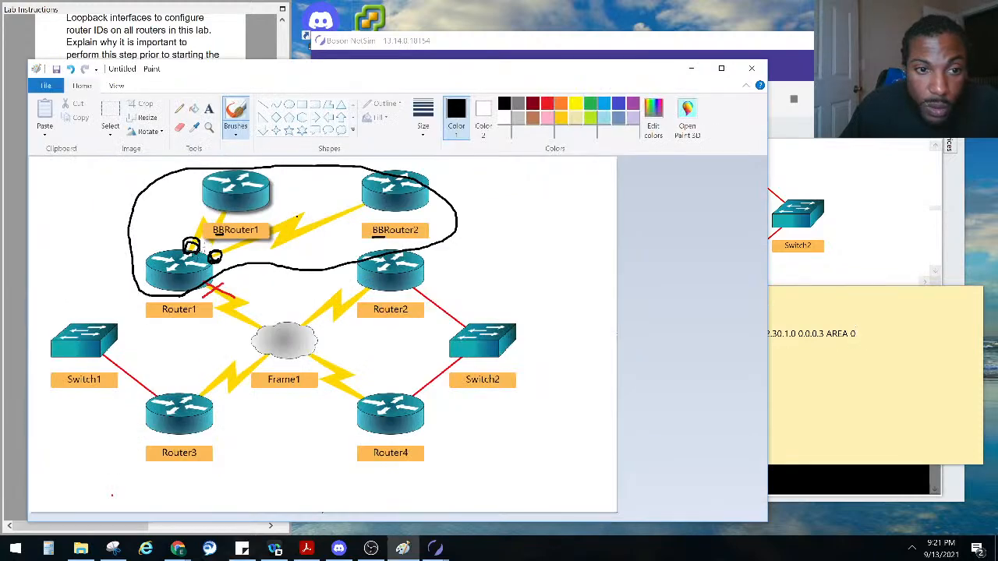
mouse_move(315, 251)
left_mouse_down()
mouse_move(330, 254)
mouse_move(355, 225)
left_mouse_up()
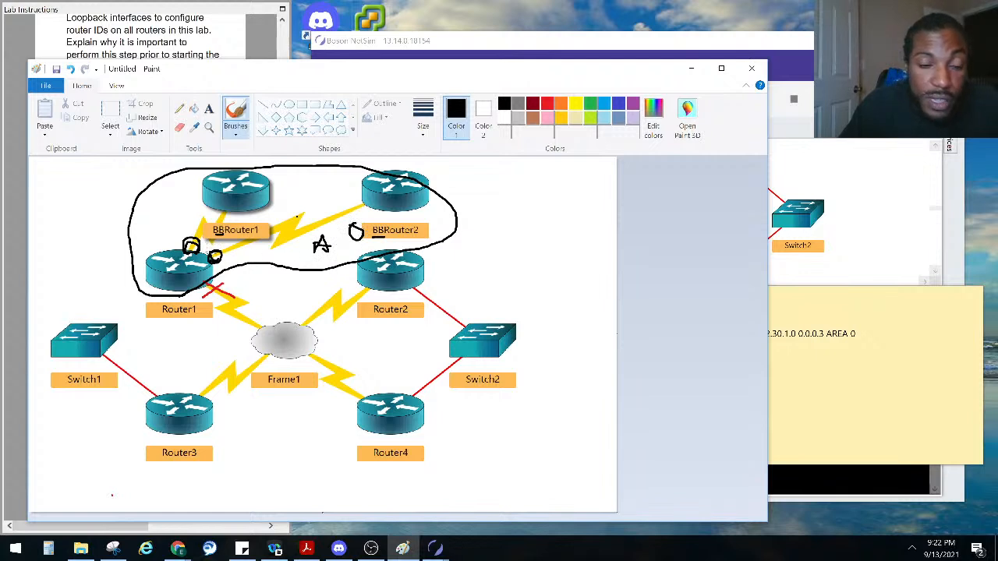
left_click(857, 341)
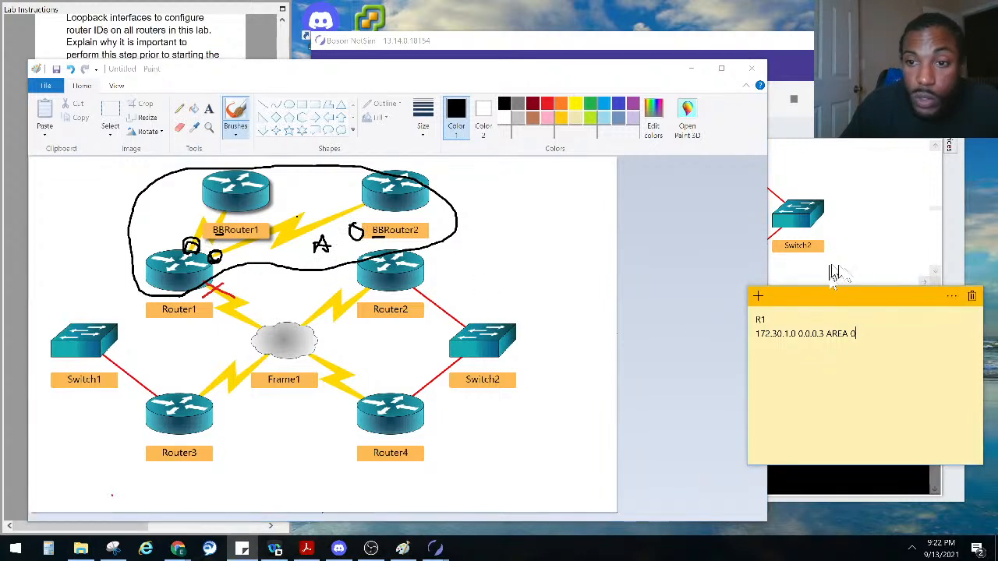
left_click_drag(856, 334, 753, 335)
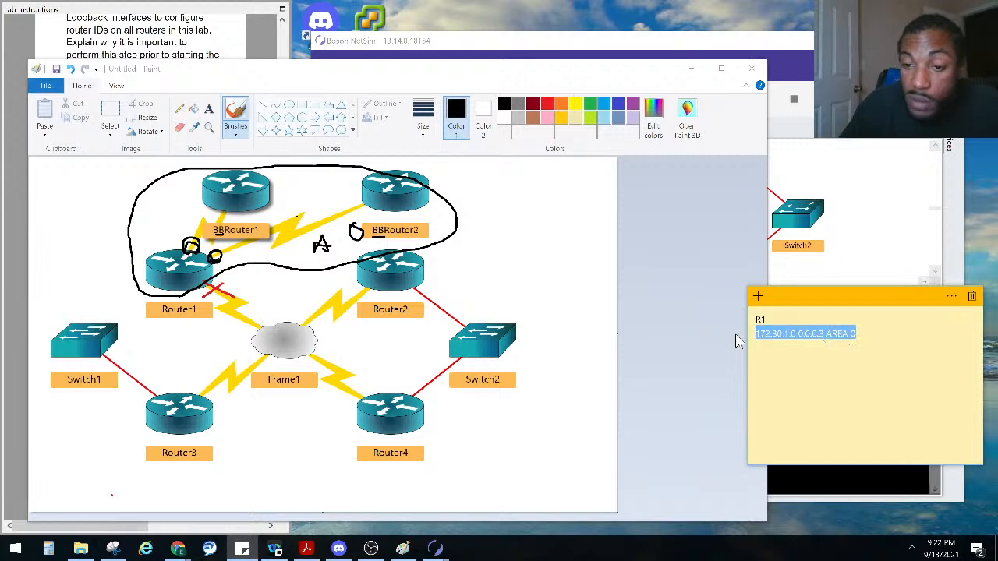
left_click(867, 400)
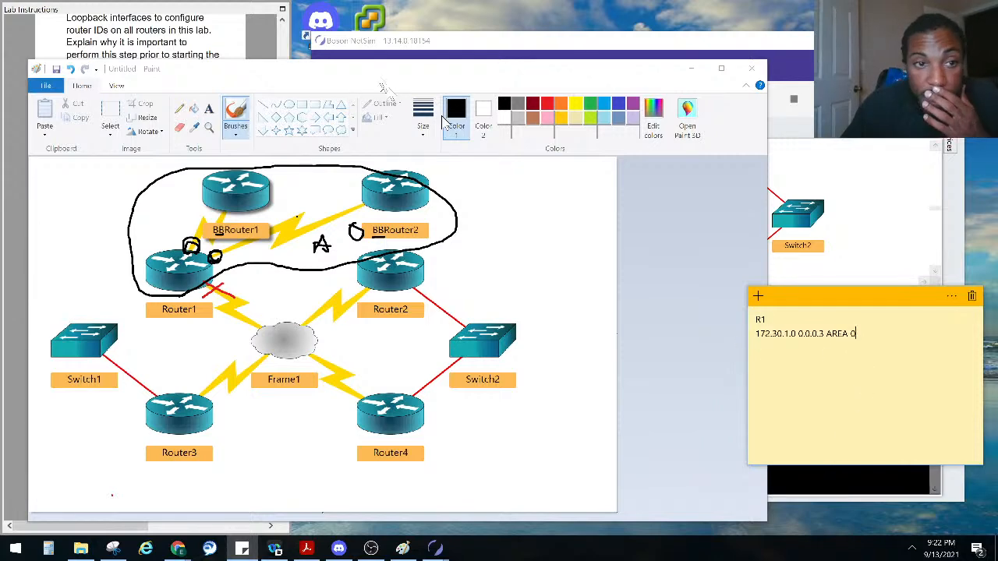
Check the router list in Task 2's second instruction, then circle BBRouter1's and BBRouter2's interfaces toward Router1 in Paint
left_click(210, 45)
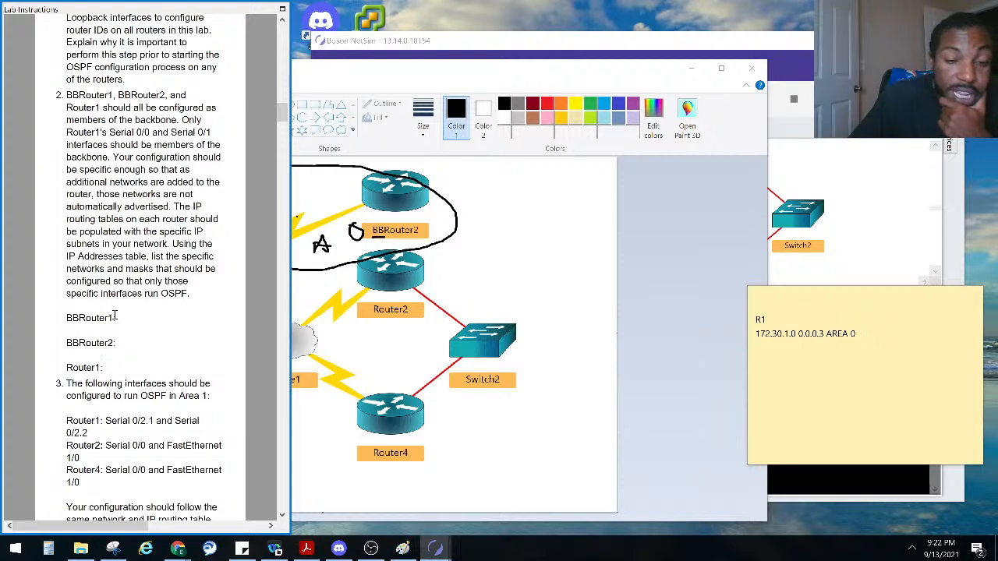
left_click(535, 70)
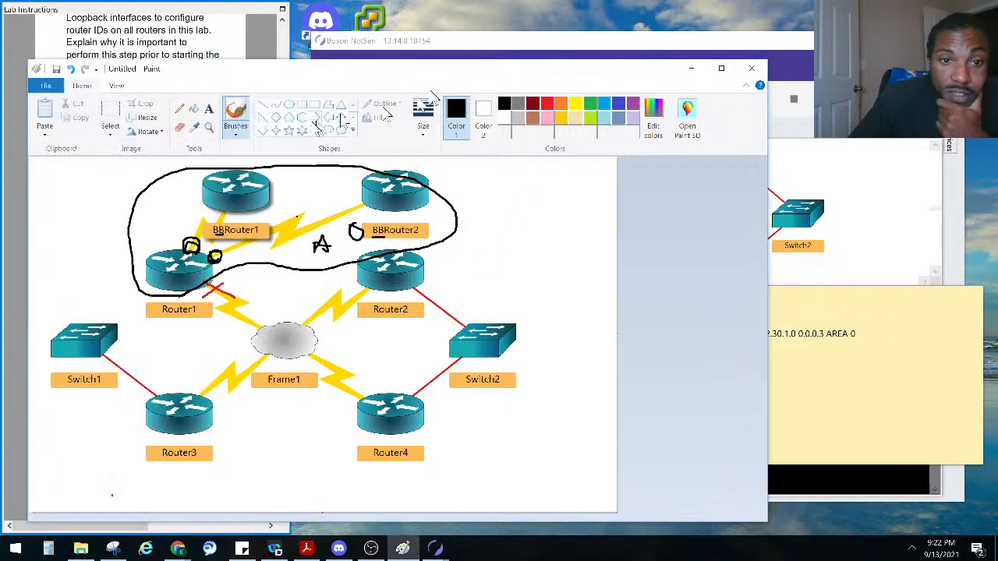
mouse_move(212, 215)
left_mouse_down()
mouse_move(231, 206)
mouse_move(226, 221)
mouse_move(218, 215)
left_mouse_up()
left_click_drag(359, 205, 353, 207)
Add the entries BB1 - and BB2 - on separate lines below the R1 network in the sticky note
left_click(803, 366)
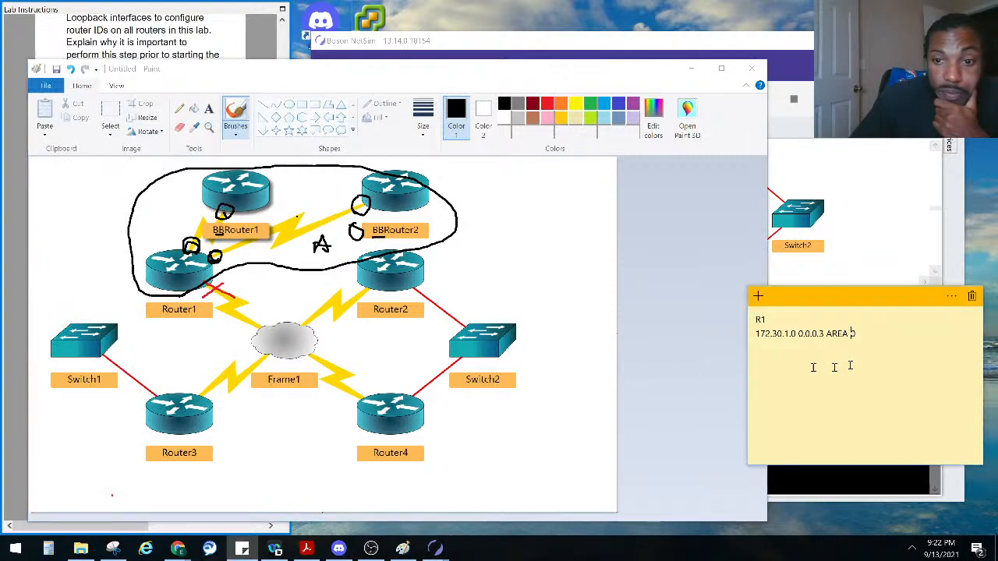
left_click(893, 334)
key("Return")
key("Return")
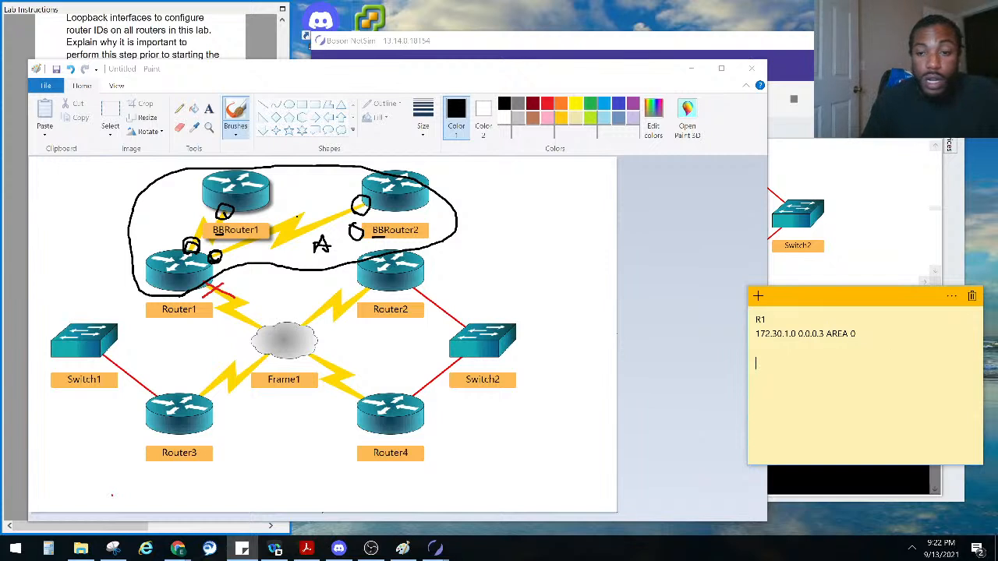
type("BB1")
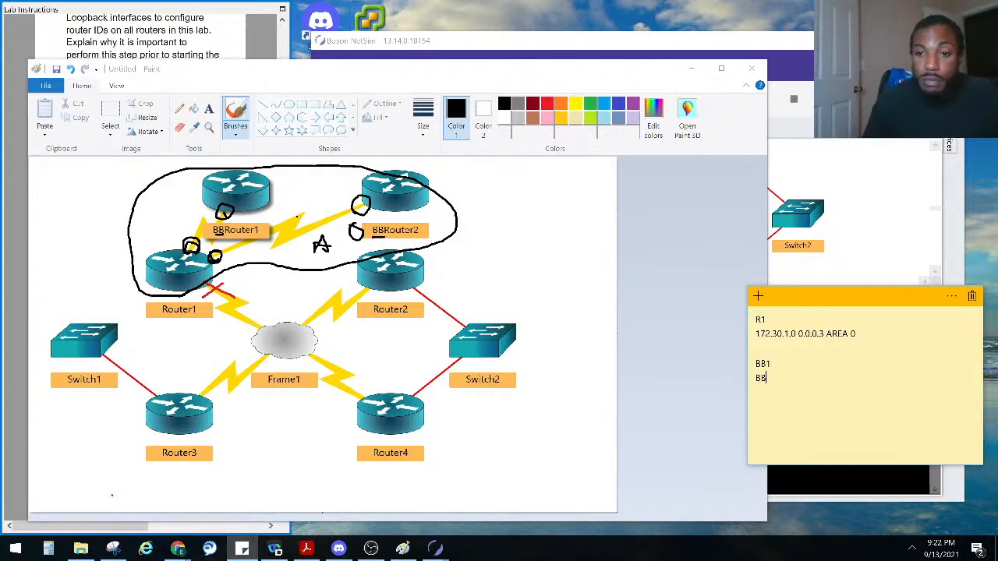
type(" -")
key("Up")
type("-")
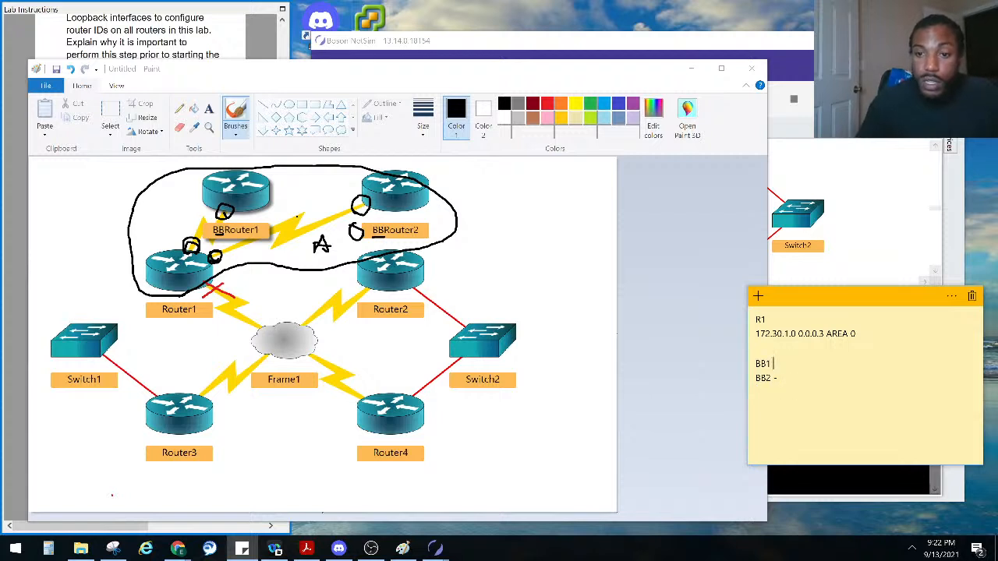
left_click(805, 334)
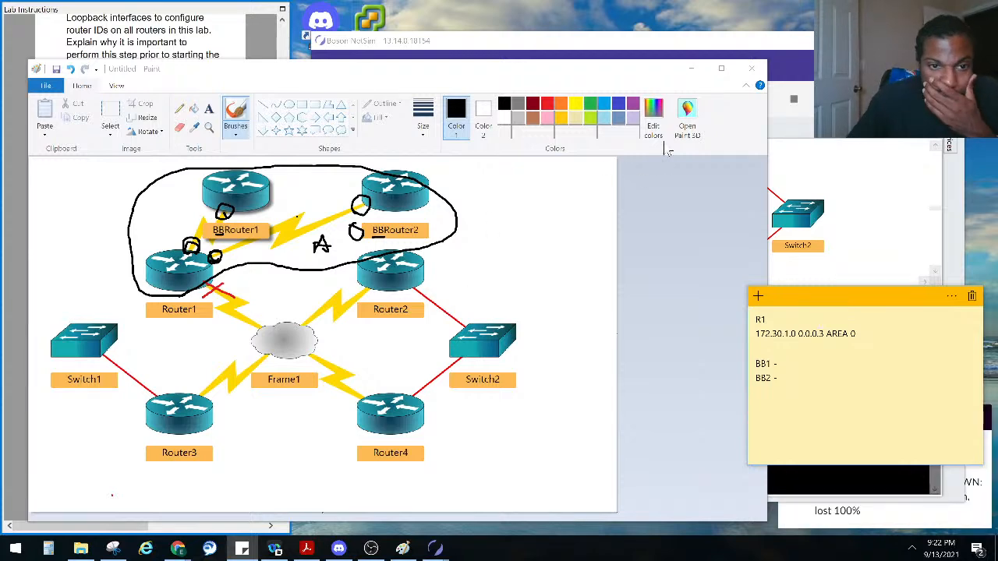
Open BBRouter1's console in Boson NetSim and run show protocols to list its interface addresses
left_click(850, 225)
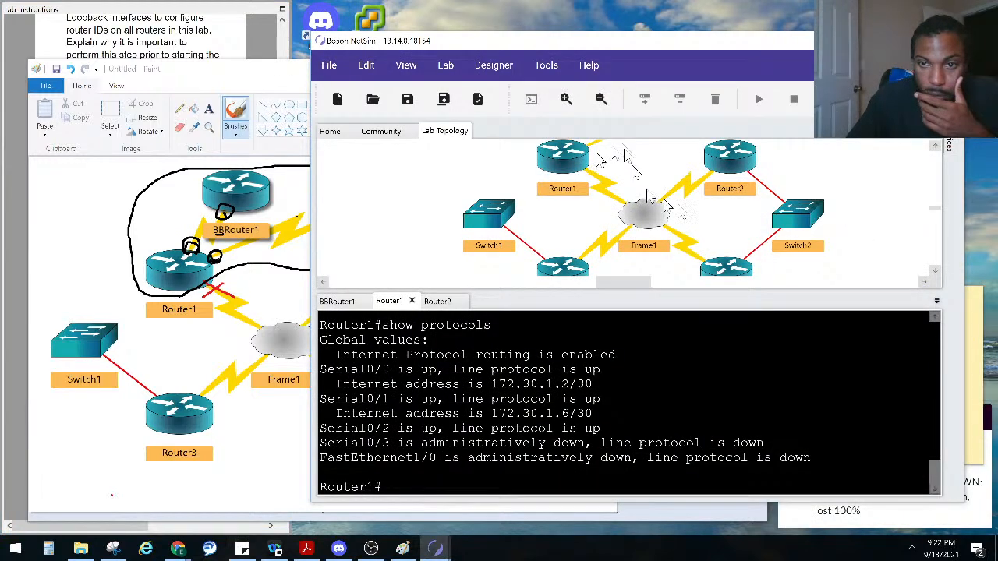
scroll(694, 168, "up", 3)
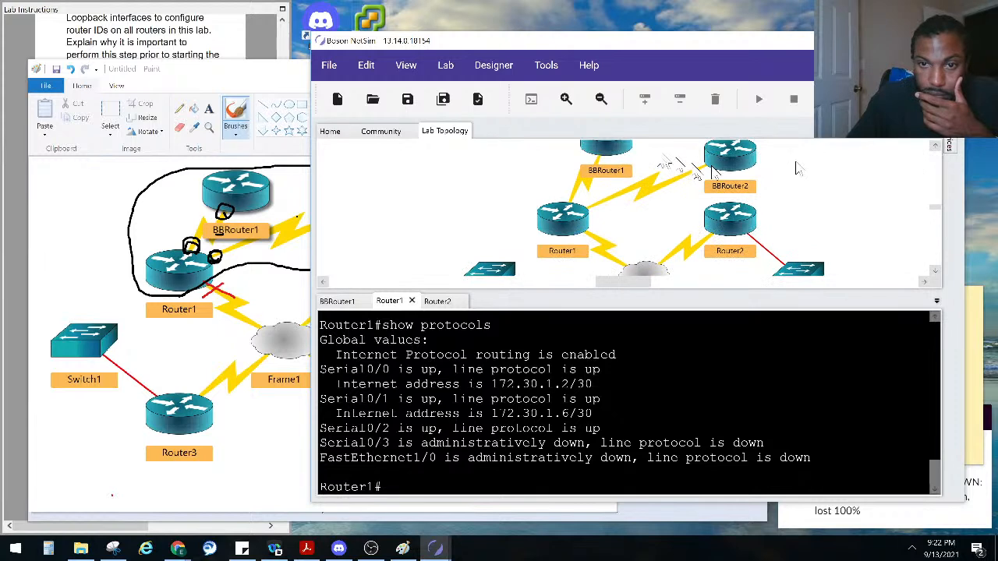
double_click(619, 154)
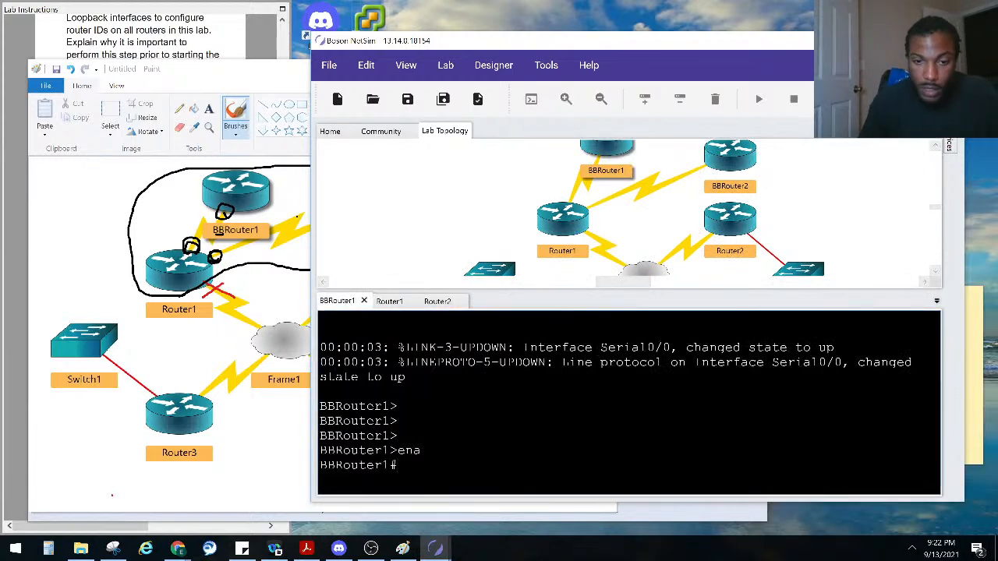
key("Return")
key("Return")
key("Return")
type("SHO")
key("Caps_Lock")
key("BackSpace")
key("BackSpace")
type("ho ")
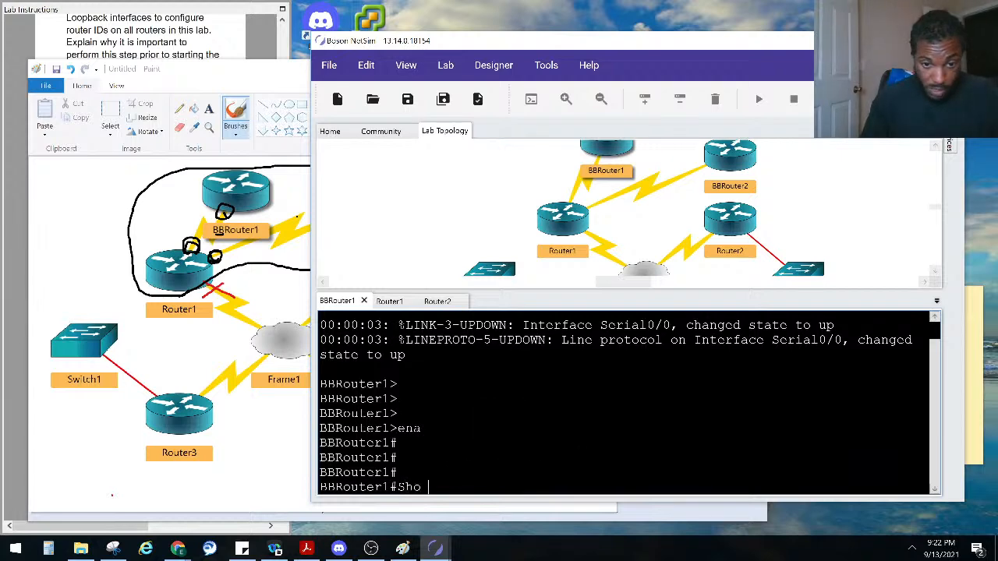
type(" protoc")
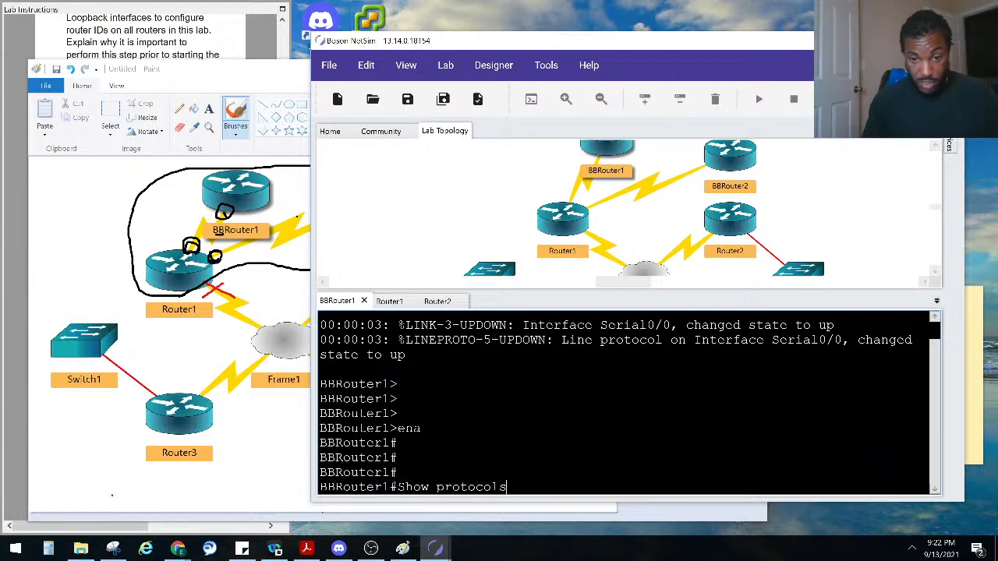
type("ols")
key("Return")
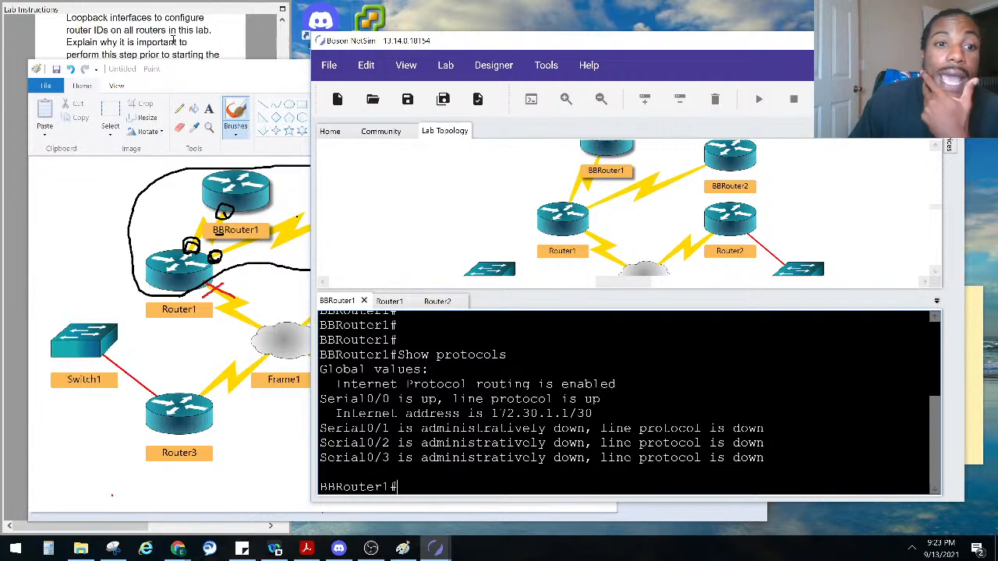
Review Task 2's second instruction on backbone membership and compare it with the marked-up topology in Paint
left_click(173, 40)
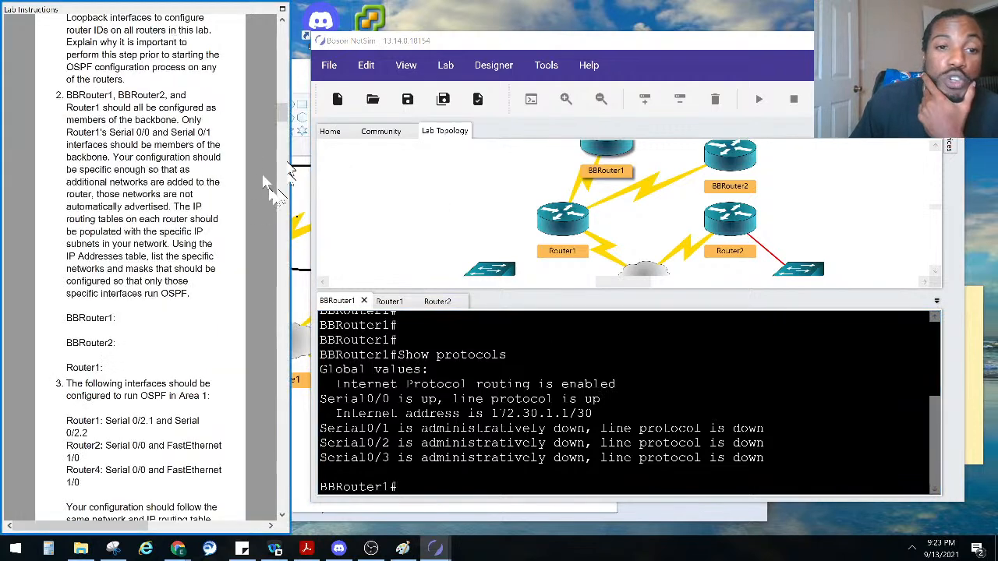
left_click(303, 83)
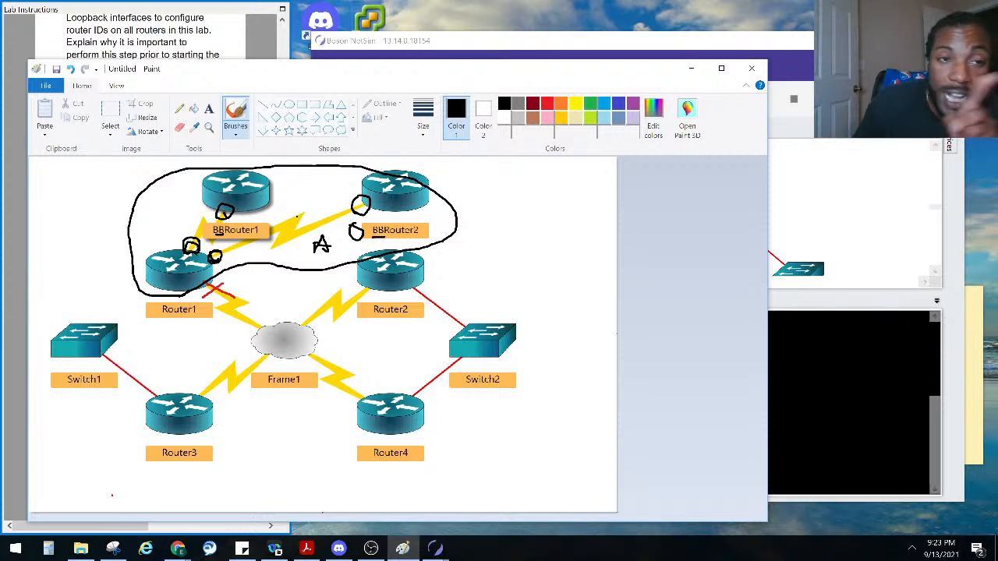
left_click(112, 45)
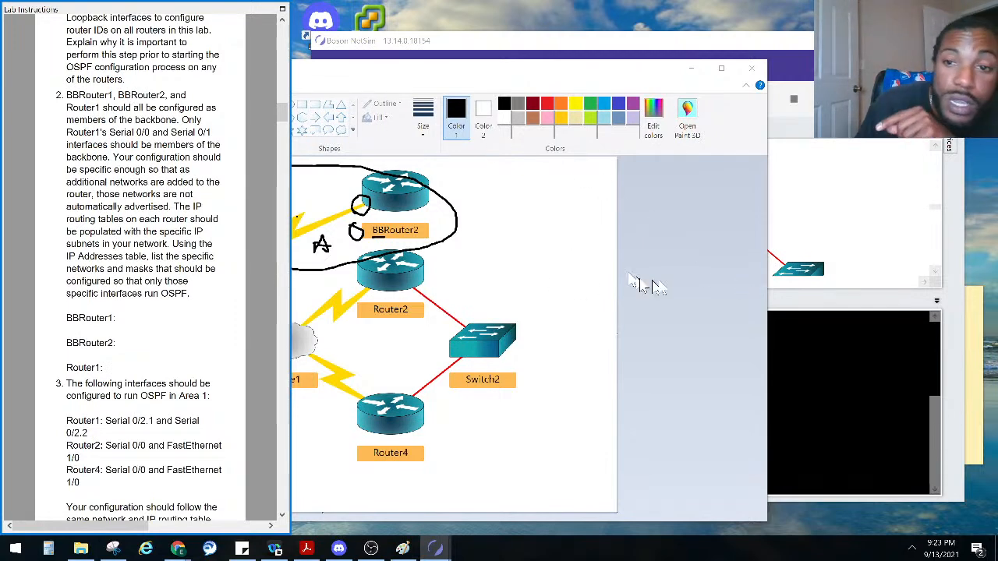
left_click(679, 286)
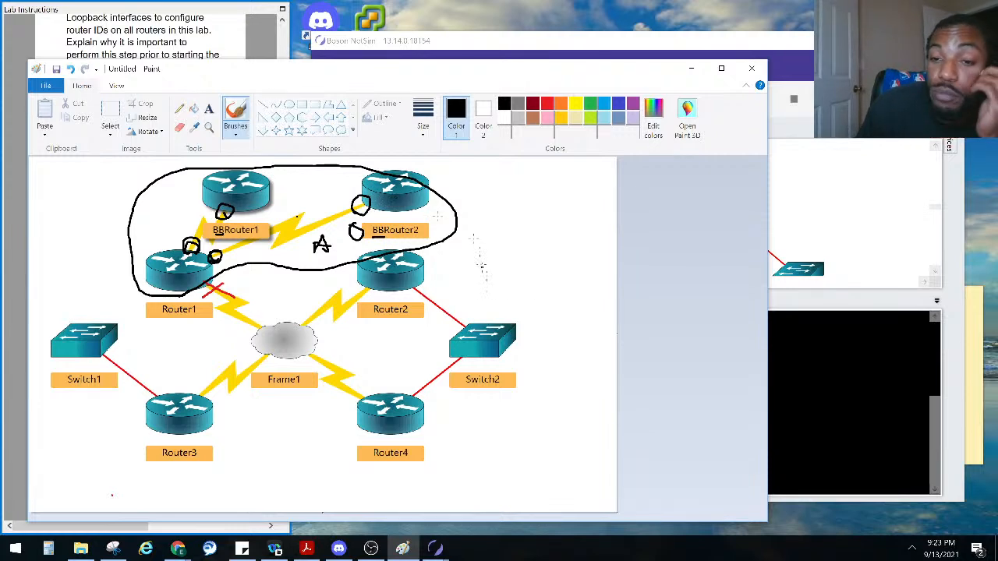
Check BBRouter1's Serial0/0 address in its console, then copy R1's network line 172.30.1.0 0.0.0.3 AREA 0 into the sticky note's BB1 entry
left_click(828, 353)
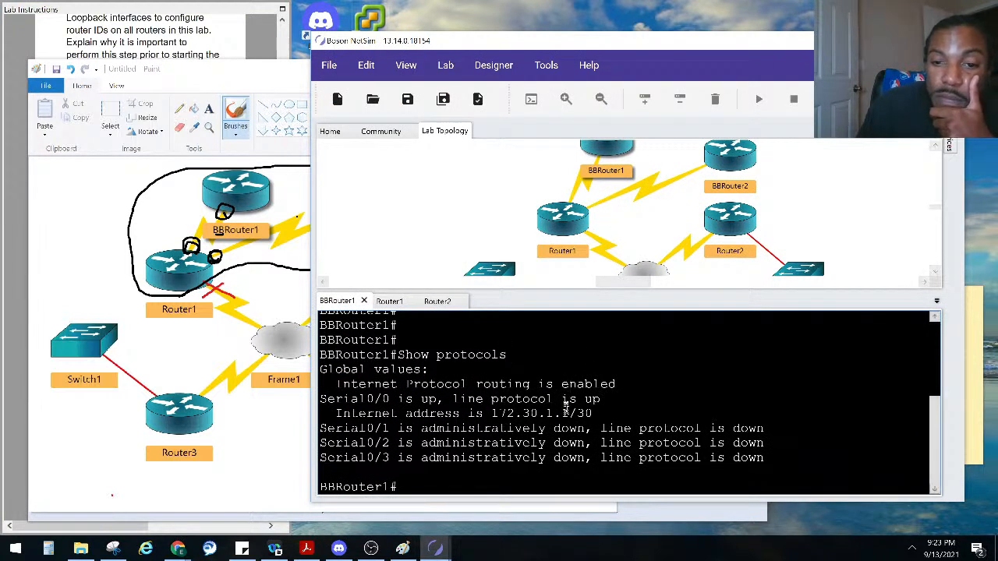
left_click_drag(574, 414, 490, 414)
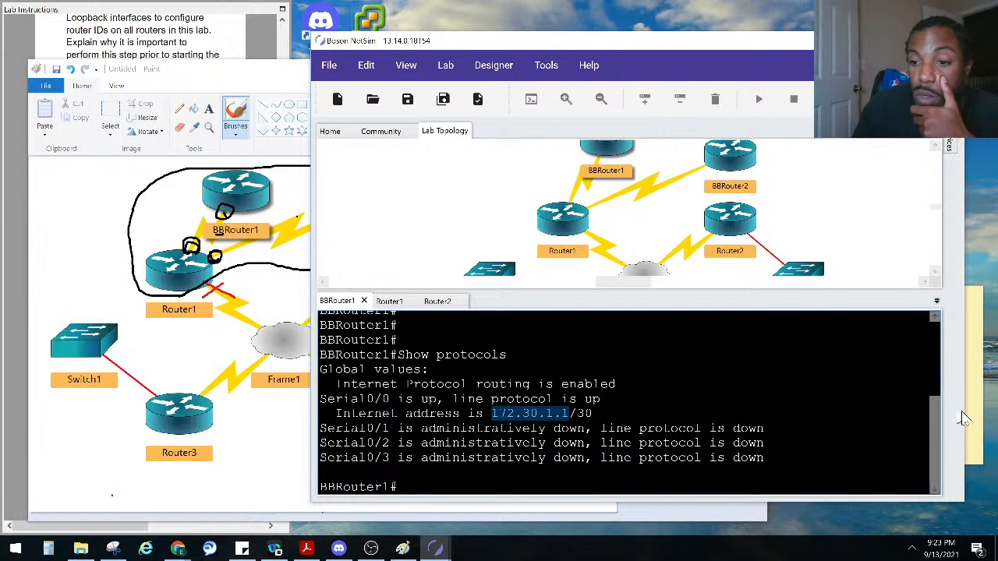
left_click(534, 420)
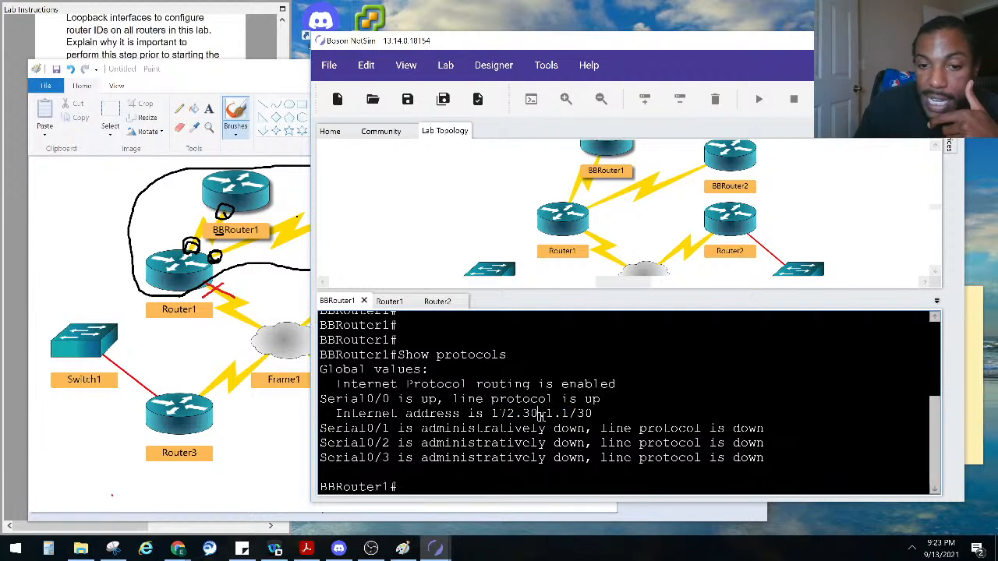
left_click_drag(552, 419, 481, 419)
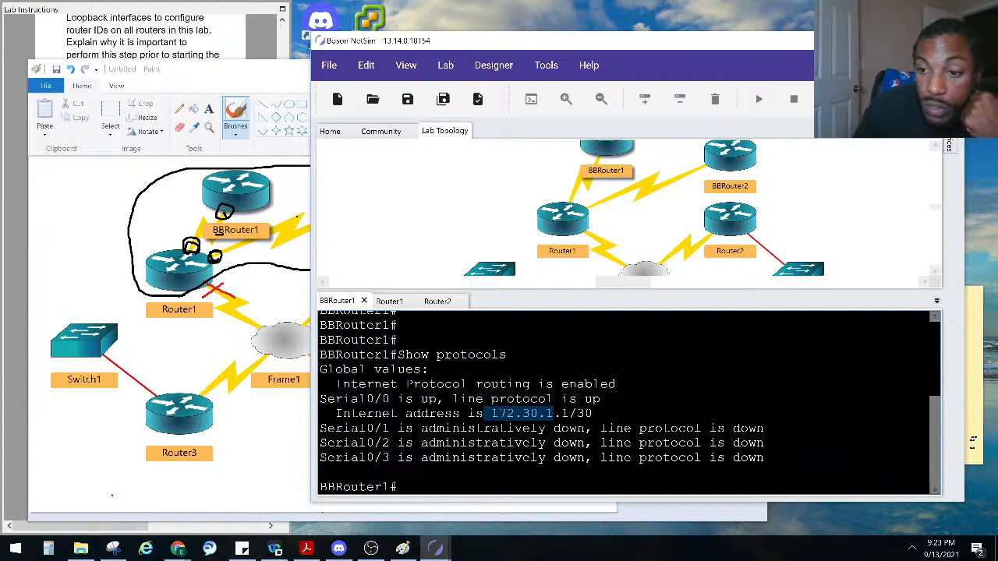
left_click(973, 442)
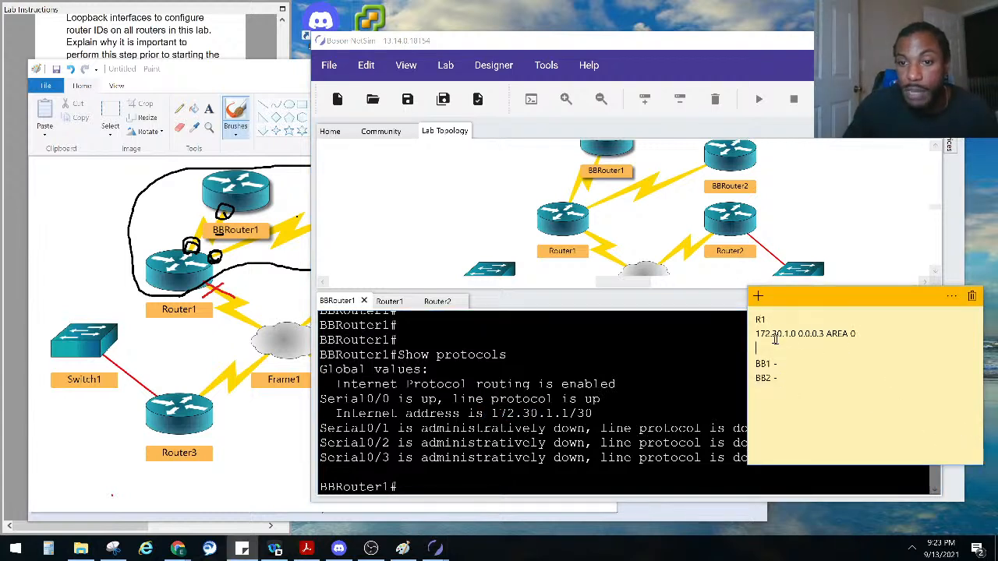
left_click_drag(858, 334, 755, 334)
key("ctrl+c")
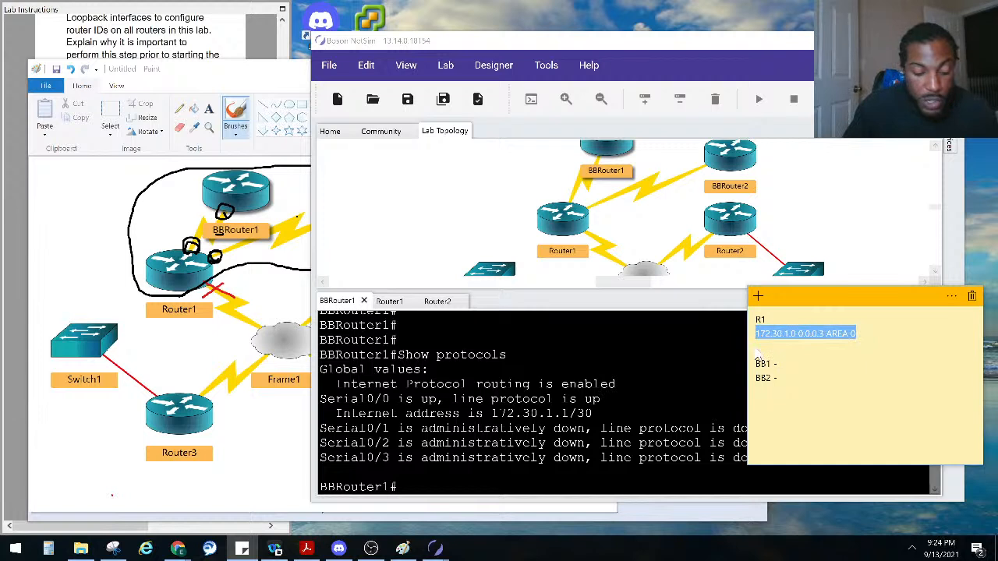
left_click(792, 364)
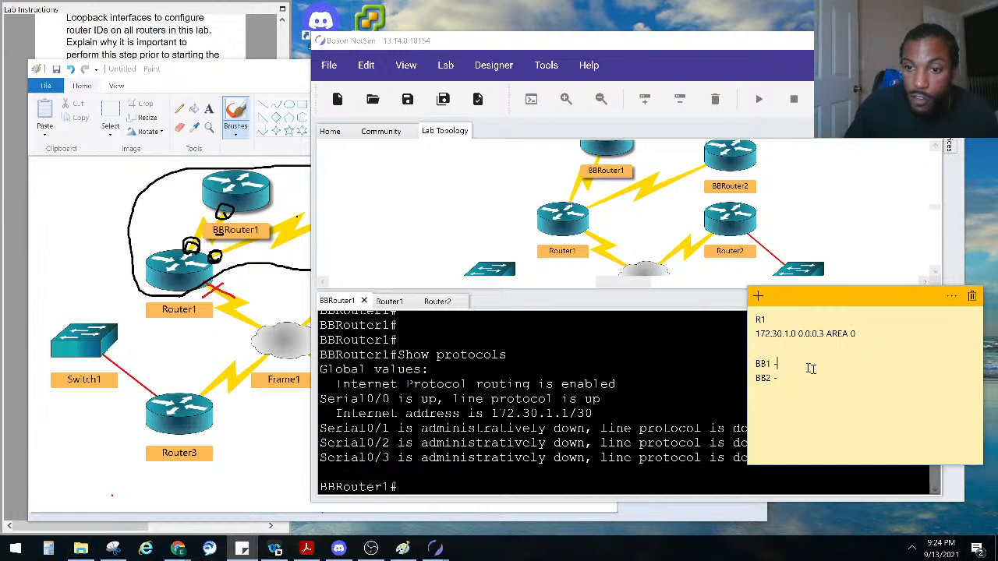
key("ctrl+v")
left_click(789, 376)
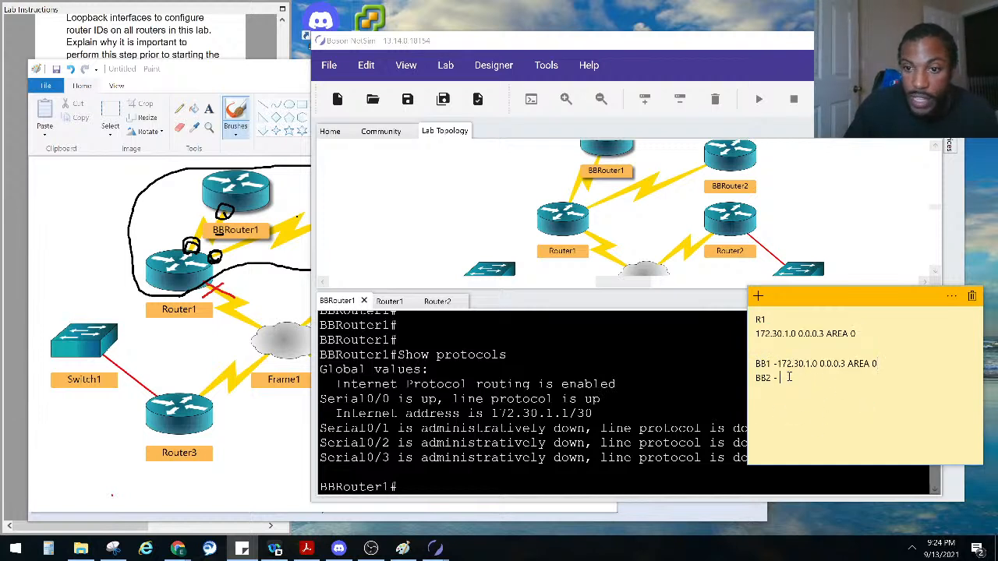
Open BBRouter2's console, enter privileged mode, and run sho protocols to examine its Serial0/0 address
double_click(736, 155)
key("Return")
key("Return")
key("Return")
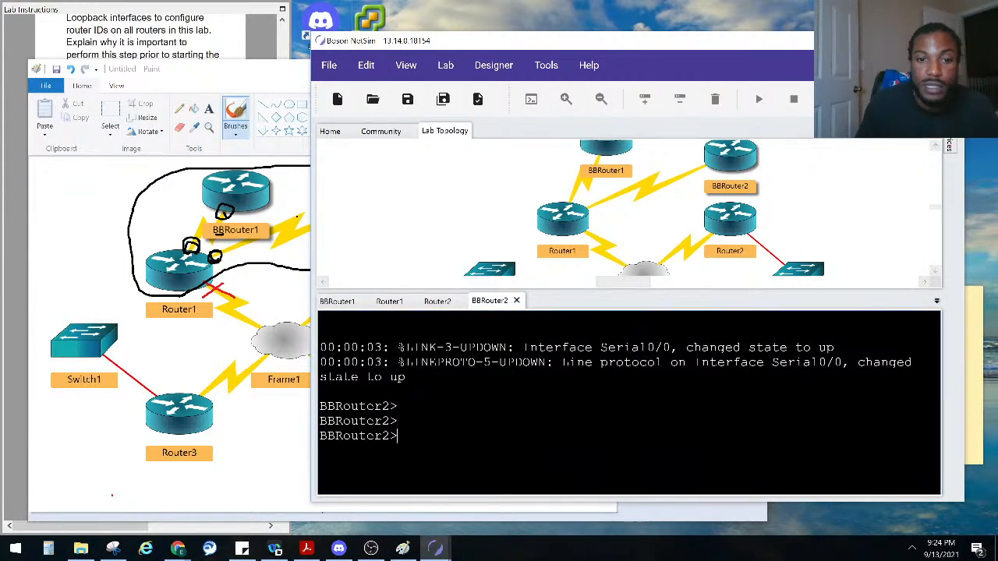
type("ena")
key("Return")
type("sho iprotocols")
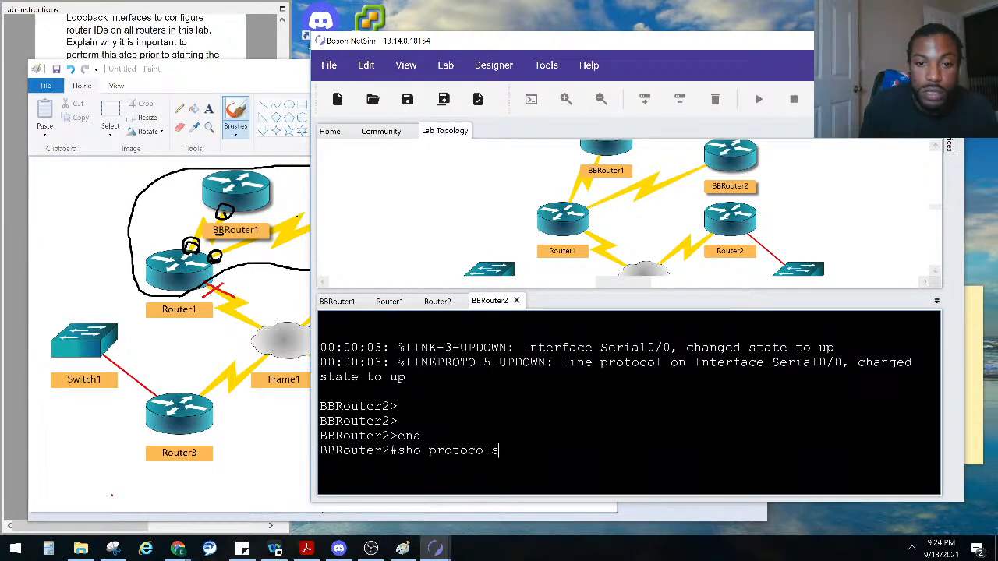
key("Return")
left_click_drag(593, 400, 491, 400)
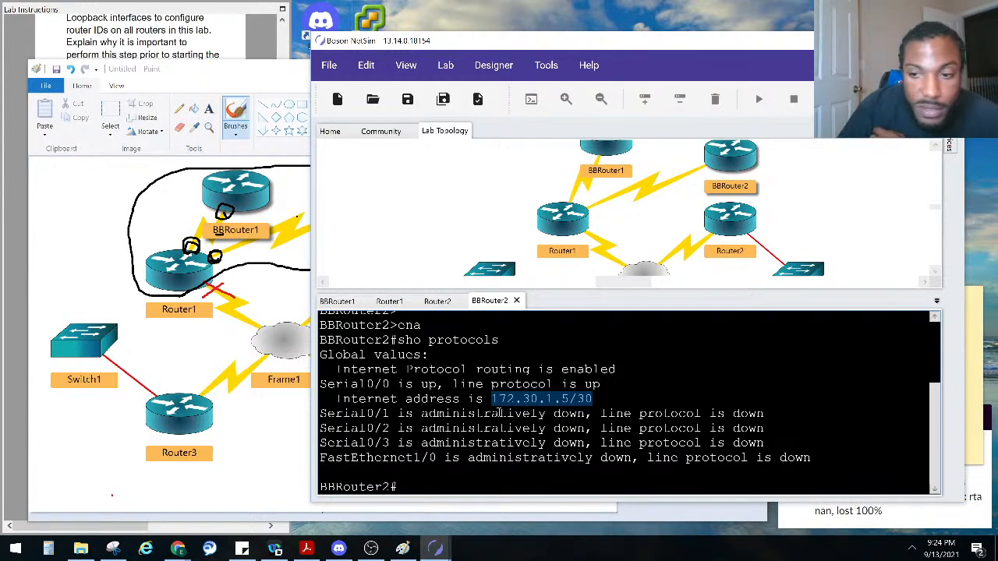
Bring up the Slack window and move it off this screen
left_click(964, 527)
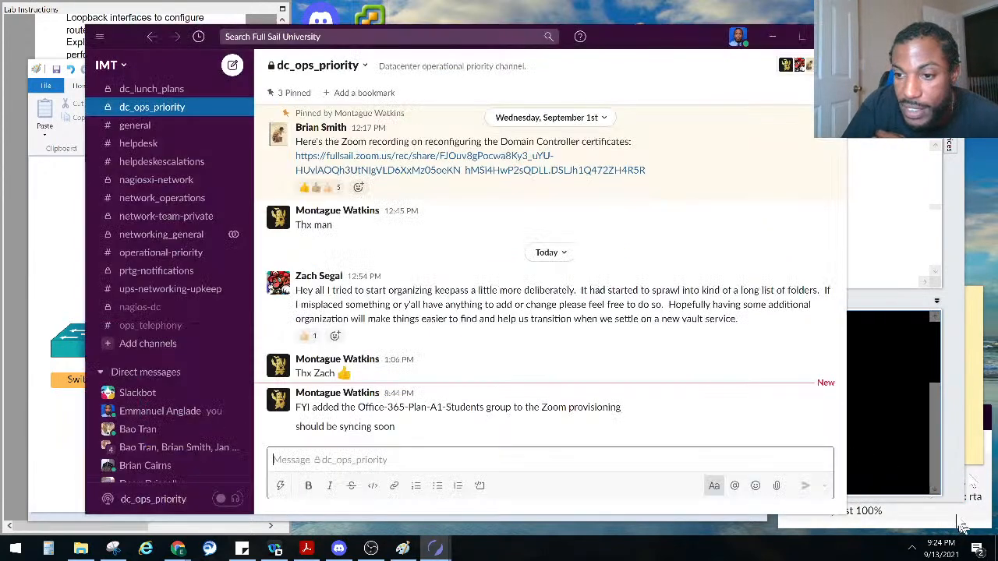
left_click_drag(612, 39, 997, 47)
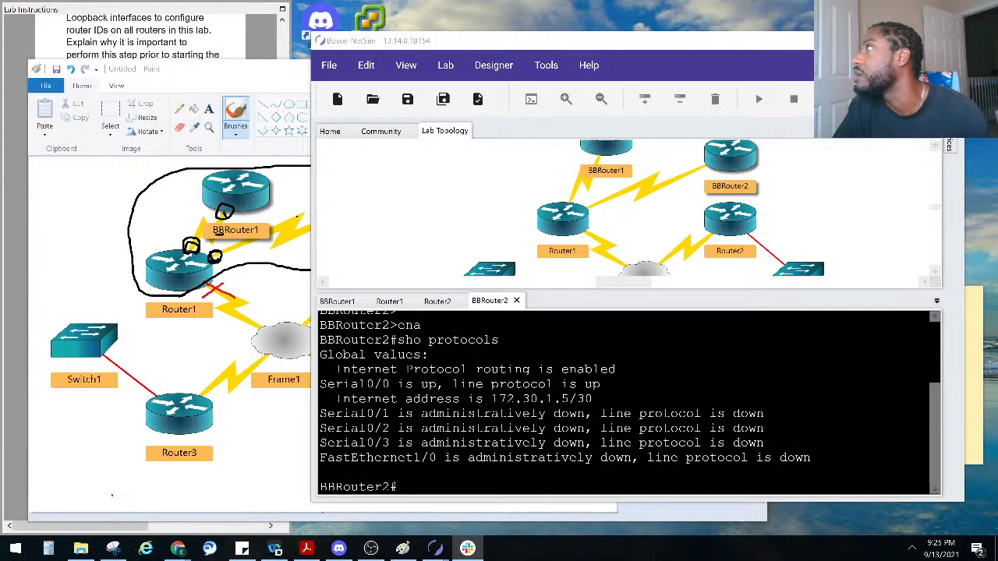
Check BBRouter2's Serial0/0 address and prefix, then enter 172.30.1.4 0.0.0.3 area 0 in the sticky note's BB2 entry
double_click(541, 400)
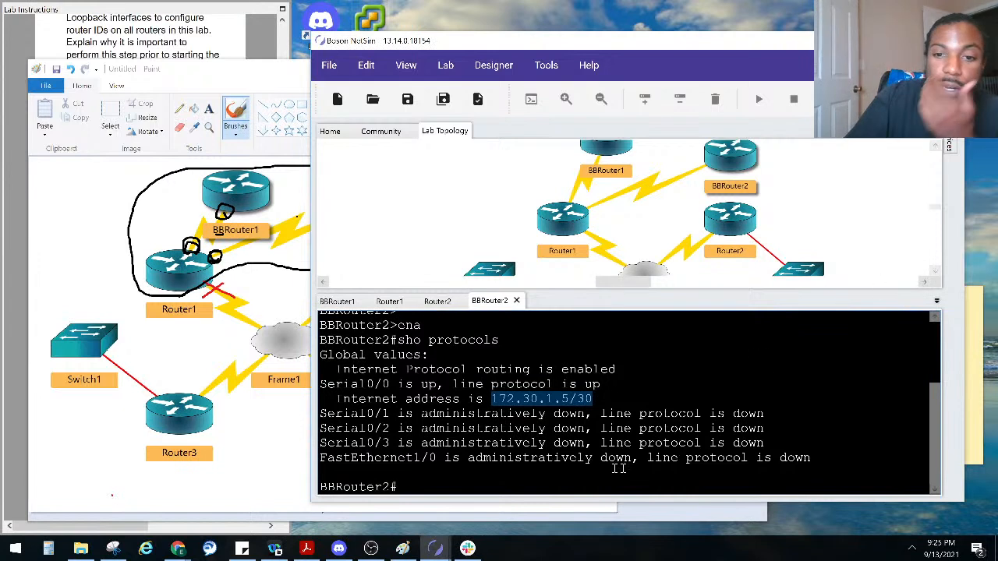
left_click(545, 399)
left_click_drag(578, 399, 483, 400)
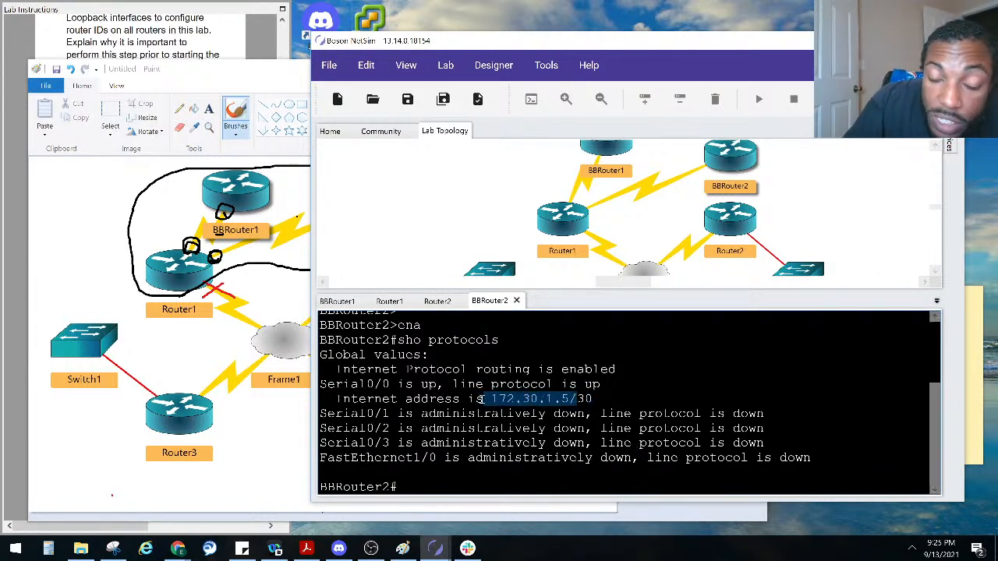
left_click(571, 399)
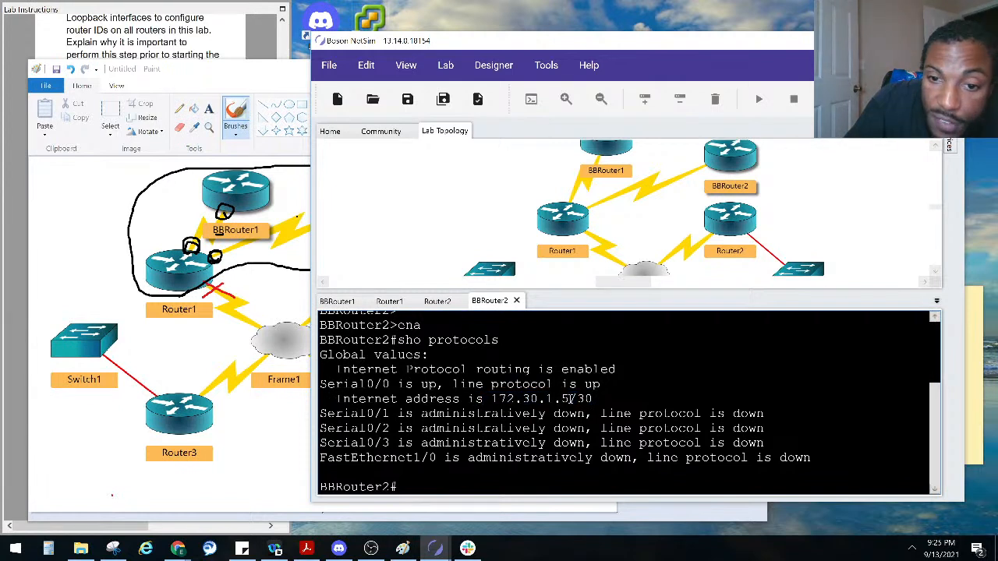
left_click_drag(572, 399, 484, 399)
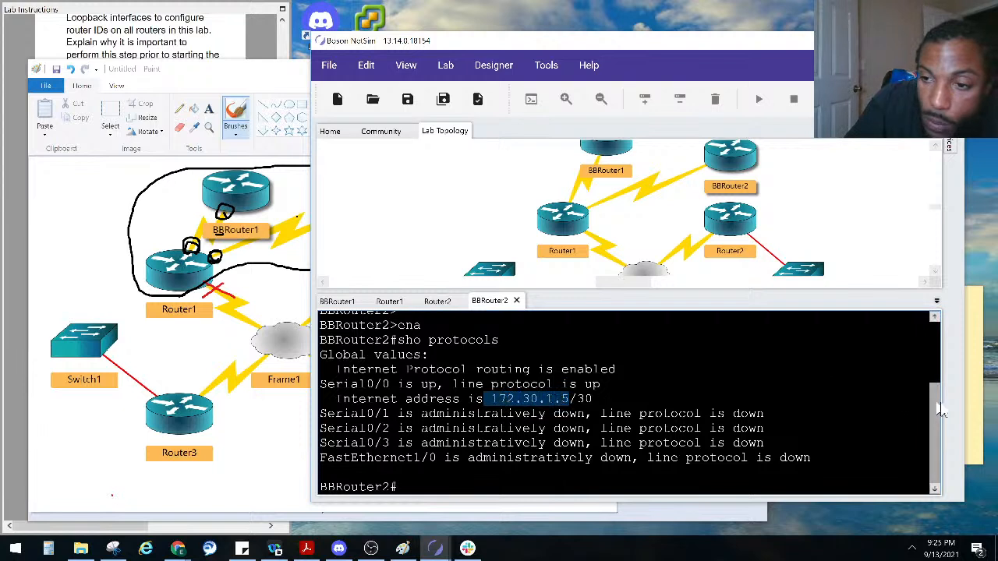
left_click(971, 415)
type("172.30.1.5")
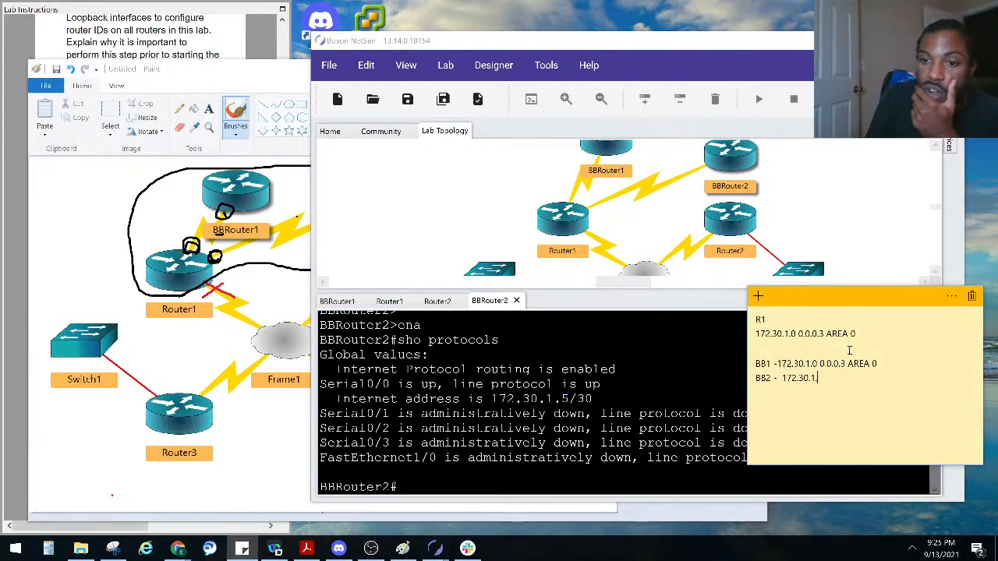
type(".00")
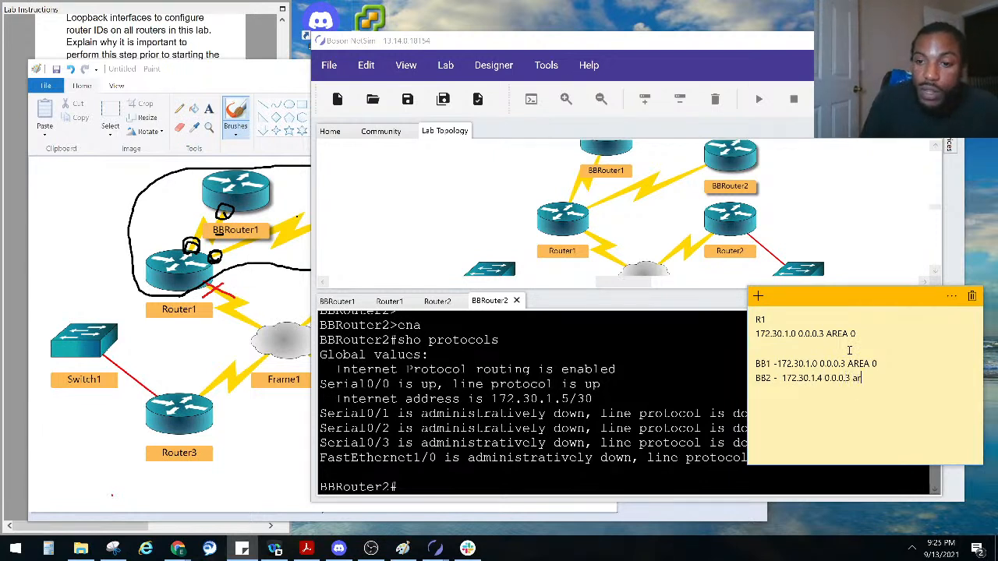
type("a 0")
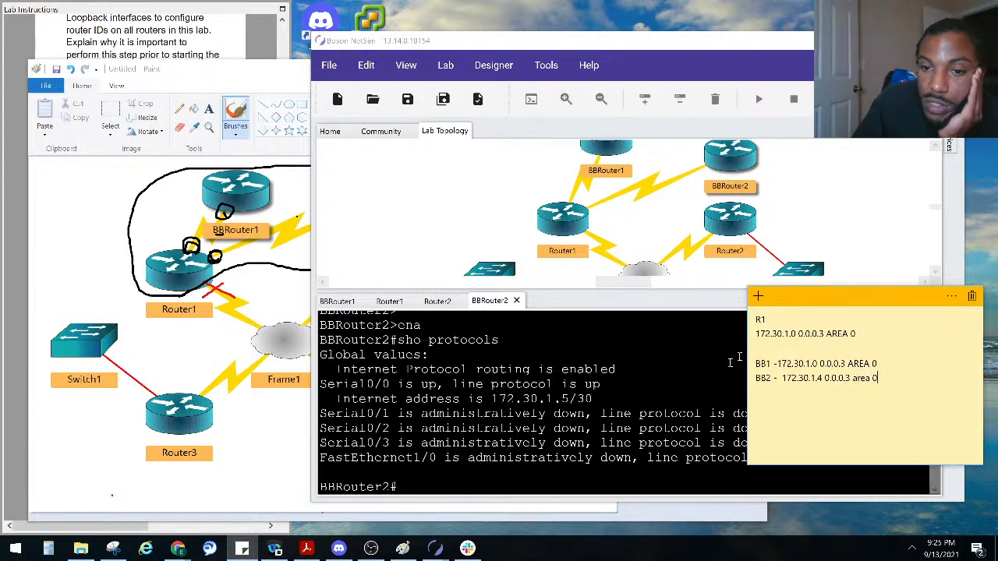
Recheck BBRouter2's address and prefix against the sticky note's BB2 entry, the Paint topology, and Task 2's second instruction
left_click(565, 405)
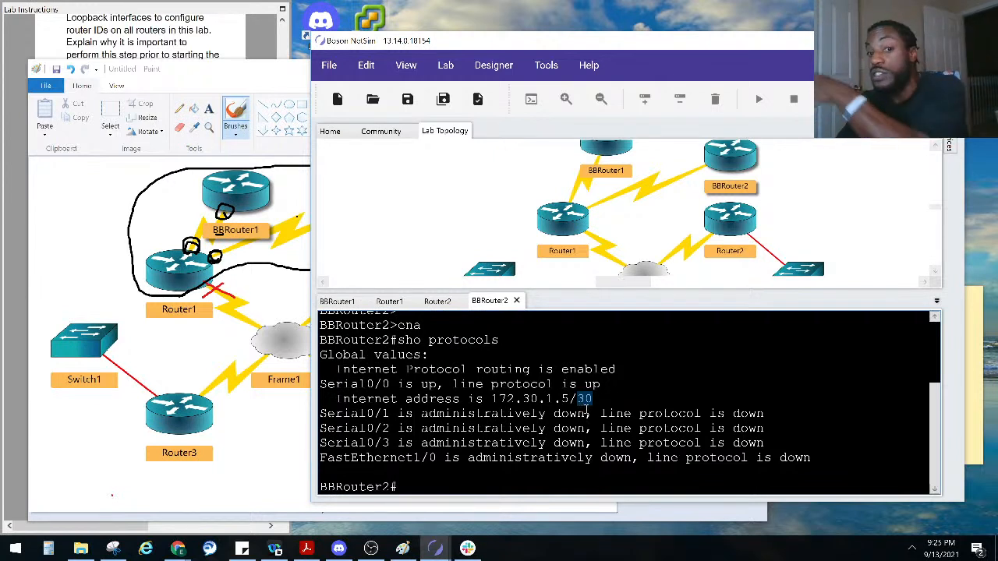
left_click(564, 403)
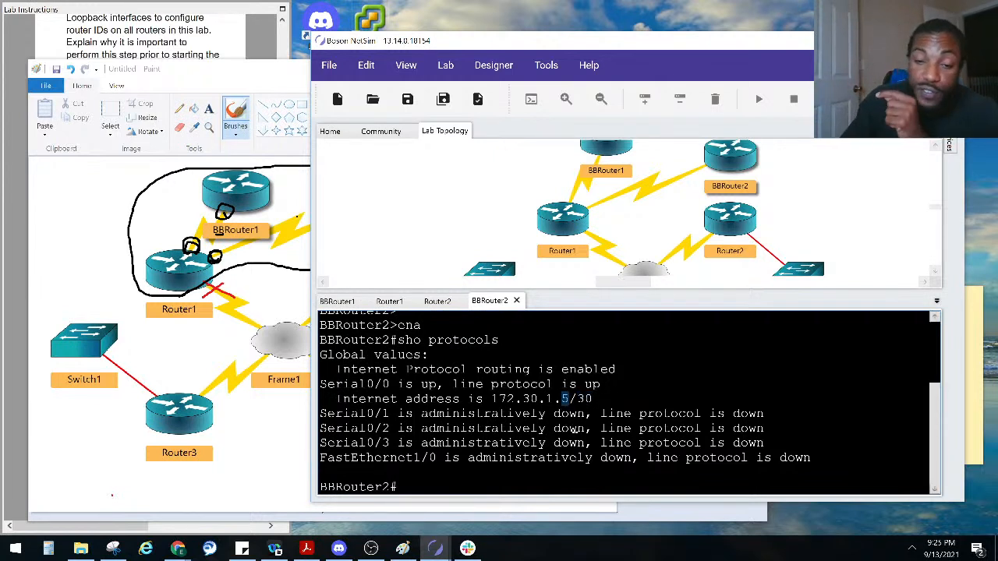
left_click(973, 421)
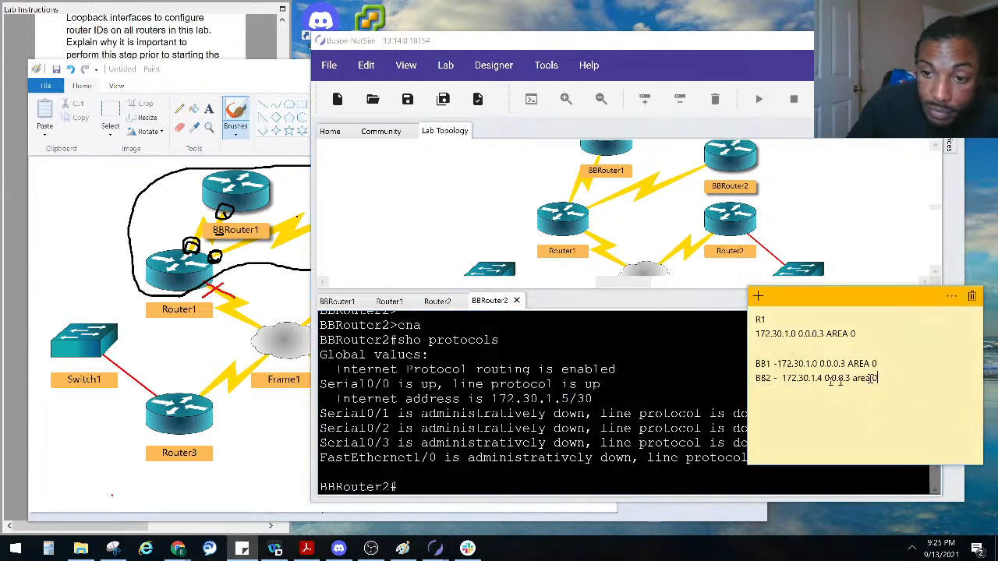
left_click(279, 249)
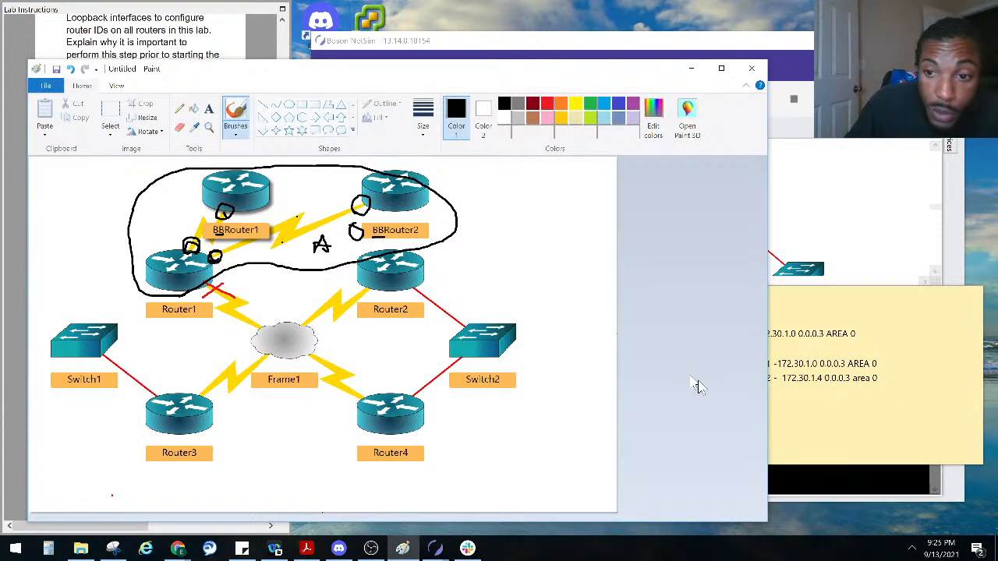
left_click(808, 398)
left_click(210, 29)
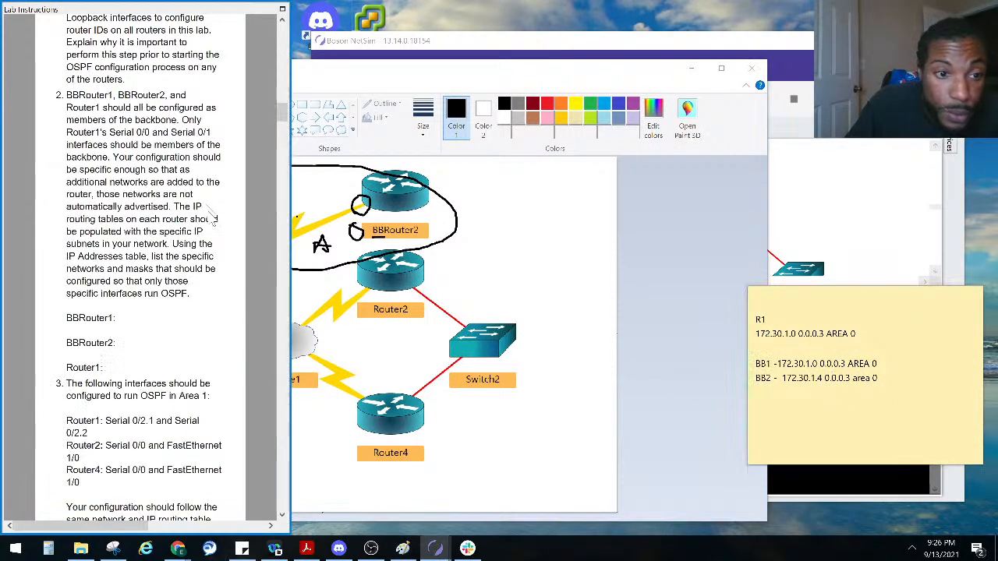
Check R1's sticky note entry and examine Router1's Serial0/1 address and prefix in its console
left_click(832, 364)
left_click_drag(796, 335, 783, 347)
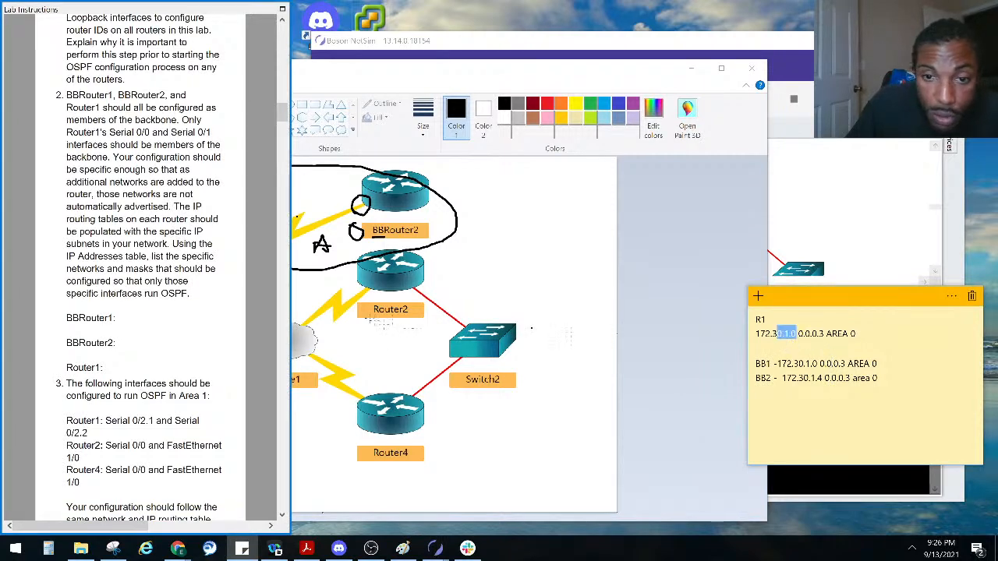
left_click(808, 44)
double_click(562, 221)
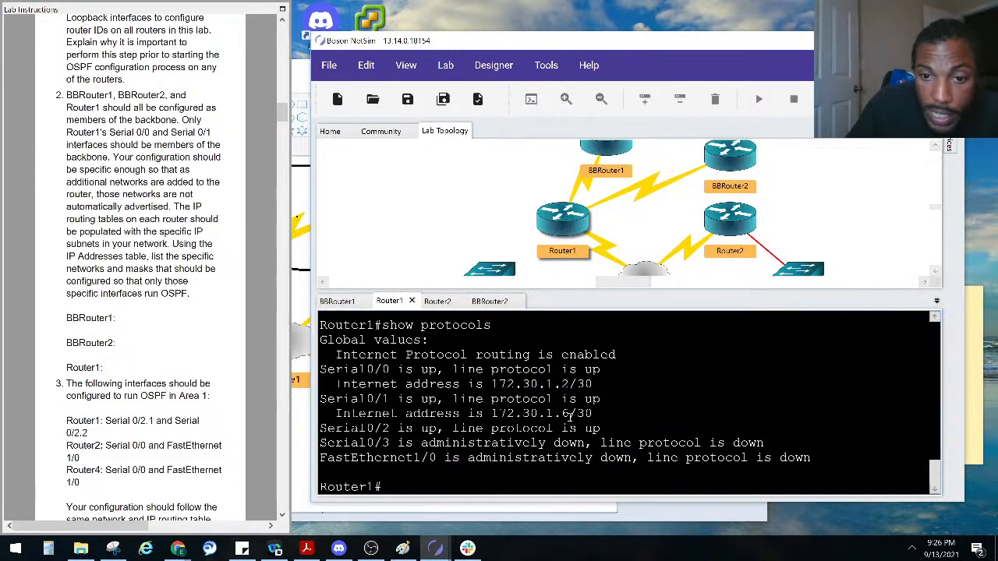
left_click_drag(570, 413, 493, 415)
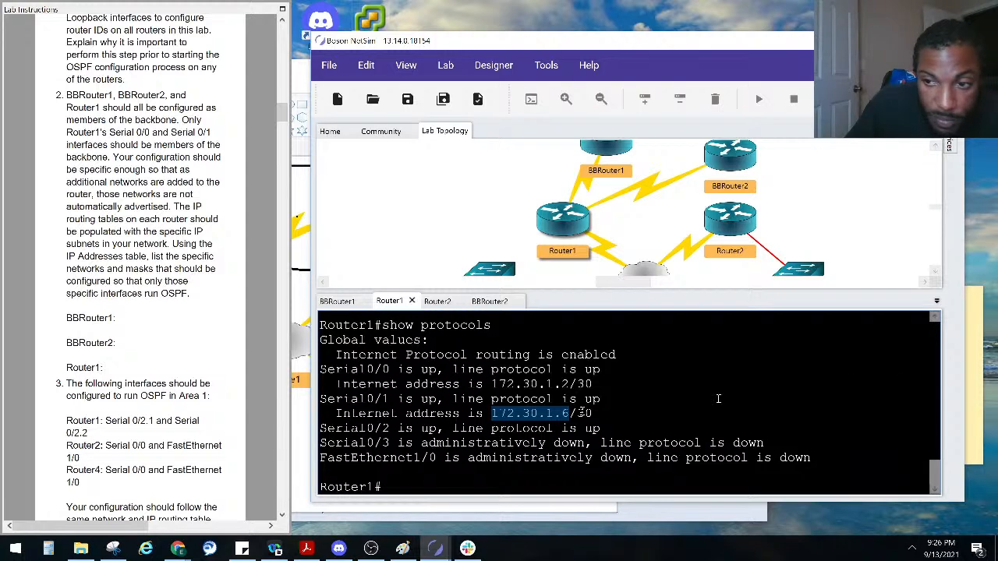
Copy BB2's 172.30.1.4 0.0.0.3 area 0 into a new line under R1's first network, and review the lab instructions
left_click(979, 373)
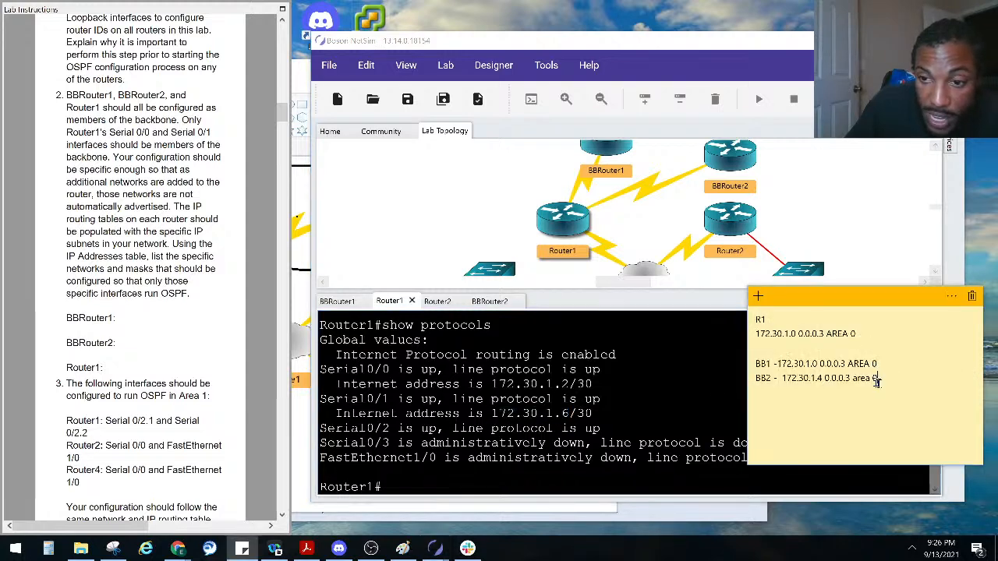
left_click_drag(879, 379, 780, 380)
key("ctrl+c")
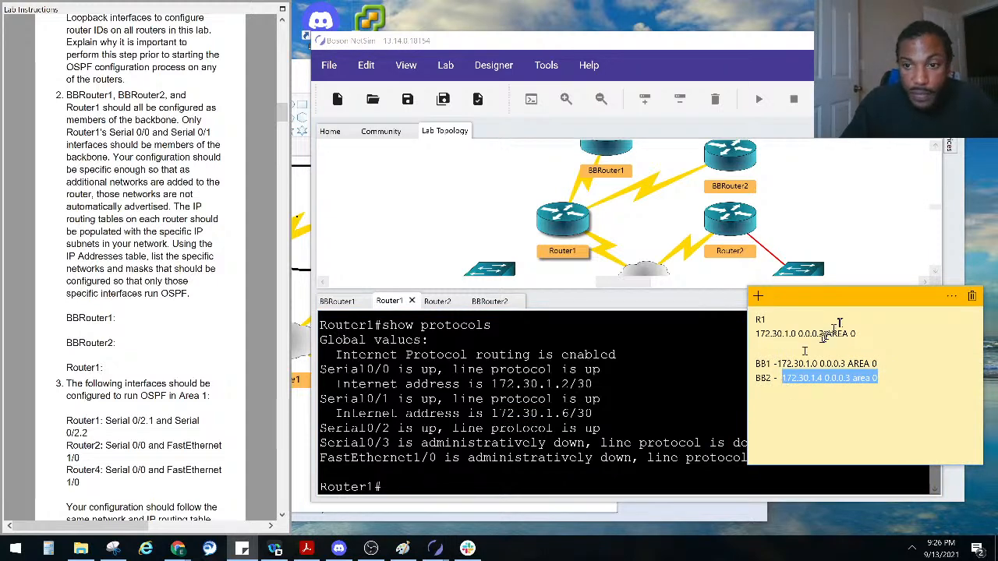
left_click(858, 334)
key("Return")
key("ctrl+v")
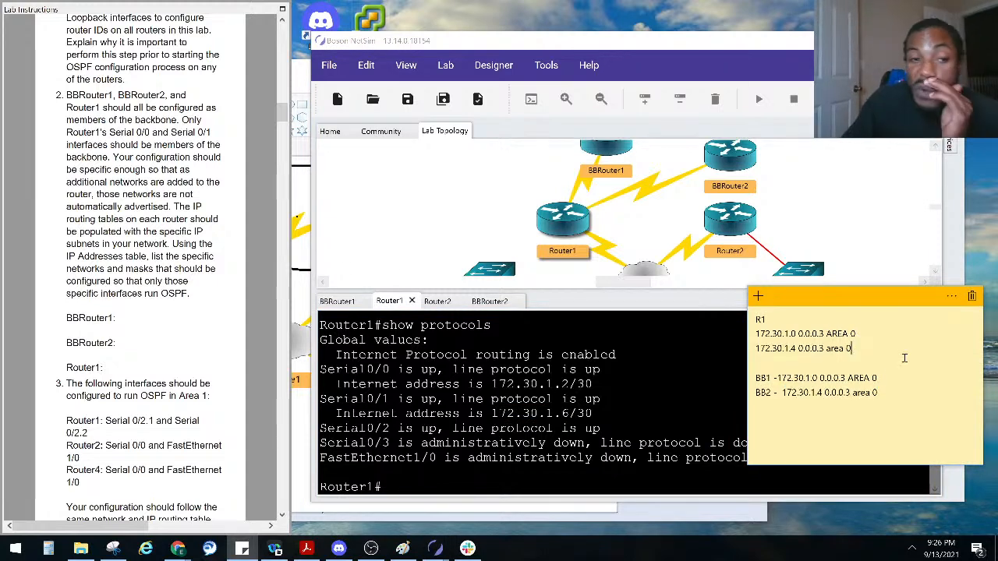
left_click(173, 195)
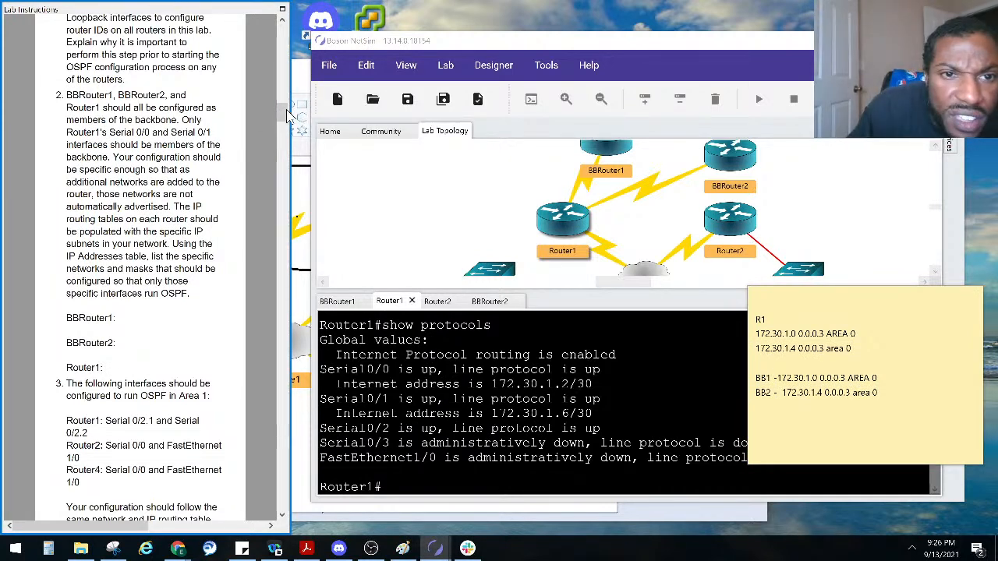
left_click_drag(284, 114, 295, 228)
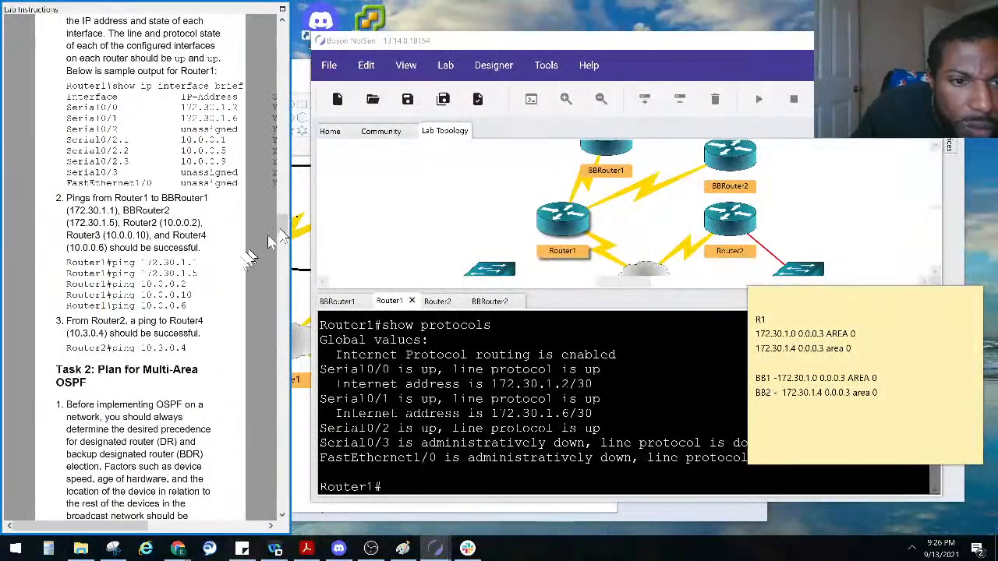
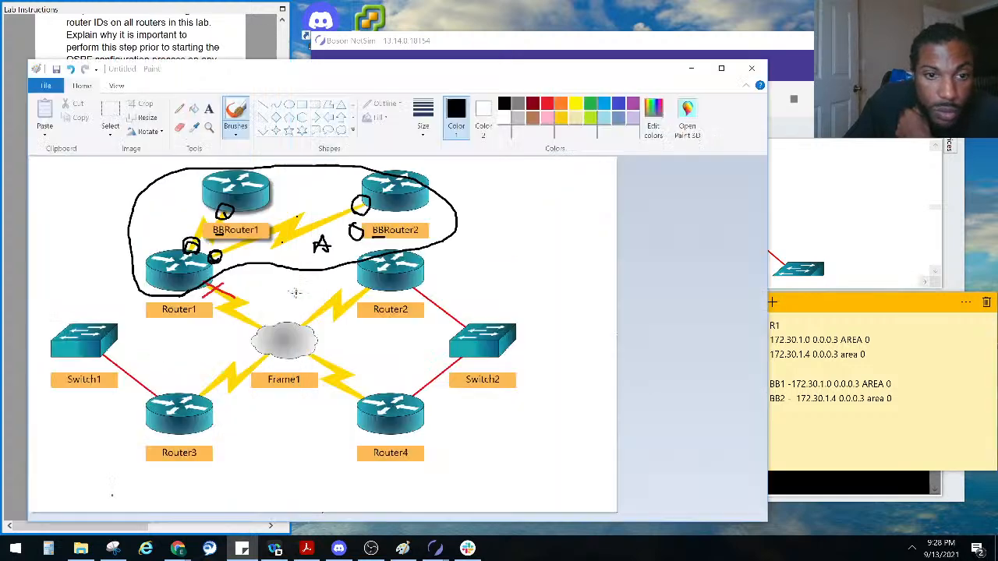
Undo all the hand-drawn backbone annotations on the Paint topology
left_click(300, 308)
key("ctrl+z")
key("ctrl+z")
key("ctrl+z")
key("ctrl+z")
key("ctrl+z")
key("ctrl+z")
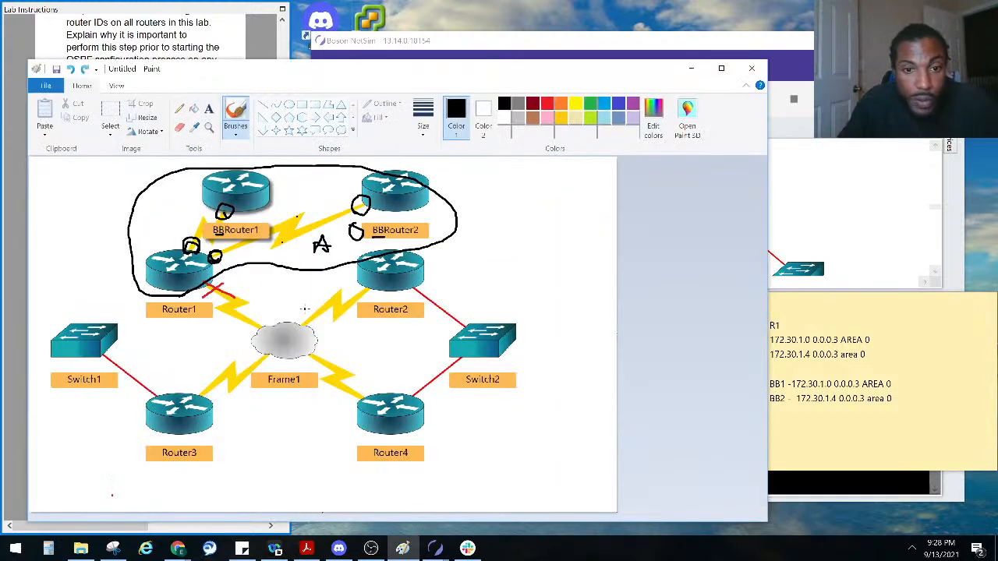
key("ctrl+z")
key("ctrl+z")
key("ctrl+z")
key("ctrl+z")
key("ctrl+z")
key("ctrl+z")
key("ctrl+z")
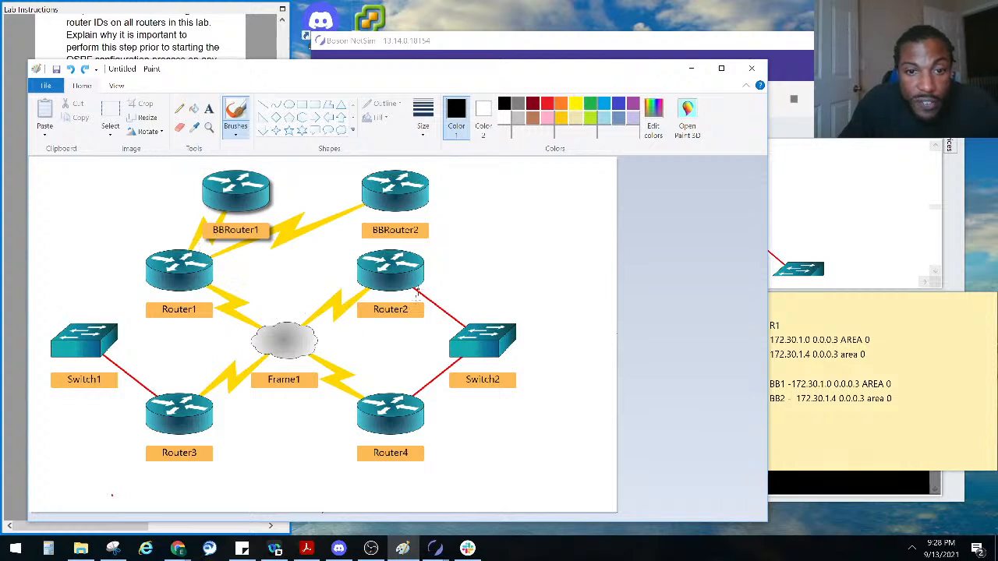
Circle both link endpoints on Router2 and Router4 in the Paint topology and mark each as Area 1, following the third instruction
mouse_move(417, 292)
left_mouse_down()
mouse_move(358, 286)
mouse_move(366, 298)
mouse_move(375, 285)
left_mouse_up()
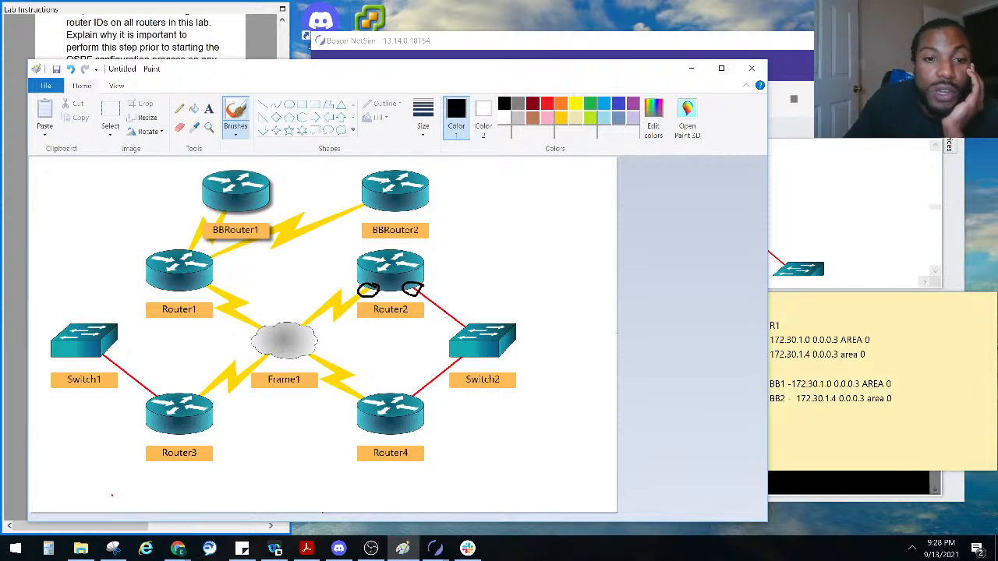
left_click(213, 53)
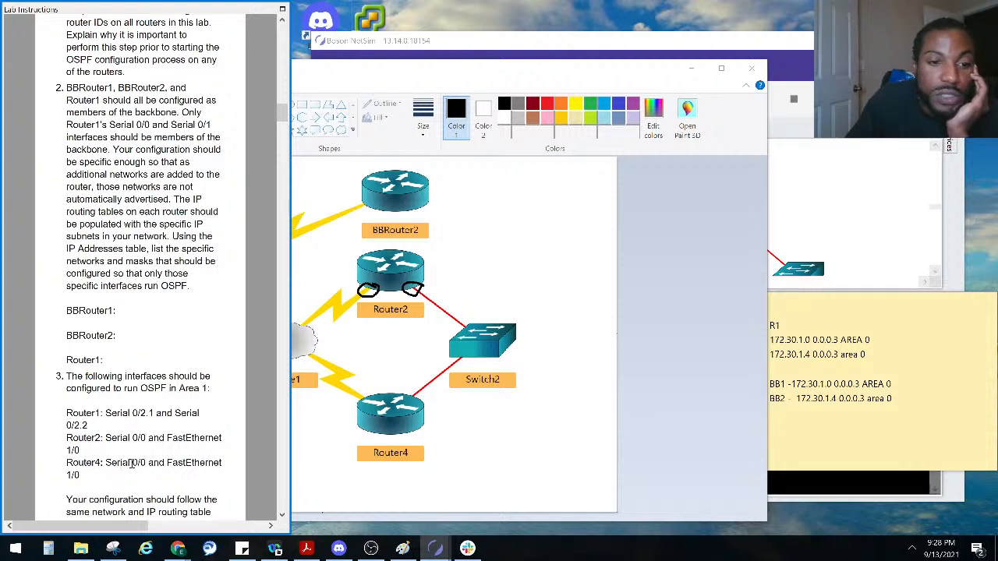
mouse_move(371, 396)
left_mouse_down()
mouse_move(359, 404)
mouse_move(368, 394)
left_mouse_up()
mouse_move(411, 398)
left_mouse_down()
mouse_move(425, 392)
mouse_move(422, 403)
mouse_move(414, 390)
left_mouse_up()
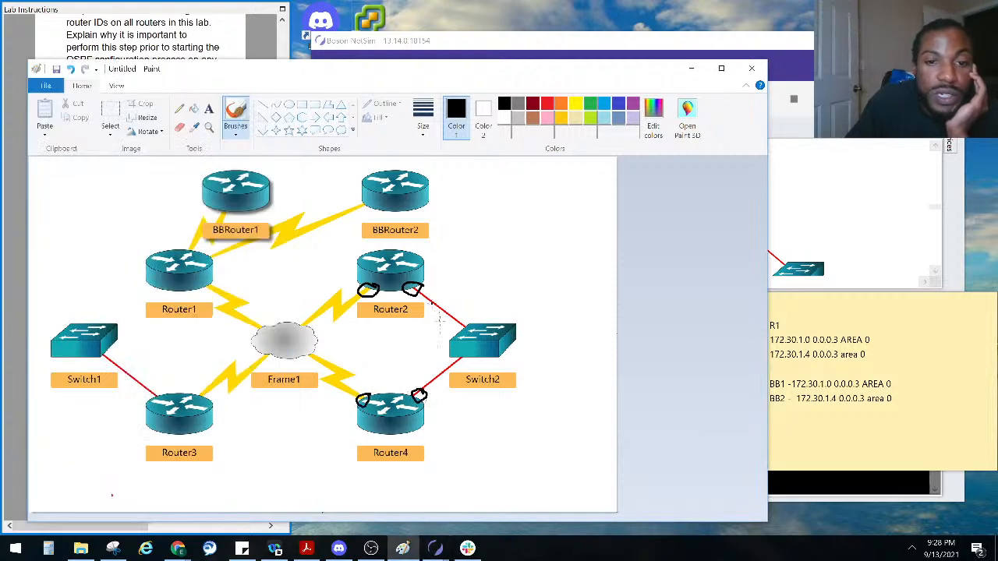
left_click_drag(430, 281, 382, 300)
left_click_drag(368, 377, 416, 387)
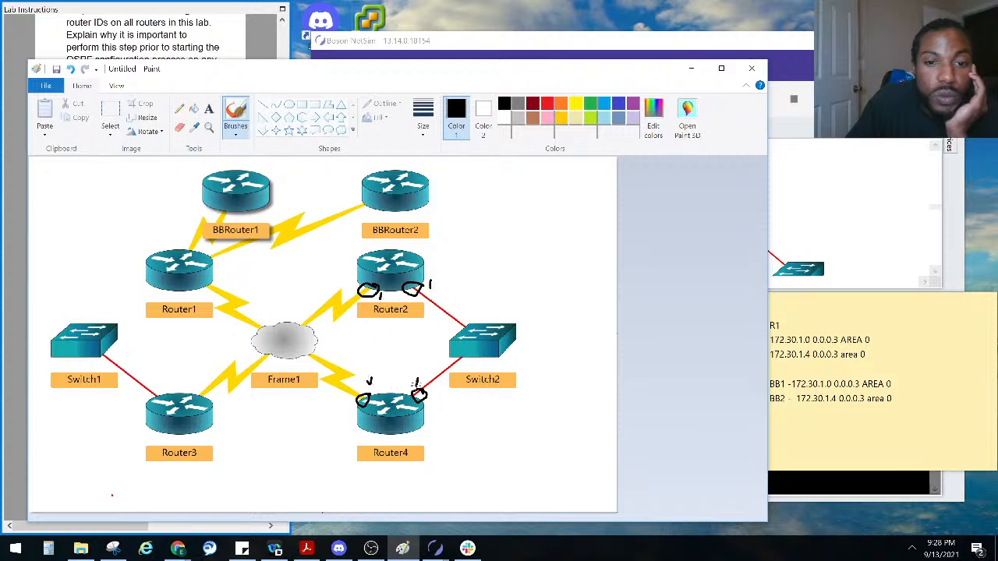
Circle Router1's interface toward Frame1, then outline the Area 1 group through Router2 and Router4 and the backbone group
left_click(150, 47)
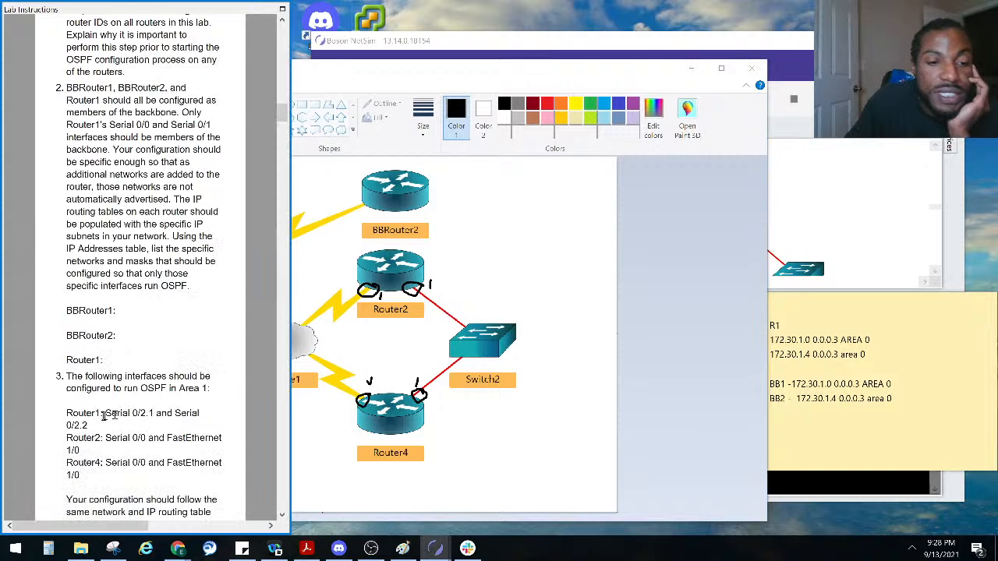
left_click(327, 336)
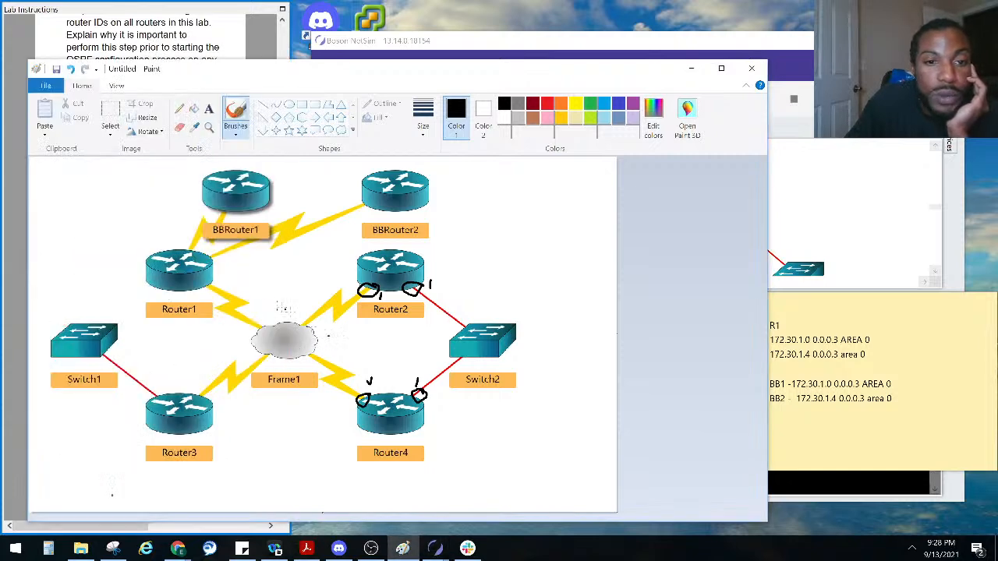
mouse_move(217, 286)
left_mouse_down()
mouse_move(209, 290)
mouse_move(219, 287)
left_mouse_up()
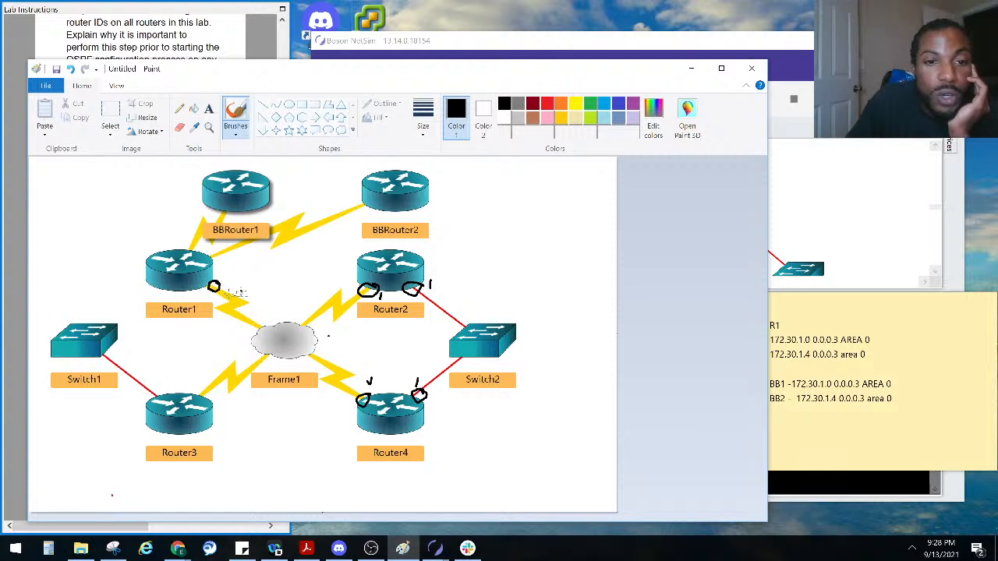
mouse_move(209, 276)
left_mouse_down()
mouse_move(429, 270)
mouse_move(460, 297)
mouse_move(443, 380)
mouse_move(401, 415)
mouse_move(335, 384)
mouse_move(328, 332)
mouse_move(210, 294)
mouse_move(210, 280)
mouse_move(454, 225)
mouse_move(407, 172)
mouse_move(218, 166)
mouse_move(173, 238)
mouse_move(214, 267)
left_mouse_up()
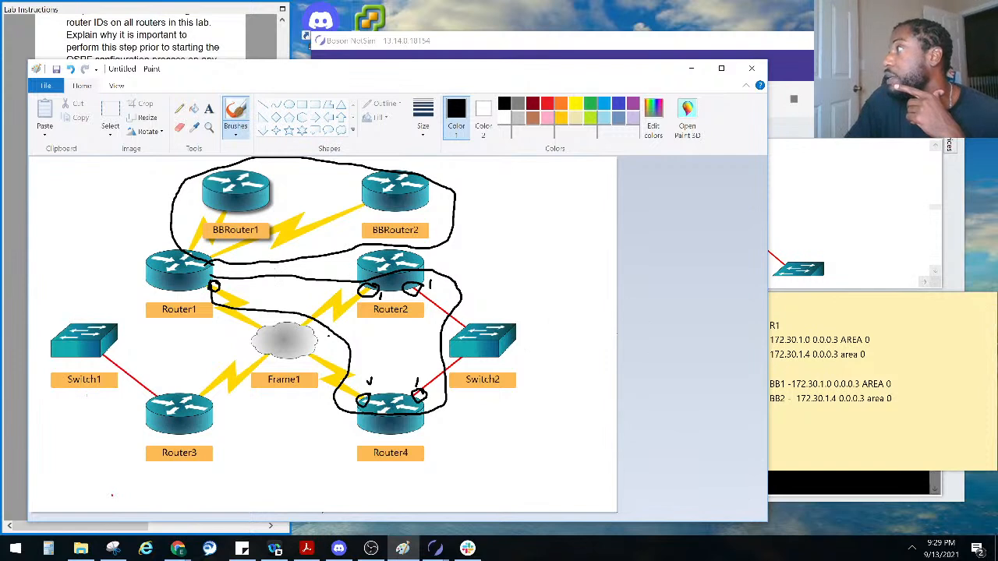
key("alt+Tab")
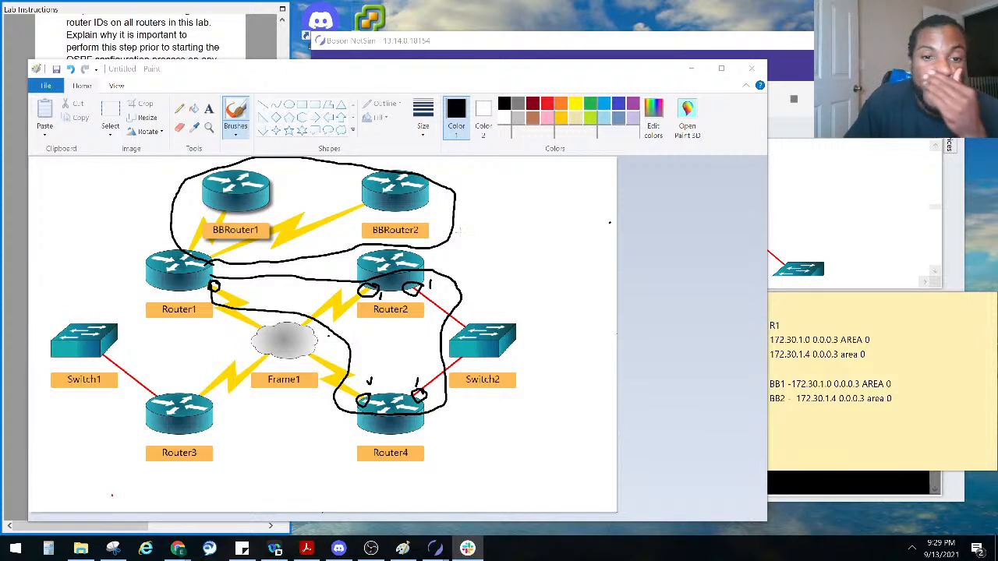
Read Task 2's third instruction for the Area 1 interfaces and the network parameters it asks to list
left_click(144, 24)
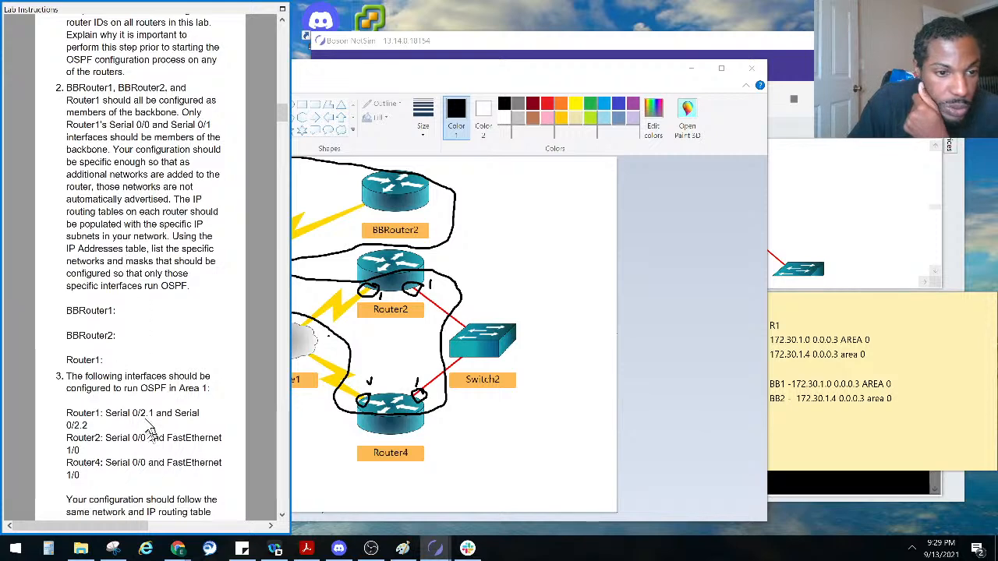
scroll(144, 405, "down", 2)
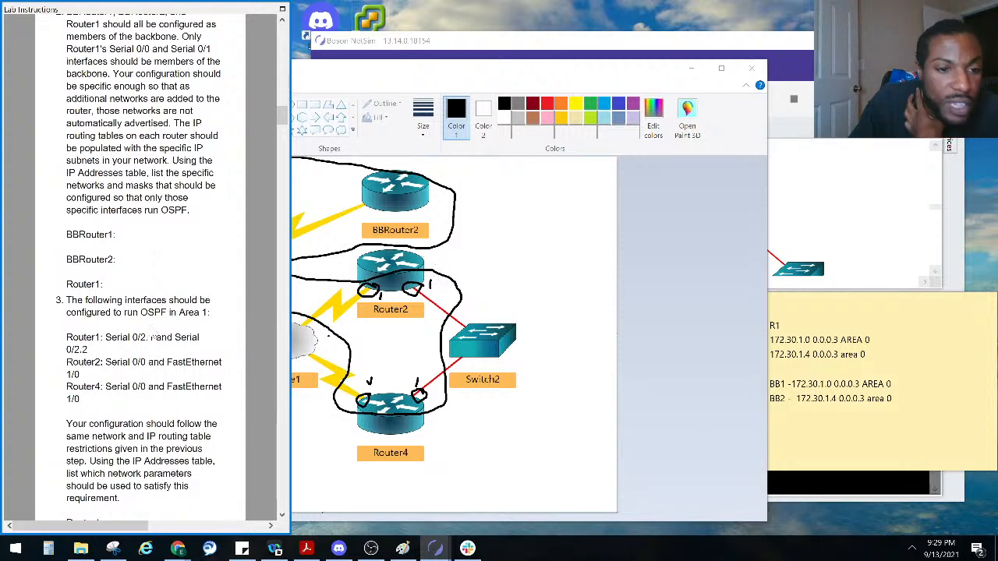
scroll(151, 334, "down", 4)
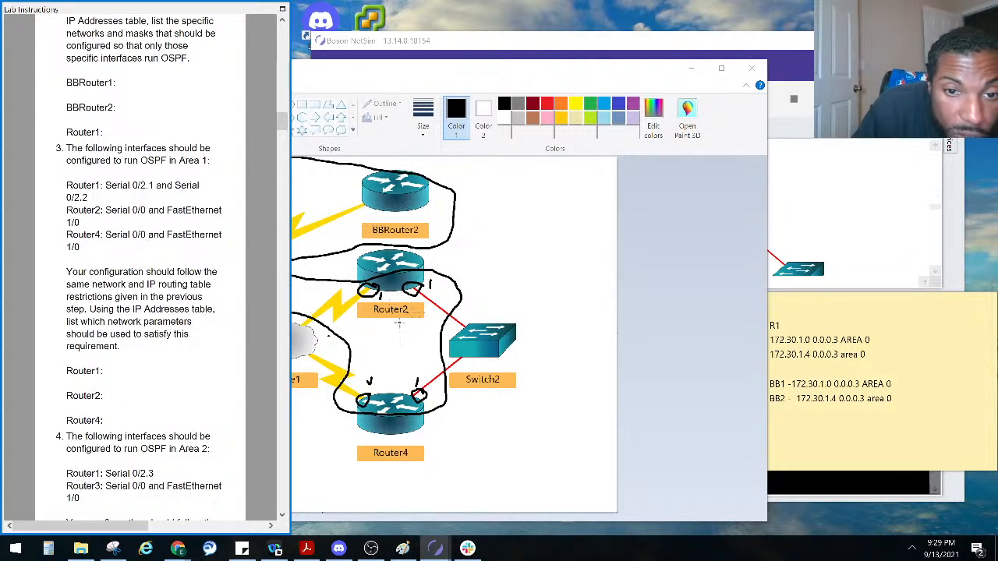
Return to Router1's NetSim console and run sho ip inter brie | ex unas to list its addressed interfaces
left_click(673, 390)
left_click(826, 487)
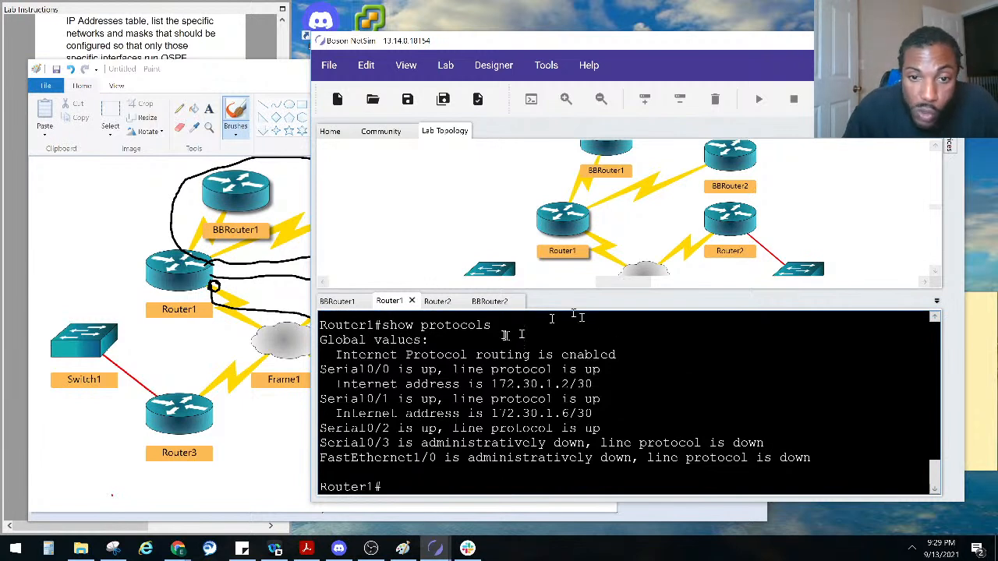
left_click_drag(491, 326, 368, 326)
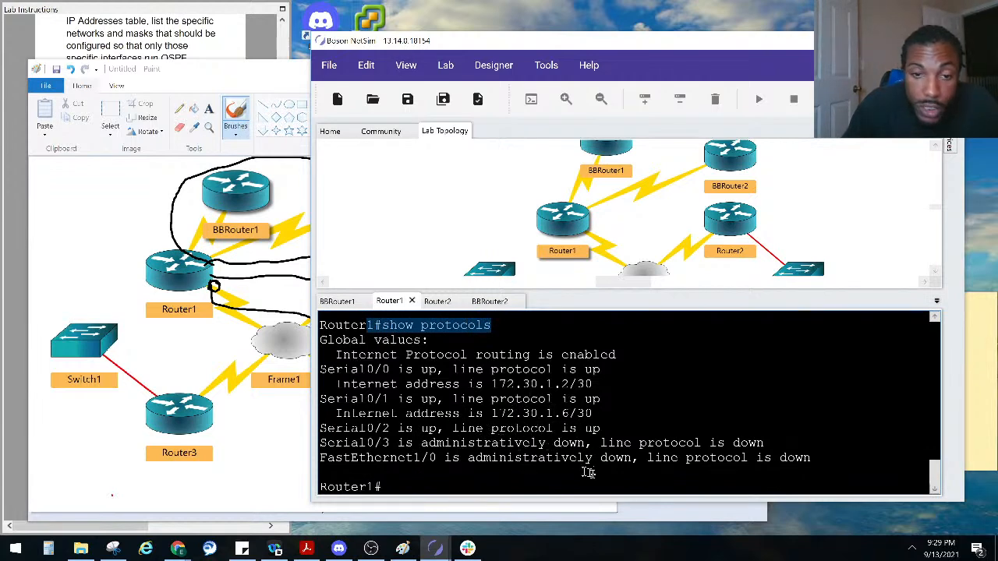
key("Return")
key("Return")
key("Return")
type("sho ip")
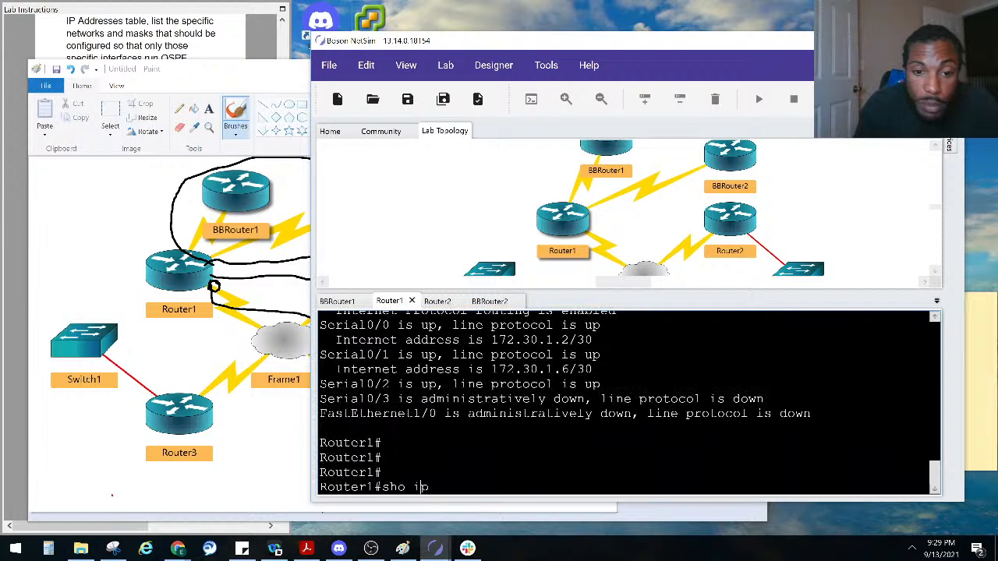
type(" inter brie | ex una")
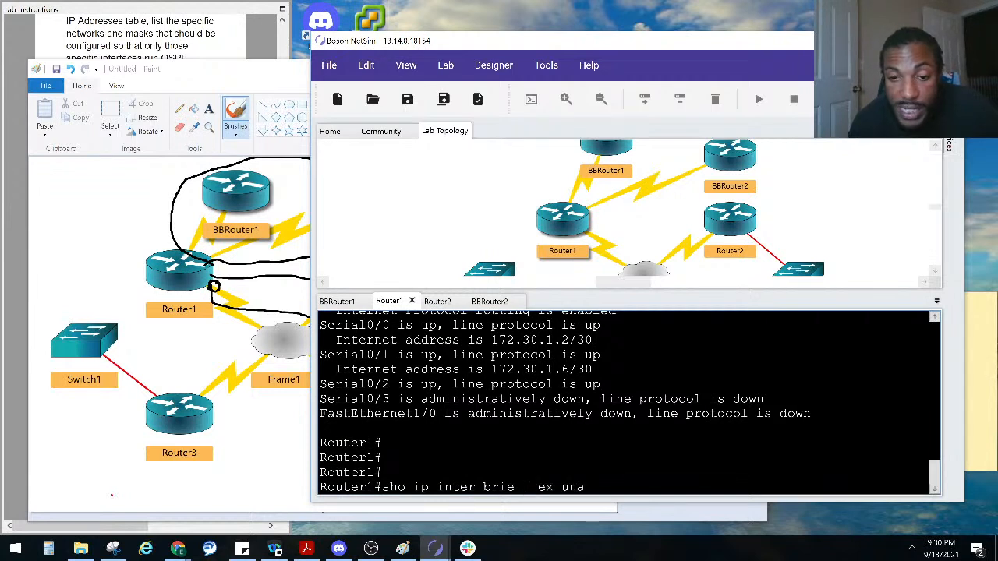
type("s")
key("Return")
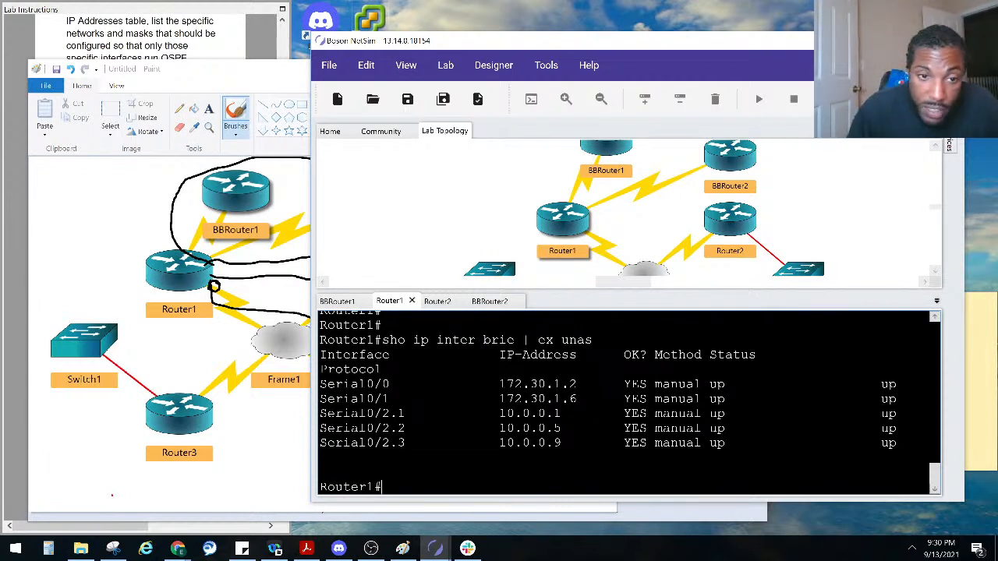
Examine the IP addresses of Router1's Serial0/2.1, Serial0/2.2 and Serial0/2.3 subinterfaces
left_click_drag(566, 414, 499, 414)
left_click(550, 435)
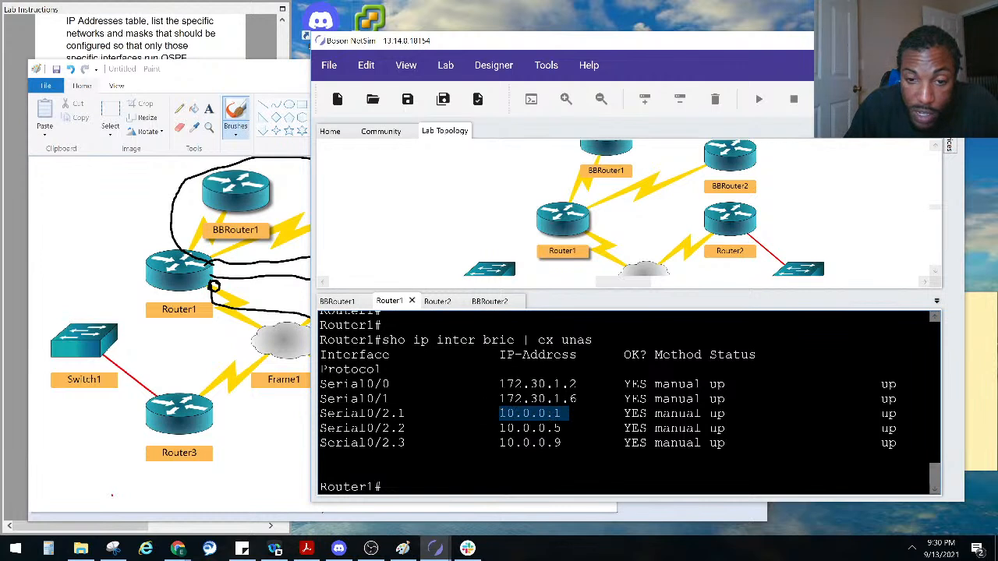
left_click_drag(571, 429, 492, 443)
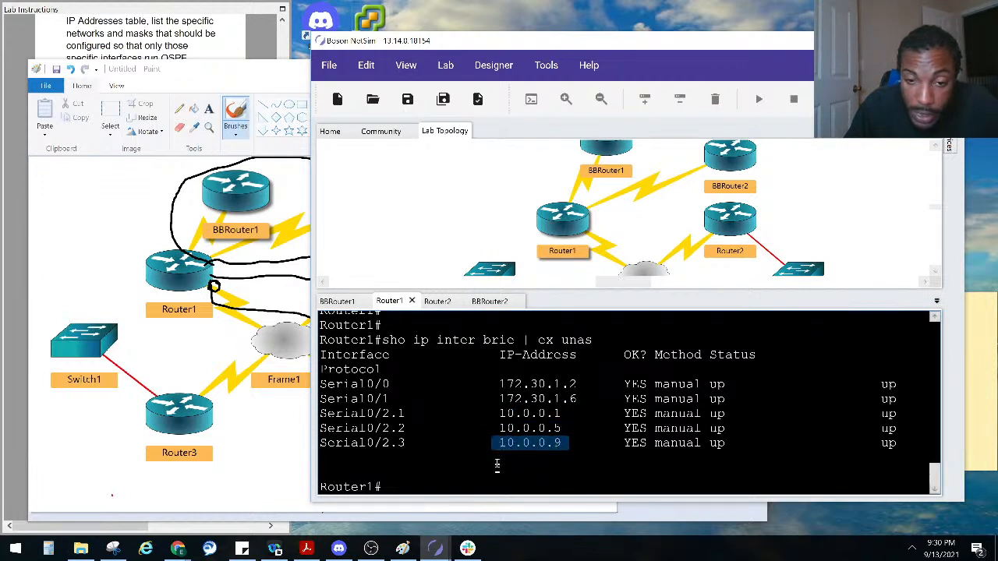
left_click(497, 468)
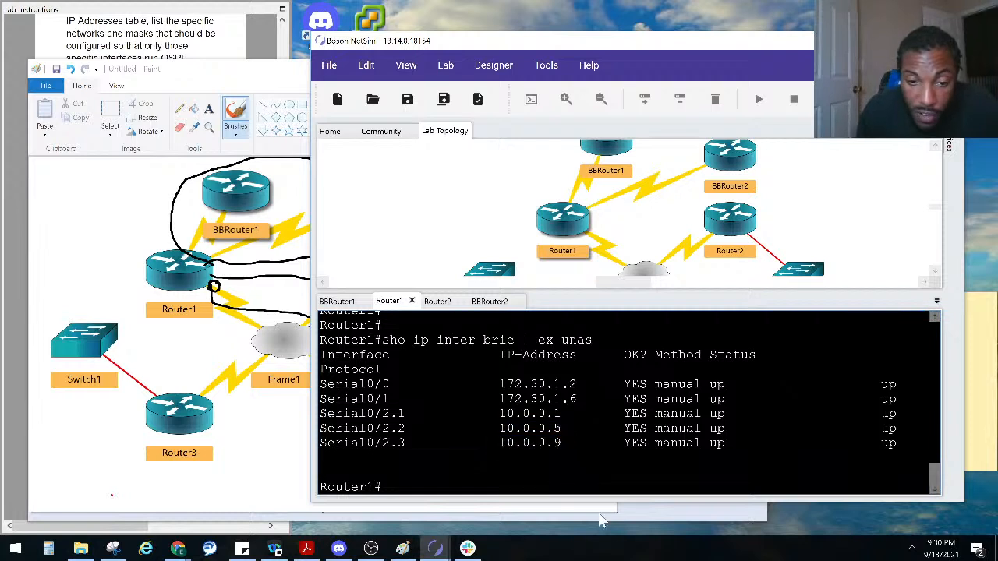
Run sho inte ser 0/2.1 on Router1 and check the subinterface's IP address and prefix length
key("Up")
key("BackSpace")
key("BackSpace")
key("BackSpace")
key("BackSpace")
key("BackSpace")
key("BackSpace")
key("BackSpace")
key("BackSpace")
key("BackSpace")
key("BackSpace")
key("BackSpace")
key("BackSpace")
key("BackSpace")
key("BackSpace")
key("BackSpace")
key("BackSpace")
key("BackSpace")
key("BackSpace")
key("BackSpace")
key("BackSpace")
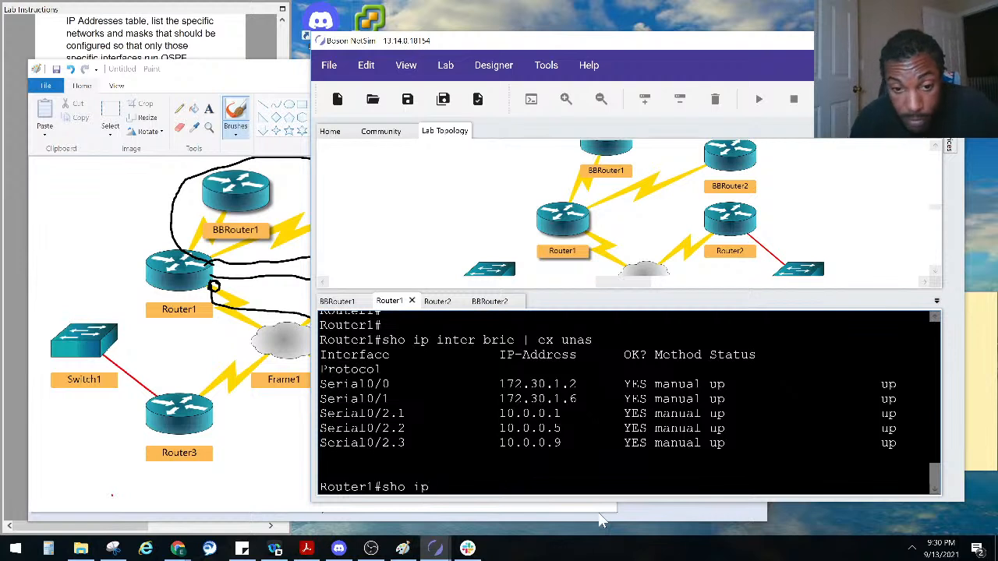
key("BackSpace")
key("BackSpace")
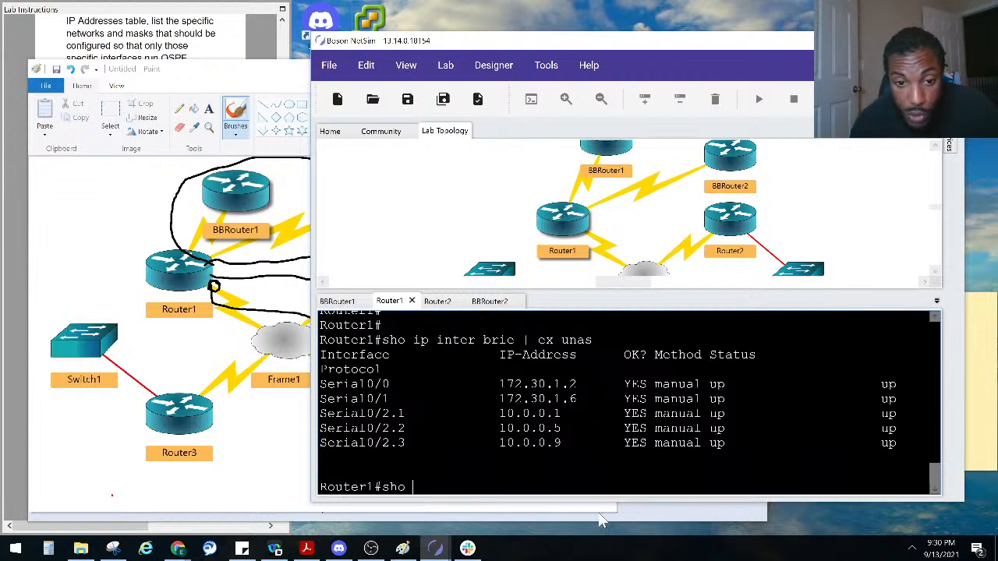
type("inte ")
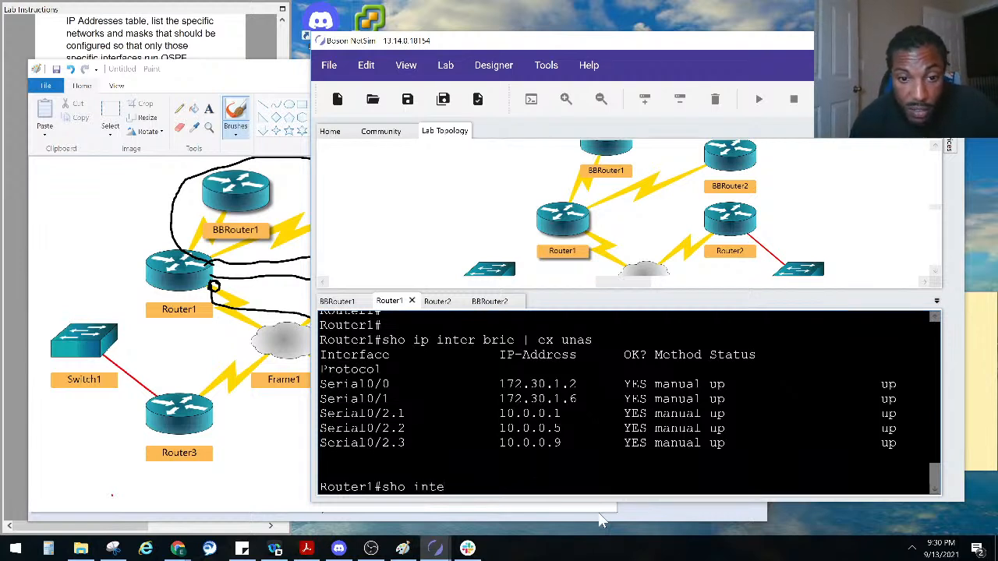
type("ser 0/")
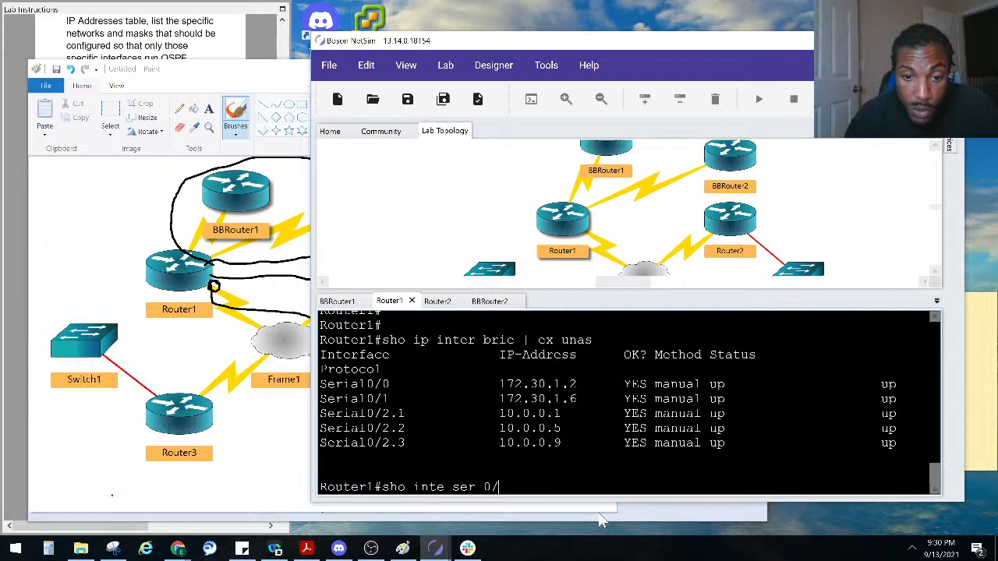
type("2.1")
key("Return")
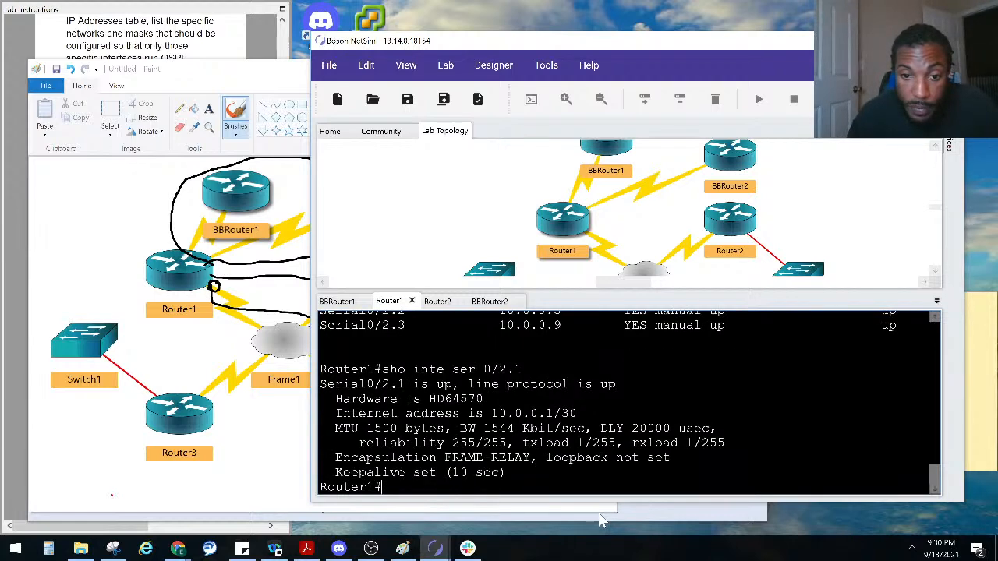
left_click_drag(577, 414, 485, 414)
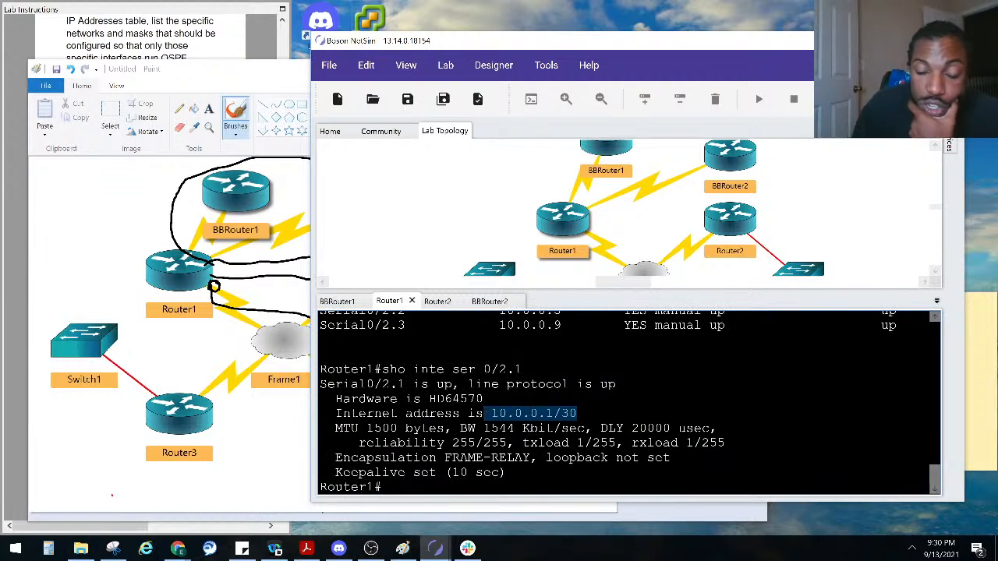
left_click(550, 414)
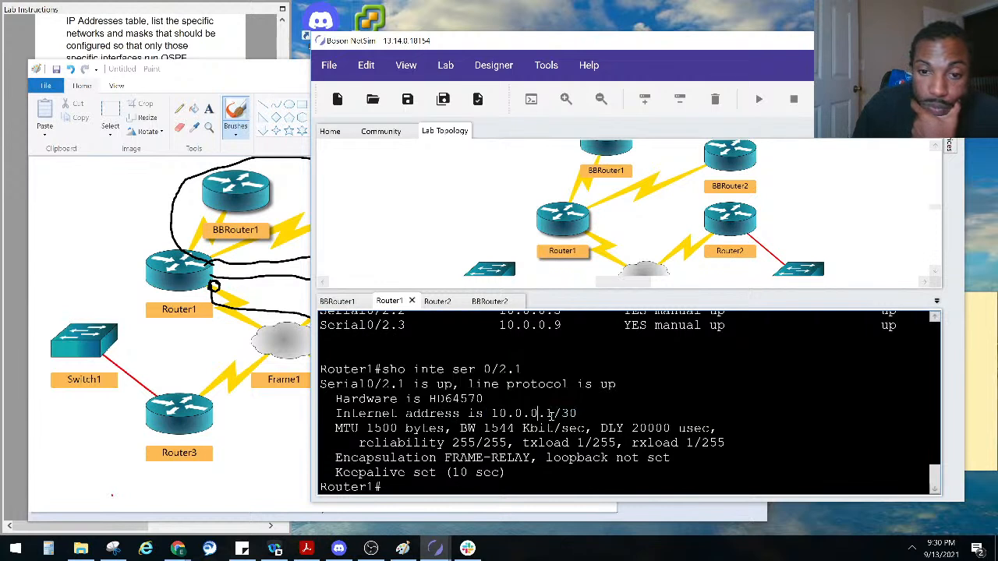
left_click_drag(553, 414, 484, 414)
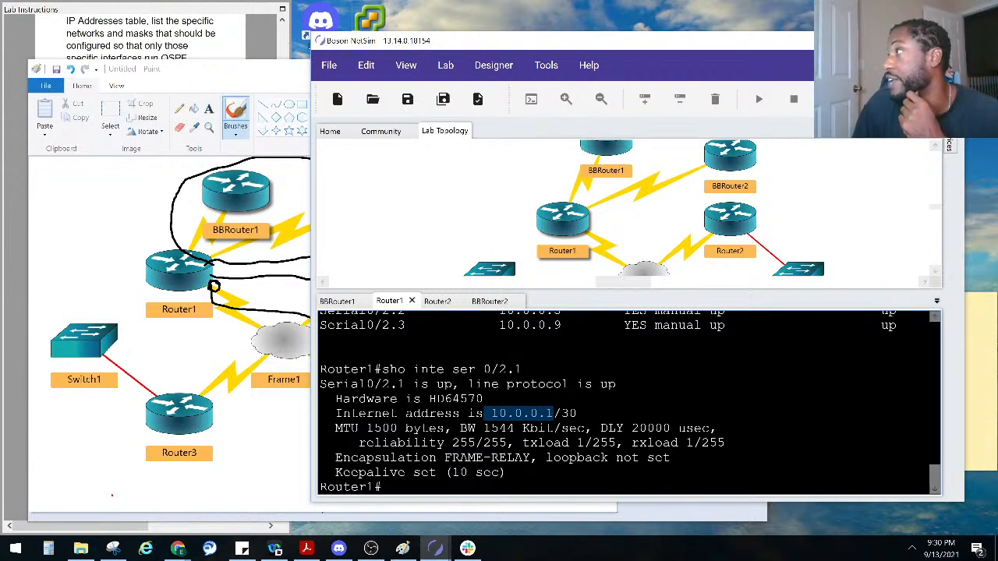
Switch to the sticky note and add 10.0.0.0 0.0.0.3 area 1 beneath R1's Area 0 networks, leaving blank lines before BB1
key("alt+Tab")
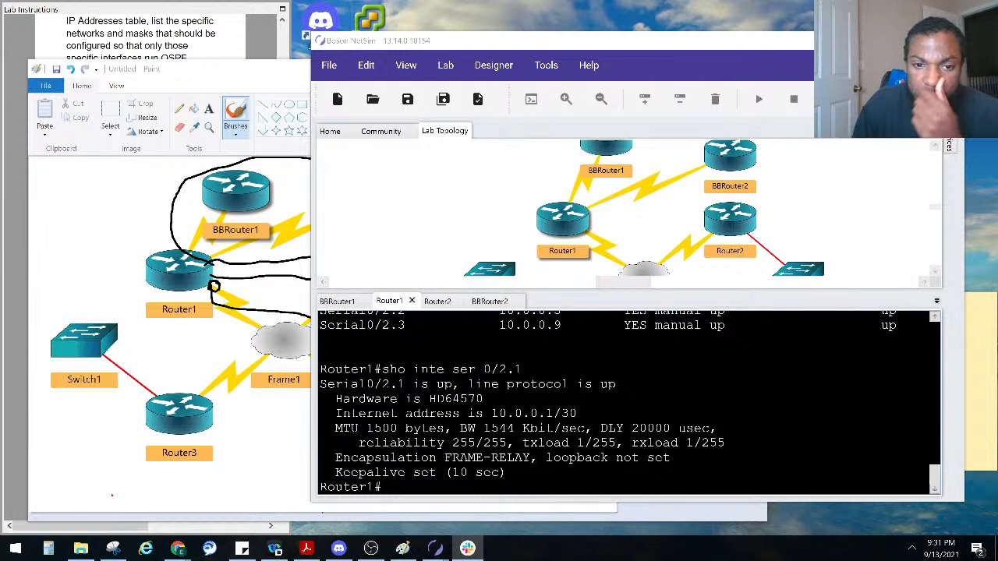
left_click(980, 405)
left_click(842, 369)
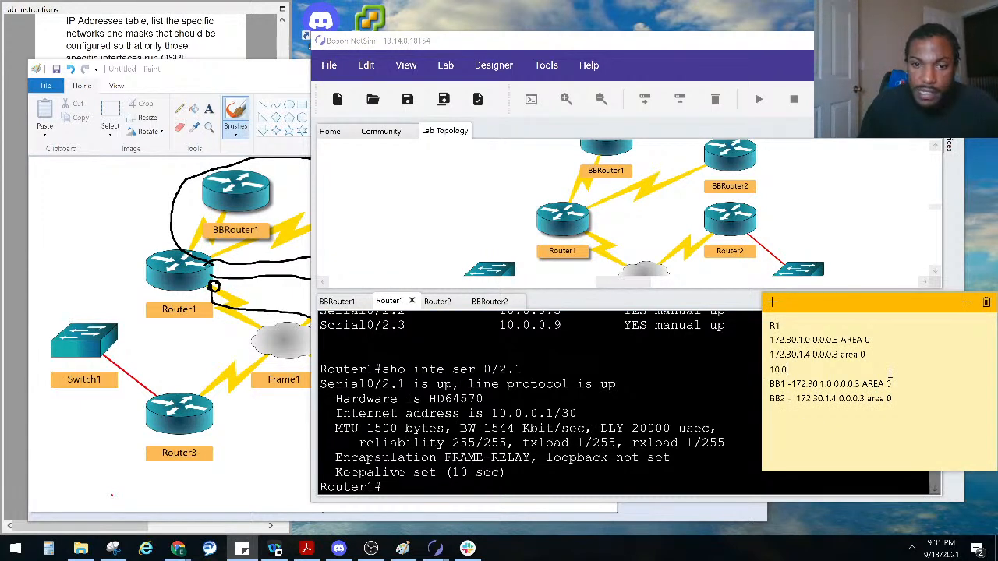
type("10.0.0.0")
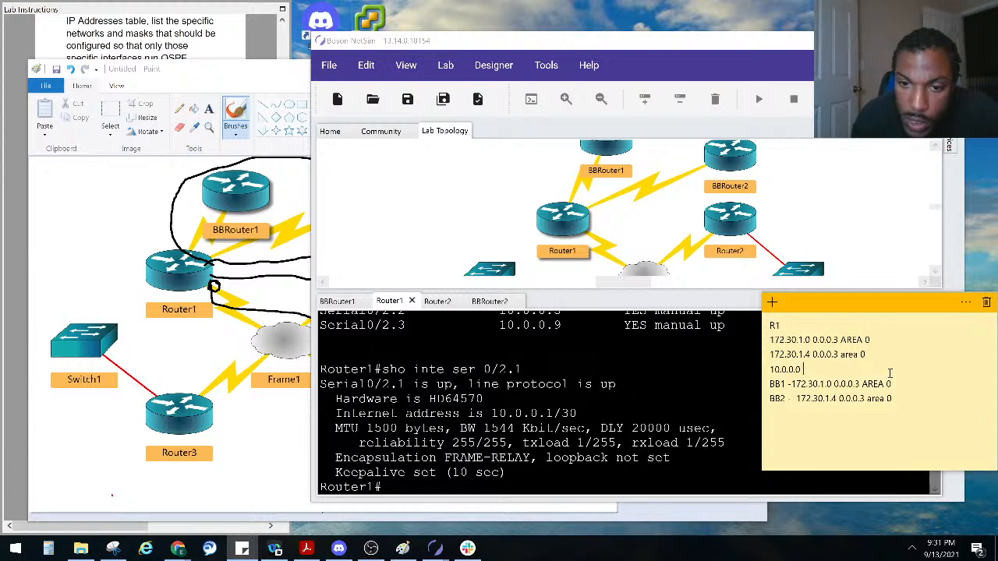
type(" 0.0.0")
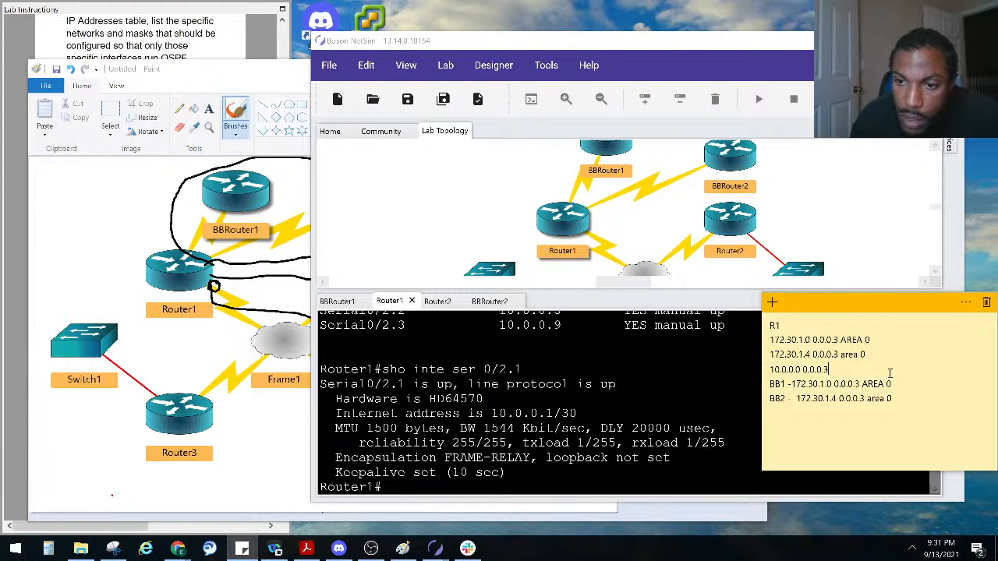
type(".3")
key("Return")
key("Return")
key("Up")
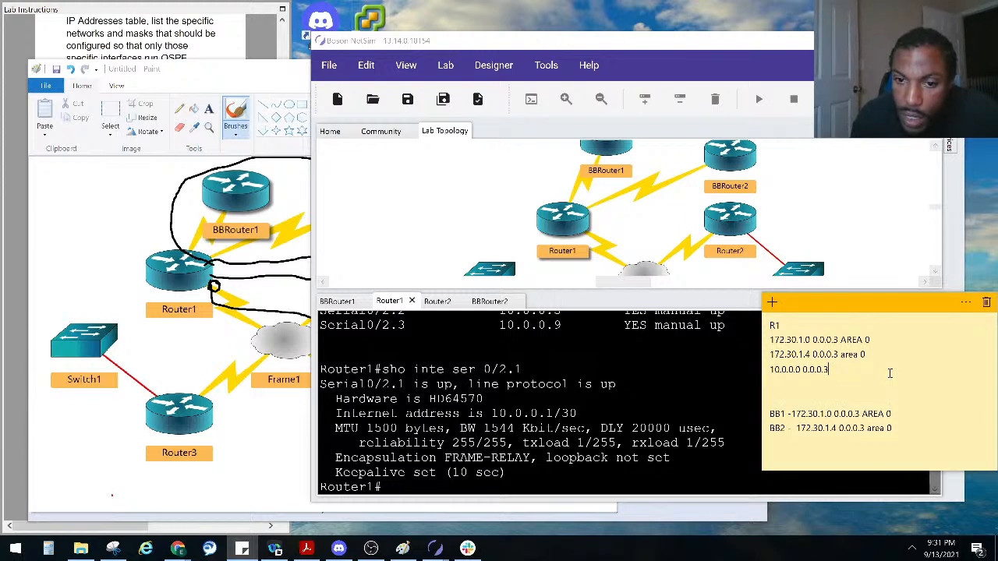
type("area 1")
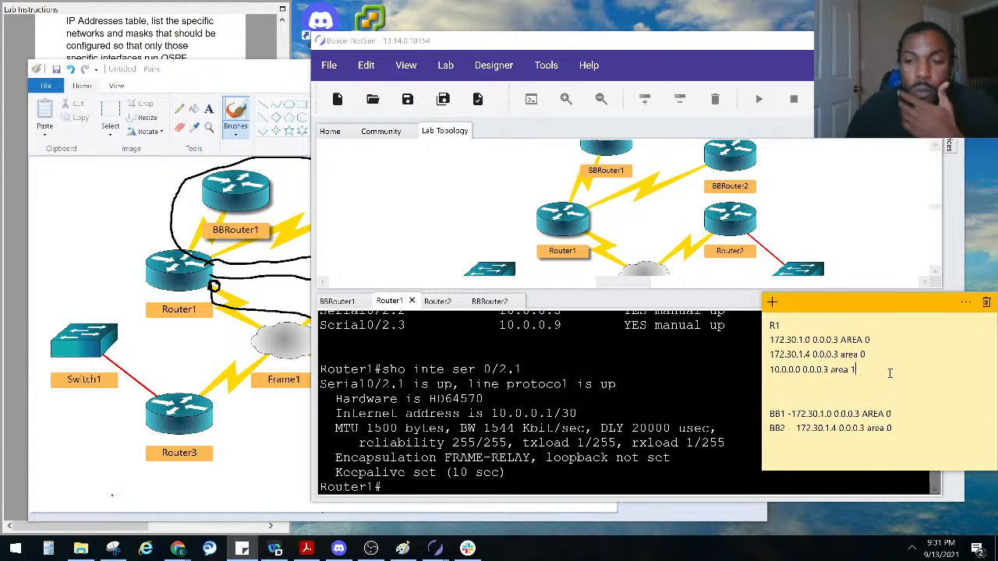
Review the remaining Task 2 instructions and the start of Task 3 in the lab instructions
left_click(219, 56)
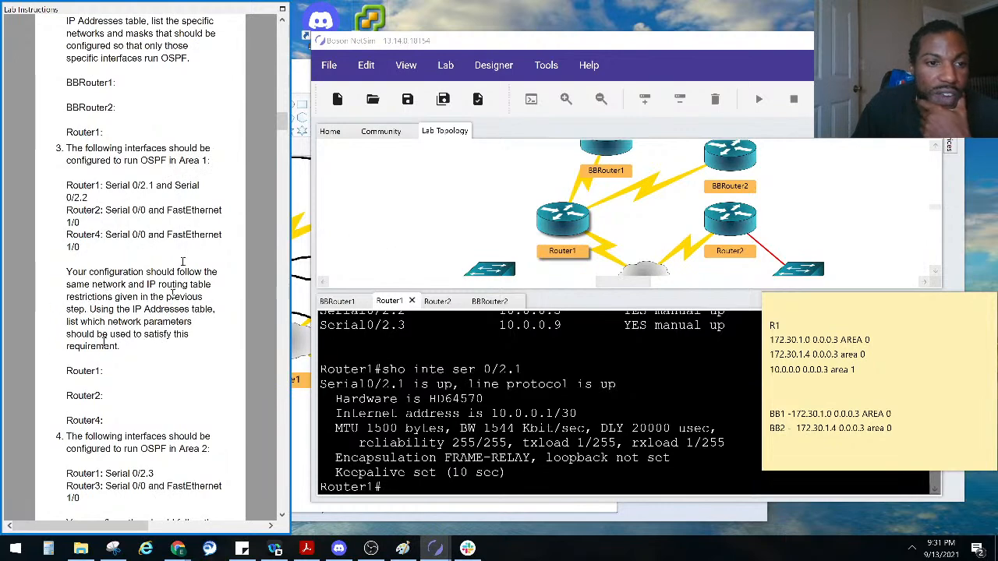
scroll(187, 413, "down", 3)
scroll(187, 413, "down", 12)
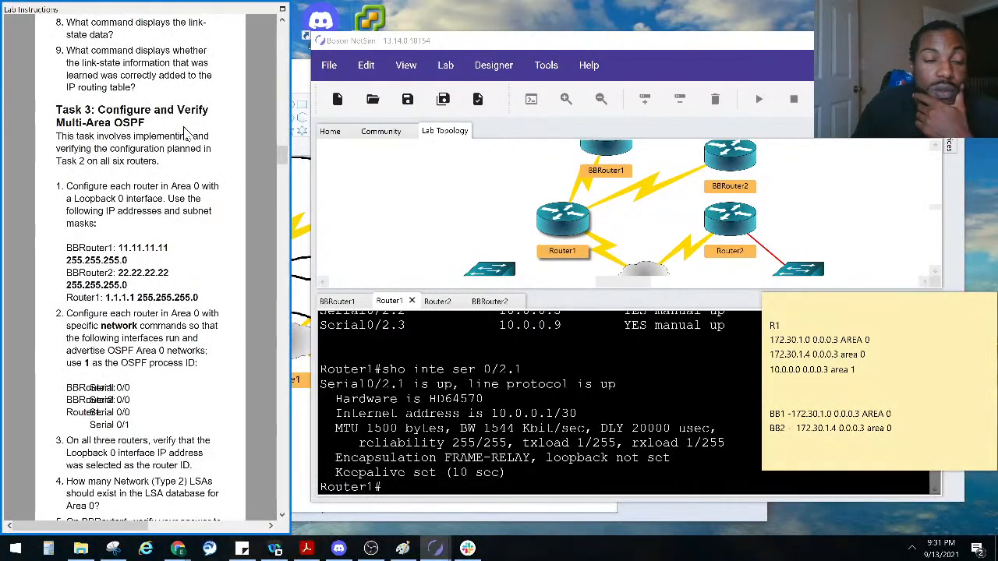
scroll(146, 141, "up", 9)
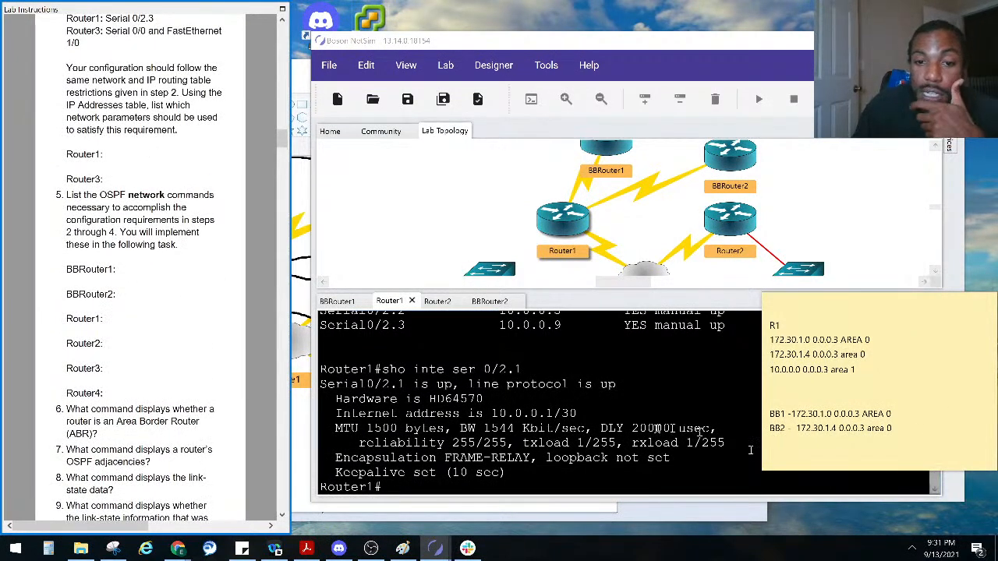
Return to Router1's NetSim console, run sho inte ser 0/2.2 and check the subinterface's IP address and prefix length
left_click(529, 346)
scroll(529, 346, "up", 1)
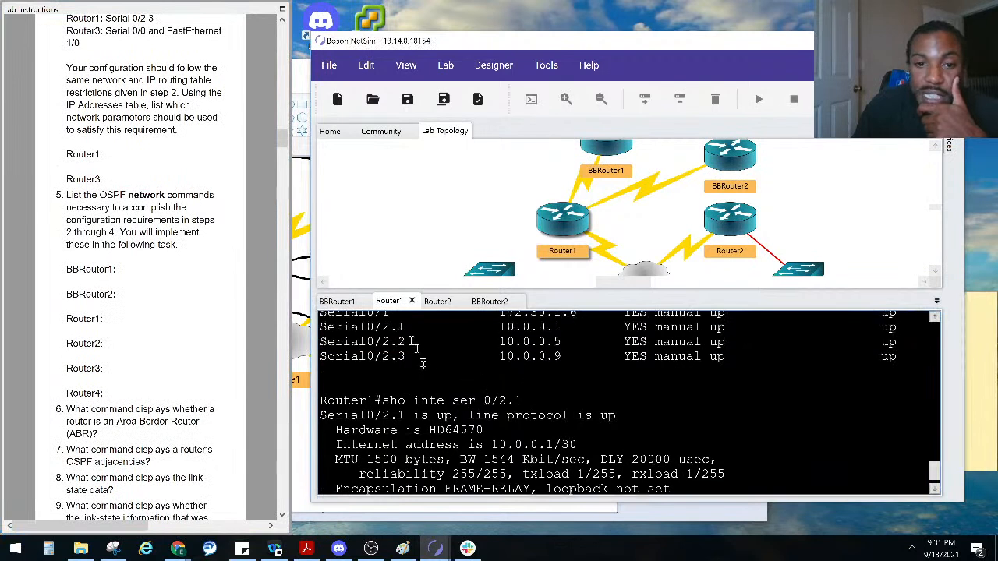
left_click_drag(407, 343, 363, 357)
left_click(546, 411)
key("Up")
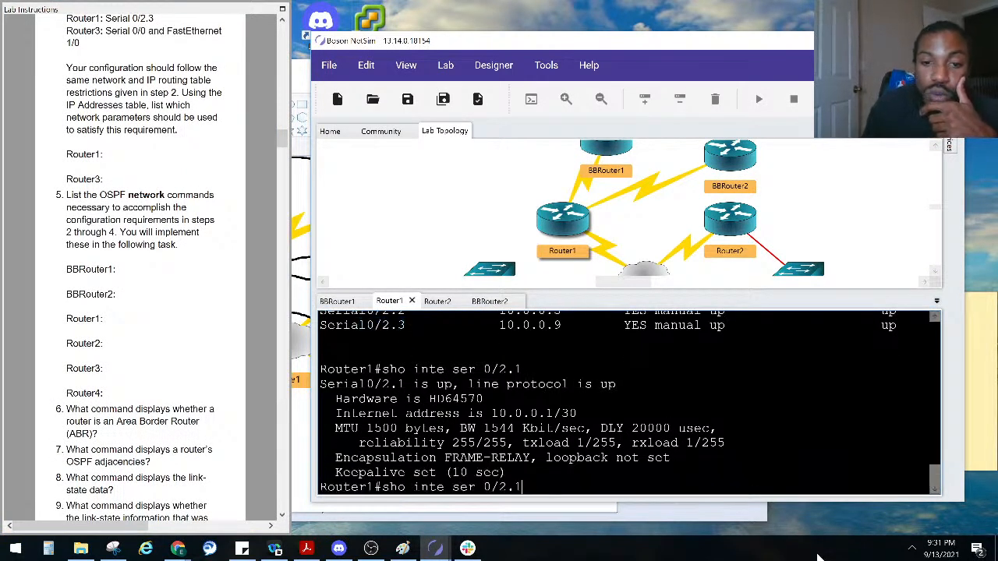
key("BackSpace")
type("2")
key("Return")
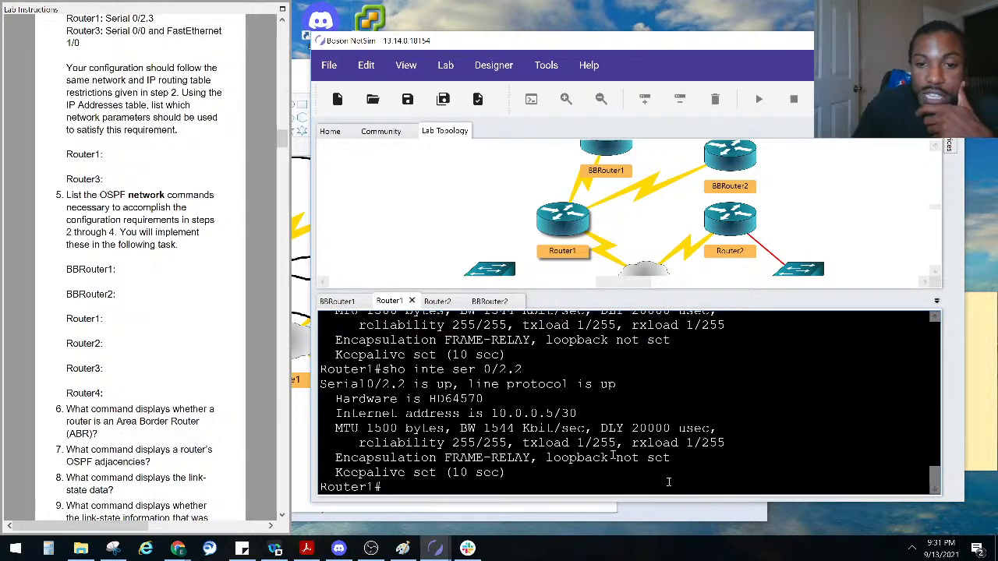
left_click_drag(577, 412, 485, 413)
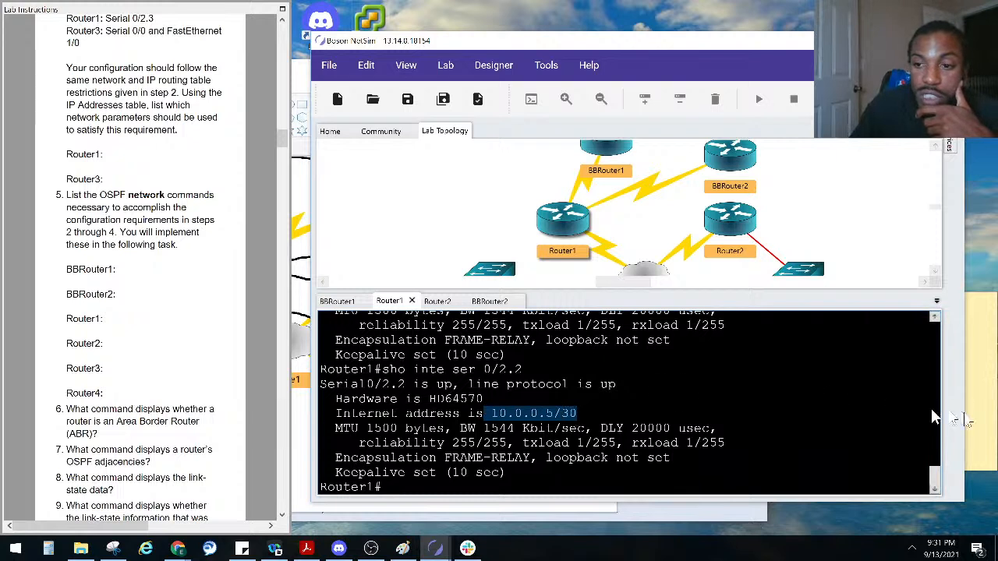
left_click(555, 414)
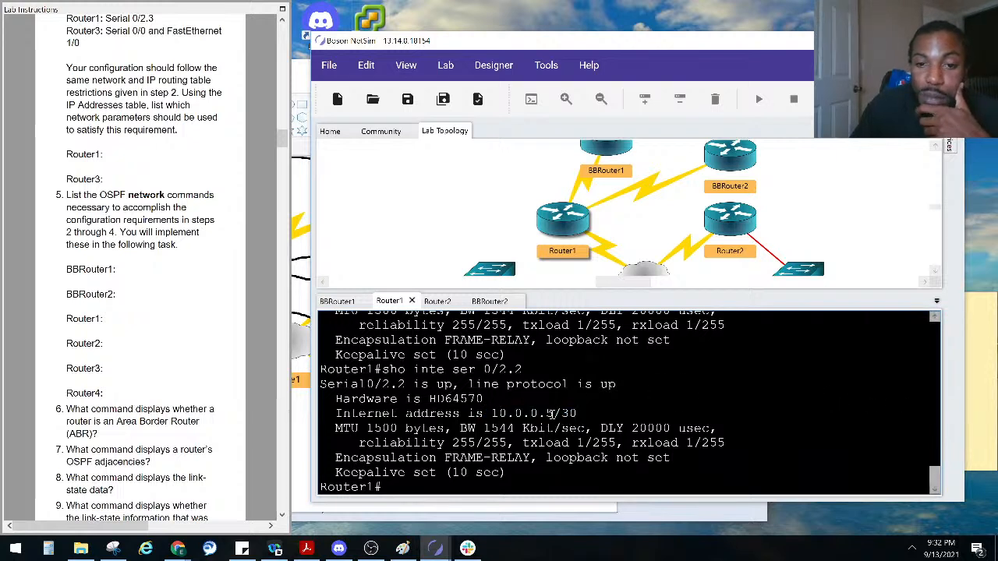
left_click_drag(555, 413, 493, 413)
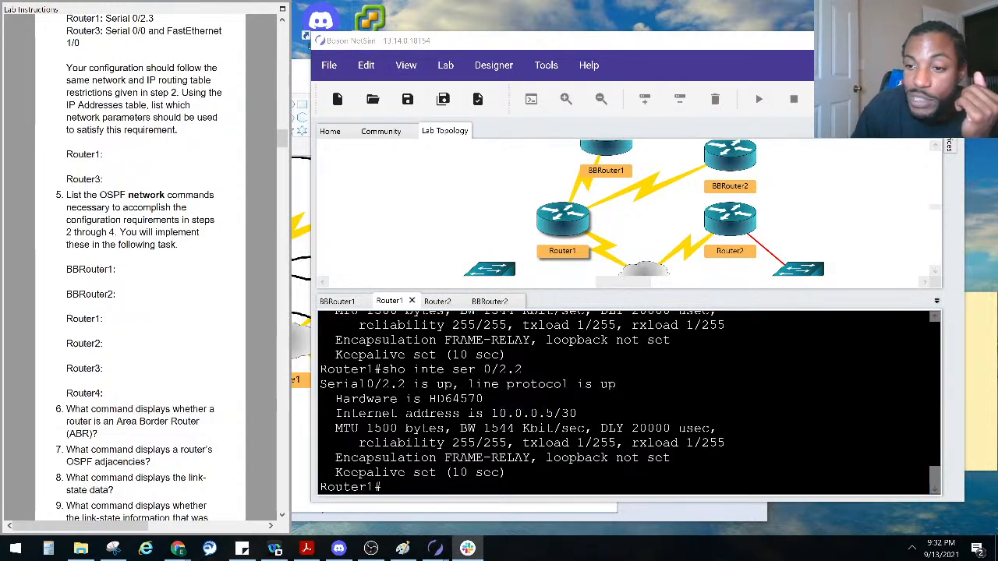
Add 10.0.0.4 0.0.0.3 area 1 as R1's next network in the sticky note and start a new line below it
left_click(985, 401)
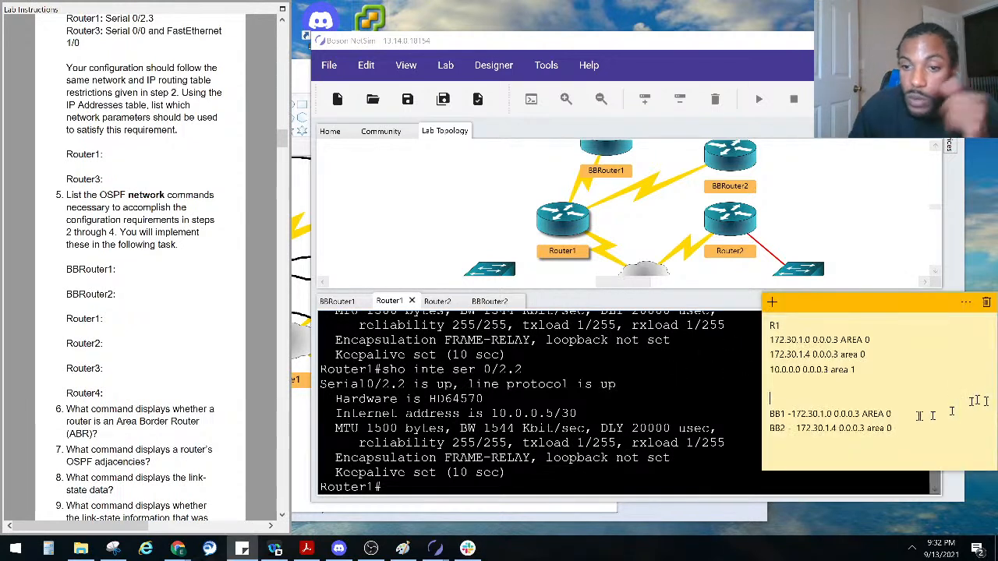
left_click(919, 428)
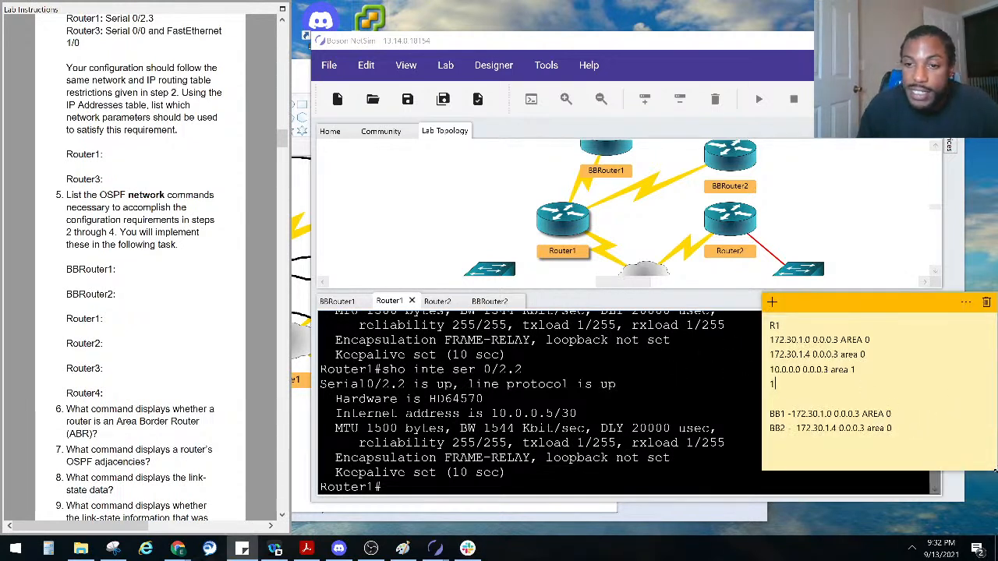
type("0.0.0")
type("4 0.0.0.3")
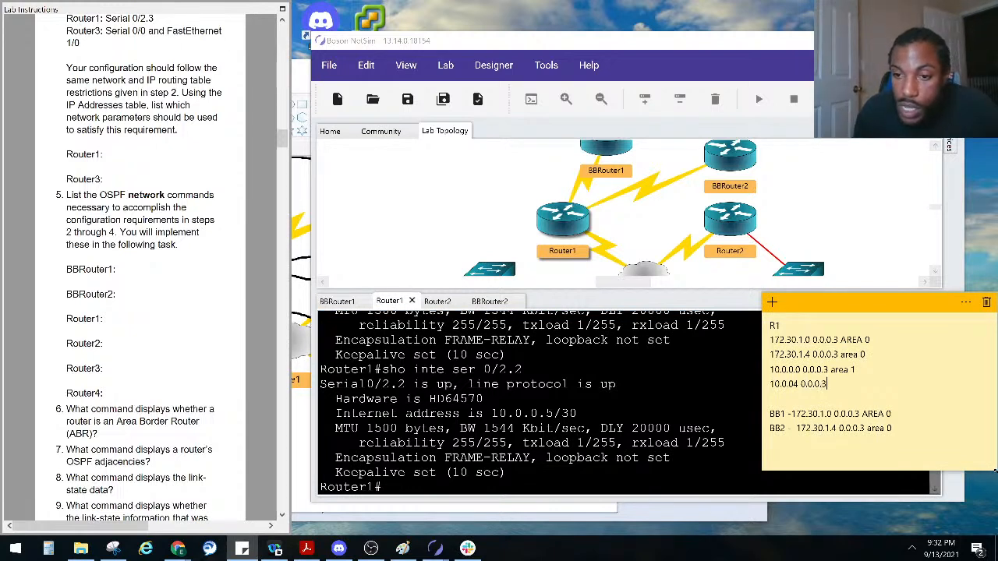
type(" area 1")
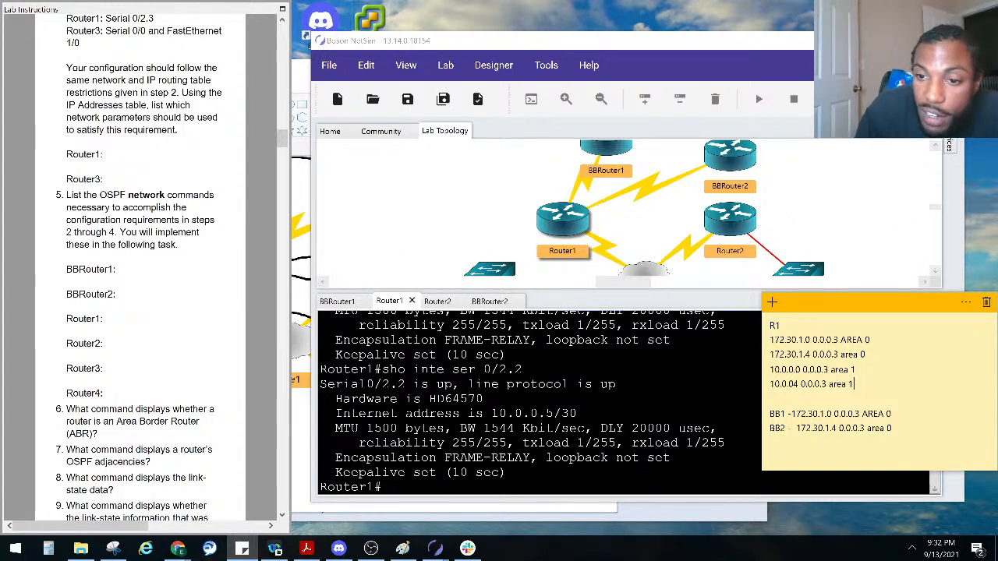
left_click(789, 385)
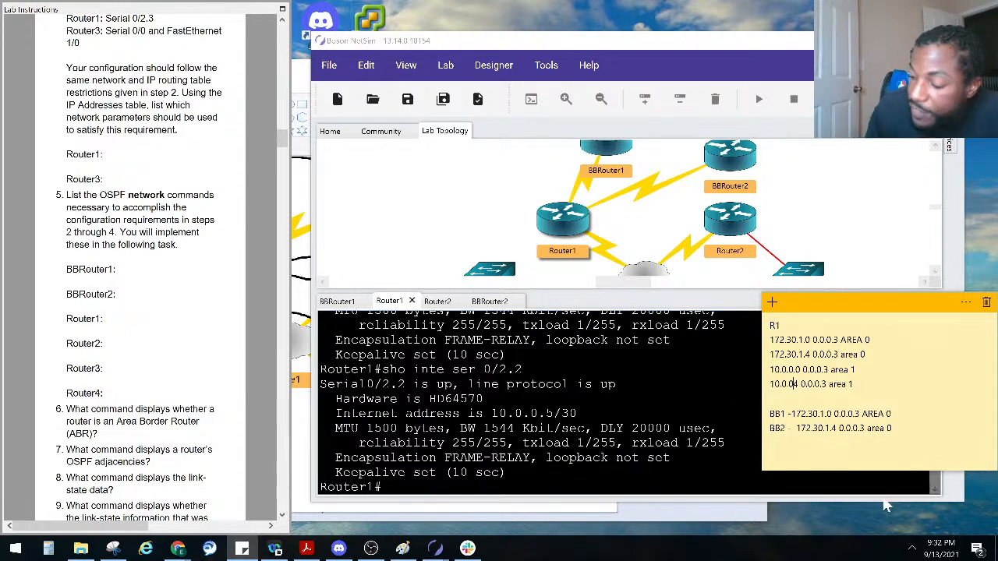
type(".")
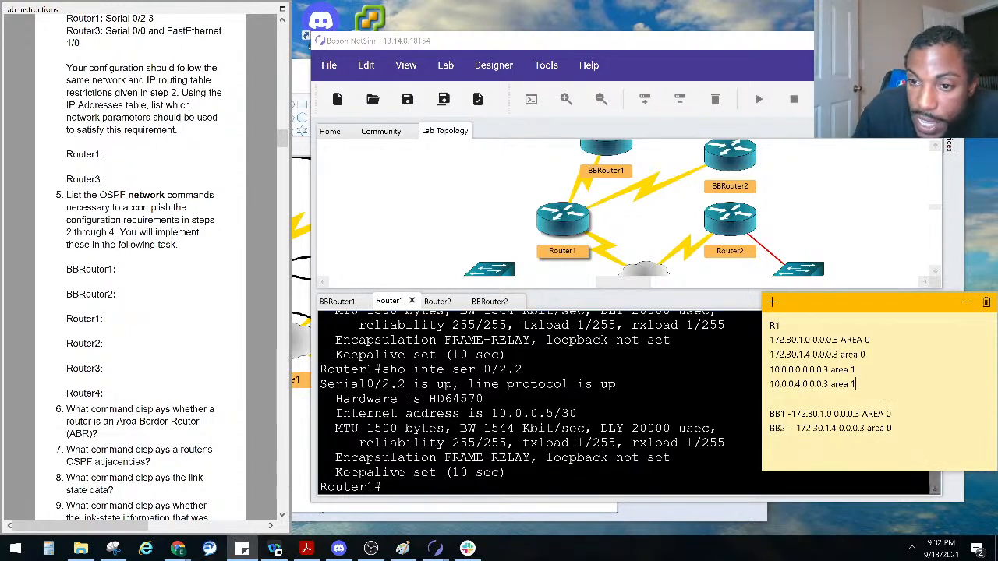
key("Return")
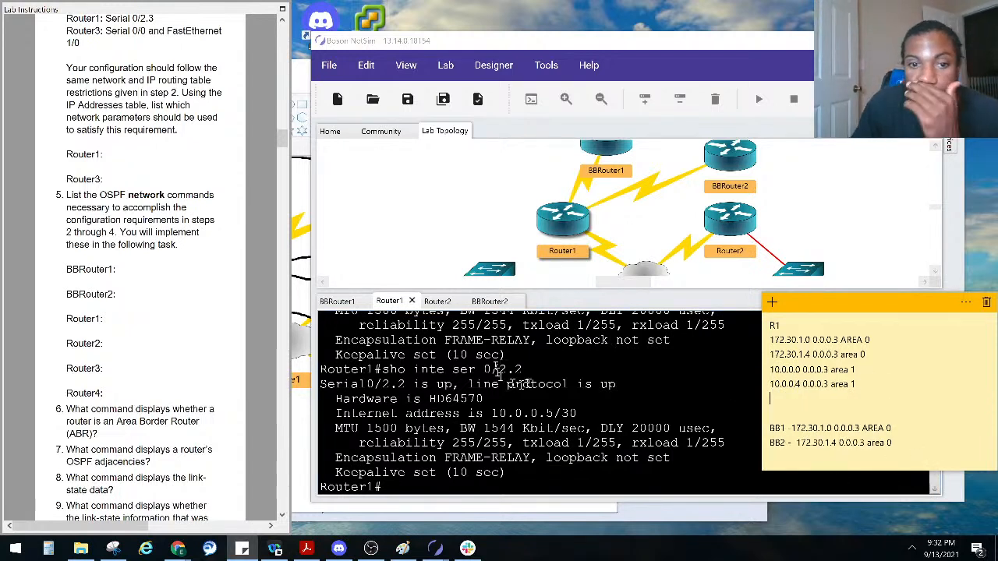
Return to Router1's NetSim console, run sho inte ser 0/2.3 and check the subinterface's IP address
left_click(459, 413)
key("Up")
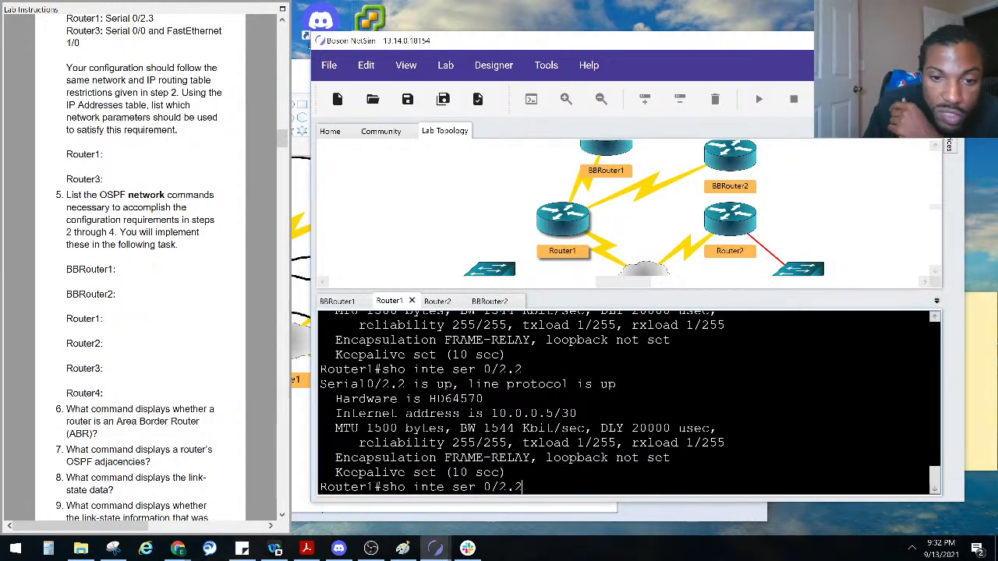
type("3")
key("Return")
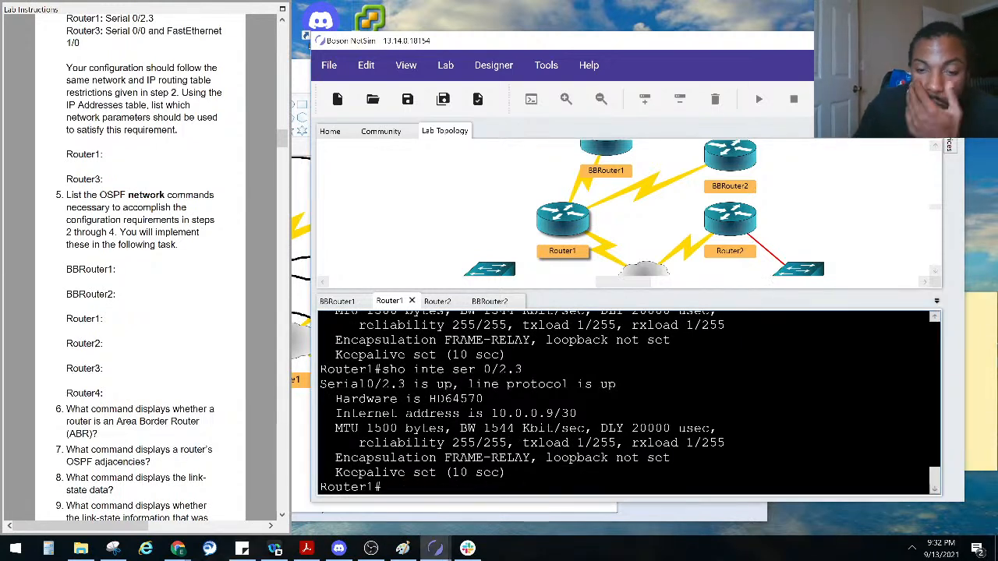
left_click_drag(554, 413, 490, 413)
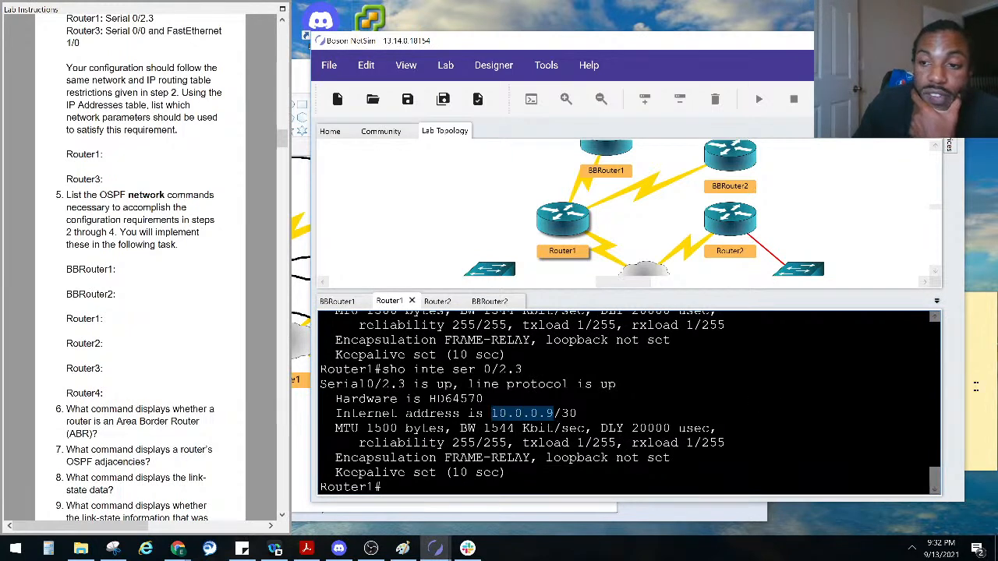
Add 10.0.0.8 0.0.0.3 area 1 as R1's next network in the sticky note
left_click(976, 399)
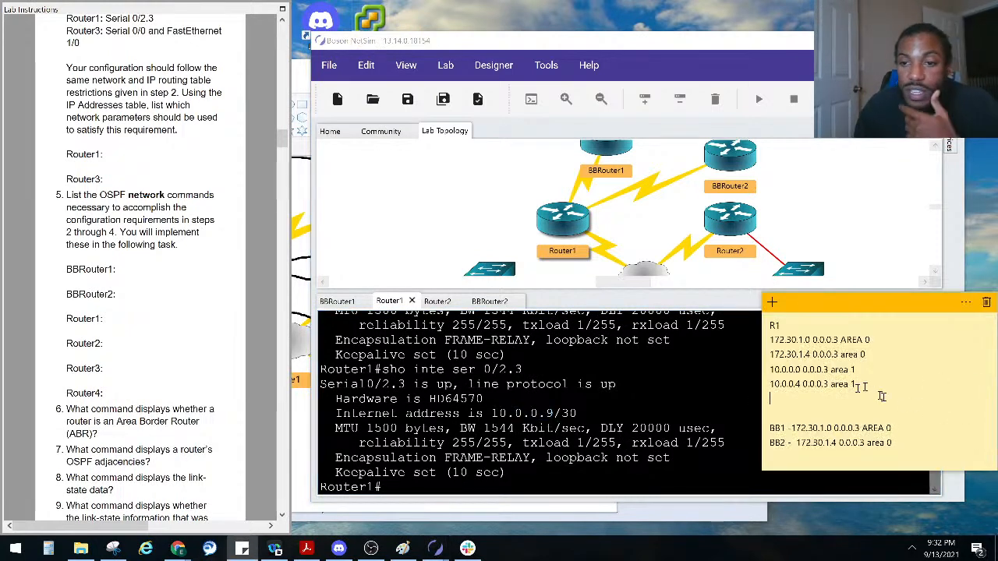
type("10.0.0.8")
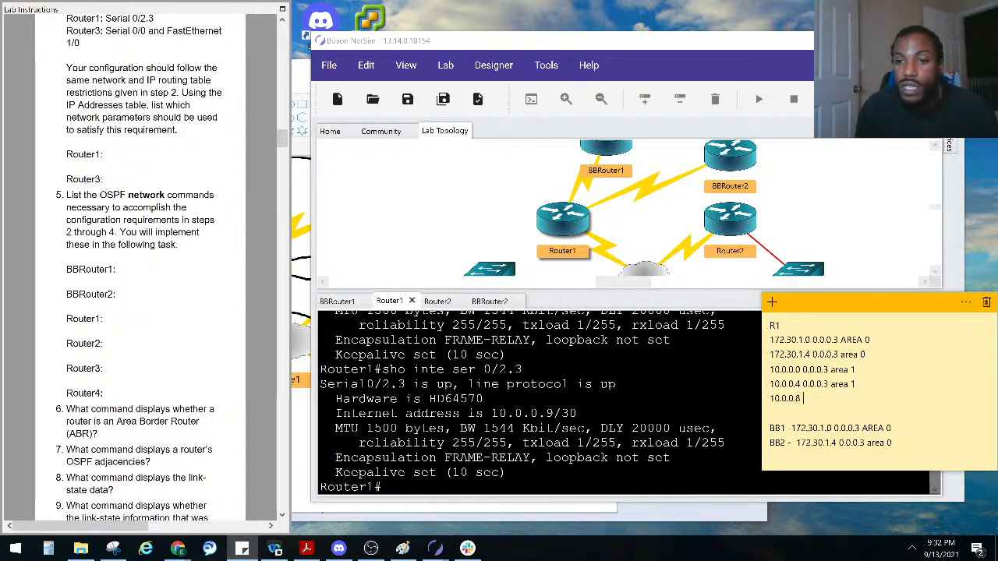
type(" 0.0.0.")
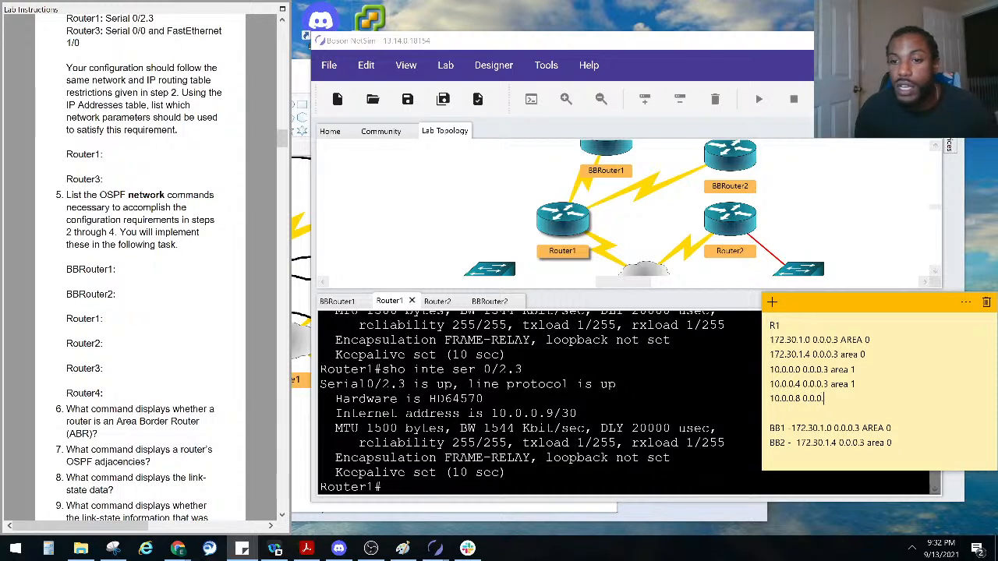
type("3 area")
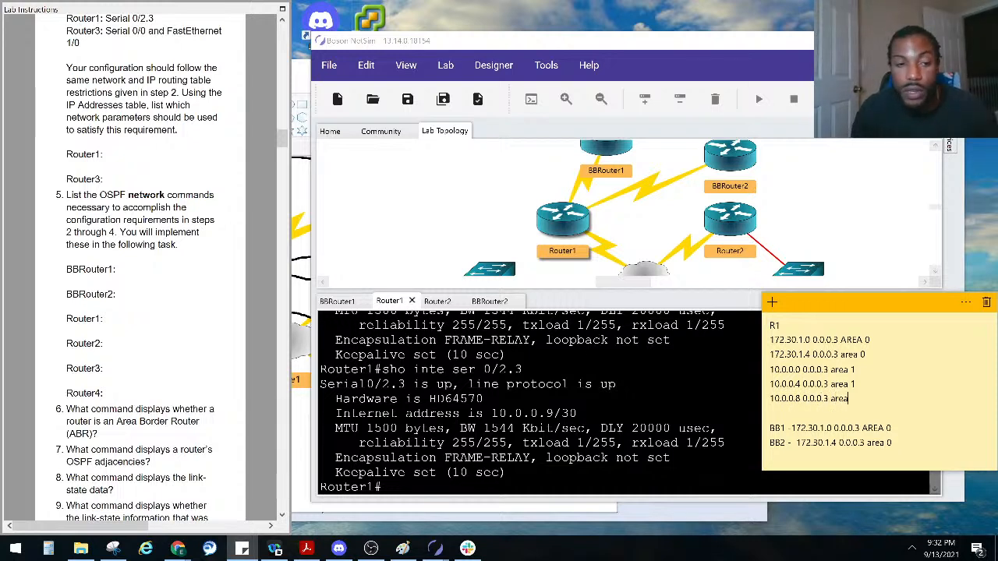
type(" 1")
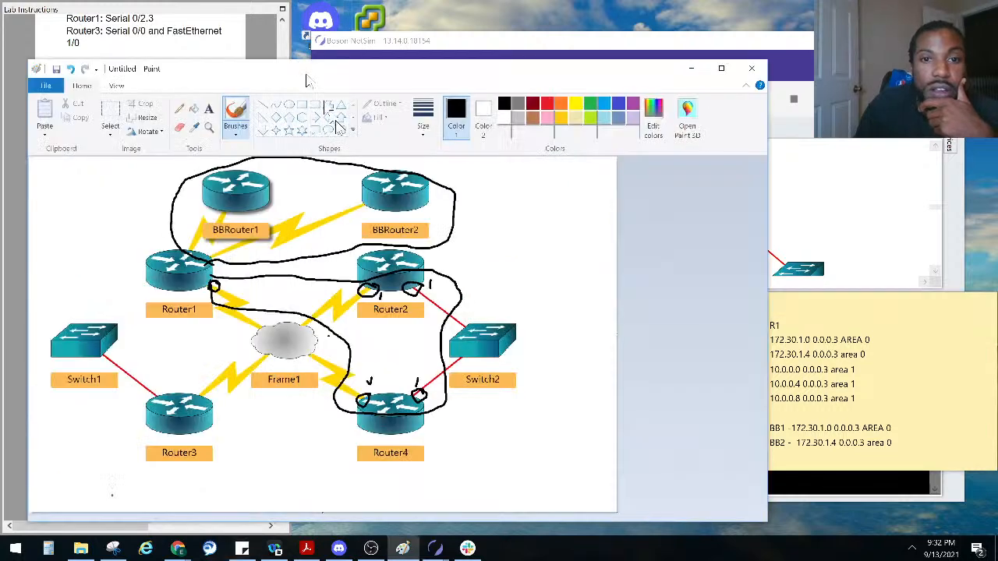
In the Paint diagram, circle Router1's Frame1-facing port again and label the two outlined areas 1 and 0, then return to the sticky note
left_click(304, 81)
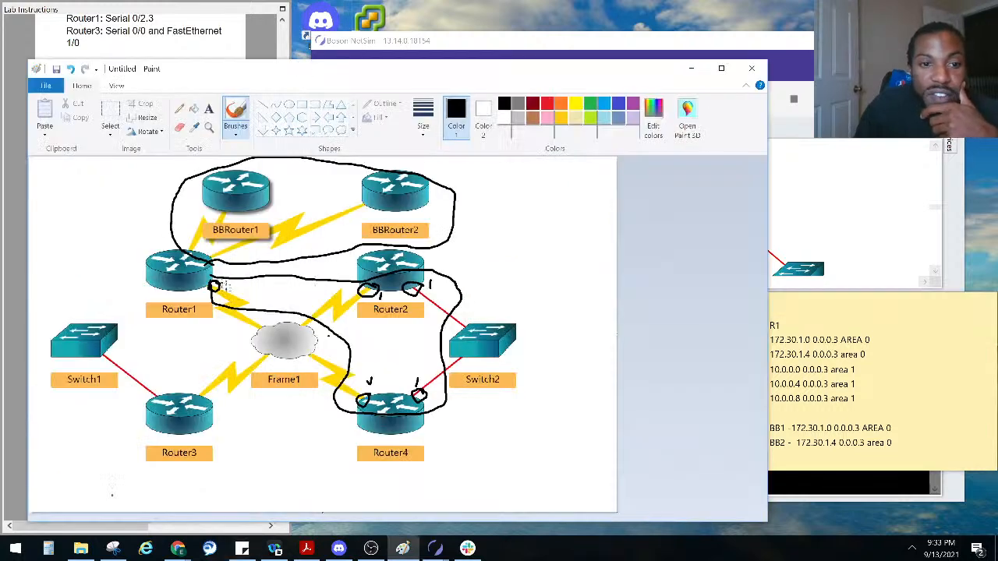
mouse_move(208, 287)
left_mouse_down()
mouse_move(225, 293)
mouse_move(212, 277)
left_mouse_up()
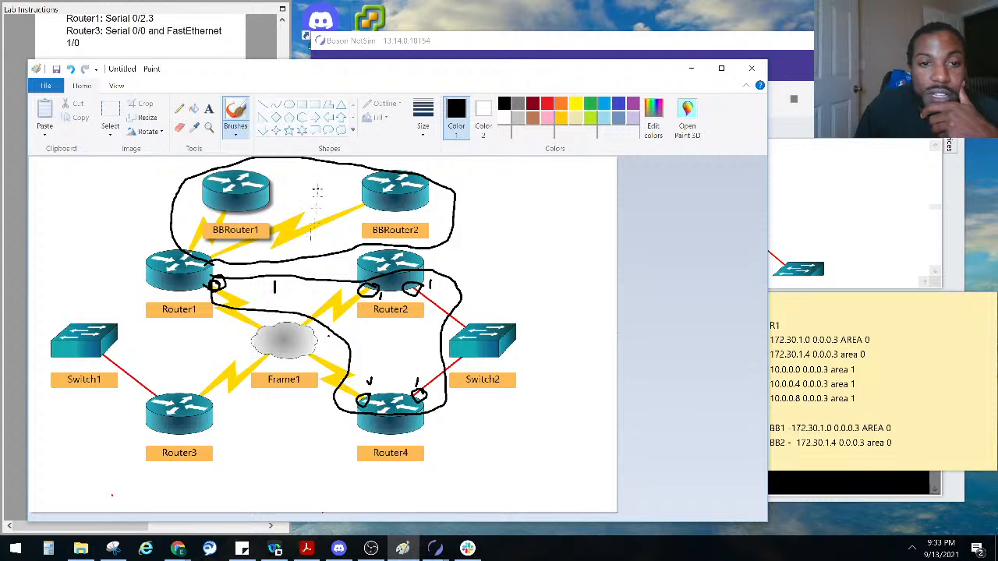
mouse_move(311, 175)
left_mouse_down()
mouse_move(313, 188)
mouse_move(327, 177)
mouse_move(308, 173)
left_mouse_up()
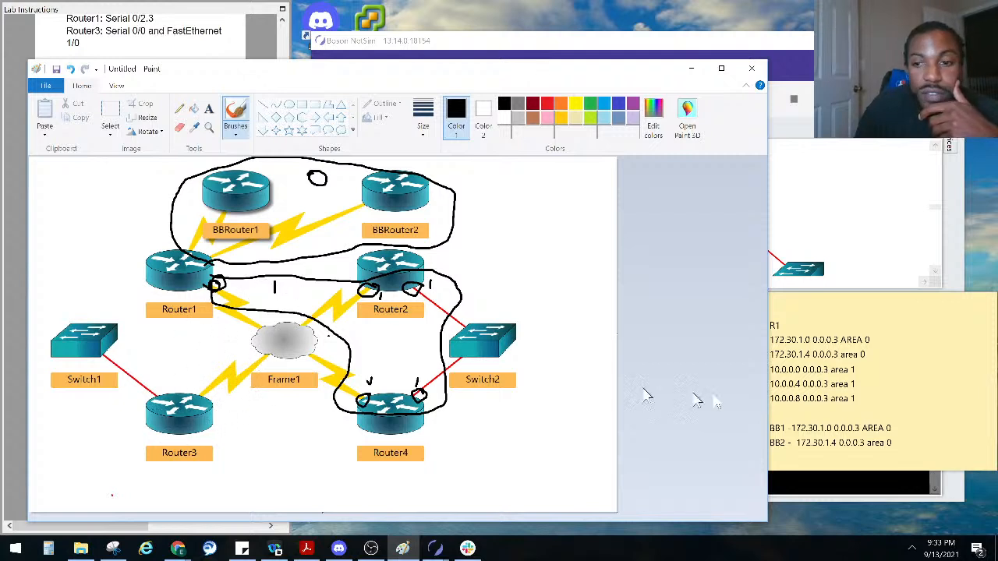
left_click(847, 404)
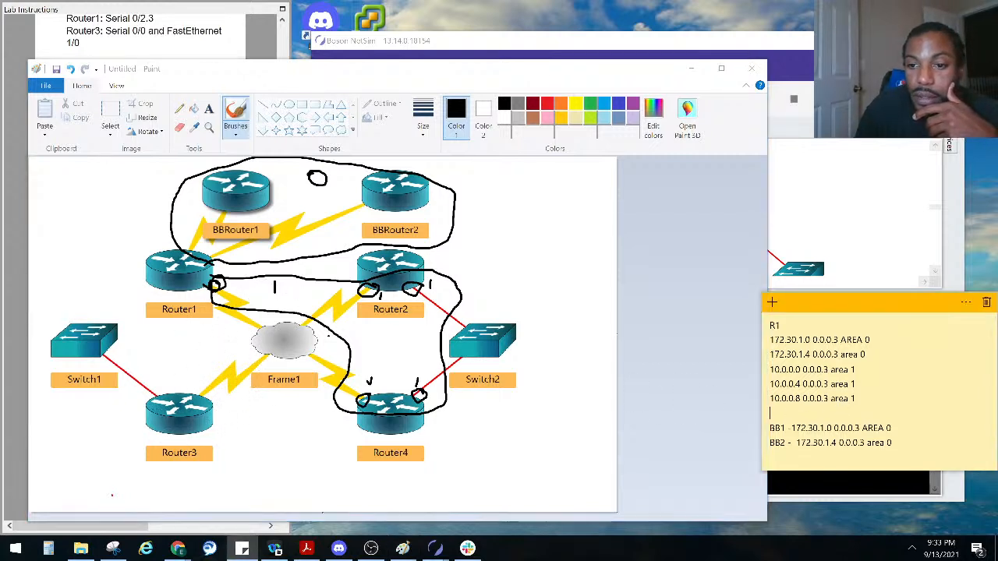
Switch to the NetSim lab instructions and review Task 2 steps 2 to 5 on the interfaces and networks for each OSPF area
left_click(551, 50)
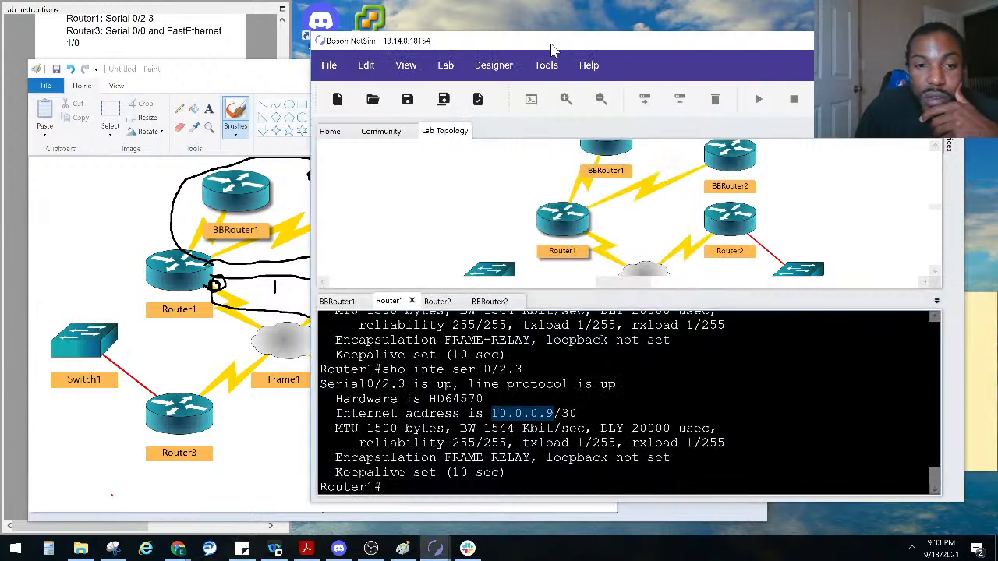
left_click(180, 14)
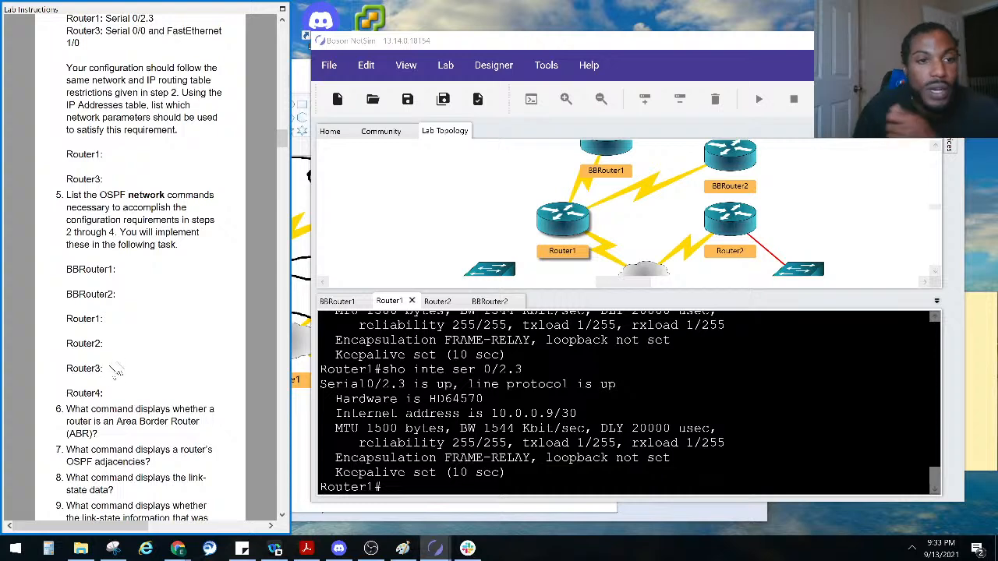
scroll(112, 287, "up", 3)
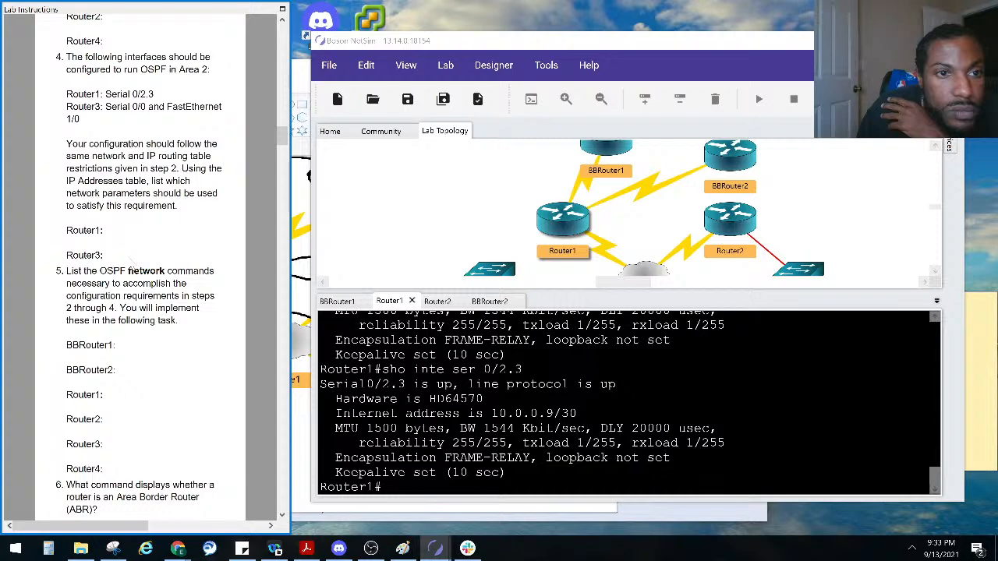
scroll(129, 269, "up", 6)
scroll(128, 257, "up", 6)
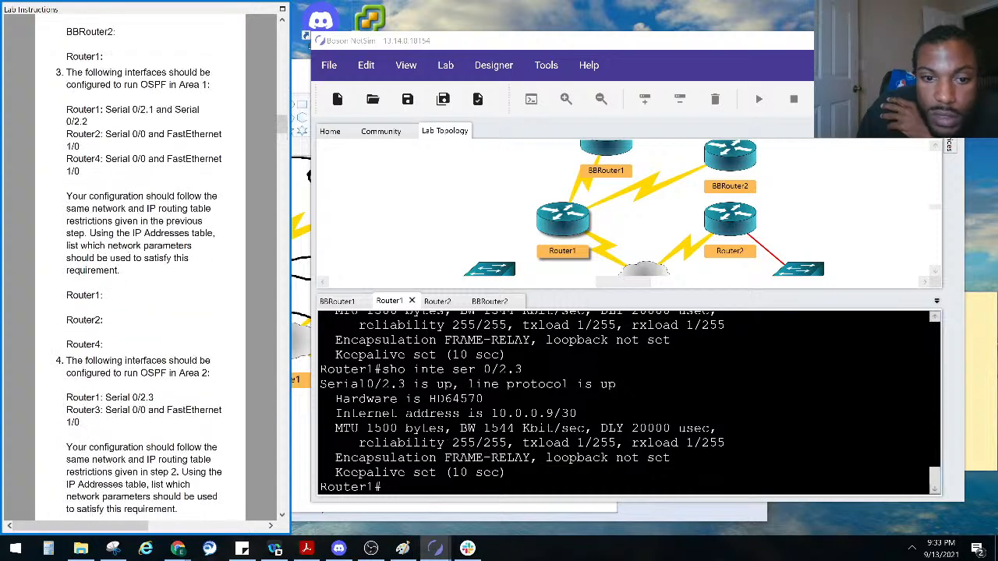
scroll(490, 446, "up", 1)
scroll(109, 192, "up", 3)
scroll(110, 190, "up", 9)
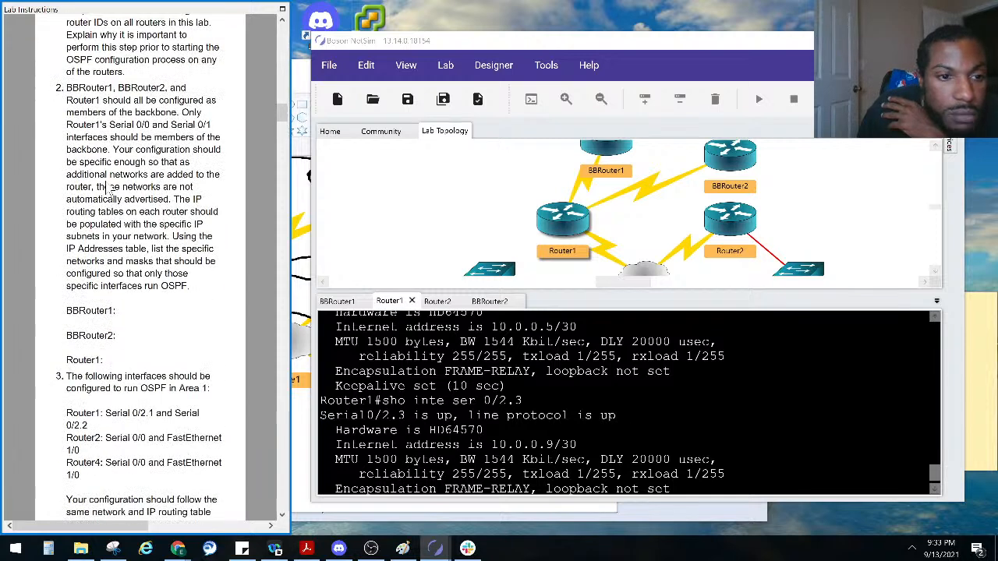
scroll(109, 185, "down", 3)
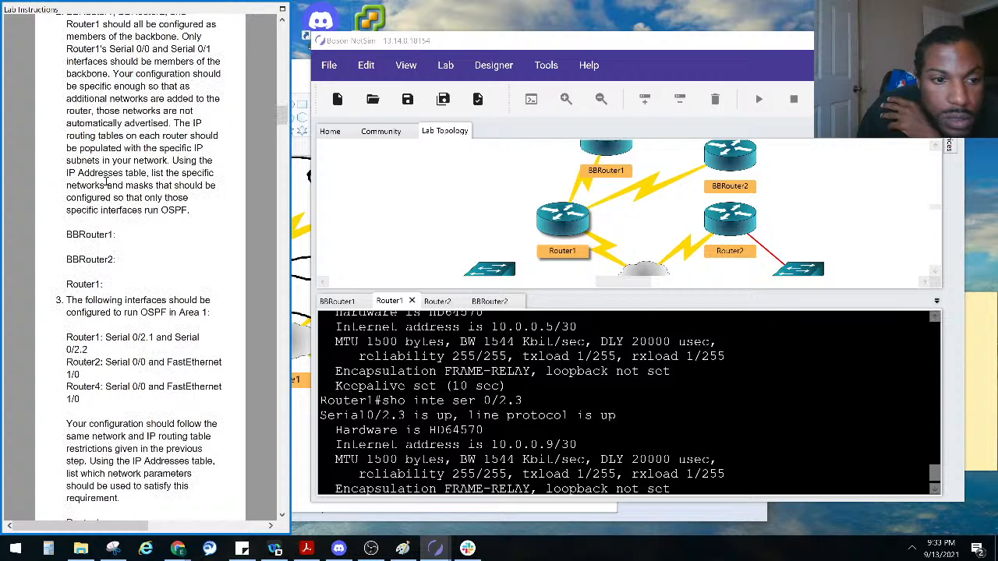
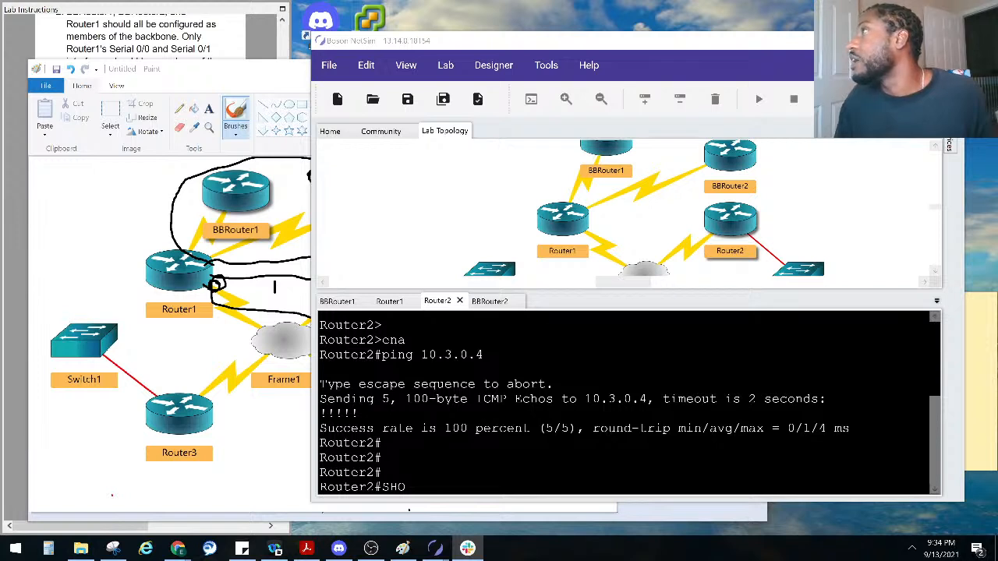
Run SHO PROTOC in Router2's NetSim console and check Serial0/0's IP address
key("alt+Tab")
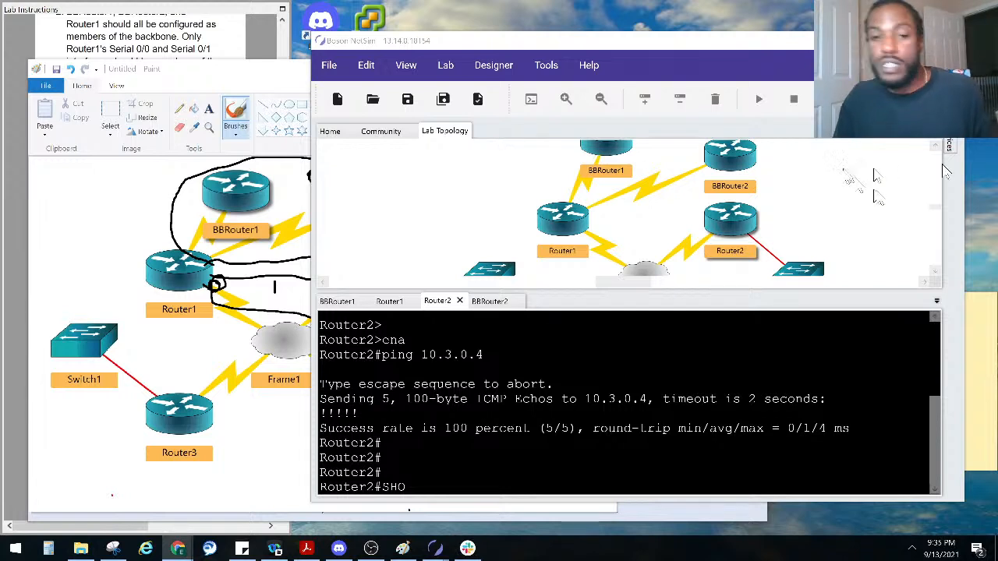
type("PROTO")
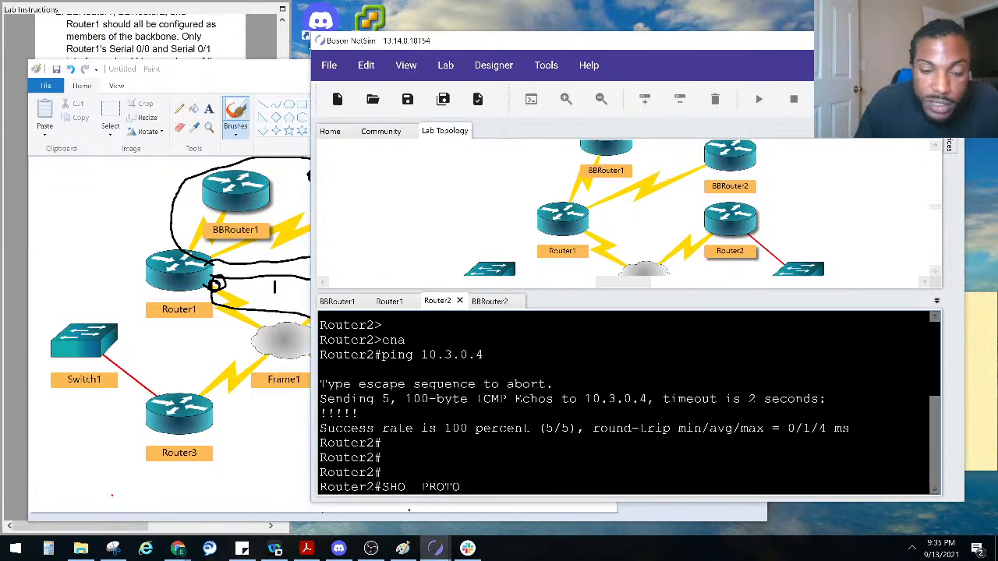
type("C")
key("Return")
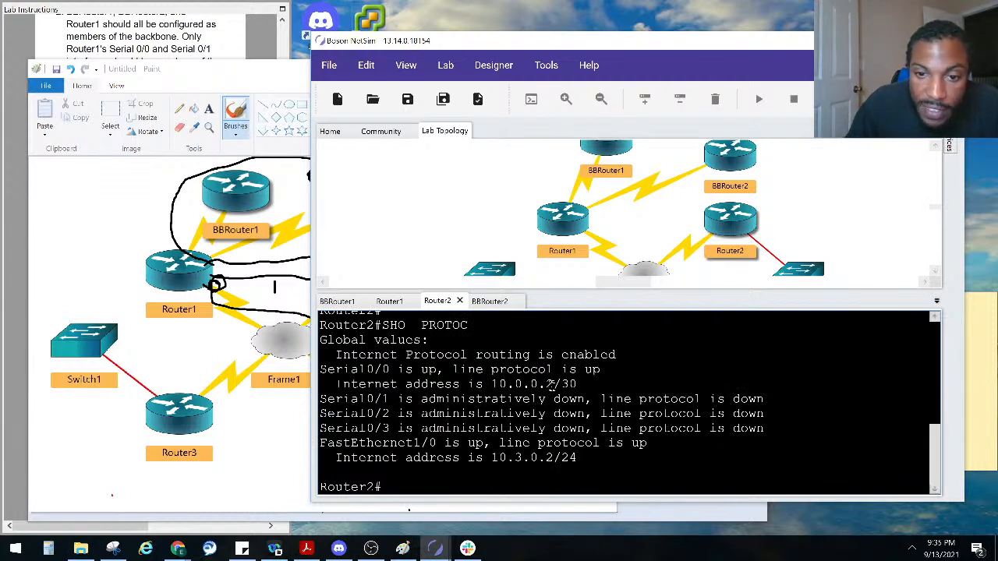
left_click_drag(555, 384, 491, 383)
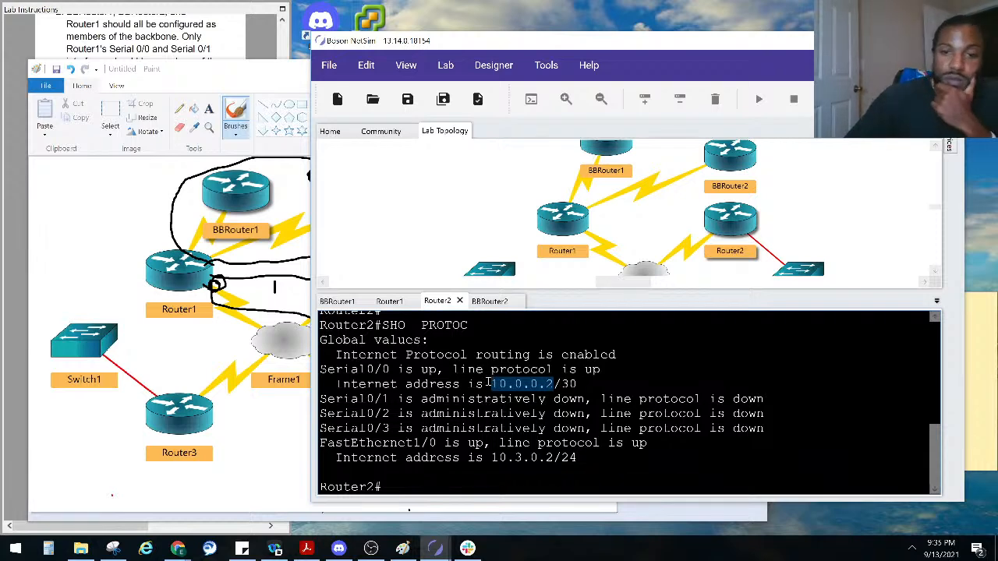
left_click_drag(488, 383, 483, 383)
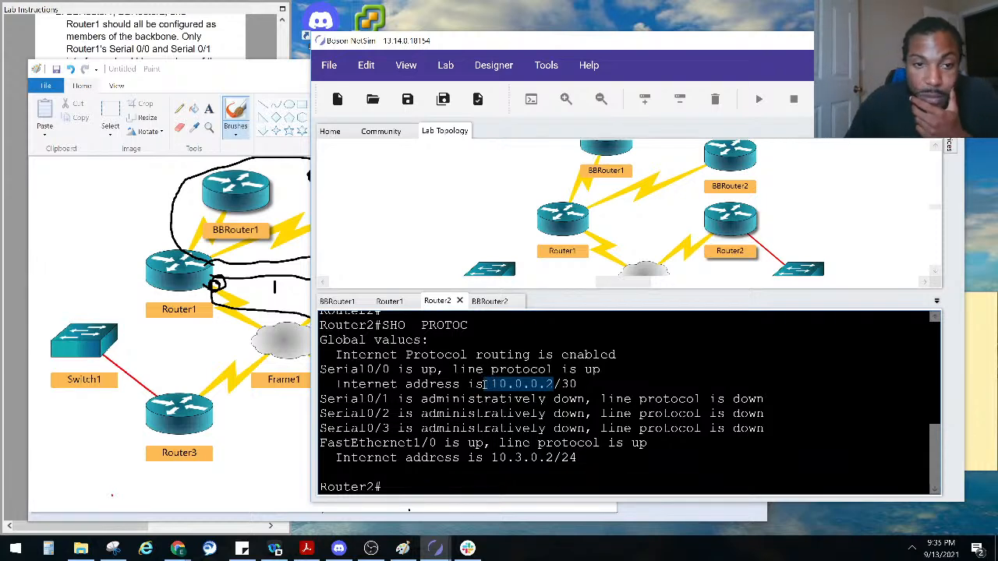
Re-circle Router2's two ports in the Paint diagram and recheck Serial0/0's address in Router2's NetSim console
left_click(226, 406)
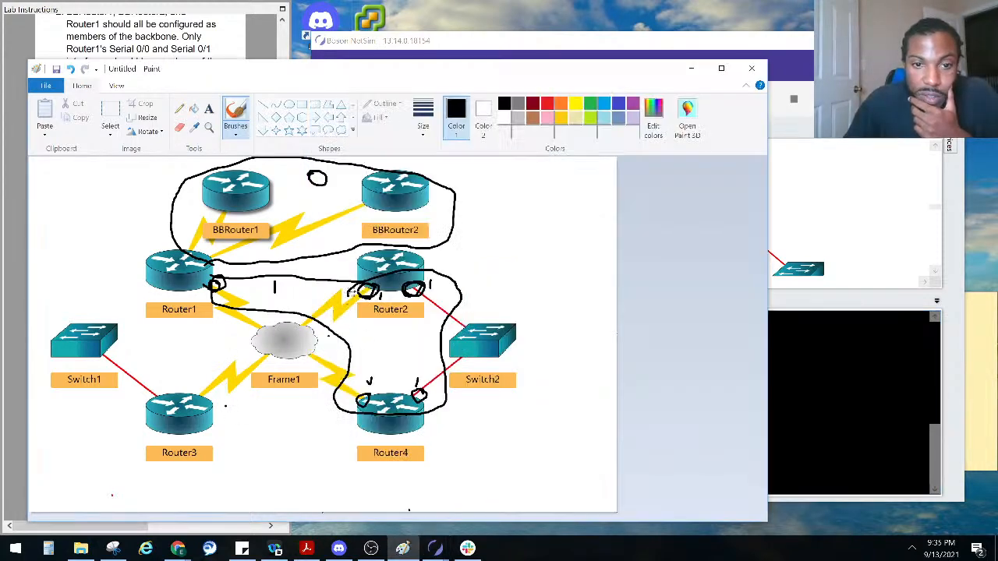
left_click(858, 345)
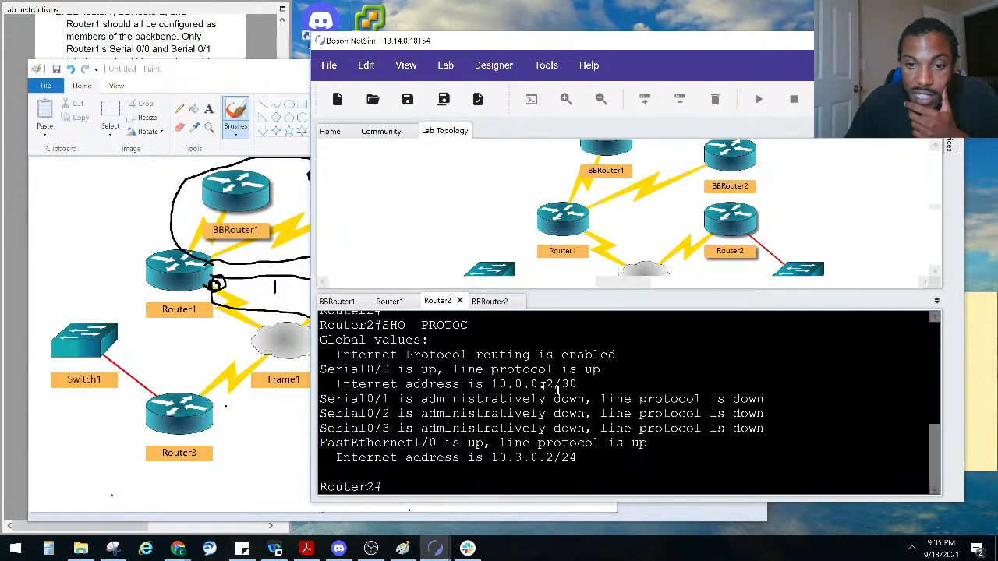
left_click_drag(556, 385, 484, 385)
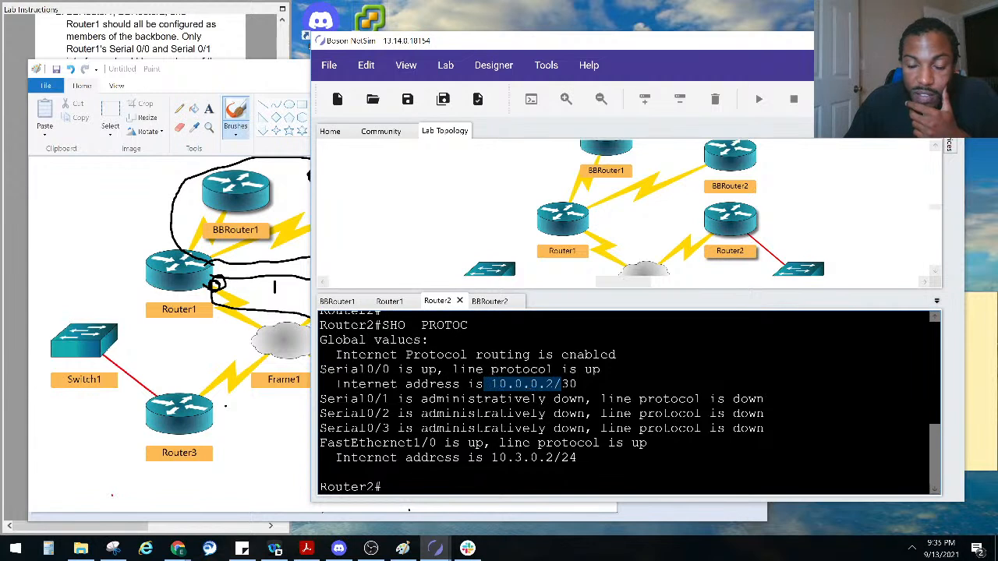
Add an R2 heading to the sticky note with 10.0.0.0 0.0.0.3 area 1 as its first network
left_click(978, 442)
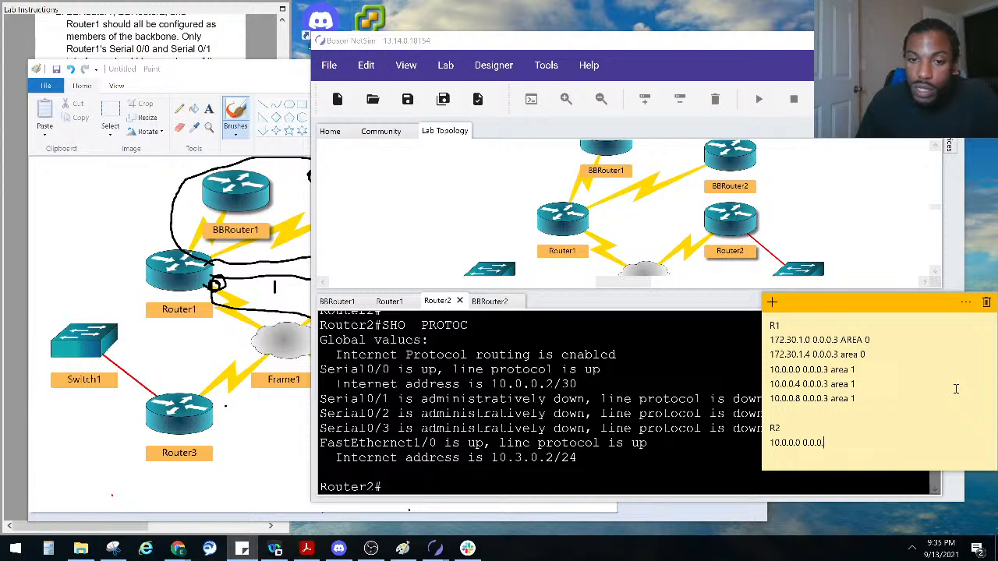
type("ARE")
key("Caps_Lock")
key("BackSpace")
key("BackSpace")
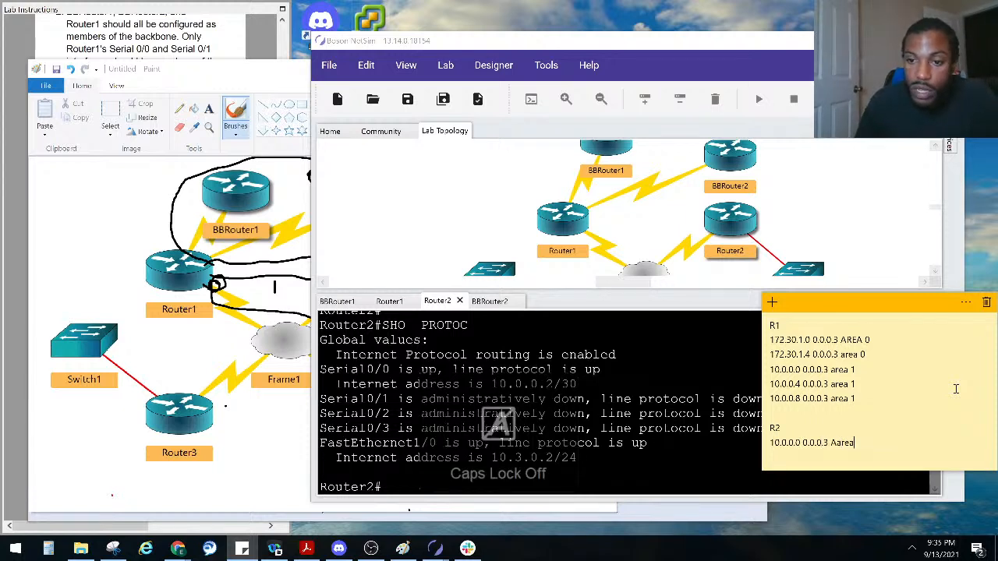
type("area")
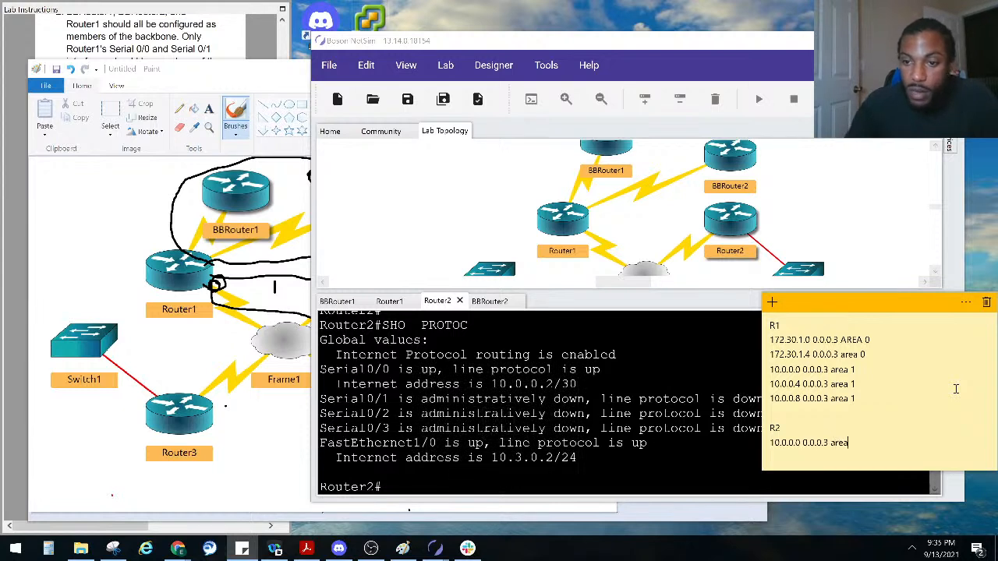
left_click_drag(875, 370, 721, 367)
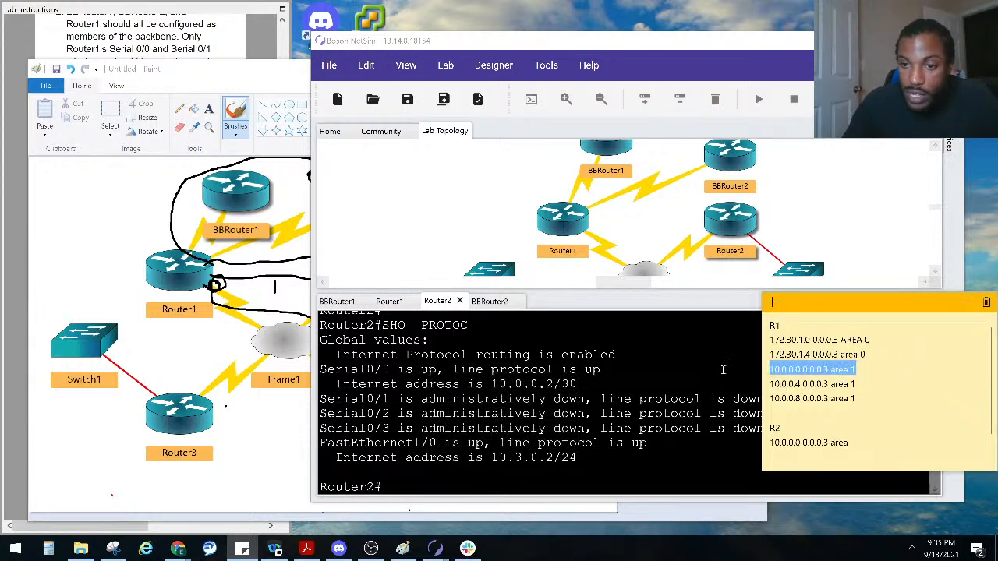
left_click(882, 446)
type("1")
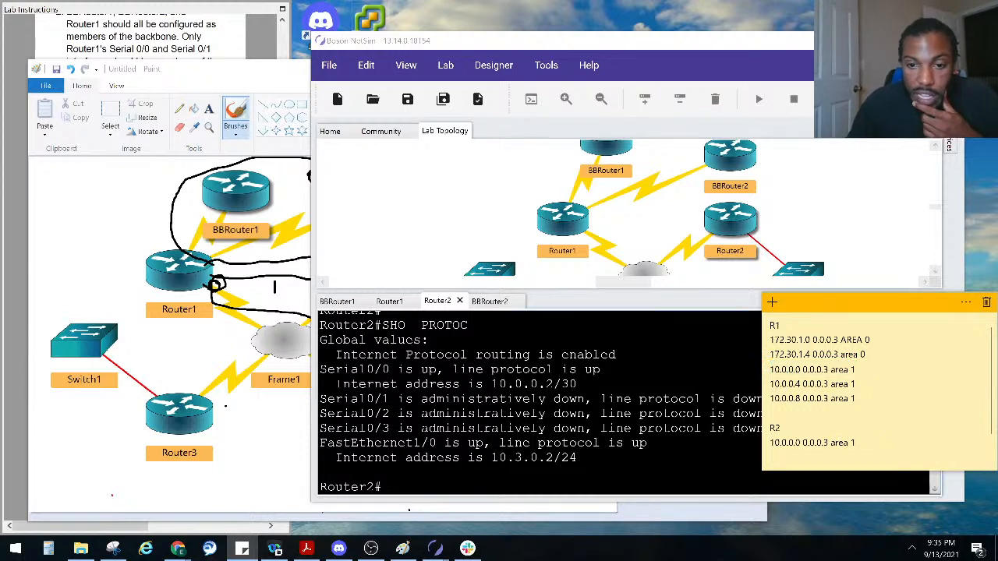
Return to Router2's NetSim console and check FastEthernet1/0's IP address and network portion
left_click(549, 417)
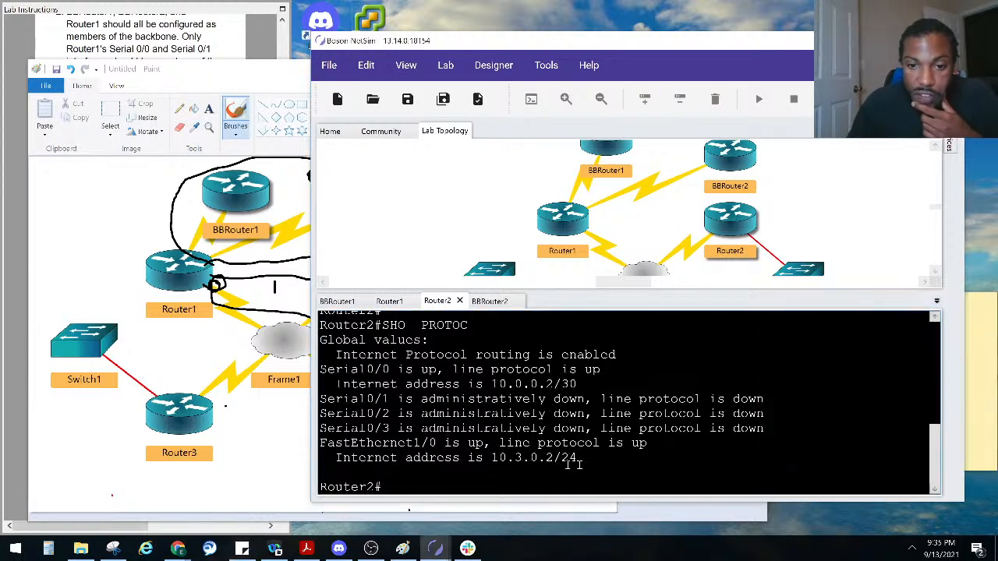
left_click_drag(558, 458, 492, 457)
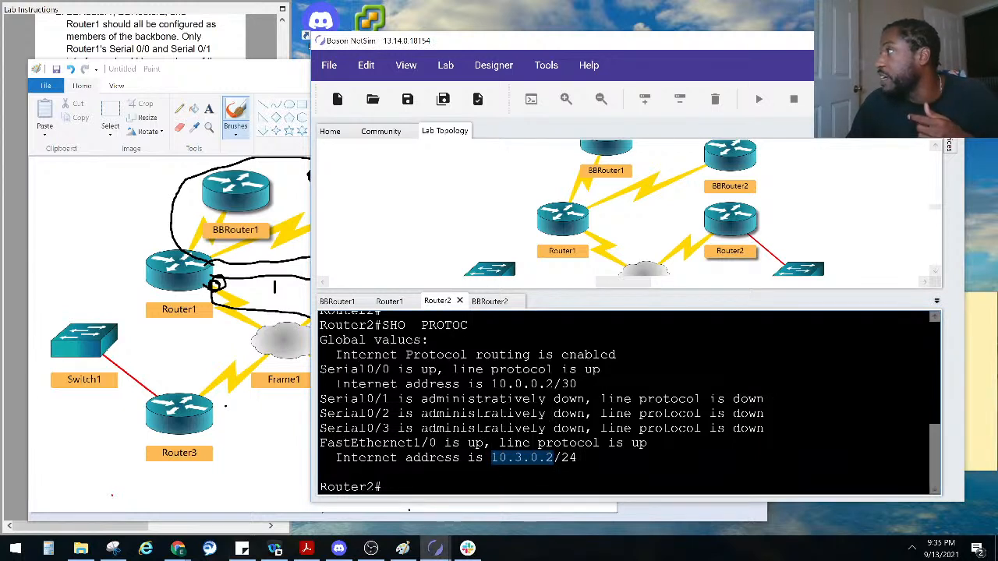
key("alt+Tab")
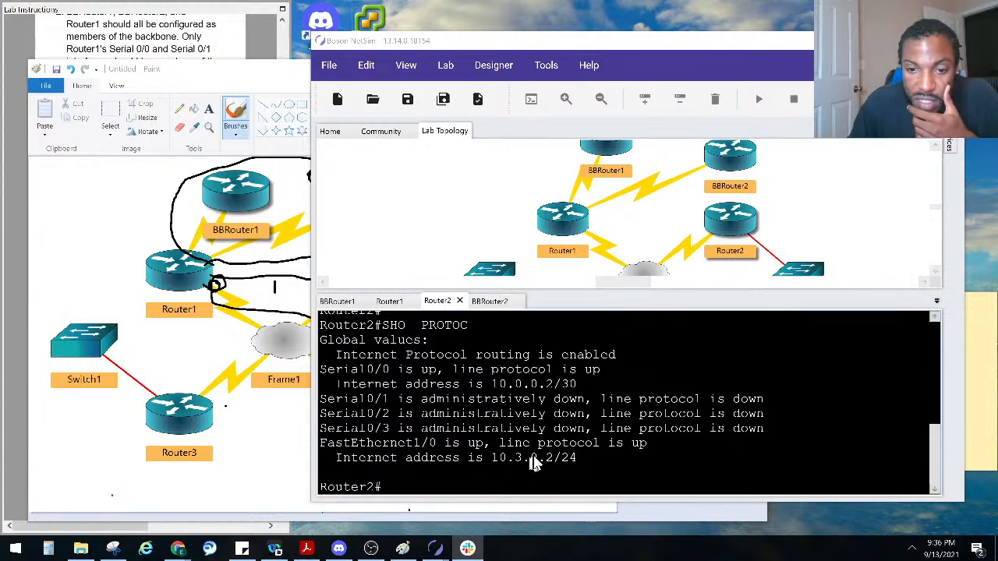
left_click_drag(538, 460, 491, 460)
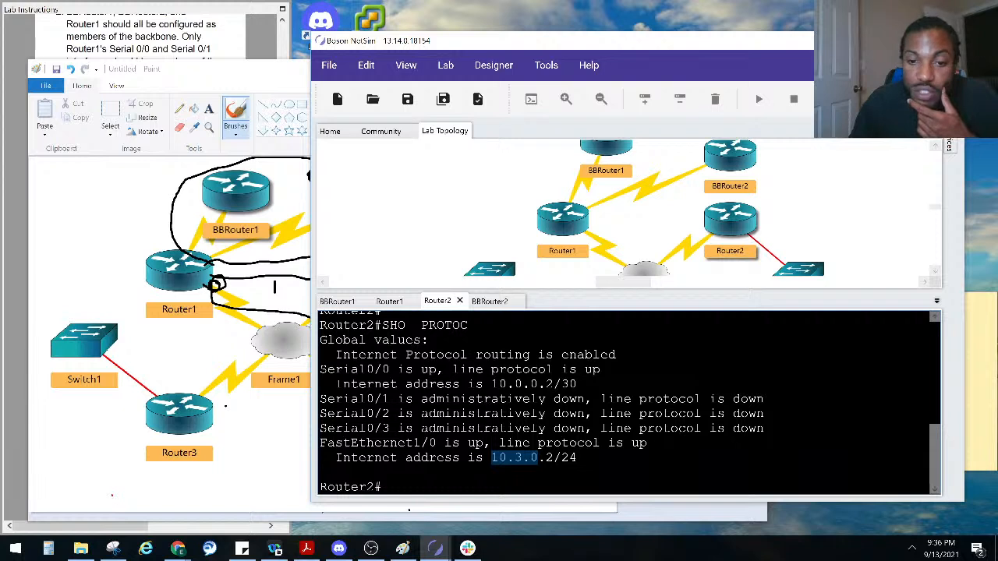
Add 10.3.0.0 0.0.0.255 area 1 as R2's second network in the sticky note
left_click(984, 428)
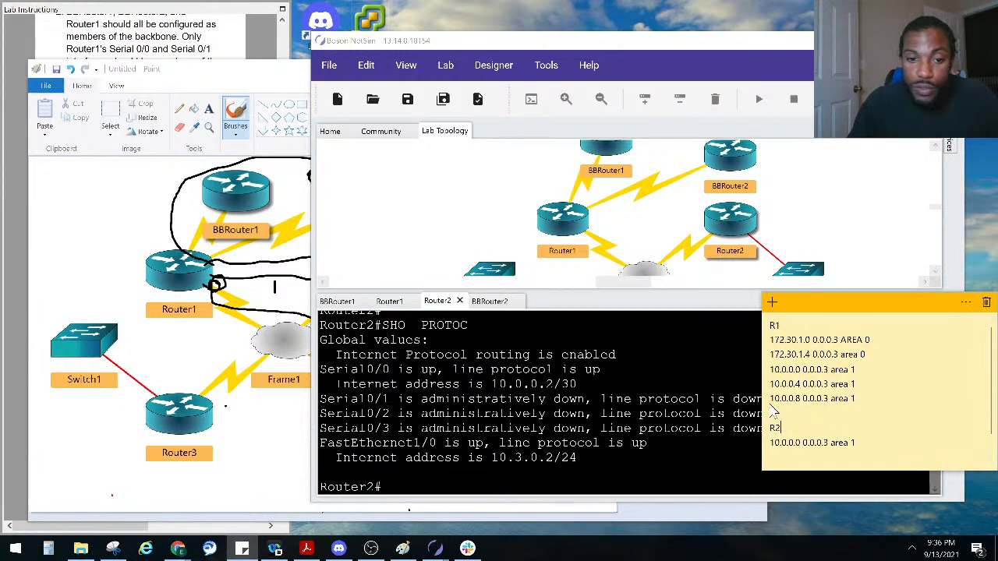
left_click(907, 445)
key("Return")
type("10.3.0.0 0.0.0")
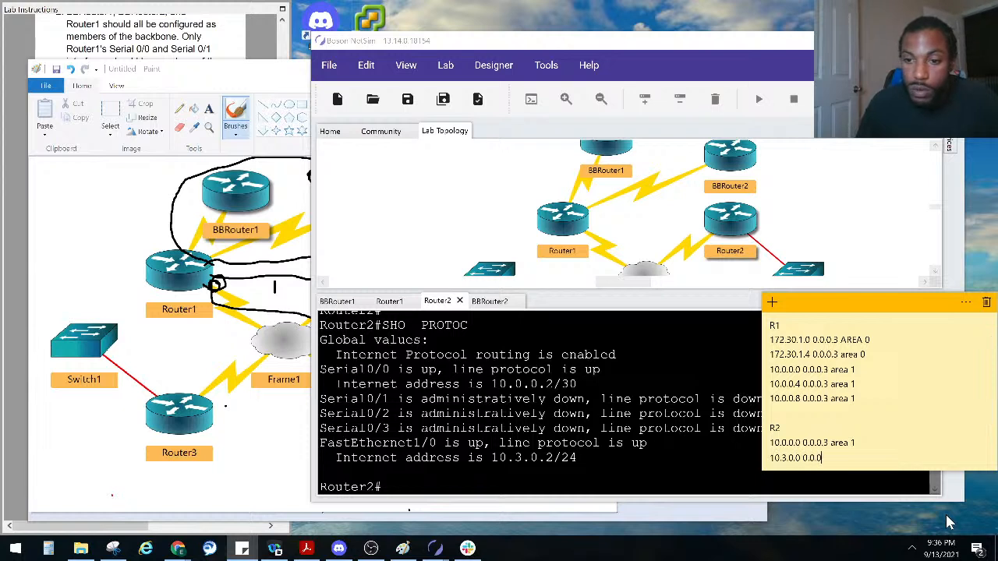
type(".255 ")
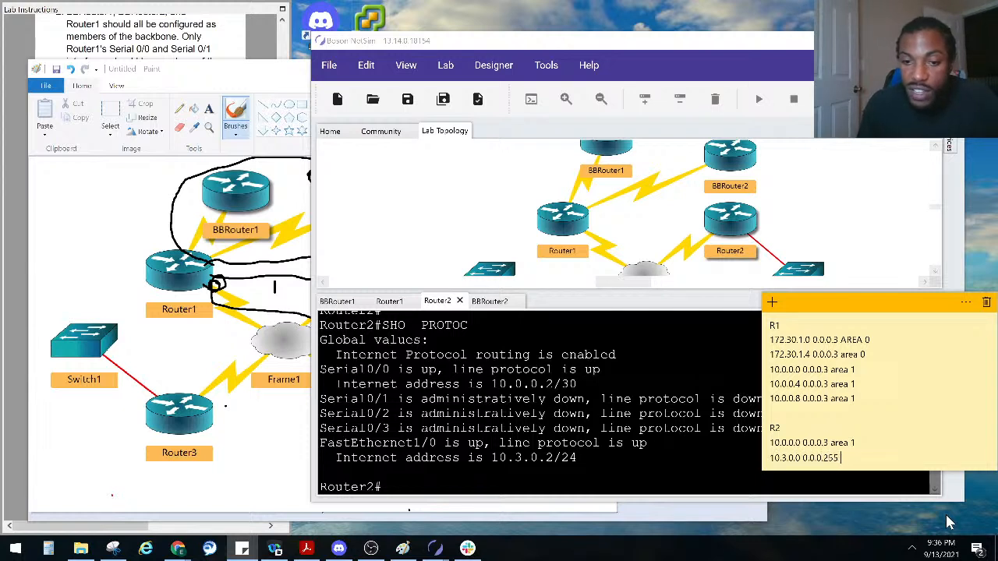
type("area 1")
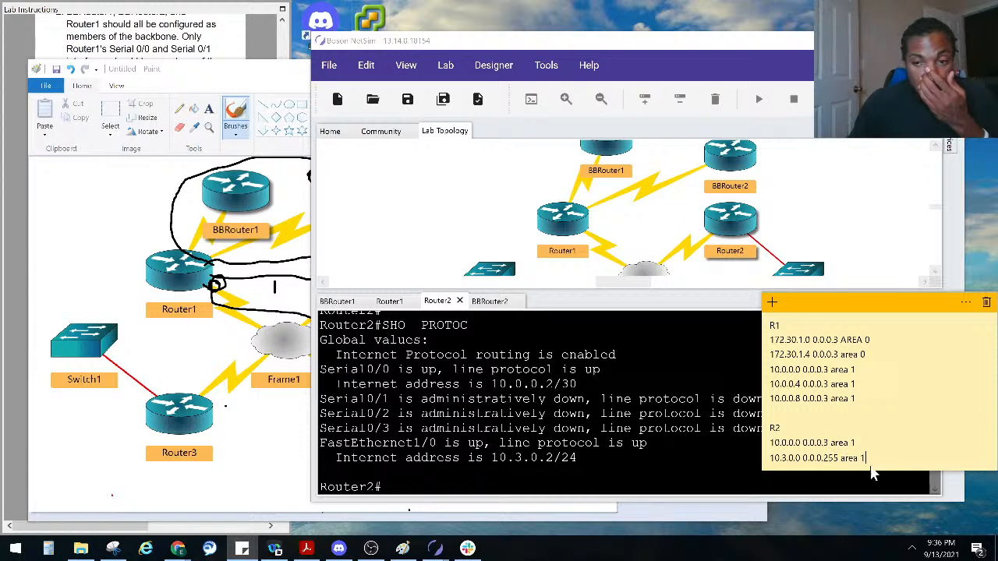
scroll(884, 418, "down", 1)
Recheck the Serial0/0 and FastEthernet1/0 addresses in Router2's NetSim console
left_click(489, 421)
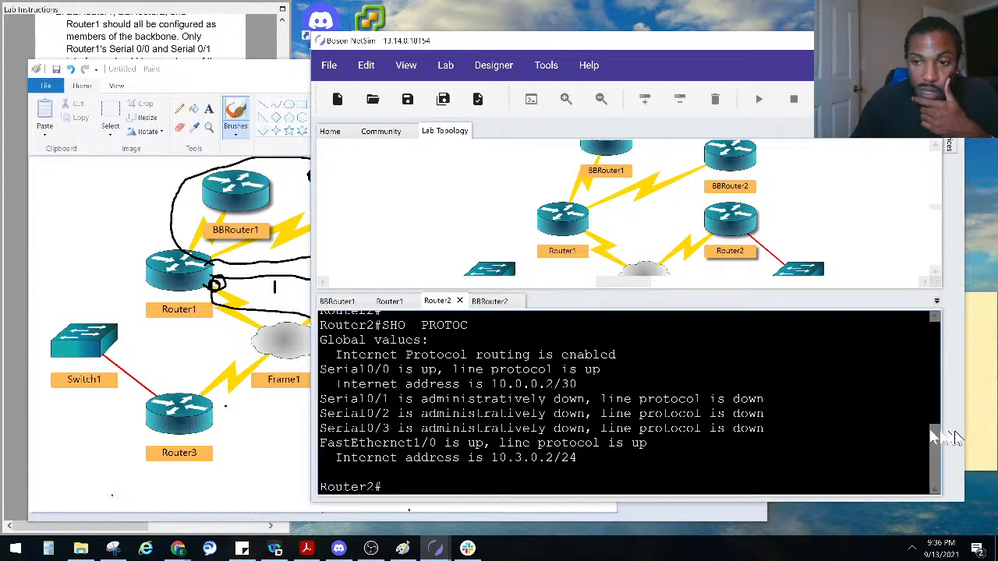
left_click_drag(578, 384, 493, 385)
left_click_drag(577, 458, 475, 458)
Outline Router4 and mark its two ports again in the Paint diagram
left_click(273, 426)
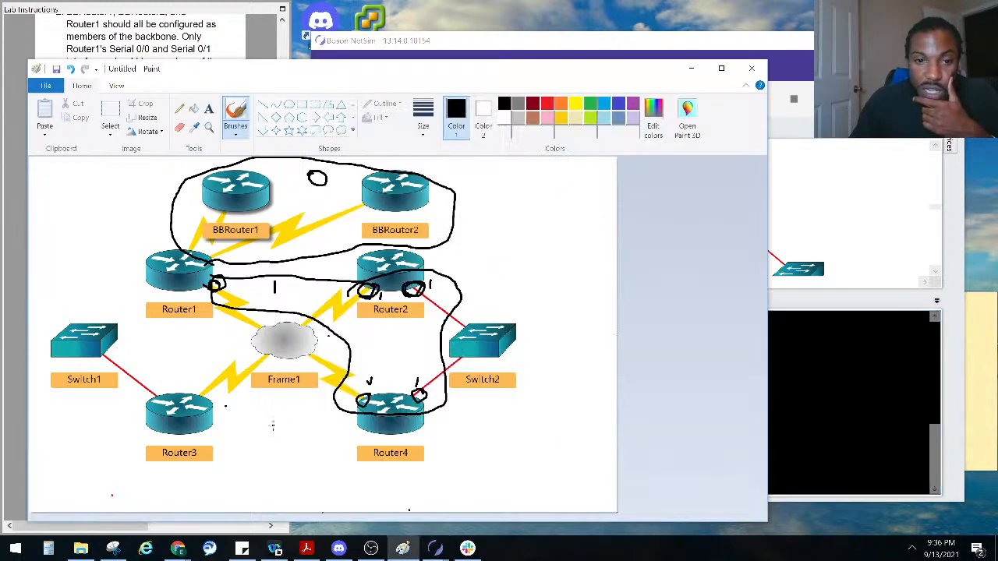
mouse_move(360, 431)
left_mouse_down()
mouse_move(425, 369)
mouse_move(337, 431)
mouse_move(359, 430)
left_mouse_up()
mouse_move(370, 395)
left_mouse_down()
mouse_move(354, 403)
mouse_move(426, 405)
mouse_move(409, 400)
mouse_move(428, 395)
left_mouse_up()
Switch to NetSim and open Router4's console from the lab topology
left_click(858, 175)
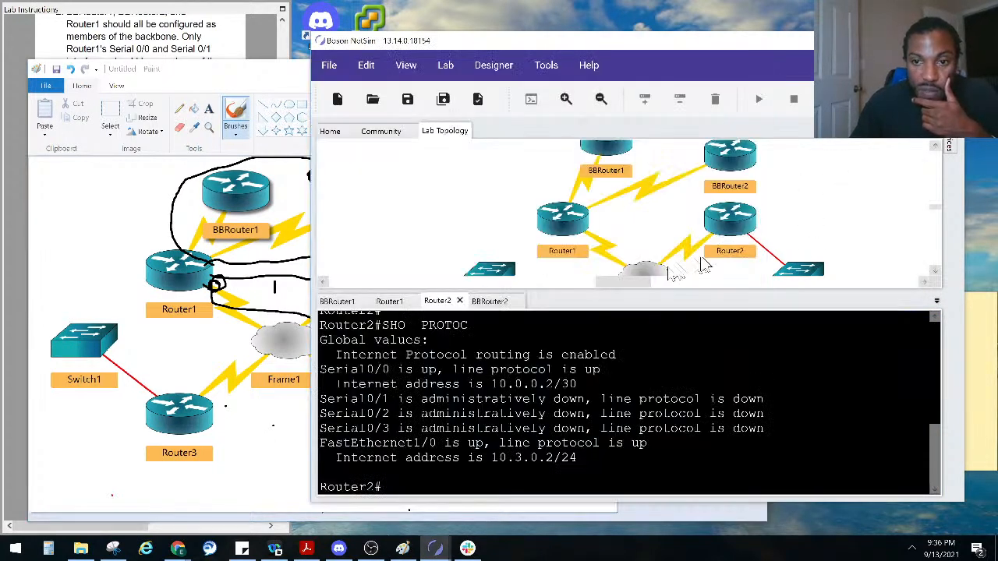
left_click(935, 276)
scroll(935, 276, "down", 3)
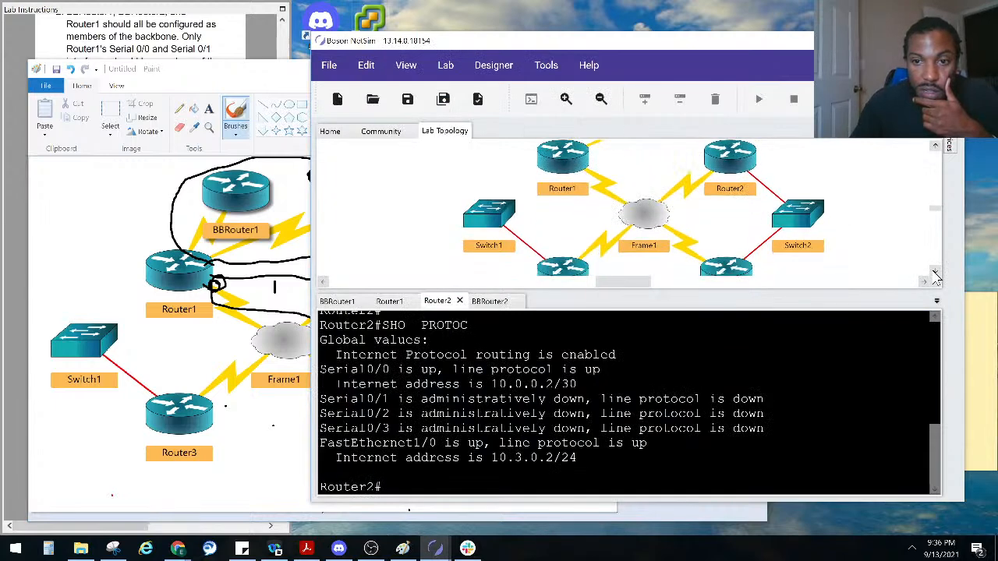
double_click(719, 253)
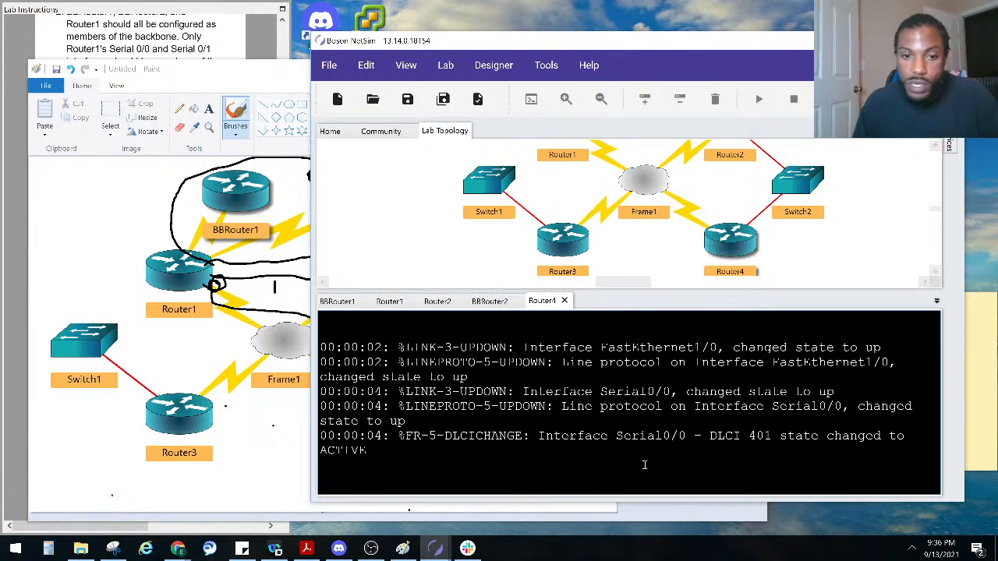
Enter privileged mode on Router4 and run sho protocols to list its interface addresses
key("Return")
key("Return")
key("Return")
key("Return")
type("ena")
key("Return")
type("sho protocols")
key("Return")
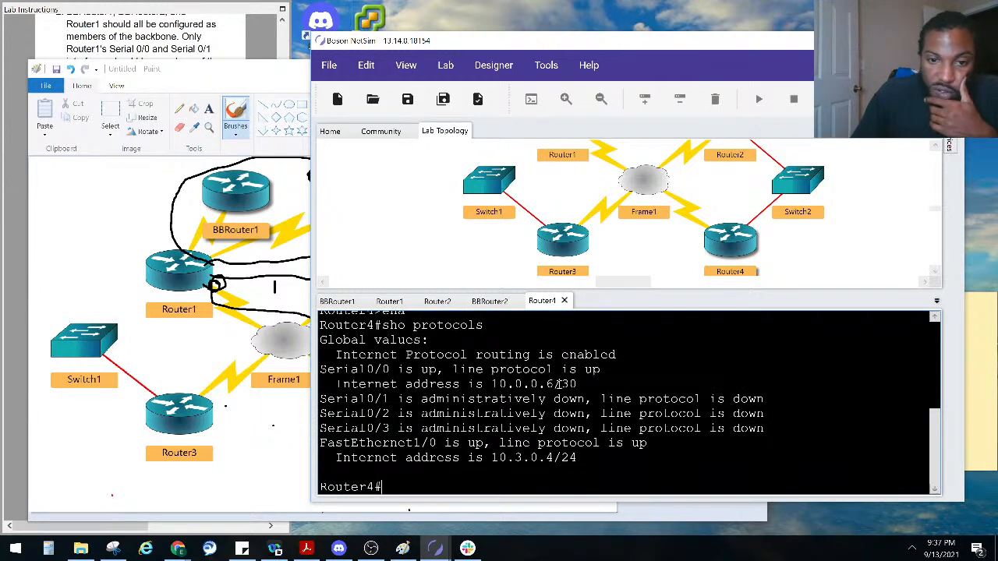
Check Router4's Area 1 interfaces in the lab instructions and undo the area outlines and port marks in the Paint diagram
left_click(105, 24)
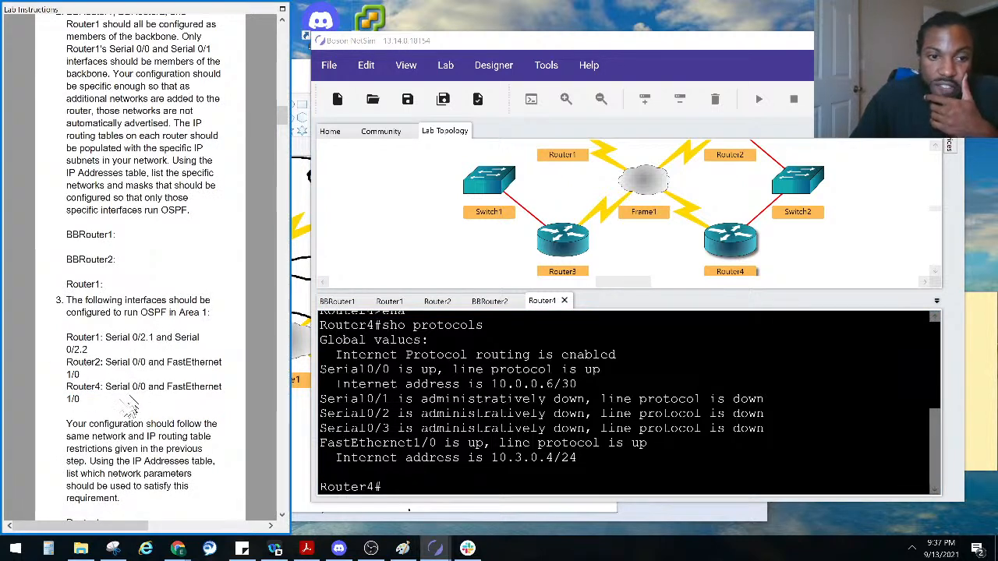
left_click(322, 512)
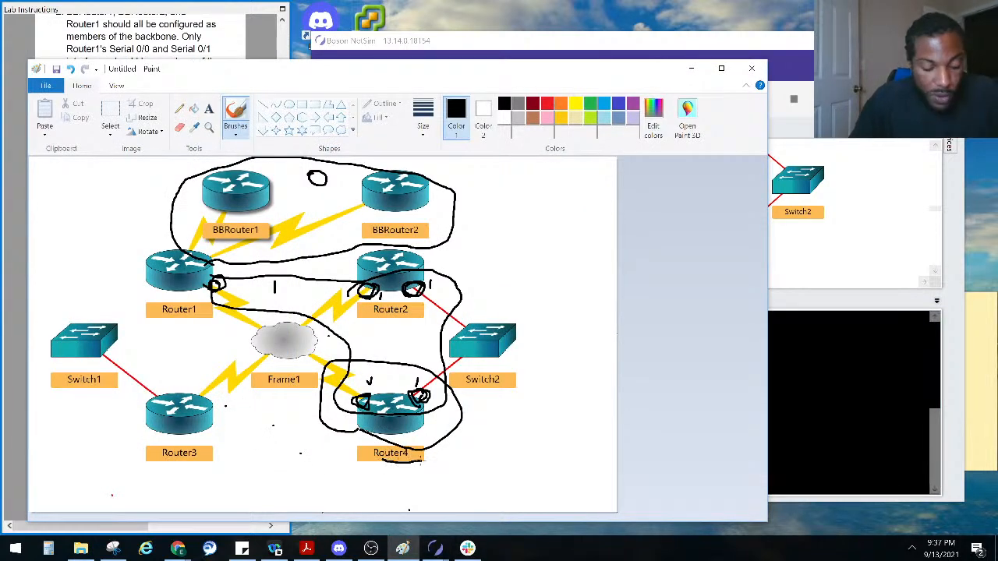
key("ctrl+z")
key("ctrl+z")
key("ctrl+z")
key("ctrl+z")
key("ctrl+z")
key("ctrl+z")
key("ctrl+z")
key("ctrl+z")
key("ctrl+z")
key("ctrl+z")
key("ctrl+z")
key("ctrl+z")
key("ctrl+z")
key("ctrl+z")
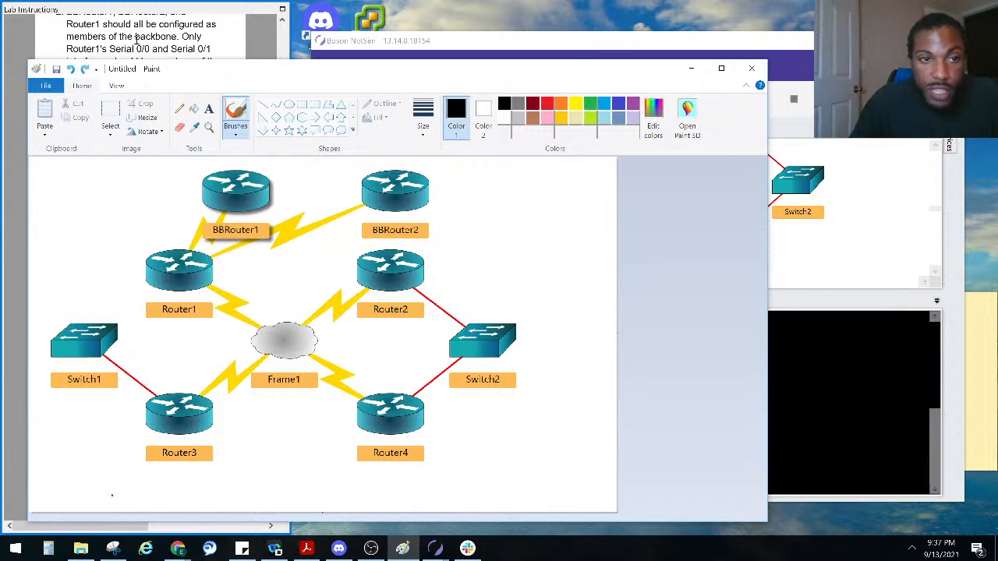
Following the lab instructions, trace Router4's link to Frame1 in Paint and mark its two Area 1 ports with circles and arrows
left_click(141, 5)
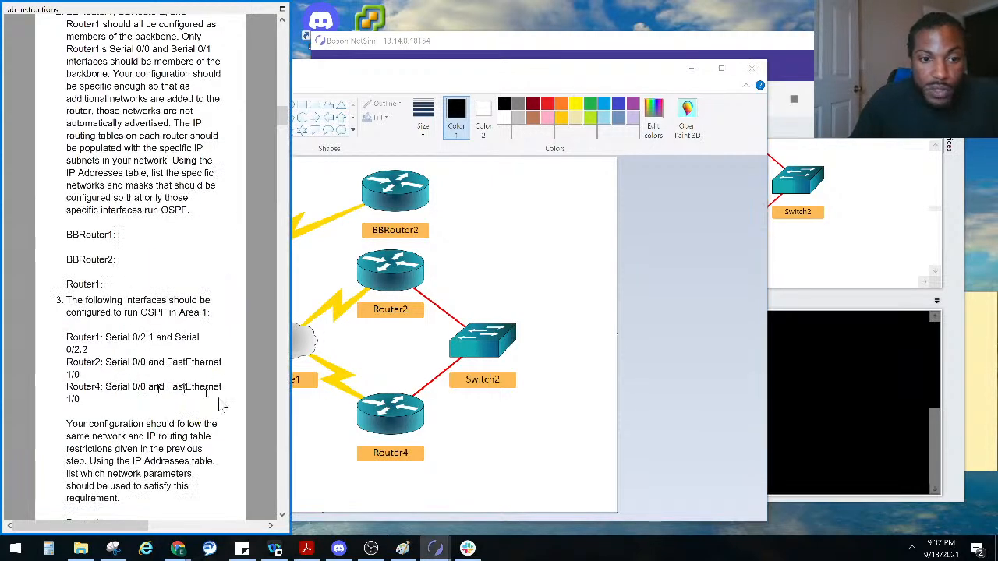
left_click(354, 398)
mouse_move(310, 355)
left_mouse_down()
mouse_move(357, 395)
mouse_move(343, 394)
left_mouse_up()
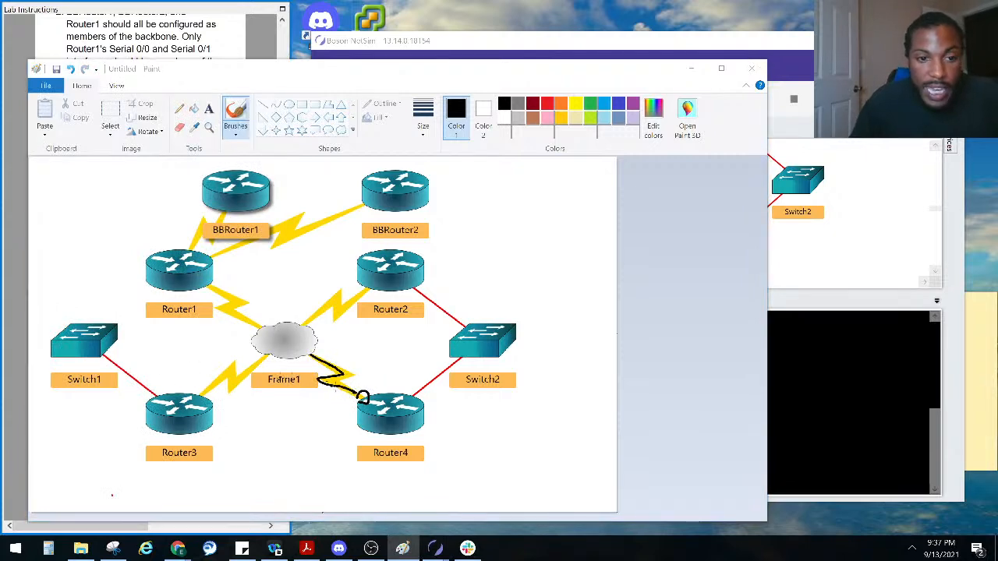
key("alt+Tab")
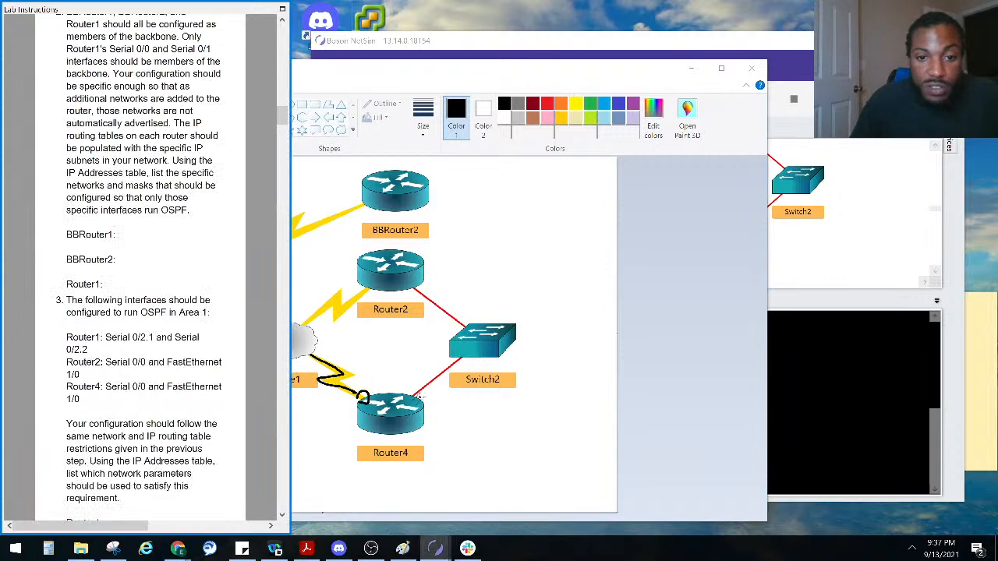
left_click(421, 394)
mouse_move(424, 390)
left_mouse_down()
mouse_move(408, 387)
mouse_move(417, 399)
left_mouse_up()
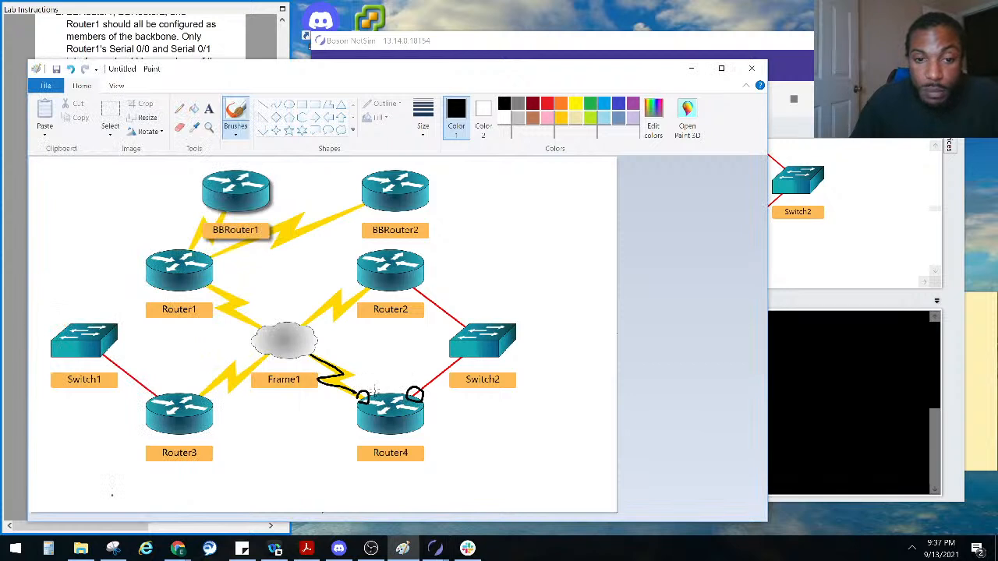
mouse_move(389, 374)
left_mouse_down()
mouse_move(371, 391)
mouse_move(383, 389)
left_mouse_up()
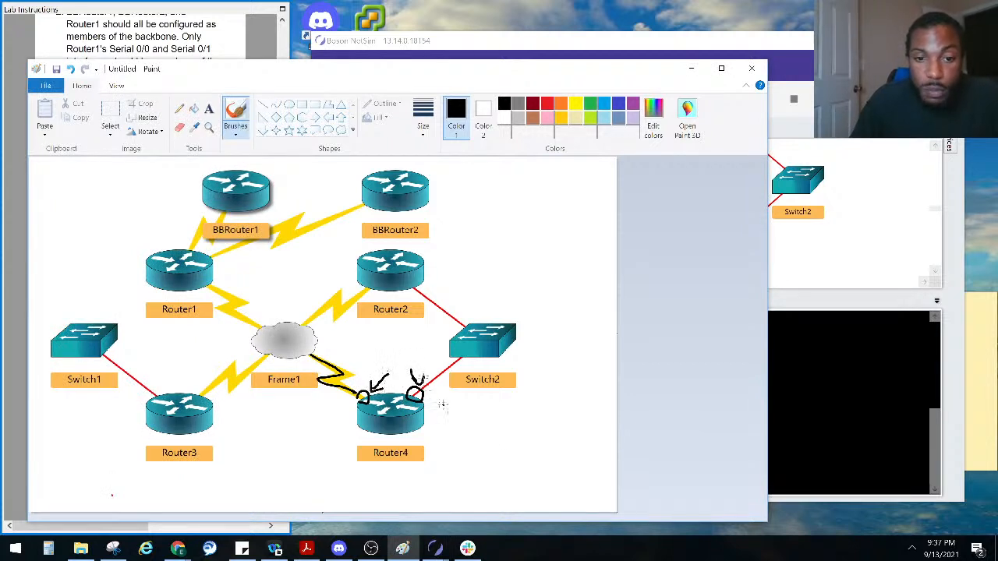
Return to Router4's NetSim console and check Serial0/0's IP address and host portion
left_click(784, 402)
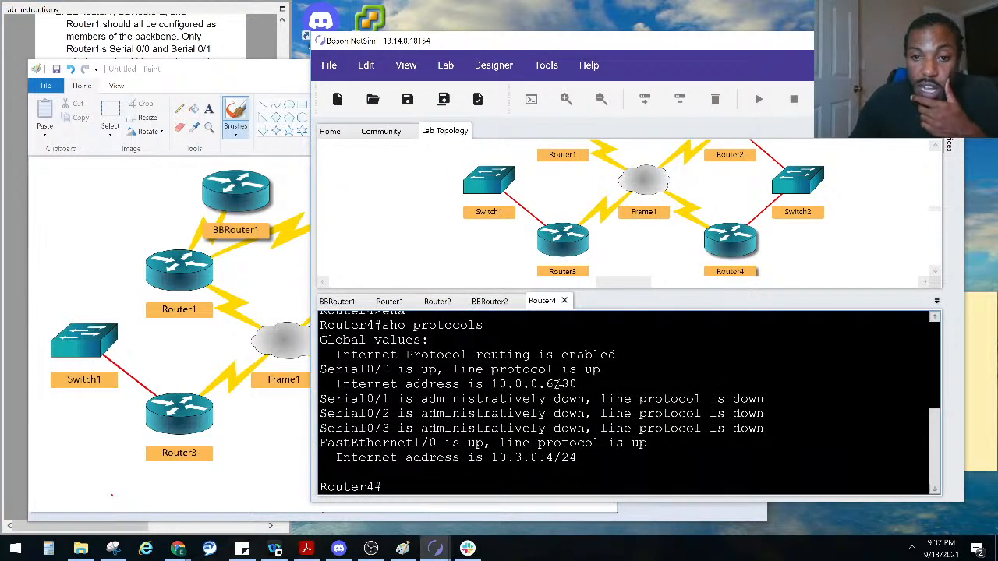
left_click_drag(558, 383, 491, 388)
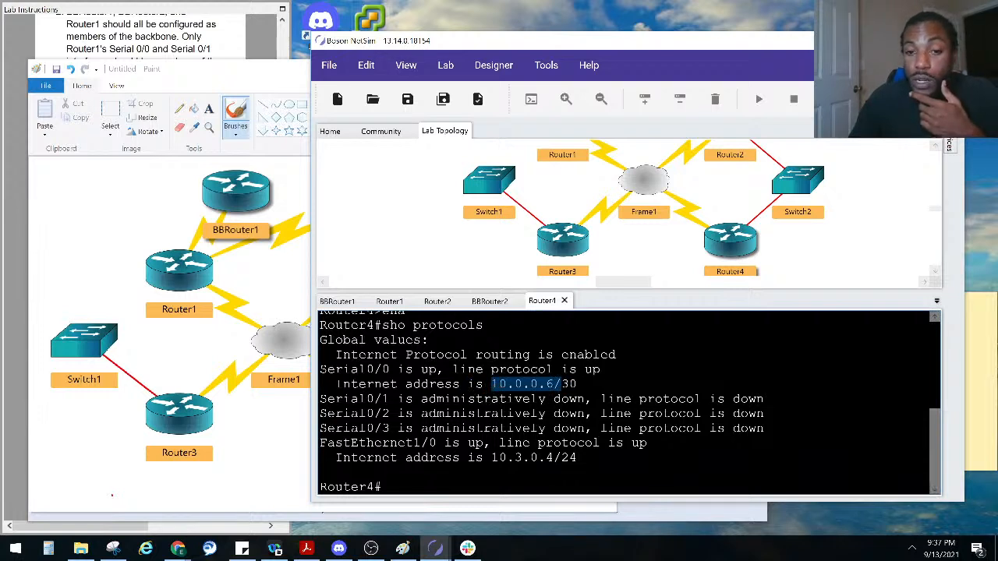
left_click_drag(491, 388, 547, 387)
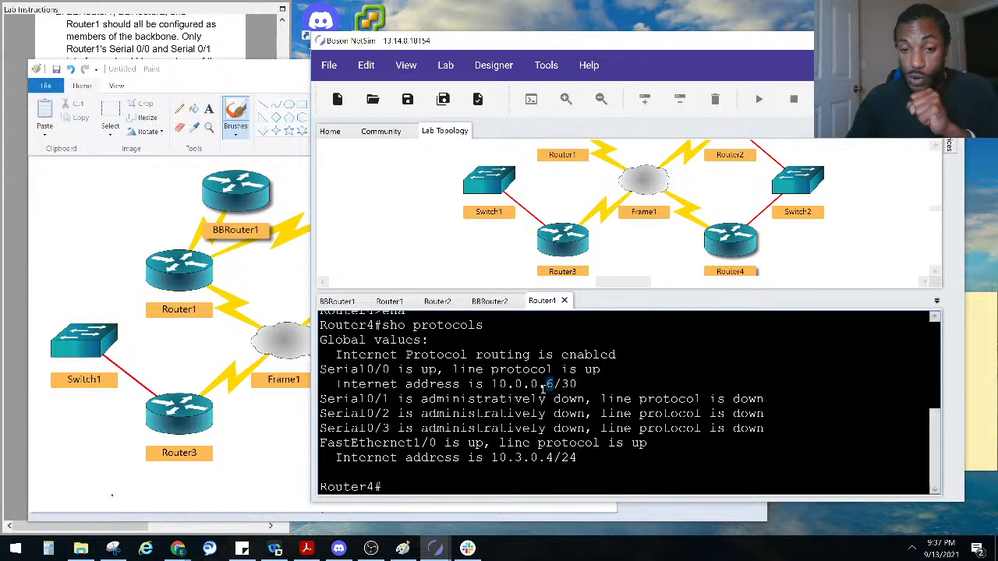
Add an R4 heading to the sticky note with 10.0.0.4 0.0.0.3 AREA 1 as its first network
left_click(981, 436)
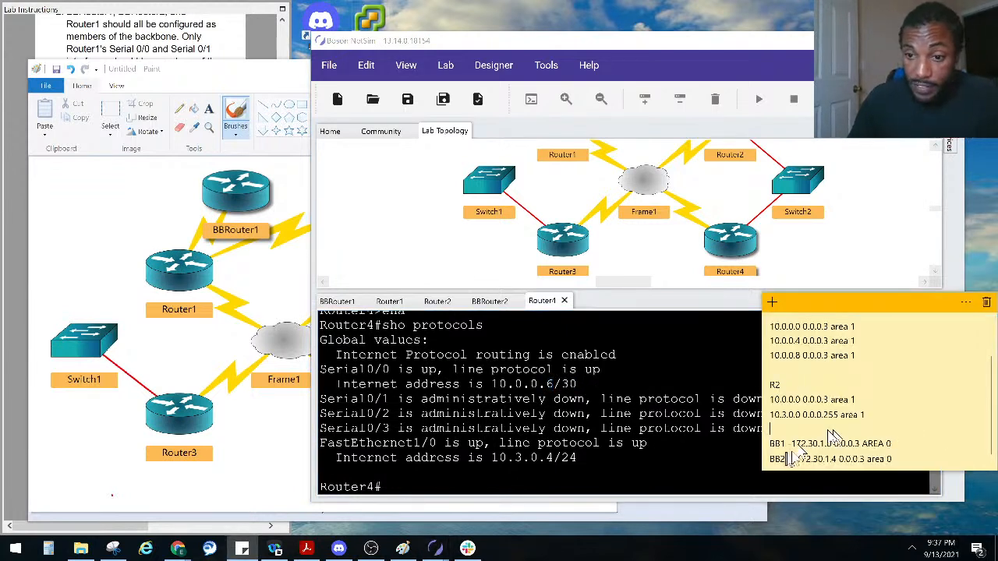
key("Return")
key("Return")
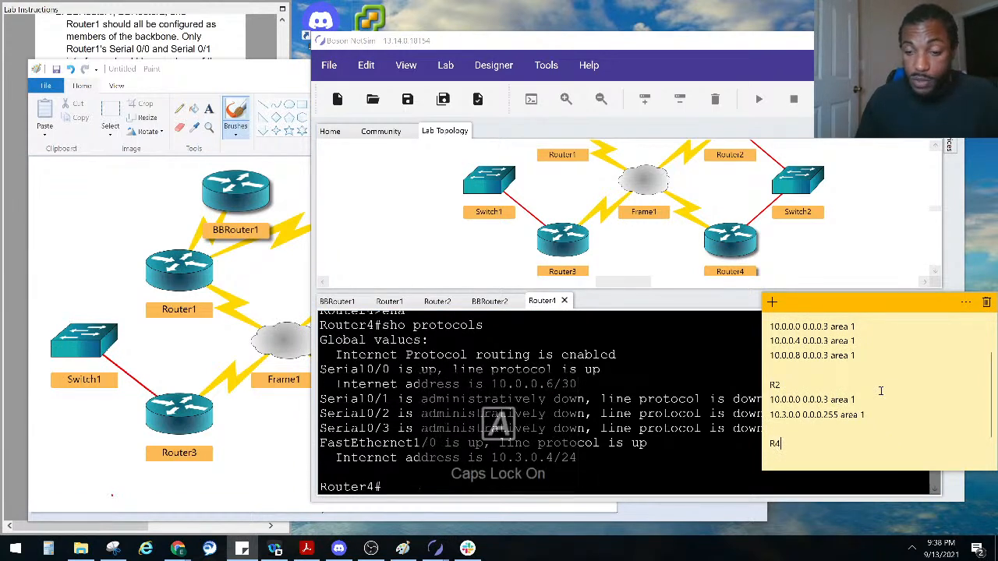
key("Return")
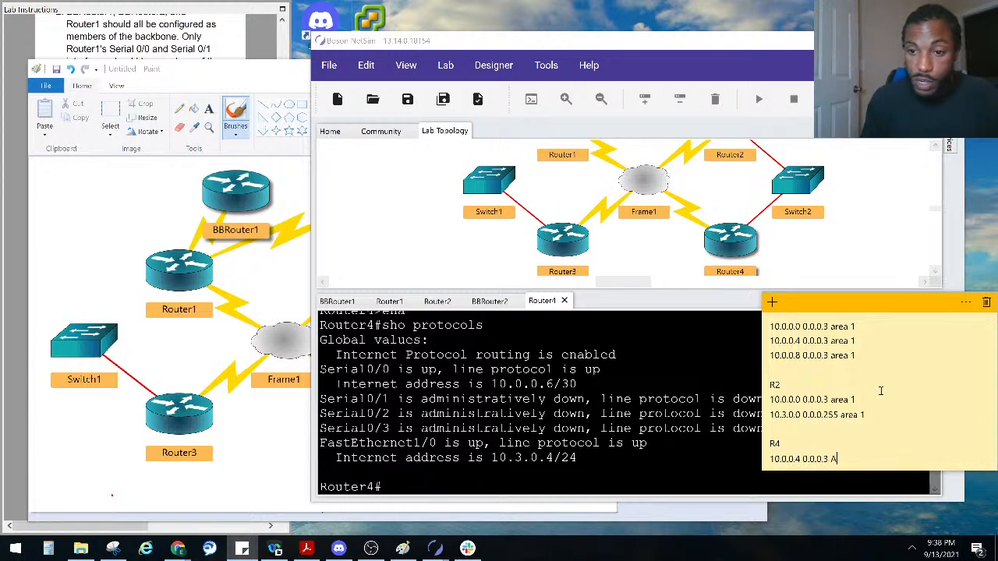
type("1")
key("Return")
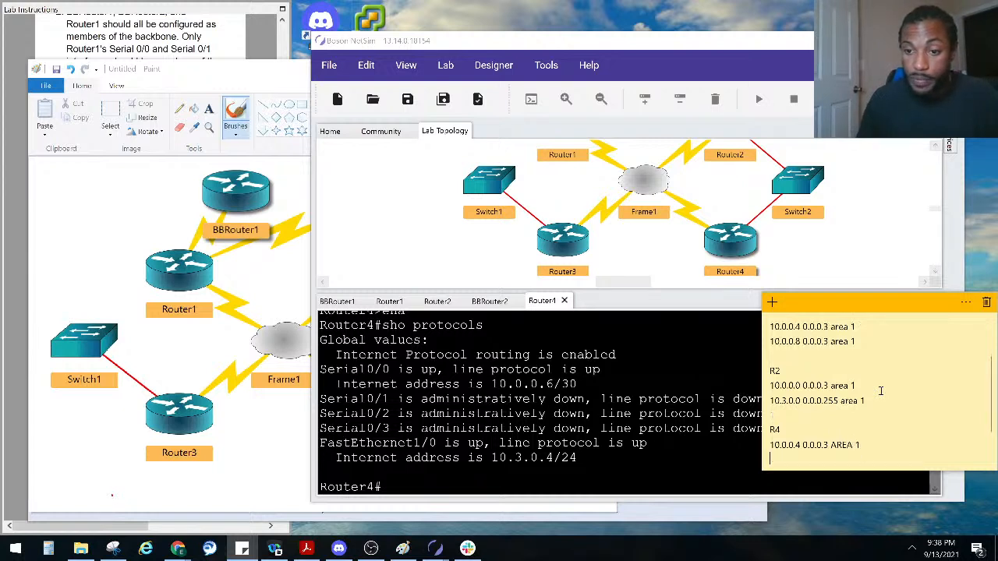
Check Router4's FastEthernet1/0 address and add 10.3.0.0 0.0.0.255 area 1 under R4 in the sticky note
left_click(551, 464)
left_click_drag(551, 463, 491, 460)
left_click(984, 385)
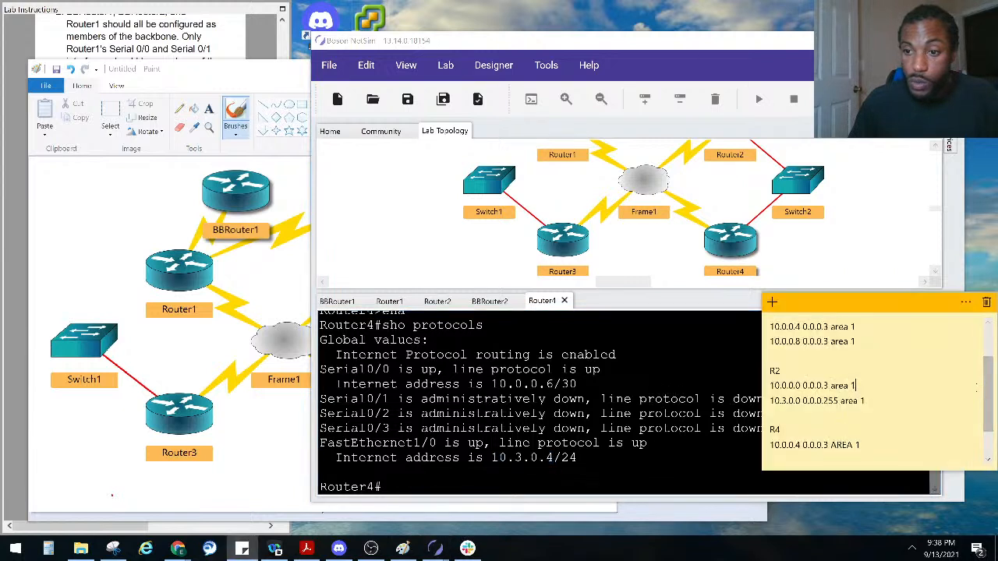
left_click_drag(869, 401, 776, 404)
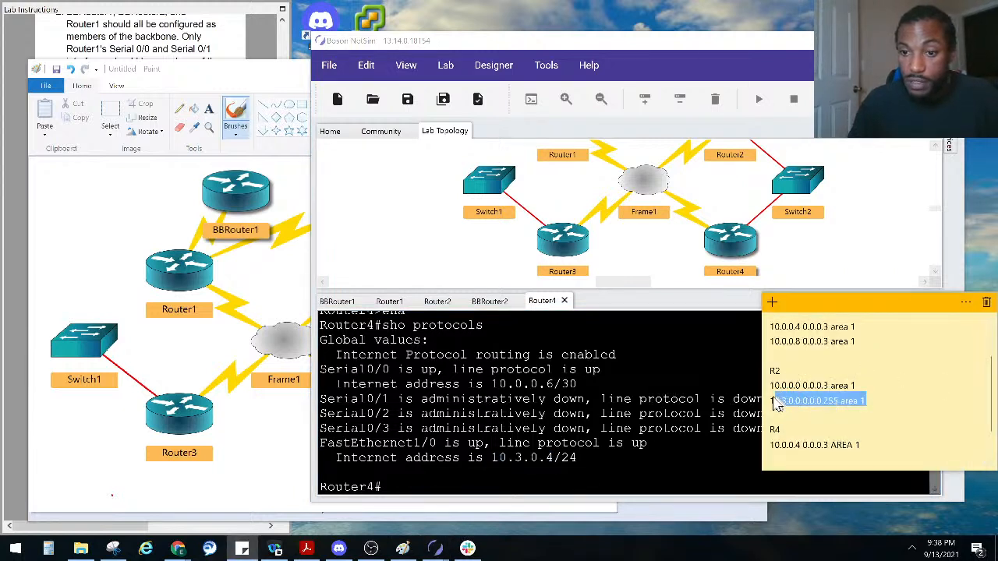
left_click(883, 457)
type("10.3.0.0 0.0.0.255 area 1")
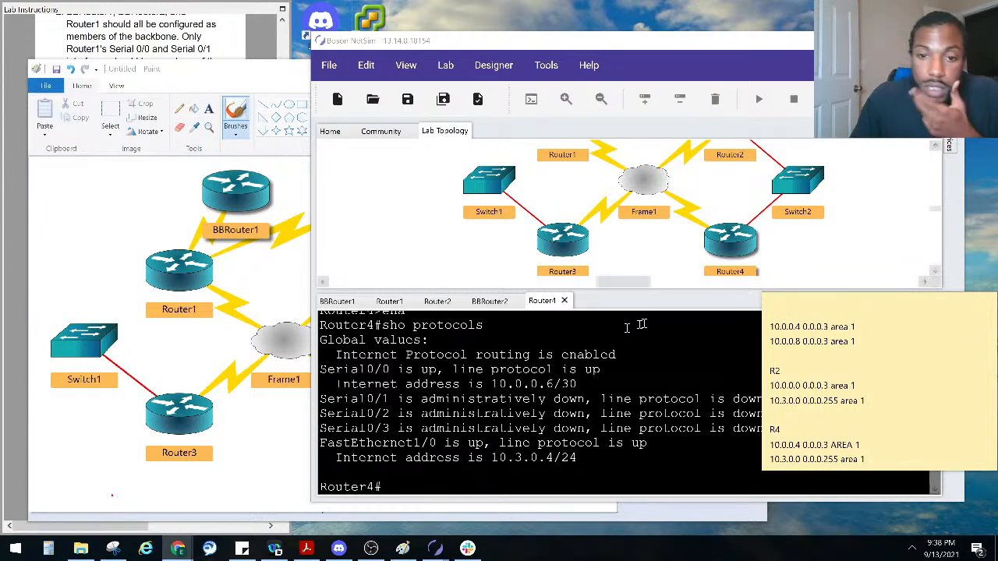
Read the Area 1 and Area 2 interface requirements in steps 3 and 4 of the lab instructions
left_click(27, 31)
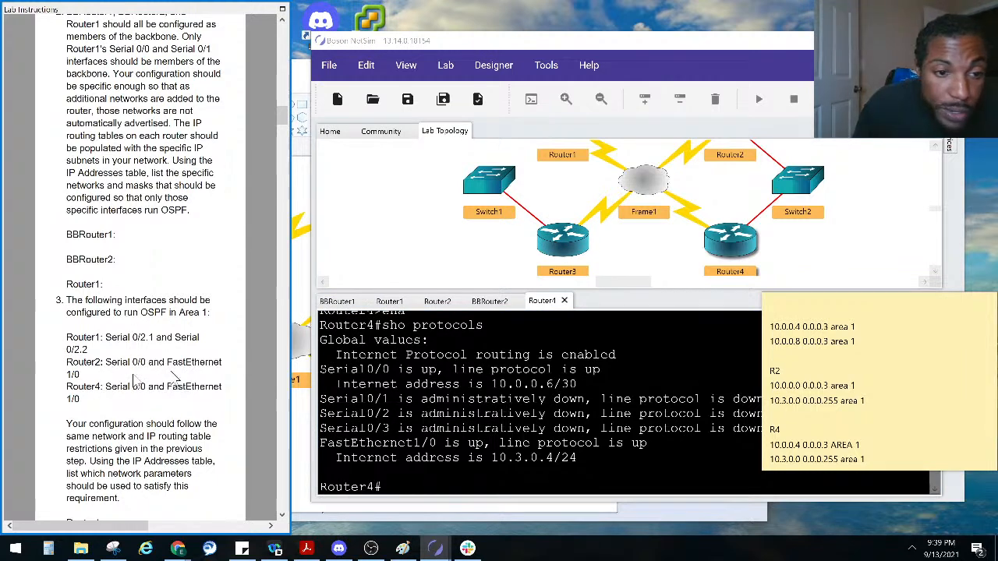
scroll(134, 380, "down", 4)
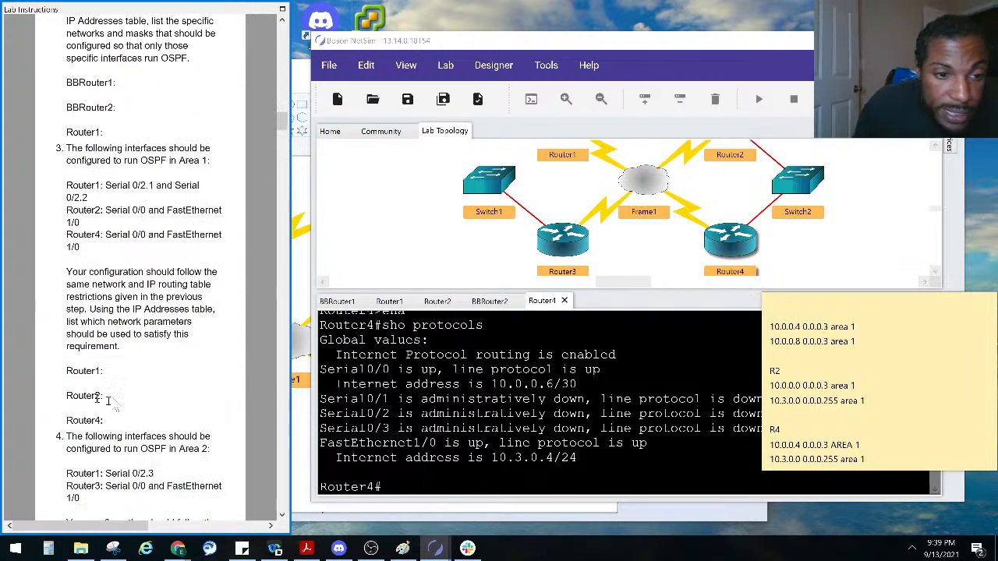
scroll(96, 382, "down", 2)
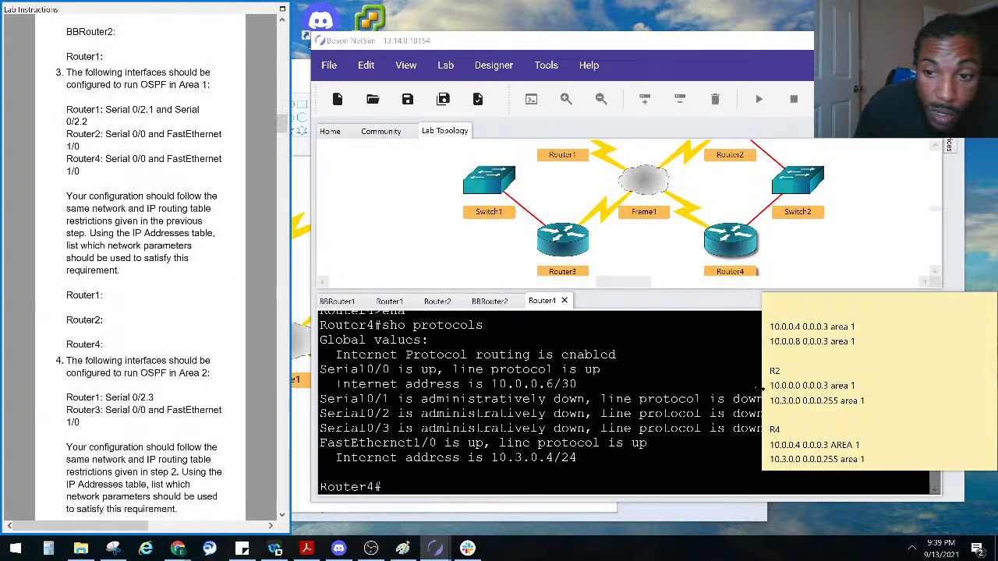
left_click(846, 365)
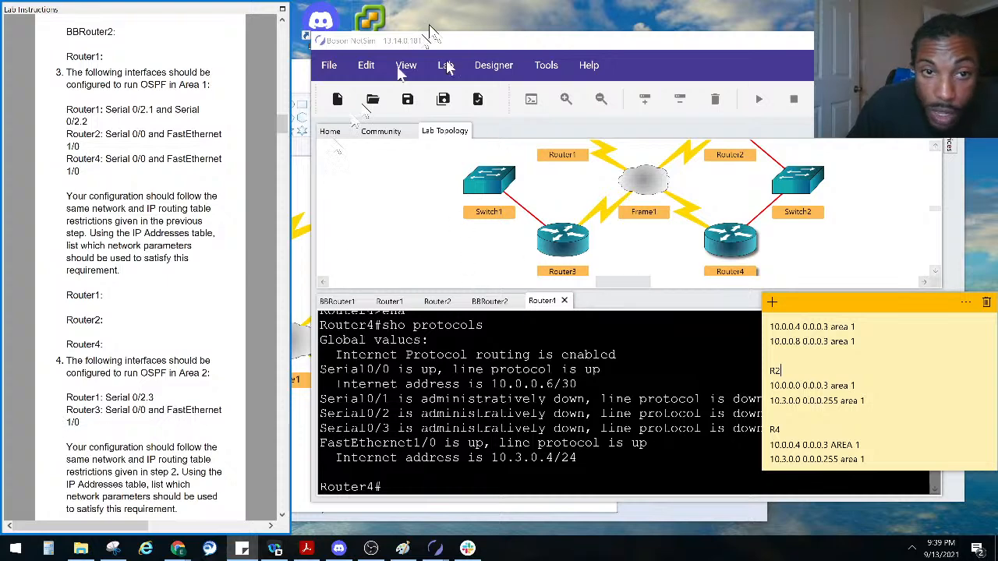
In Paint, circle Router1's port, outline the Router1–Router3 area labelled 3, and outline the Router2–Router4 area labelled 2
left_click(298, 421)
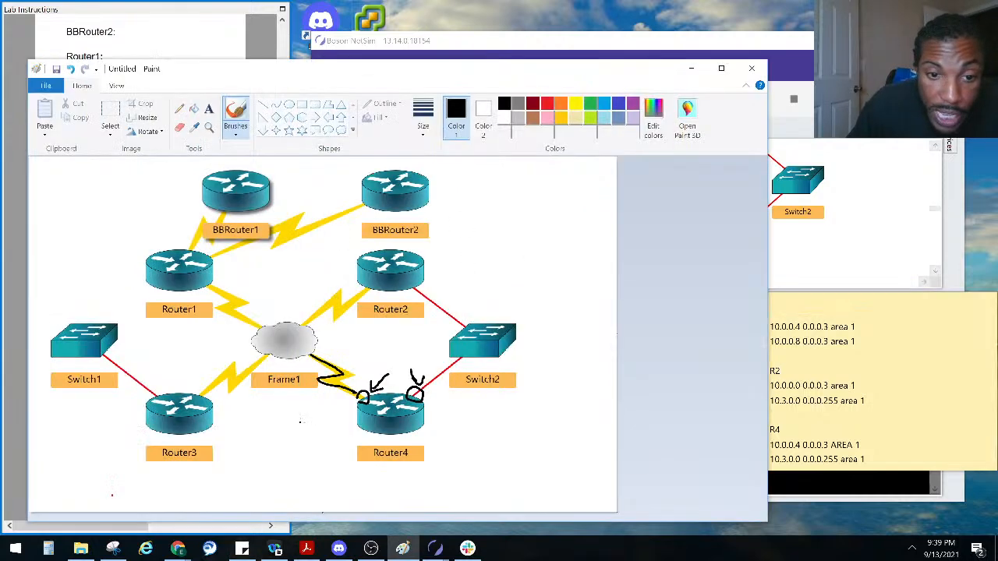
mouse_move(212, 286)
left_mouse_down()
mouse_move(203, 293)
mouse_move(215, 285)
mouse_move(269, 343)
mouse_move(248, 432)
mouse_move(129, 464)
mouse_move(149, 355)
mouse_move(195, 278)
mouse_move(223, 278)
left_mouse_up()
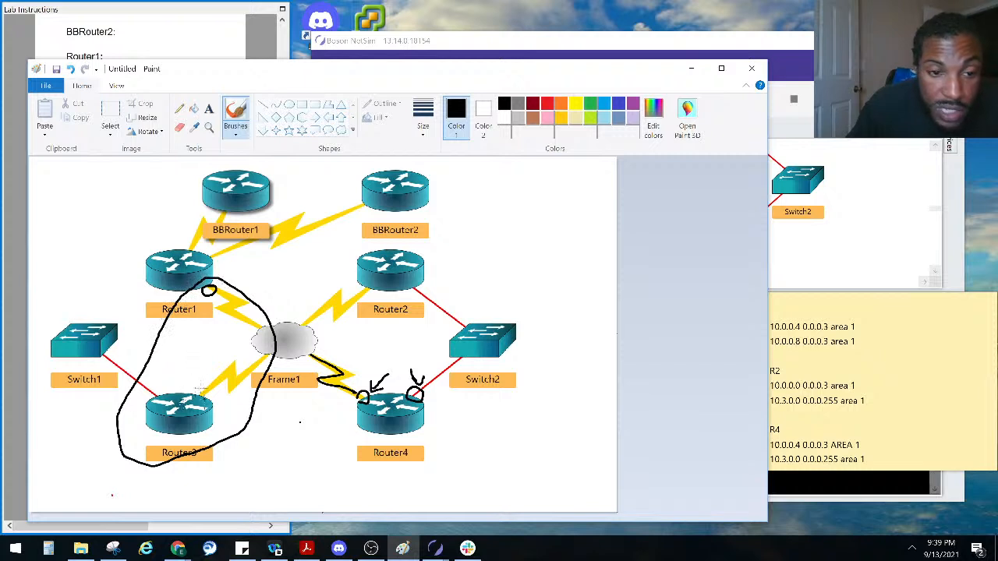
mouse_move(222, 405)
left_mouse_down()
mouse_move(232, 417)
mouse_move(223, 429)
left_mouse_up()
mouse_move(278, 307)
left_mouse_down()
mouse_move(390, 286)
mouse_move(516, 393)
mouse_move(382, 485)
mouse_move(312, 334)
mouse_move(285, 302)
left_mouse_up()
left_click_drag(392, 337, 421, 351)
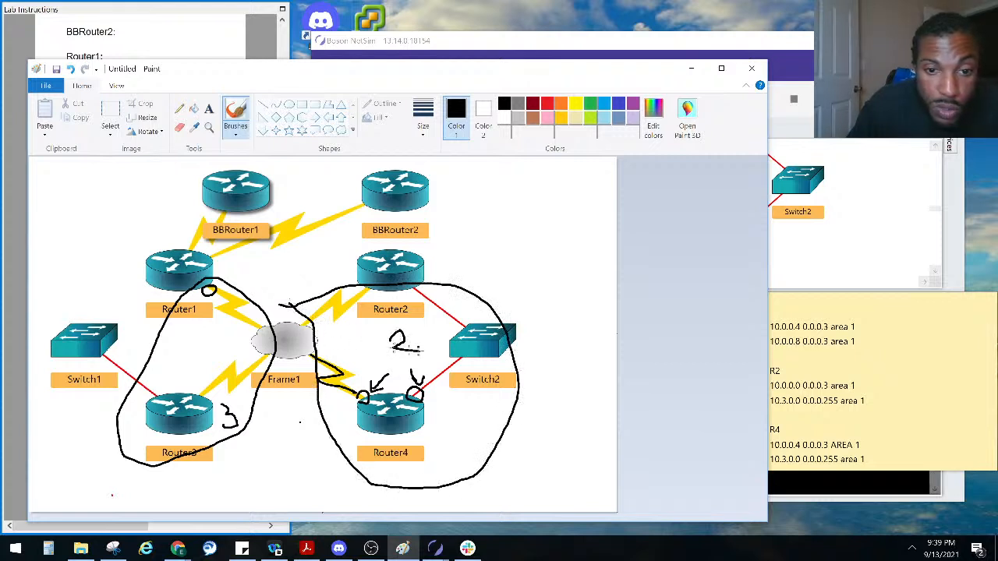
In Paint, outline the area around BBRouter1, BBRouter2 and Router1 as 0, and relabel the Router2–Router4 area 1 and the Router1–Router3 area 2
mouse_move(193, 269)
left_mouse_down()
mouse_move(284, 265)
mouse_move(434, 231)
mouse_move(415, 165)
mouse_move(242, 159)
mouse_move(163, 228)
mouse_move(194, 262)
left_mouse_up()
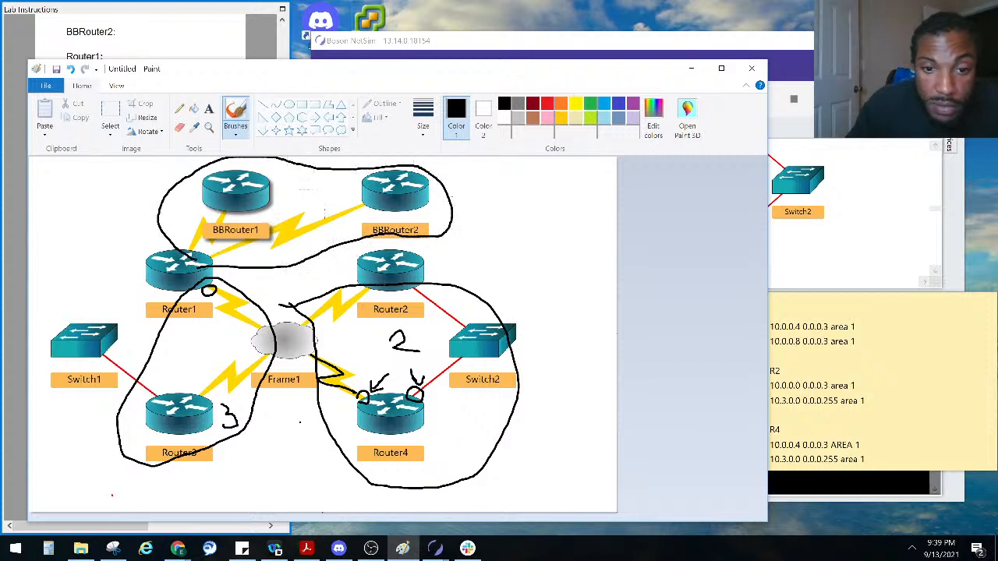
left_click(225, 48)
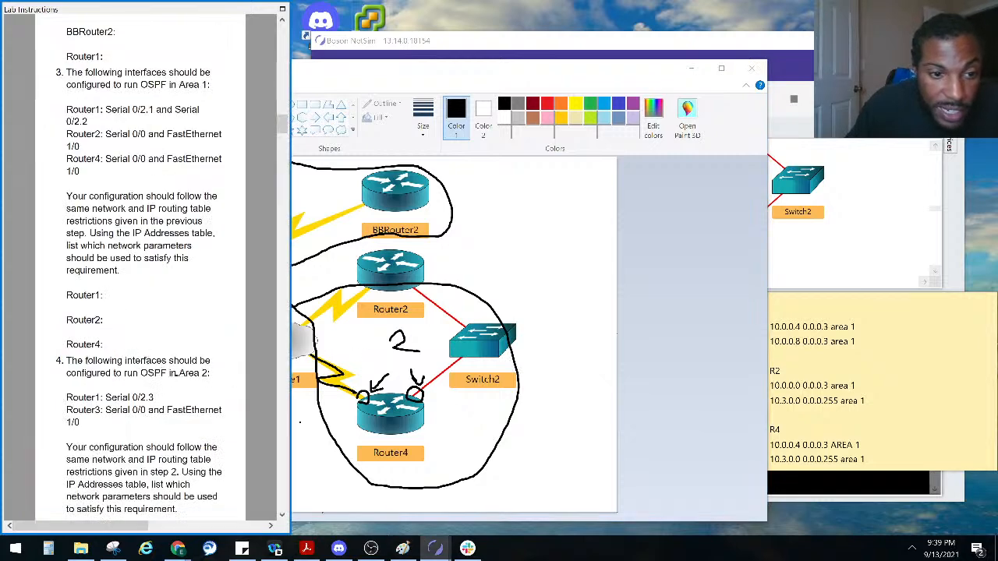
left_click(299, 422)
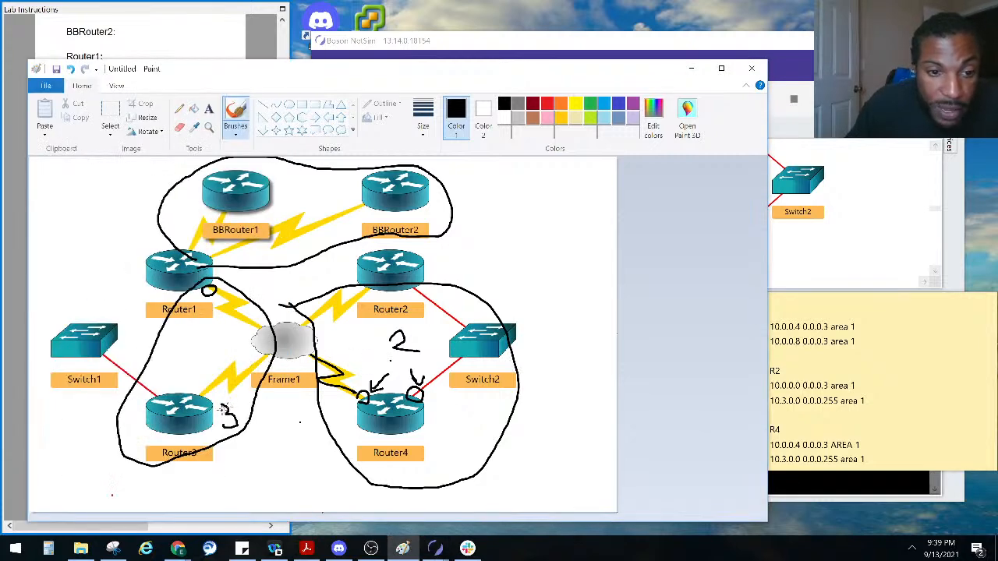
left_click_drag(220, 406, 245, 426)
mouse_move(401, 332)
left_mouse_down()
mouse_move(401, 355)
mouse_move(403, 329)
left_mouse_up()
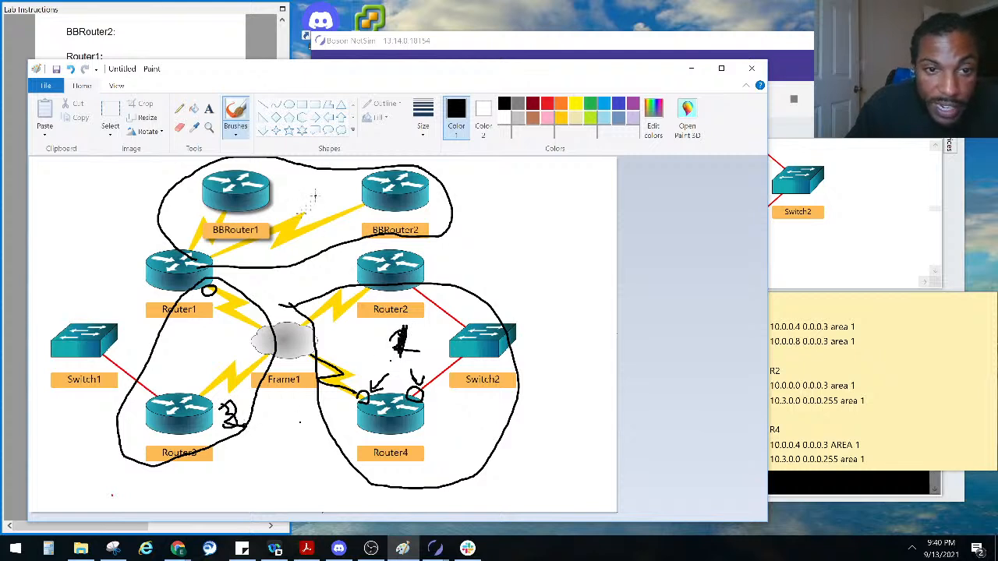
mouse_move(311, 187)
left_mouse_down()
mouse_move(324, 201)
mouse_move(312, 187)
left_mouse_up()
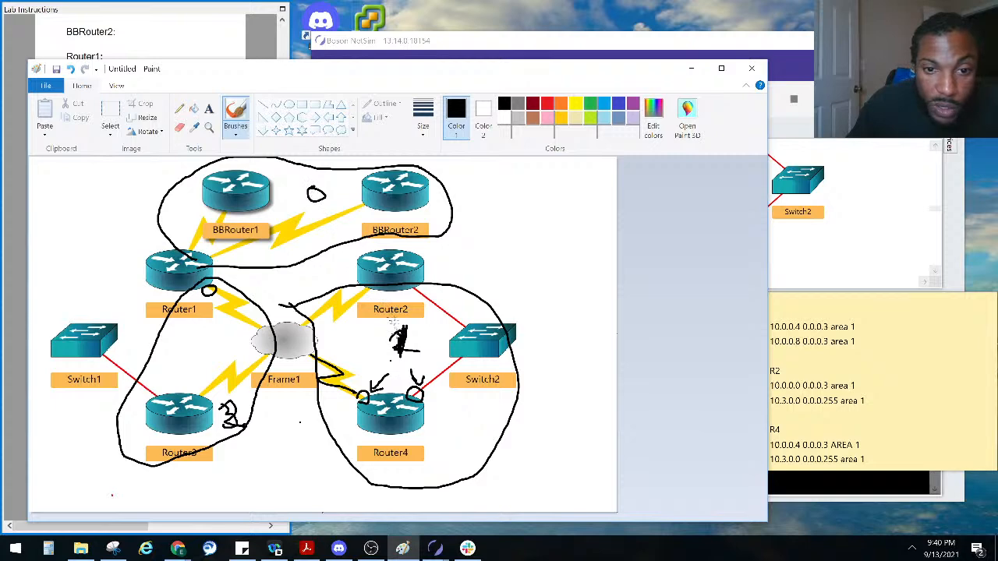
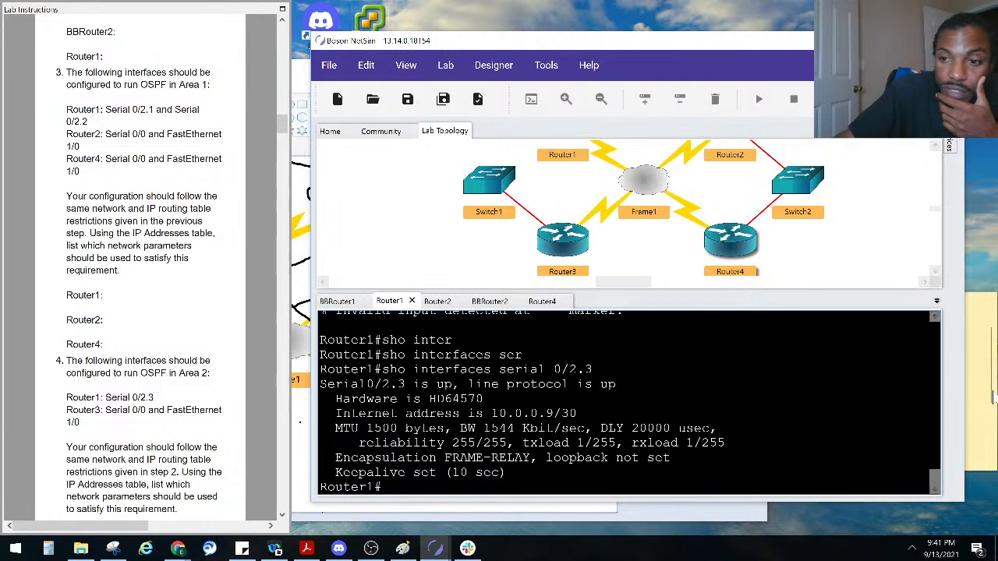
Check the Area 2 interfaces in step 4 of the lab instructions and circle Router3's two link ports in the Paint diagram
left_click(977, 396)
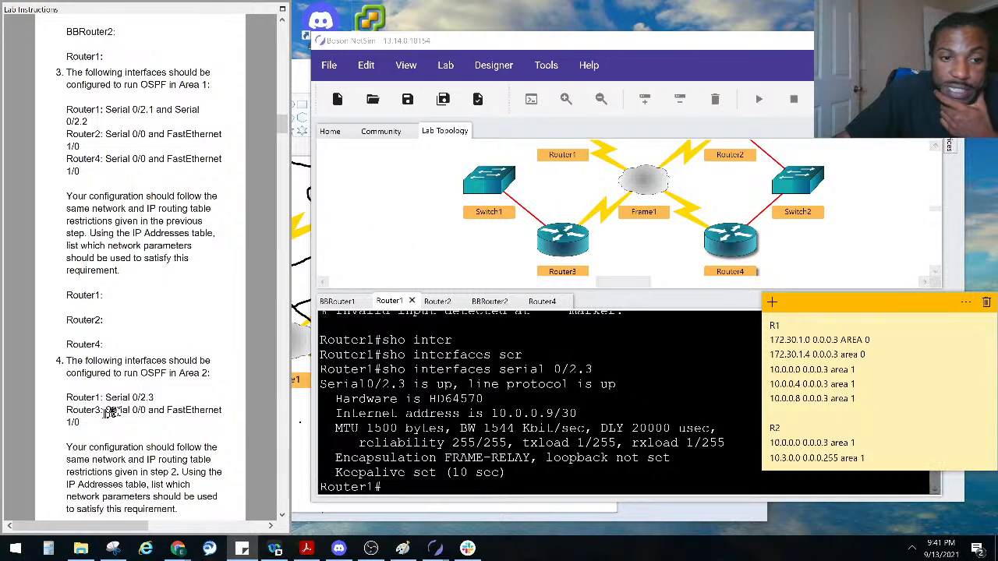
left_click(141, 410)
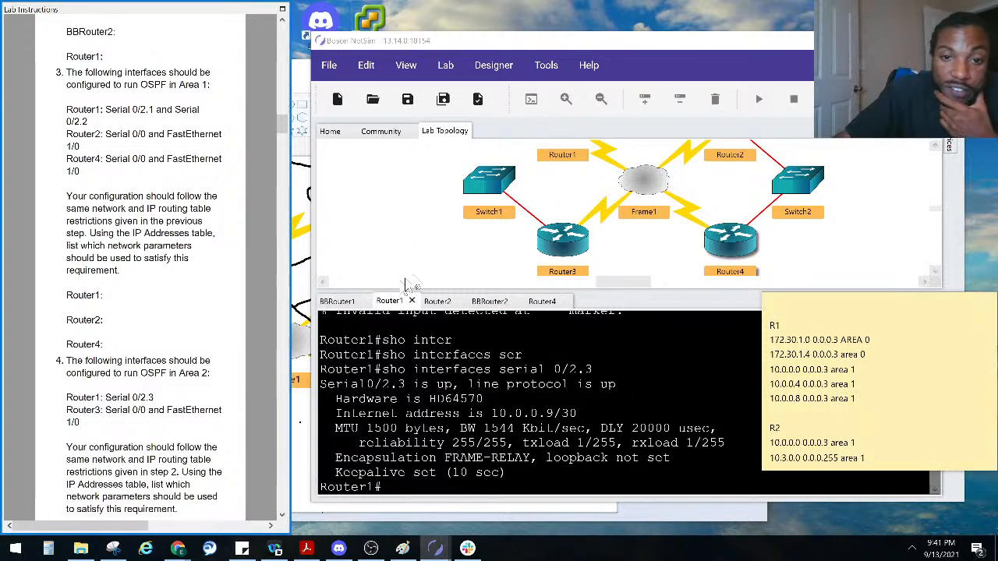
left_click(296, 284)
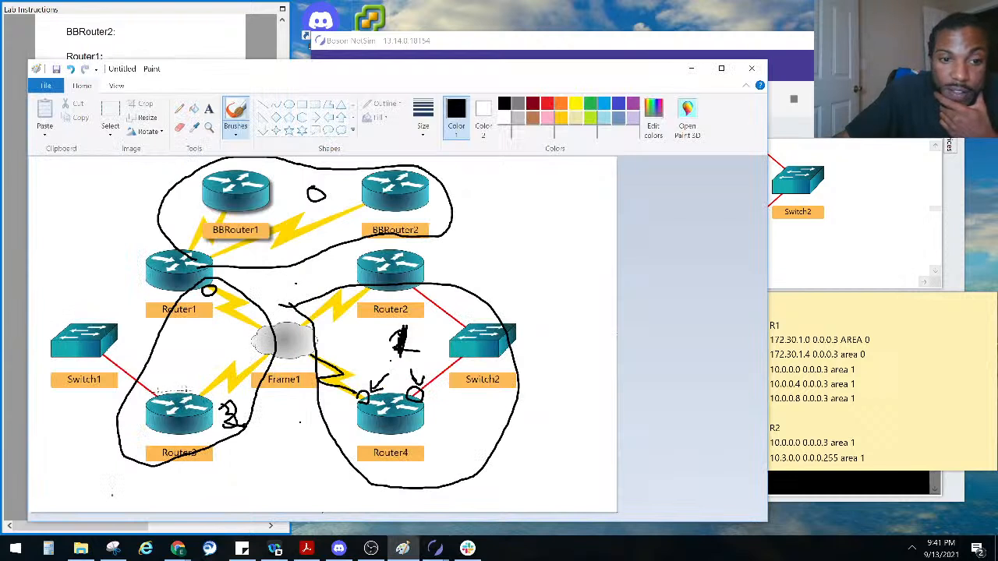
mouse_move(212, 384)
left_mouse_down()
mouse_move(195, 384)
mouse_move(195, 399)
mouse_move(217, 394)
mouse_move(150, 388)
mouse_move(154, 407)
mouse_move(160, 385)
left_mouse_up()
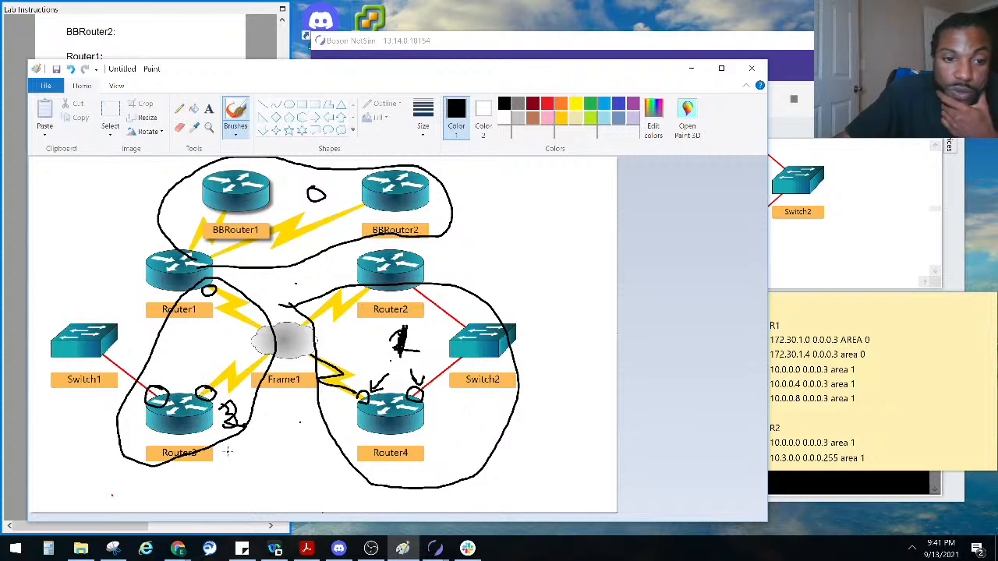
Add an R3 heading between the R2 and R4 sections of the sticky note
left_click(869, 371)
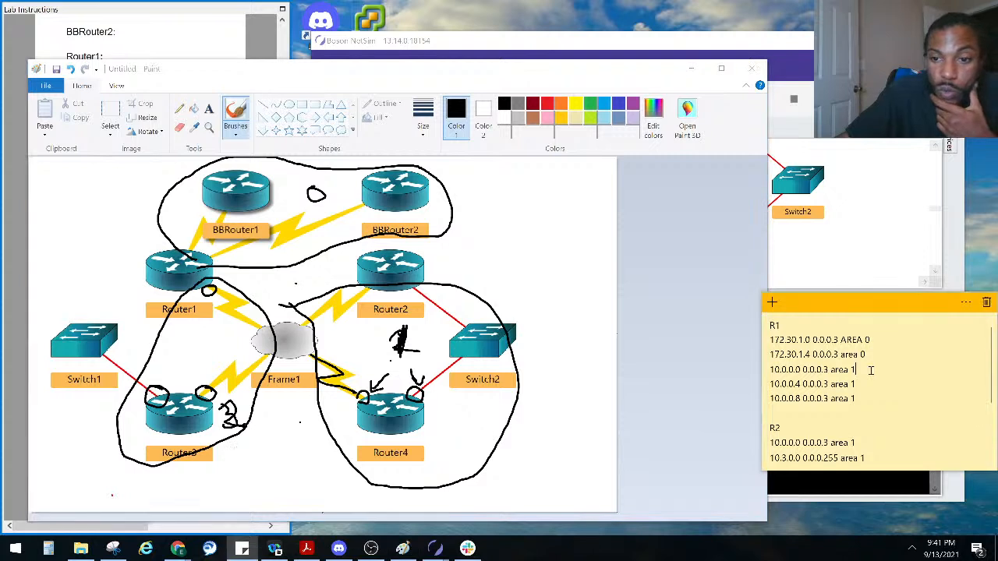
scroll(866, 373, "down", 2)
left_click(902, 382)
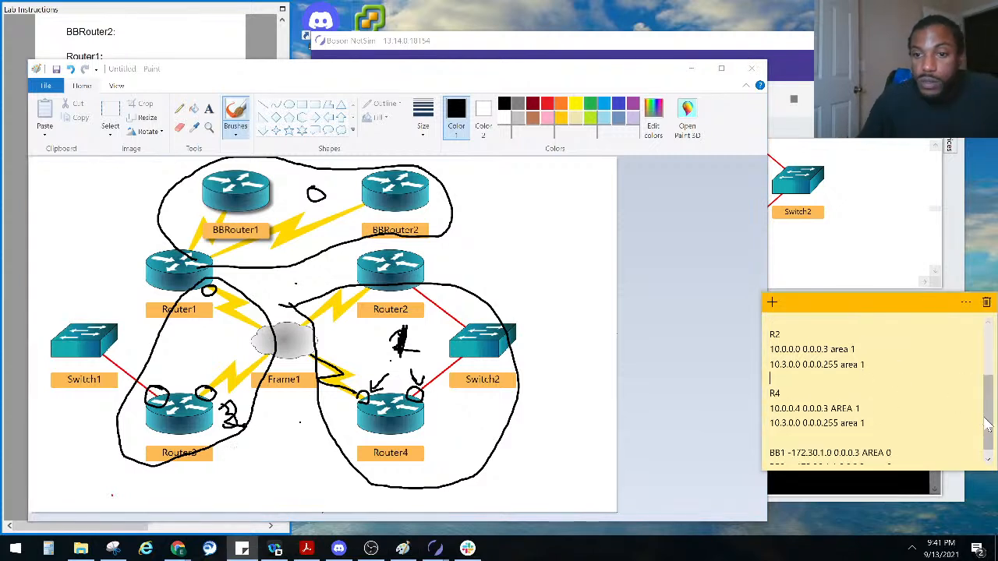
key("Return")
key("Return")
key("Up")
key("Caps_Lock")
type("R3")
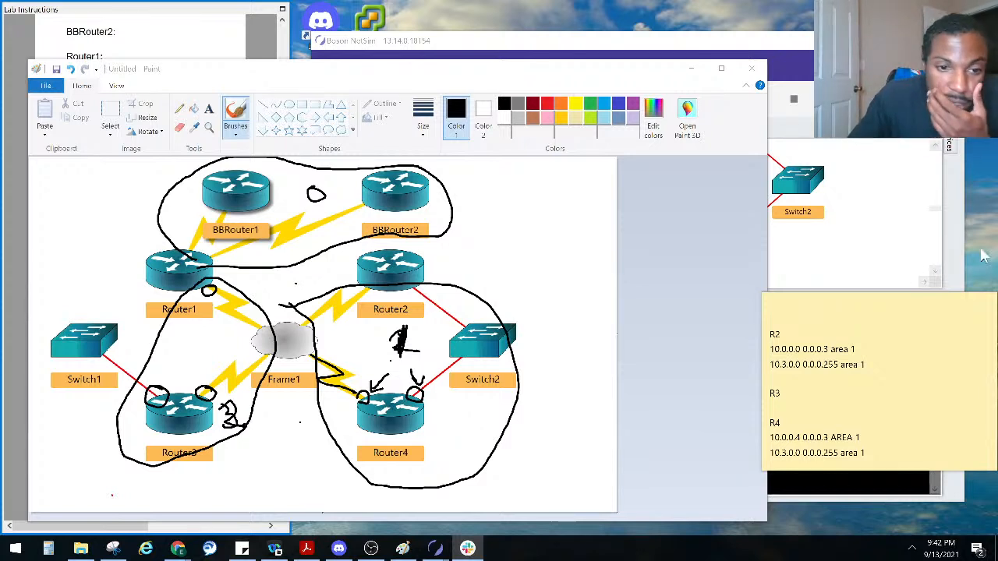
left_click(867, 396)
scroll(867, 398, "up", 1)
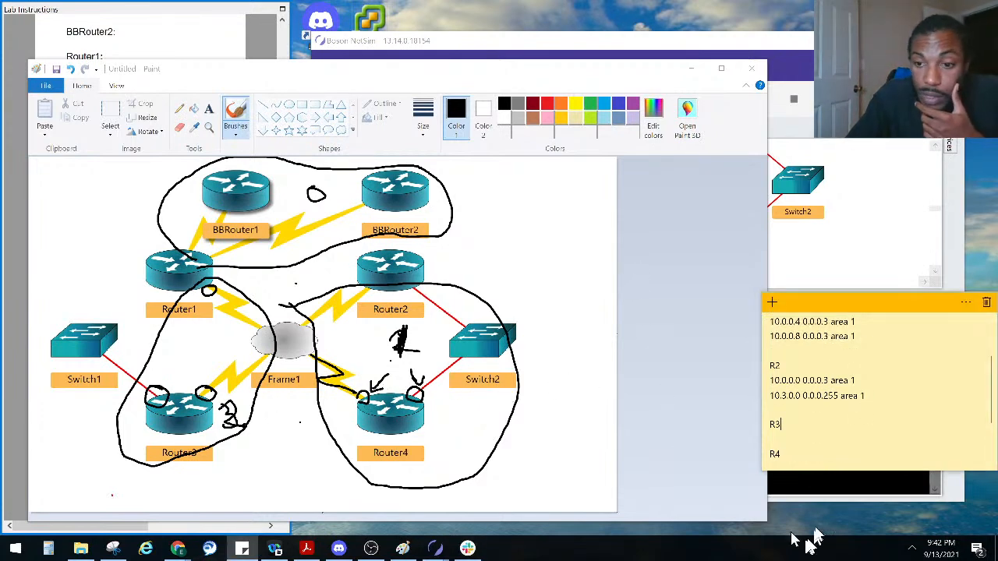
Open Router3's console in Boson NetSim, enter privileged mode and list its interface addresses with SHO IP INTER BRIEF
left_click(826, 500)
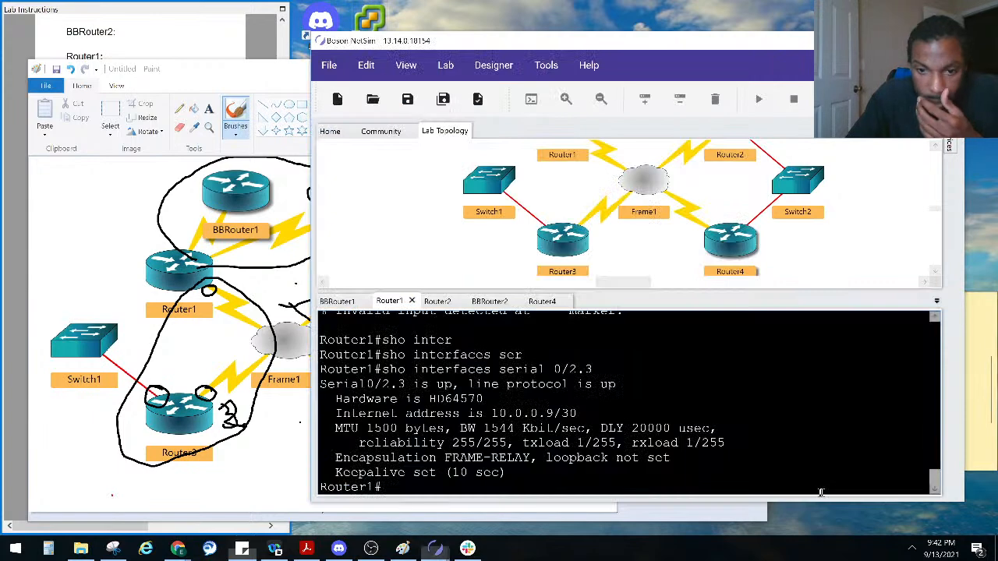
double_click(563, 242)
key("Return")
key("Return")
key("Return")
key("Return")
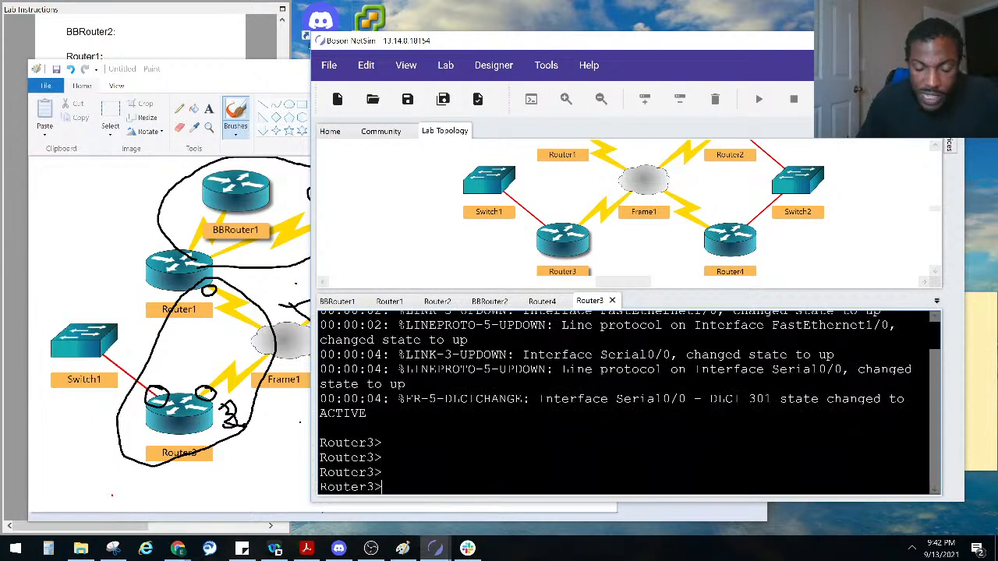
type("ENA")
key("Return")
type("SHO IP INTER BRIEF")
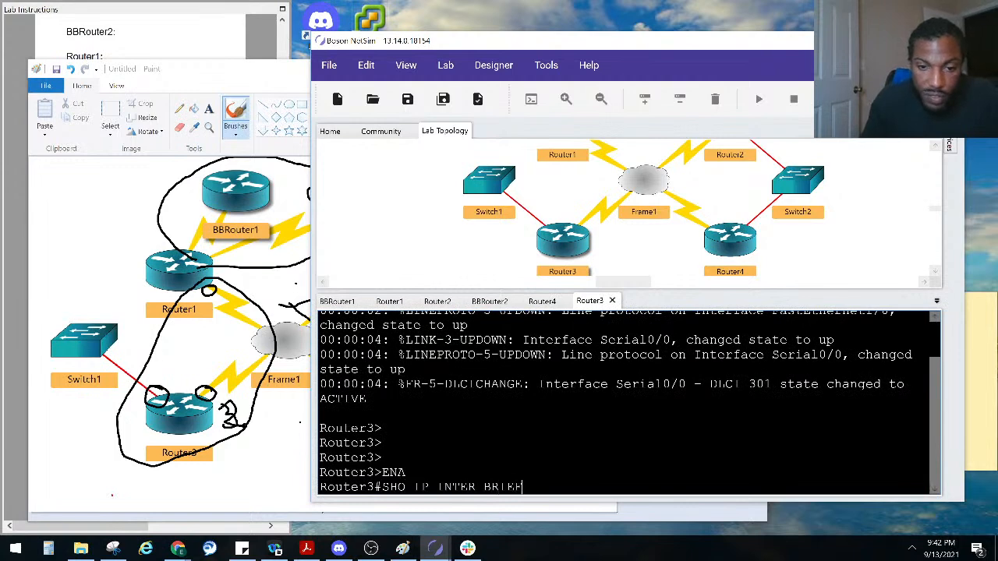
key("Return")
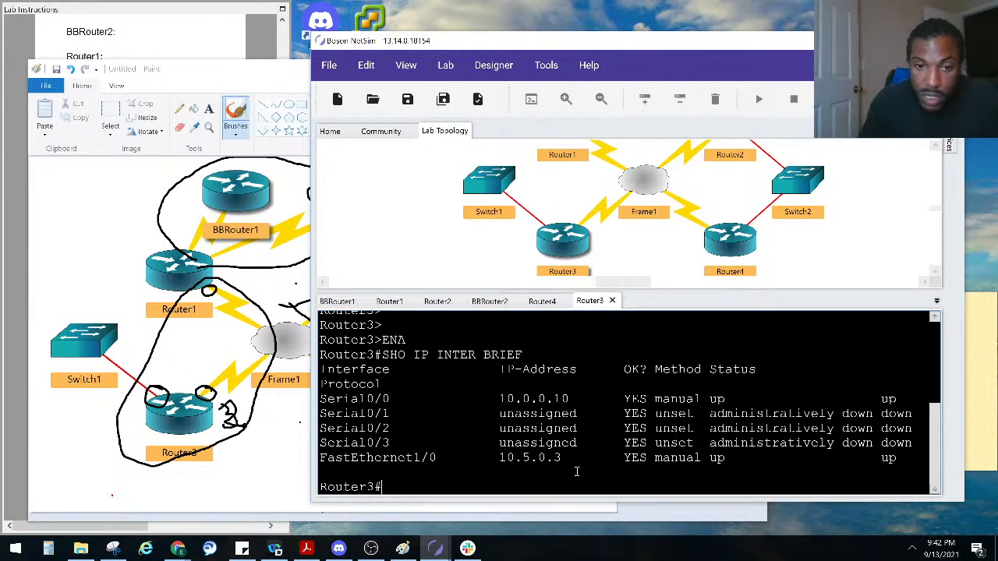
Run SHO PROTOCOLS on Router3 and read the address and prefix length of Serial0/0
key("Return")
key("Return")
key("Return")
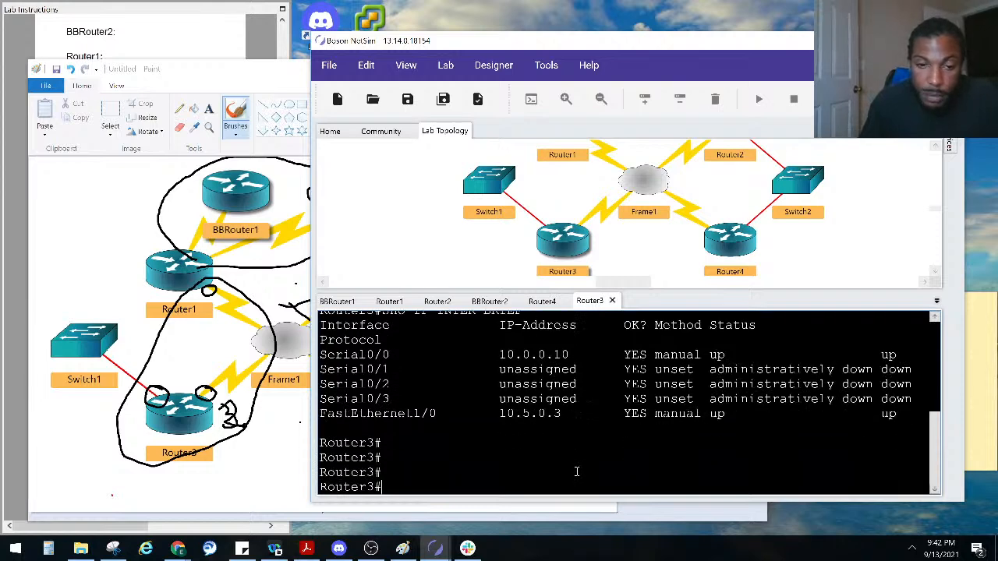
type("SHO PROTOC")
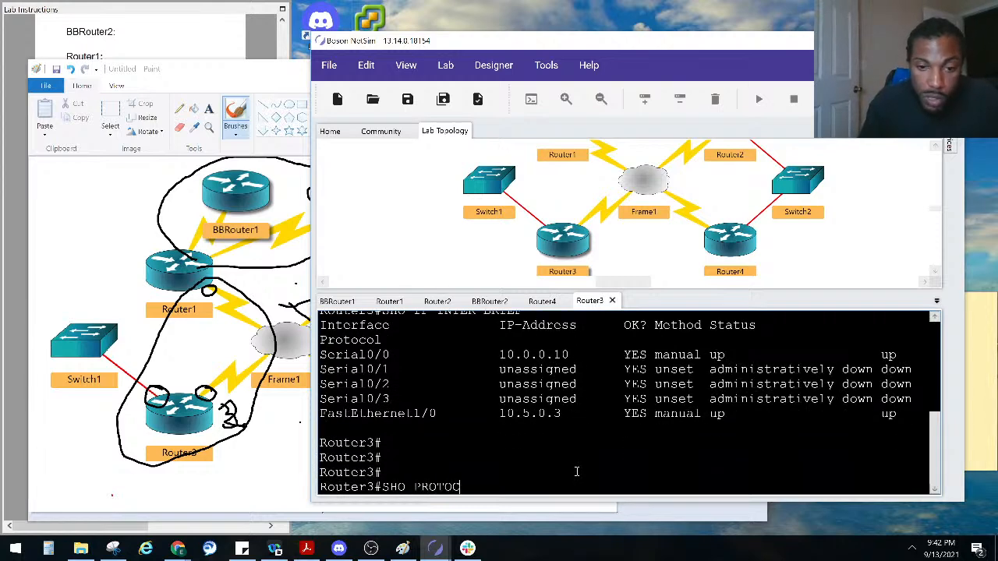
type("OLS")
key("Return")
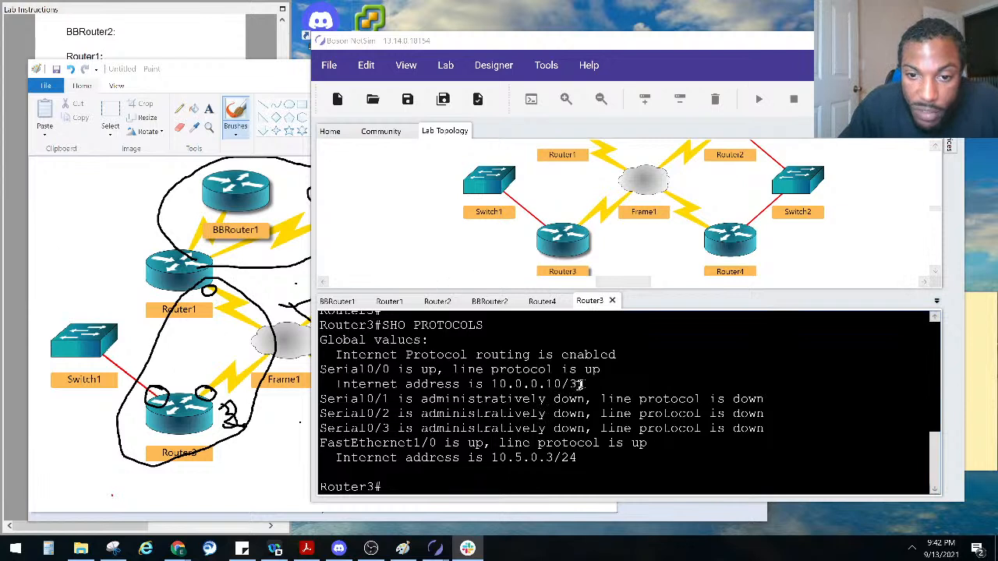
left_click_drag(585, 385, 492, 384)
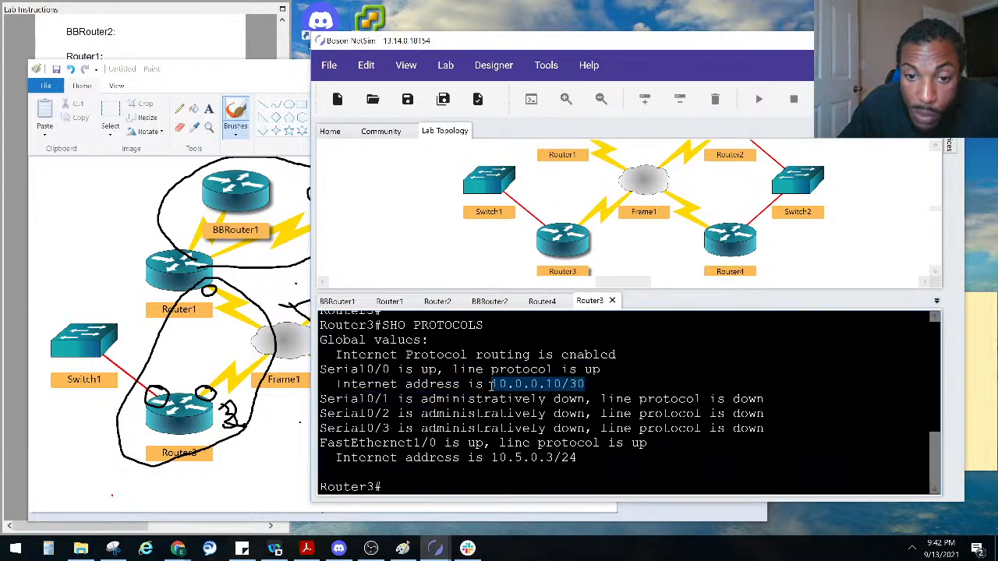
left_click_drag(491, 384, 499, 384)
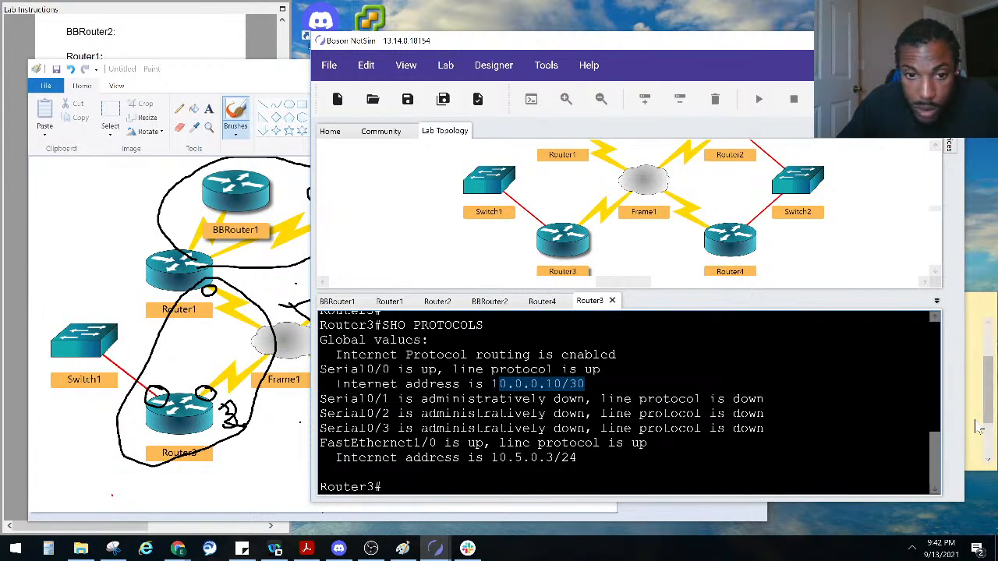
Add 10.0.0.8 0.0.0.3 AREA 2 as the first network under R3 in the sticky note
left_click(980, 427)
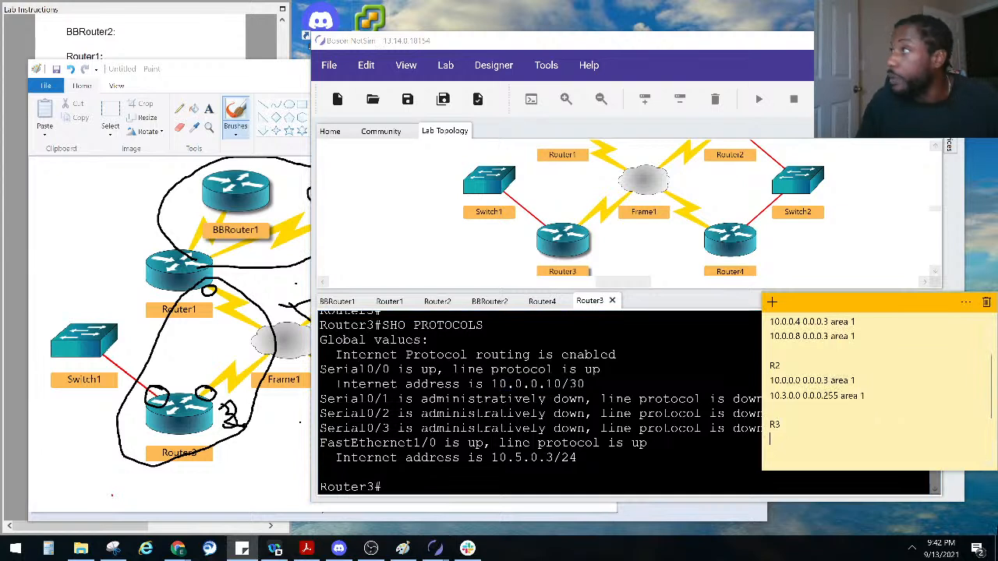
type("10.0.0.8 0.0.")
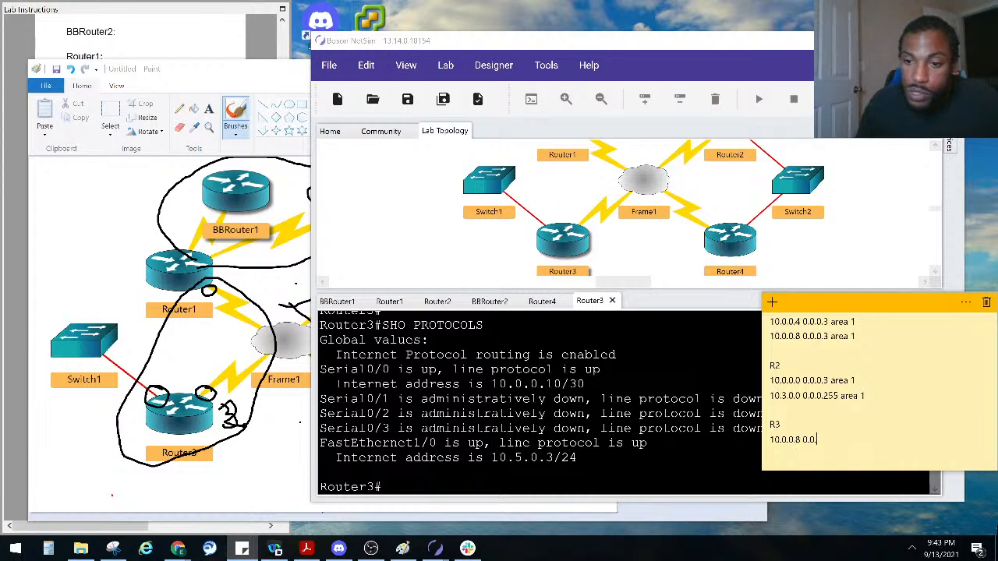
type("0.3")
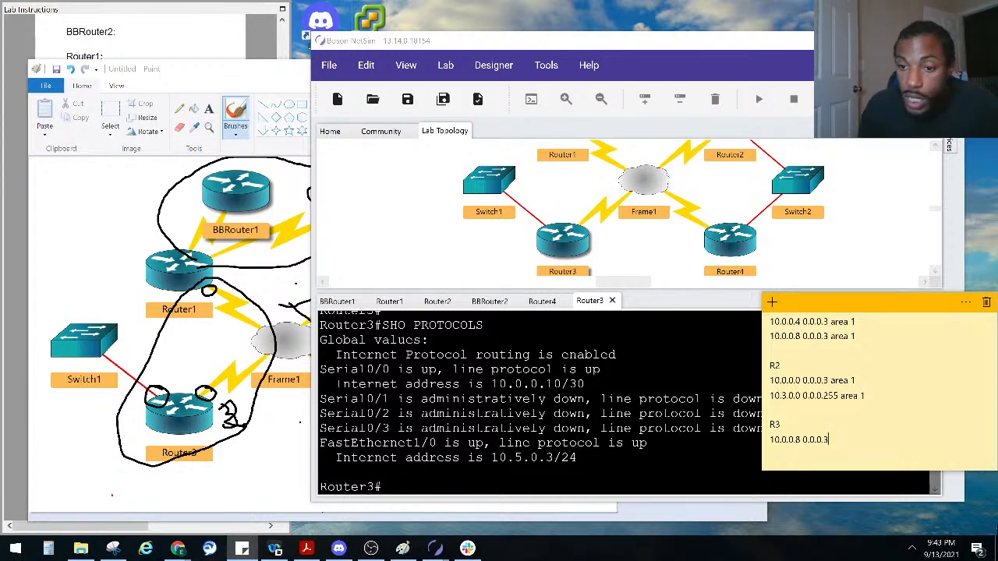
type(" AREA")
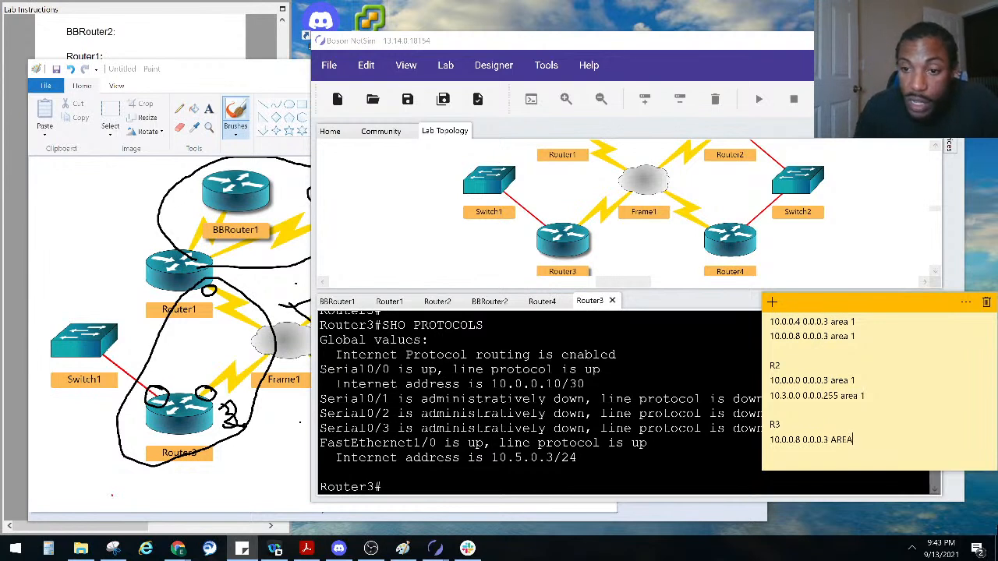
type(" 2")
key("Return")
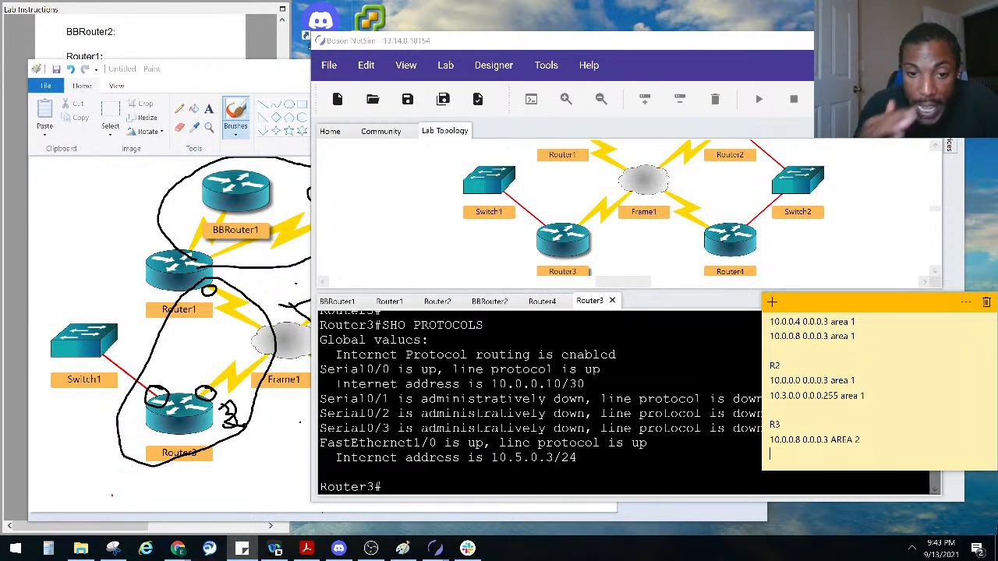
Circle Router3's Switch1-facing port again in Paint and check the FastEthernet1/0 address in Router3's console output
left_click_drag(578, 458, 491, 457)
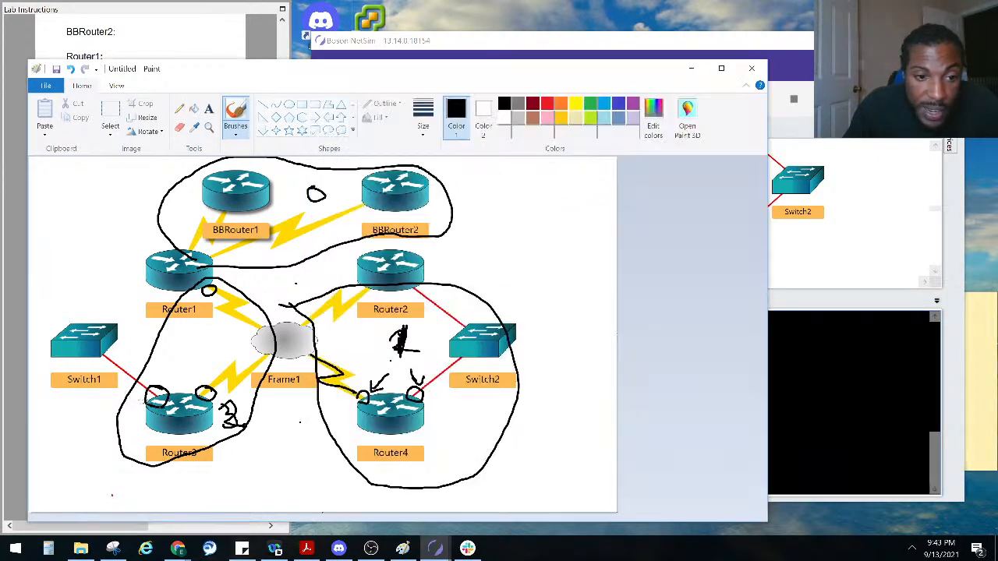
left_click(140, 399)
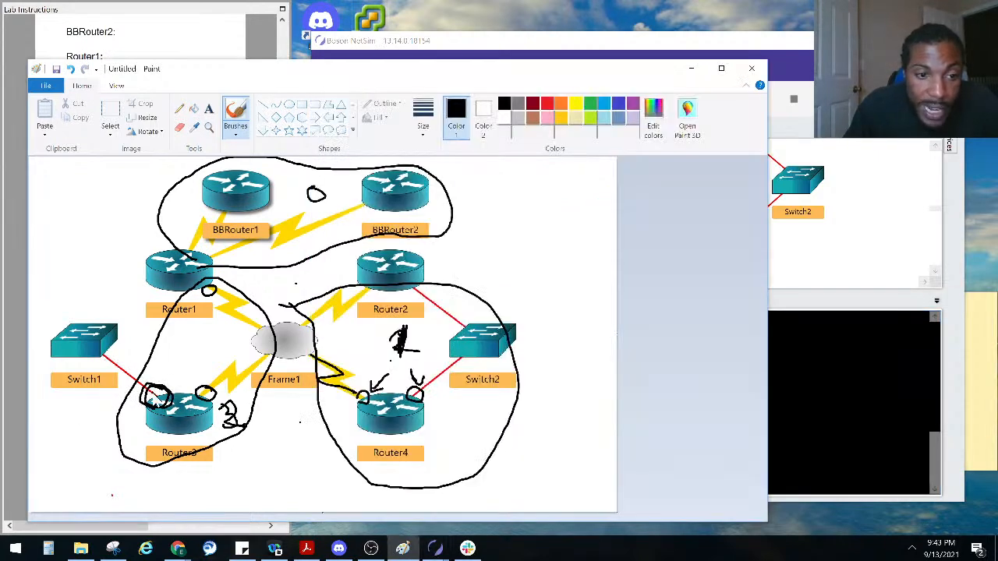
left_click(803, 420)
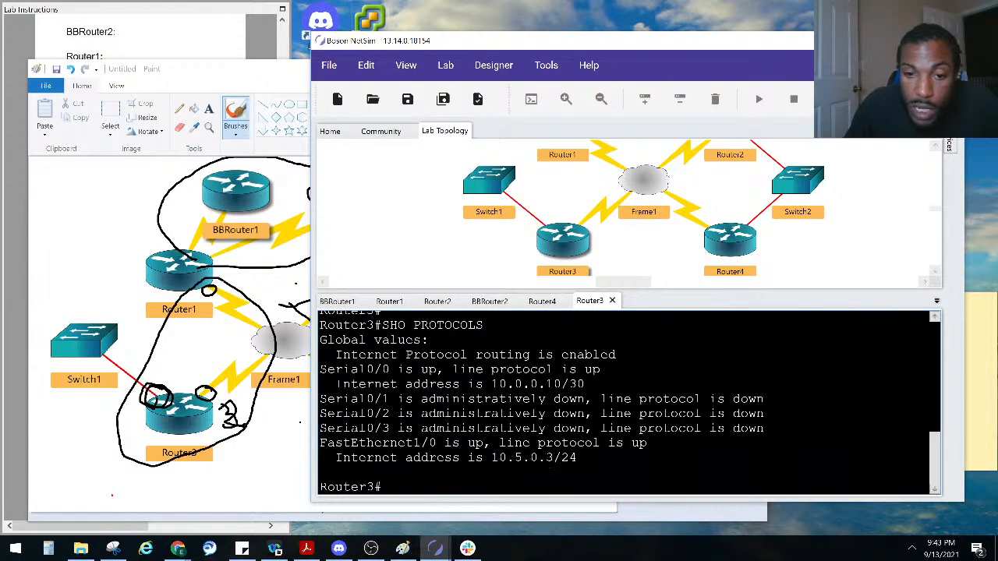
left_click_drag(491, 458, 562, 458)
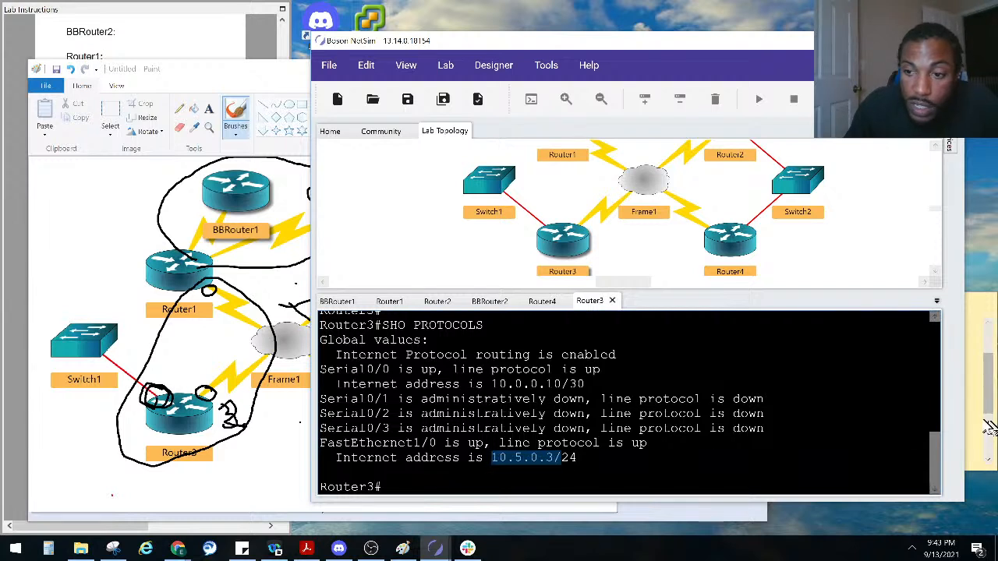
Add 10.5.0.0 0.0.0.255 AREA 2 under R3 in the sticky note and review the full network list
left_click(988, 425)
left_click(870, 459)
key("Return")
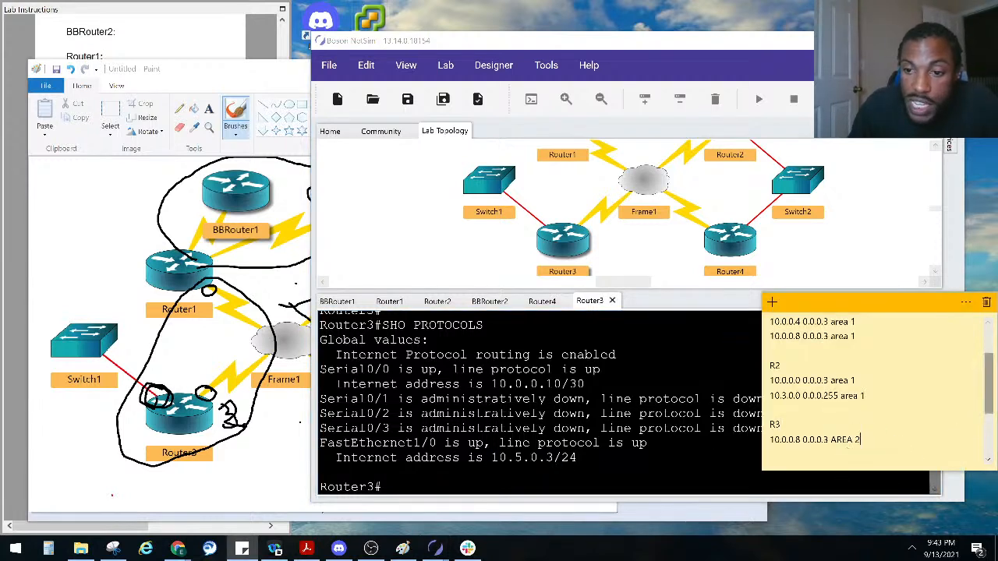
type("10.5.0")
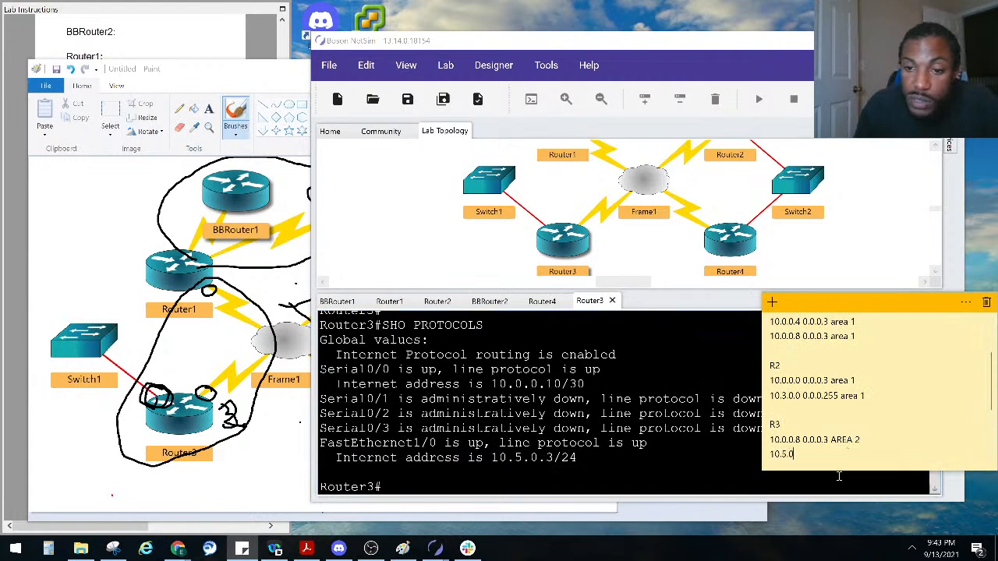
type(".0")
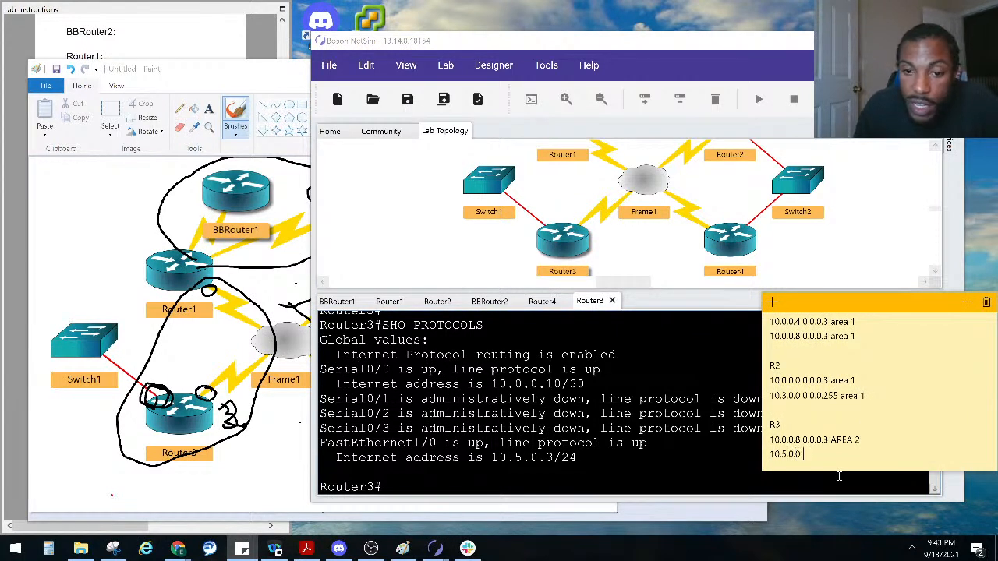
type(" 0.0")
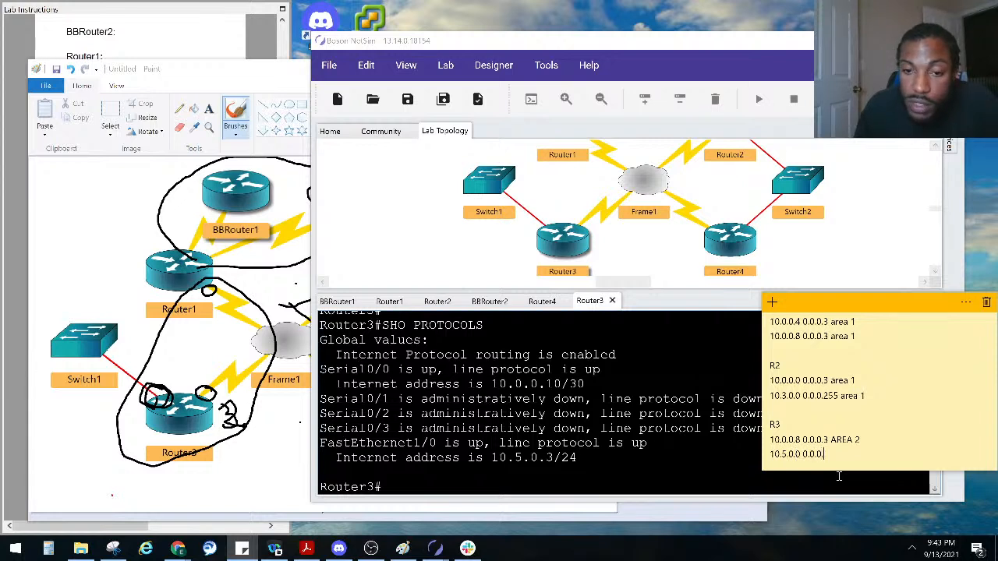
type(".0.255 ")
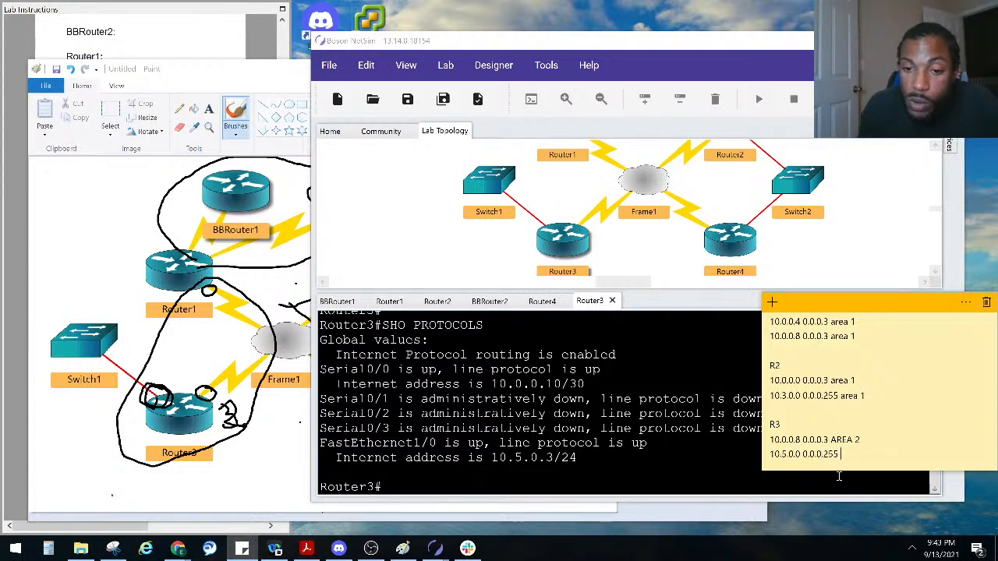
type("AREA 2")
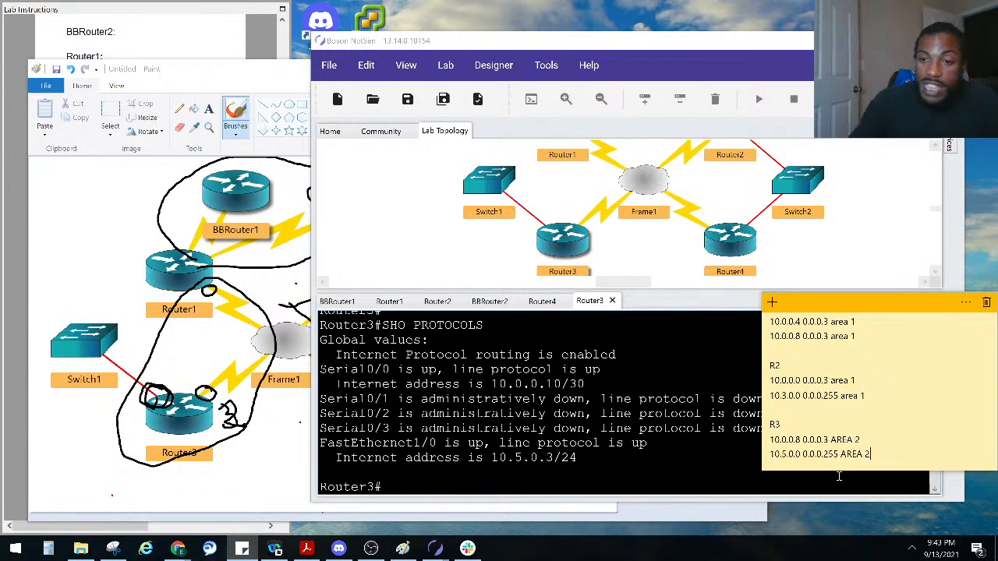
scroll(818, 396, "up", 2)
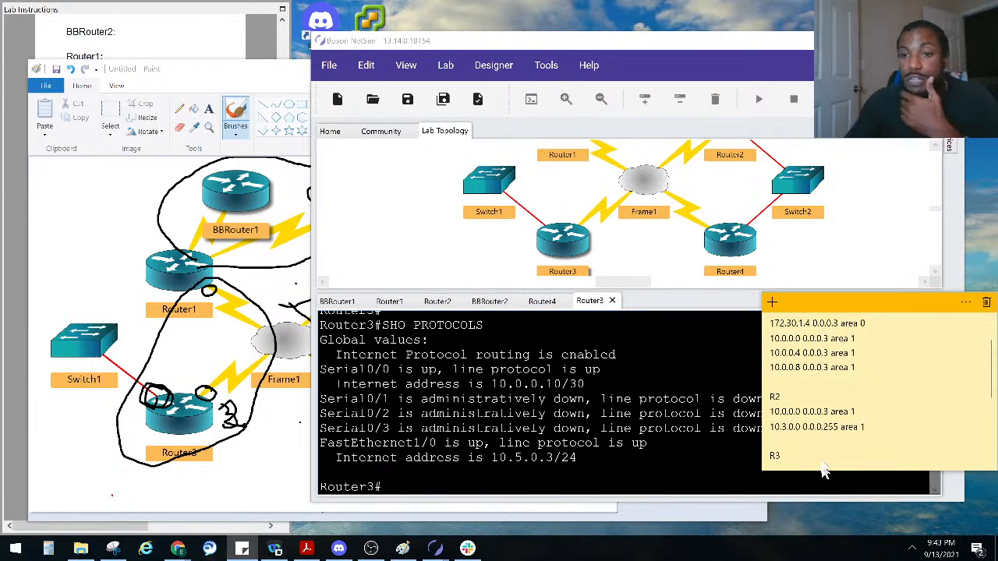
scroll(818, 396, "down", 2)
scroll(819, 396, "down", 3)
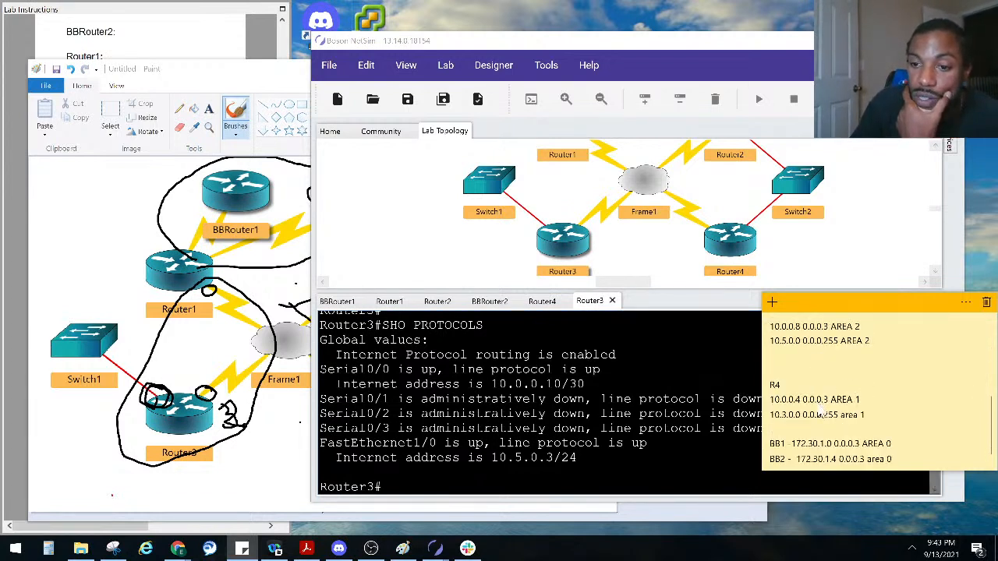
Review the noted OSPF network statements against lab steps 3 to 5 covering the Area 1 and Area 2 interfaces
scroll(823, 415, "up", 5)
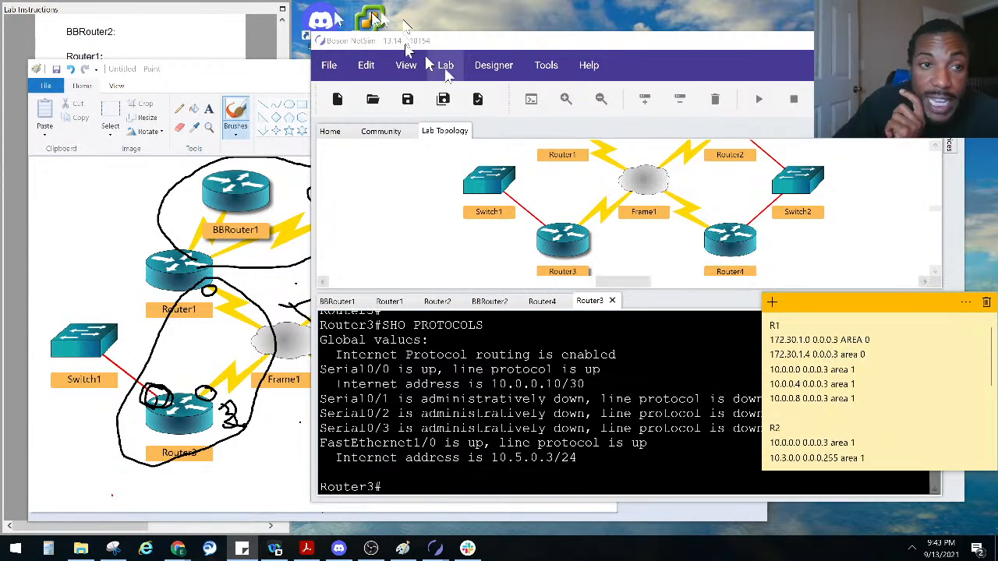
scroll(826, 382, "down", 3)
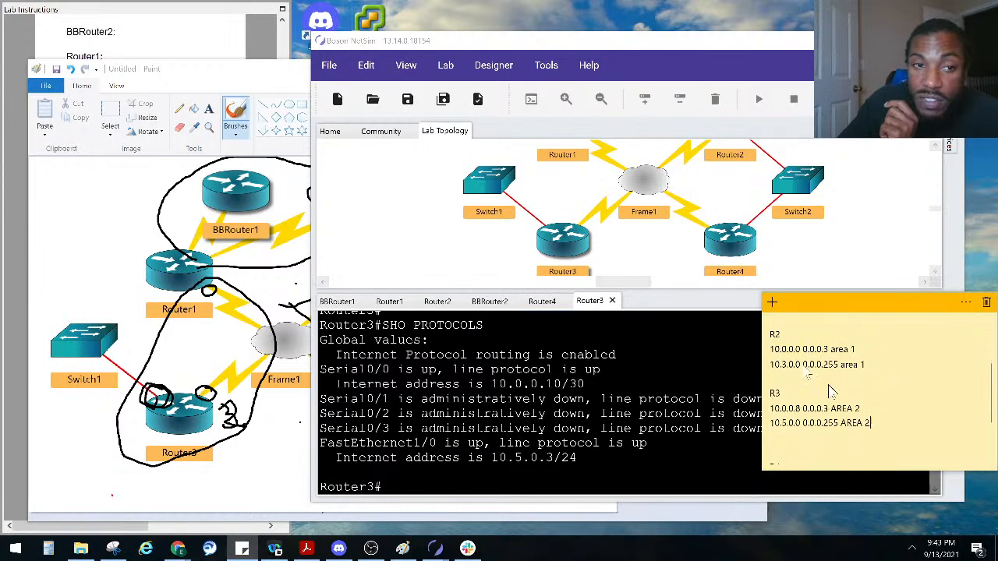
left_click(185, 47)
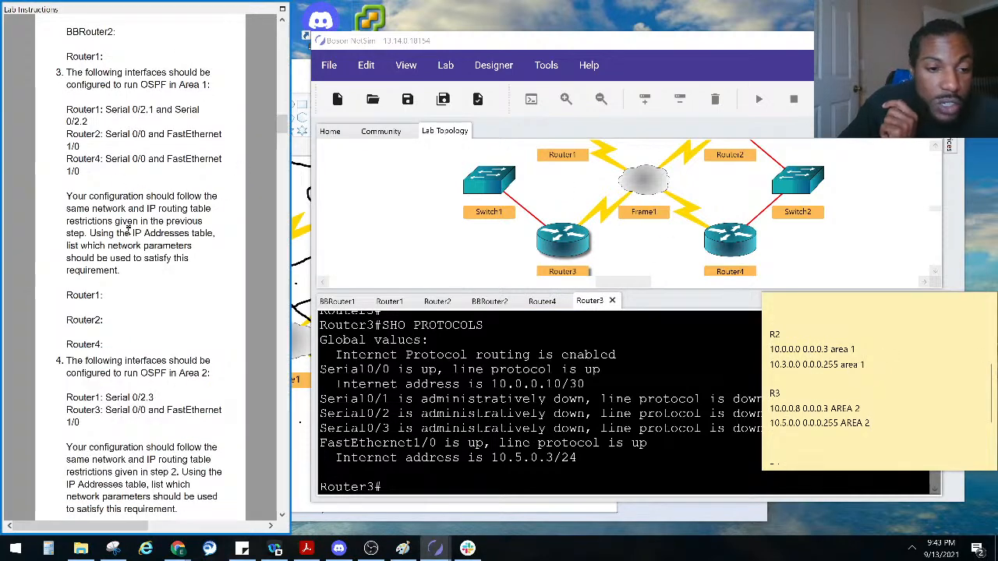
scroll(118, 257, "down", 3)
scroll(119, 257, "down", 3)
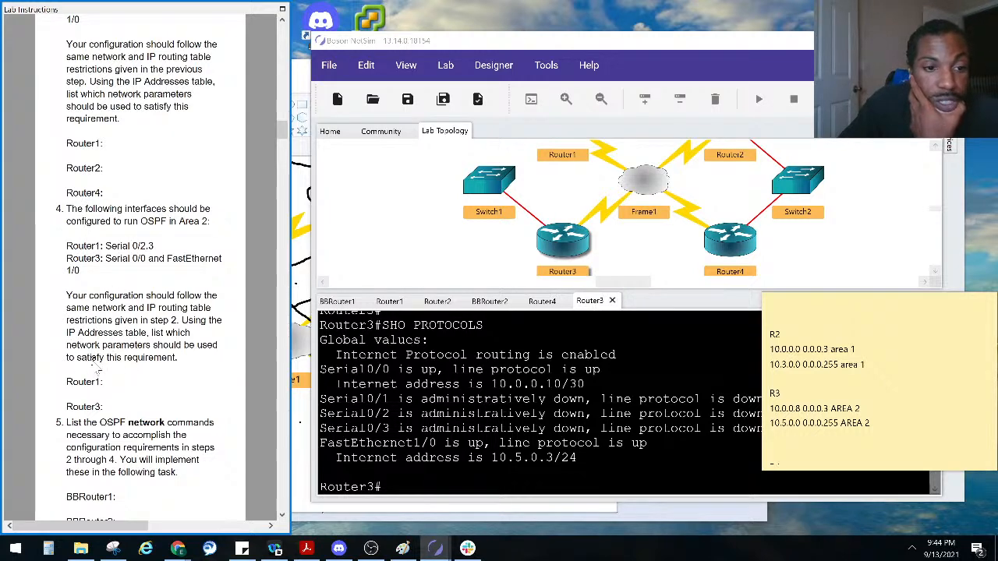
scroll(88, 359, "down", 4)
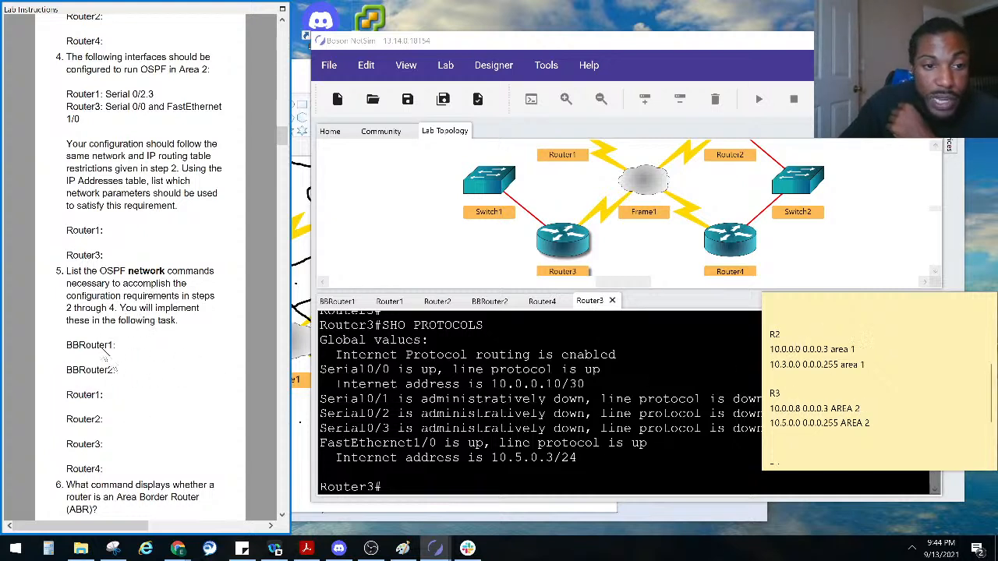
Check the noted network statements for R1 to R4, BB1 and BB2 against lab step 5, and read questions 6 to 9
left_click(854, 395)
scroll(854, 390, "up", 5)
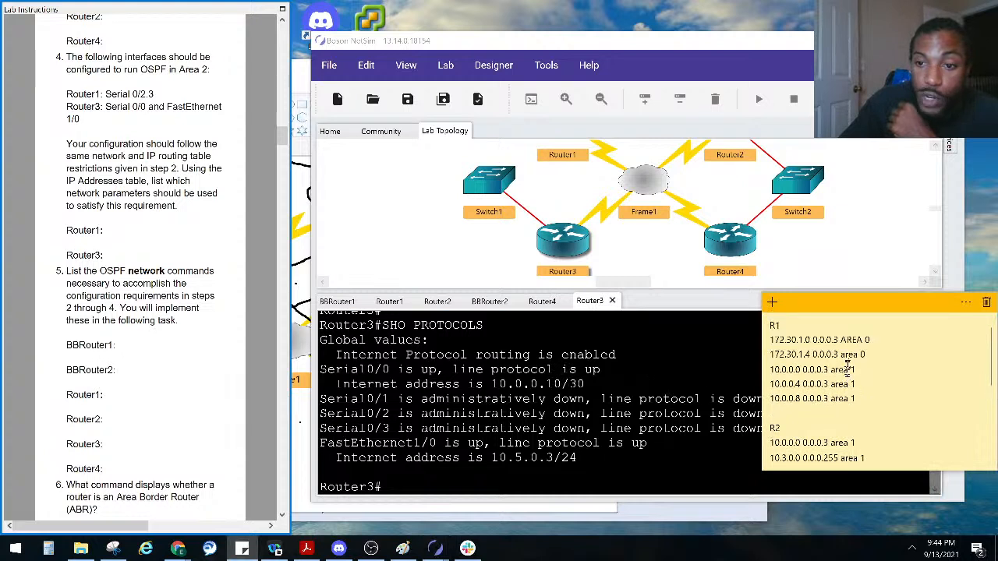
scroll(850, 355, "down", 6)
scroll(849, 355, "down", 2)
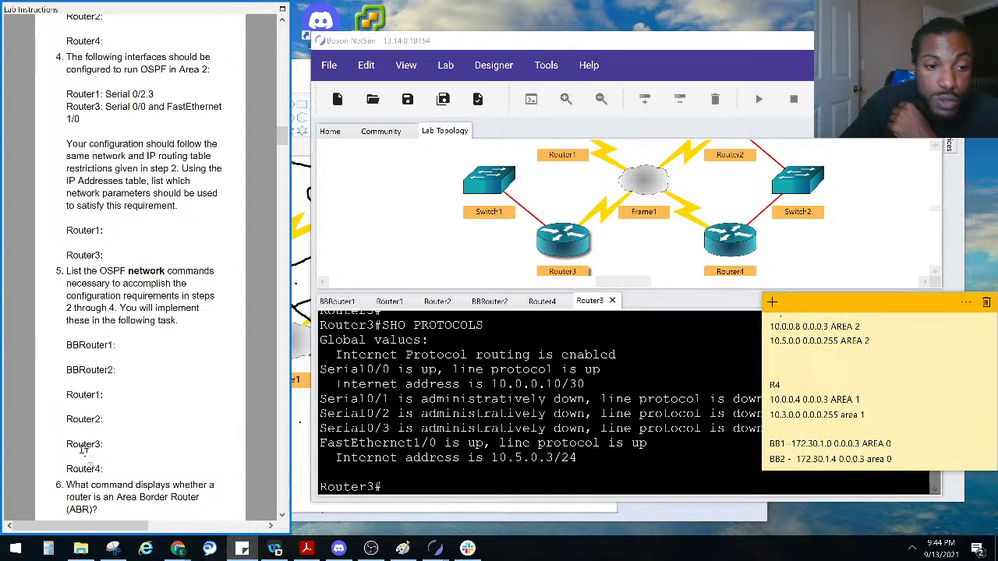
scroll(850, 393, "up", 2)
scroll(807, 355, "up", 3)
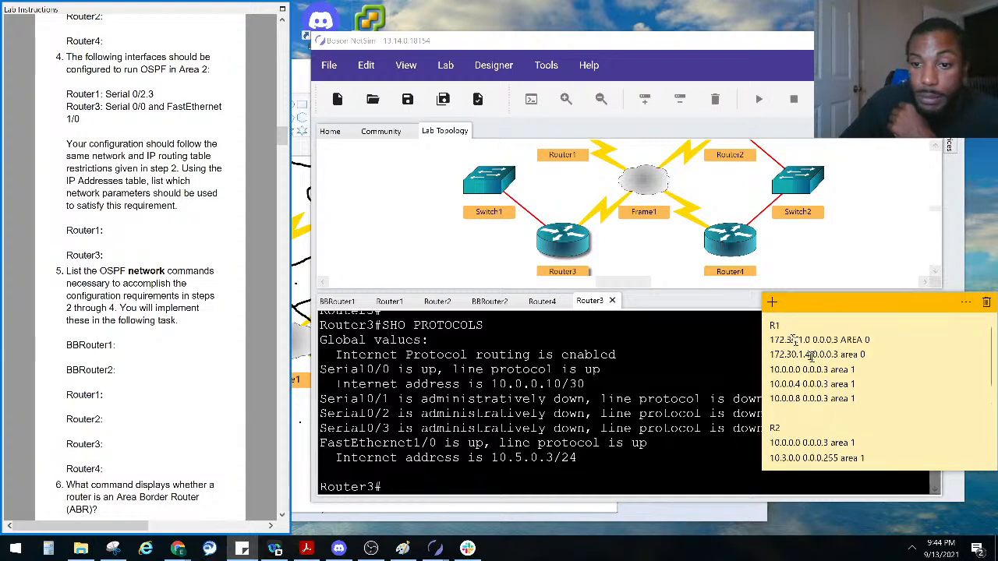
scroll(803, 358, "down", 2)
scroll(807, 363, "down", 3)
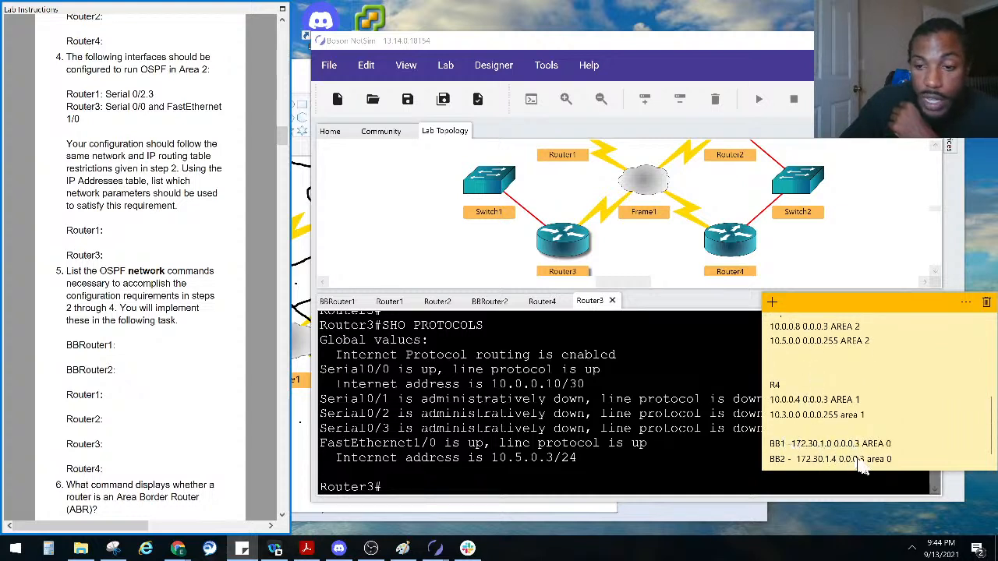
left_click_drag(911, 459, 721, 442)
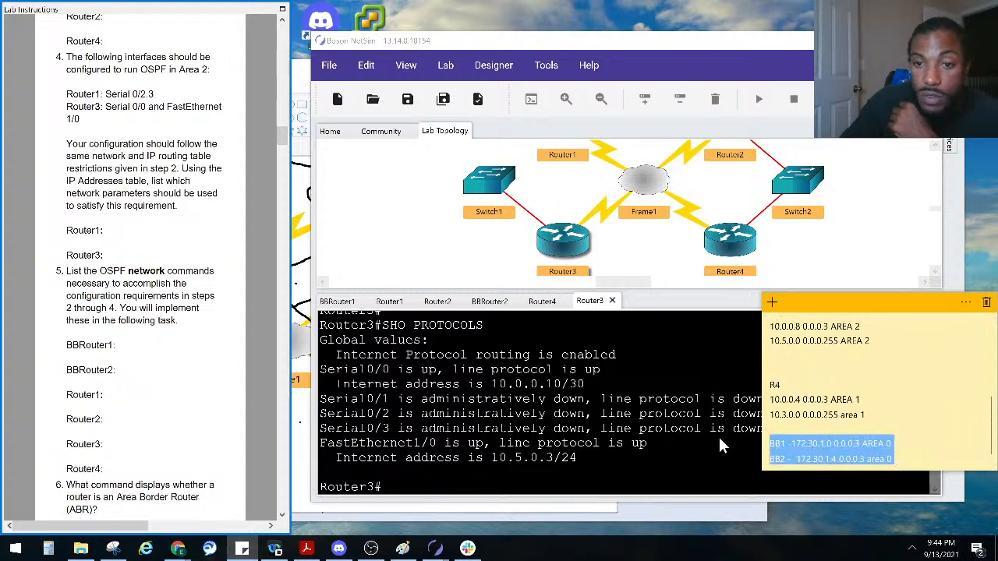
left_click(176, 425)
scroll(175, 425, "down", 2)
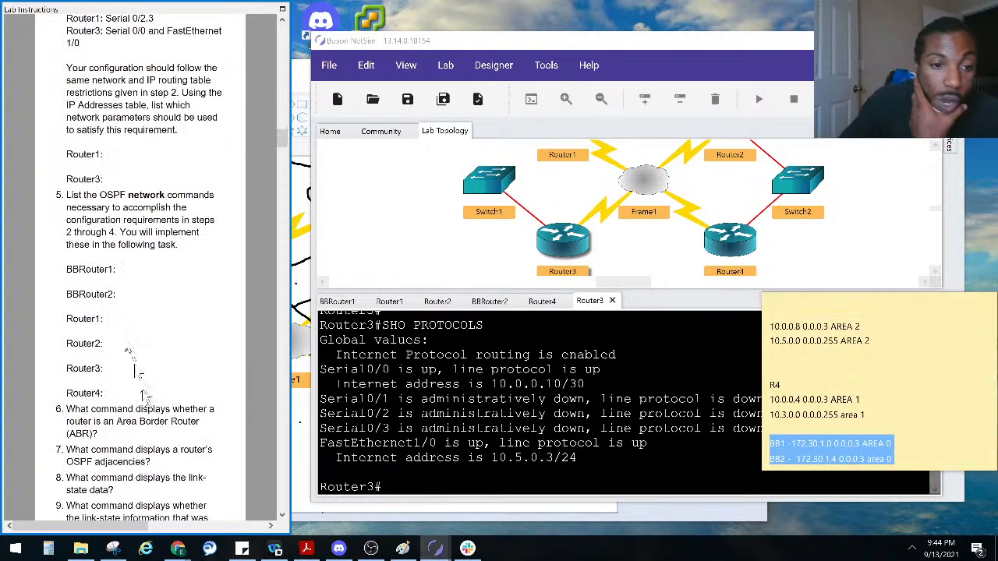
scroll(133, 344, "down", 3)
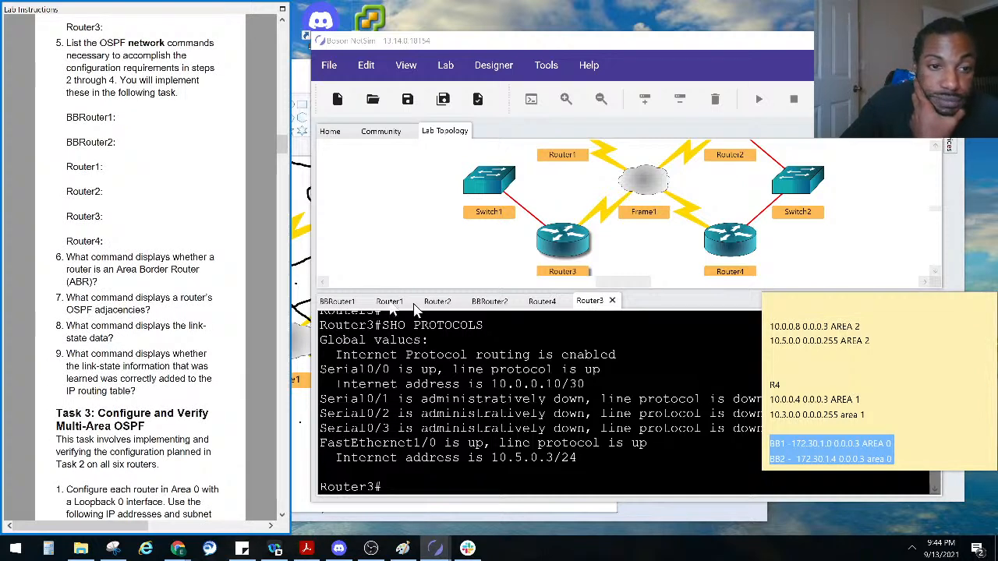
left_click(525, 414)
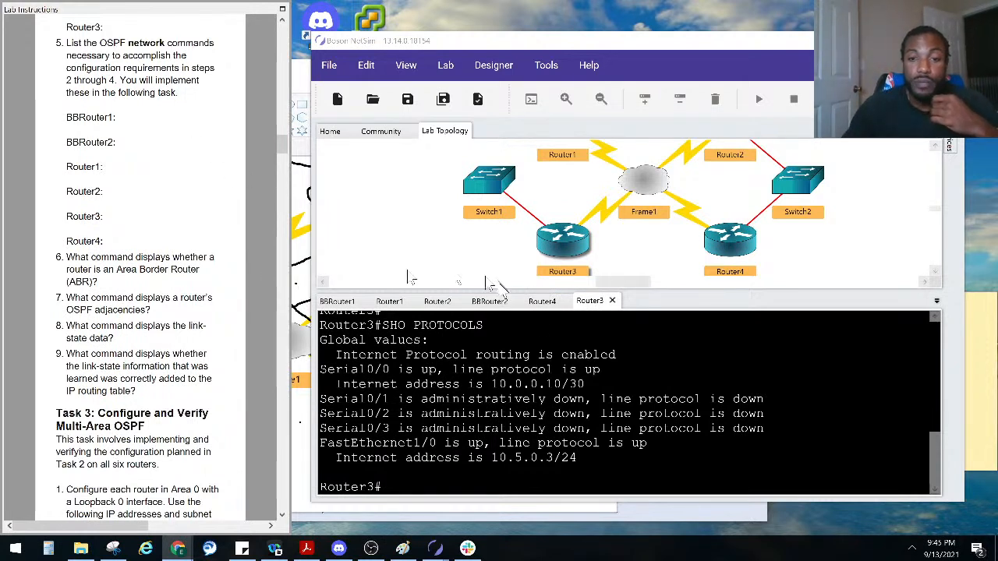
left_click(630, 370)
key("Return")
key("Return")
key("Return")
key("Return")
key("Return")
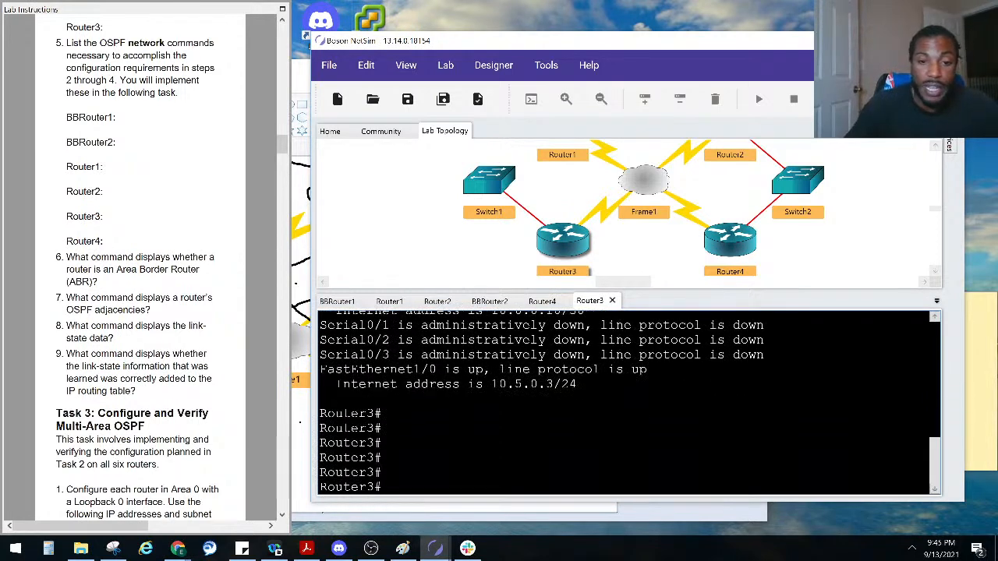
type("SHO")
key("Caps_Lock")
type("ip")
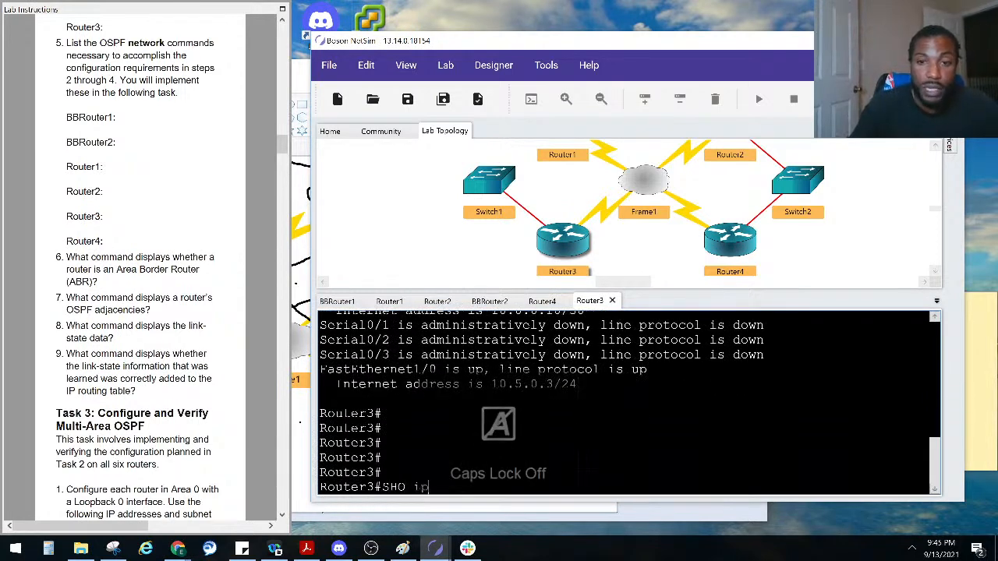
Draw arrows and lines around Router1 in the Paint topology picture, linking it to the OSPF areas it borders
left_click(300, 187)
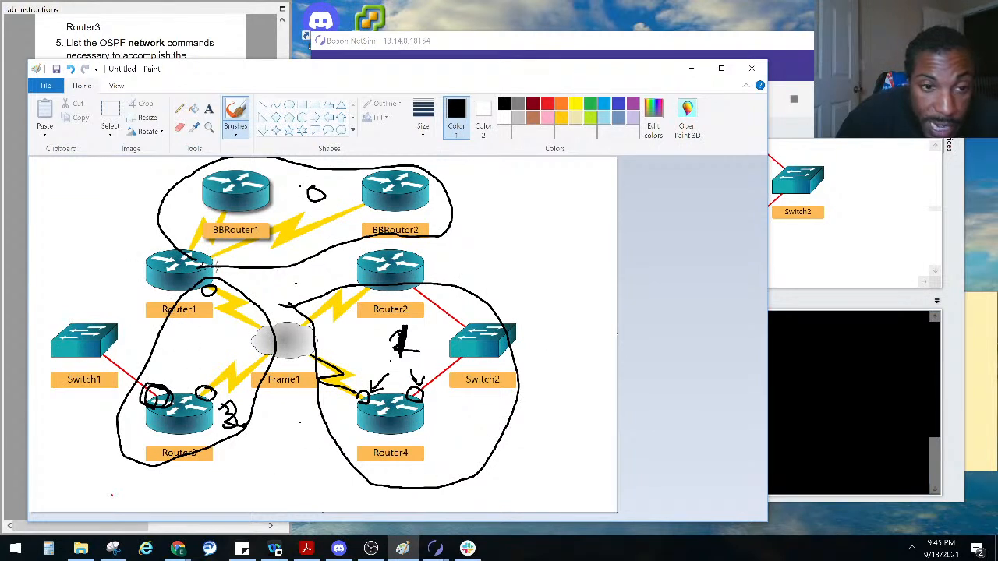
mouse_move(85, 244)
left_mouse_down()
mouse_move(135, 262)
mouse_move(129, 273)
mouse_move(152, 260)
mouse_move(144, 265)
left_mouse_up()
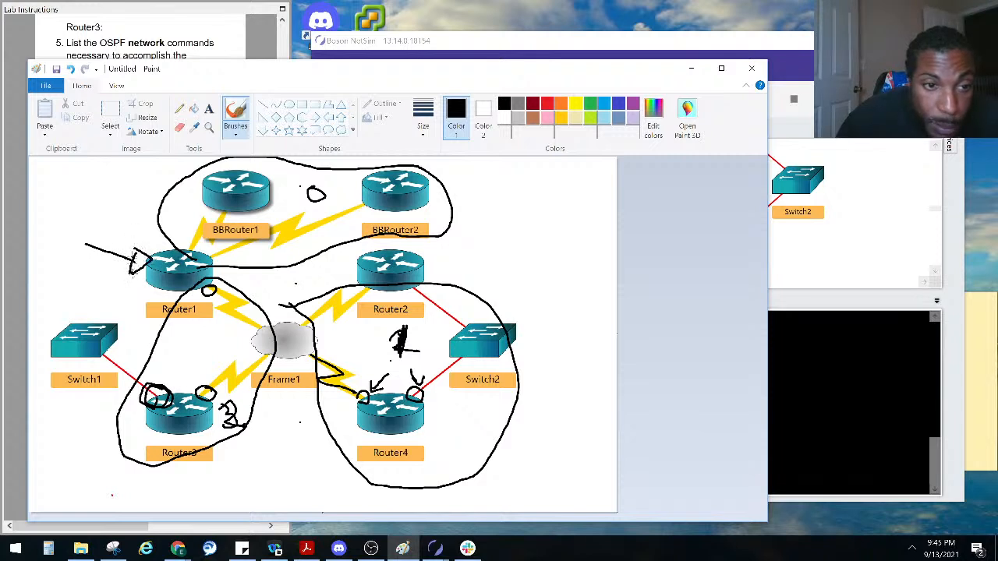
left_click_drag(87, 245, 155, 211)
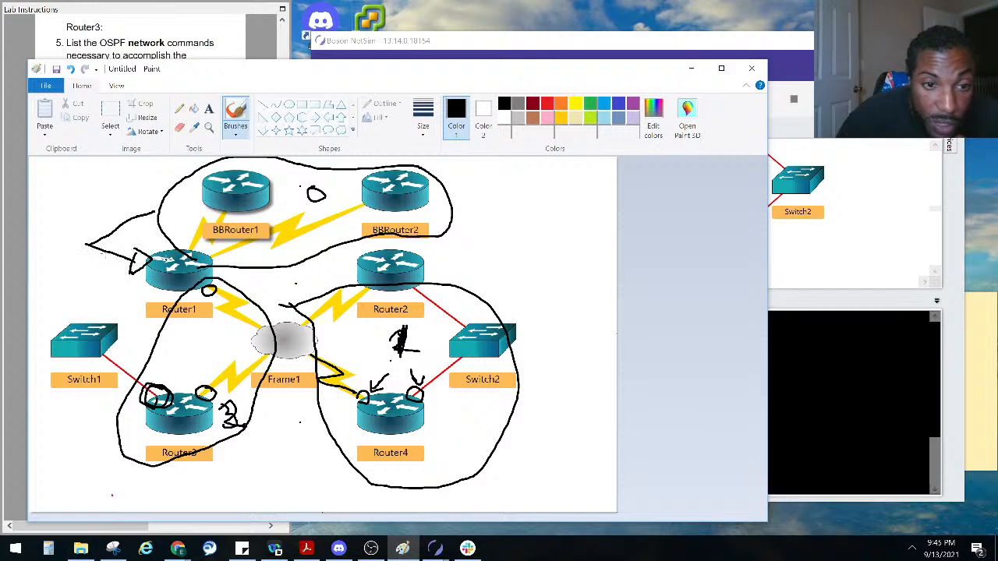
left_click_drag(150, 267, 322, 311)
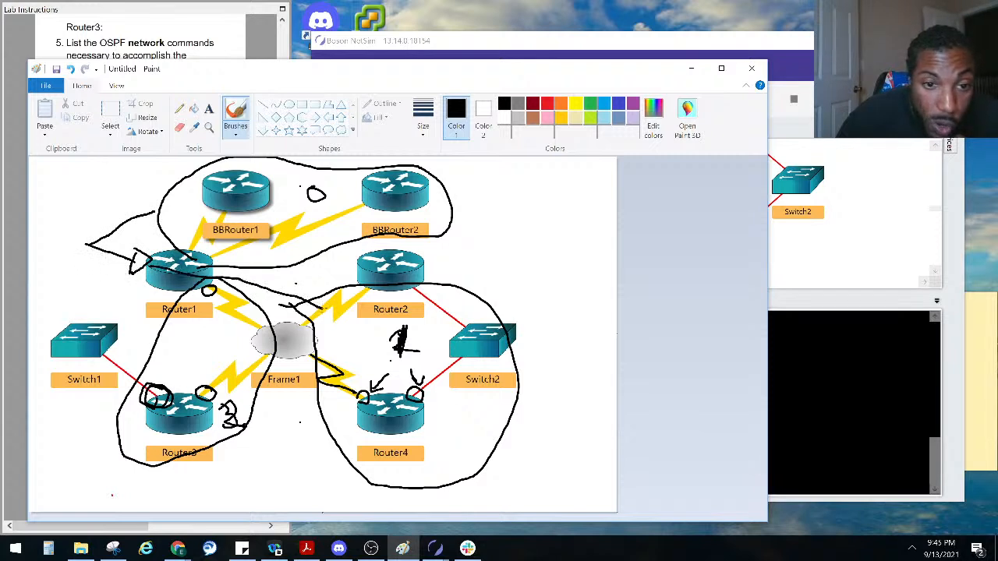
left_click_drag(100, 251, 149, 315)
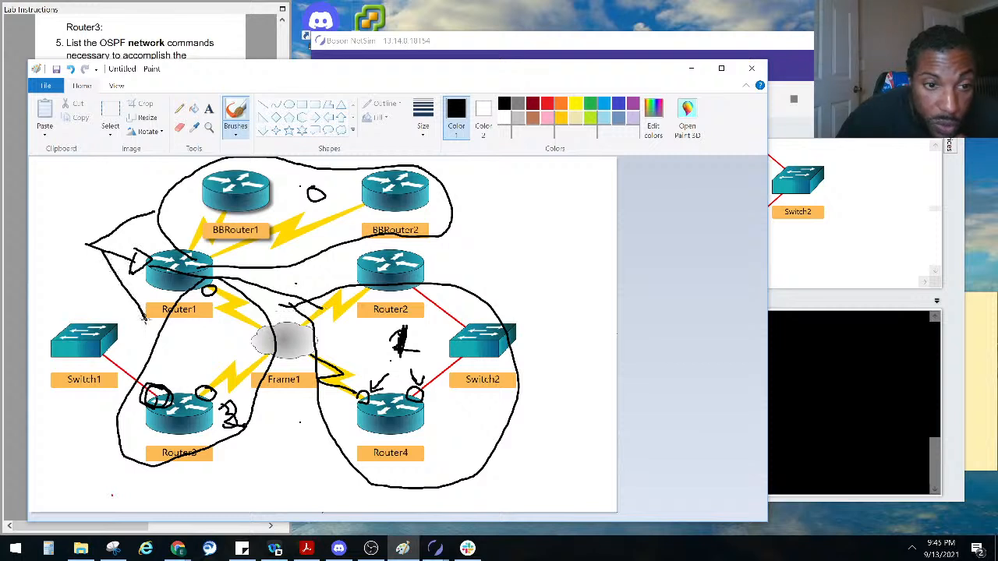
mouse_move(142, 228)
left_mouse_down()
mouse_move(150, 249)
mouse_move(159, 242)
mouse_move(149, 245)
left_mouse_up()
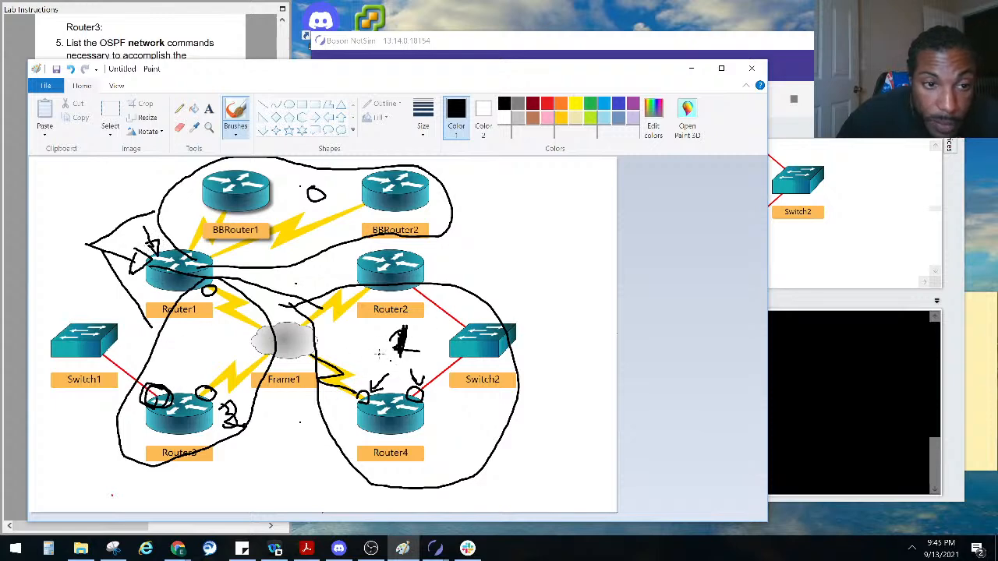
Switch back to Boson NetSim and open Router1's console from the topology at a fresh prompt
left_click(830, 423)
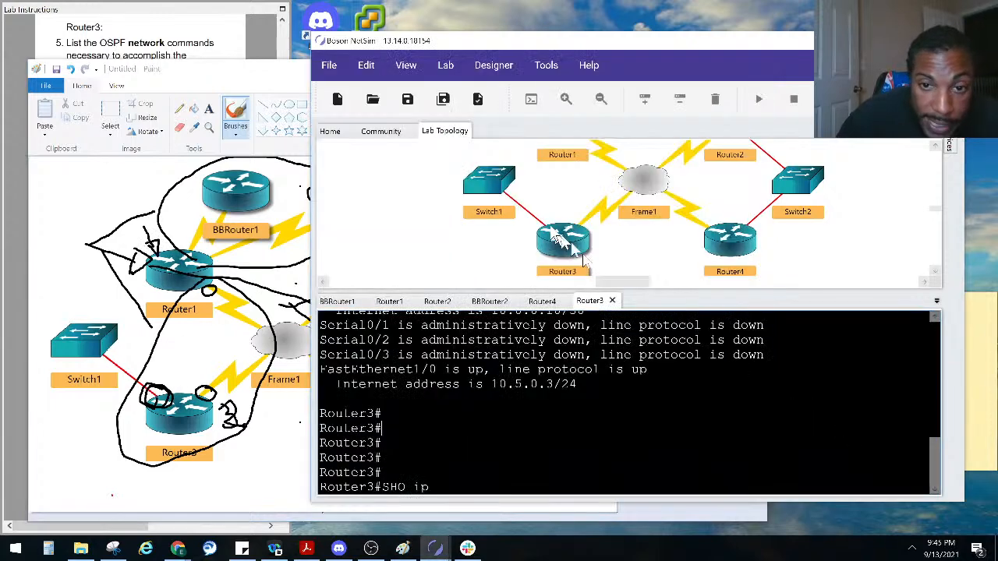
left_click(936, 145)
left_click(936, 145)
left_click(935, 146)
left_click(936, 146)
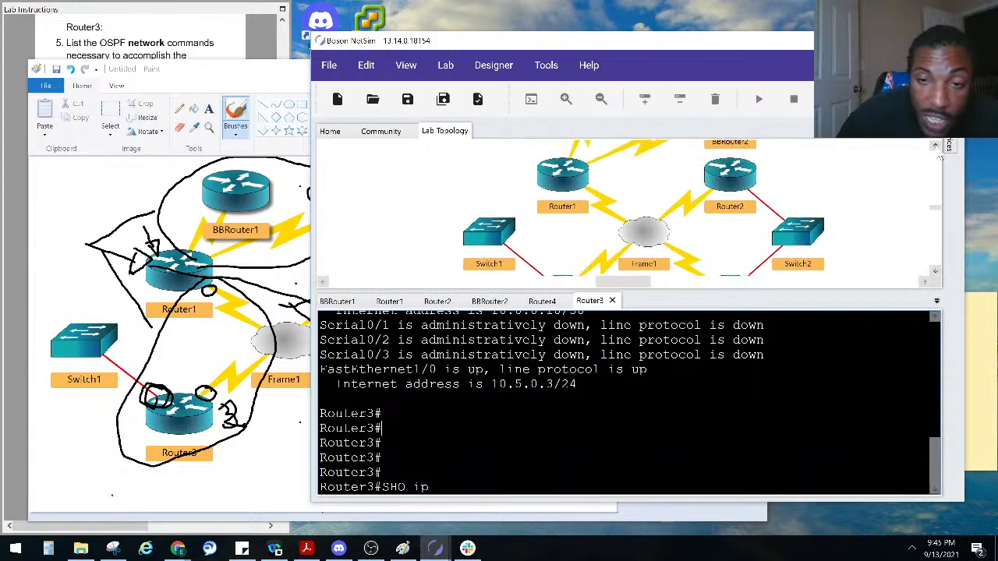
left_click(936, 146)
double_click(559, 191)
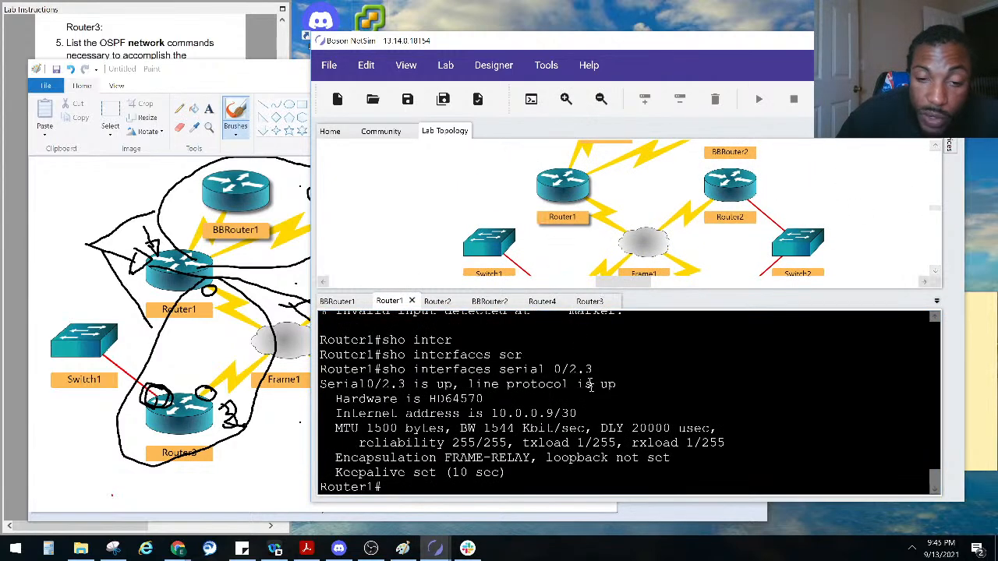
key("Return")
key("Return")
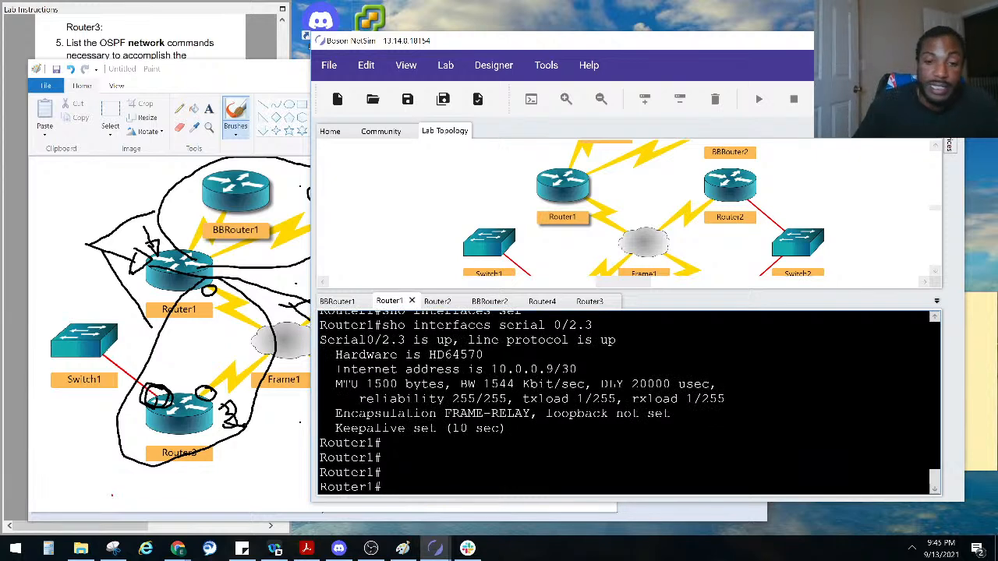
Try to complete a "sho ip ospf" command with a keyword starting with "bor" on Router1
type("sho ip osp")
key("Tab")
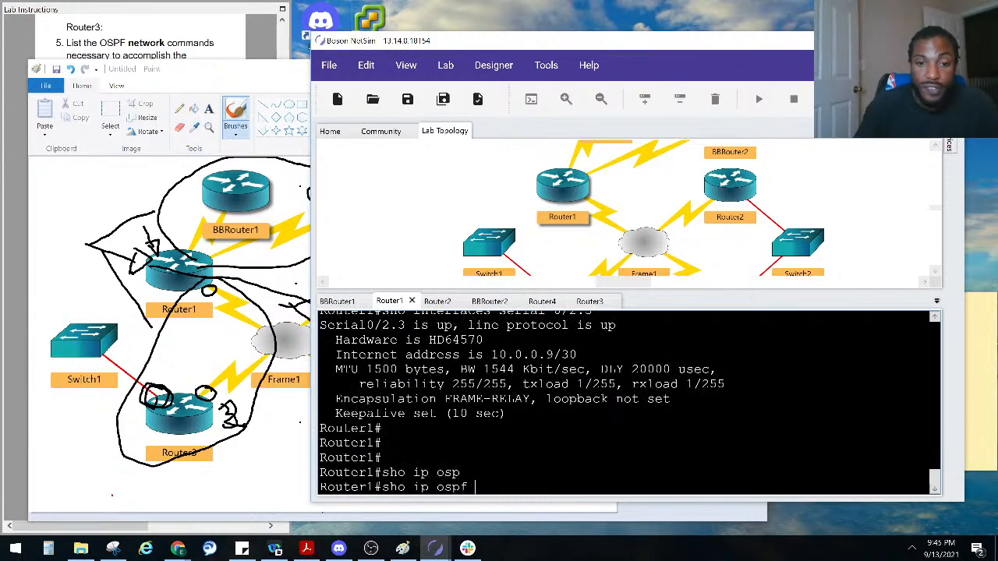
type("b")
key("Tab")
type("or")
key("Tab")
key("BackSpace")
key("BackSpace")
key("BackSpace")
key("BackSpace")
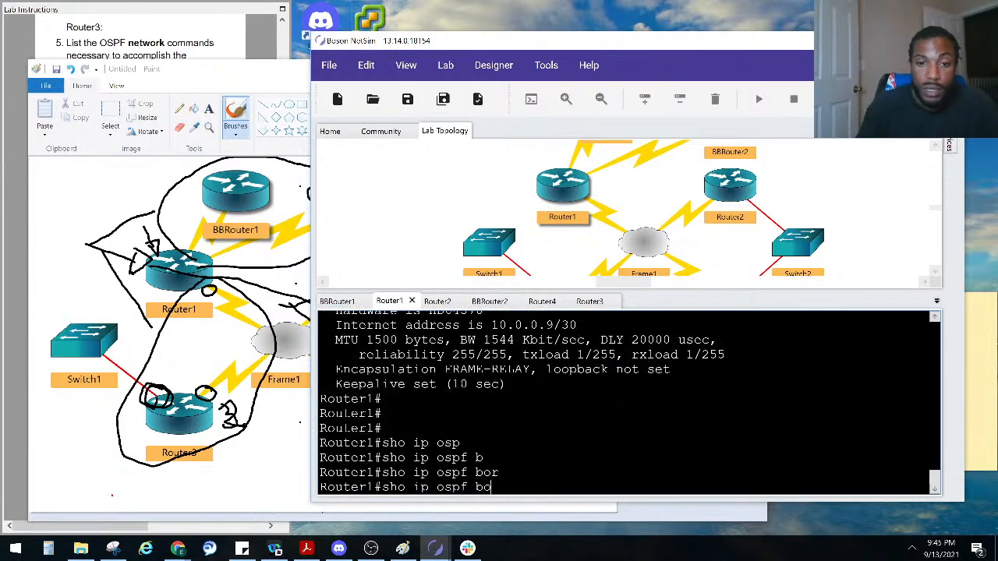
List the options for "sho ip ospf" on Router1, run the plain command, and return to lab question 6 about ABRs
type("?")
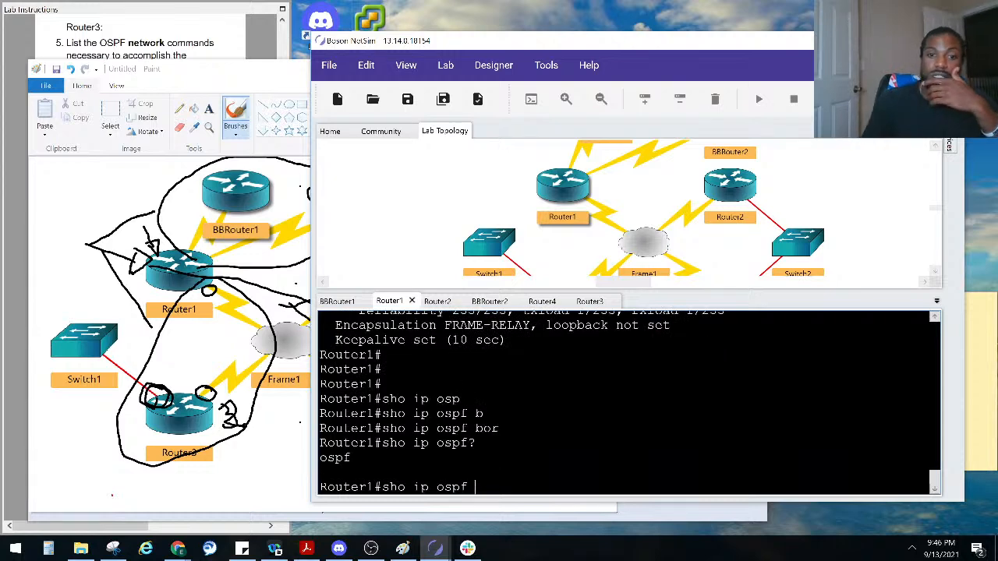
type(" ?")
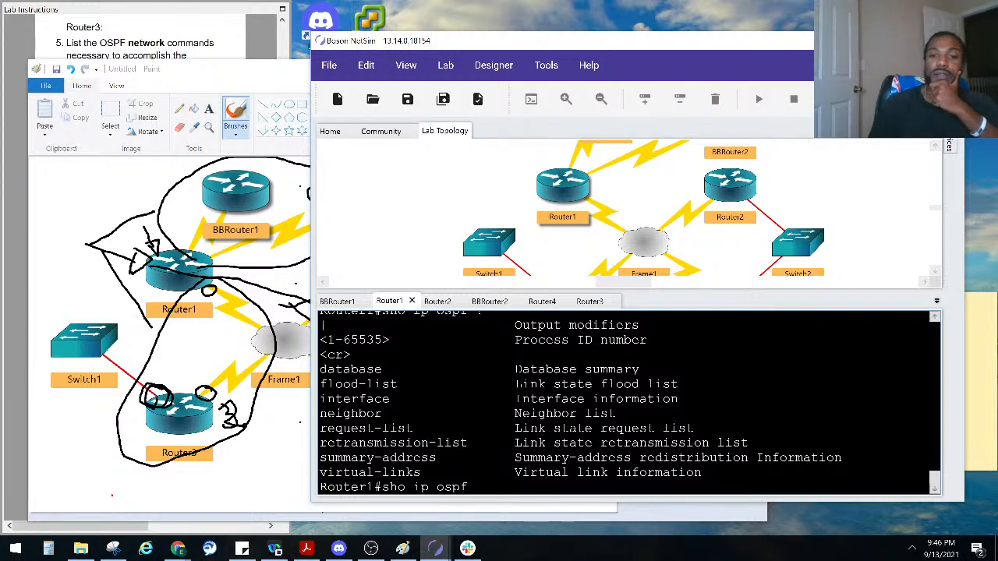
key("Return")
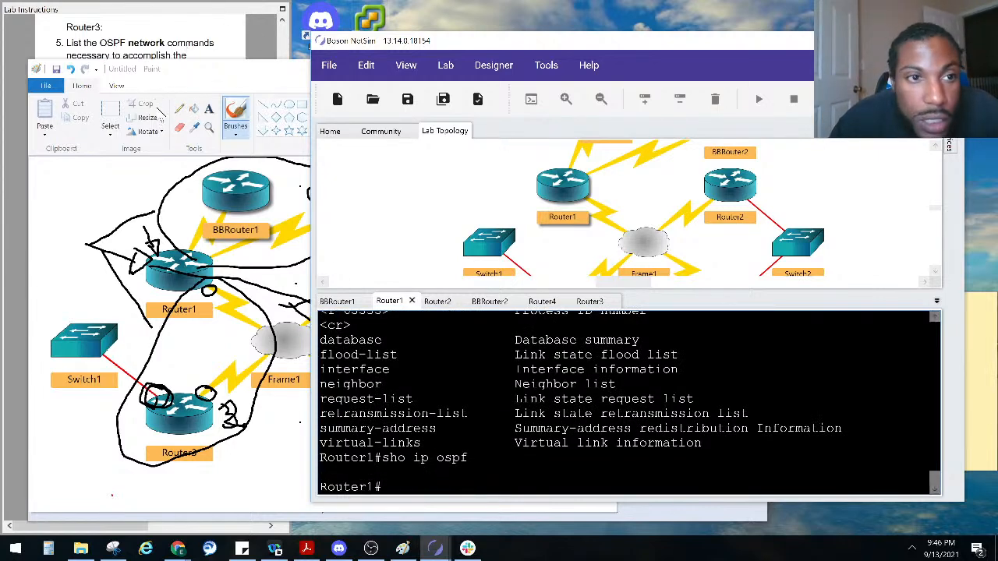
left_click(166, 49)
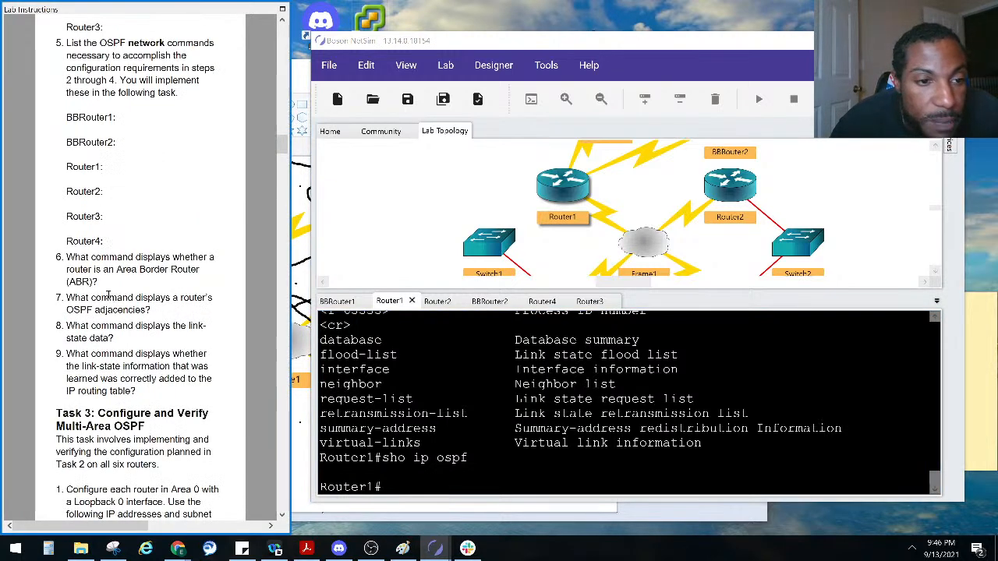
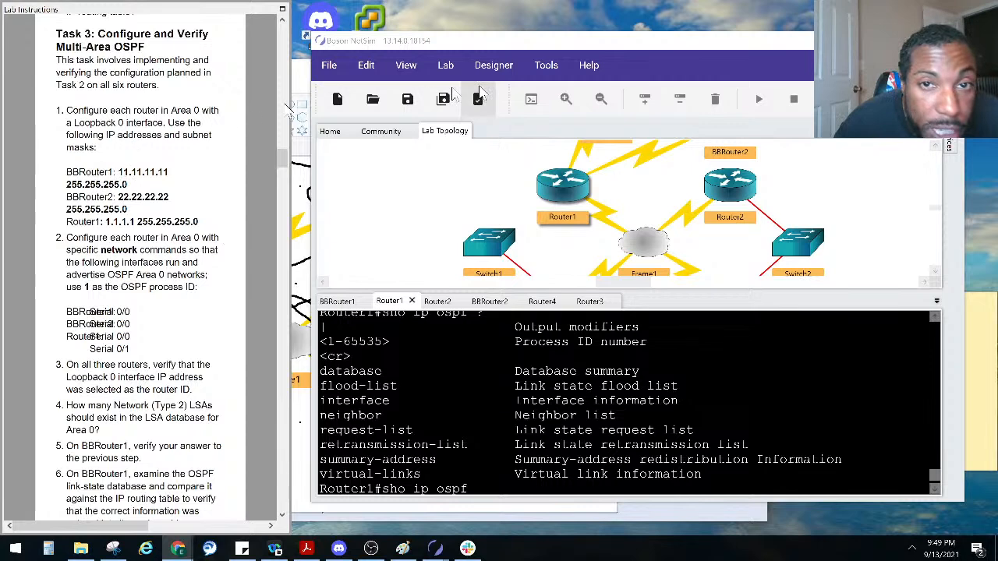
Undo all the hand-drawn annotations over the routers and links in the Paint topology picture
left_click(304, 81)
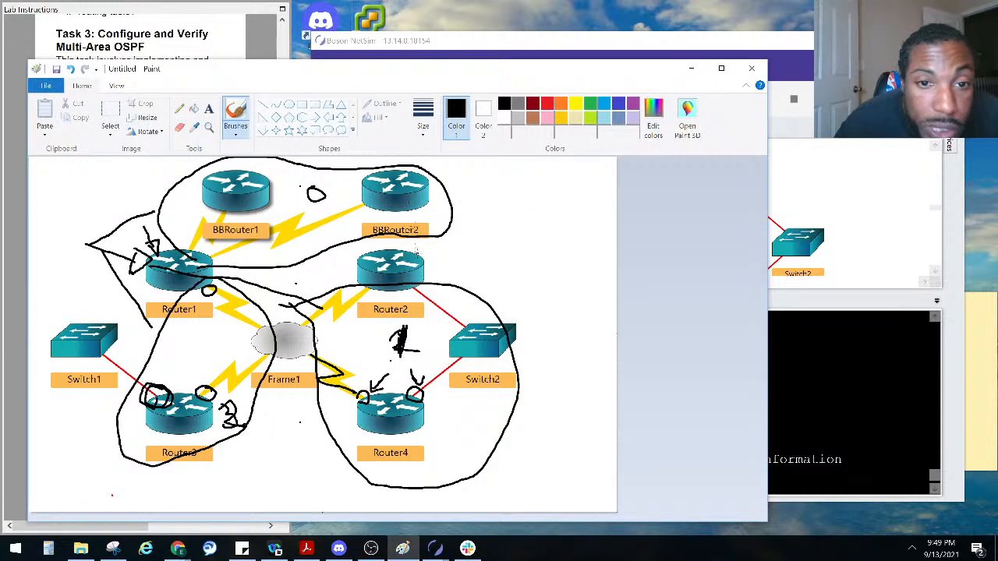
key("ctrl+z")
key("ctrl+z")
key("ctrl+z")
key("ctrl+z")
key("ctrl+z")
key("ctrl+z")
key("ctrl+z")
key("ctrl+z")
key("ctrl+z")
key("ctrl+z")
key("ctrl+z")
key("ctrl+z")
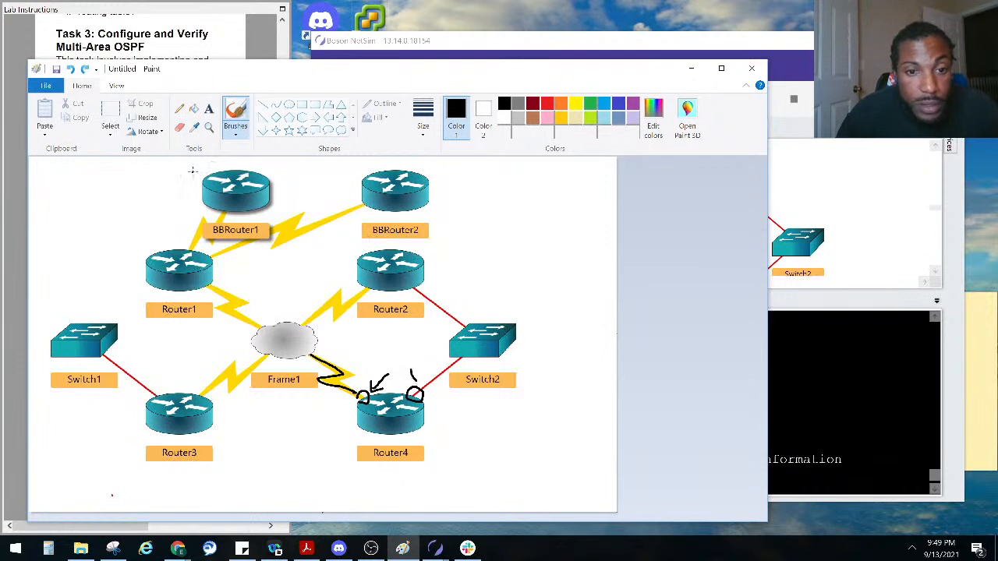
key("ctrl+z")
key("ctrl+z")
key("ctrl+z")
key("ctrl+z")
key("ctrl+z")
key("ctrl+z")
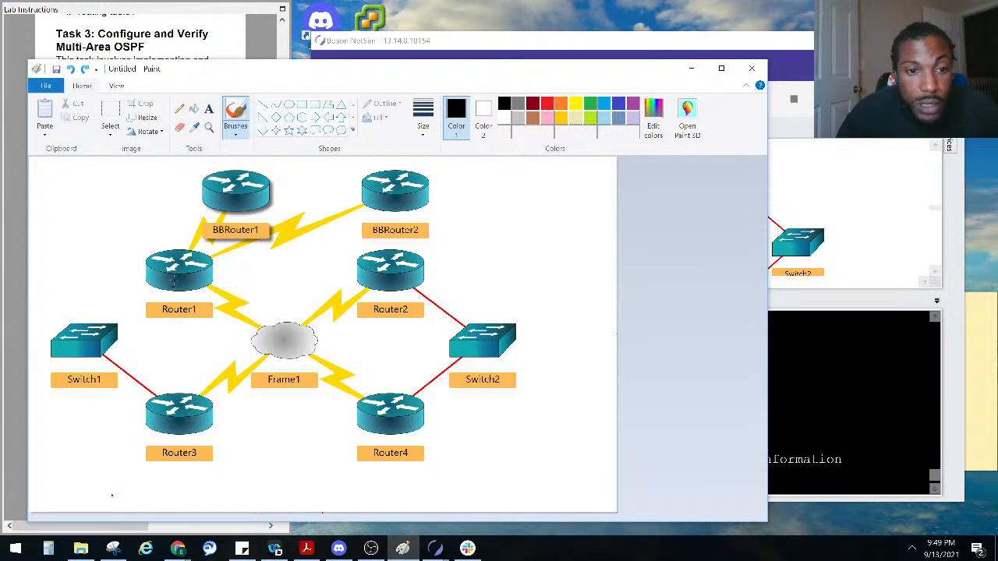
Outline BBRouter1, BBRouter2 and Router1 together as area 0 in the Paint topology and annotate them with 11, 22.22 and 1.1.1.1
mouse_move(161, 293)
left_mouse_down()
mouse_move(455, 234)
mouse_move(373, 165)
mouse_move(212, 159)
mouse_move(128, 263)
mouse_move(170, 294)
left_mouse_up()
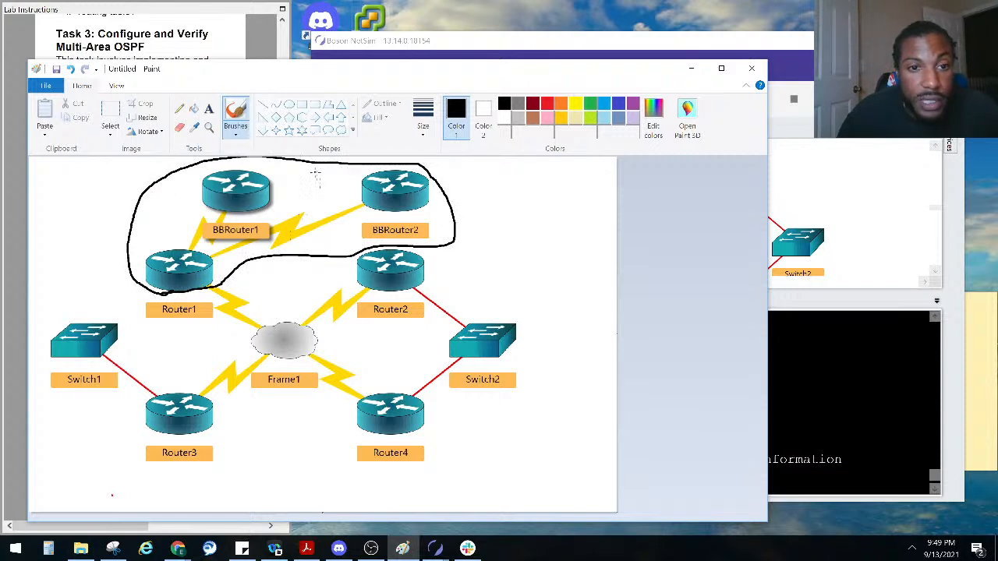
mouse_move(315, 175)
left_mouse_down()
mouse_move(297, 181)
mouse_move(319, 183)
mouse_move(311, 172)
left_mouse_up()
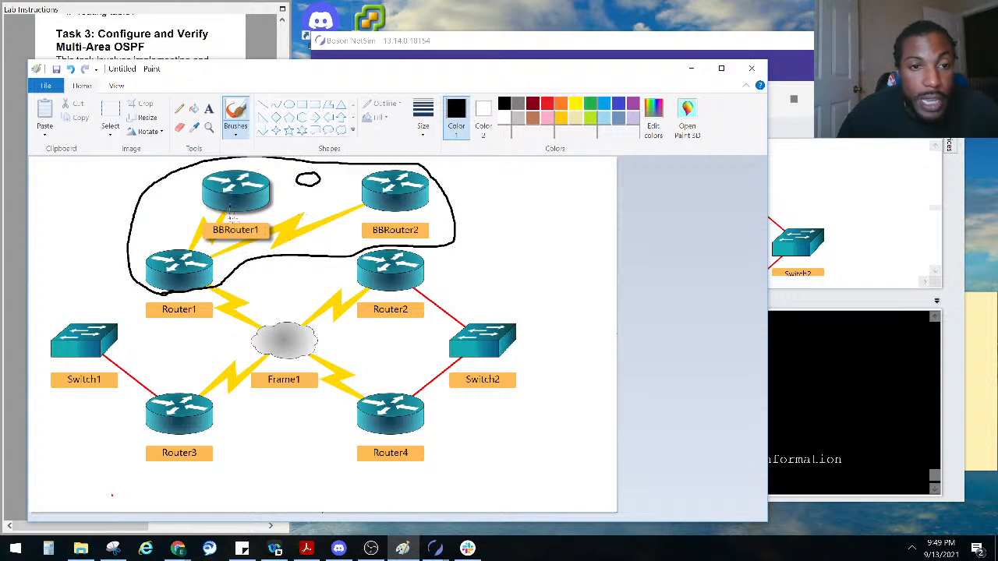
left_click(182, 48)
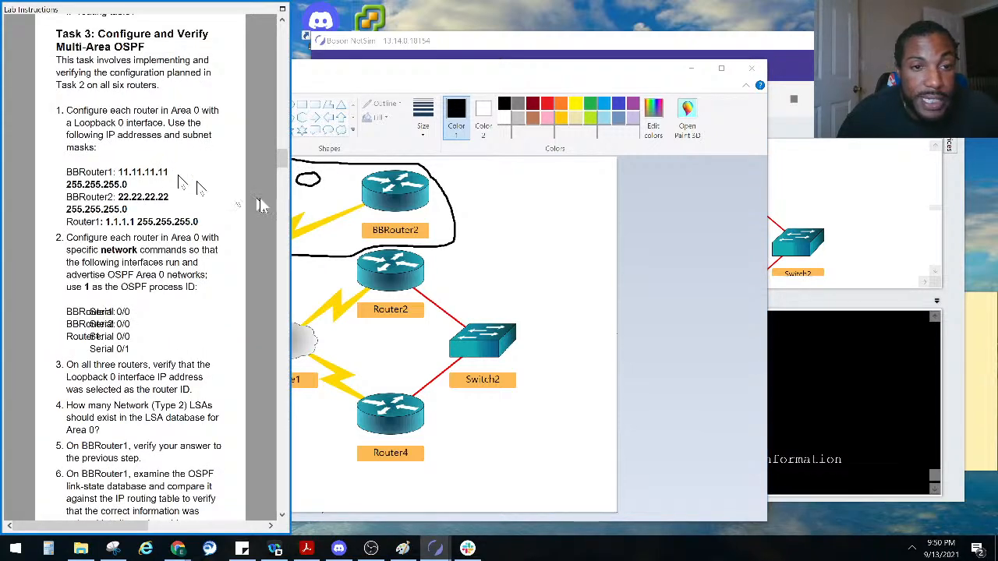
left_click(328, 90)
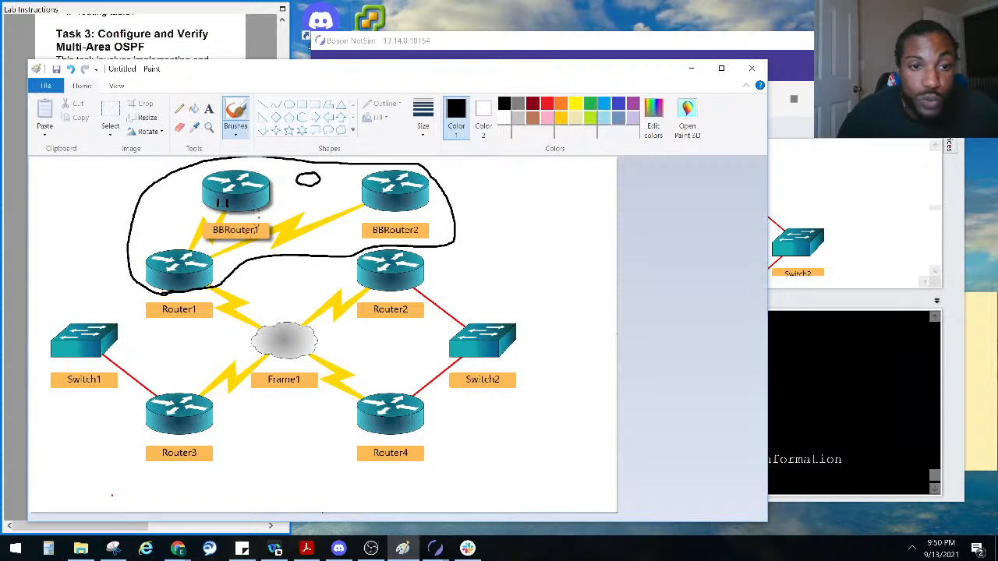
left_click(210, 57)
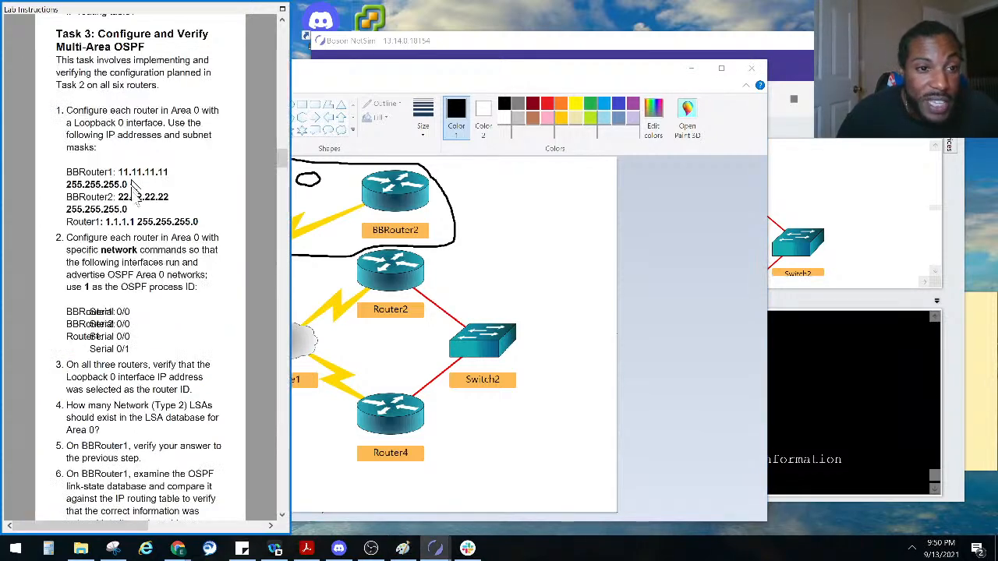
left_click(379, 201)
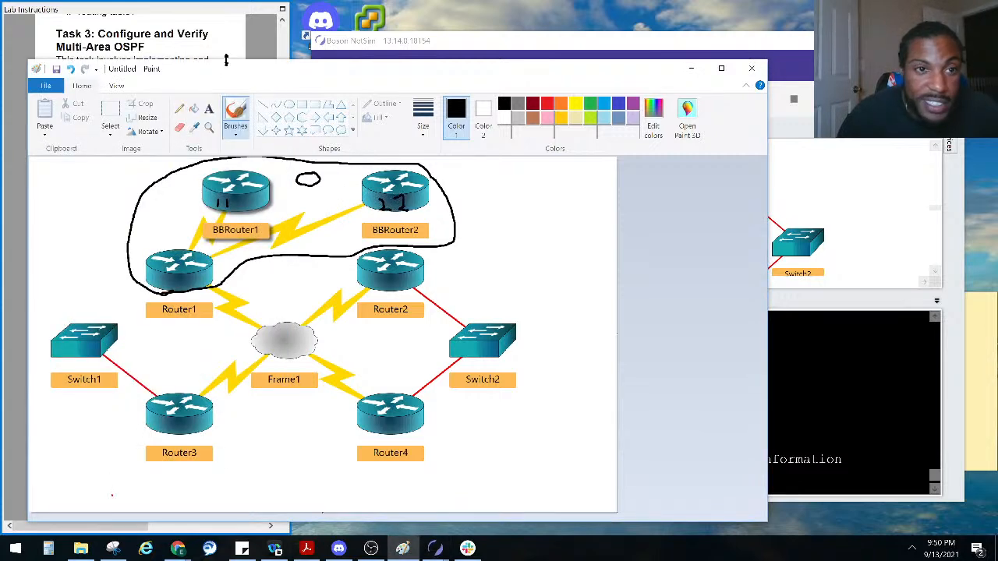
left_click(202, 37)
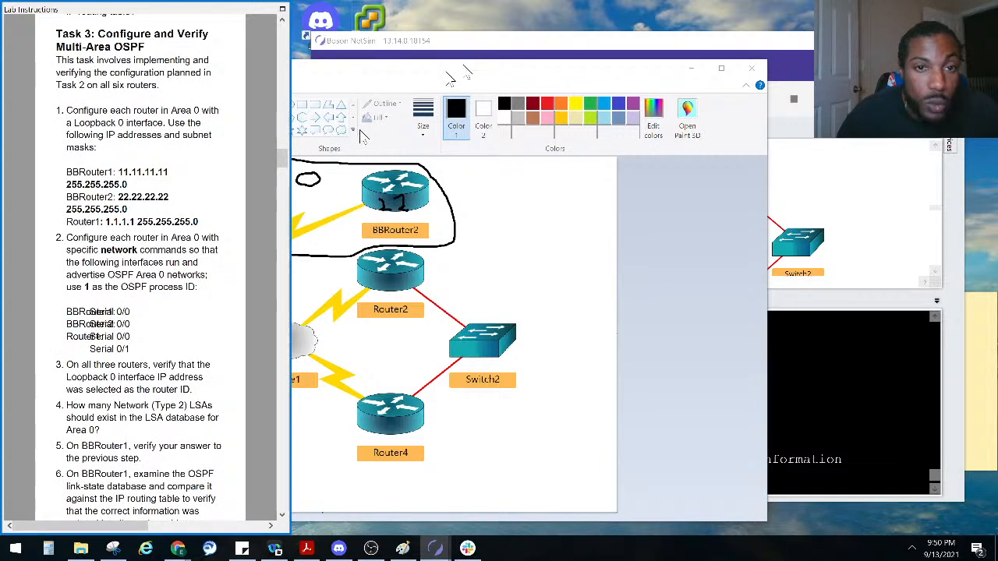
left_click(477, 74)
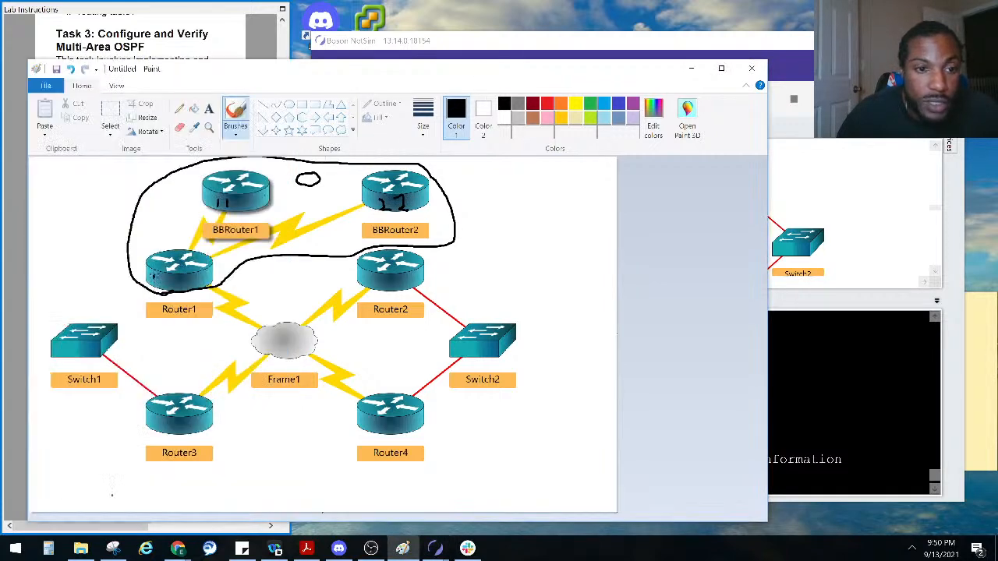
left_click_drag(153, 276, 163, 281)
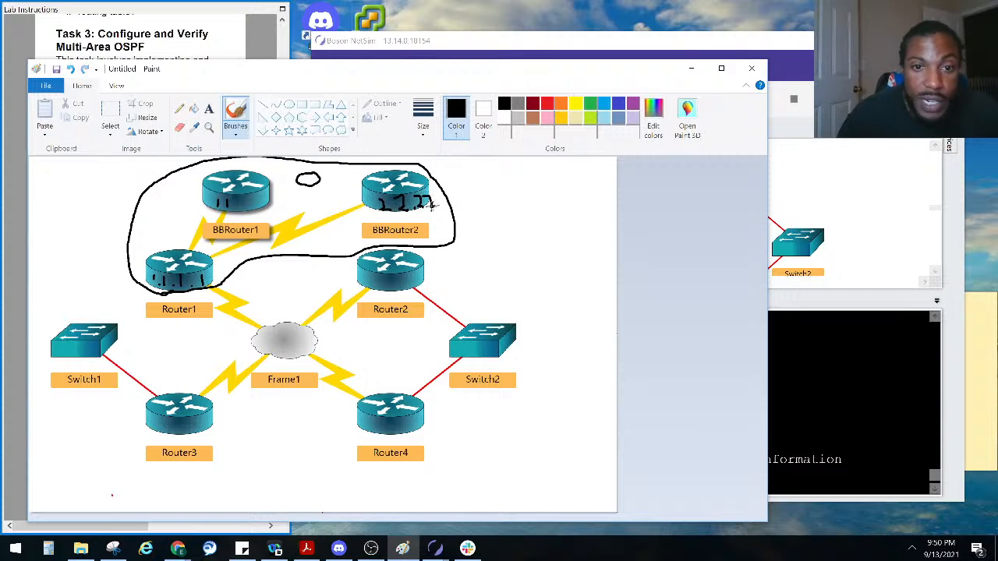
Switch to Router1's console in Boson NetSim, run the pending "sho ip ospf" command and enter global configuration mode
left_click(203, 53)
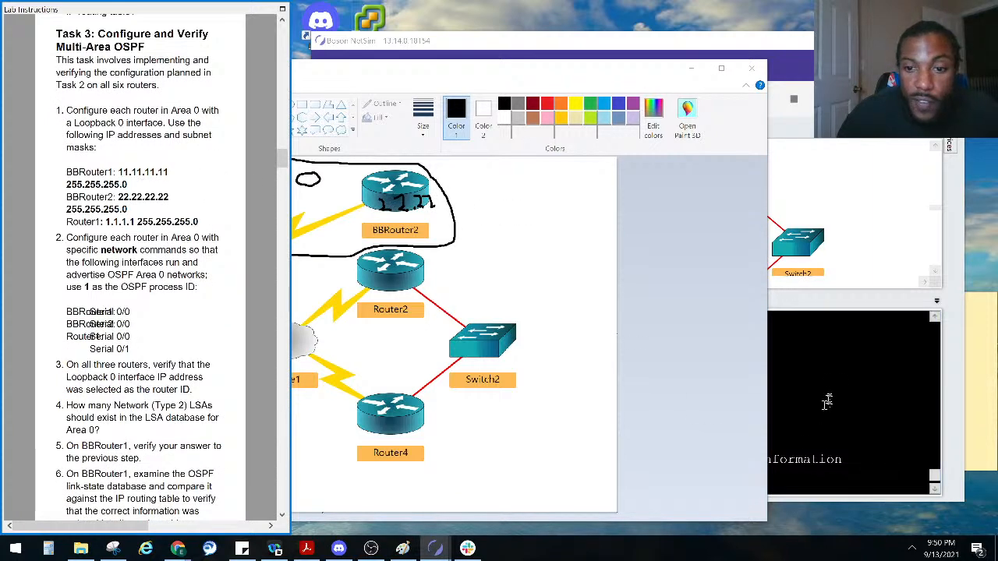
left_click(833, 463)
left_click(390, 302)
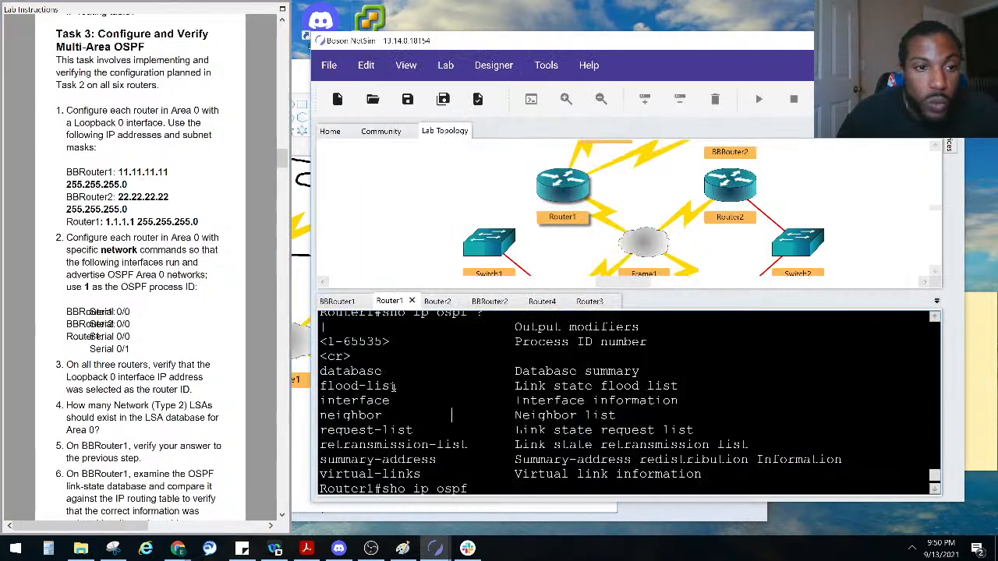
key("Return")
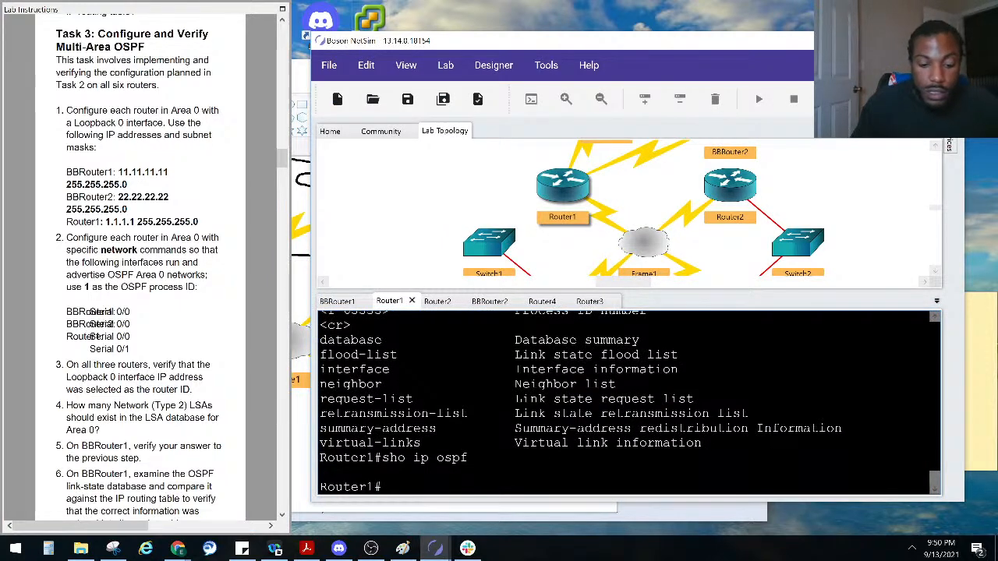
type("conf")
key("Tab")
type("t")
key("Tab")
key("Return")
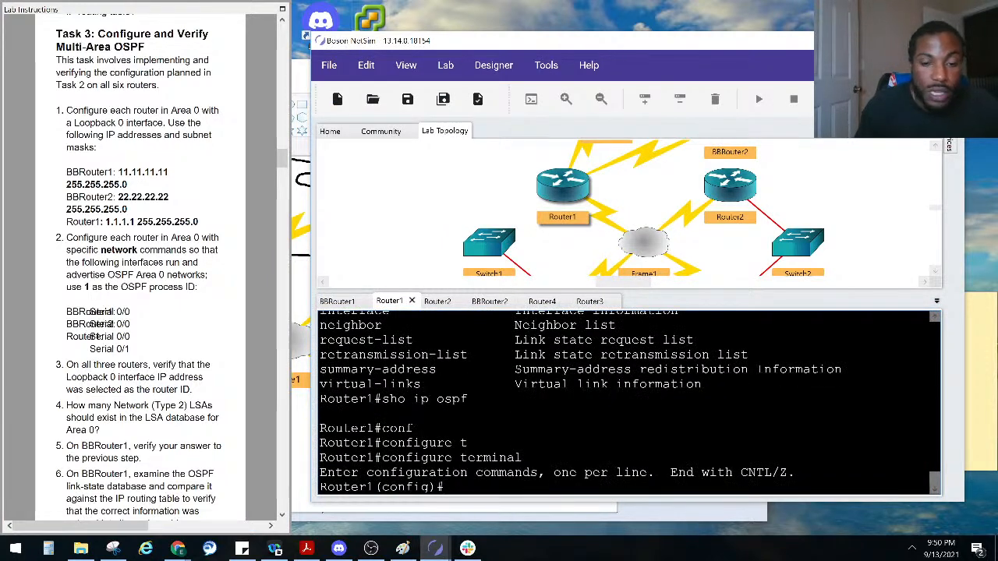
Configure interface loopback 0 on Router1 with IP address 1.1.1.1 255.255.255.0 and return to privileged mode
type("in")
key("Tab")
type("loo")
key("Tab")
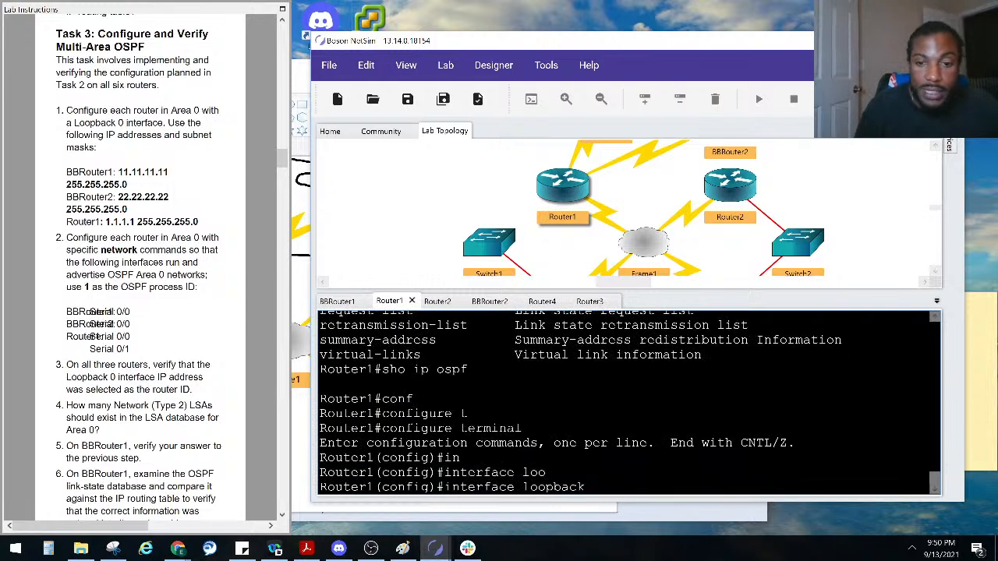
type("0")
key("Return")
type("ip add")
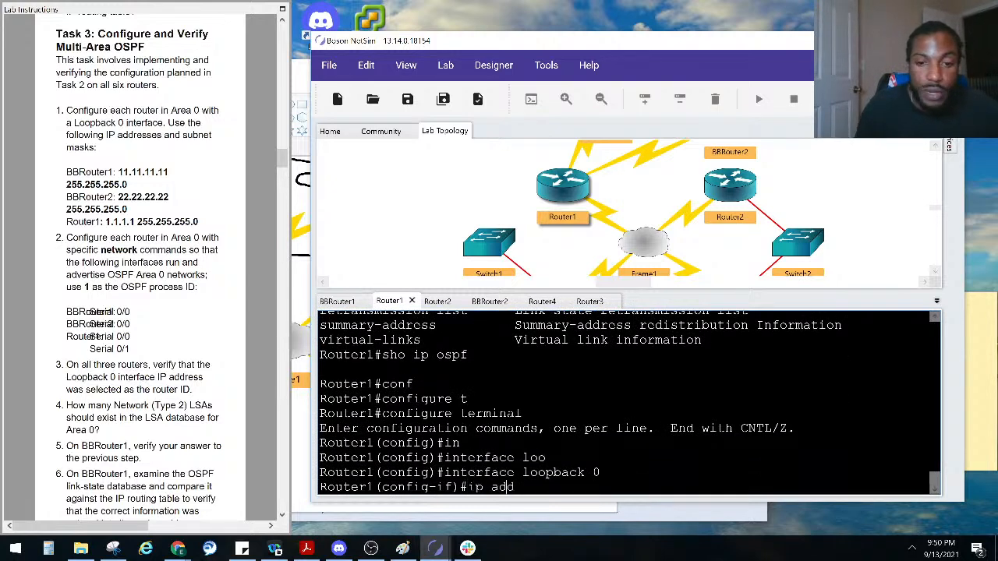
key("Tab")
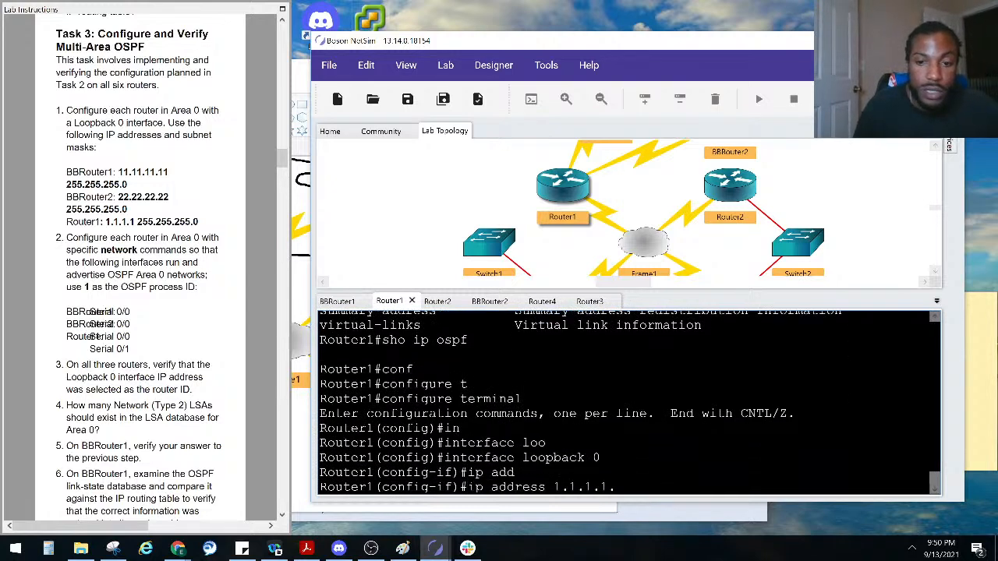
type("1.1.1.1a")
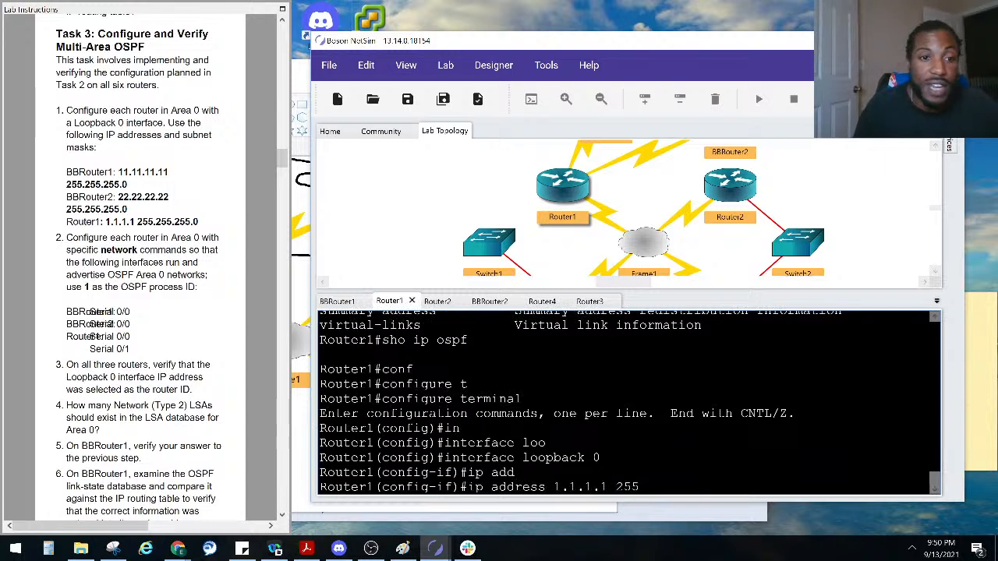
type("255.255.255.0")
key("Return")
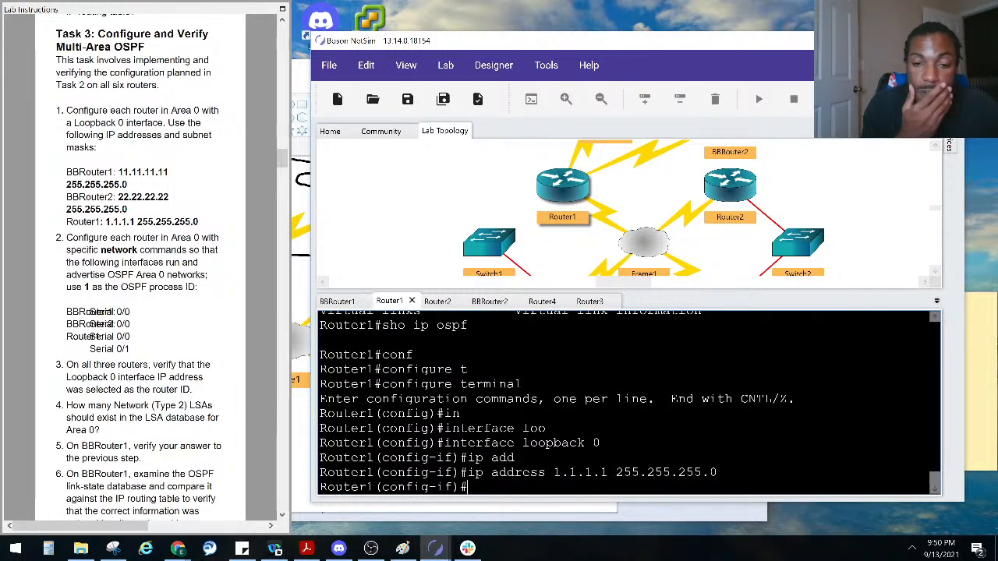
key("ctrl+z")
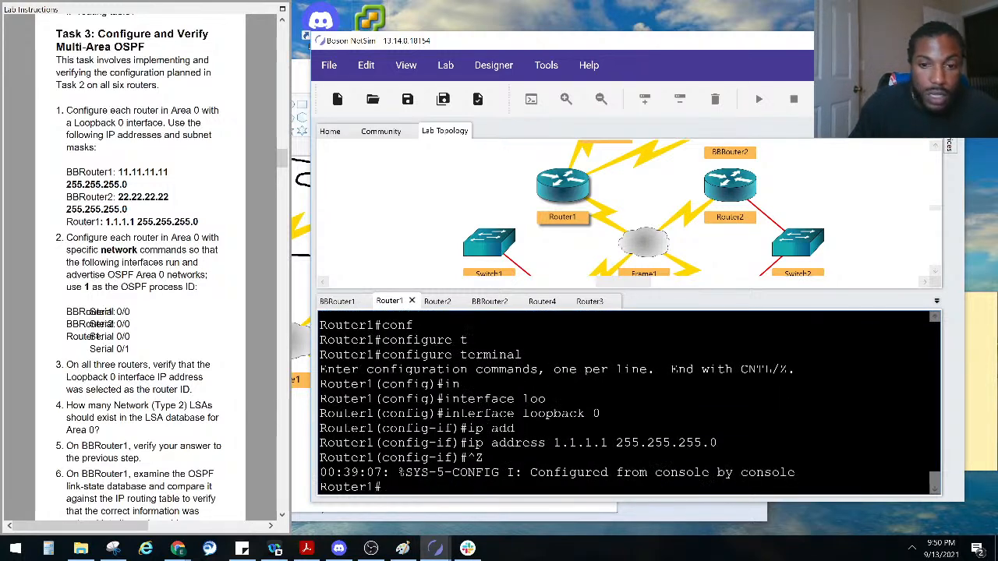
Show the brief IP interface summary on Router1 and check the Loopback0 address
key("Return")
key("Return")
key("Return")
key("Return")
type("sho i")
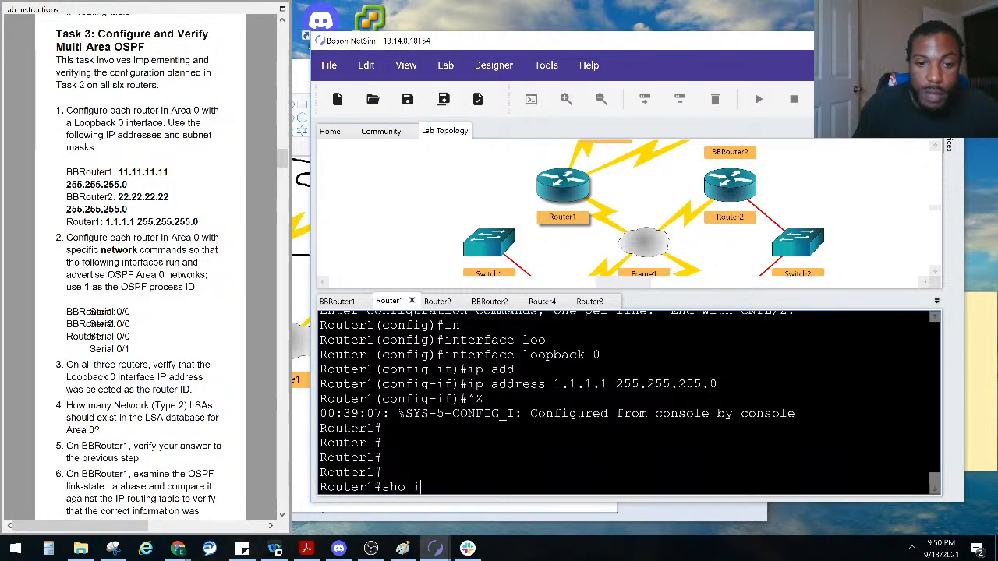
type("p inter b r")
key("BackSpace")
key("BackSpace")
key("BackSpace")
key("BackSpace")
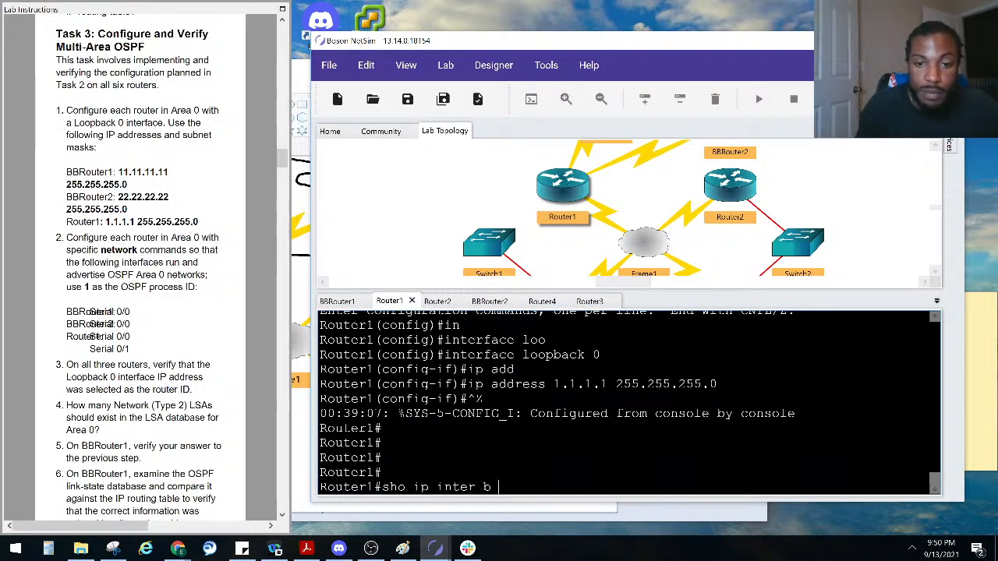
type("rie")
key("Return")
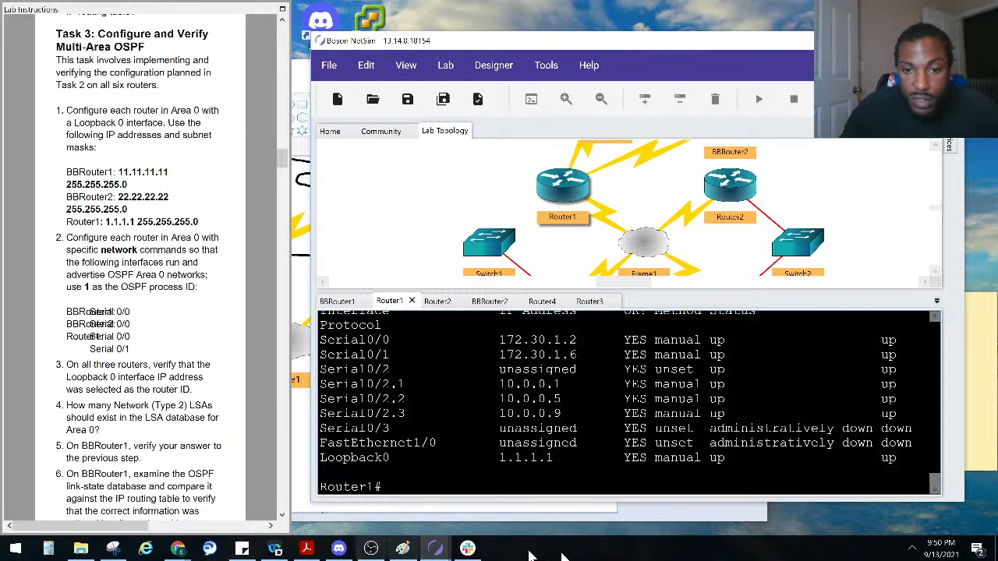
left_click_drag(549, 462, 490, 466)
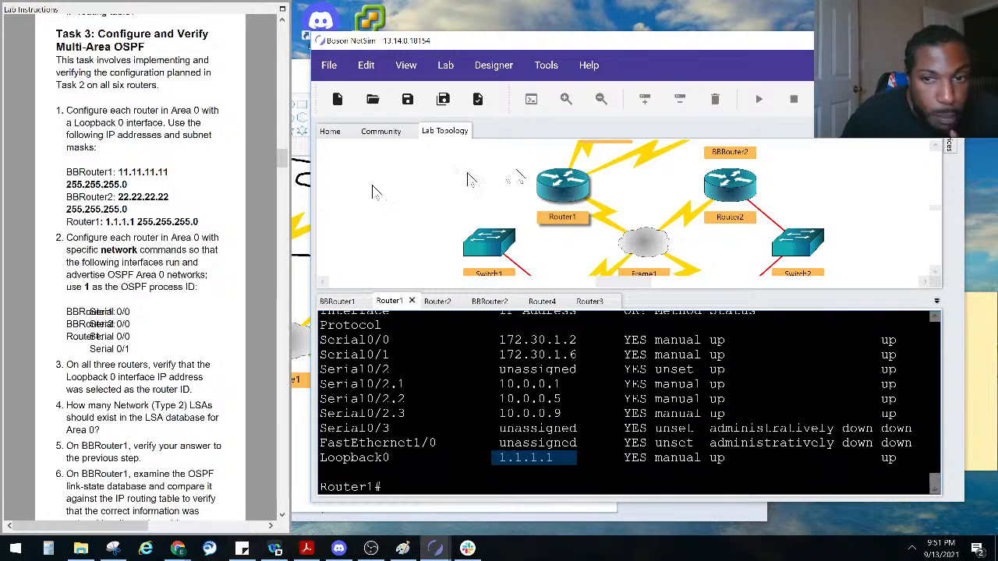
Open BBRouter1's console from the topology and enter global configuration mode
scroll(928, 274, "up", 2)
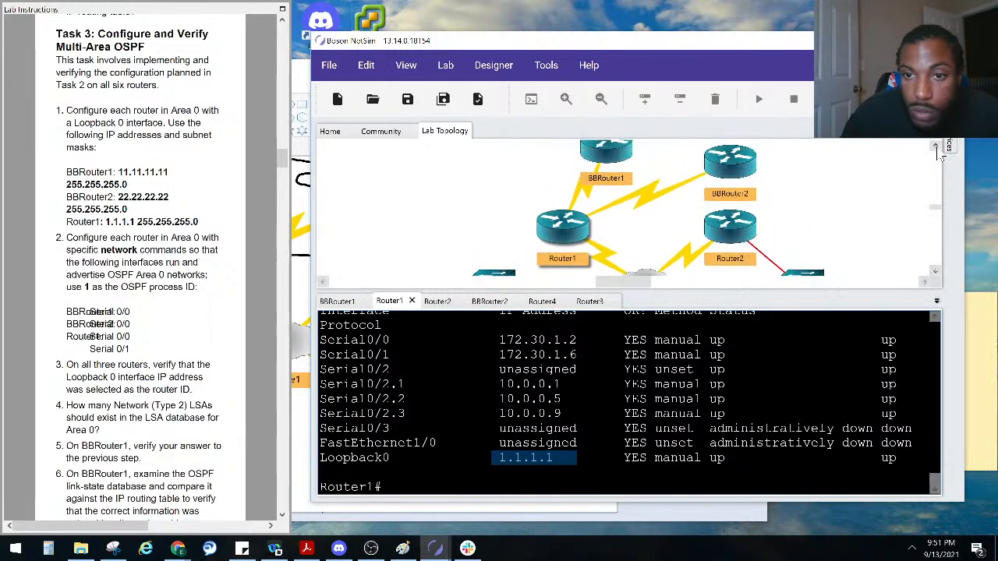
double_click(616, 165)
key("Return")
key("Return")
key("Return")
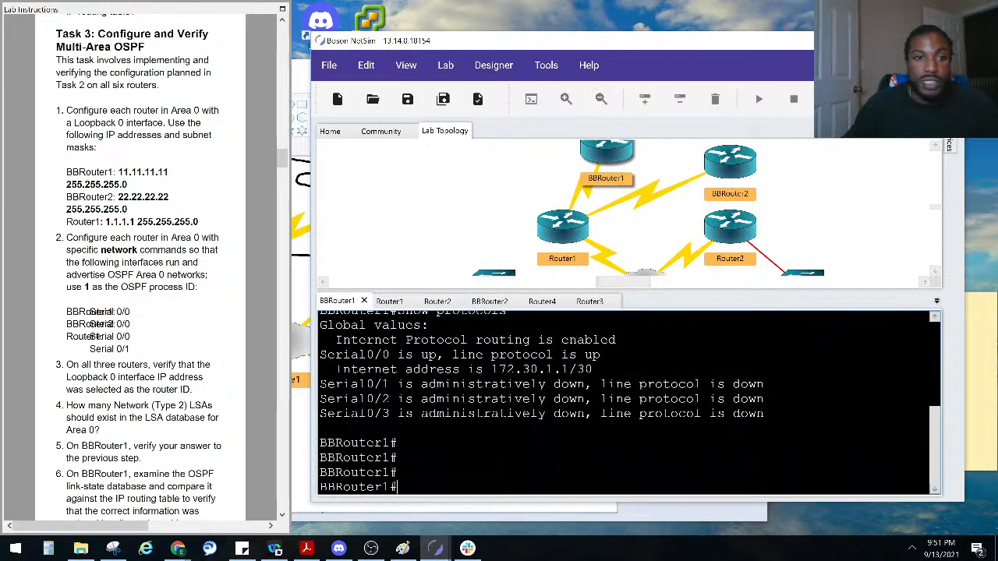
type("conf")
key("Tab")
type("t")
key("Tab")
key("Return")
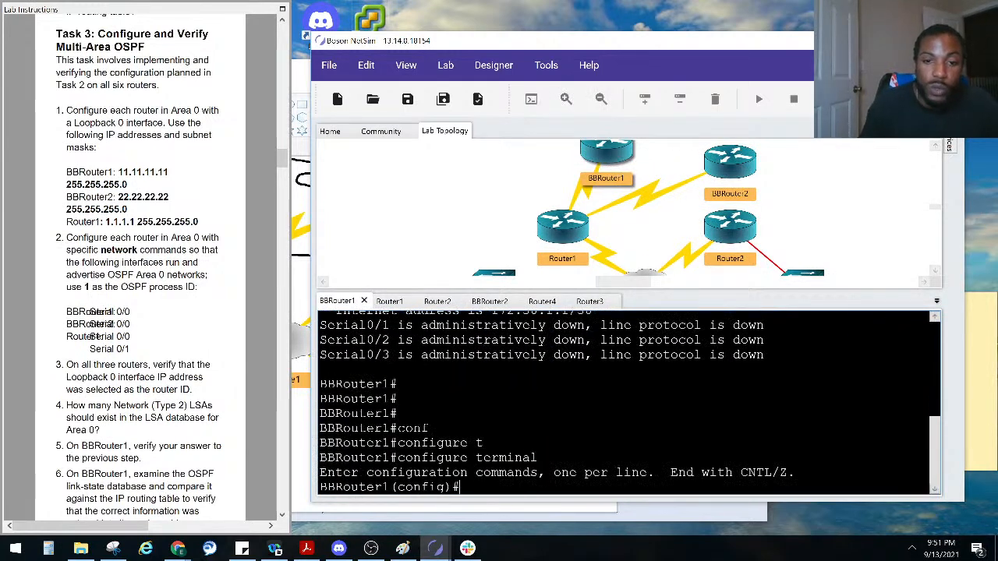
Configure interface loopback 0 on BBRouter1 with IP address 11.11.11.11 255.255.255.0
type("in")
key("Tab")
type("loo")
key("Tab")
type("0")
key("Return")
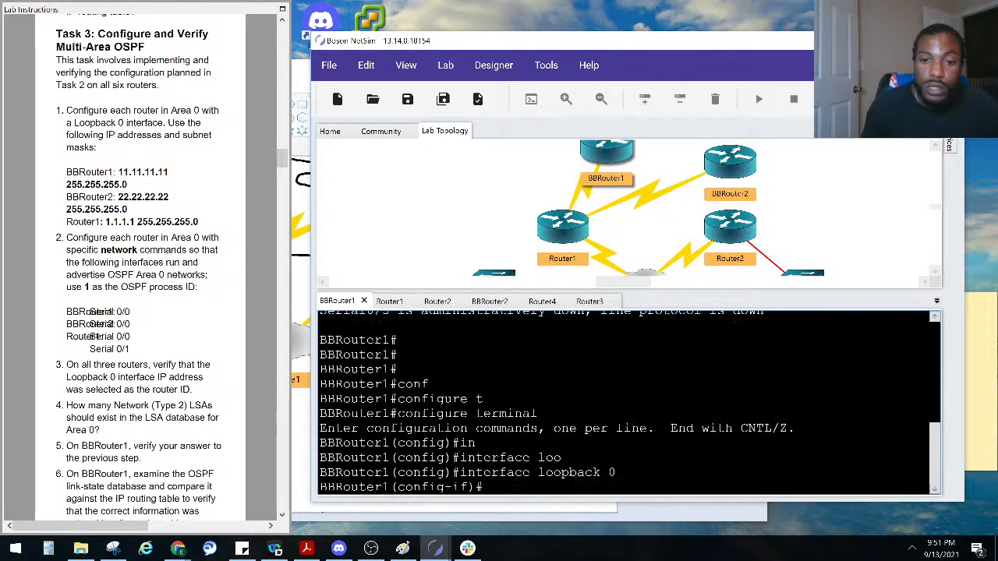
type("ip add")
key("Tab")
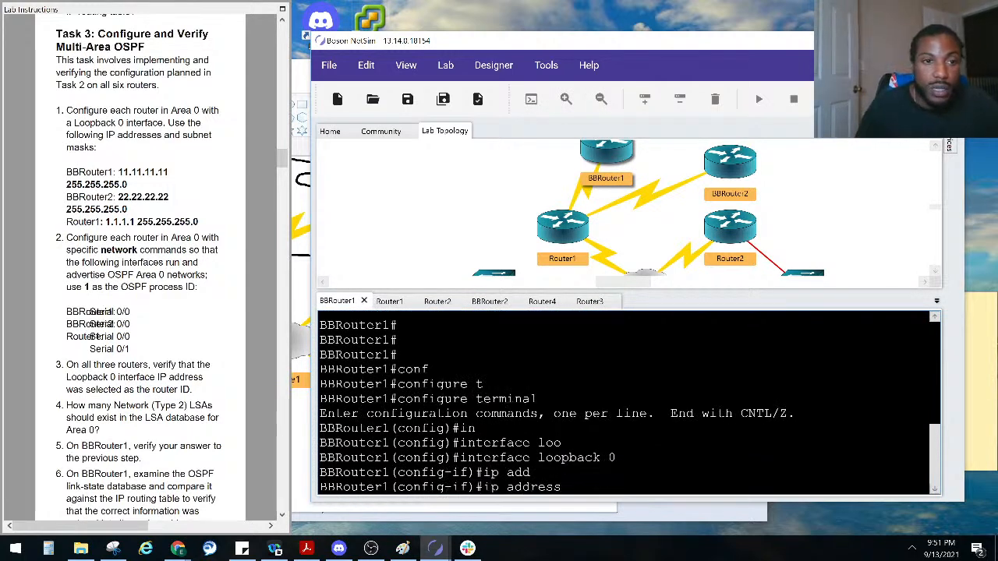
type("1")
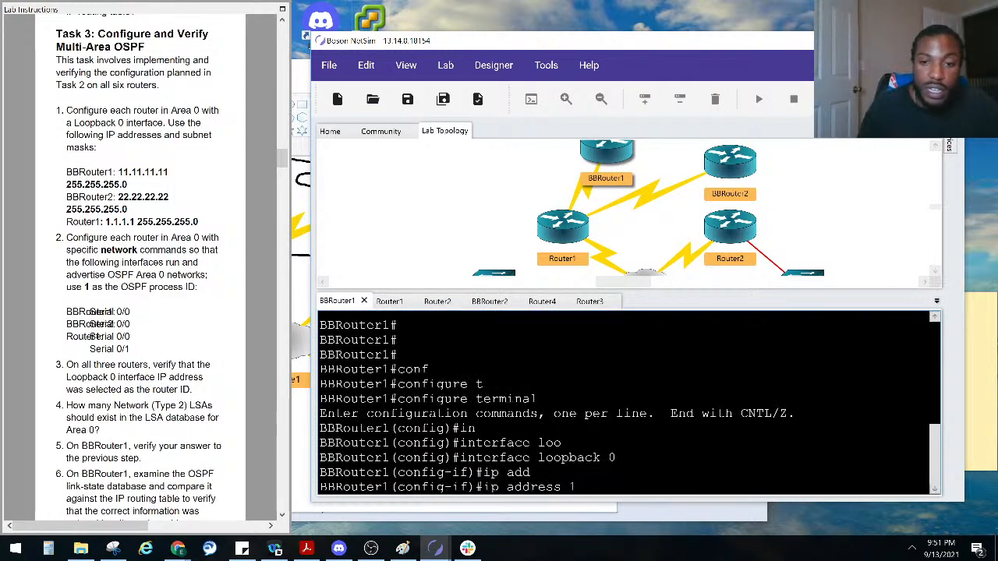
type("1.11.11.1")
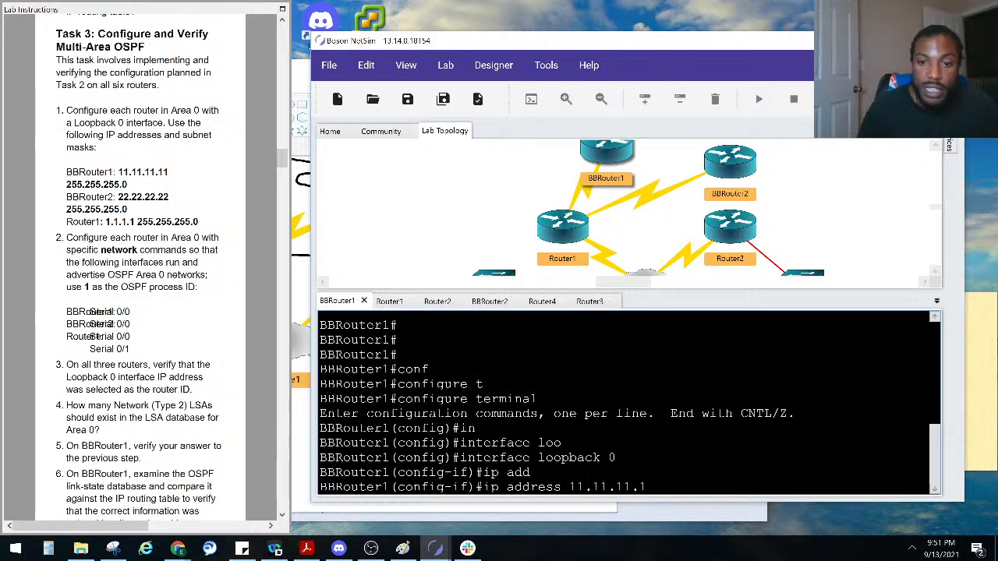
type("1")
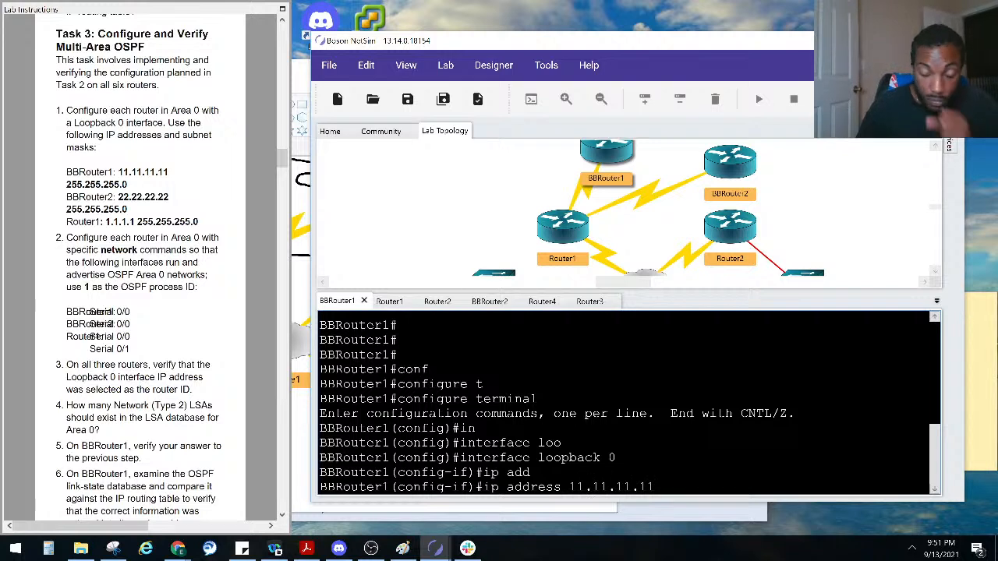
type(" 255.2")
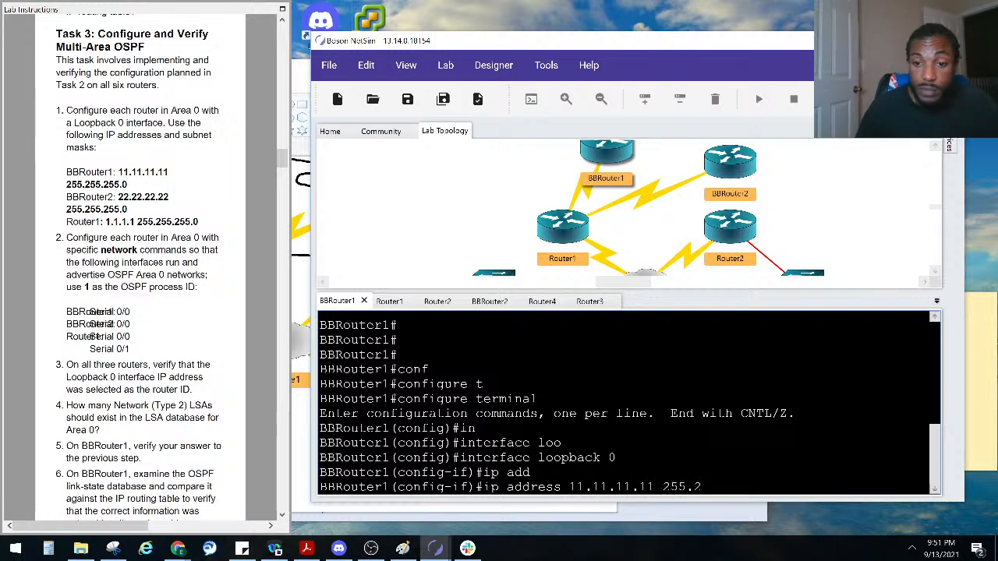
type("55.255.")
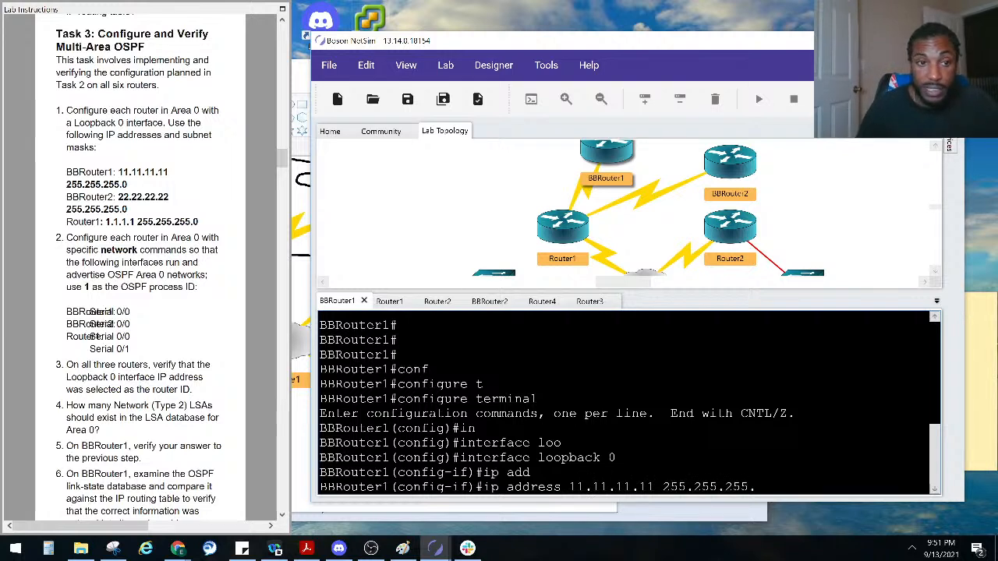
type("0")
key("Return")
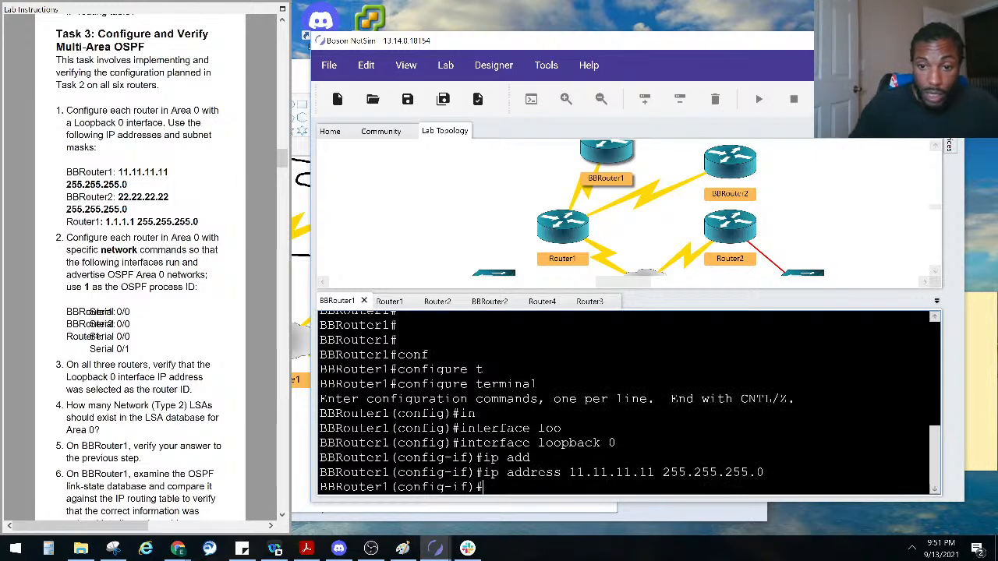
Open BBRouter2's console from the topology and enter global configuration mode
double_click(724, 167)
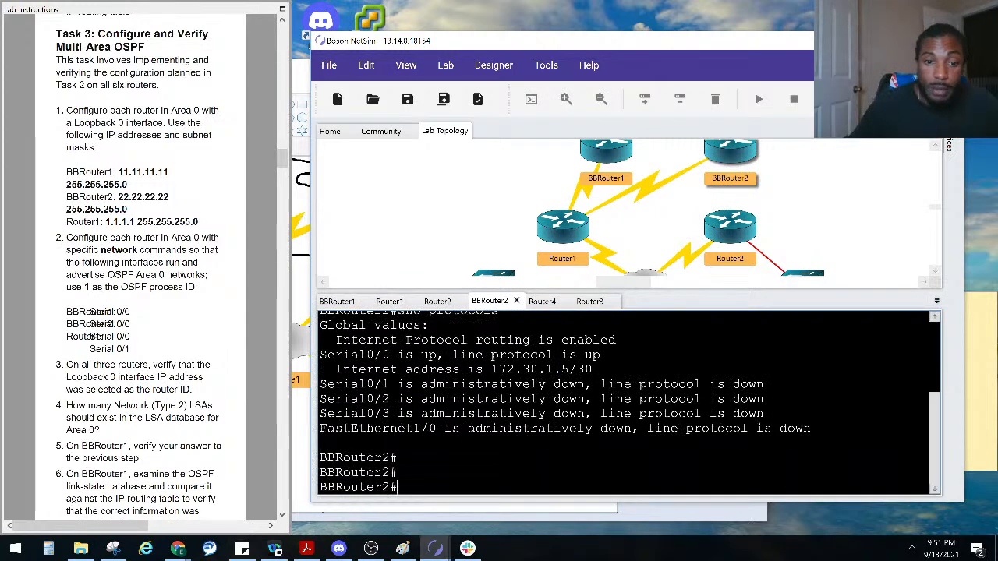
key("Return")
type("conf")
key("Tab")
type("t")
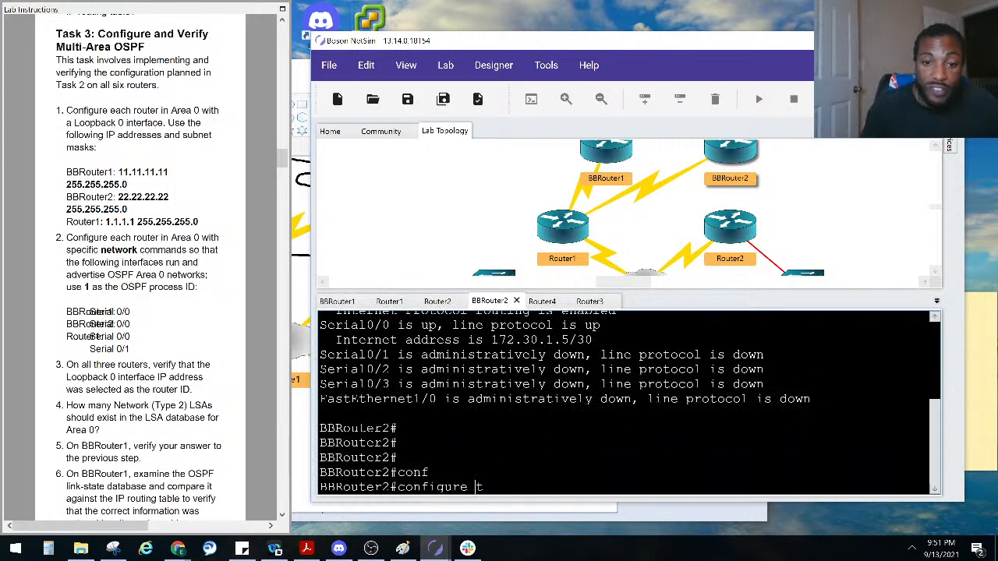
key("Tab")
key("Return")
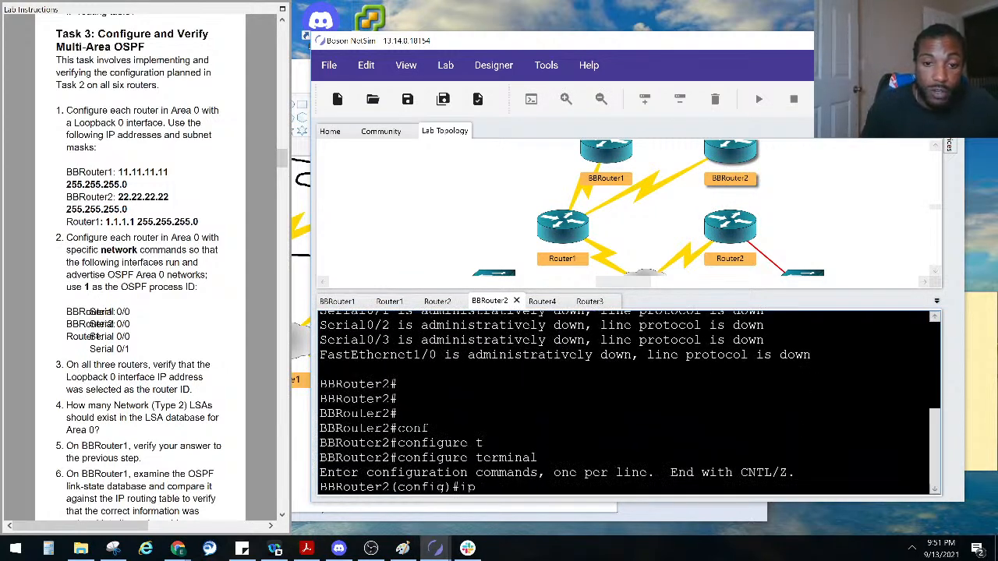
Configure interface loopback 0 on BBRouter2 with IP address 22.22.22.22 255.255.255.0 and return to privileged mode
type("in")
key("Tab")
type("loo")
key("Tab")
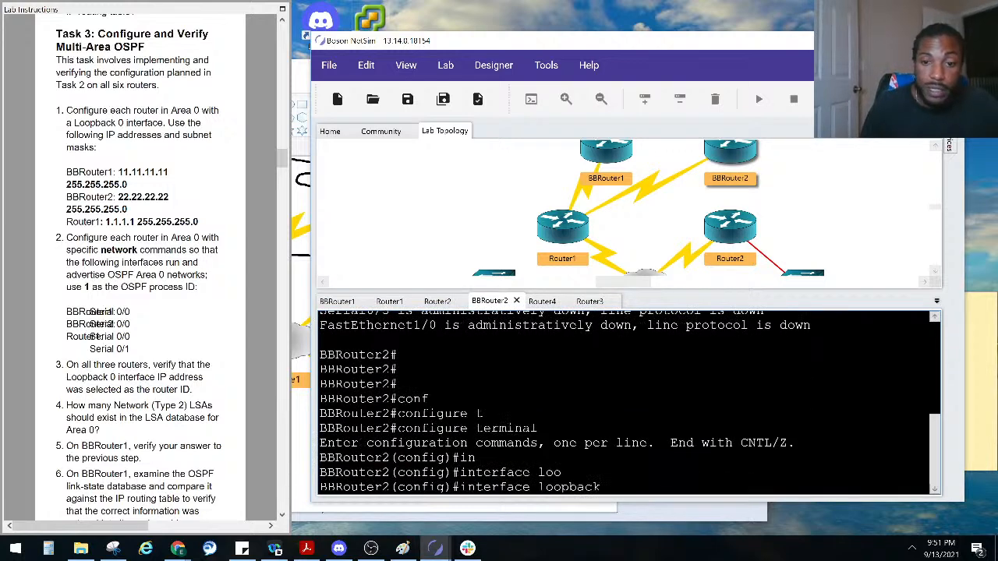
type("0")
key("Return")
type("ip add")
key("Tab")
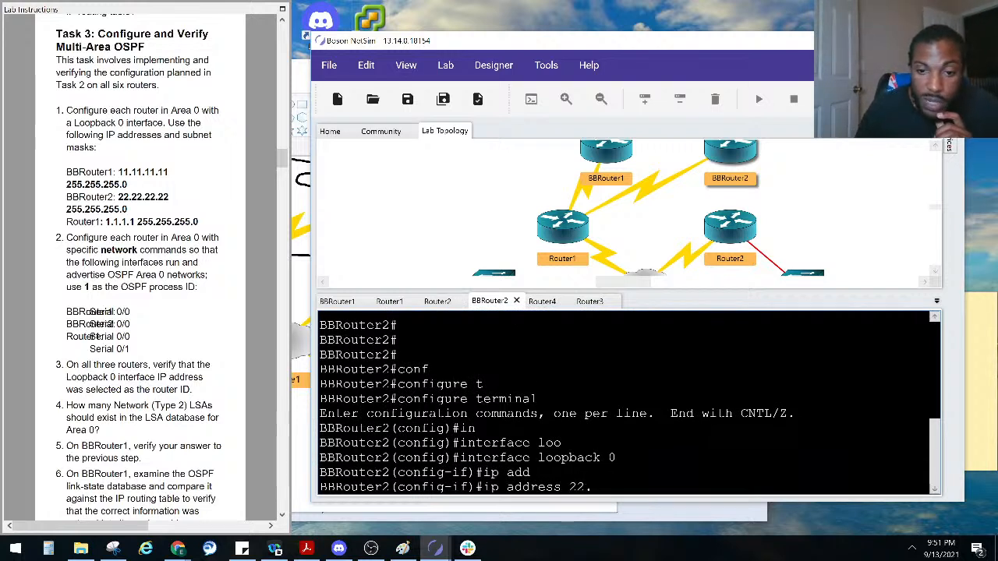
key("BackSpace")
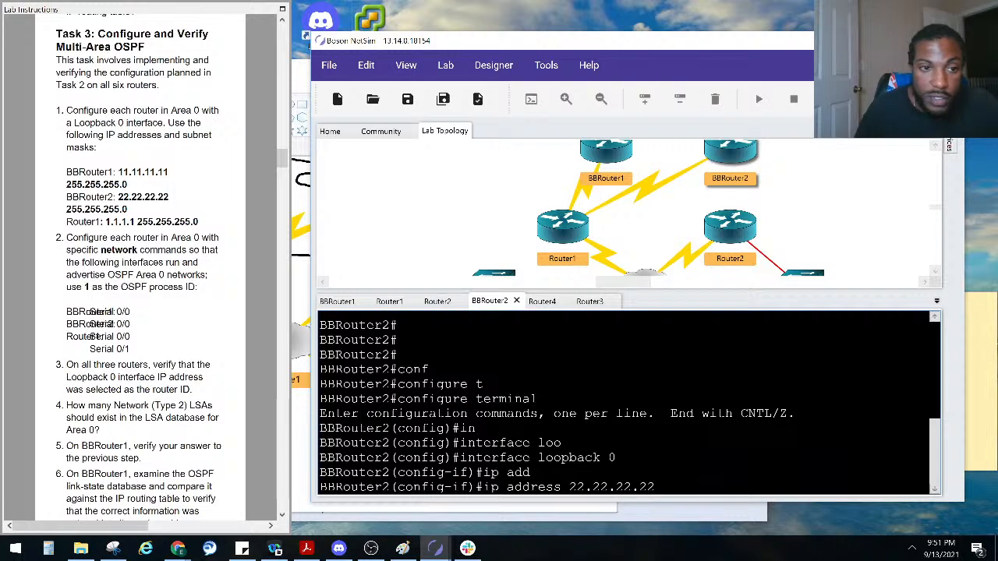
type("25")
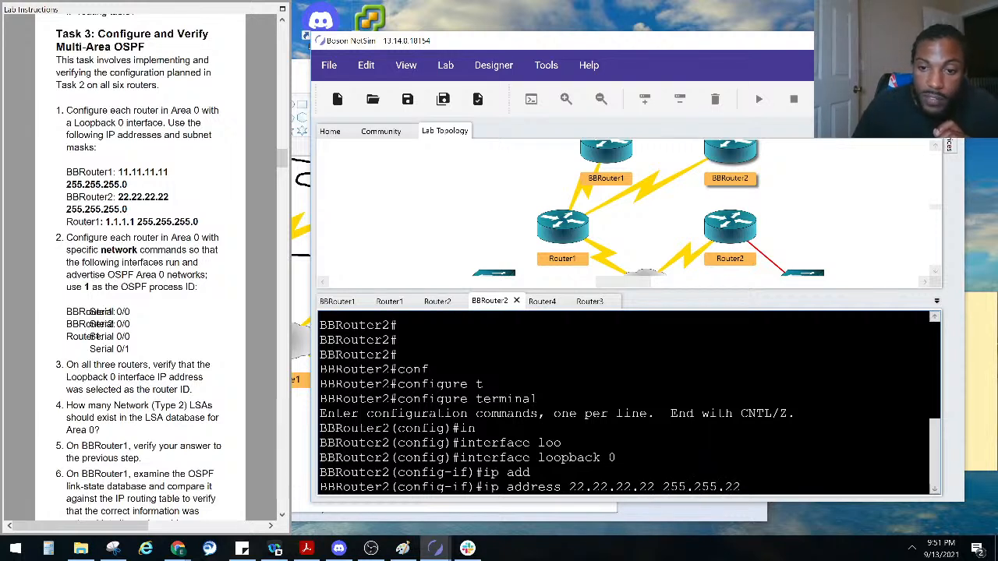
type("5.255.255.0")
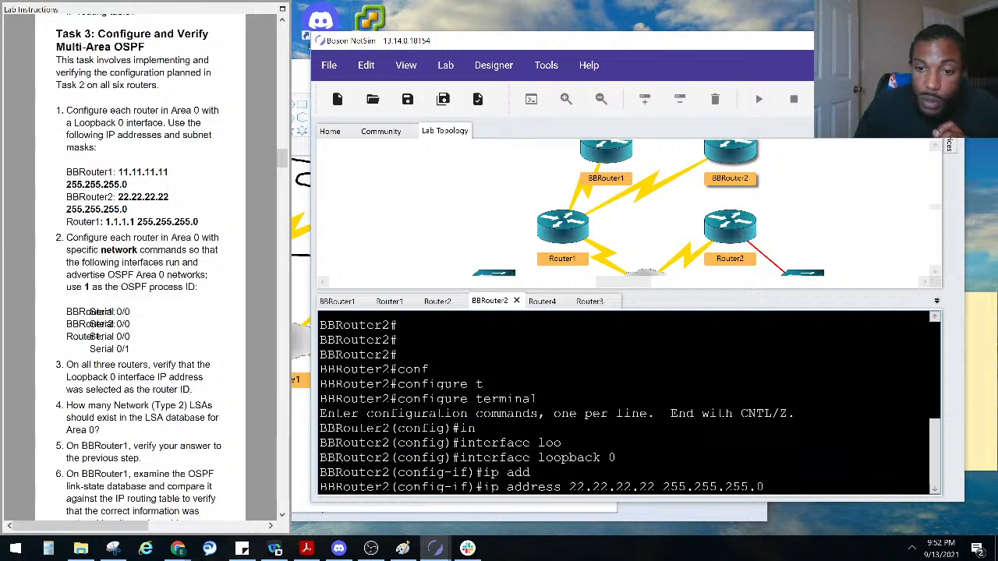
key("Return")
key("ctrl+z")
key("Return")
Show the brief IP interface summary on BBRouter2 and check the Loopback0 address
type("sho ")
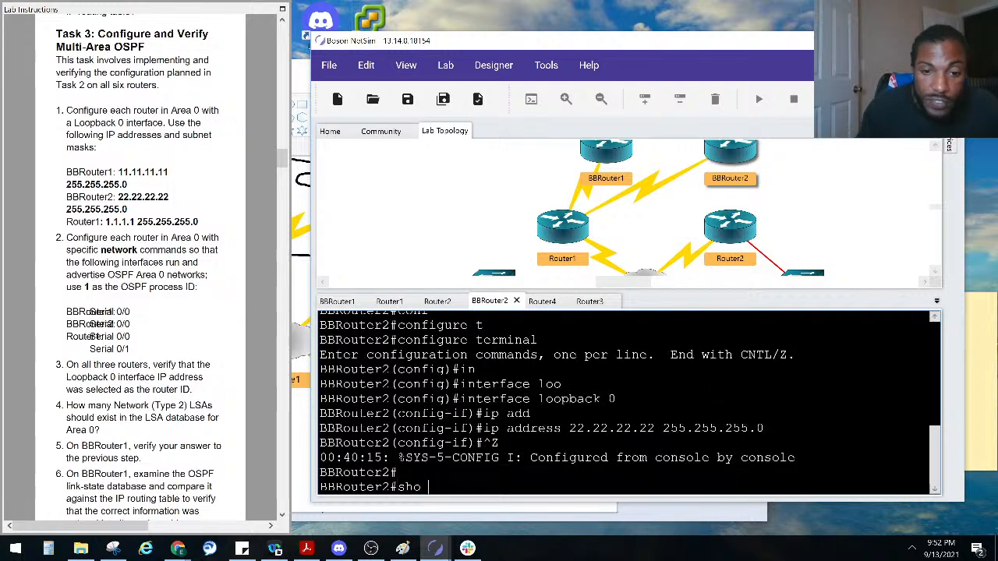
type("ip inter brief")
key("Return")
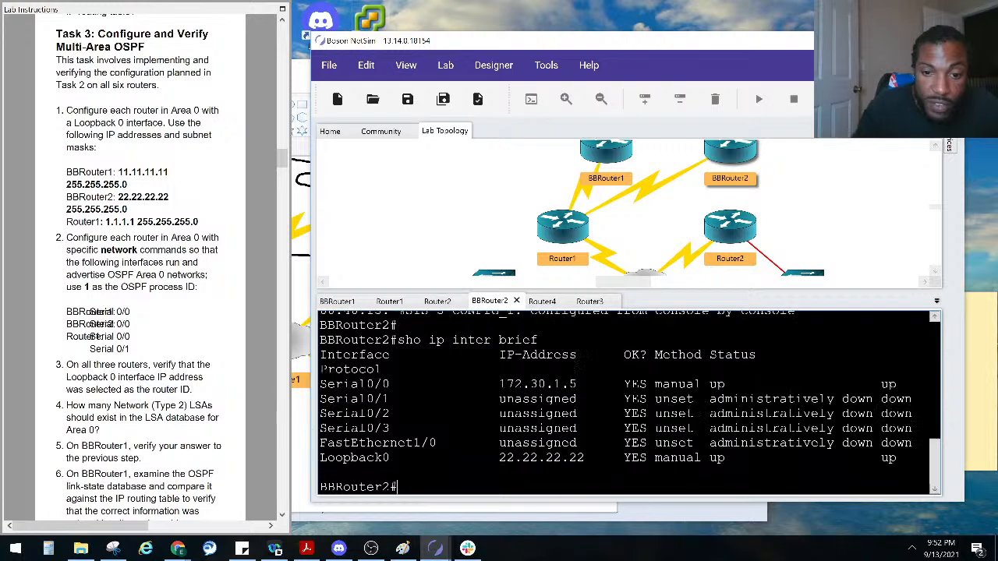
left_click_drag(596, 458, 487, 458)
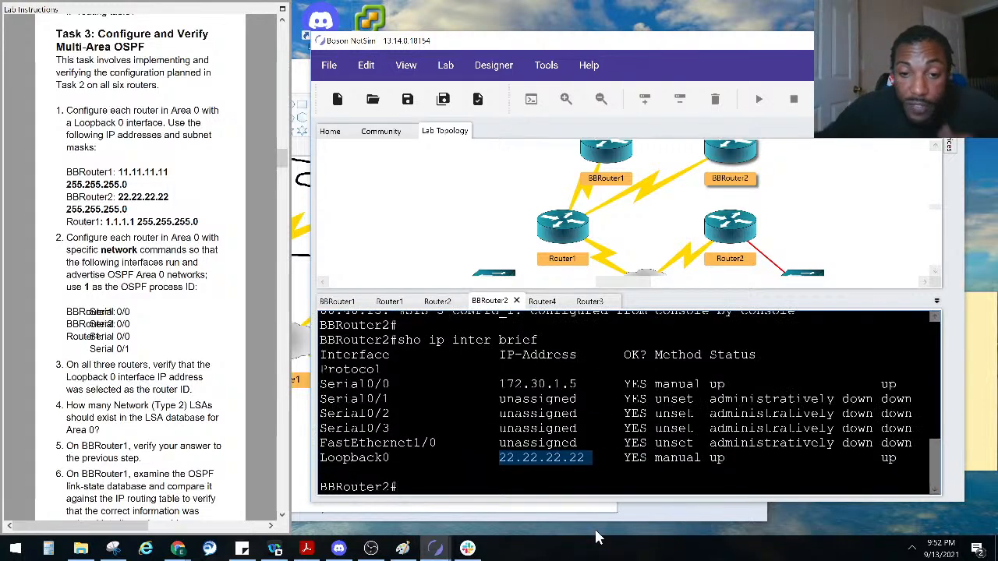
left_click_drag(587, 459, 494, 458)
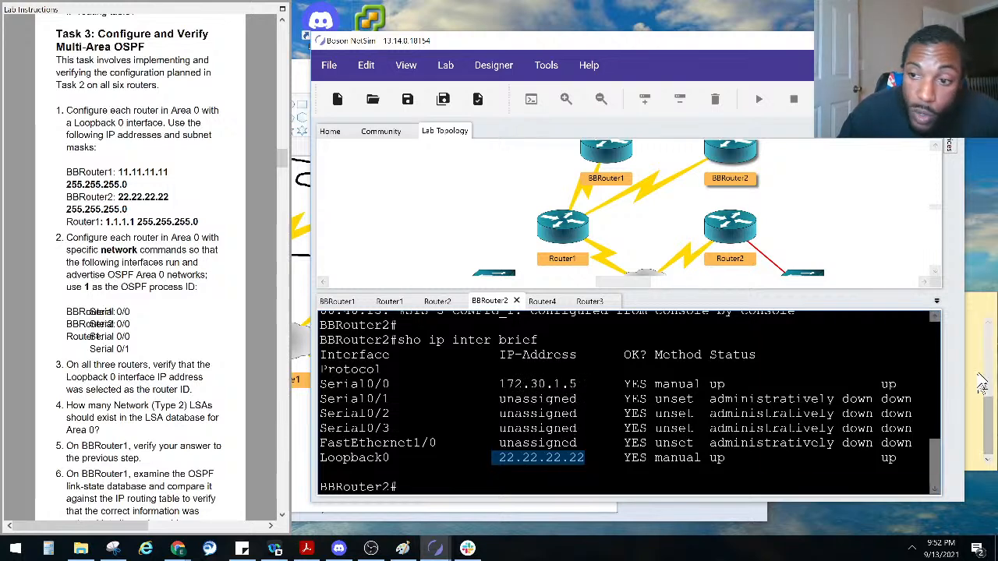
Compare BBRouter2's Serial0/0 and Loopback0 addresses with the planned OSPF networks in the sticky note
left_click(978, 371)
left_click(644, 371)
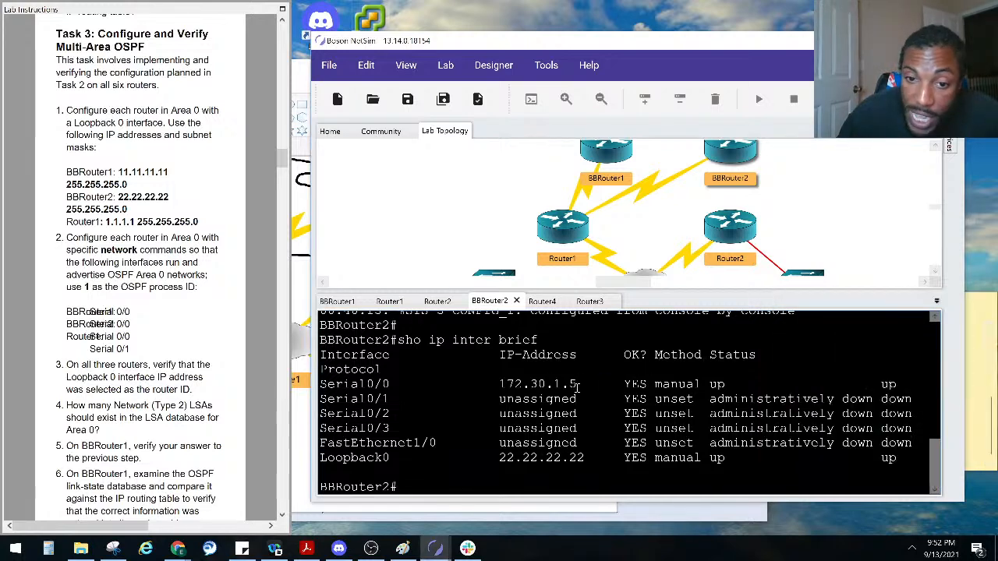
left_click_drag(576, 385, 485, 385)
left_click_drag(585, 458, 536, 445)
left_click(981, 414)
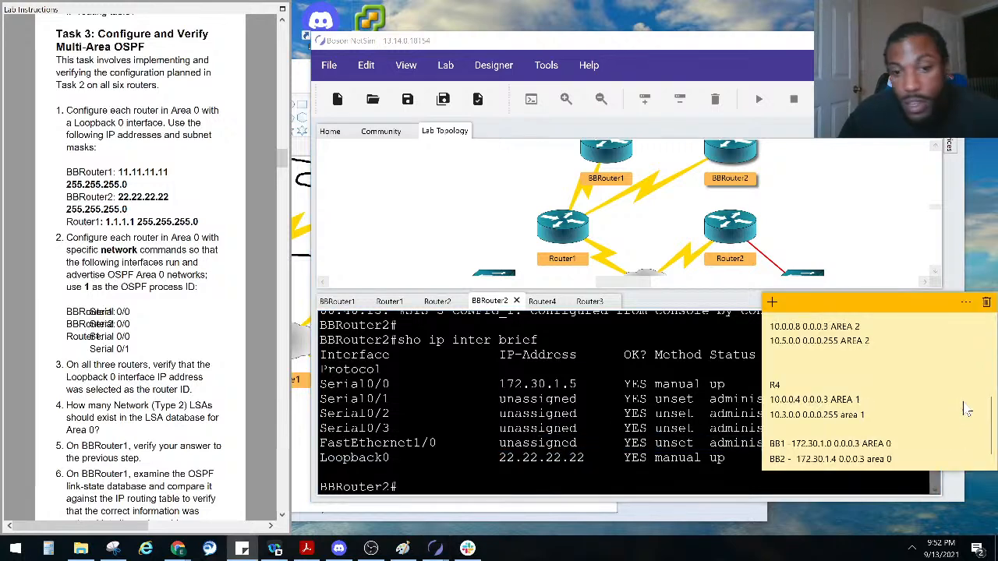
Widen the lab instructions and read Task 3's requirements for the Area 0 network commands on each router
left_click(132, 343)
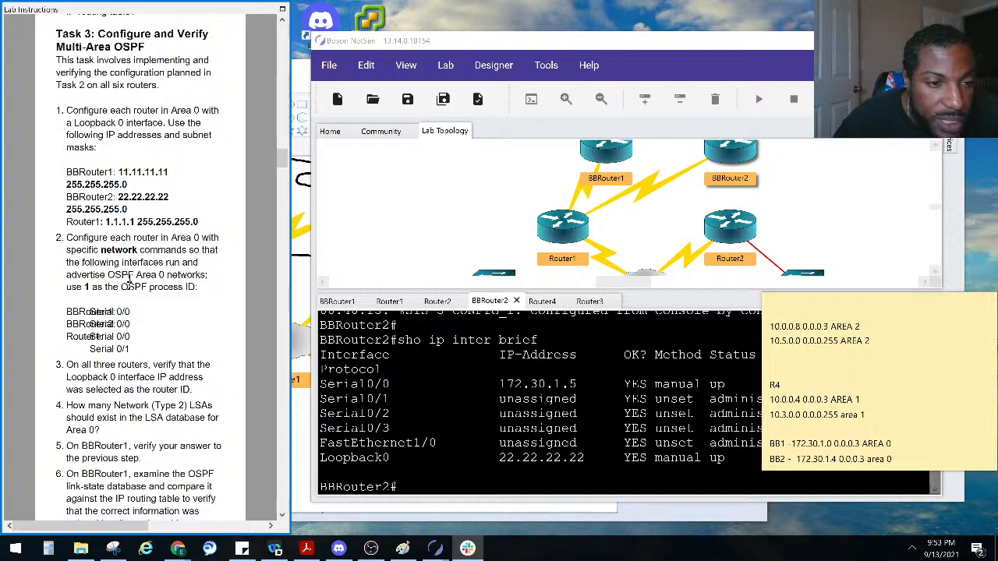
scroll(81, 84, "down", 15)
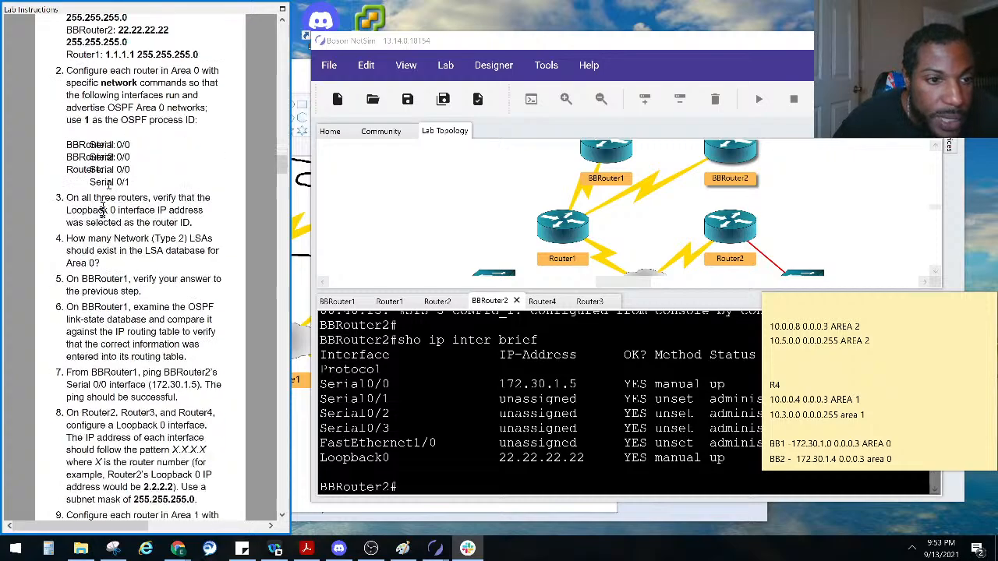
scroll(100, 212, "up", 15)
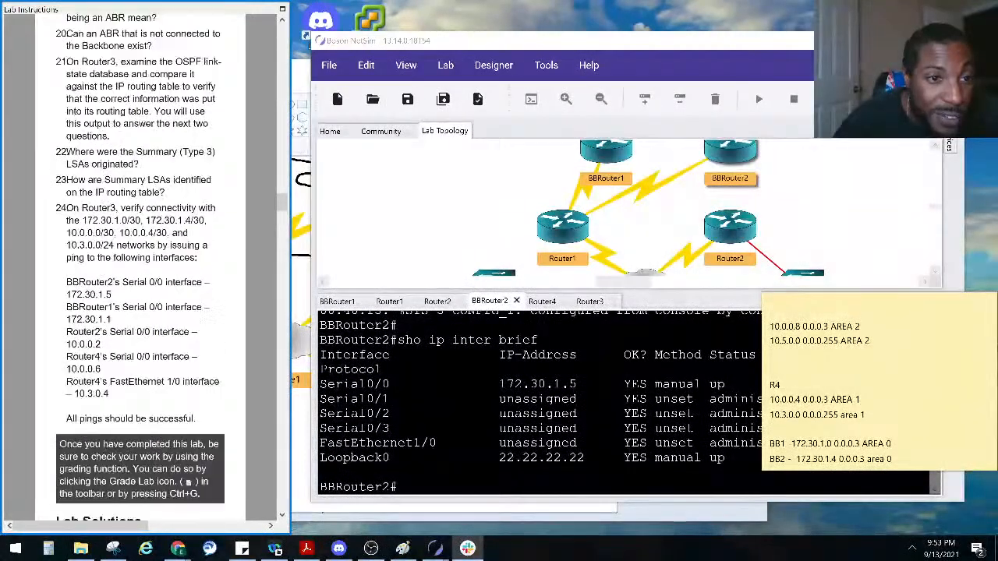
scroll(101, 212, "up", 1)
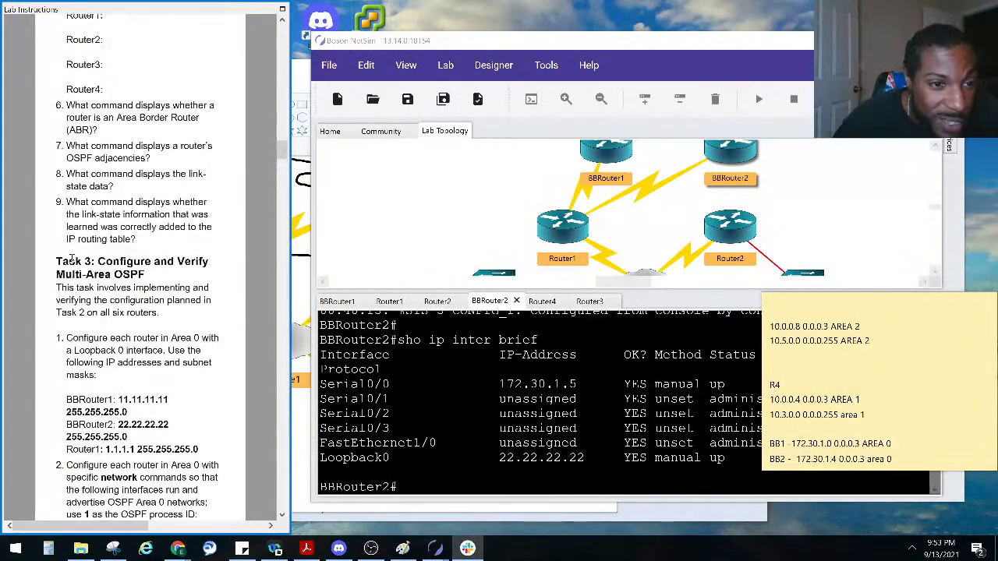
scroll(78, 265, "down", 7)
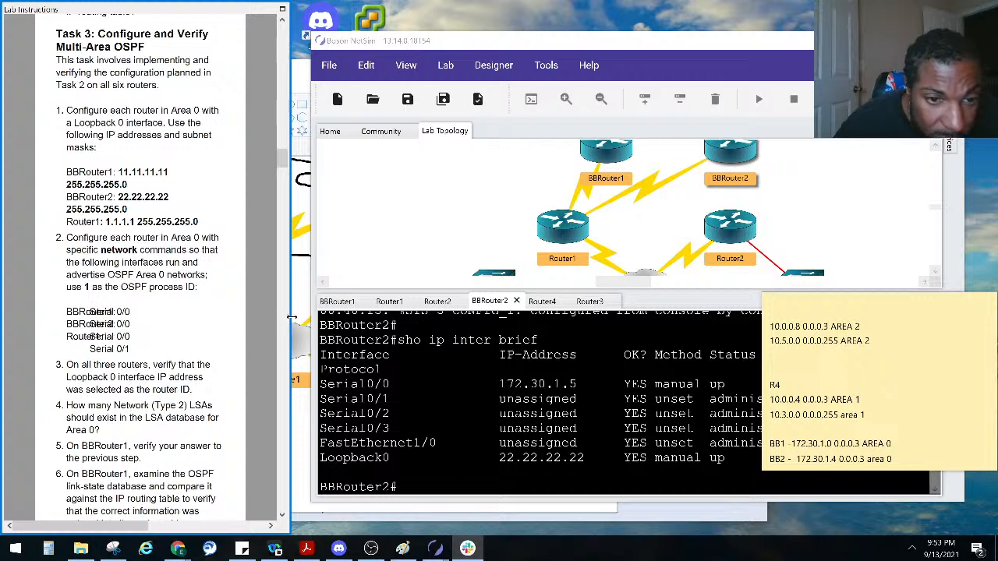
left_click_drag(290, 323, 413, 328)
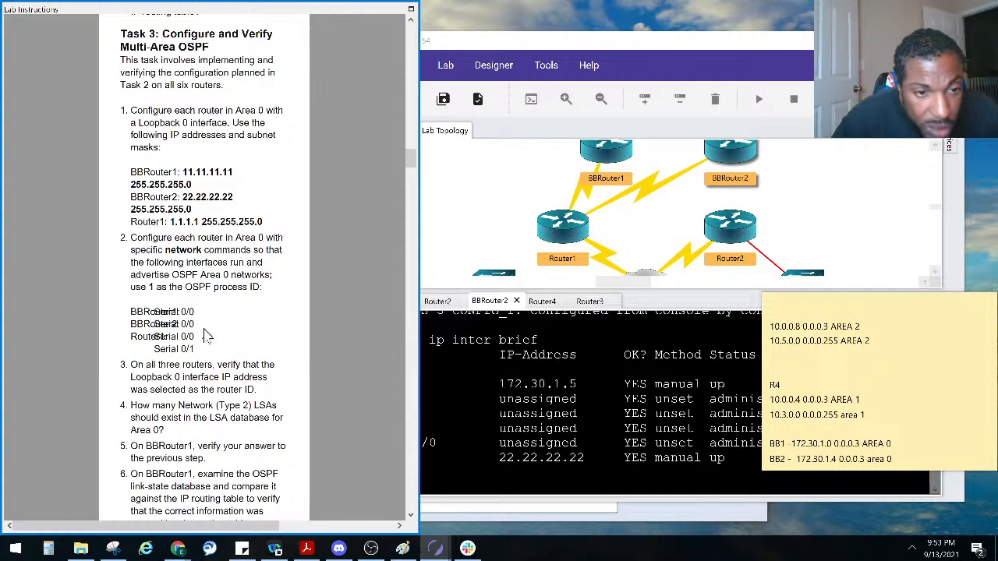
scroll(204, 325, "down", 1)
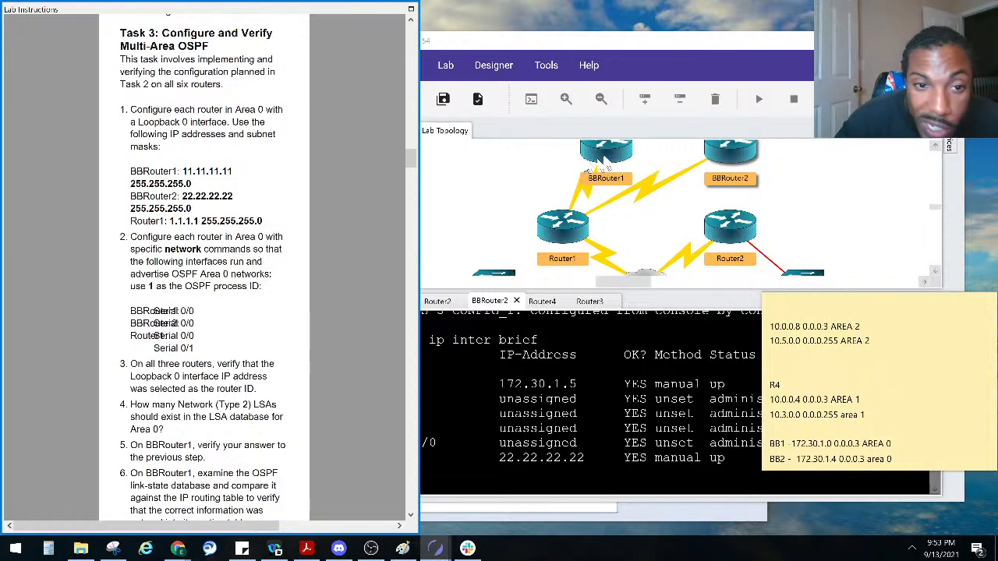
Switch to BBRouter1's console and check the BB1 network entry in the sticky note
left_click(503, 312)
left_click(337, 301)
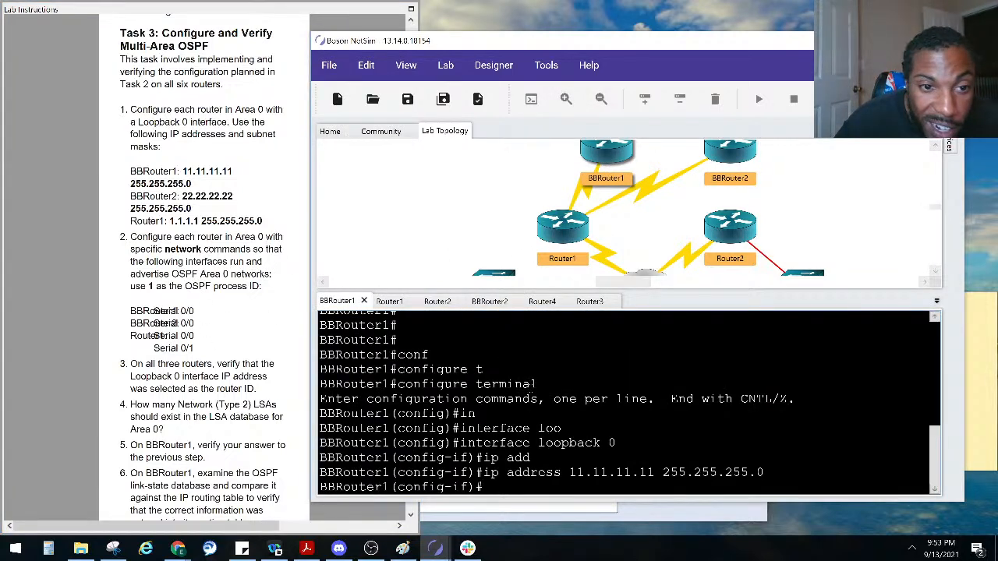
left_click(977, 405)
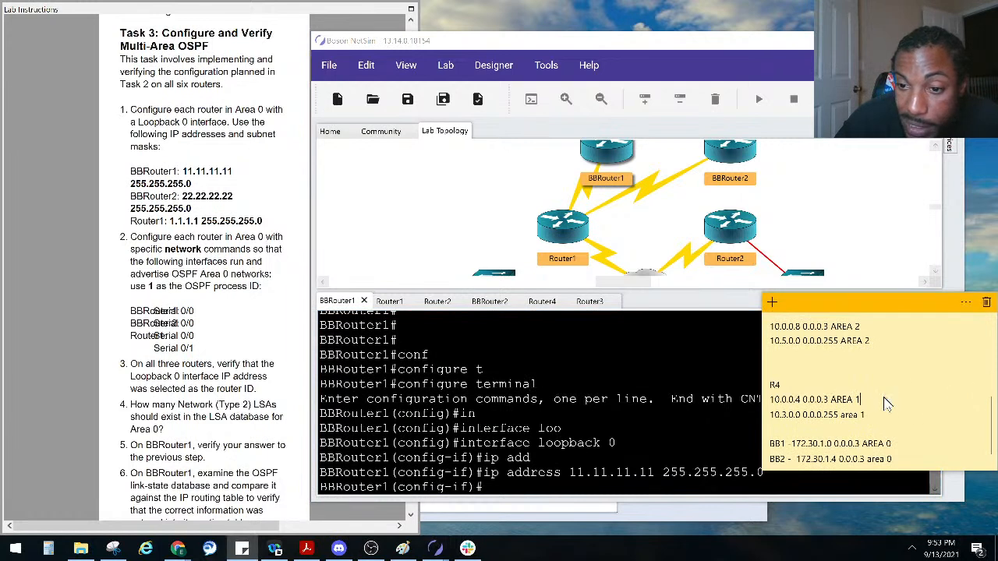
left_click_drag(897, 449, 766, 449)
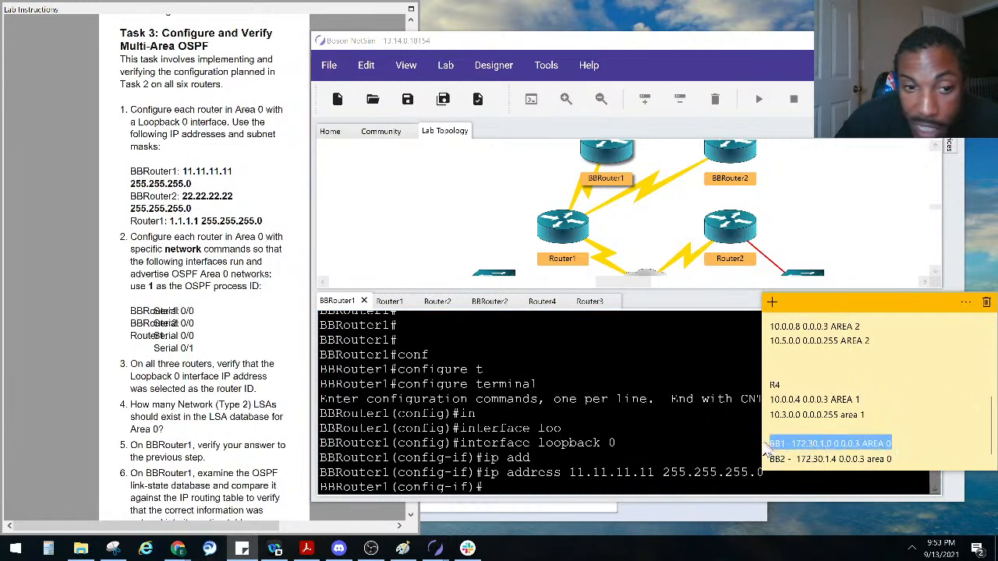
left_click(635, 425)
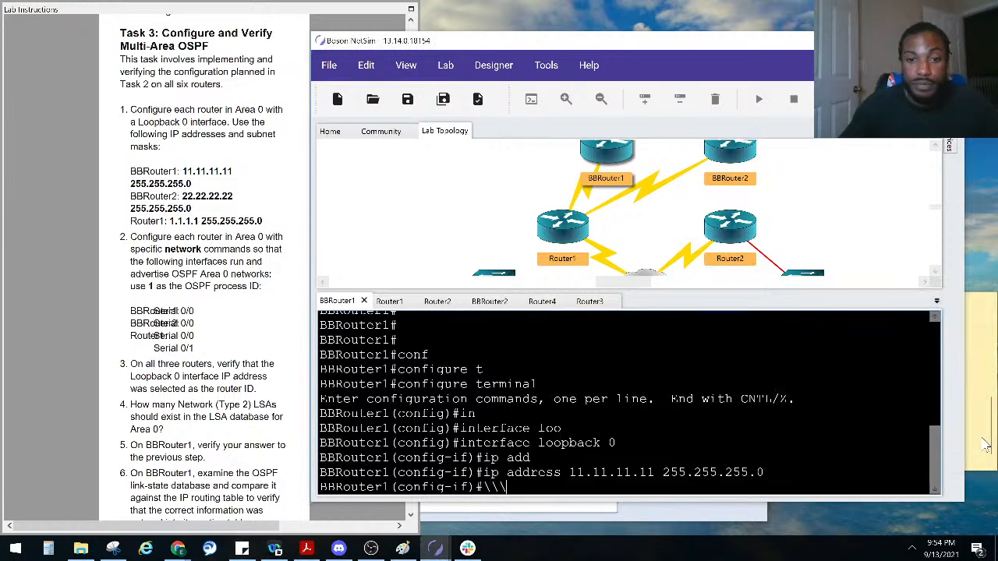
Exit interface configuration on BBRouter1 and enter router configuration for OSPF process 1
type("exit")
key("Return")
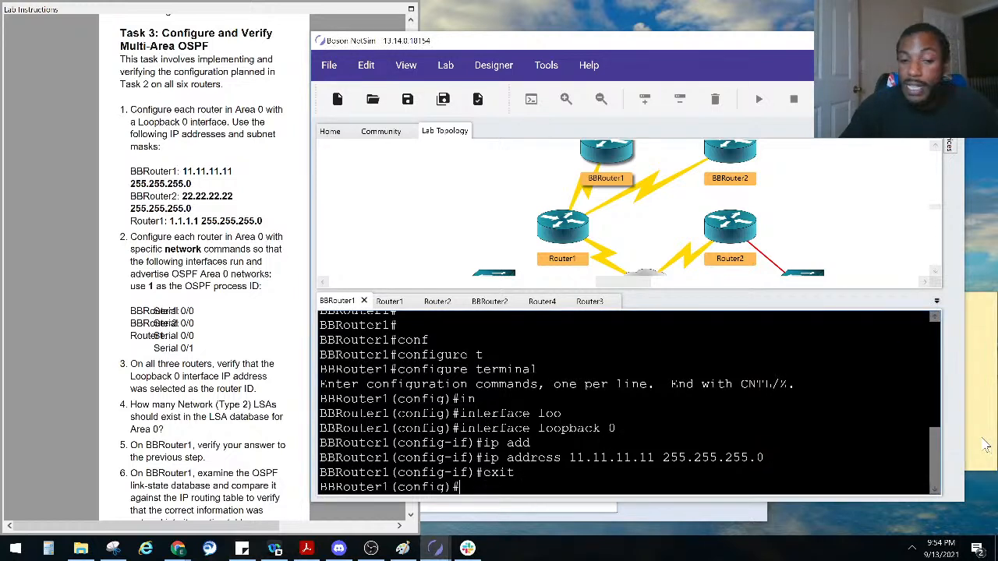
type("router os")
key("Return")
type("router ospf 1")
key("Return")
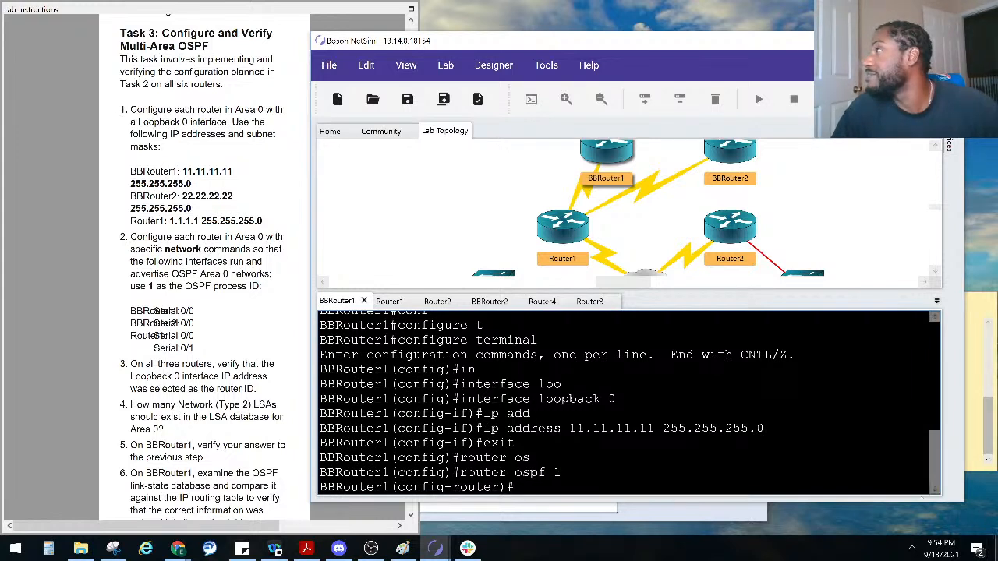
Copy the BB1 network, wildcard mask and area from the sticky note and return to BBRouter1's console
key("alt+Tab")
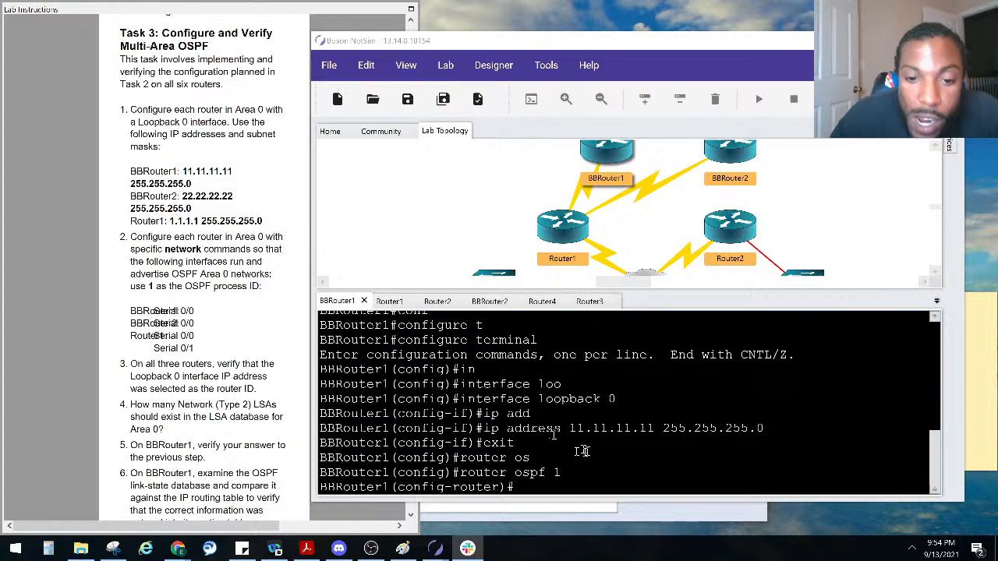
left_click_drag(770, 443, 794, 444)
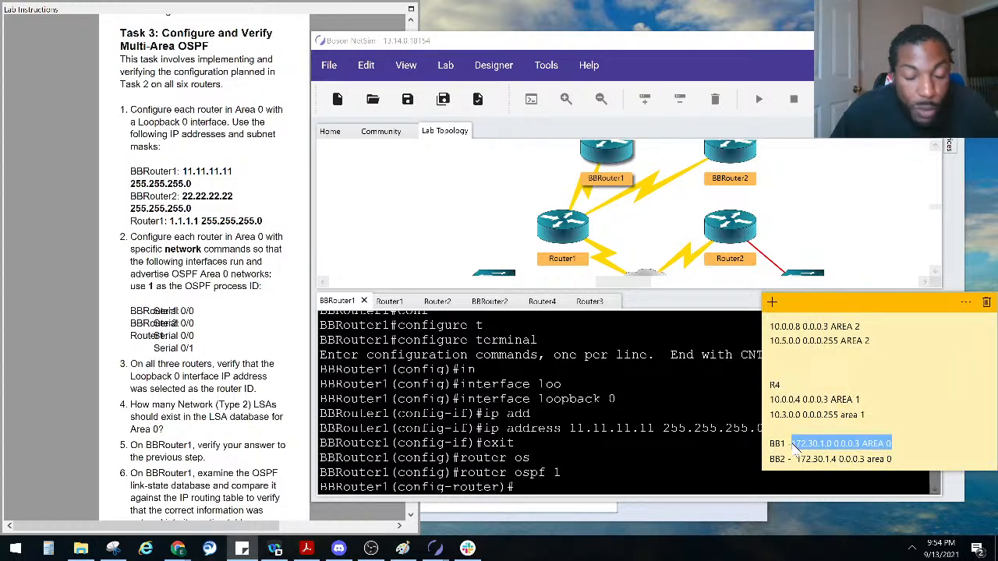
left_click(269, 273)
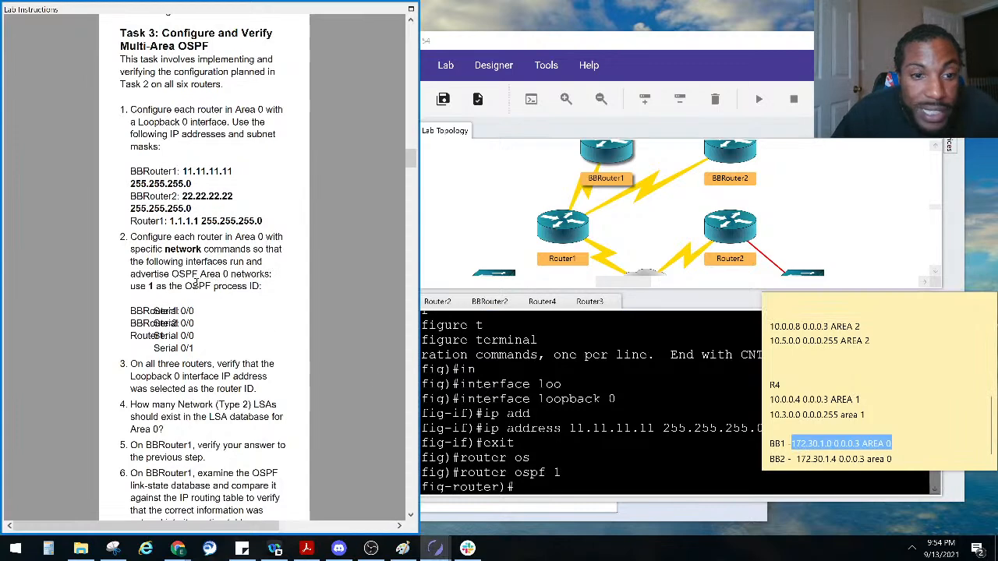
left_click(530, 414)
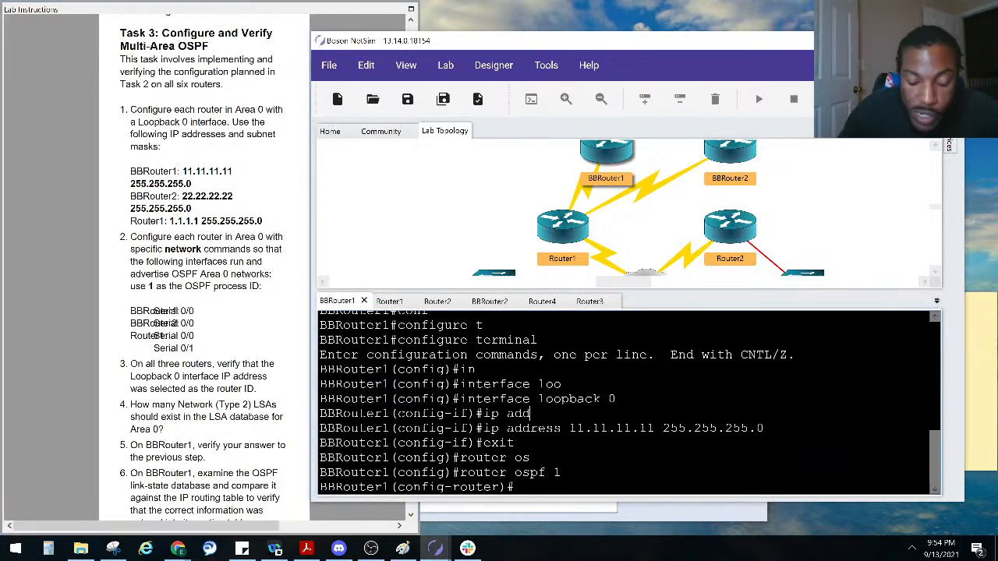
Add the OSPF statement network 172.30.1.0 0.0.0.3 AREA 0 on BBRouter1, removing any duplicated text before submitting
type("net")
key("Tab")
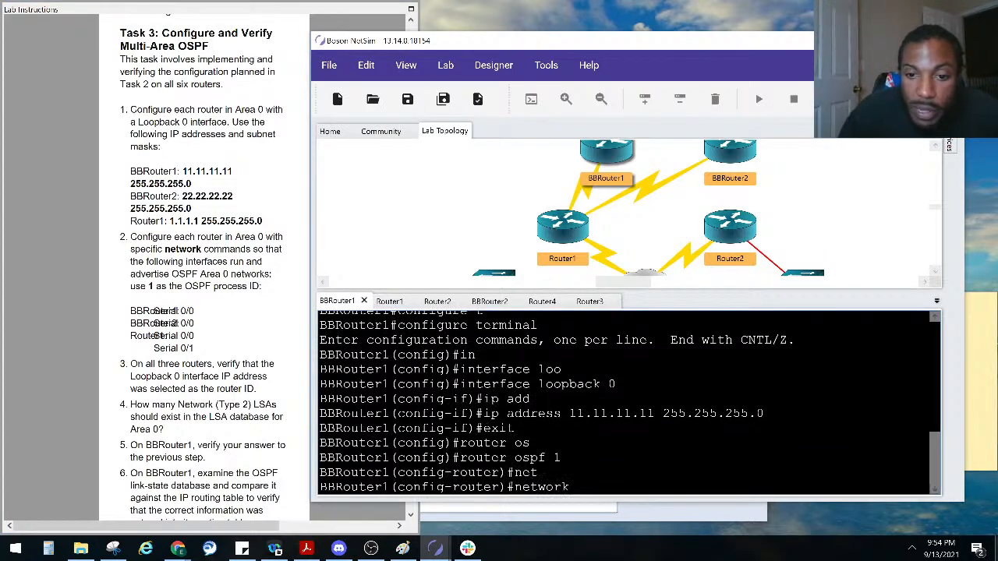
type("172.30.1.0 0.0.0.3 AREA 0")
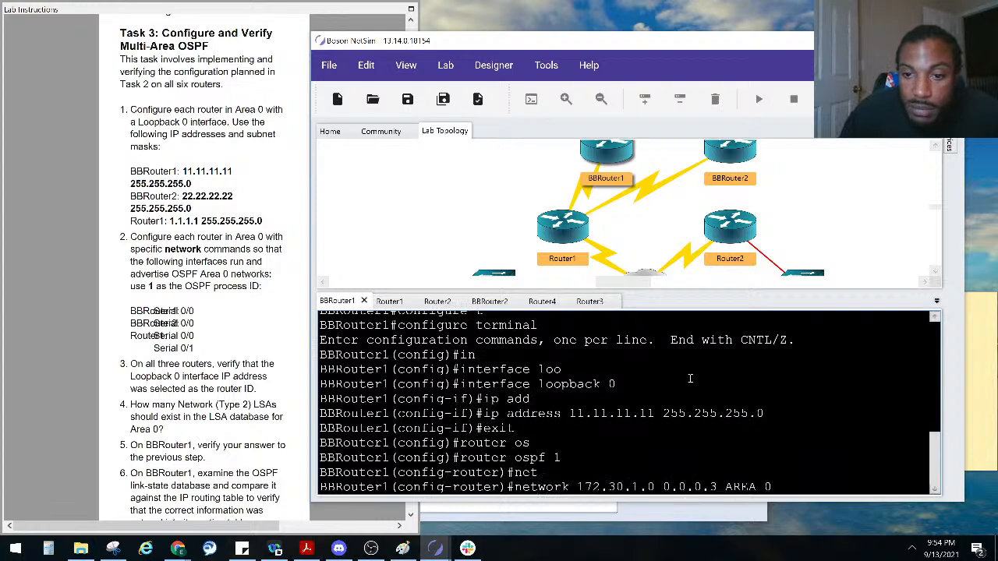
type("172.30.1.0 0.0.0.3 AREA 0")
key("BackSpace")
key("BackSpace")
key("BackSpace")
key("BackSpace")
key("BackSpace")
key("BackSpace")
key("BackSpace")
key("BackSpace")
key("BackSpace")
key("BackSpace")
key("BackSpace")
key("BackSpace")
key("BackSpace")
key("BackSpace")
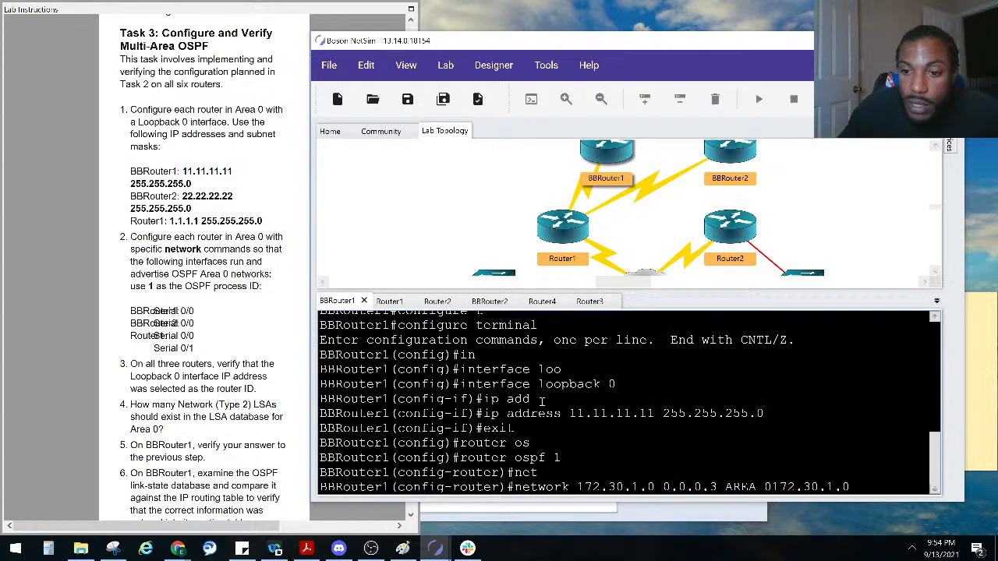
key("Return")
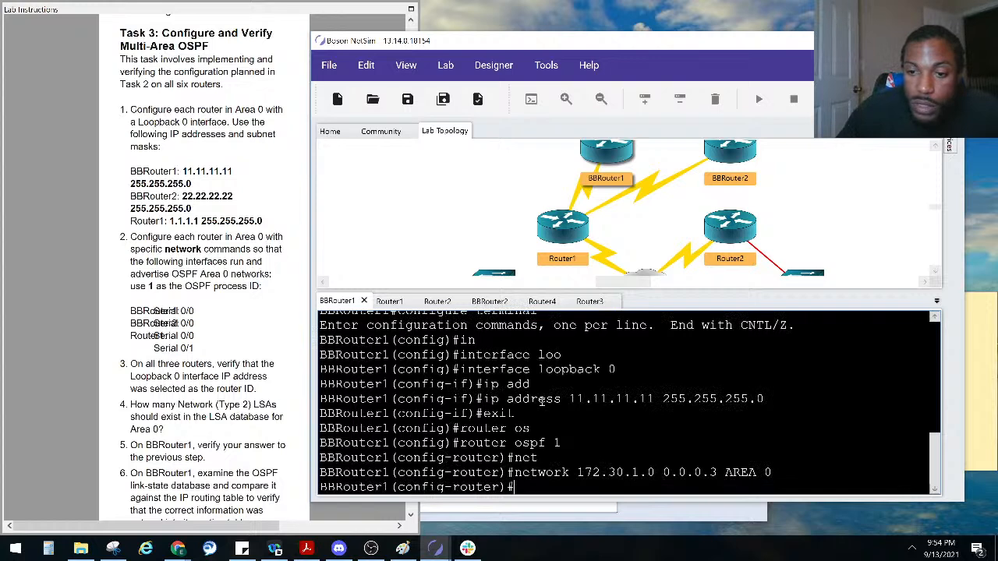
Switch to the Paint topology sketch, circle BBRouter1's serial link end in black, and return to the lab instructions
left_click(205, 221)
left_click(516, 517)
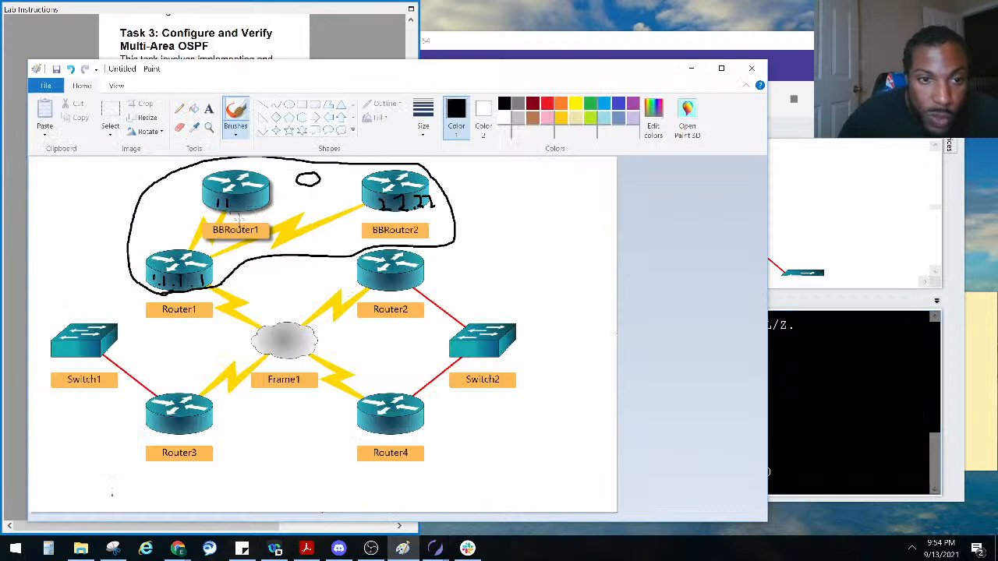
key("ctrl+z")
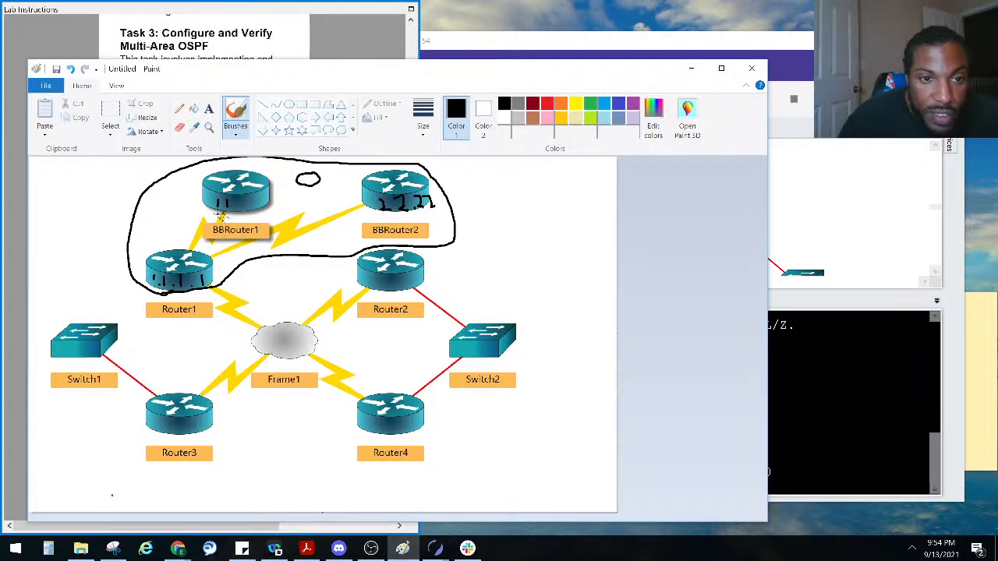
left_click_drag(217, 214, 236, 212)
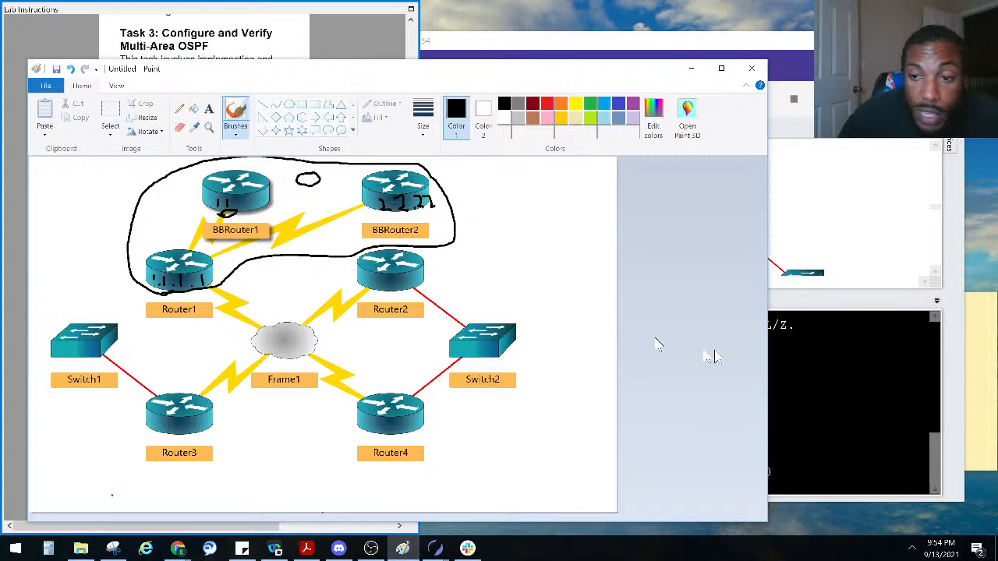
left_click(288, 55)
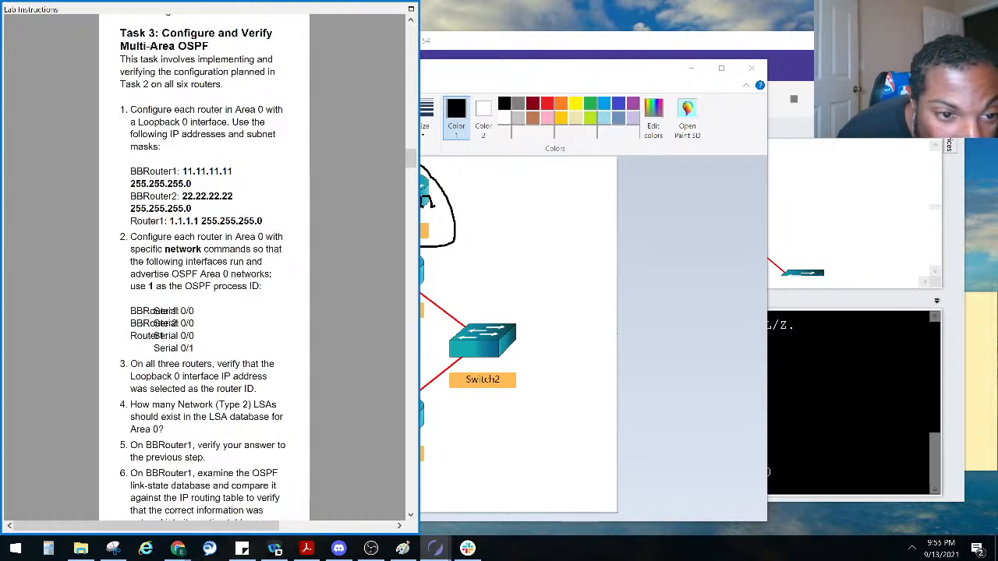
Select the BB2 network entry 172.30.1.4 0.0.0.3 area 0 in the sticky note for copying
left_click(972, 402)
scroll(838, 378, "down", 1)
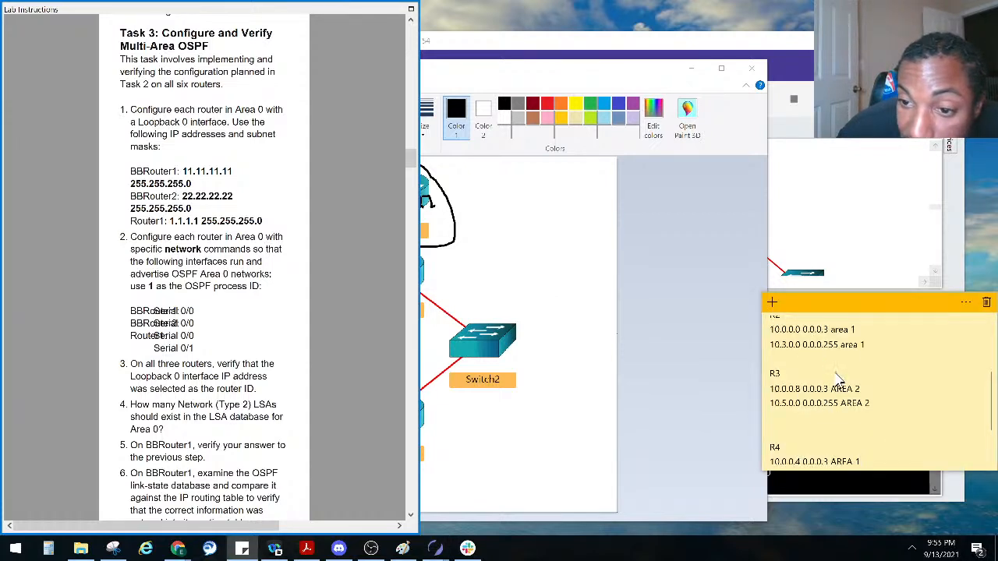
scroll(838, 378, "down", 2)
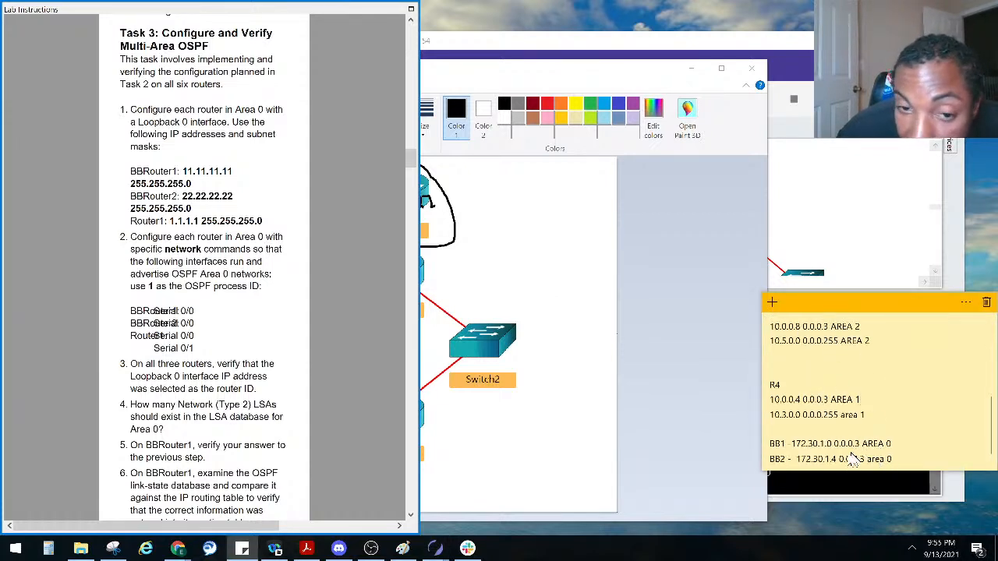
left_click(665, 403)
left_click(850, 445)
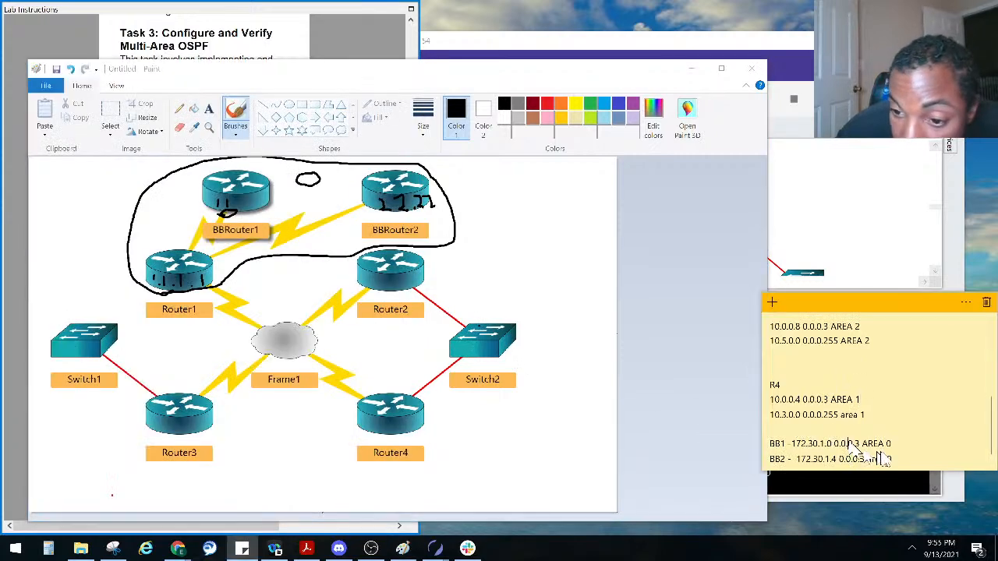
left_click_drag(894, 461, 800, 469)
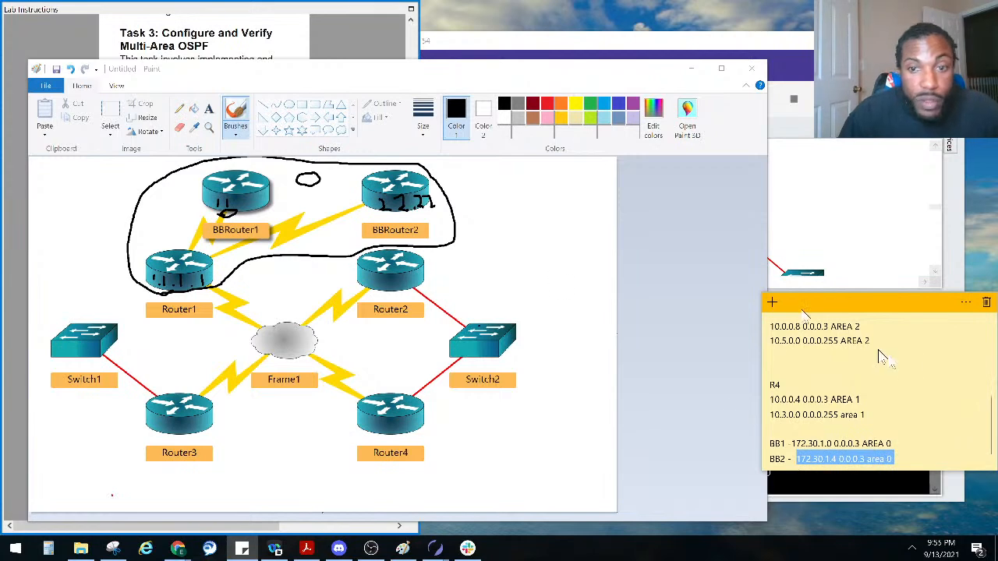
Return to Boson NetSim, open BBRouter2's console and enter global configuration mode
left_click(691, 84)
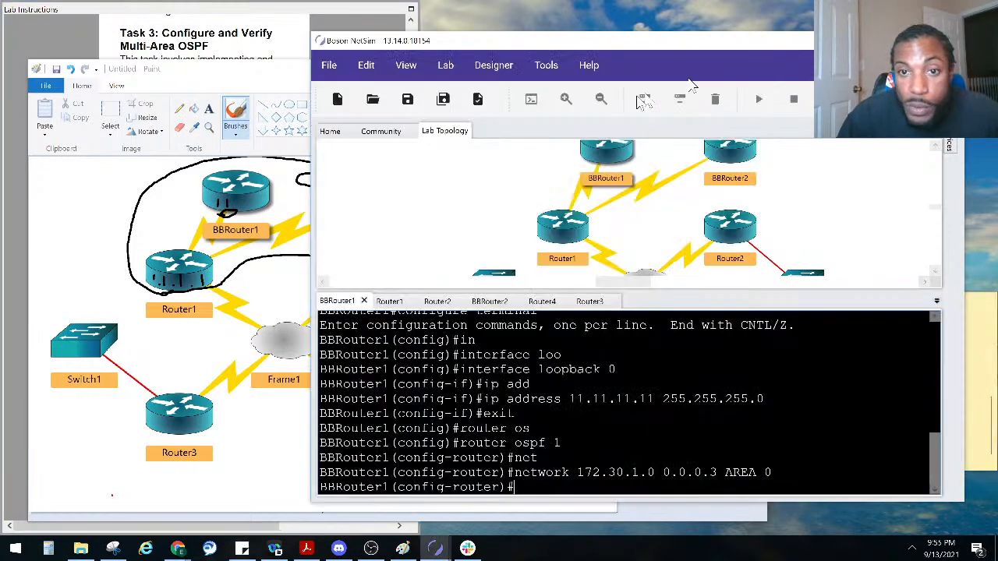
double_click(726, 154)
left_click(564, 508)
left_click(835, 423)
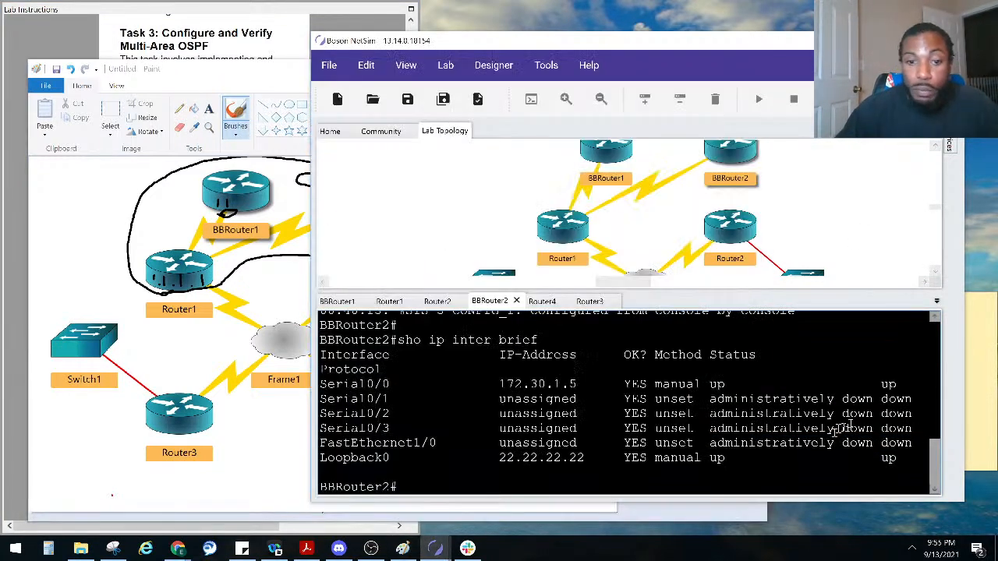
key("Return")
key("Return")
key("Return")
type("conf")
key("Tab")
type("t")
key("Tab")
key("Return")
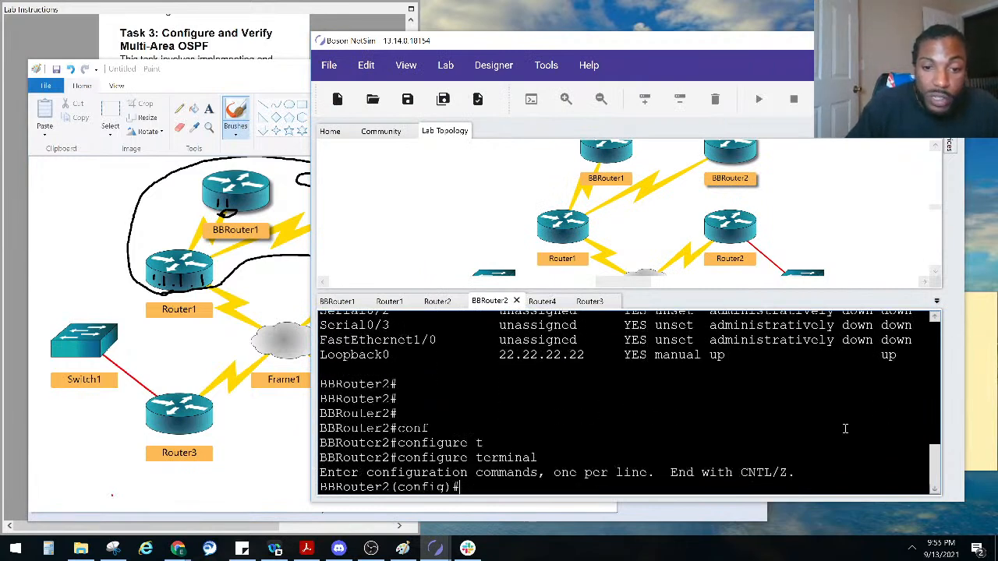
Enter router configuration for OSPF process 1 on BBRouter2
type("router os")
key("Tab")
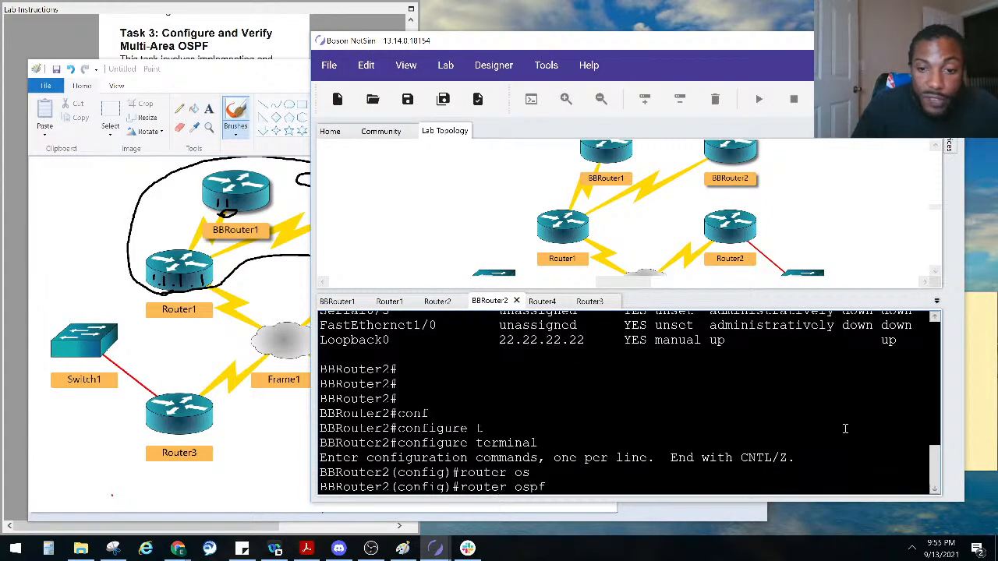
type("1")
key("Return")
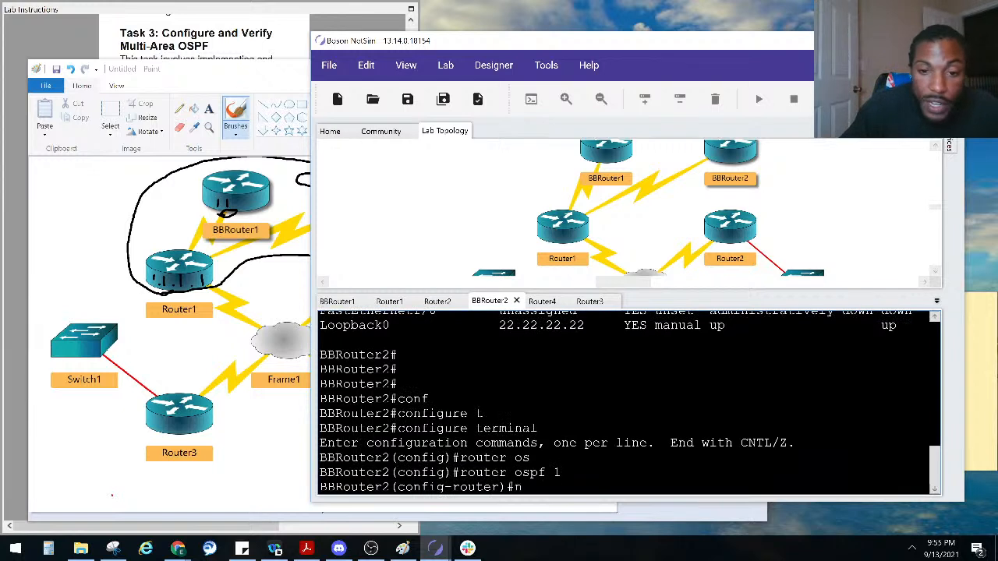
Add the OSPF statement network 172.30.1.4 0.0.0.3 area 0 on BBRouter2, removing the duplicated text before submitting
type("net")
key("Tab")
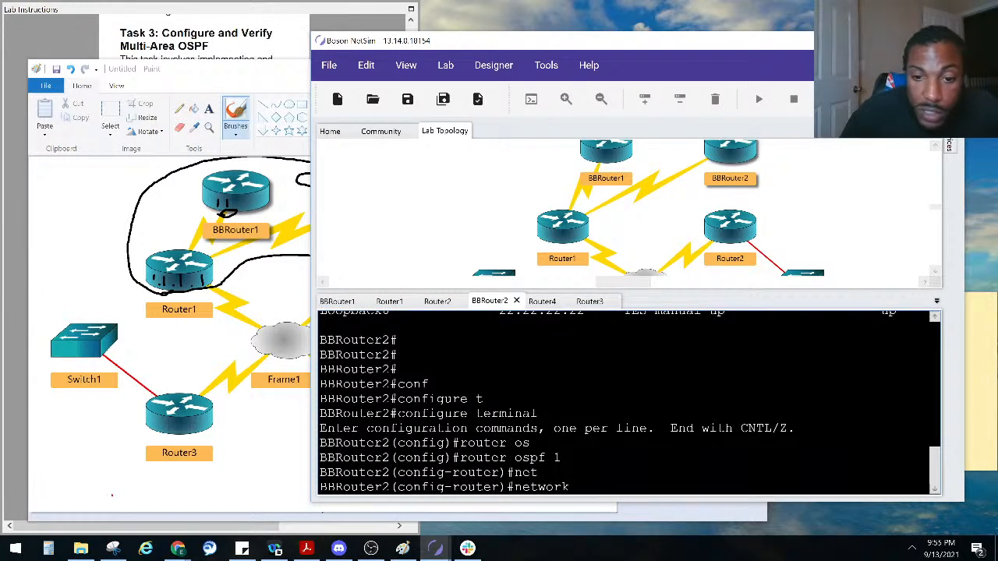
right_click(603, 384)
right_click(603, 385)
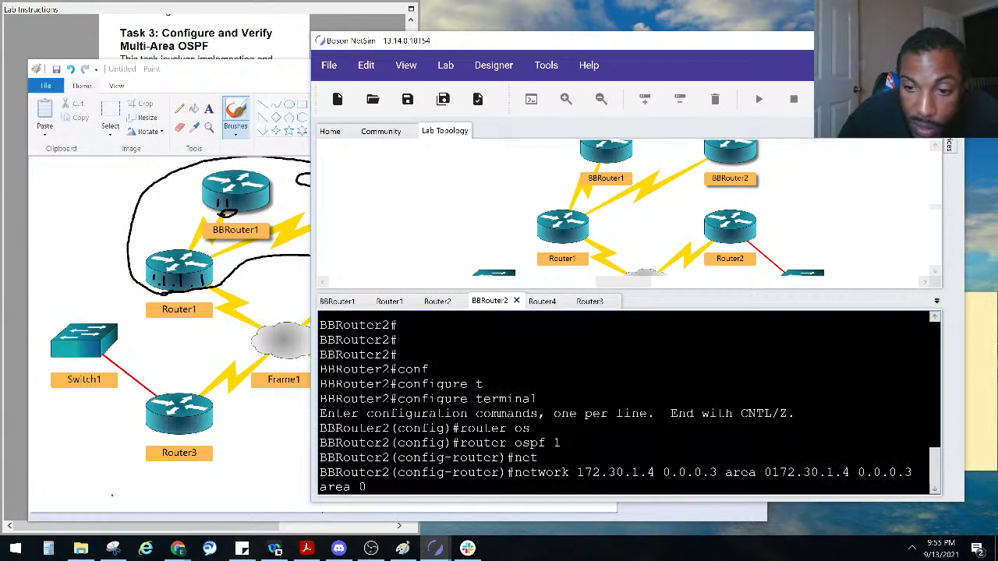
key("BackSpace")
key("BackSpace")
key("BackSpace")
key("BackSpace")
key("BackSpace")
key("BackSpace")
key("BackSpace")
key("BackSpace")
key("BackSpace")
key("BackSpace")
key("BackSpace")
key("BackSpace")
key("BackSpace")
key("BackSpace")
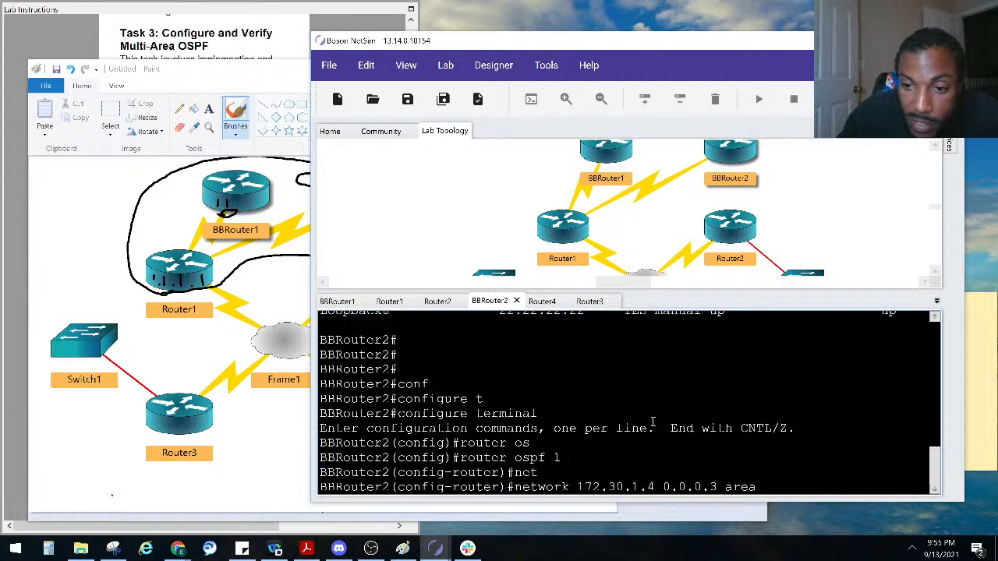
left_click(978, 371)
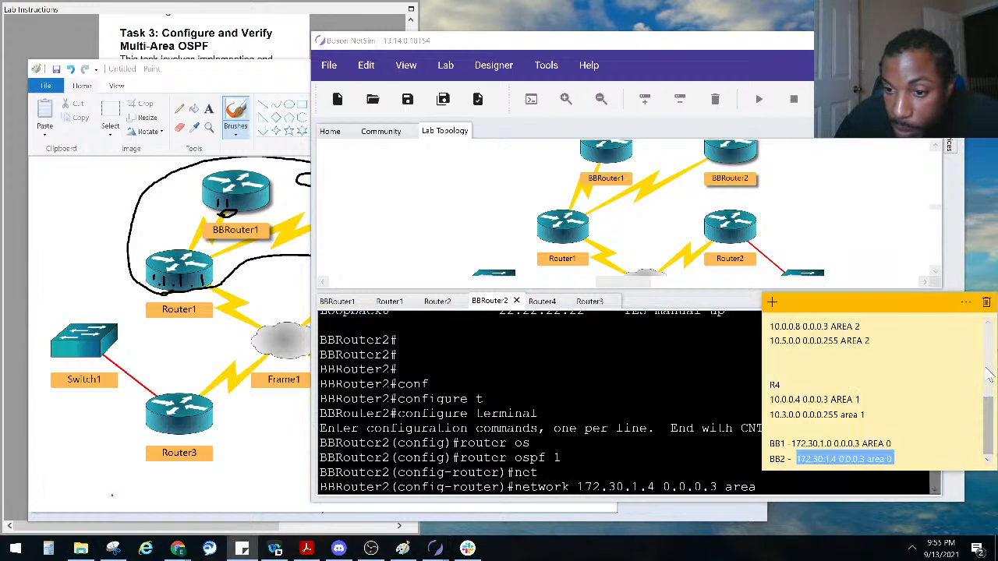
left_click(706, 450)
type("0")
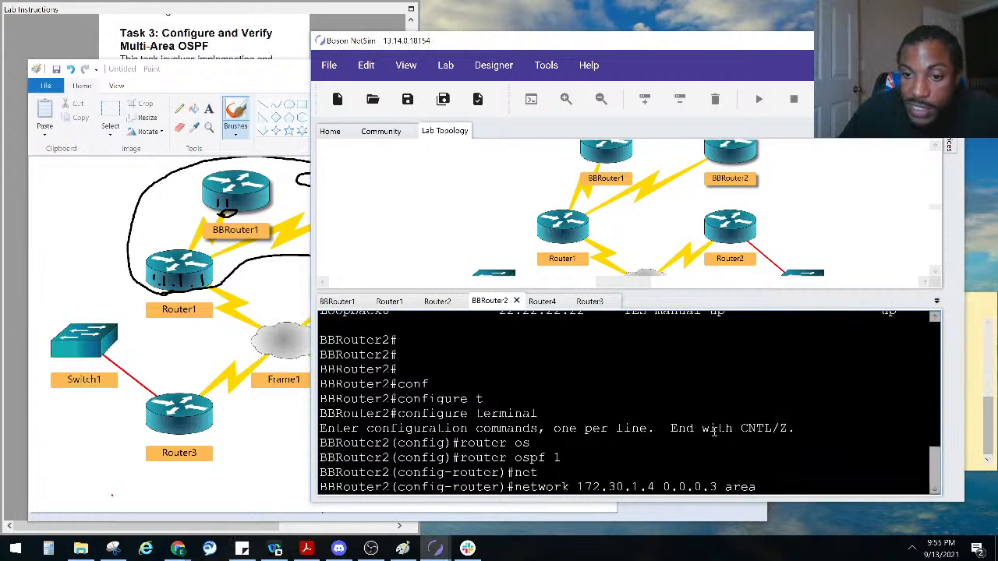
key("Return")
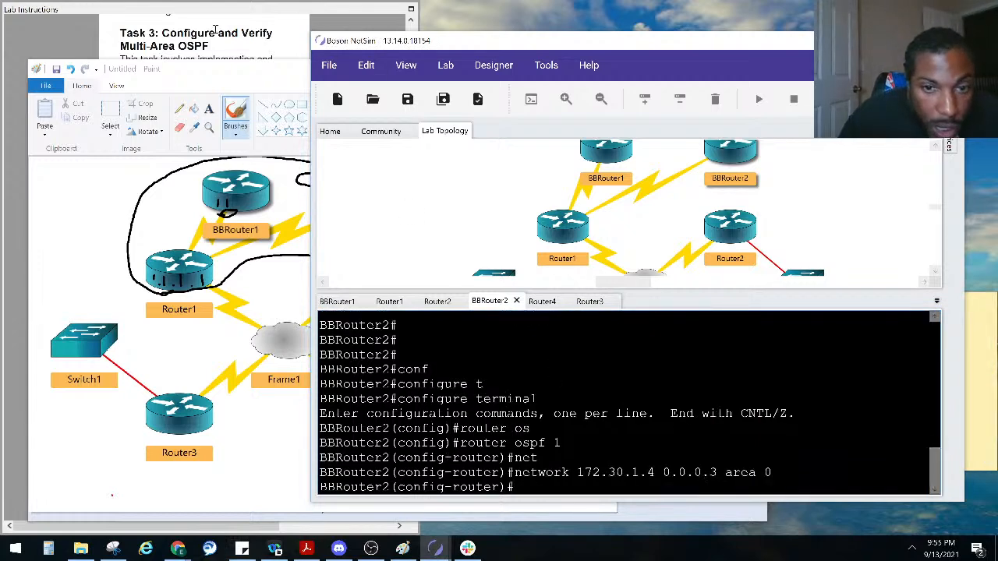
Review the Task 3 instructions and R1's two Area 0 entries in the sticky note, and switch to Router1's console
left_click(215, 30)
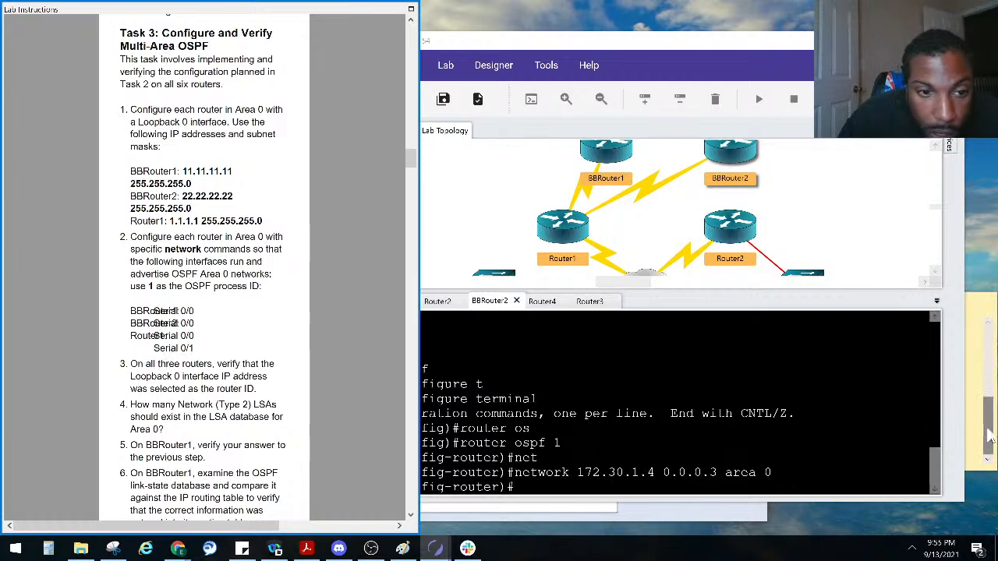
left_click(989, 436)
left_click_drag(990, 437, 986, 351)
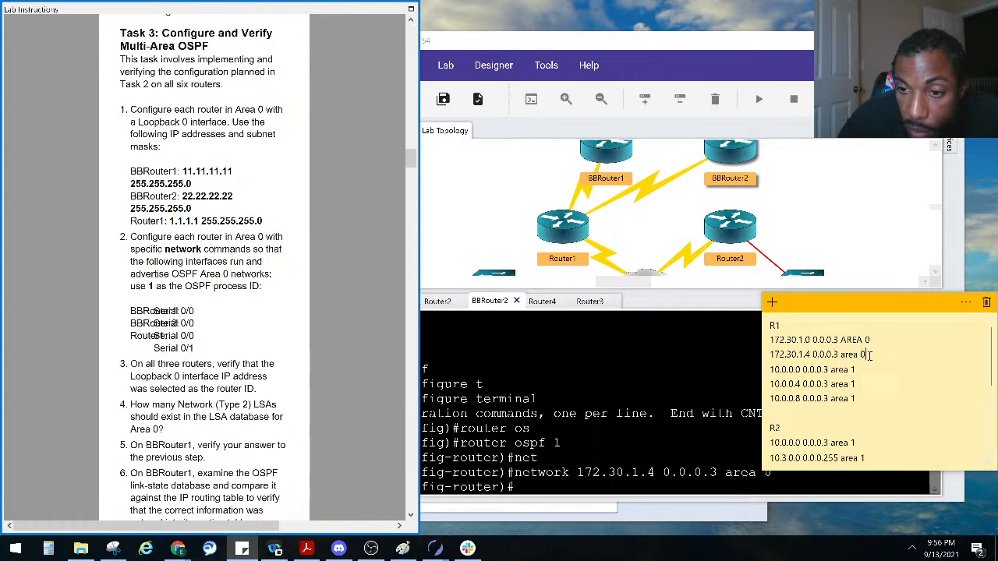
left_click_drag(867, 355, 761, 348)
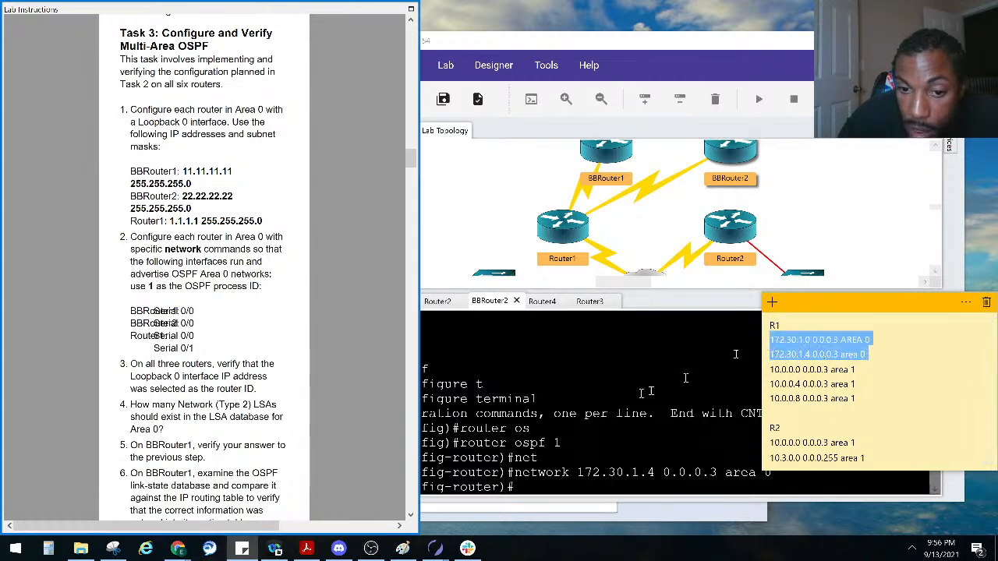
left_click(543, 361)
left_click(389, 301)
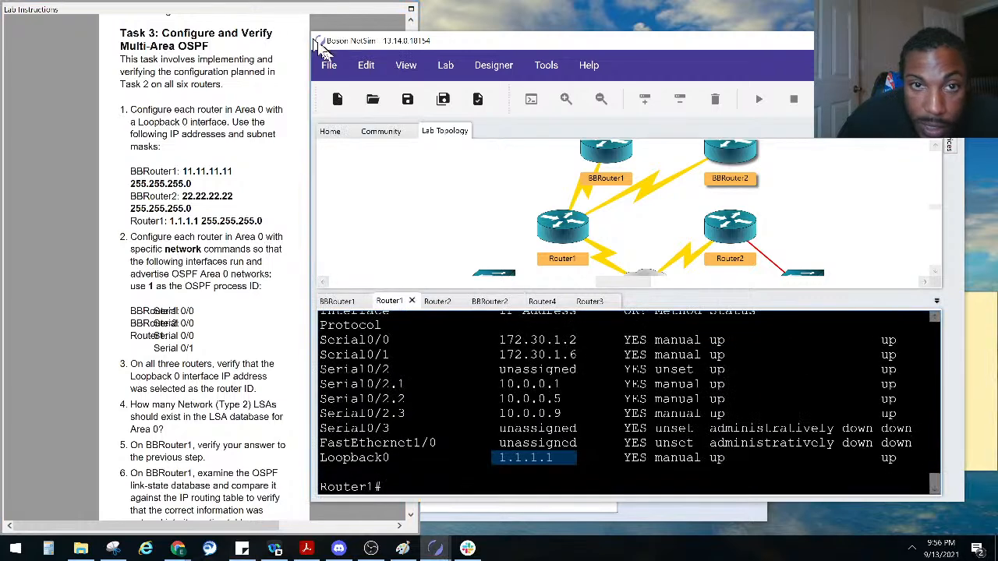
In the Paint sketch, circle Router1's two backbone links in black, cross its Frame1 link in red, and draw a red curve toward Router3
left_click(402, 548)
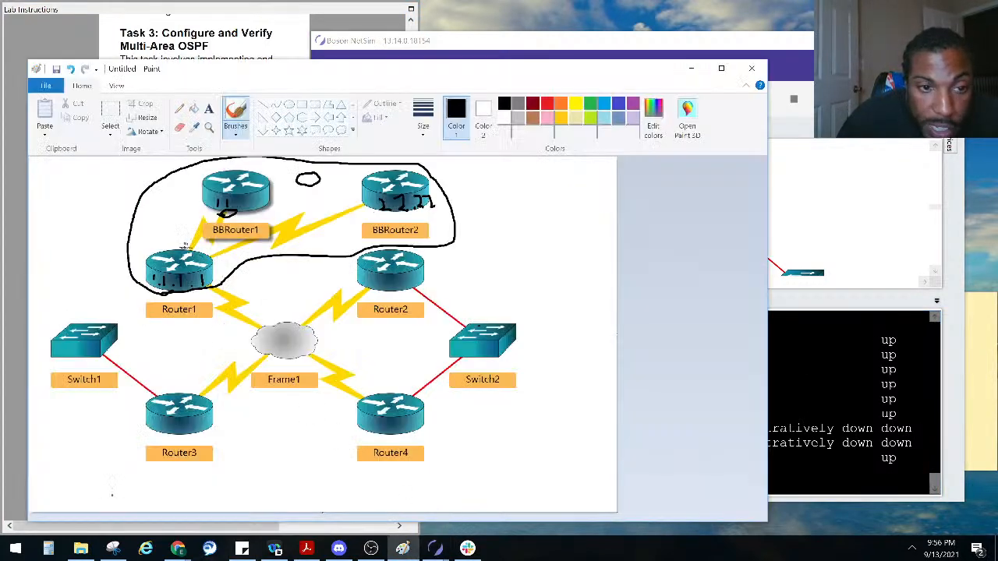
mouse_move(188, 248)
left_mouse_down()
mouse_move(178, 243)
mouse_move(219, 251)
mouse_move(206, 299)
mouse_move(236, 297)
left_mouse_up()
left_click(547, 103)
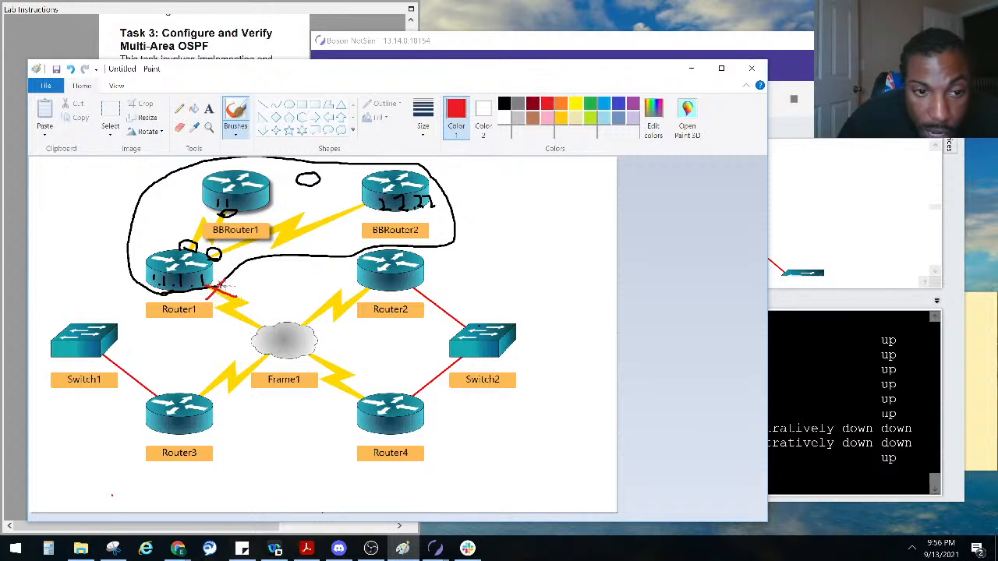
mouse_move(214, 297)
left_mouse_down()
mouse_move(233, 322)
mouse_move(200, 368)
left_mouse_up()
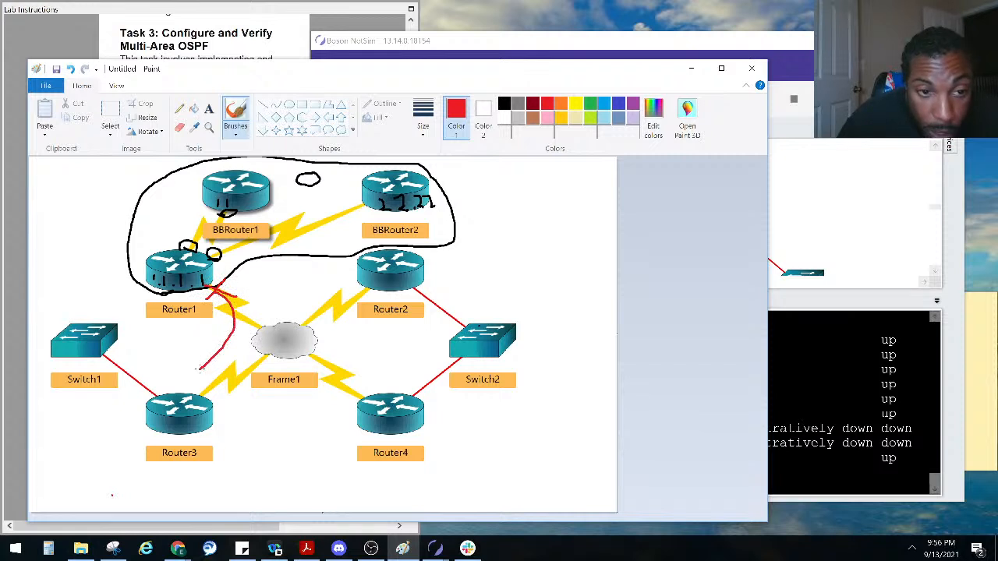
left_click_drag(215, 291, 338, 340)
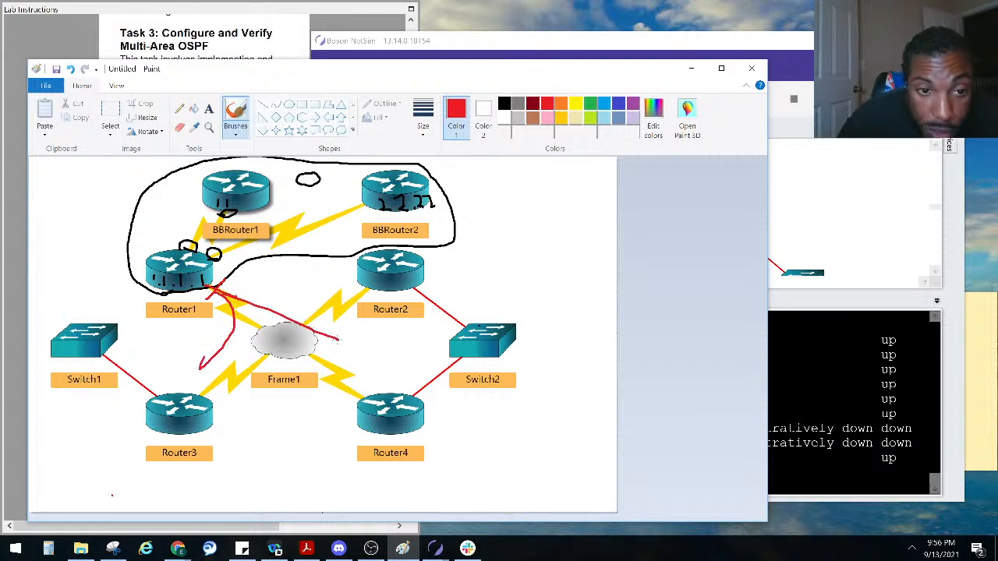
key("ctrl+z")
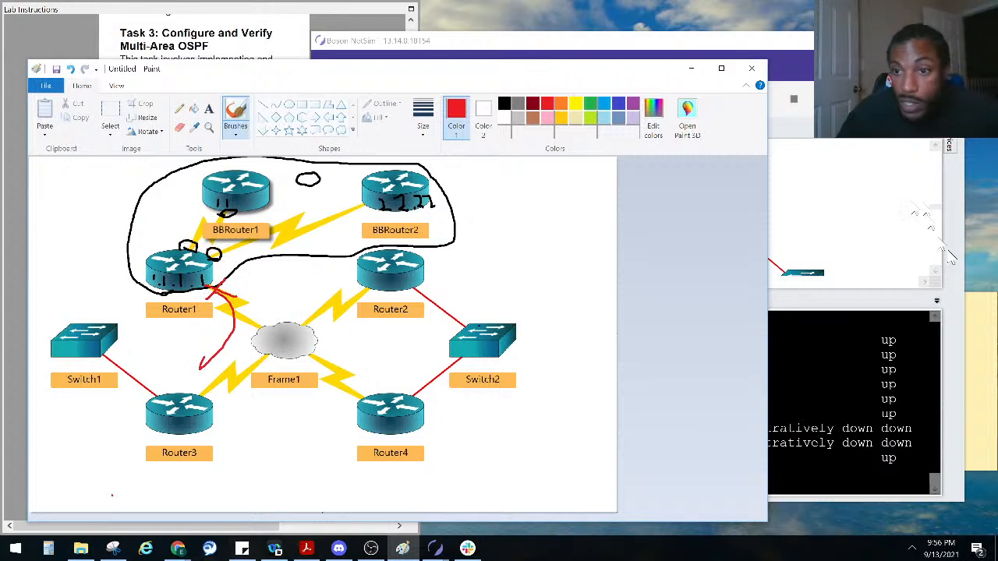
Return to Router1's console, enter global configuration mode and open router configuration for OSPF process 1
left_click(895, 226)
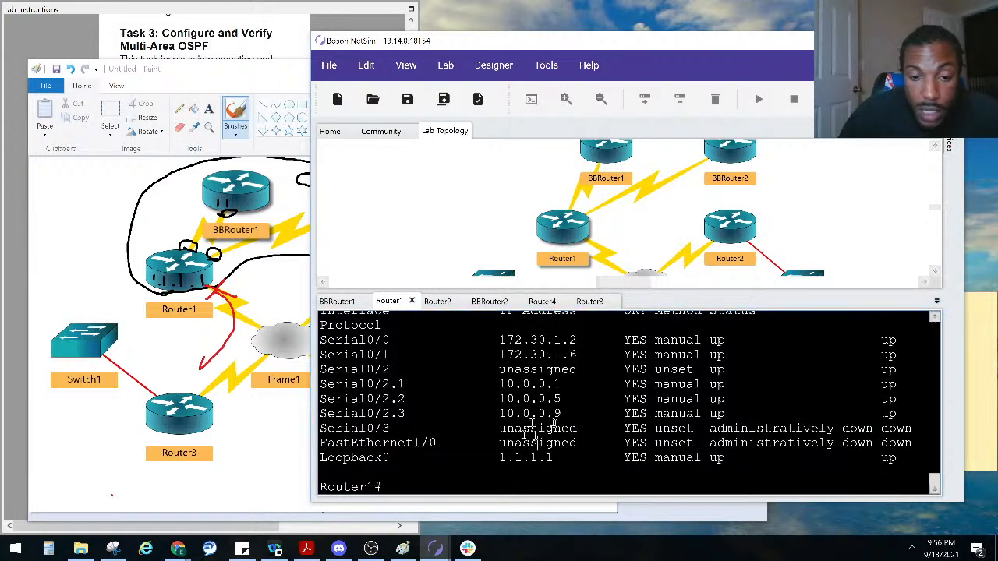
type("conf")
key("Tab")
type("t")
key("Tab")
key("Return")
type("ro")
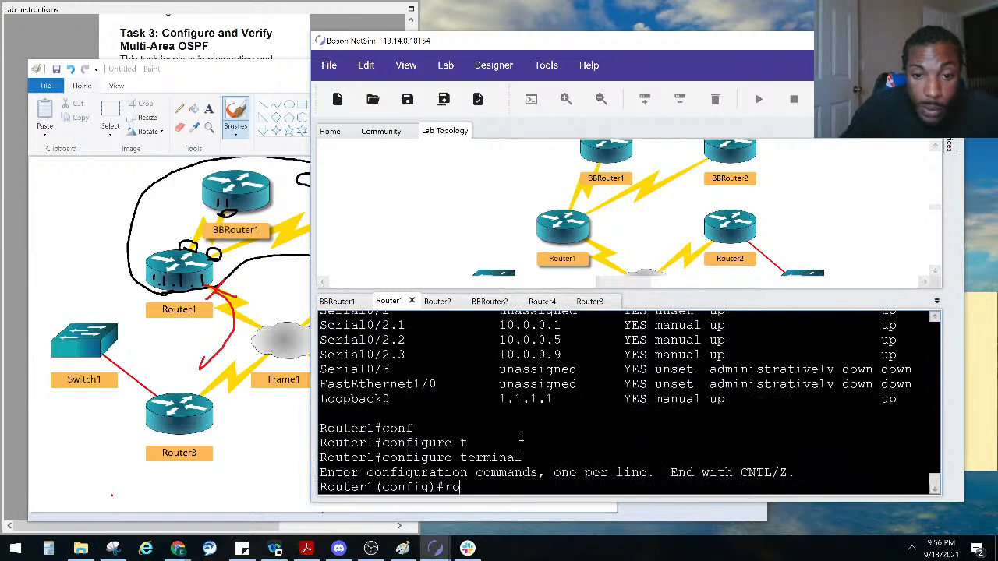
type("uter os")
key("Tab")
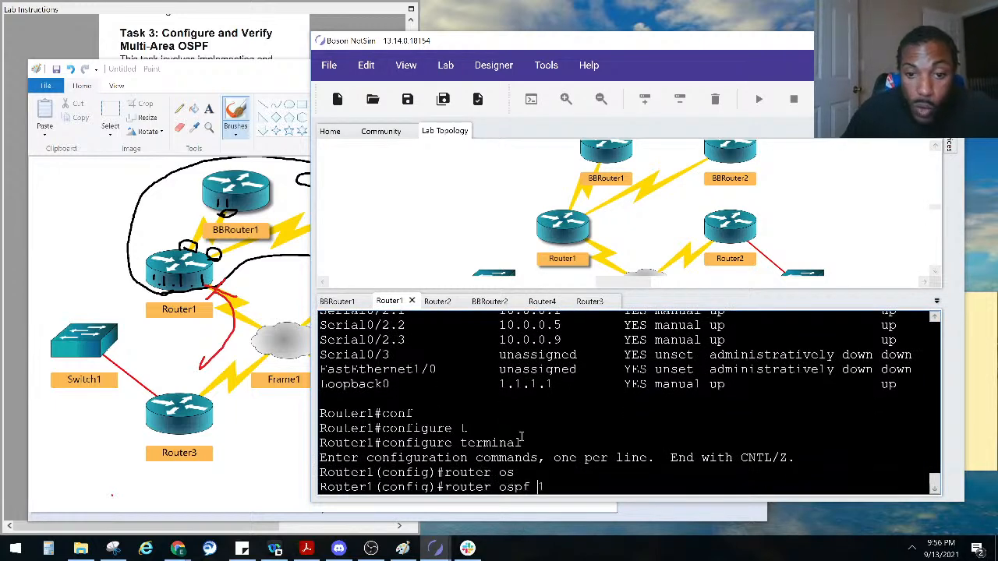
type("1")
key("Return")
Copy R1's entry 172.30.1.0 0.0.0.3 AREA 0 from the sticky note and return to Router1's console
left_click(976, 373)
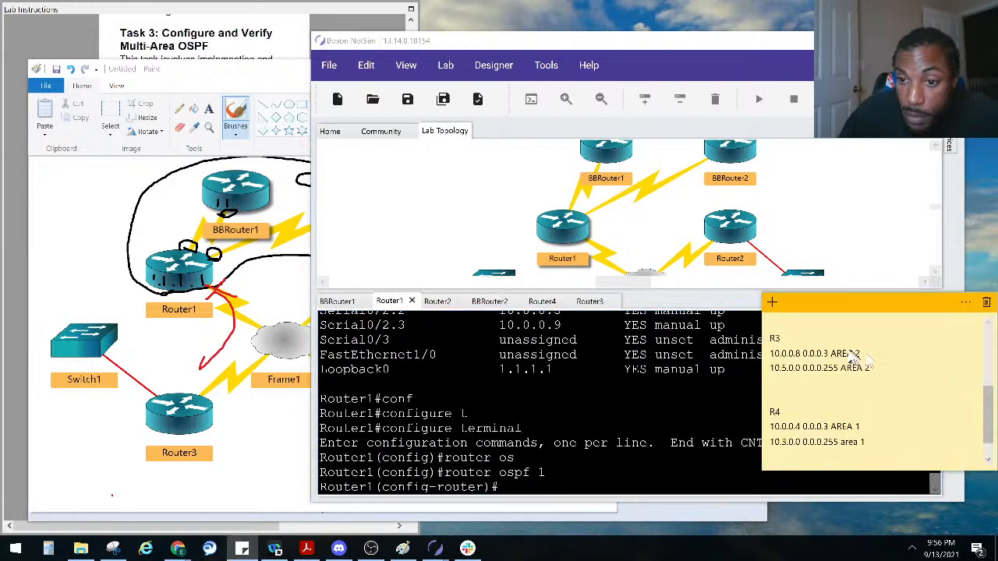
scroll(870, 364, "down", 1)
scroll(872, 370, "up", 3)
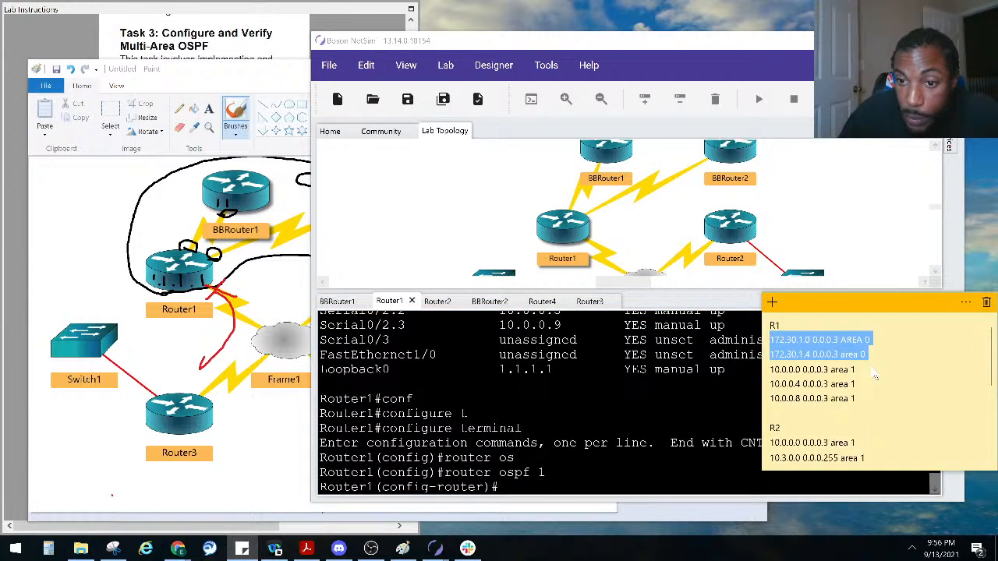
left_click_drag(872, 340, 772, 343)
key("ctrl+c")
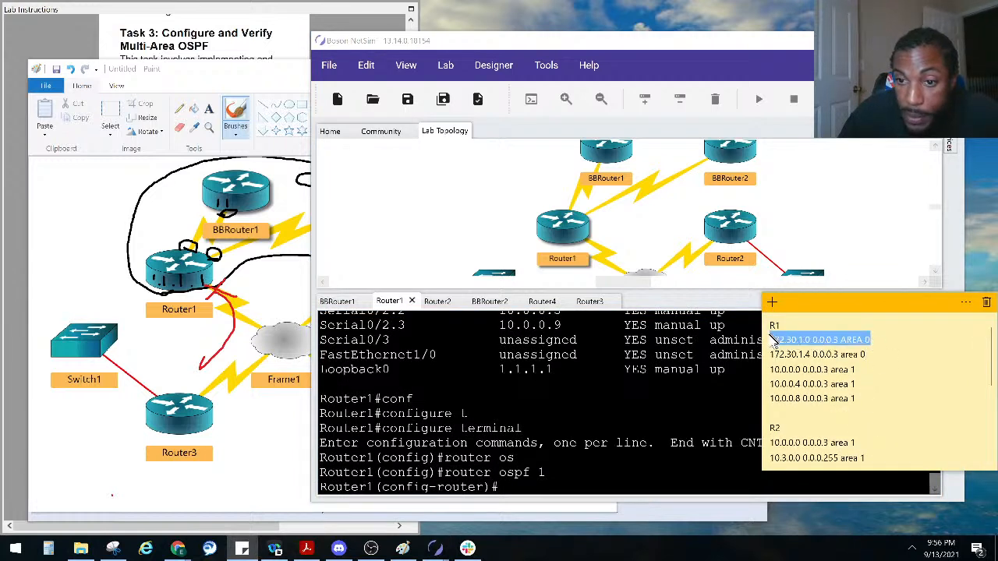
left_click(634, 390)
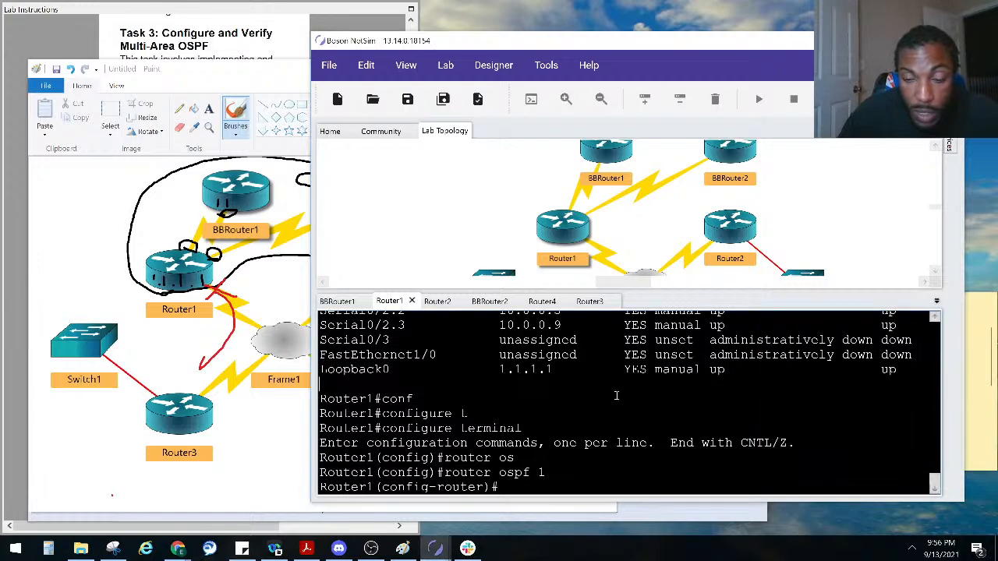
In the Paint sketch, draw a red line along the link between Router1 and BBRouter1, and return to Router1's console
left_click(231, 90)
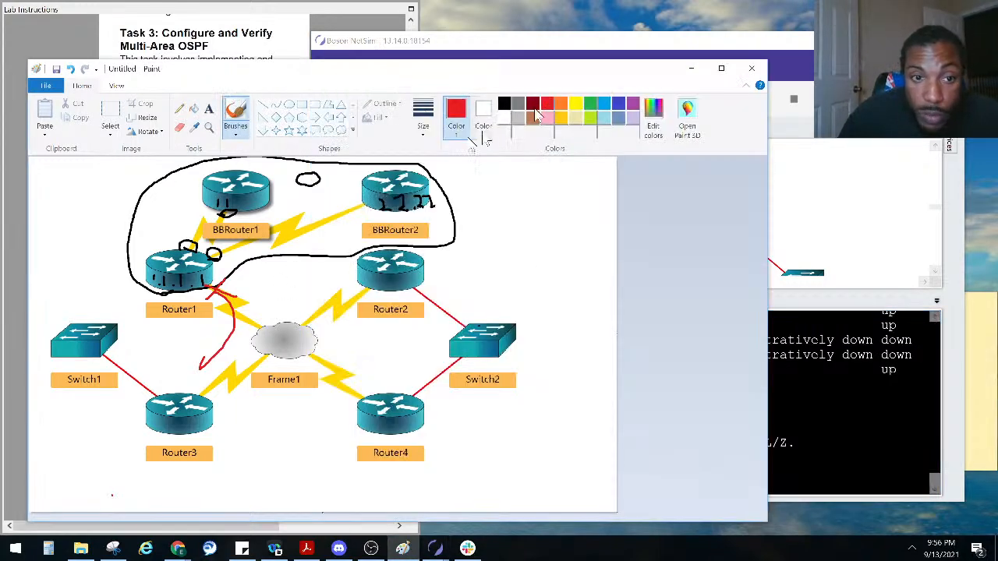
left_click_drag(195, 244, 229, 216)
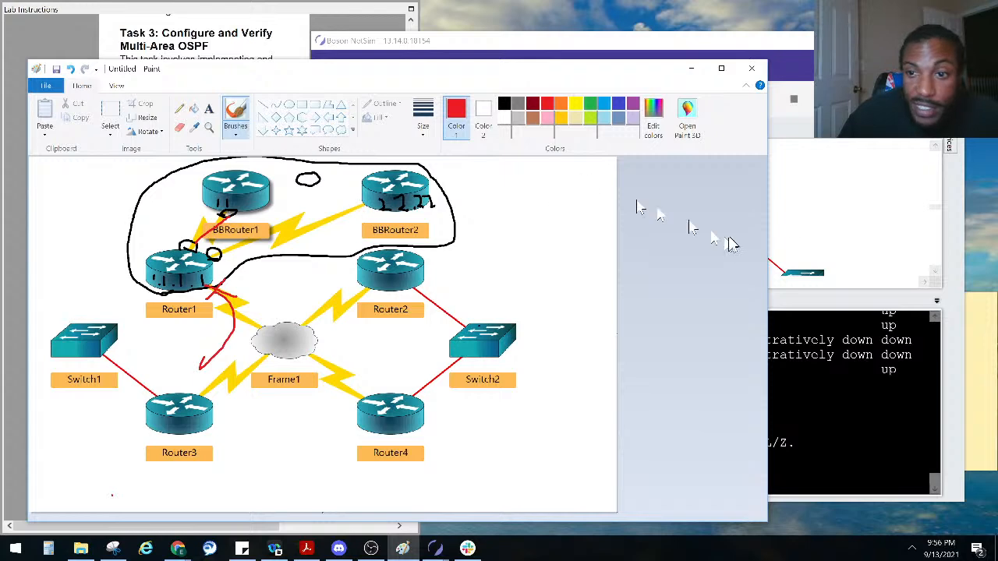
left_click(819, 219)
left_click(524, 414)
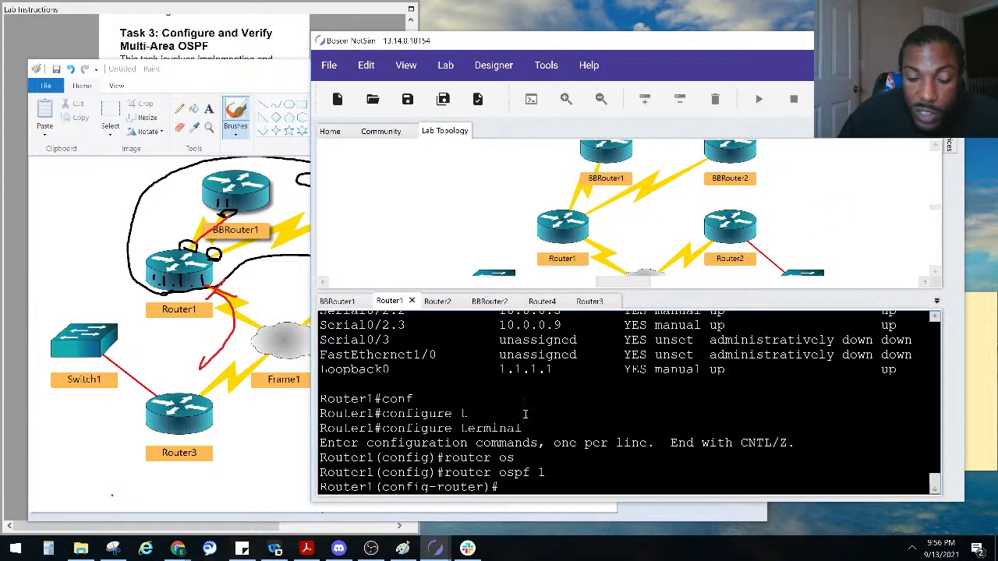
At Router1's OSPF prompt, enter the network command with the copied entry 172.30.1.0 0.0.0.3 AREA 0, without submitting it
type("net")
key("Tab")
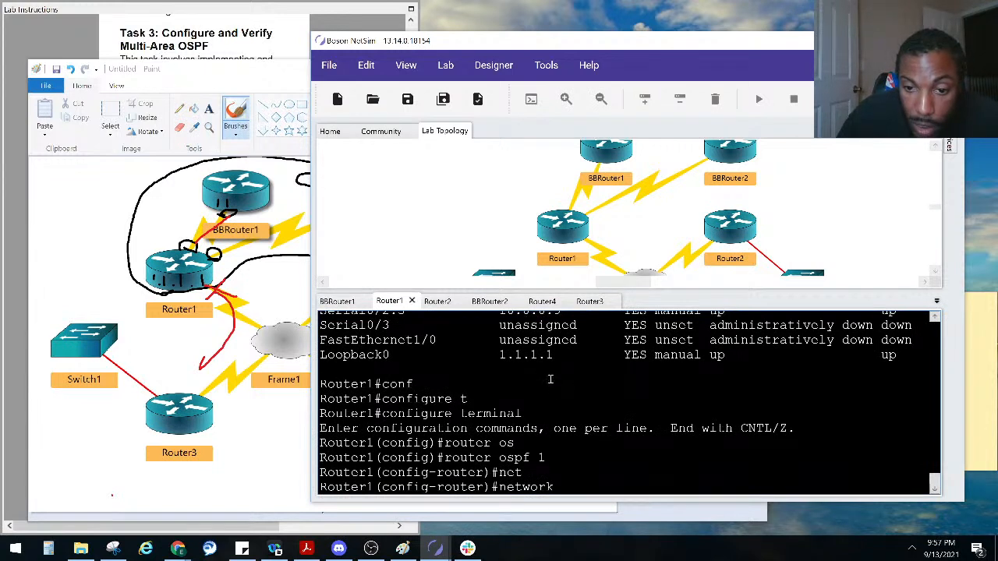
key("ctrl+v")
left_click(989, 357)
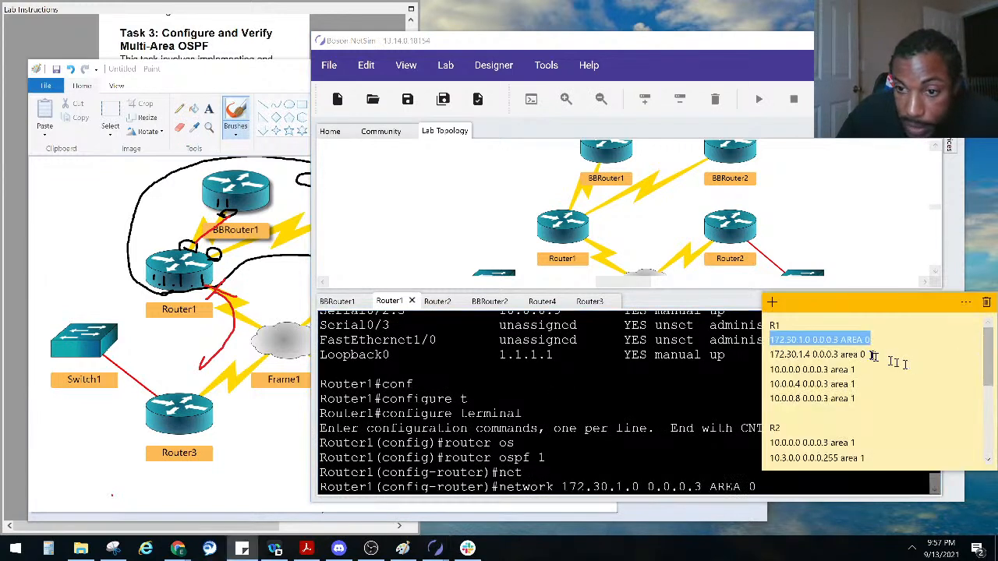
right_click(847, 349)
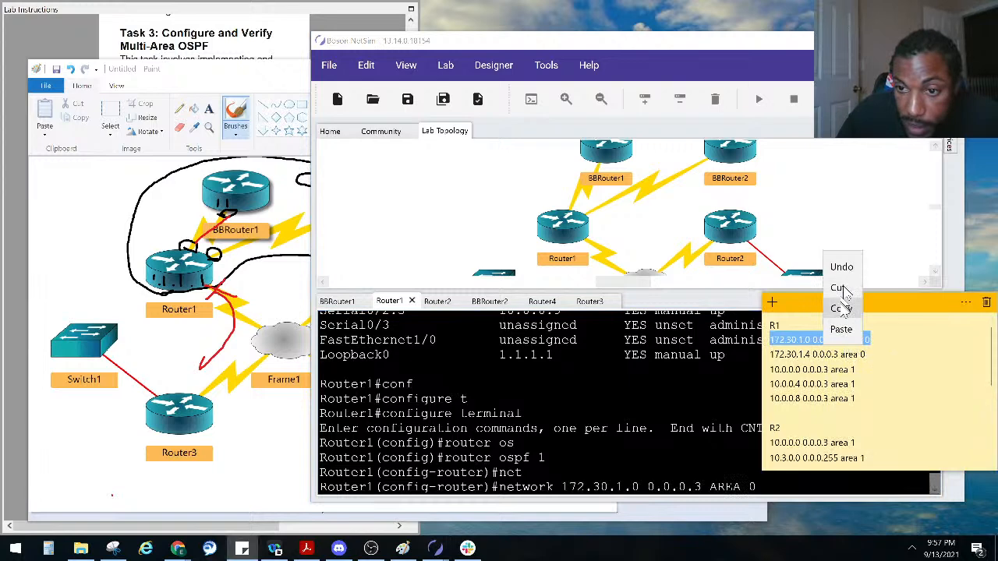
left_click(843, 305)
left_click(639, 410)
key("ctrl+v")
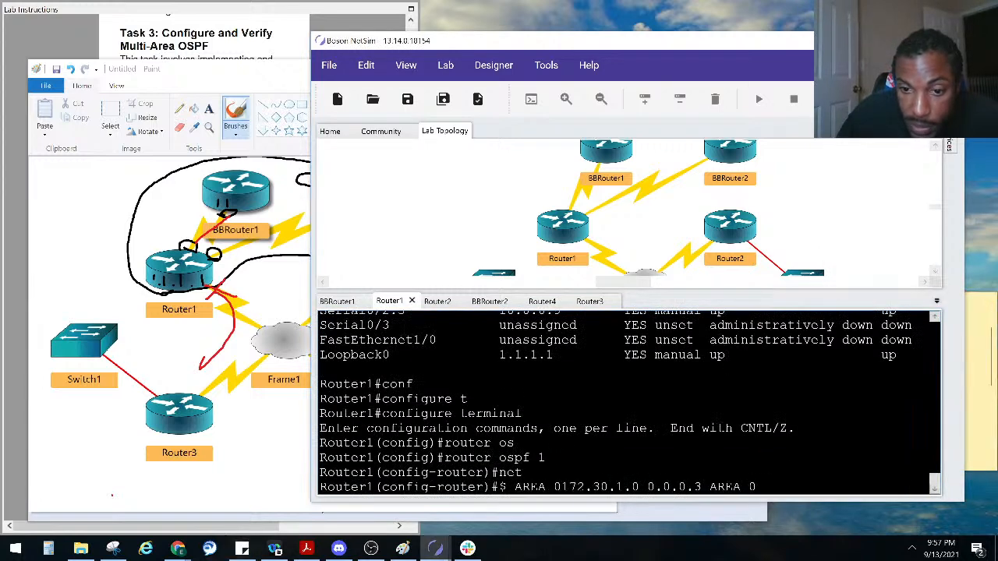
key("BackSpace")
key("BackSpace")
key("BackSpace")
key("BackSpace")
key("BackSpace")
key("BackSpace")
key("BackSpace")
key("BackSpace")
key("BackSpace")
key("BackSpace")
key("BackSpace")
key("BackSpace")
key("BackSpace")
key("BackSpace")
key("BackSpace")
key("BackSpace")
key("BackSpace")
key("BackSpace")
key("BackSpace")
key("BackSpace")
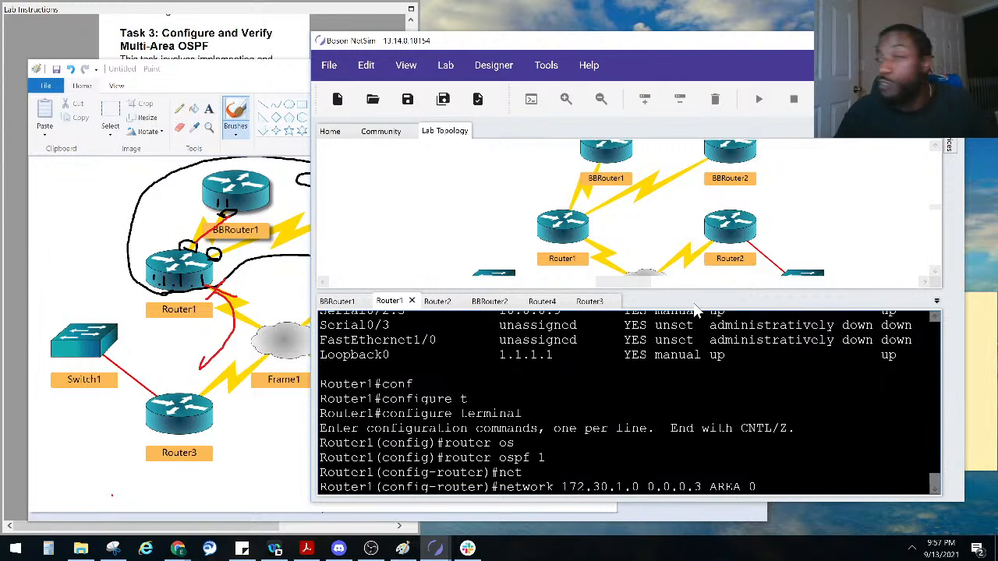
Submit Router1's network statement for 172.30.1.0 0.0.0.3 AREA 0 and shrink the simulator window slightly
key("Return")
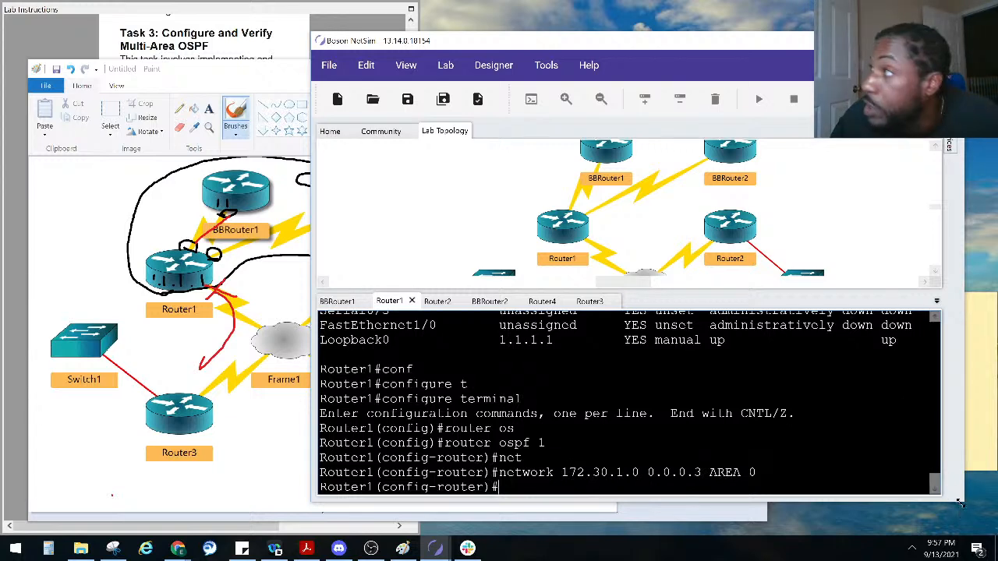
mouse_move(960, 505)
left_mouse_down()
mouse_move(928, 532)
mouse_move(959, 499)
left_mouse_up()
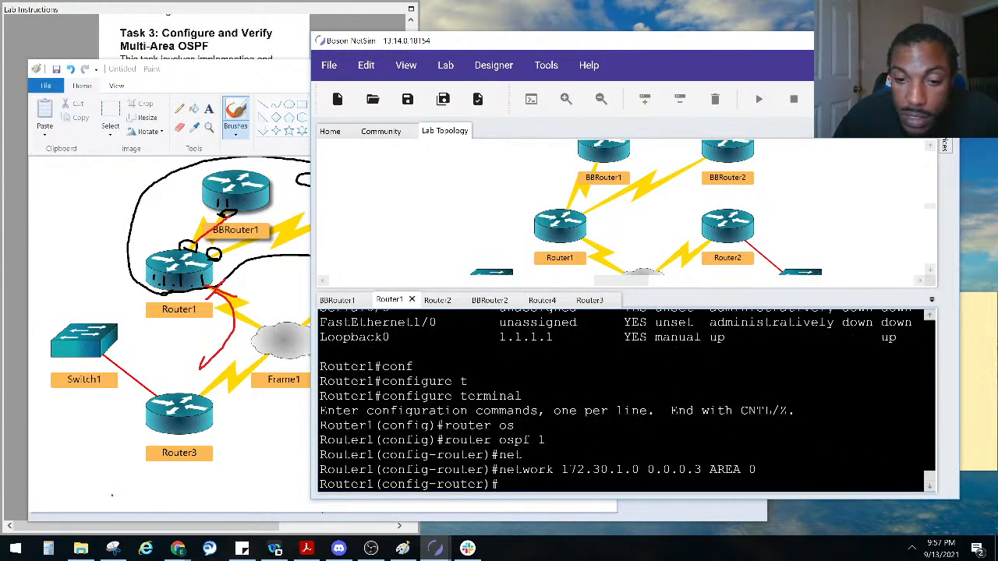
Select R1's 172.30.1.4 entry in the sticky note, and highlight the neighbor ID in Router1's OSPF adjacency message
left_click(969, 417)
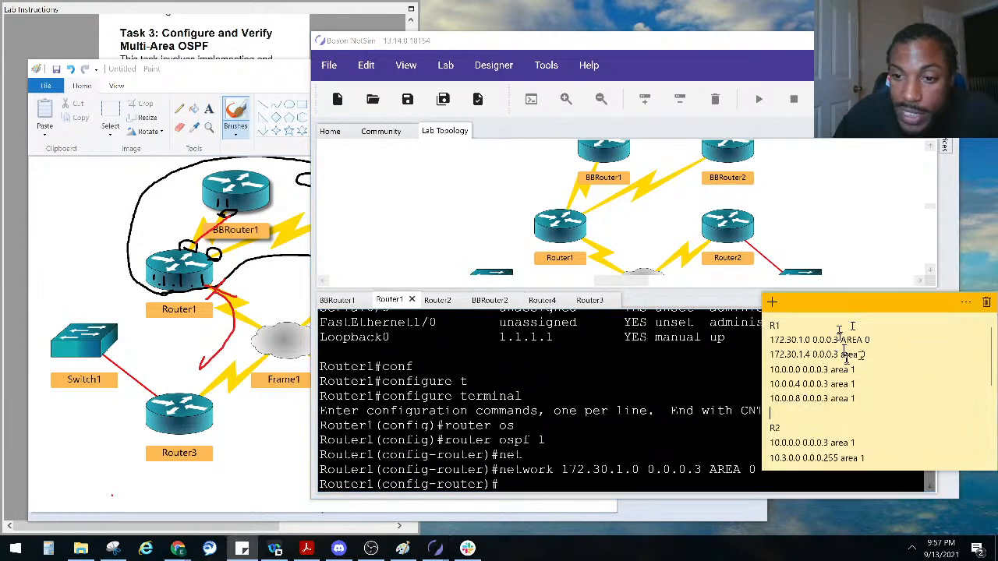
left_click_drag(867, 355, 773, 355)
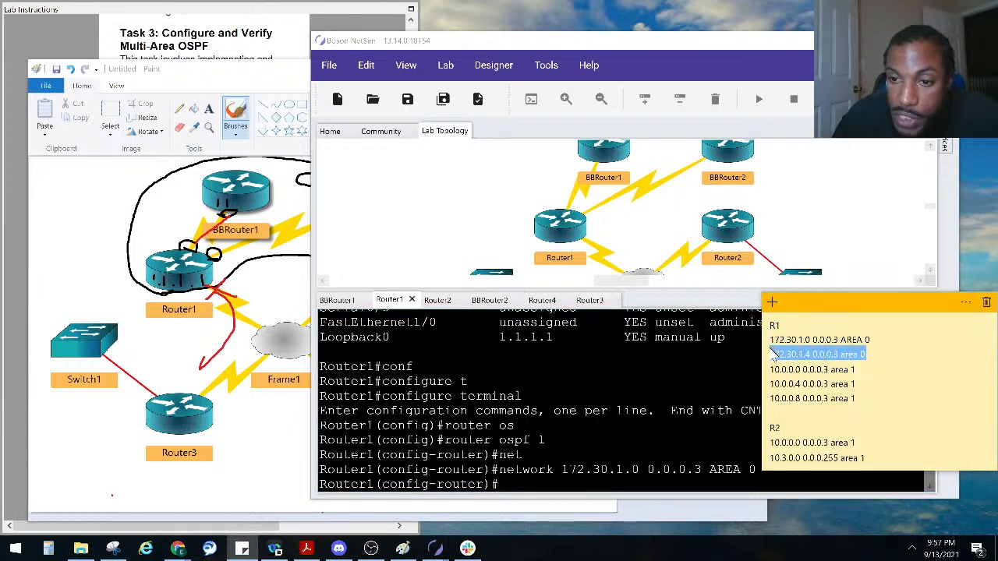
left_click(706, 464)
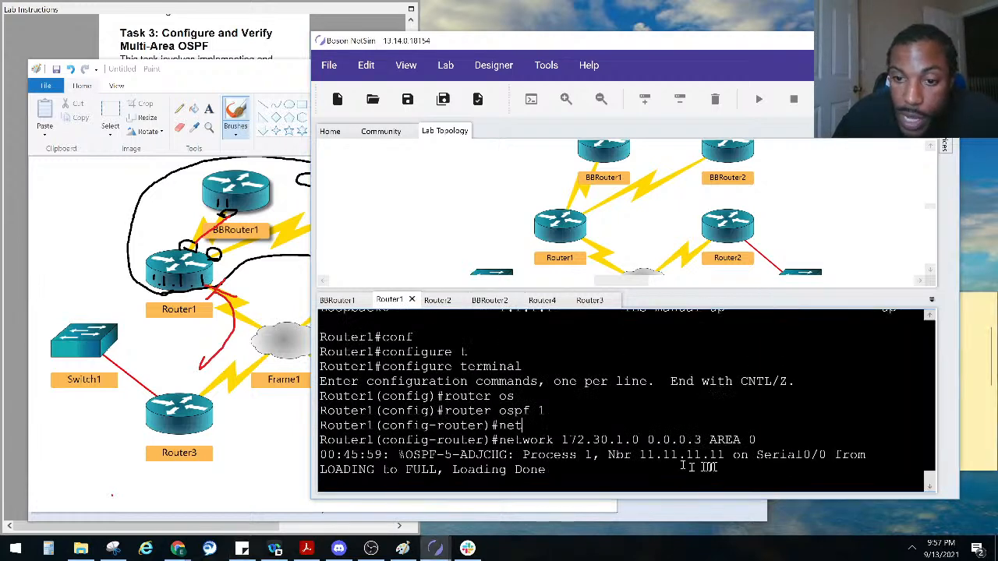
left_click_drag(725, 456, 641, 458)
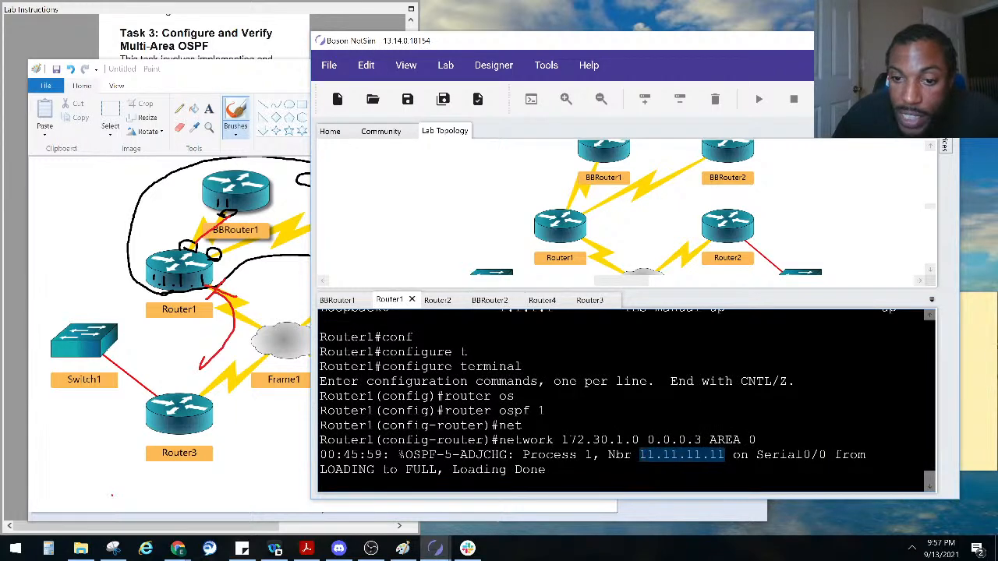
In the Paint sketch, mark BBRouter1 in red, undo that mark, trace the Router1–BBRouter2 link in red, and return to the console
left_click_drag(220, 198, 239, 198)
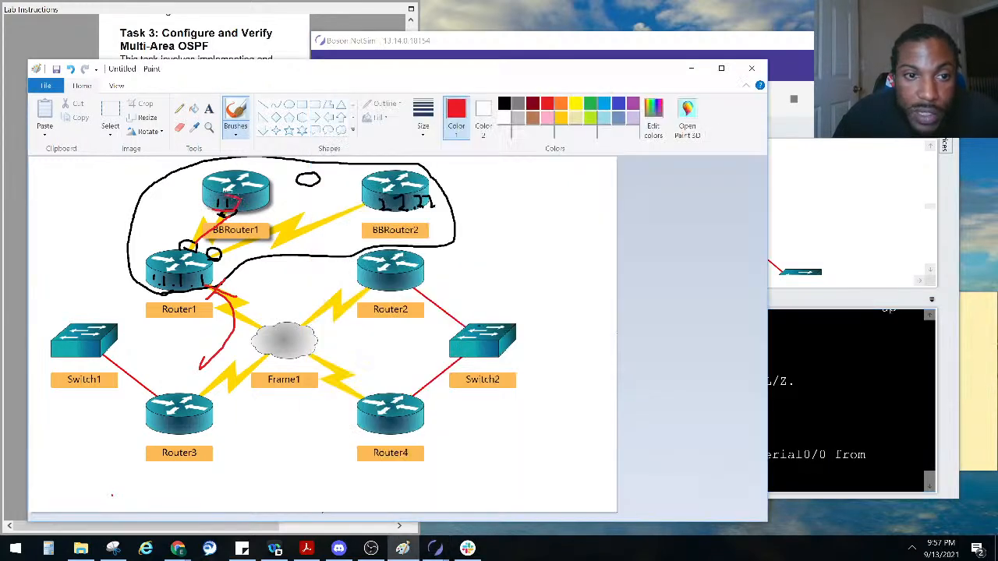
key("ctrl+z")
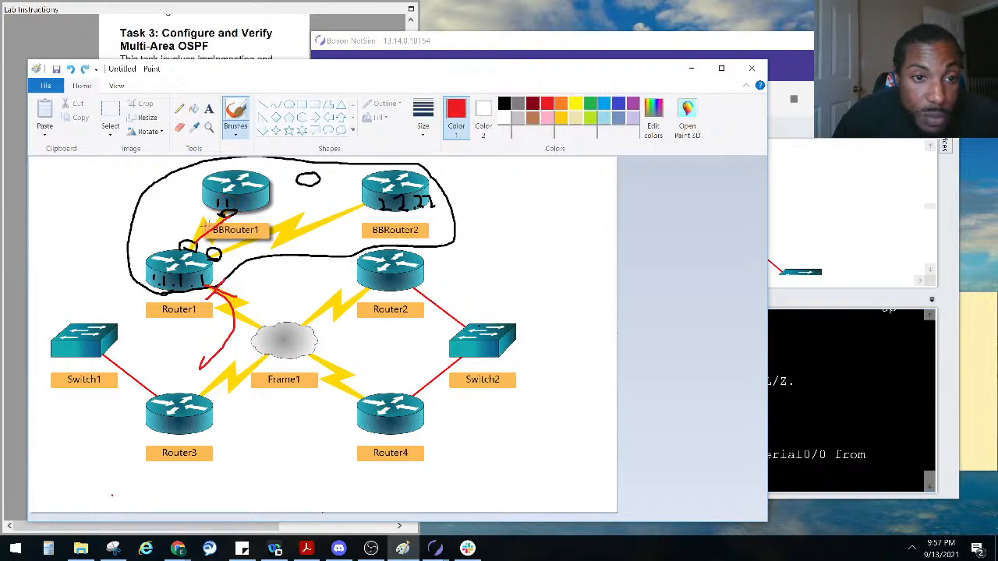
mouse_move(226, 251)
left_mouse_down()
mouse_move(269, 165)
mouse_move(181, 248)
mouse_move(383, 201)
left_mouse_up()
key("ctrl+z")
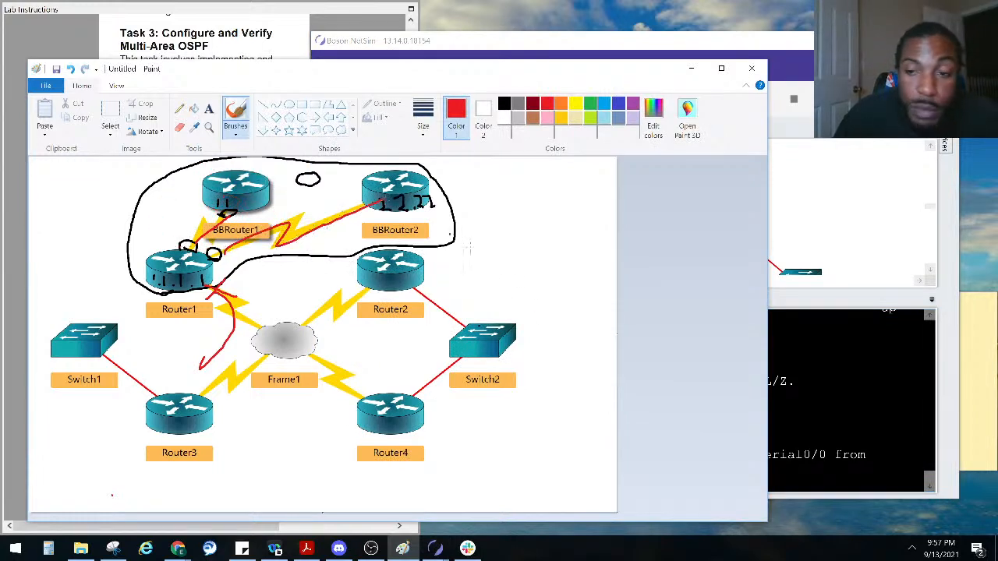
left_click(840, 401)
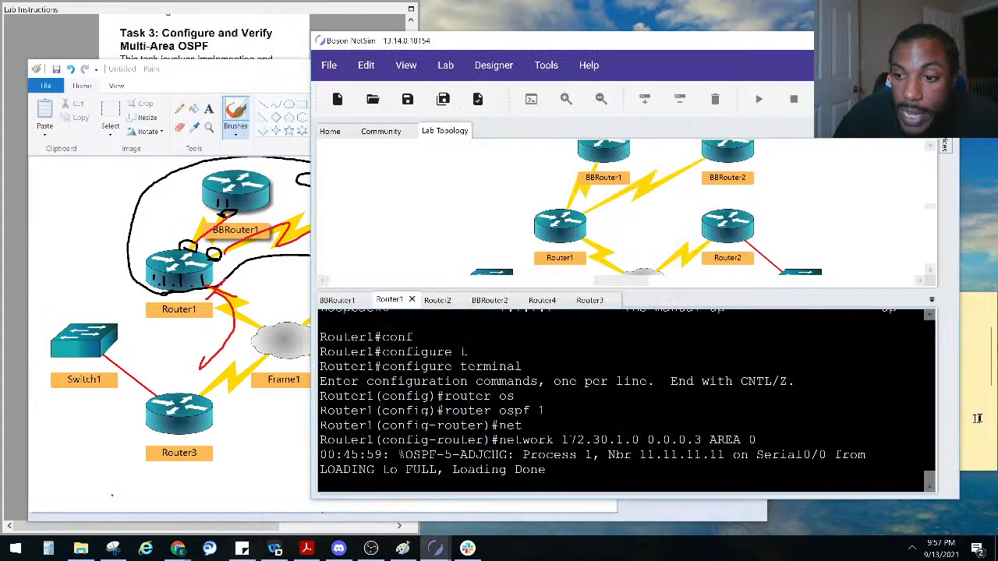
Copy R1's entry 172.30.1.4 0.0.0.3 area 0 from the sticky note and return to Router1's console
left_click(980, 374)
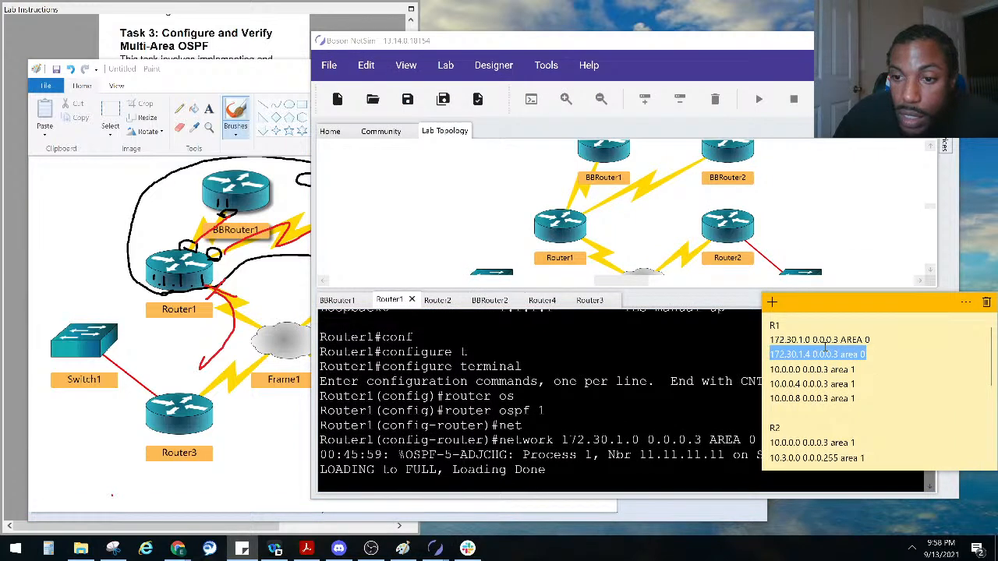
right_click(823, 355)
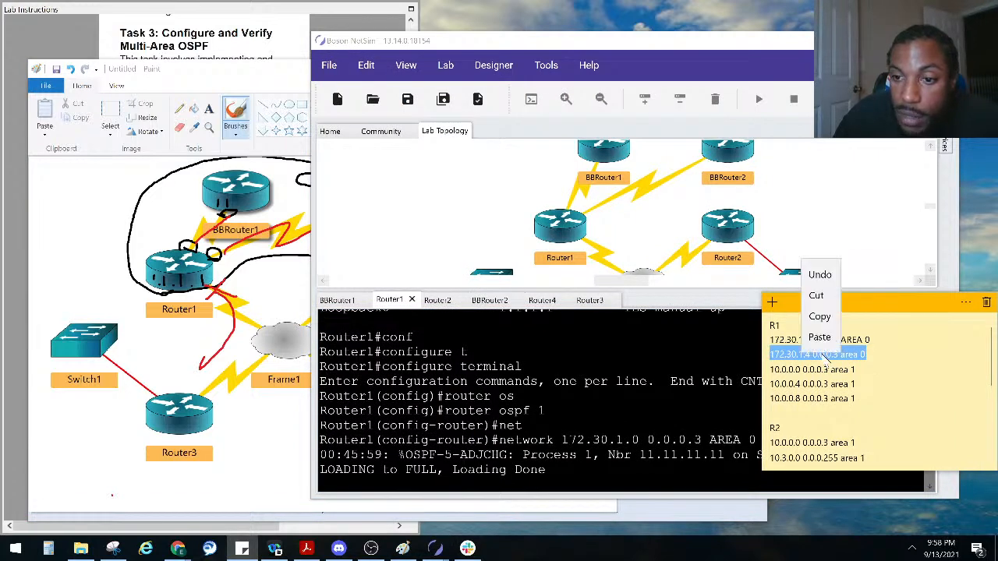
left_click(823, 354)
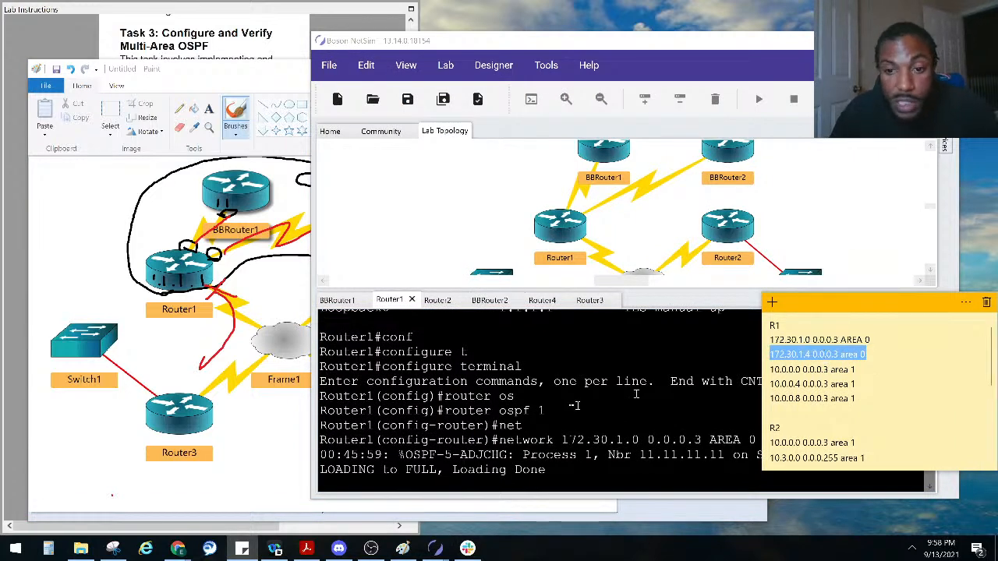
left_click(513, 400)
Get a fresh router configuration prompt on Router1 and add network 172.30.1.4 0.0.0.3 area 0 to OSPF process 1
key("Return")
key("Return")
key("Return")
key("Return")
key("Return")
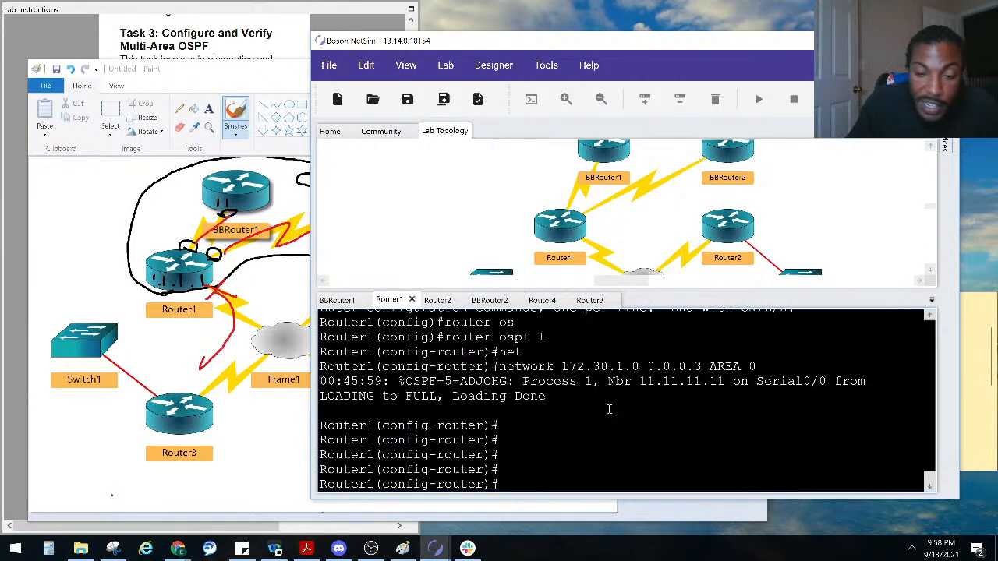
type("net")
key("Tab")
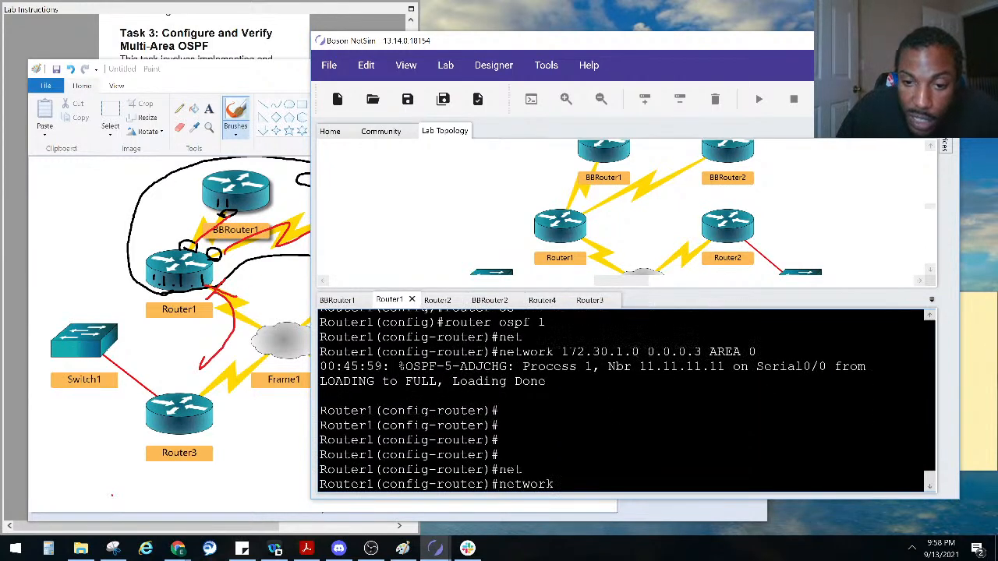
type("172.30.1.4 0.0.0.3 area 0")
key("Return")
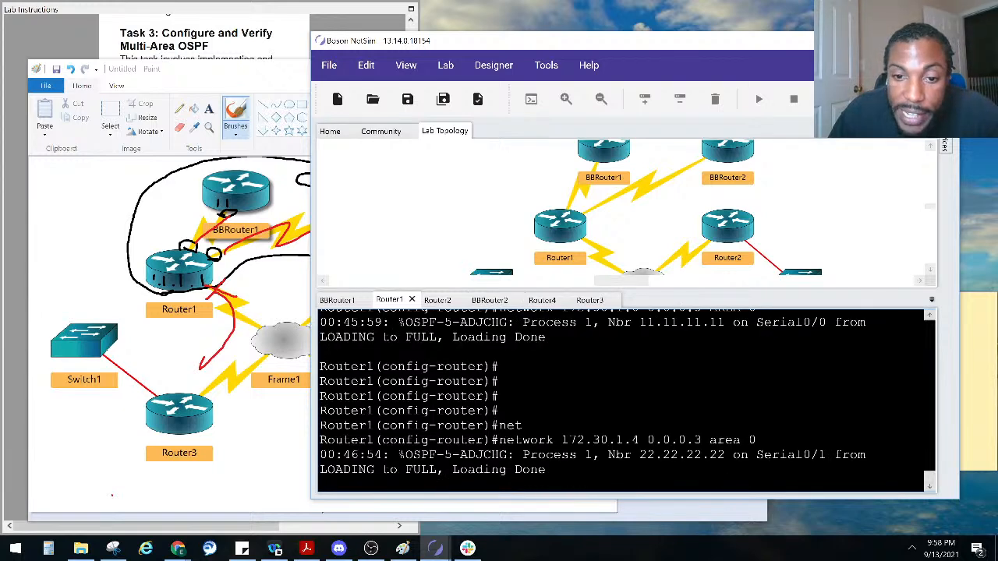
Examine the OSPF adjacency message for Serial0/1 on Router1 and compare its neighbor ID with the Paint sketch
left_click_drag(413, 456, 499, 461)
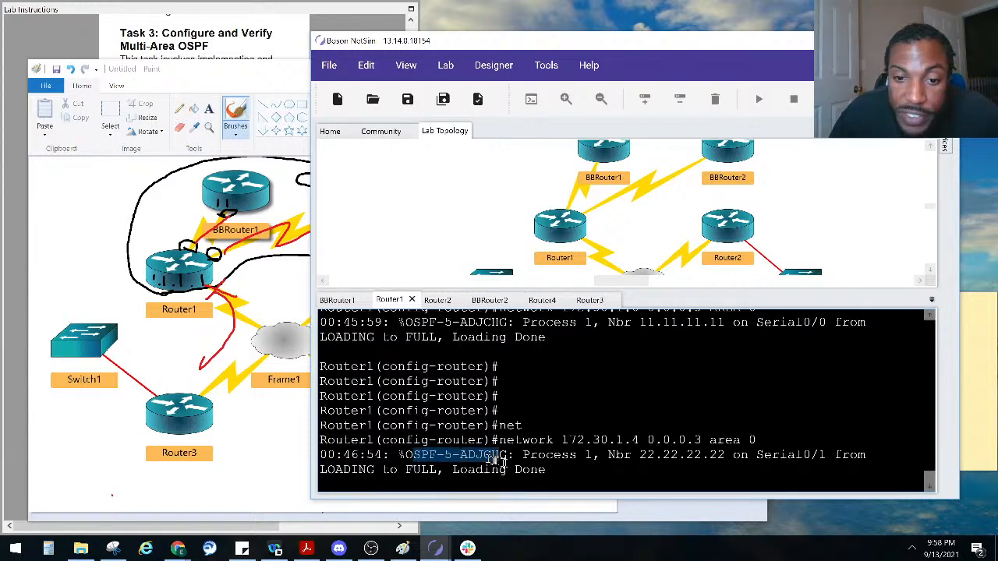
left_click(550, 460)
left_click_drag(640, 455, 756, 458)
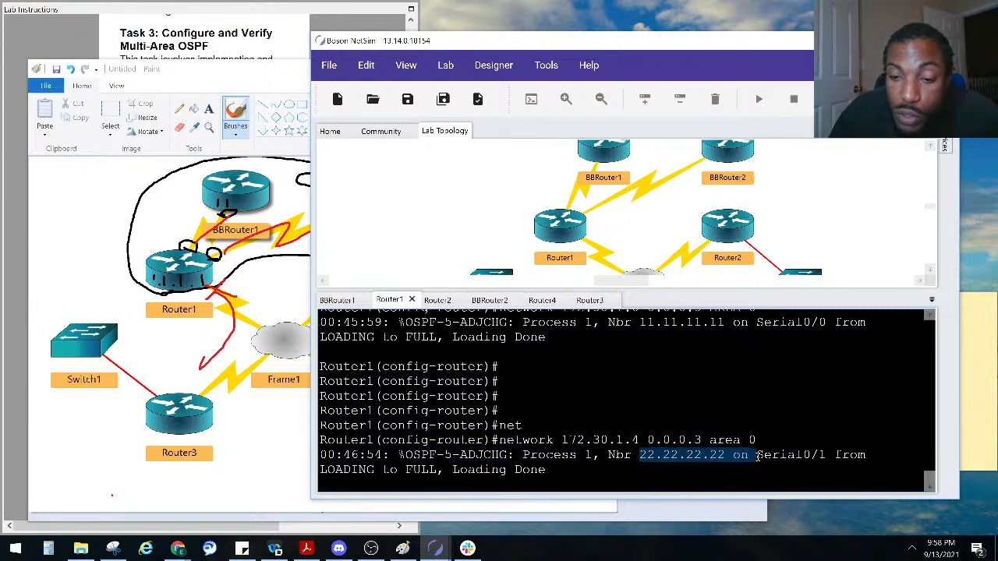
left_click(258, 273)
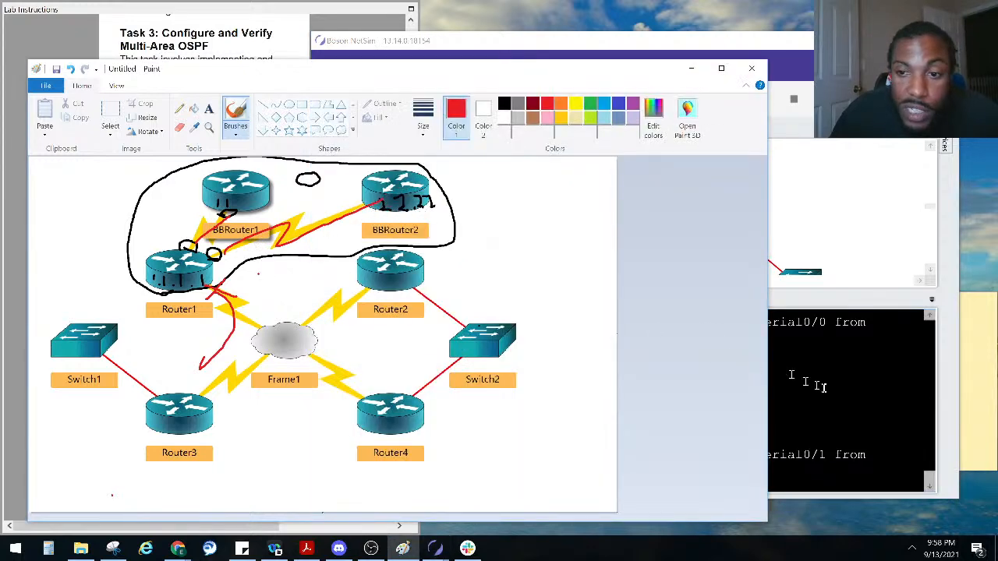
left_click(858, 378)
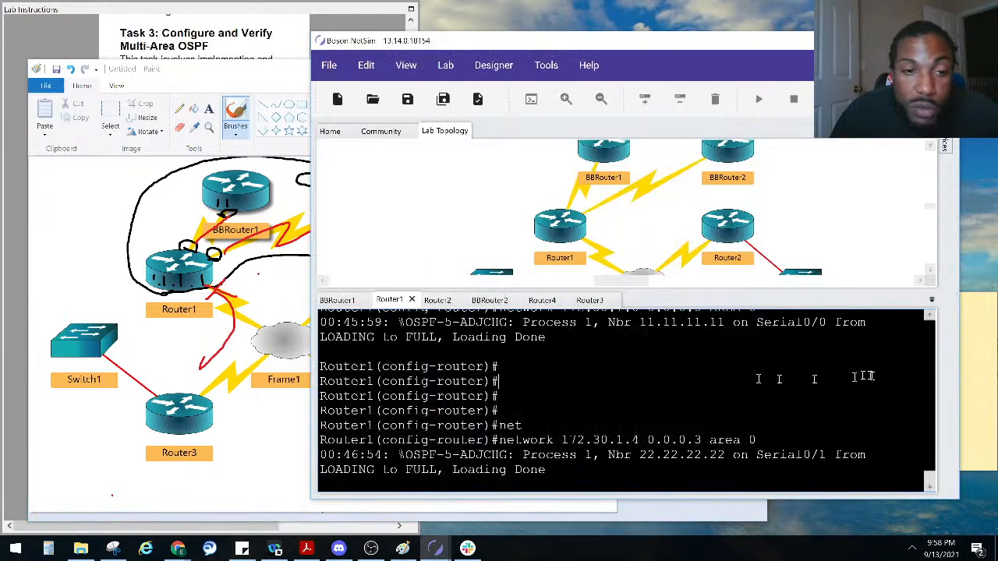
Review the Task 3 verification steps in the lab instructions and bring up a fresh prompt on Router1
left_click(193, 43)
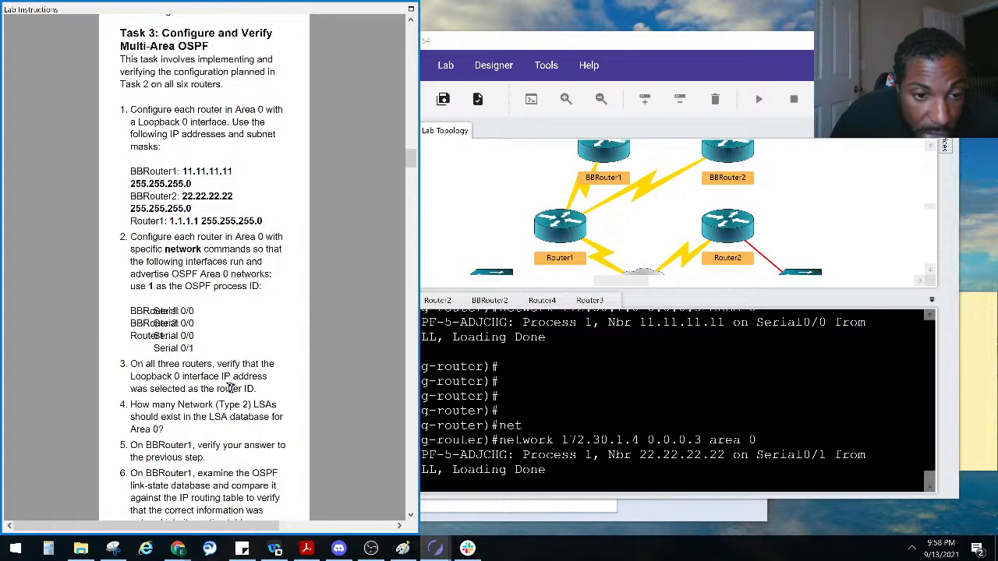
left_click(465, 404)
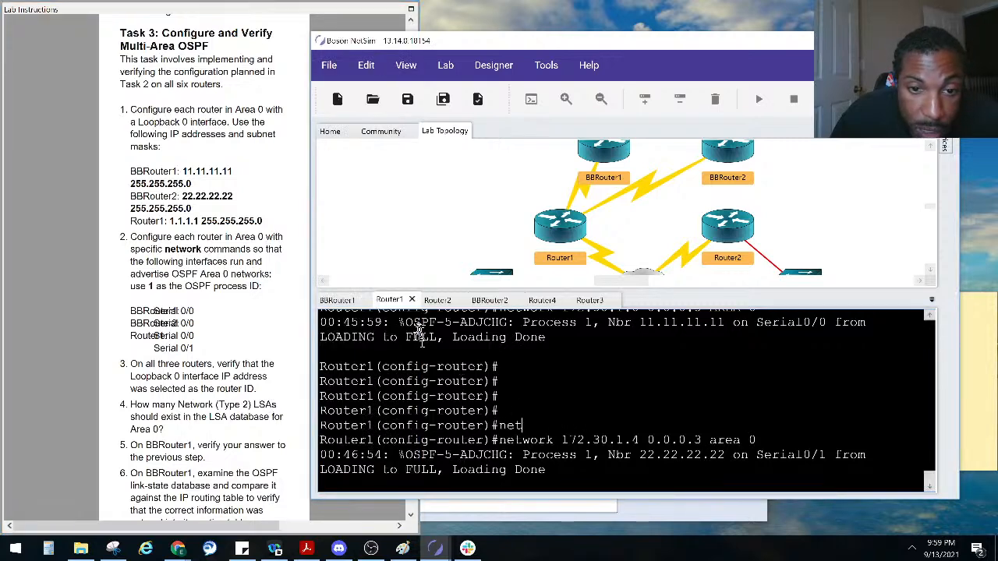
key("Return")
key("Return")
key("Return")
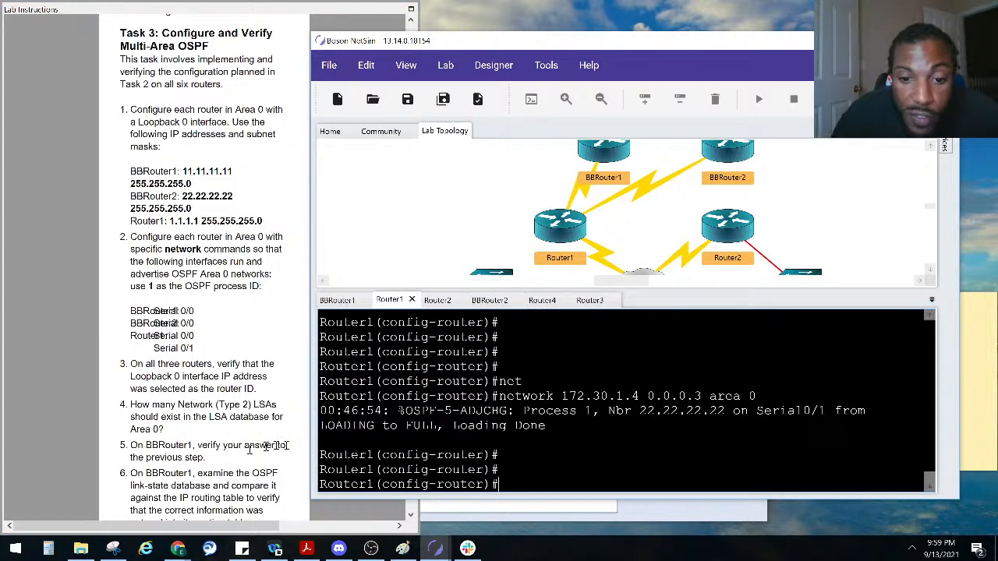
In the Paint sketch, undo the recent red annotations and the black circle on Router1's link to BBRouter2
left_click(498, 517)
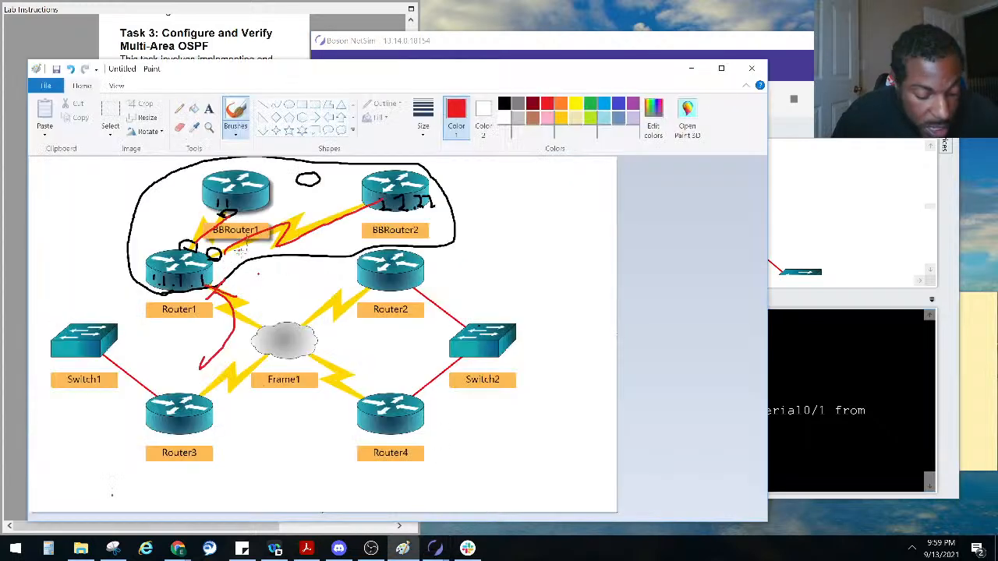
key("ctrl+z")
key("ctrl+z")
key("ctrl+z")
key("ctrl+z")
key("ctrl+z")
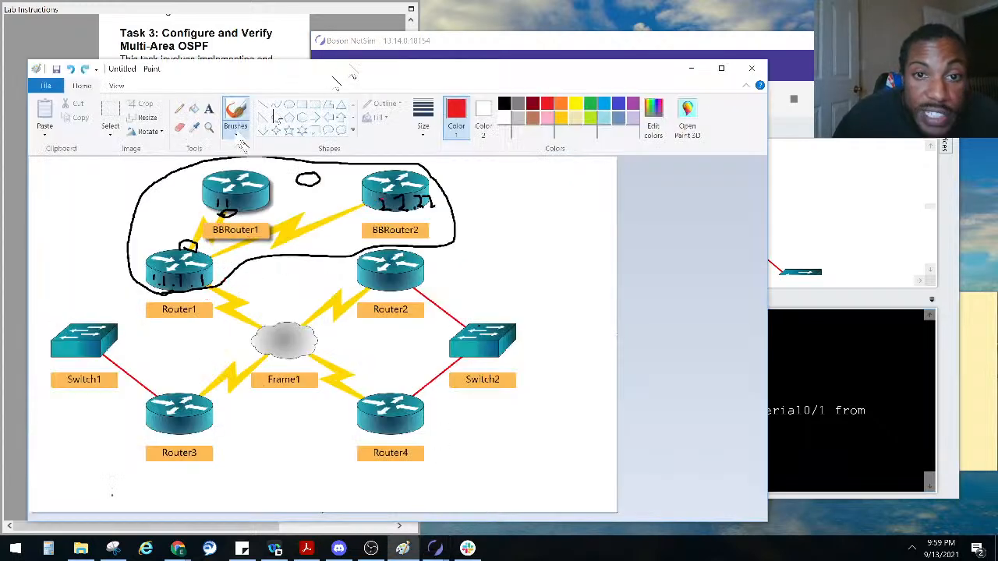
Circle Router1, BBRouter1 and BBRouter2 in red in the sketch, and return to Router1's console
mouse_move(148, 287)
left_mouse_down()
mouse_move(207, 294)
mouse_move(129, 269)
mouse_move(147, 285)
left_mouse_up()
left_click_drag(222, 167, 192, 199)
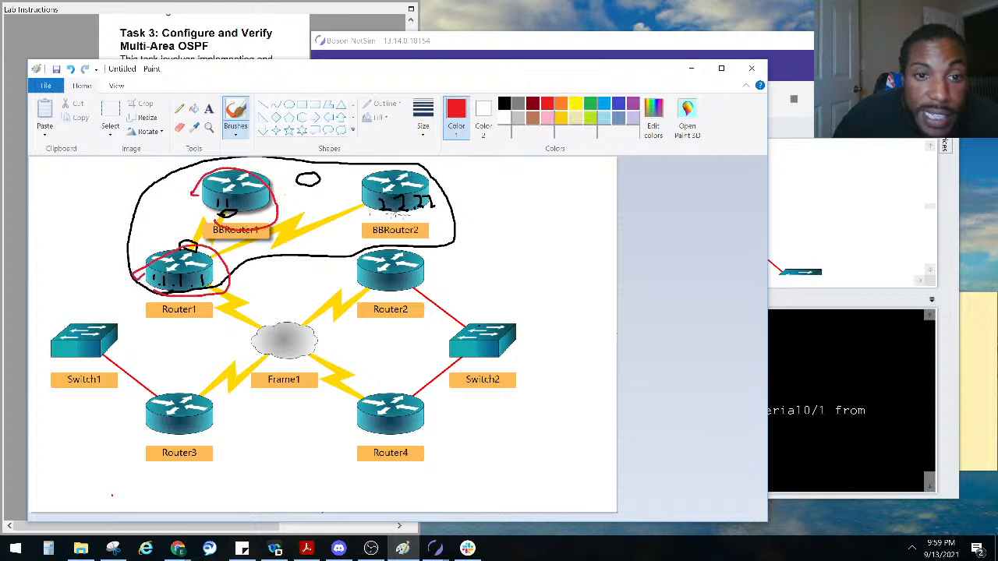
mouse_move(369, 211)
left_mouse_down()
mouse_move(446, 205)
mouse_move(372, 212)
left_mouse_up()
left_click(819, 411)
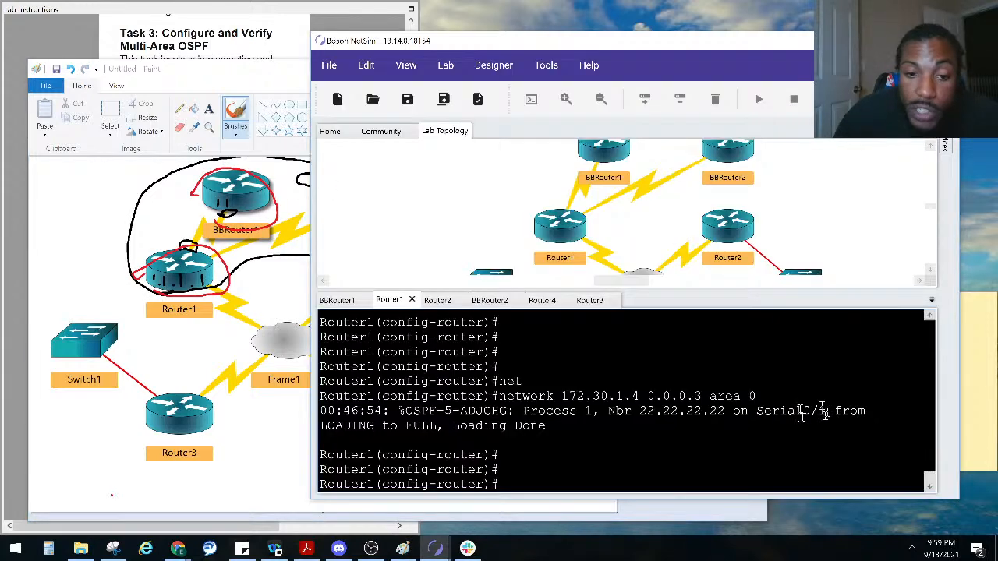
Leave OSPF router configuration mode on Router1 and return to the privileged EXEC prompt
key("Return")
key("Return")
key("Return")
key("ctrl+z")
key("Return")
key("Return")
key("Return")
key("Return")
key("Return")
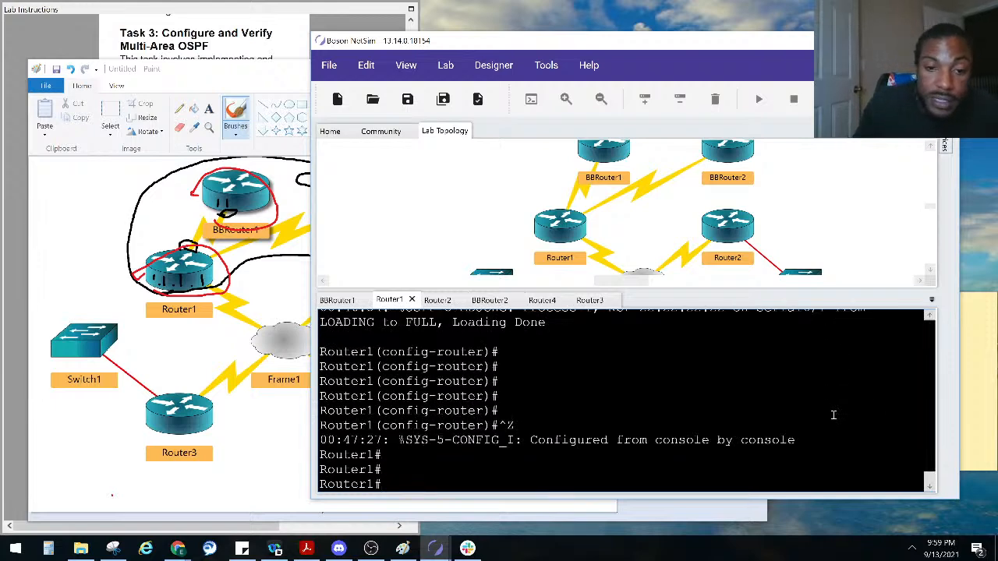
Run show ip ospf on Router1 and check the router ID of OSPF process 1
type("sho ip os")
key("Tab")
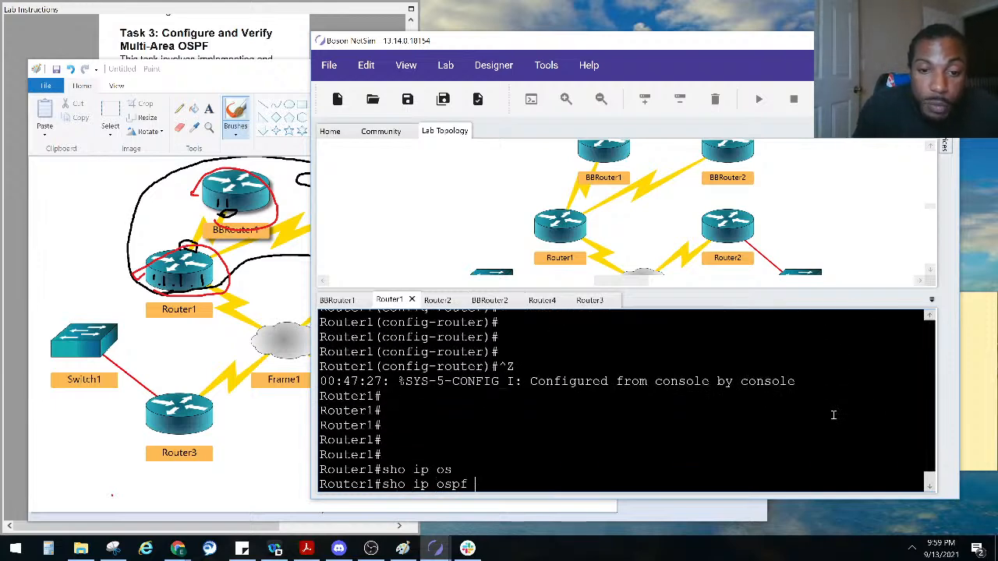
key("Return")
scroll(593, 396, "up", 6)
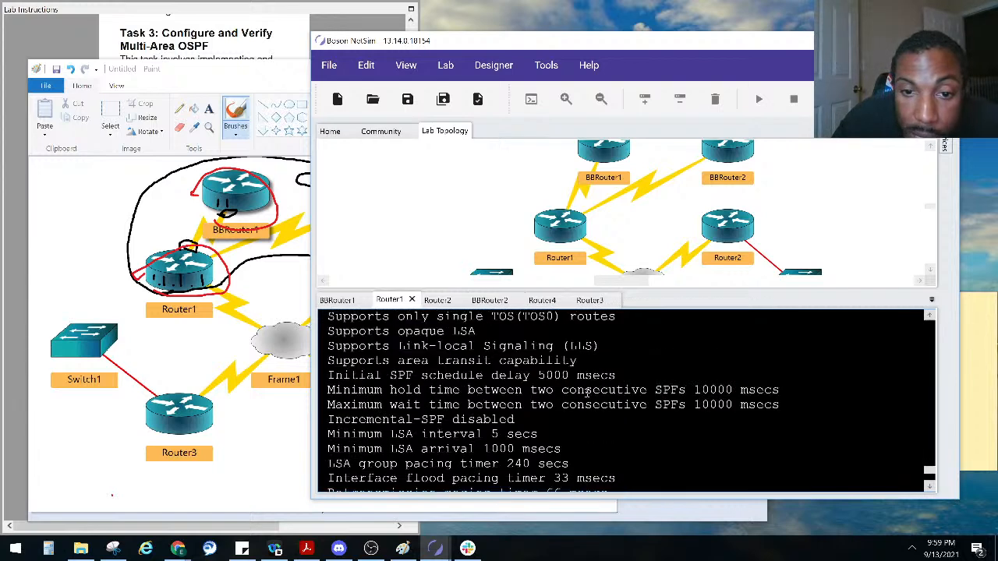
left_click_drag(639, 426, 586, 426)
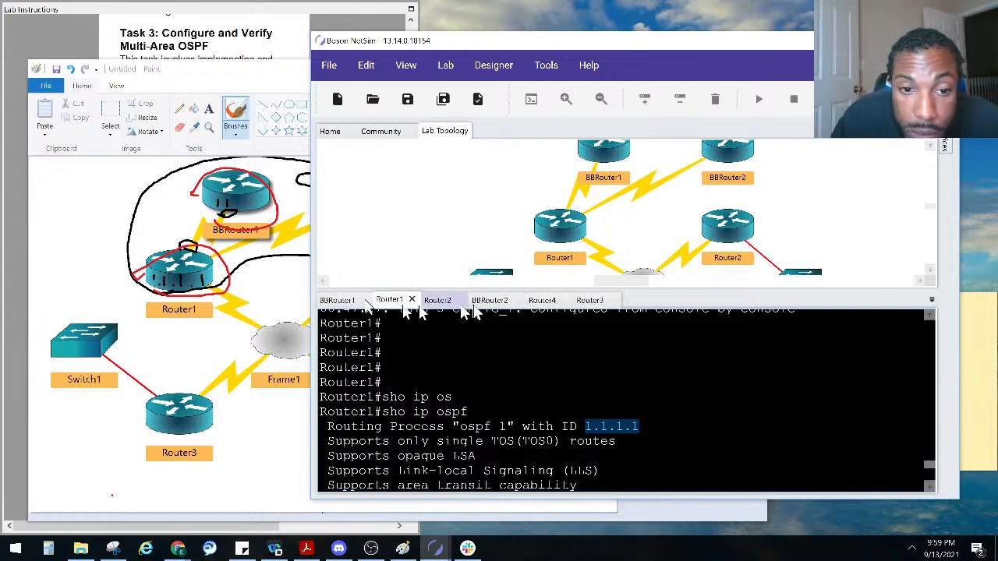
Switch to BBRouter1's console and leave OSPF router configuration mode for the privileged EXEC prompt
left_click(347, 302)
key("Return")
key("Return")
key("Return")
key("Return")
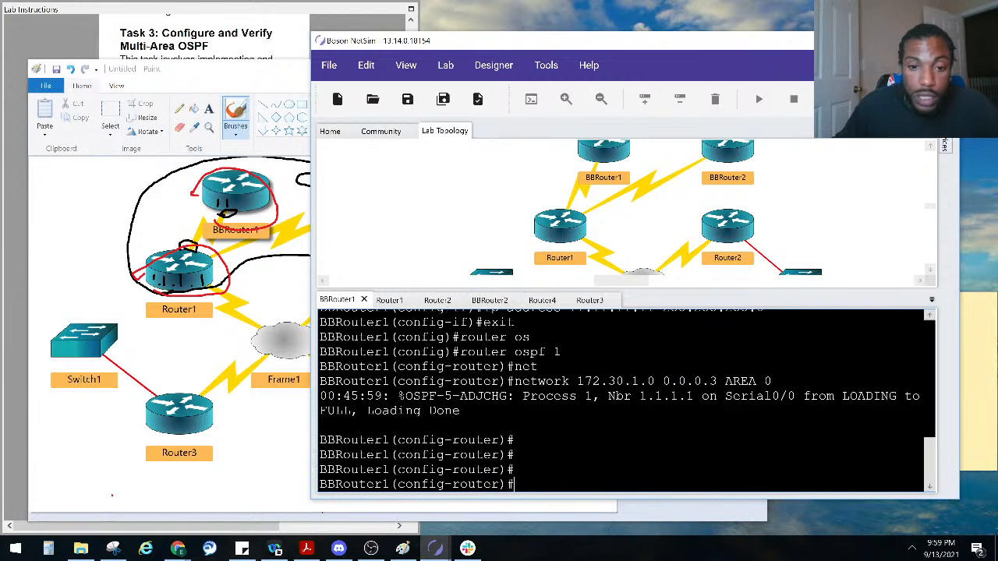
key("ctrl+z")
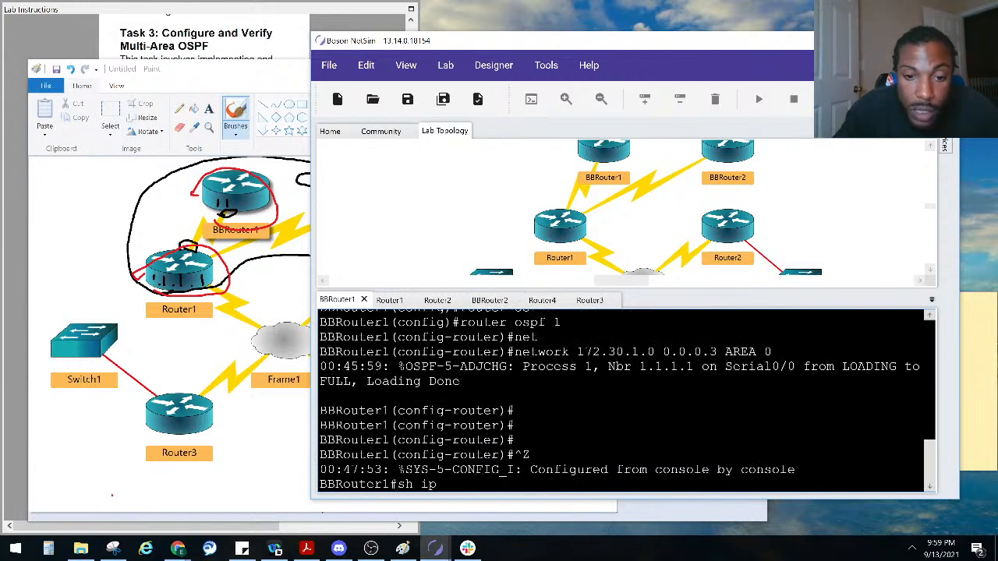
Run show ip ospf on BBRouter1, check its router ID and compare it with the Paint sketch
type("sh ip os")
key("Tab")
key("Return")
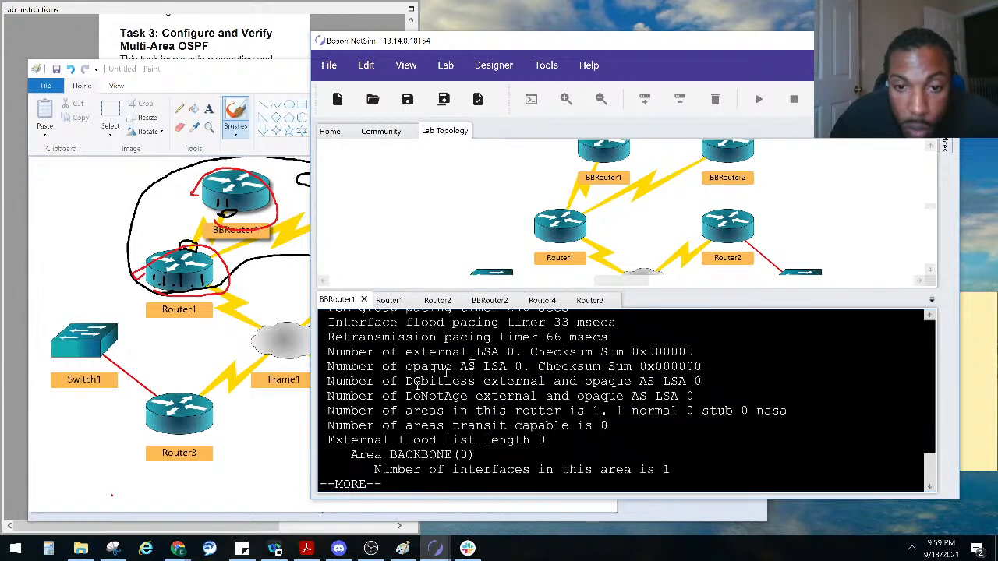
scroll(457, 375, "up", 4)
scroll(519, 346, "up", 2)
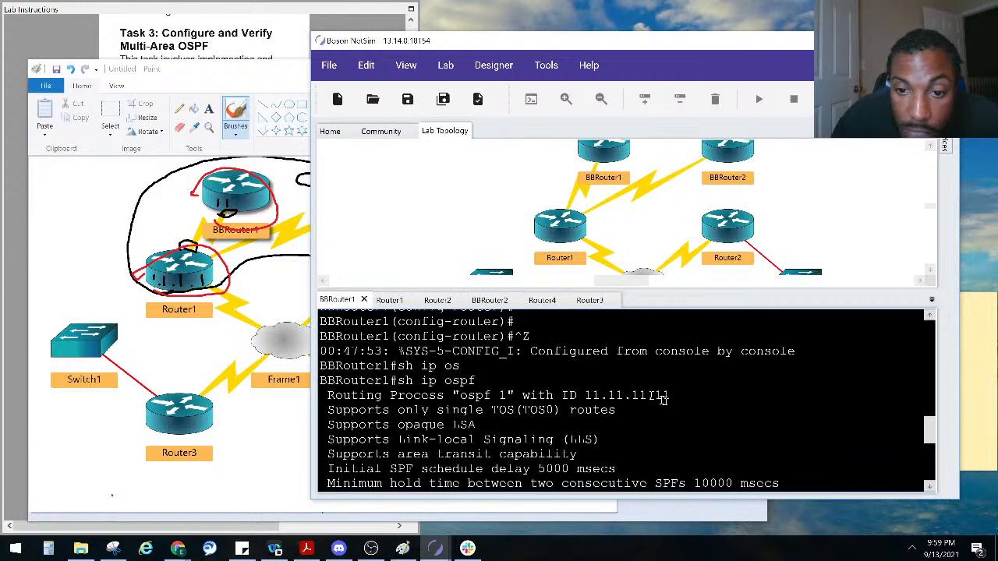
left_click_drag(669, 395, 586, 395)
left_click(260, 292)
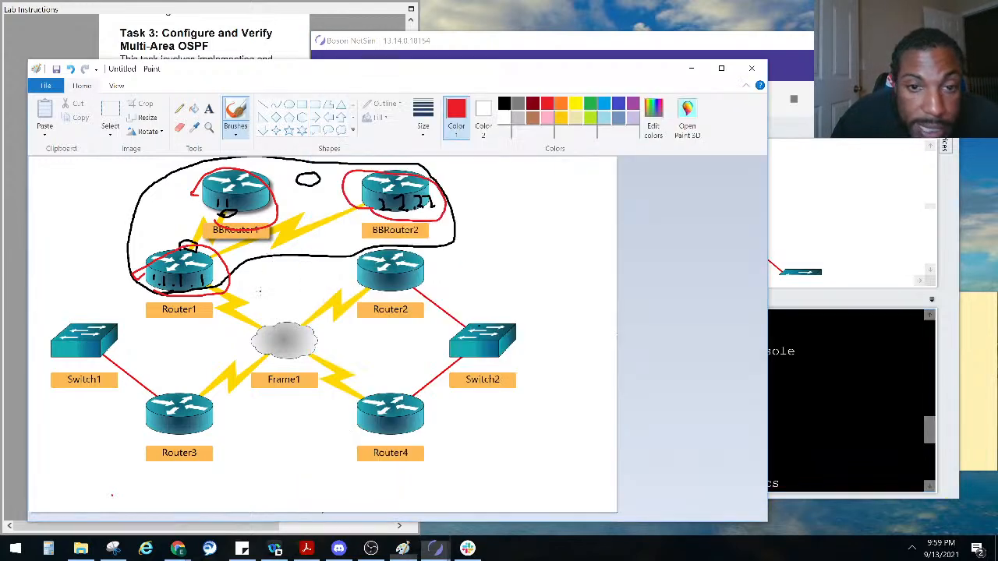
left_click(827, 414)
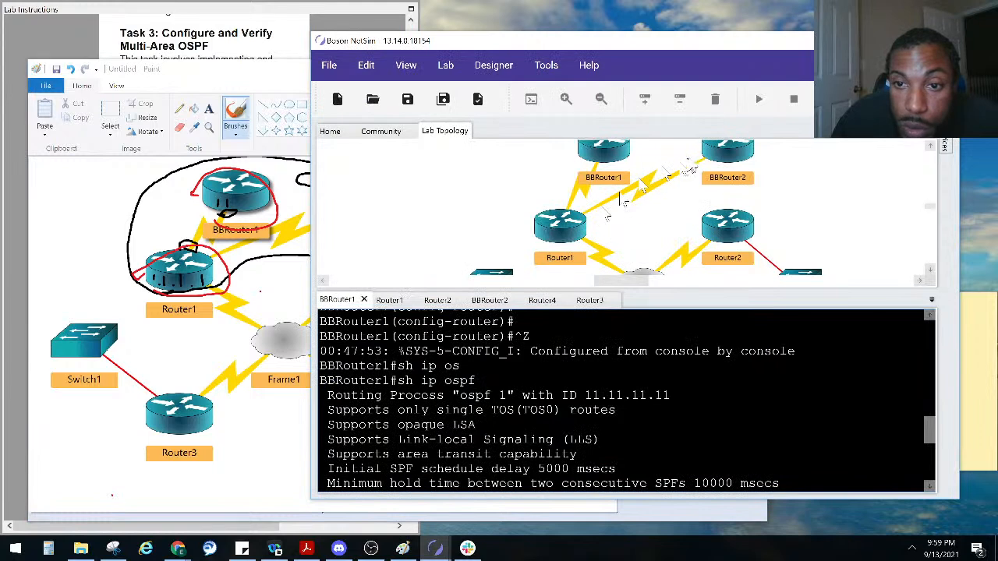
Open BBRouter2's console and leave OSPF router configuration mode for the privileged EXEC prompt
double_click(724, 153)
key("Return")
key("Return")
key("Return")
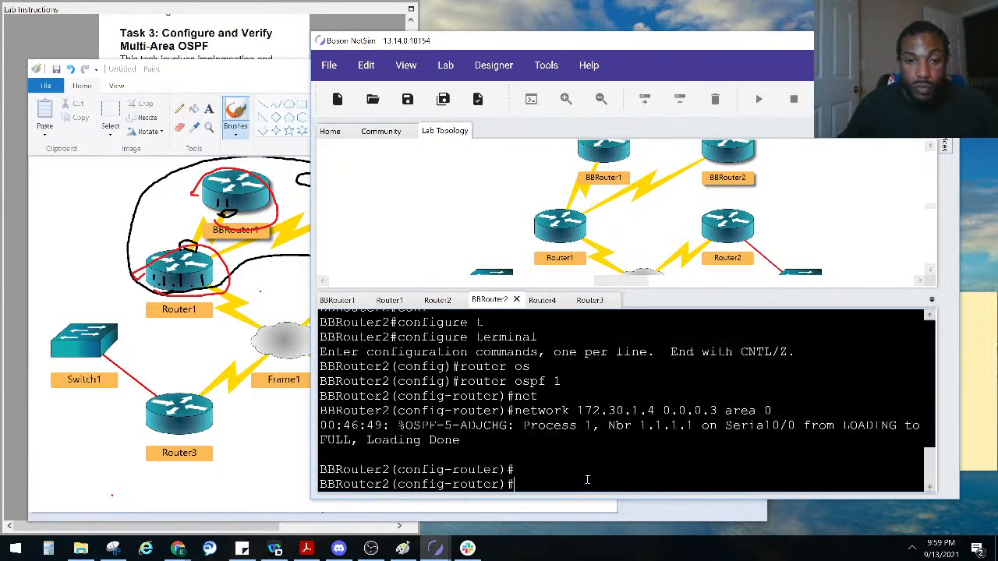
key("ctrl+z")
Run show ip ospf on BBRouter2 and check the router ID of OSPF process 1
type("sho ip os")
key("Tab")
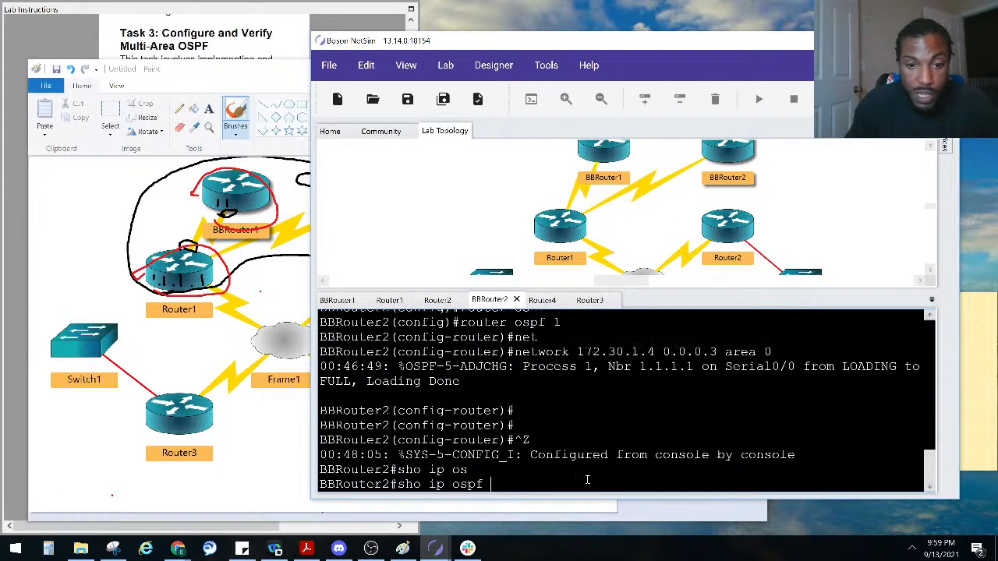
key("Return")
scroll(530, 406, "up", 3)
scroll(527, 406, "up", 3)
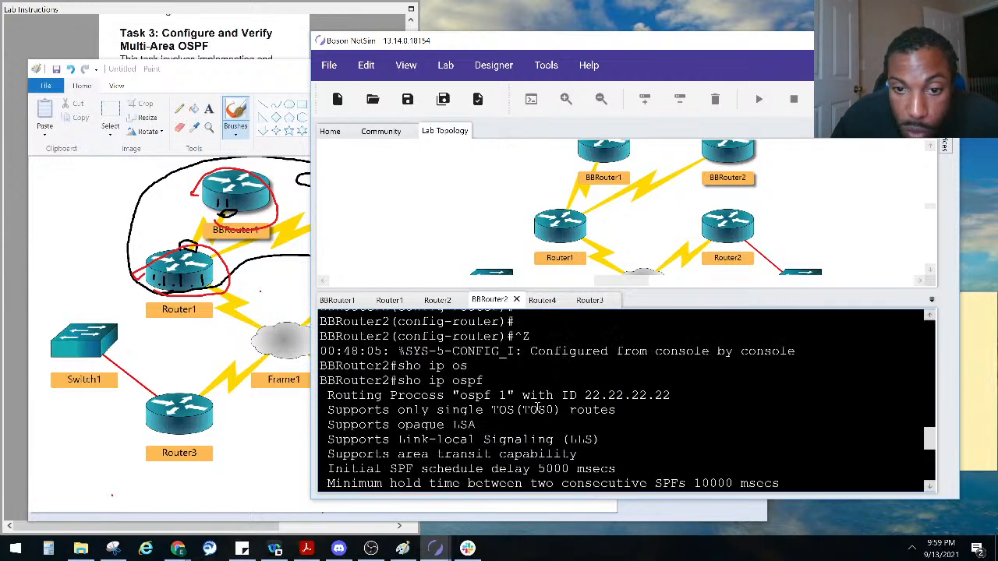
left_click_drag(671, 396, 578, 396)
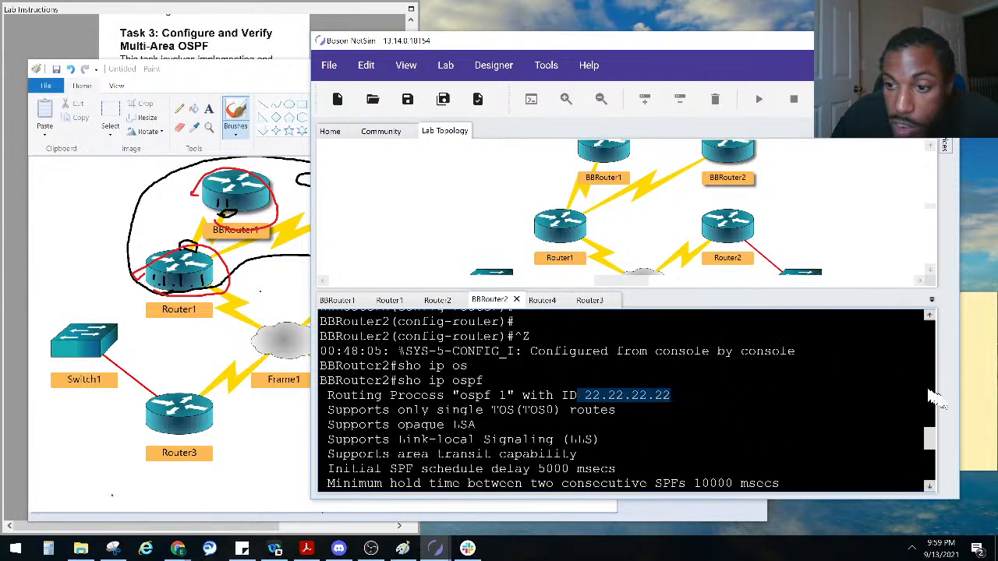
Review the Task 3 question on Network (Type 2) LSAs in the lab instructions, and return to the simulator
left_click(975, 411)
left_click(219, 59)
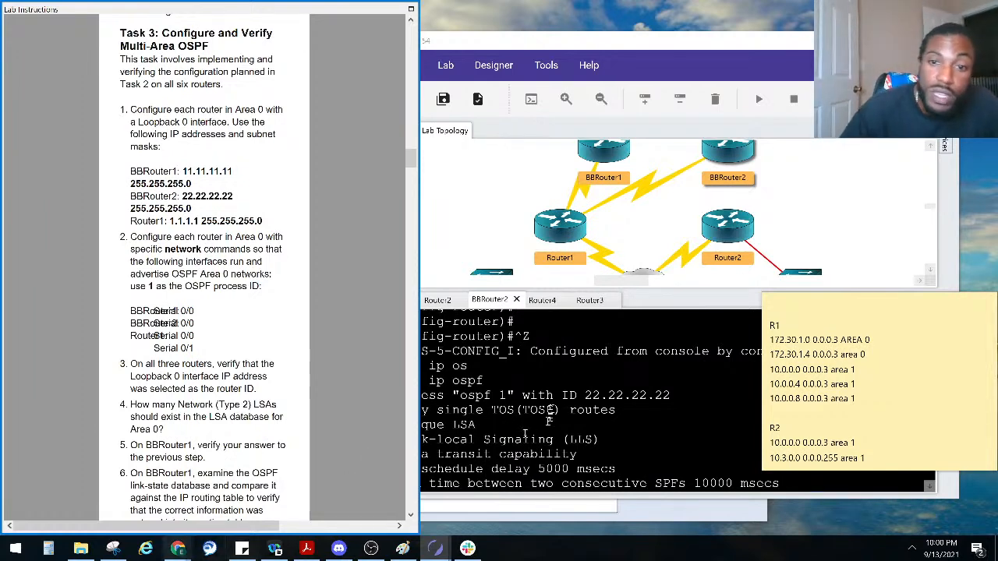
left_click(486, 399)
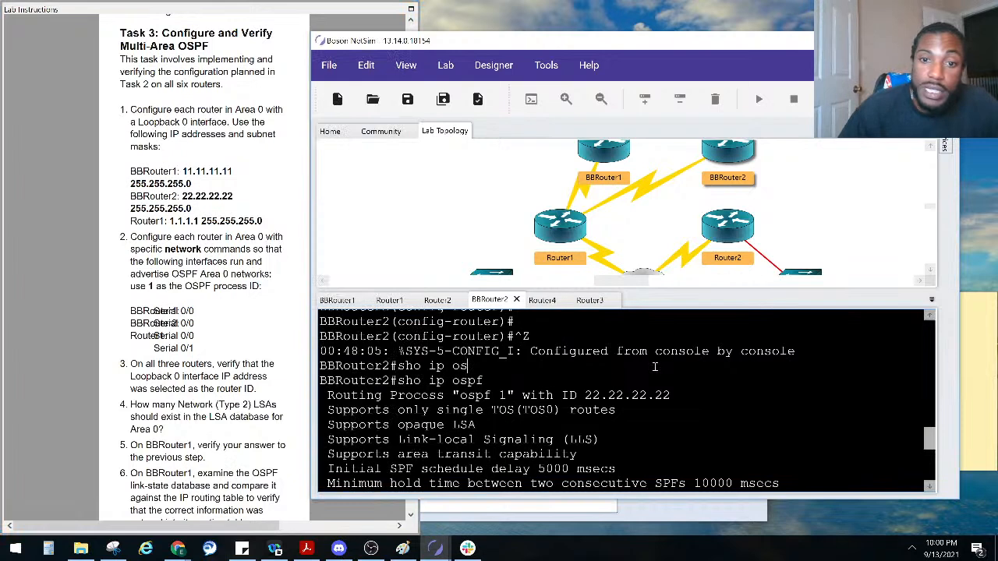
On Router1, page past the remaining OSPF output and run show ip ospf database
left_click(389, 300)
key("Return")
key("Return")
key("Return")
key("Return")
key("Return")
key("Return")
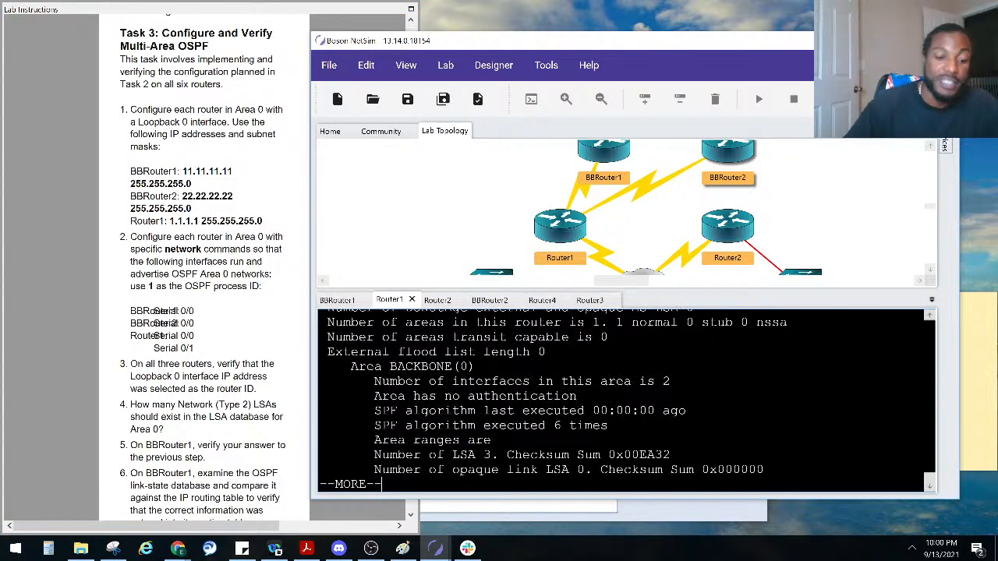
key("Return")
key("Return")
key("Return")
key("Return")
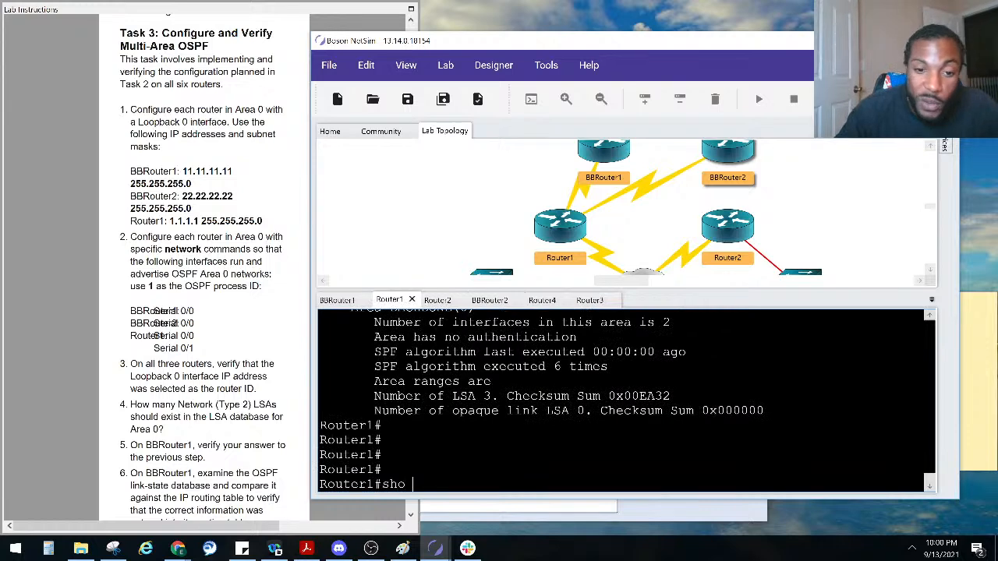
type("sho ip osp")
key("Tab")
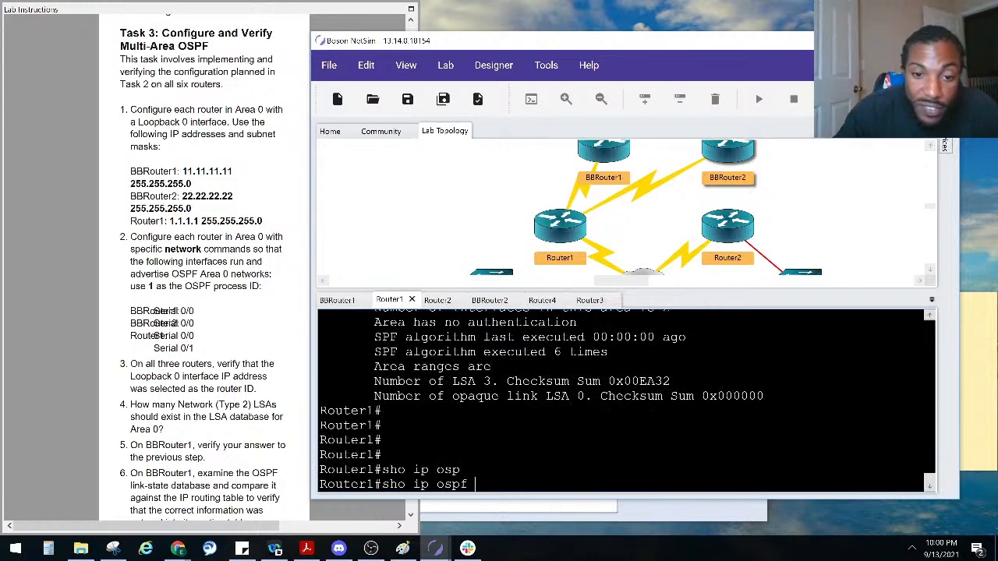
type("da")
key("Tab")
key("Return")
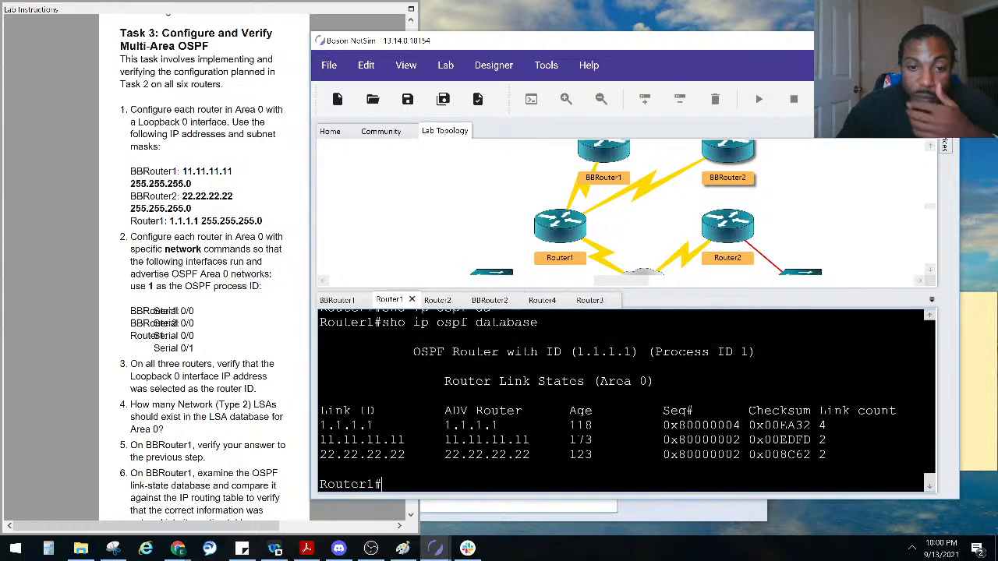
Examine each link ID in the Area 0 Router Link States table of Router1's OSPF database
left_click_drag(380, 444, 325, 425)
left_click(381, 425)
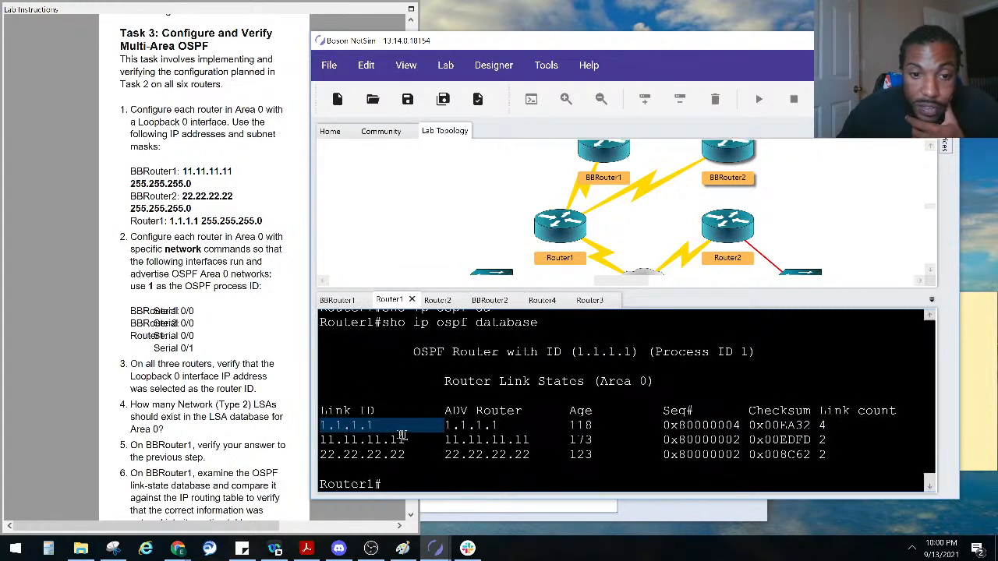
left_click_drag(403, 439, 345, 442)
left_click_drag(412, 454, 327, 455)
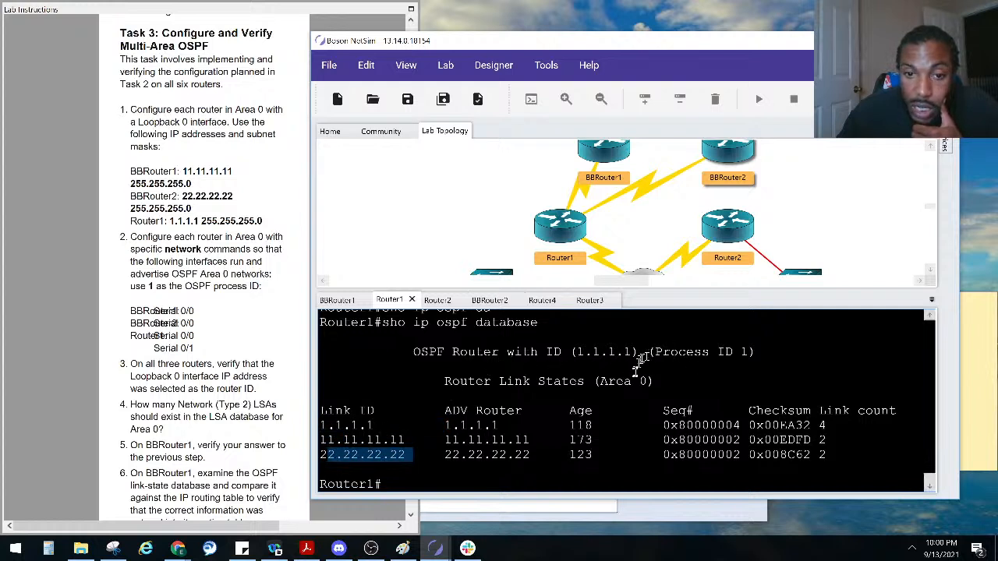
scroll(459, 377, "up", 1)
scroll(460, 380, "down", 1)
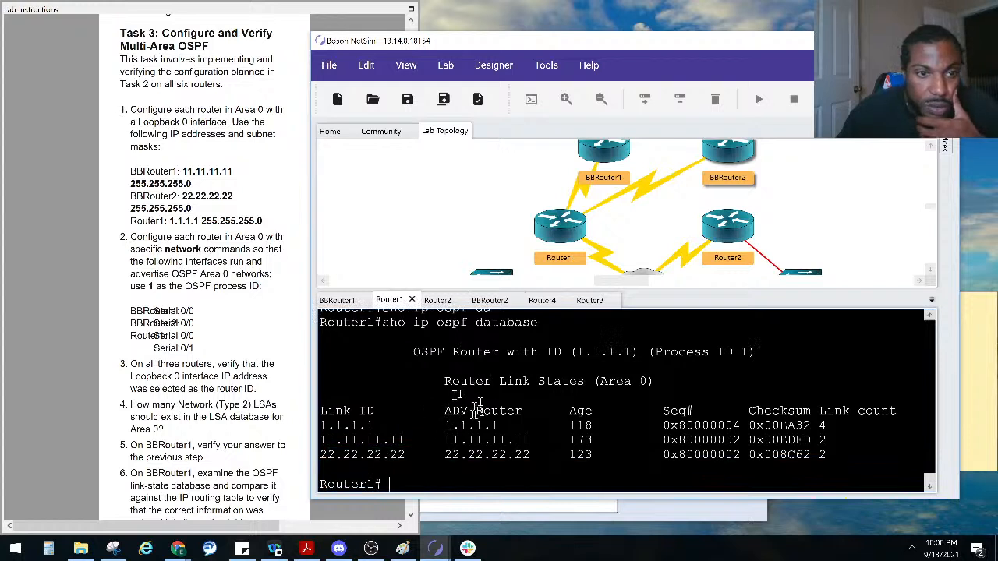
Reread the Type 2 LSA question in step 4 and compare it with Router1's OSPF database entries
left_click(234, 408)
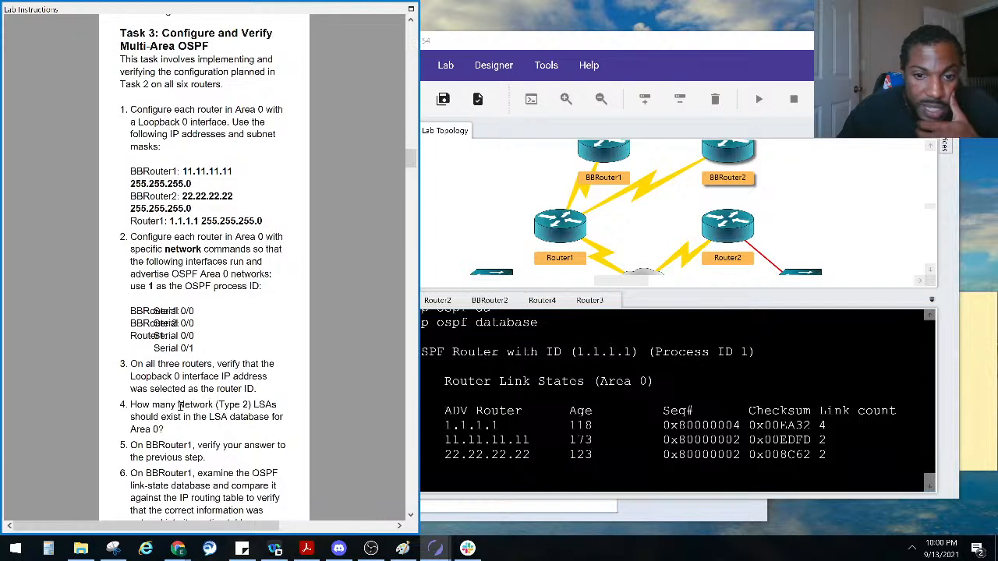
left_click(535, 421)
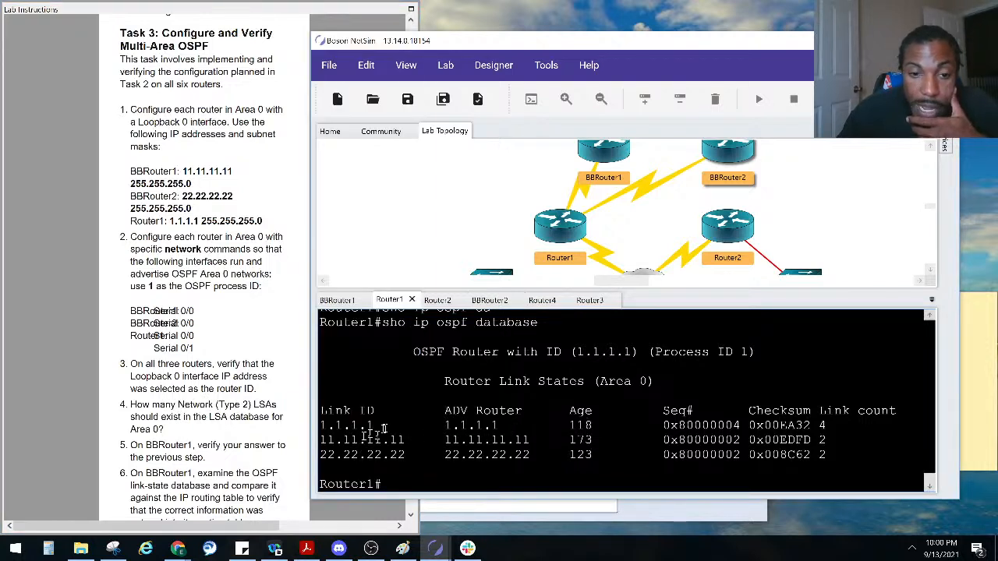
left_click_drag(382, 426, 318, 431)
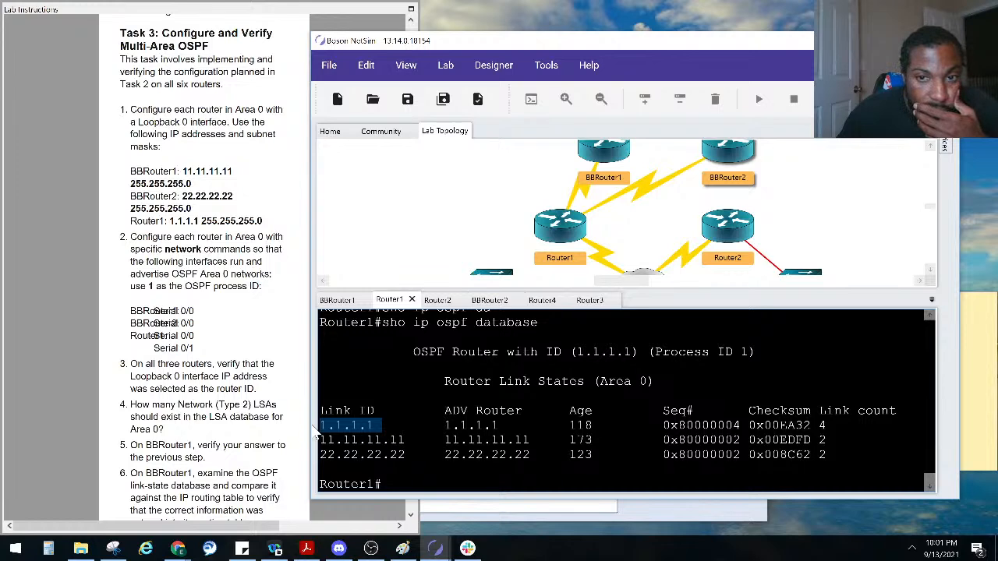
On BBRouter1, page past the remaining OSPF output and run show ip ospf database
left_click(602, 152)
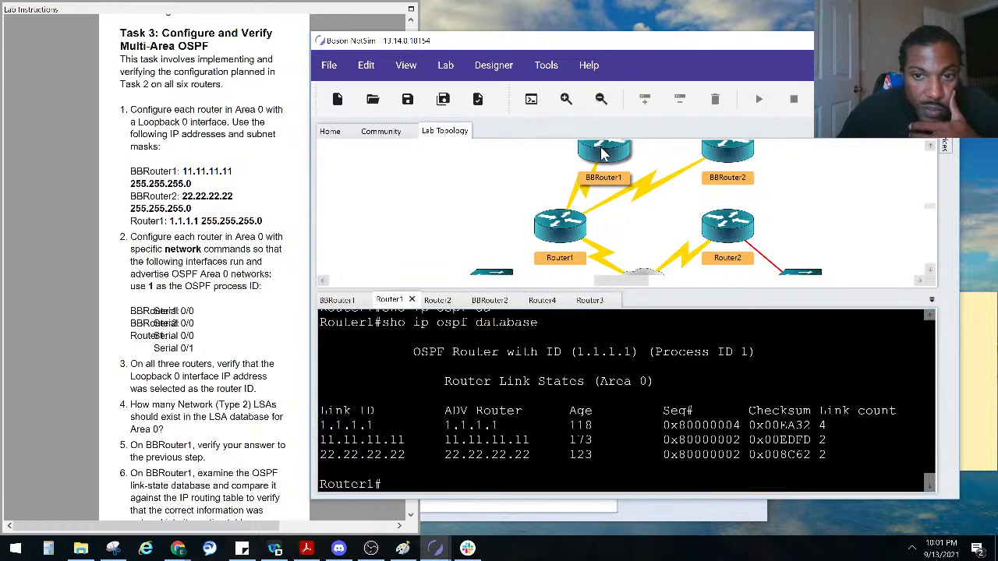
double_click(602, 154)
key("Return")
key("Return")
key("Return")
key("Return")
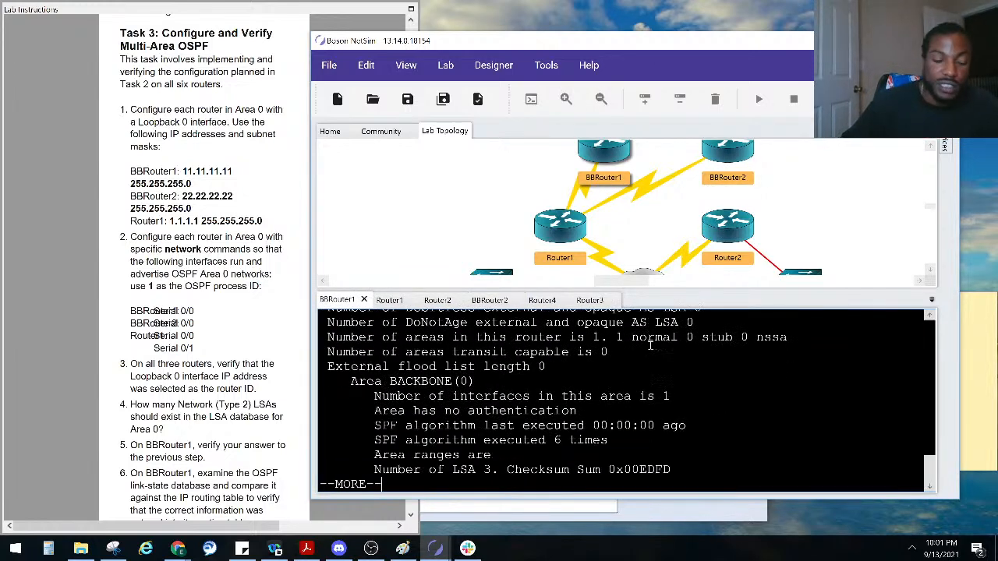
key("space")
key("BackSpace")
key("BackSpace")
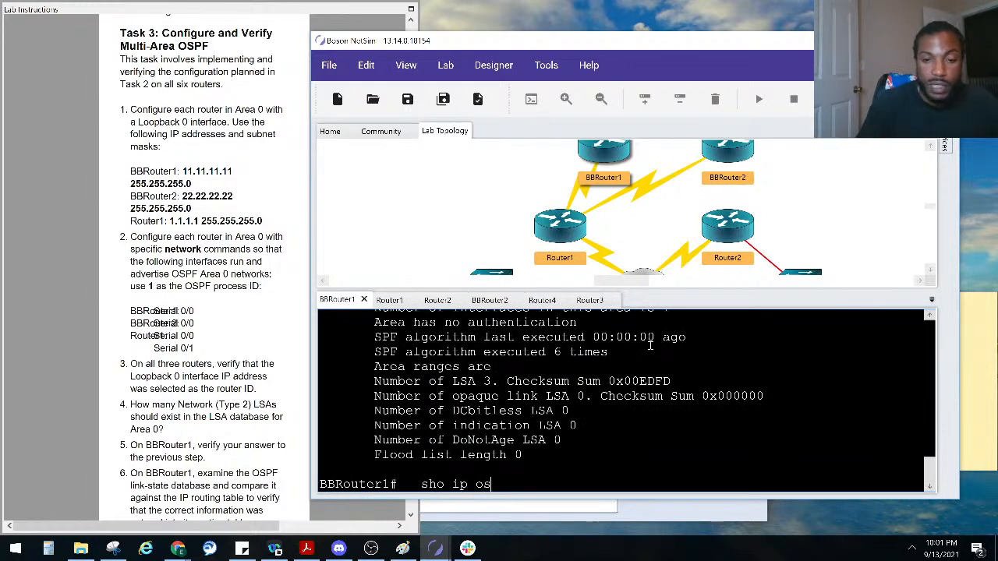
type("ho ip osp")
key("Tab")
type("d")
key("Tab")
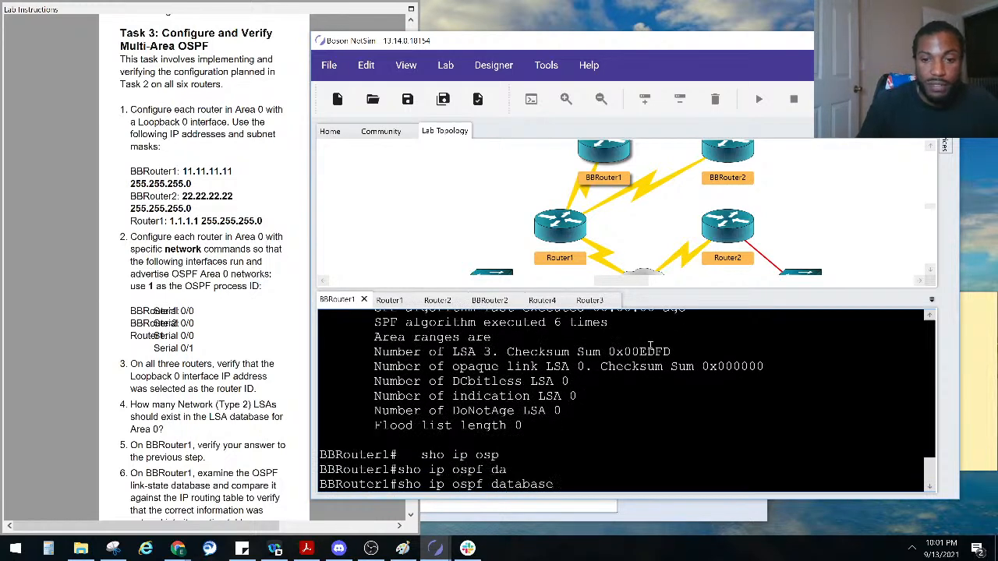
key("Return")
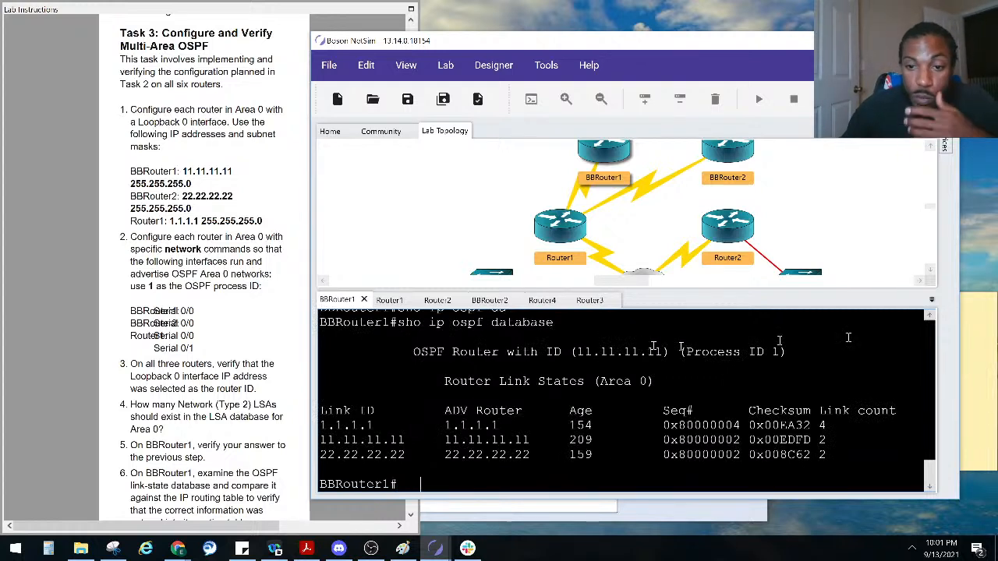
Examine BBRouter1's Router Link States for Area 0 against steps 4 and 5 of the lab instructions
left_click_drag(652, 382, 445, 382)
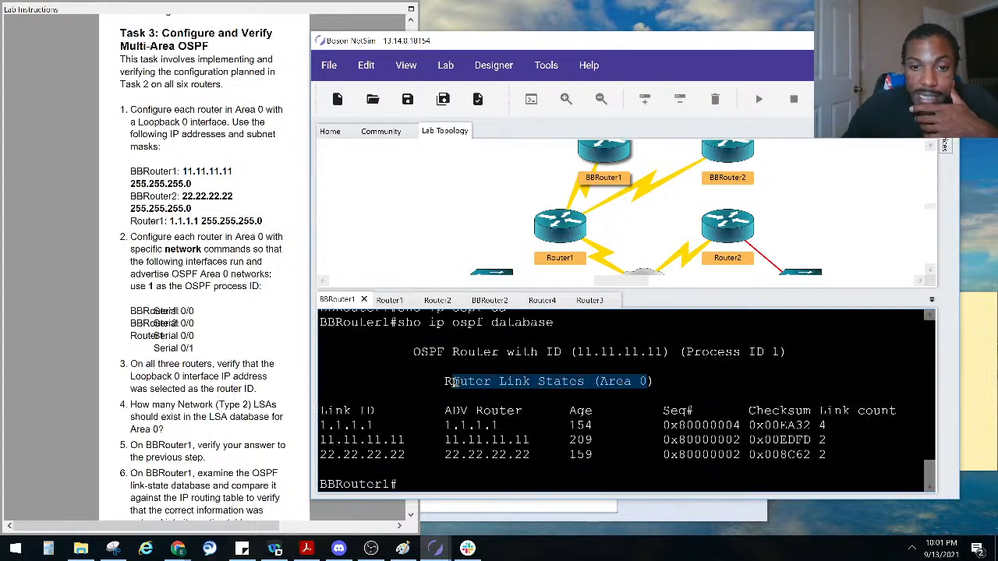
left_click_drag(390, 425, 334, 425)
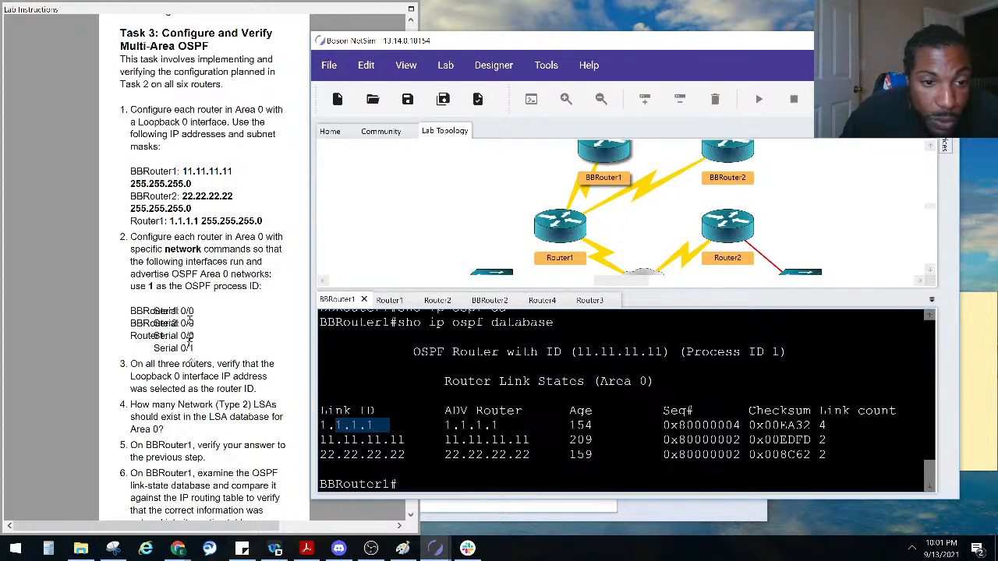
left_click(209, 417)
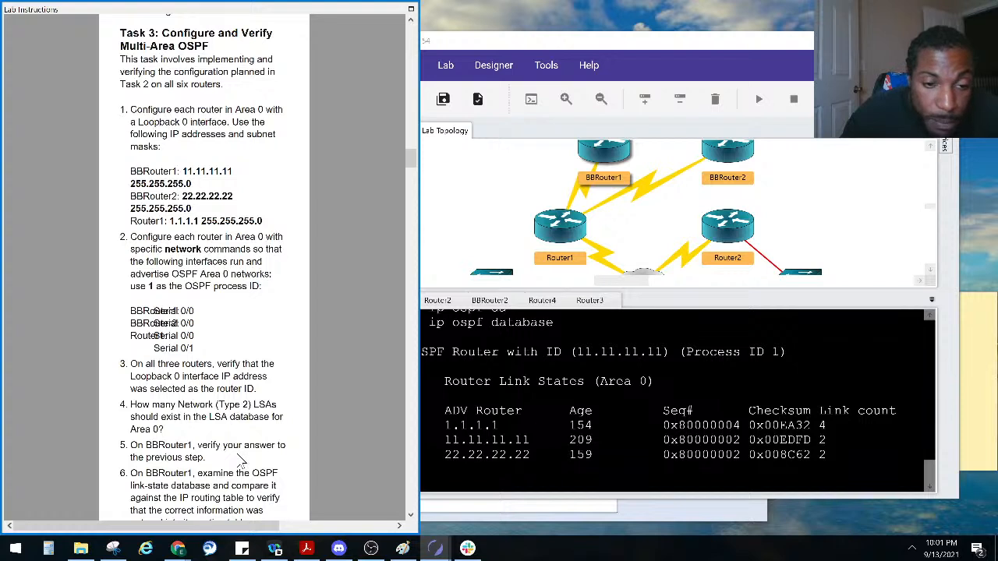
left_click(602, 161)
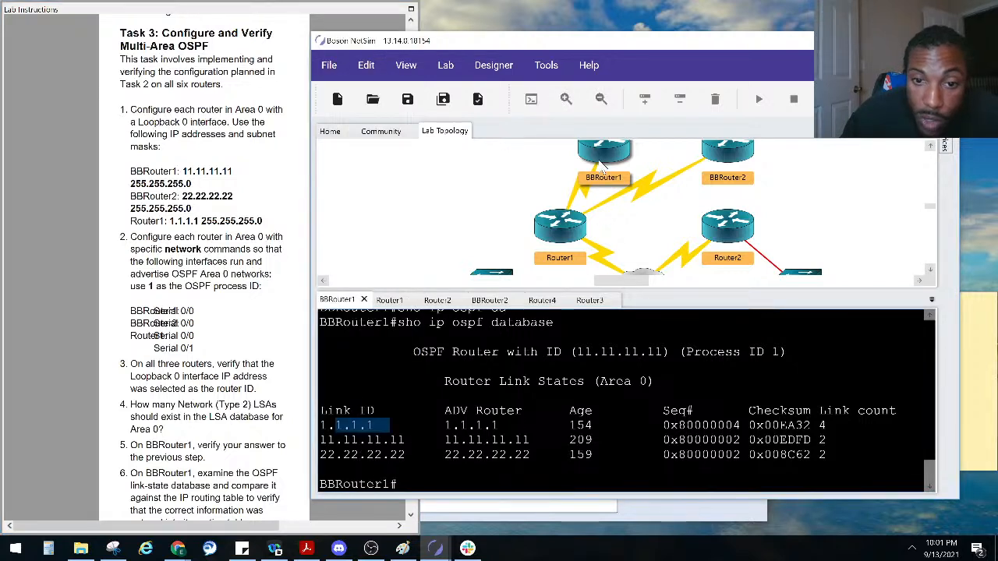
Look up the solution for Task 3 steps 4 and 5 on Type 2 LSAs further down in the lab instructions
left_click(187, 452)
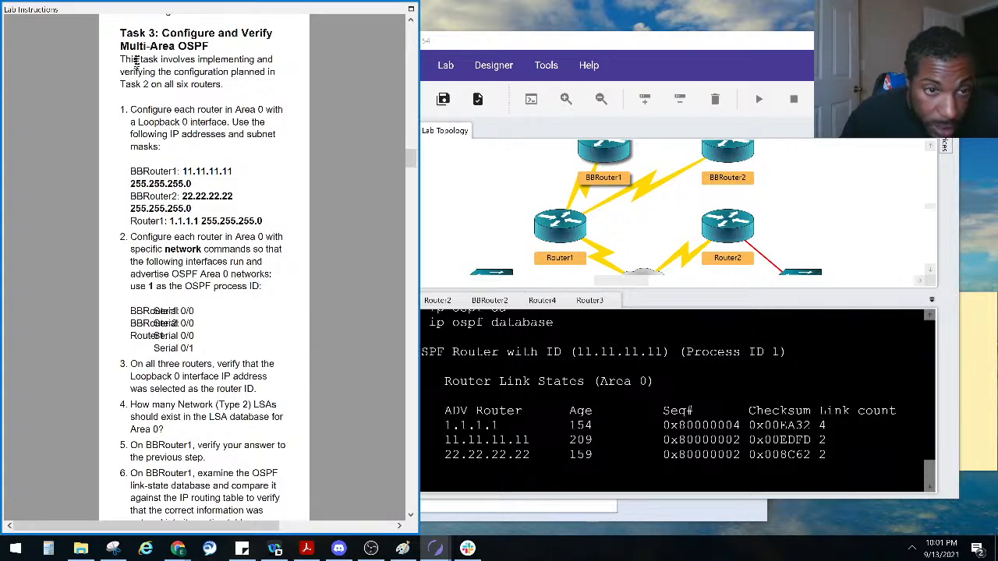
scroll(164, 297, "down", 15)
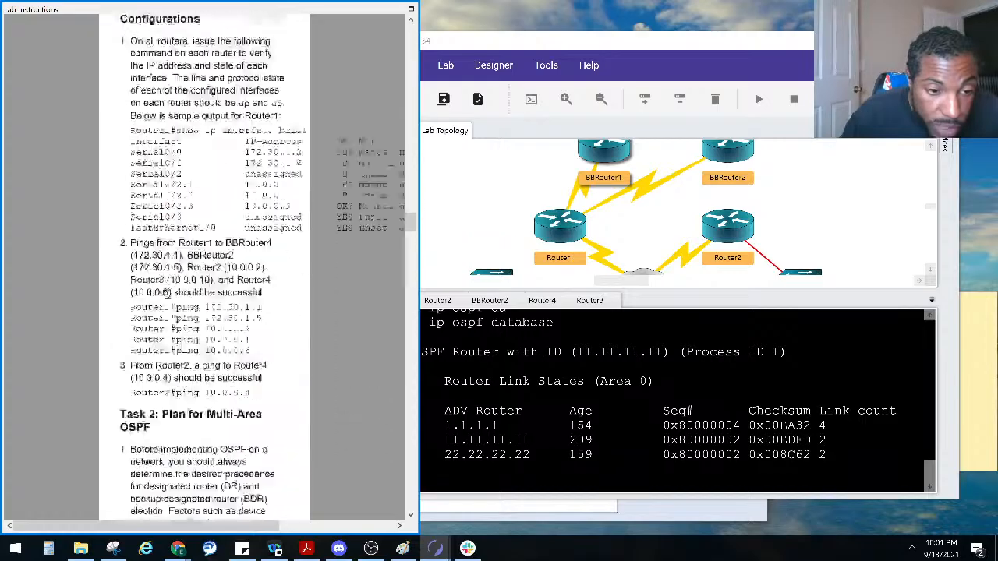
scroll(167, 294, "down", 10)
scroll(167, 295, "up", 3)
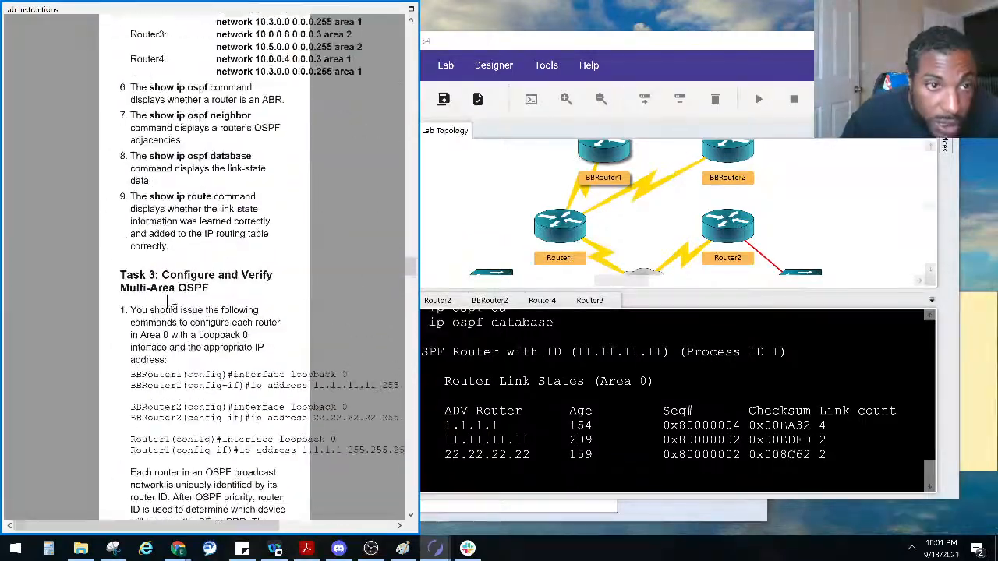
scroll(167, 296, "down", 8)
scroll(167, 294, "down", 10)
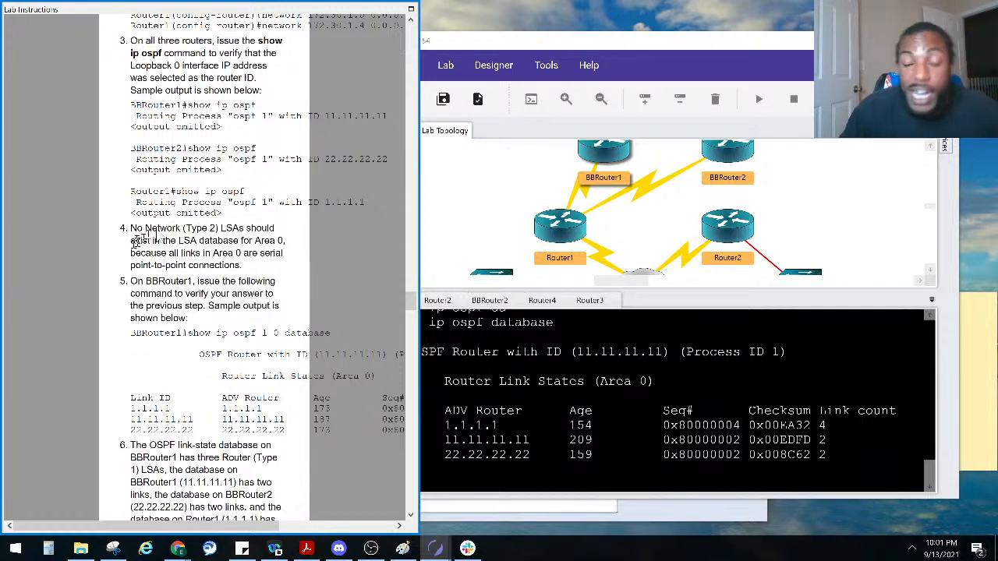
Go back through the lab instructions to the Task 3 questions and read steps 5 to 7
scroll(243, 250, "up", 20)
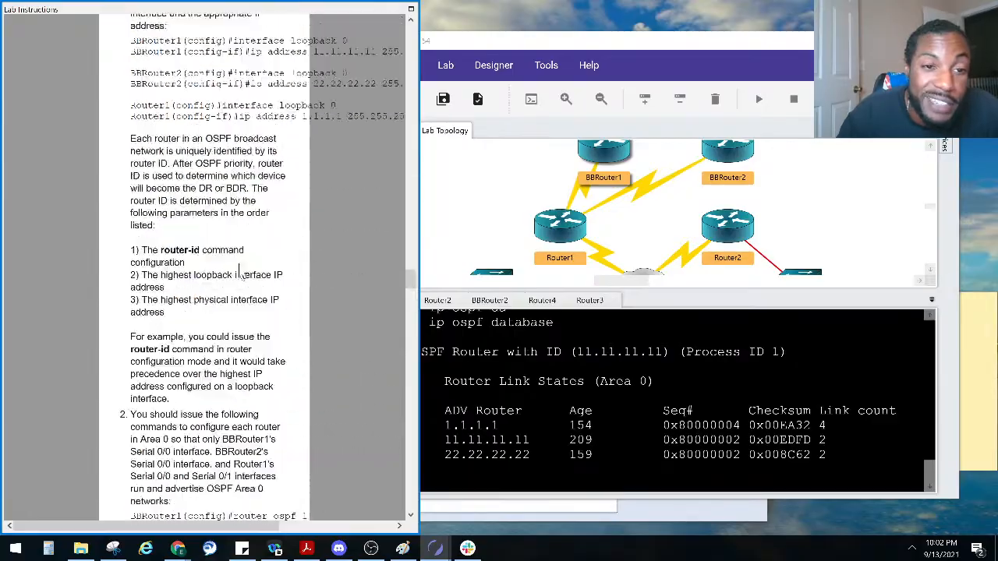
scroll(243, 251, "up", 20)
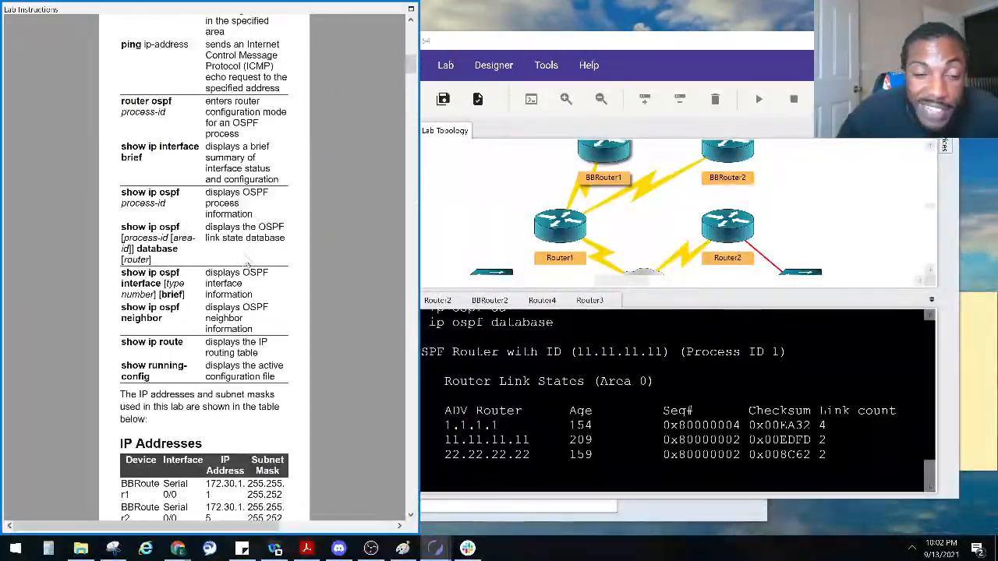
scroll(246, 255, "up", 5)
scroll(242, 258, "down", 15)
scroll(238, 257, "down", 7)
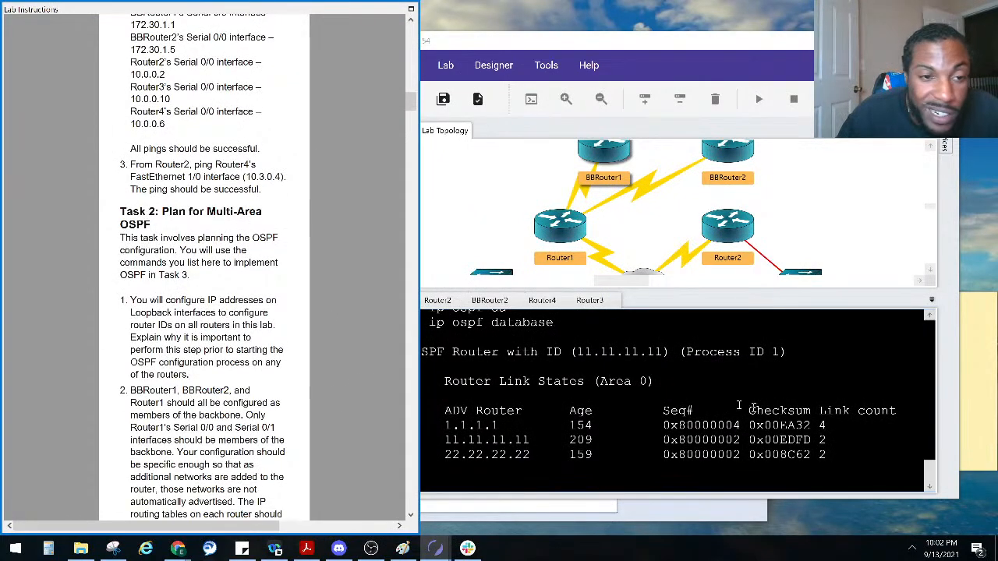
scroll(238, 285, "down", 2)
scroll(239, 285, "down", 8)
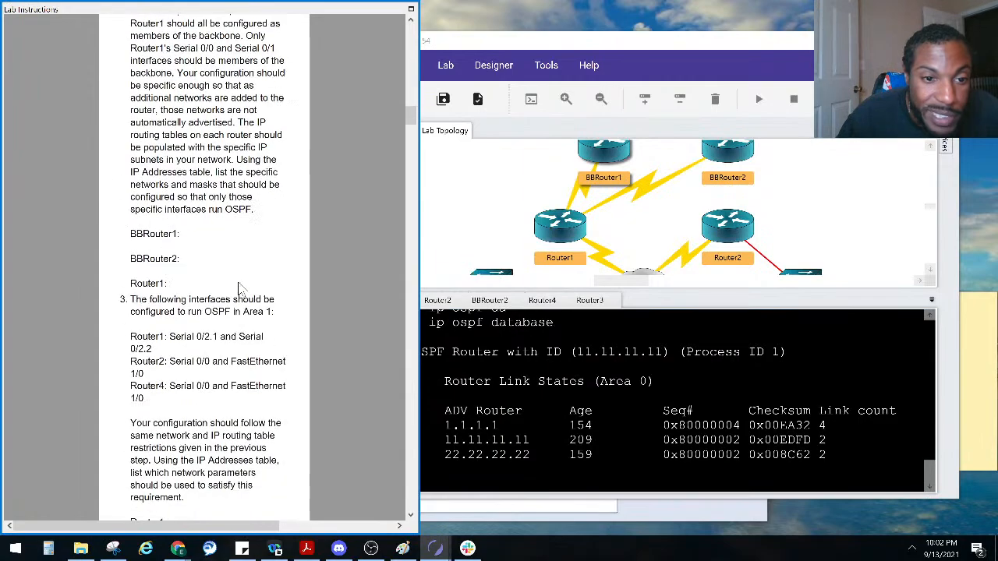
scroll(240, 289, "up", 8)
scroll(239, 285, "down", 20)
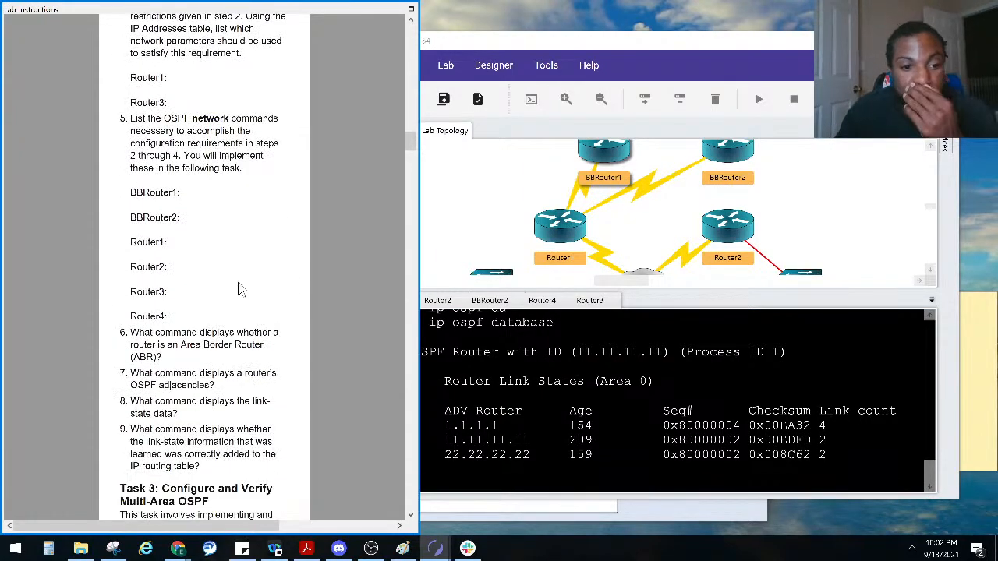
scroll(239, 289, "down", 16)
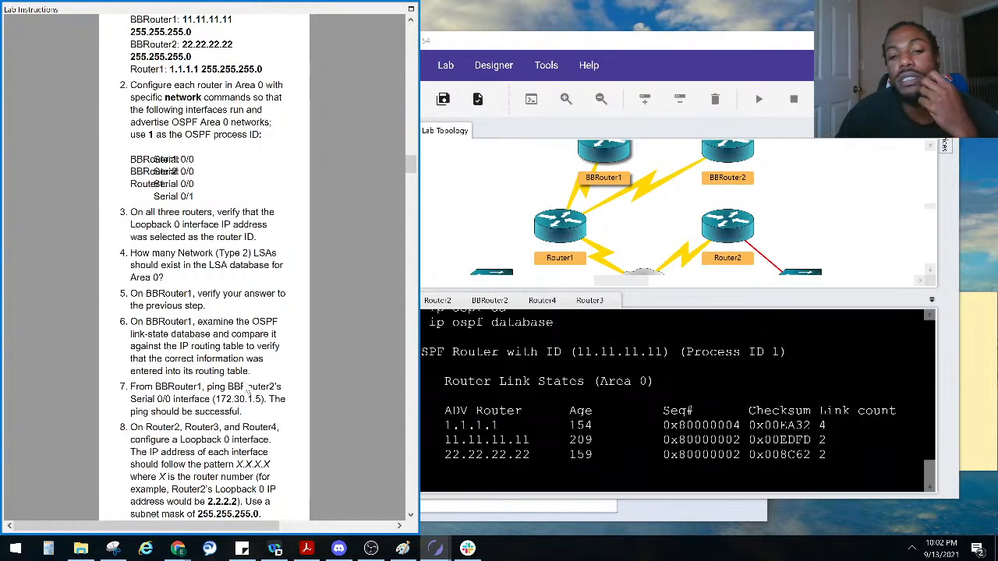
On BBRouter1, list the show ip ospf options and run show ip ospf database
left_click(540, 394)
scroll(538, 390, "up", 1)
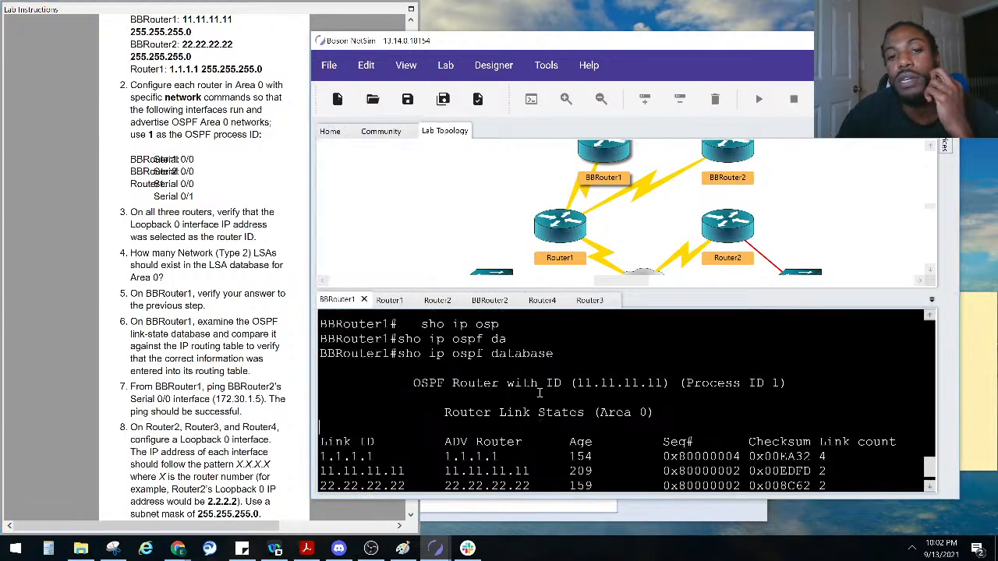
scroll(549, 363, "down", 1)
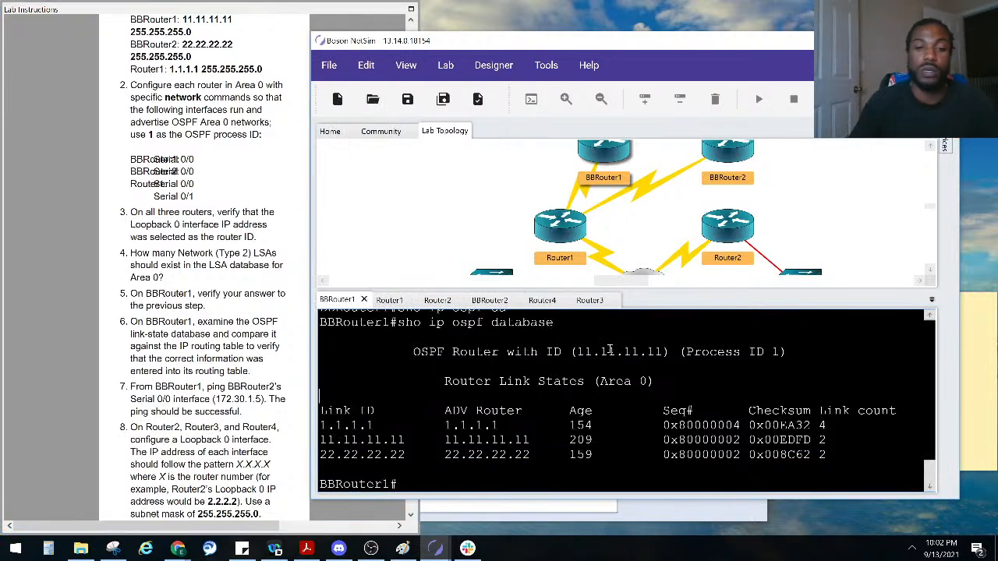
type("sho")
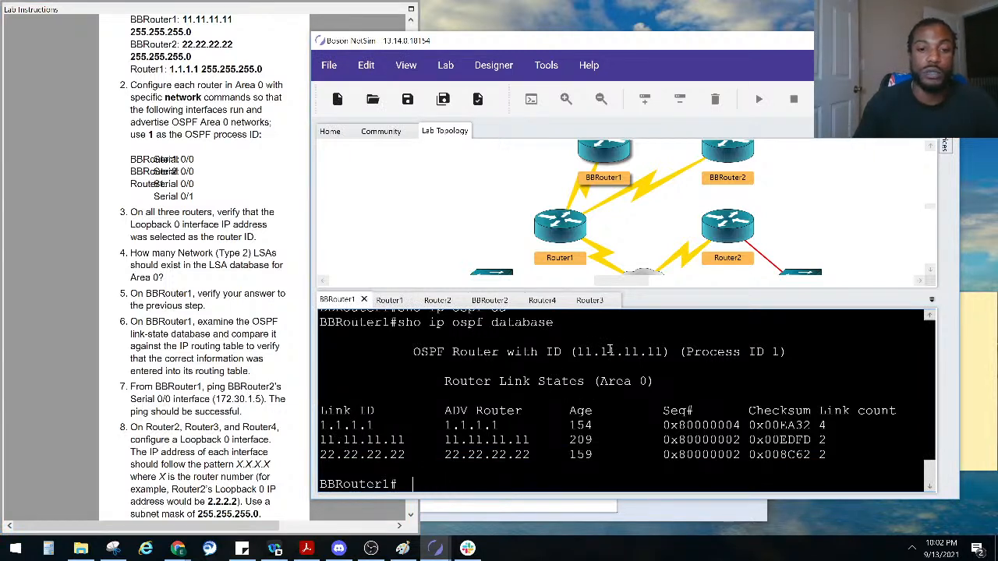
type("sho ip ospf ?")
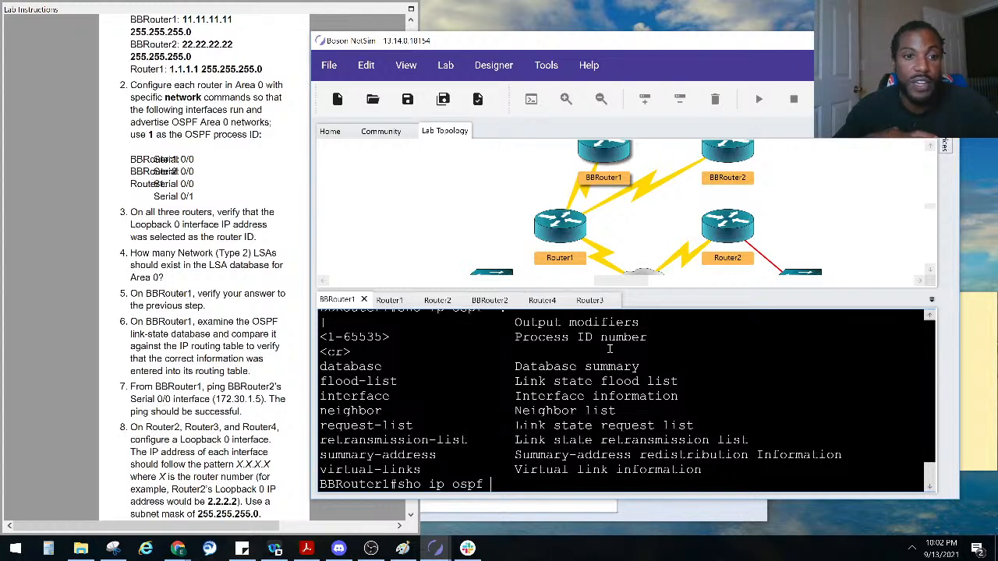
type("dat")
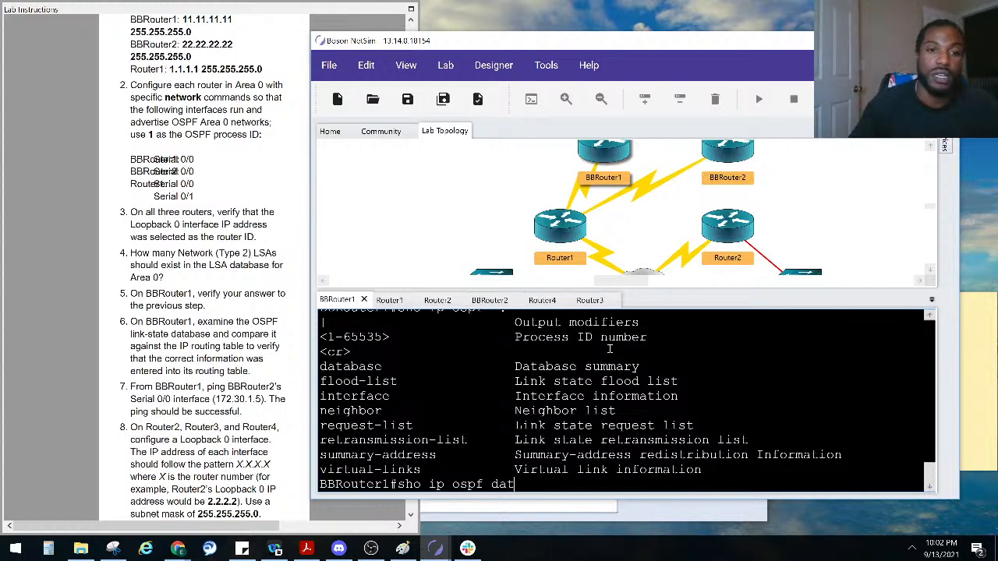
type("a")
key("Tab")
key("Return")
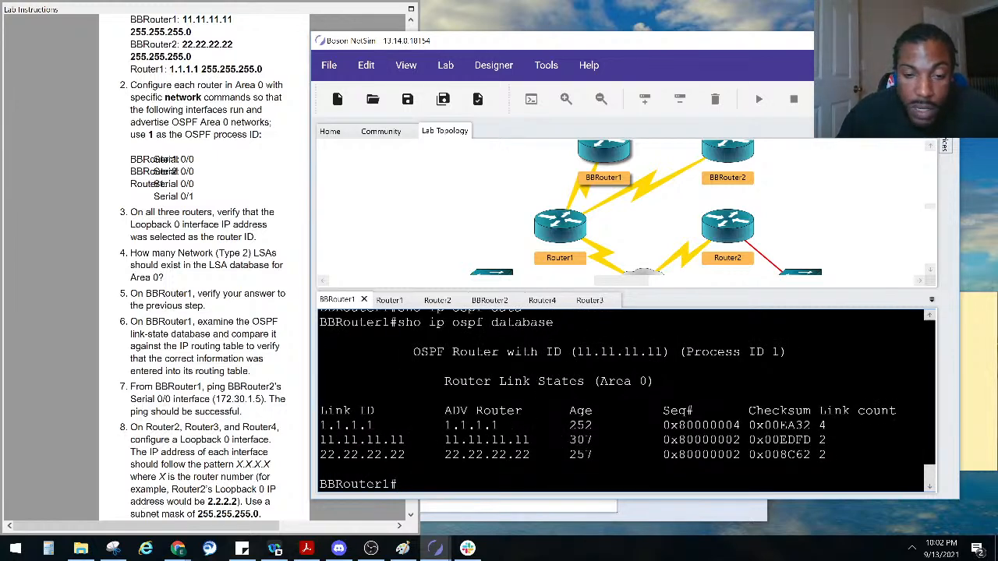
On BBRouter1, run show ip ospf, quit its output and display the routing table with show ip route
type("sho ip ")
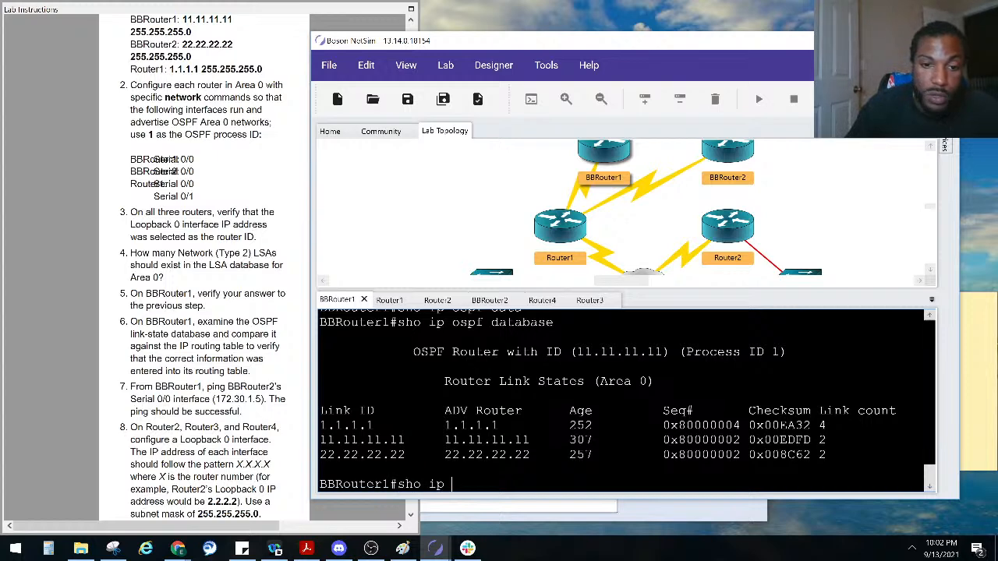
type("ospf")
key("Return")
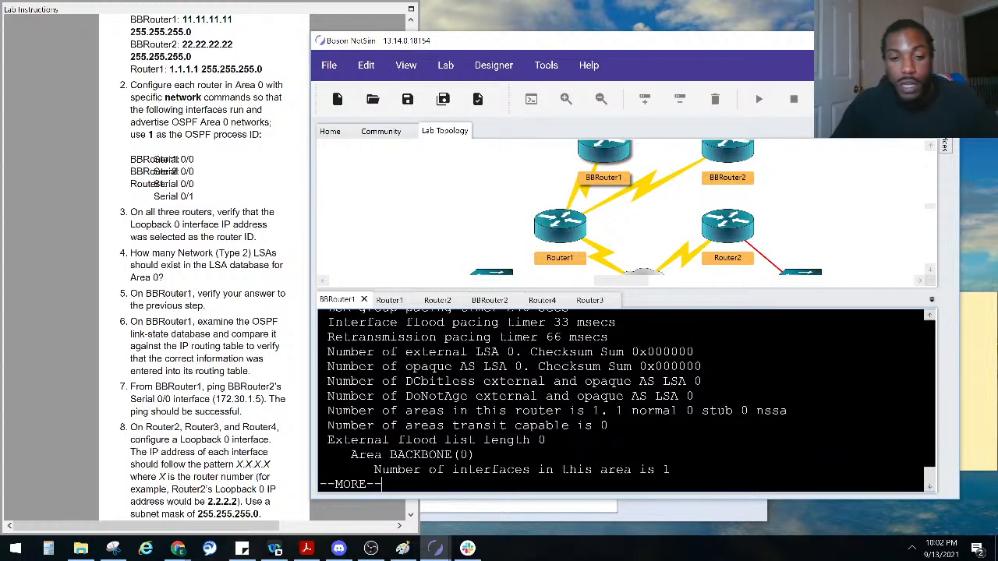
type("qsho ip o")
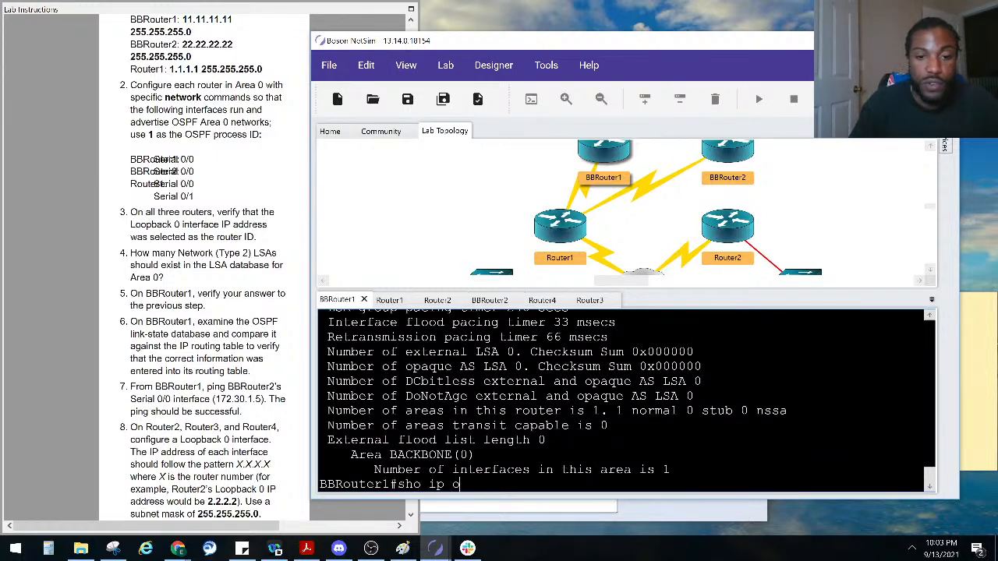
type("route")
key("Return")
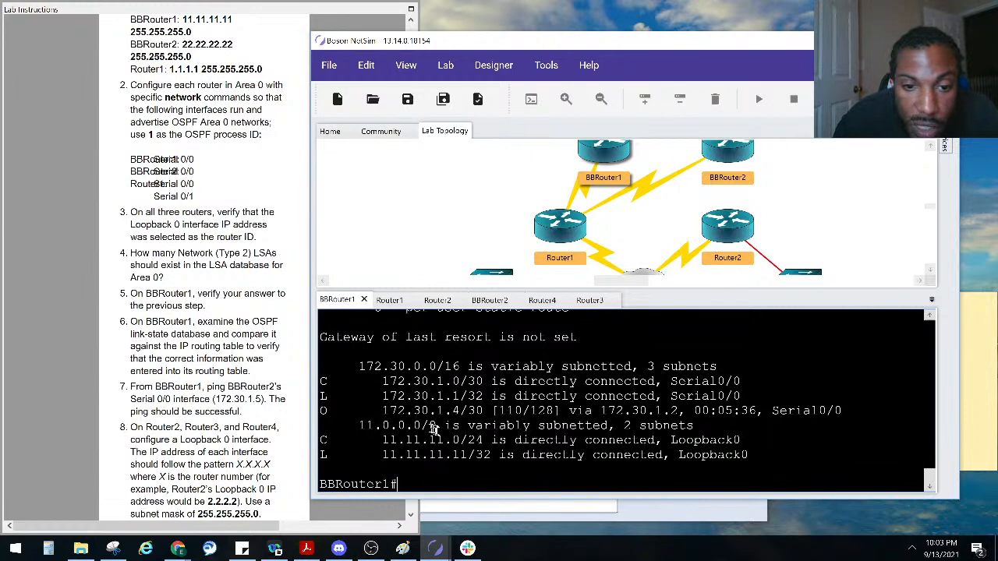
Compare BBRouter1's routing table, including the 11.0.0.0/8 and OSPF-learned entries, with its Area 0 link-state database
left_click_drag(438, 427, 350, 426)
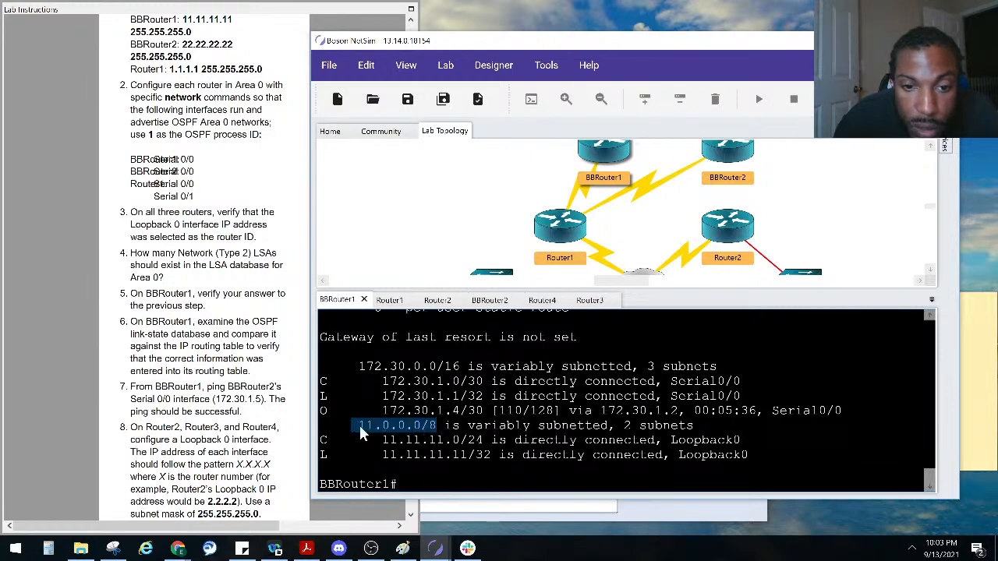
scroll(456, 450, "up", 5)
scroll(456, 450, "up", 9)
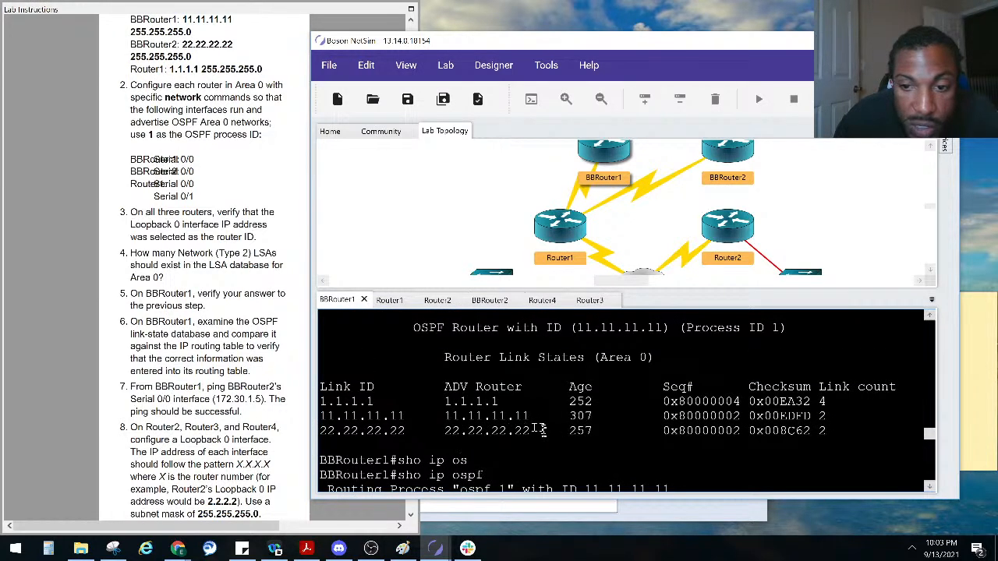
scroll(544, 429, "down", 14)
scroll(543, 429, "up", 3)
scroll(500, 407, "up", 7)
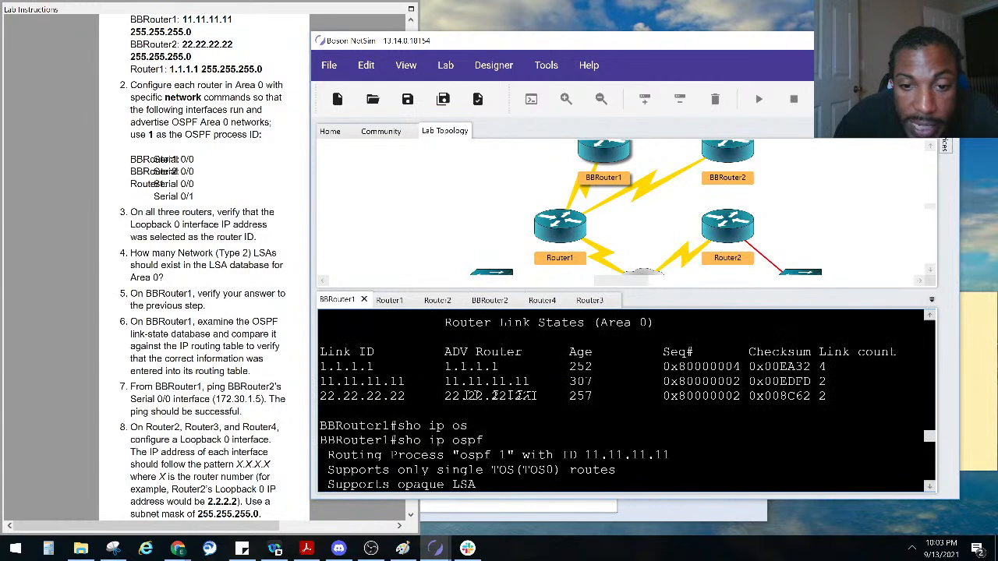
scroll(365, 397, "down", 8)
scroll(366, 396, "down", 2)
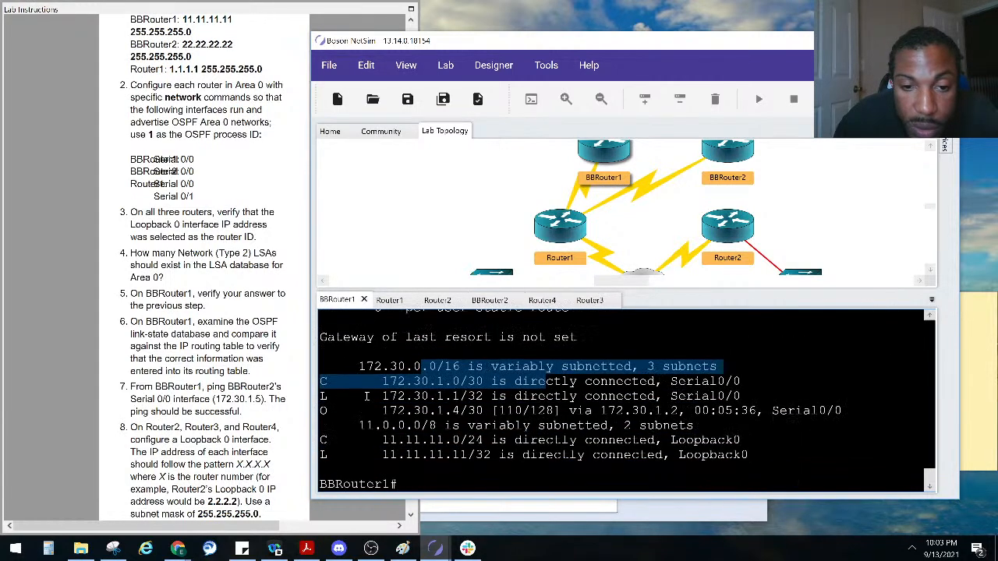
left_click(432, 424)
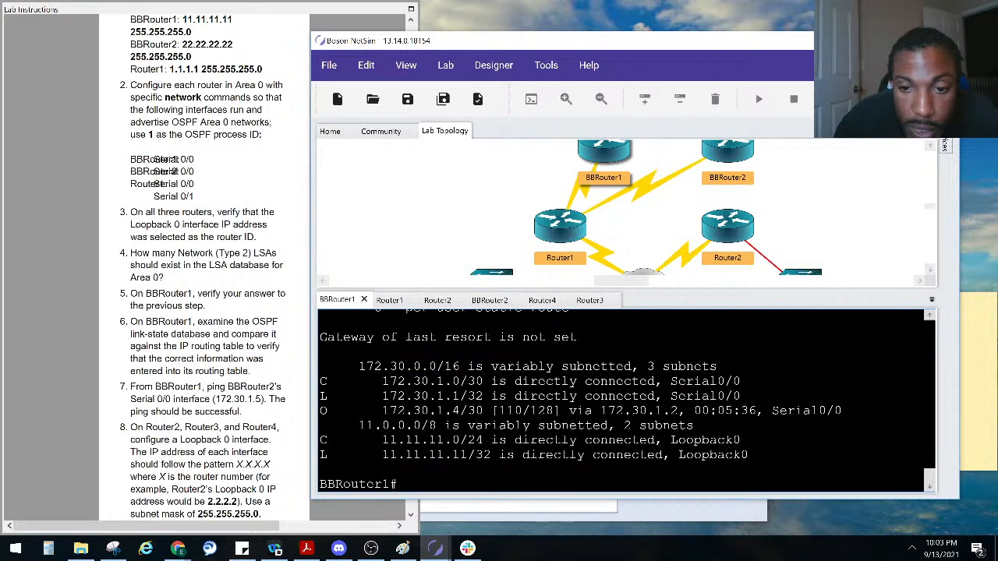
left_click_drag(451, 426, 359, 425)
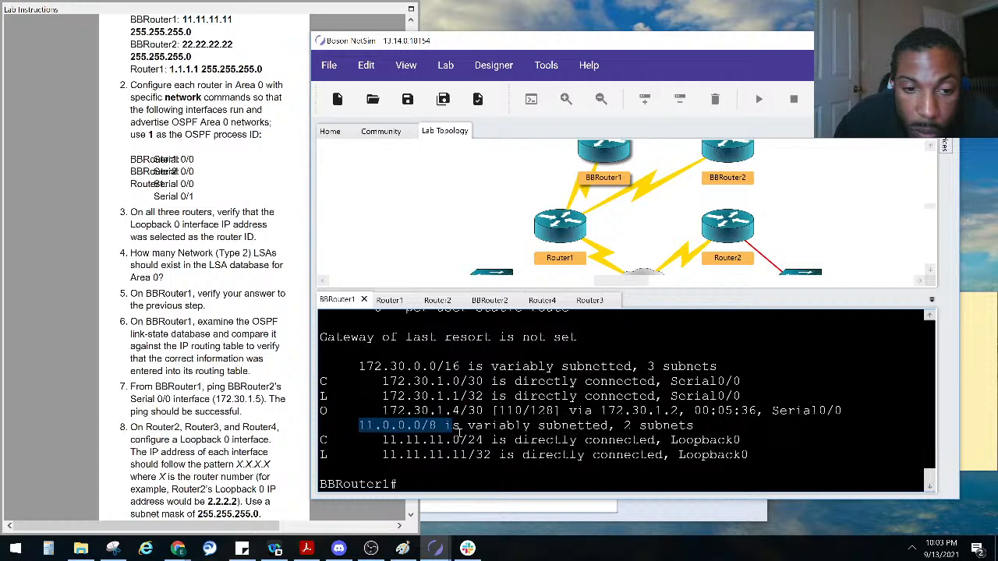
left_click_drag(349, 410, 316, 418)
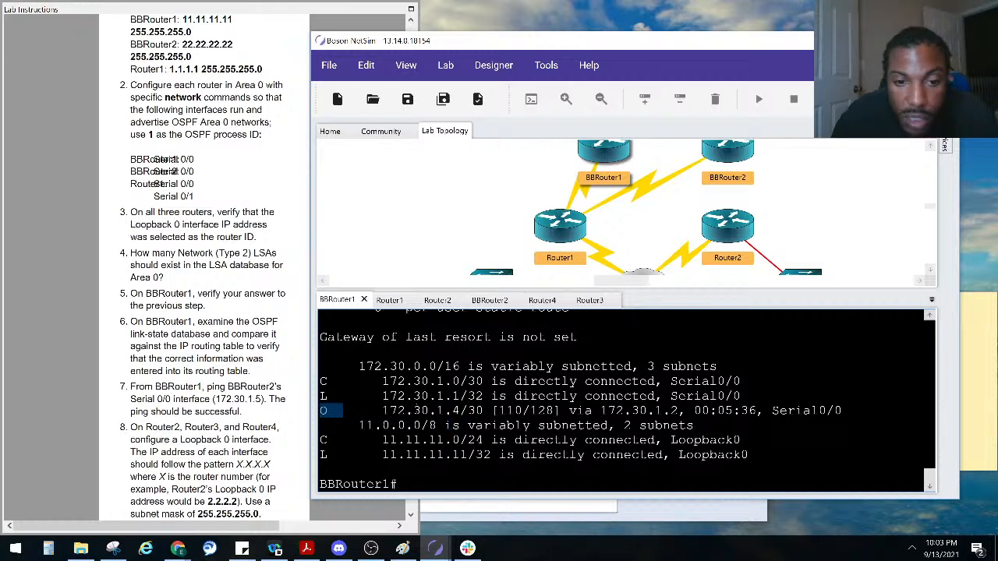
left_click(417, 409)
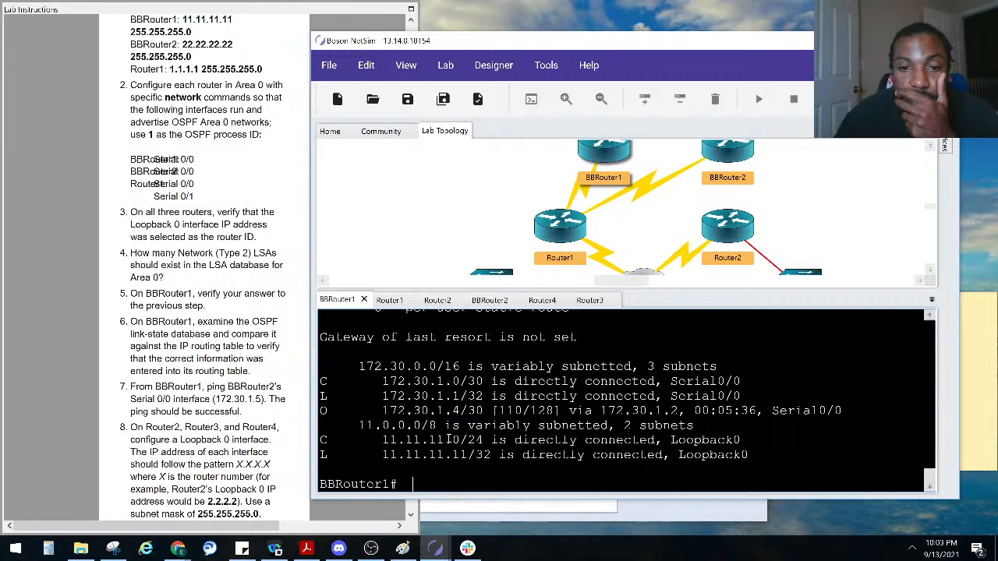
scroll(450, 436, "up", 3)
scroll(450, 437, "down", 3)
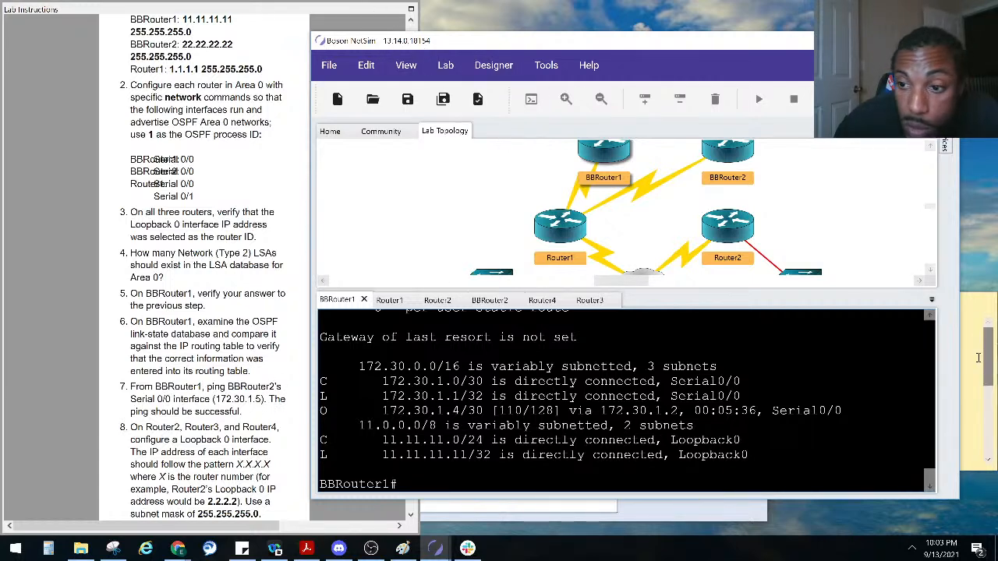
Switch to Paint, draw a red arrow from BBRouter1 towards Router1 and on to BBRouter2, and return to the lab instructions
left_click(402, 548)
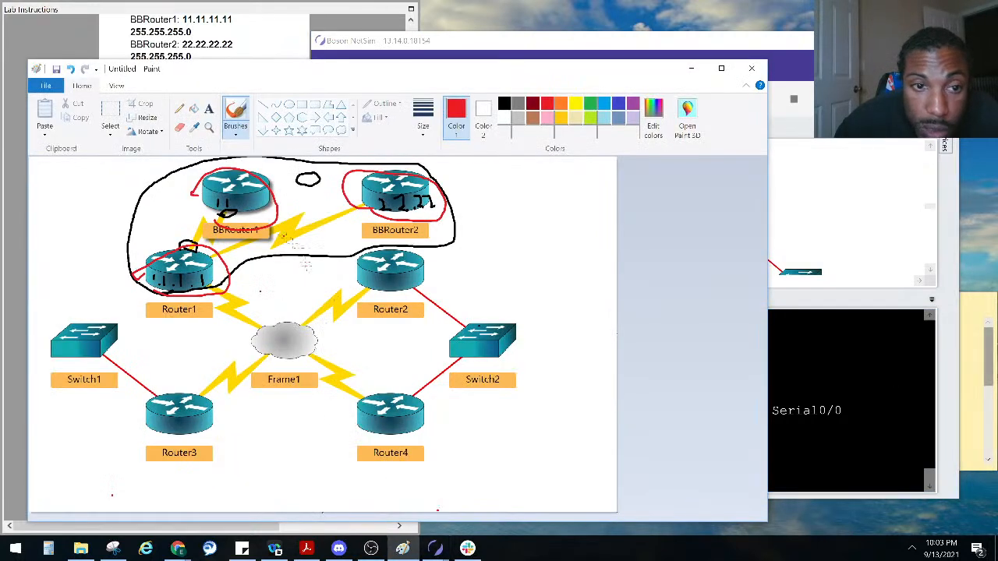
mouse_move(222, 210)
left_mouse_down()
mouse_move(209, 242)
mouse_move(360, 209)
mouse_move(358, 232)
left_mouse_up()
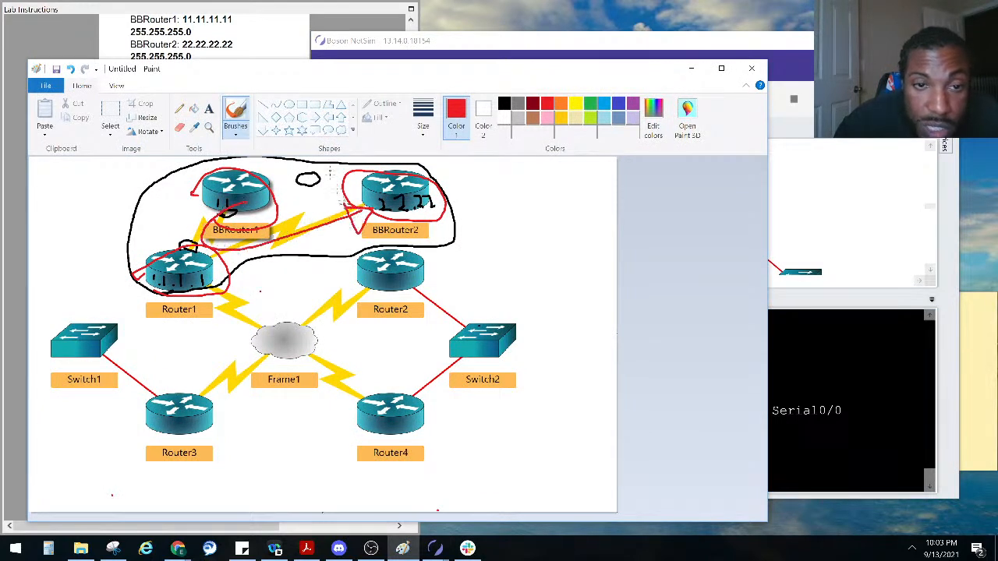
left_click(294, 58)
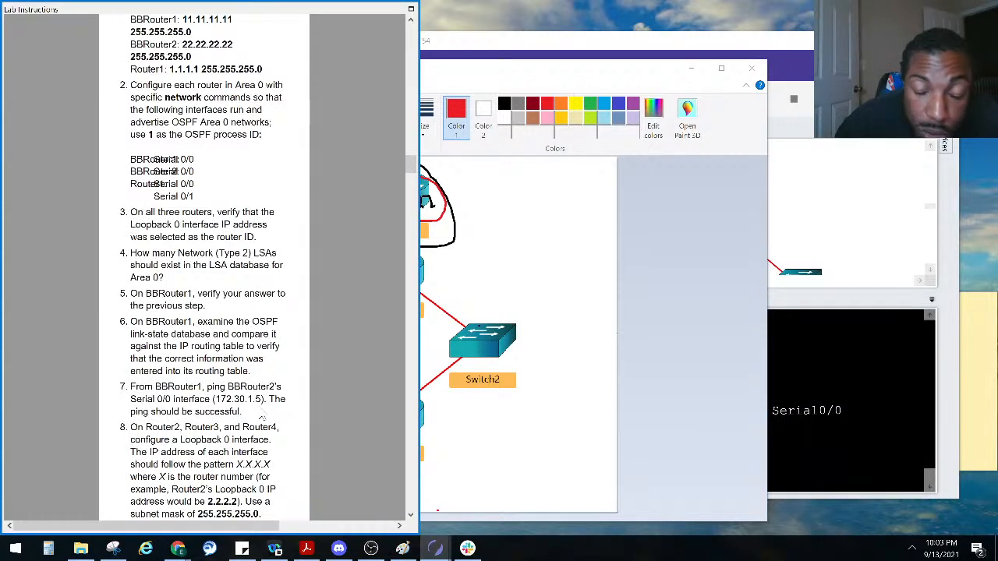
From BBRouter1, ping BBRouter2's Serial 0/0 interface at 172.30.1.5
left_click(810, 423)
key("Return")
key("Return")
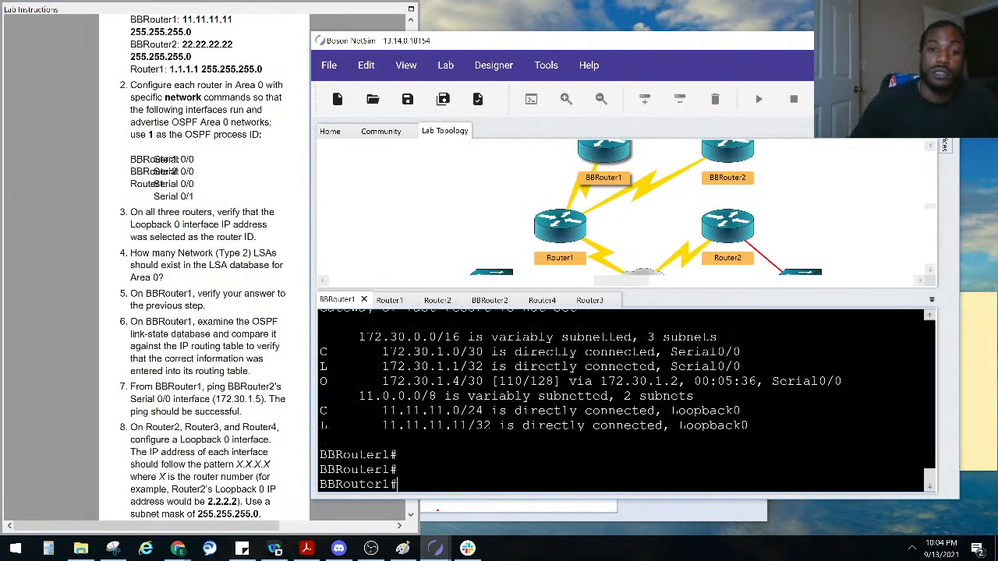
type("ping 172.")
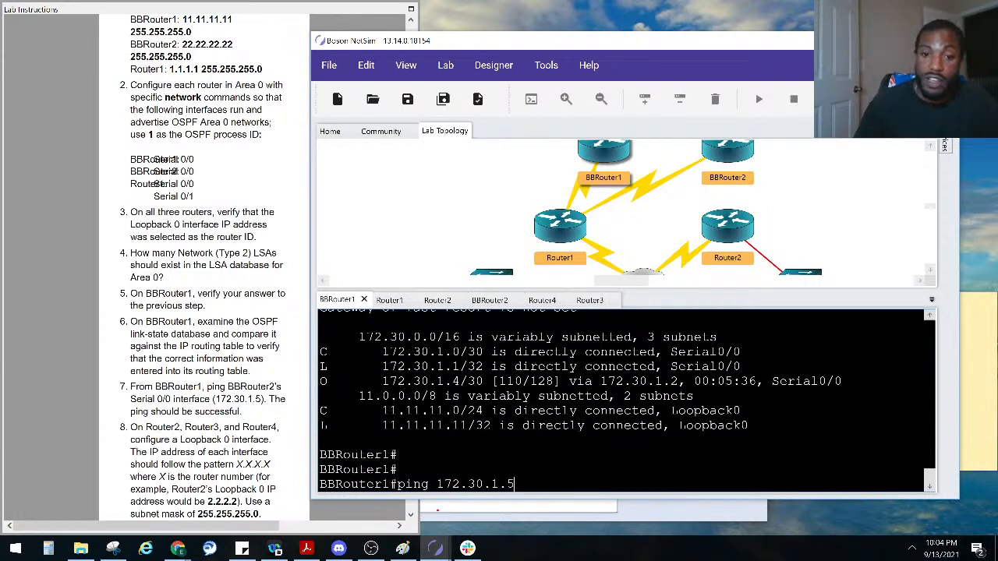
type("30.1.5")
key("Return")
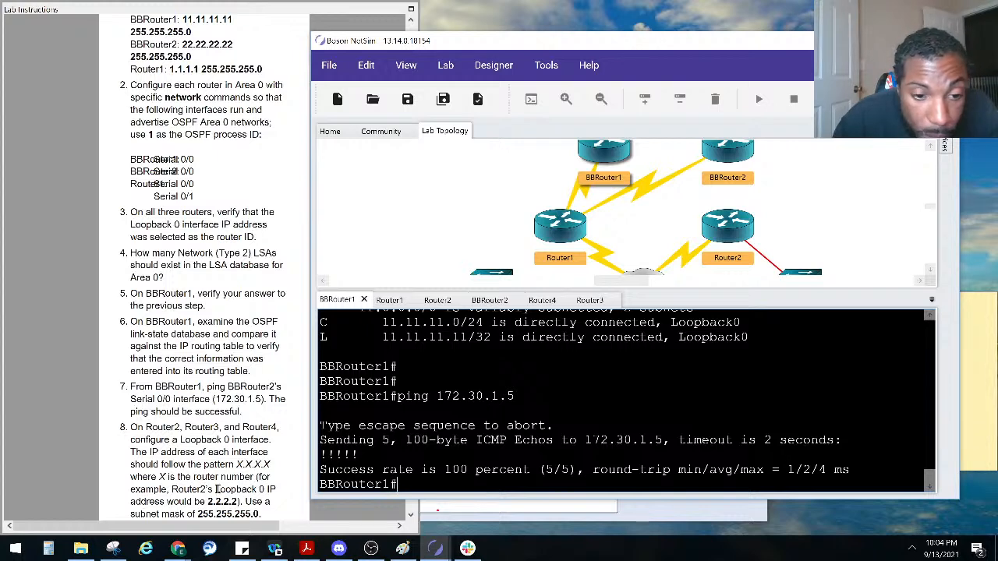
Following instruction 8, open Router2's console and enter global configuration mode
scroll(219, 500, "down", 2)
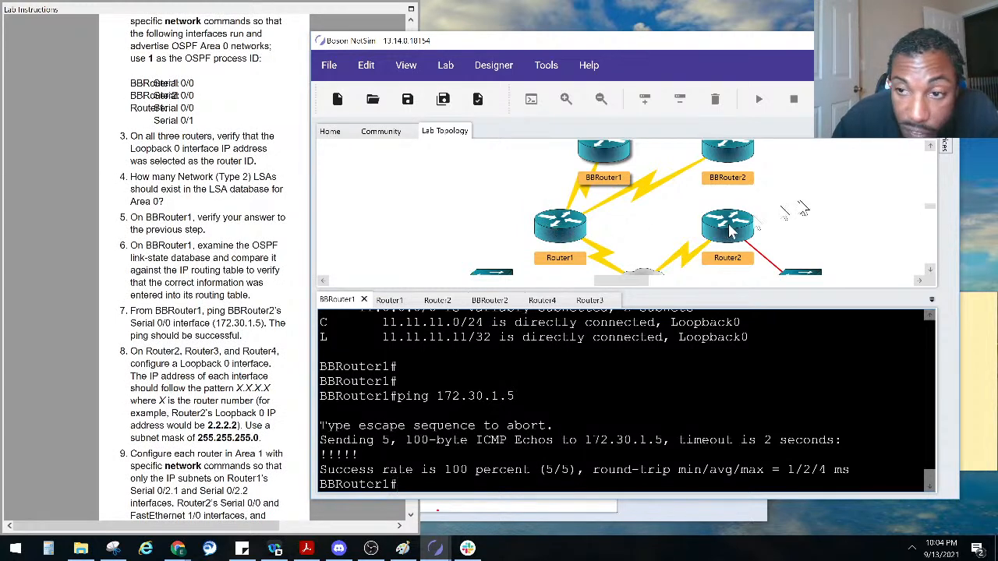
scroll(930, 277, "down", 5)
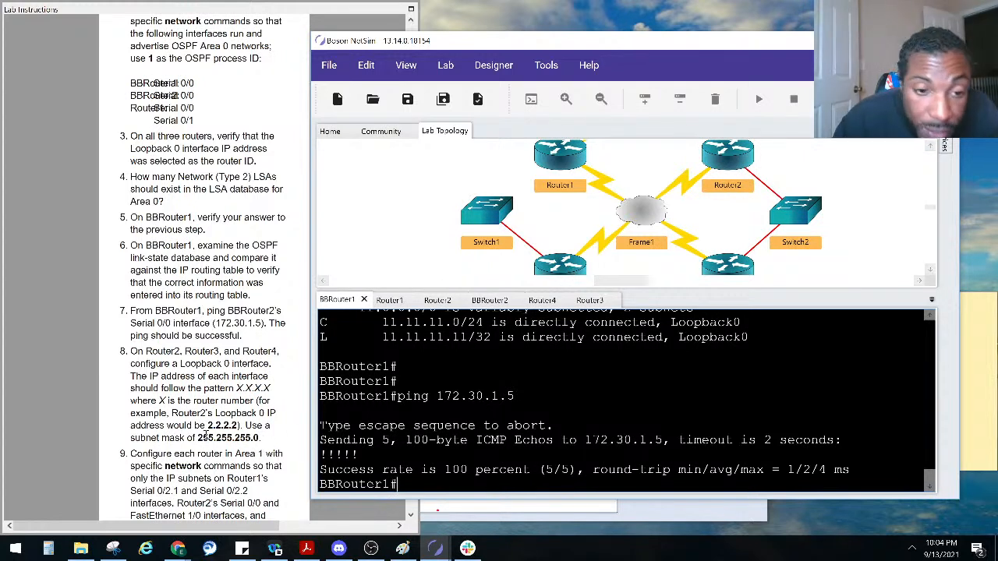
double_click(727, 154)
key("Return")
key("Return")
key("Return")
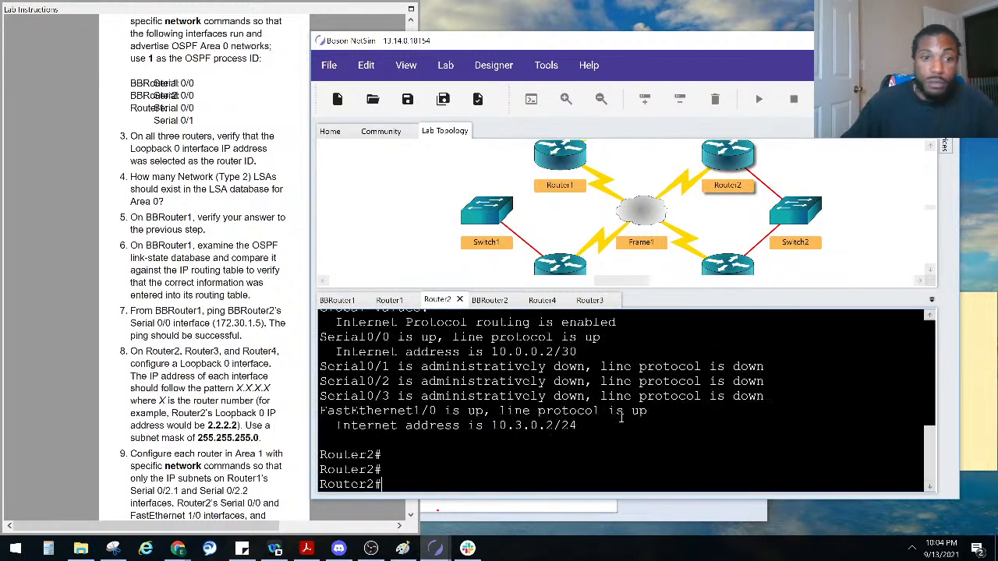
type("conf")
key("Tab")
type("t")
key("Return")
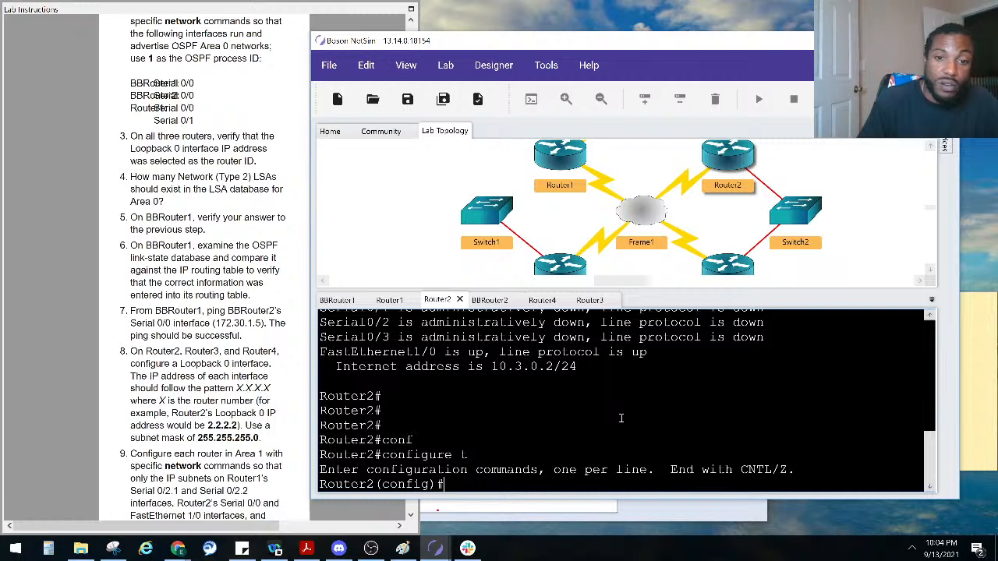
On Router2, configure interface loopback 0 with IP address 2.2.2.2 and subnet mask 255.255.255.0
type("in")
key("Tab")
type("loo")
key("Tab")
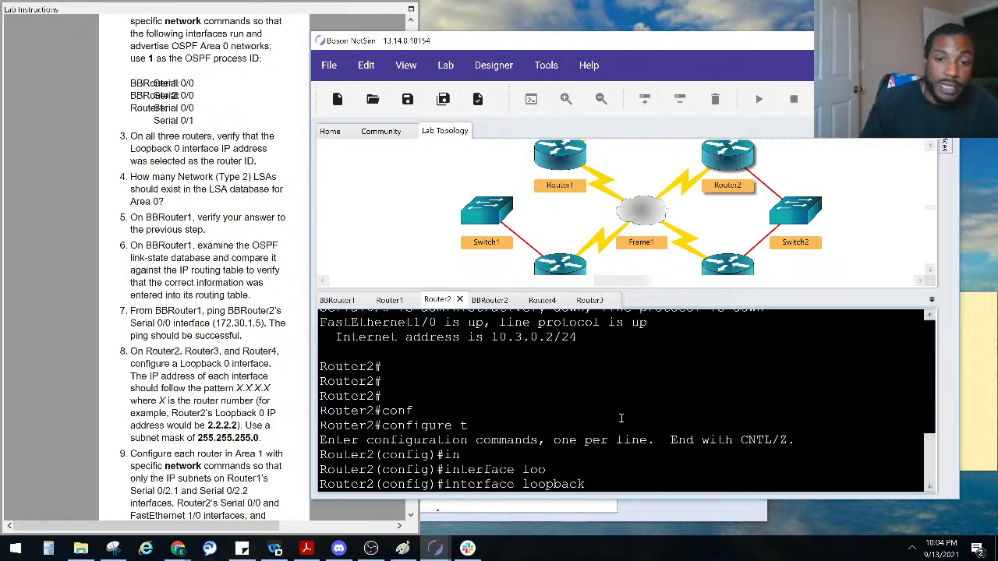
type("0")
key("Return")
type("ip add")
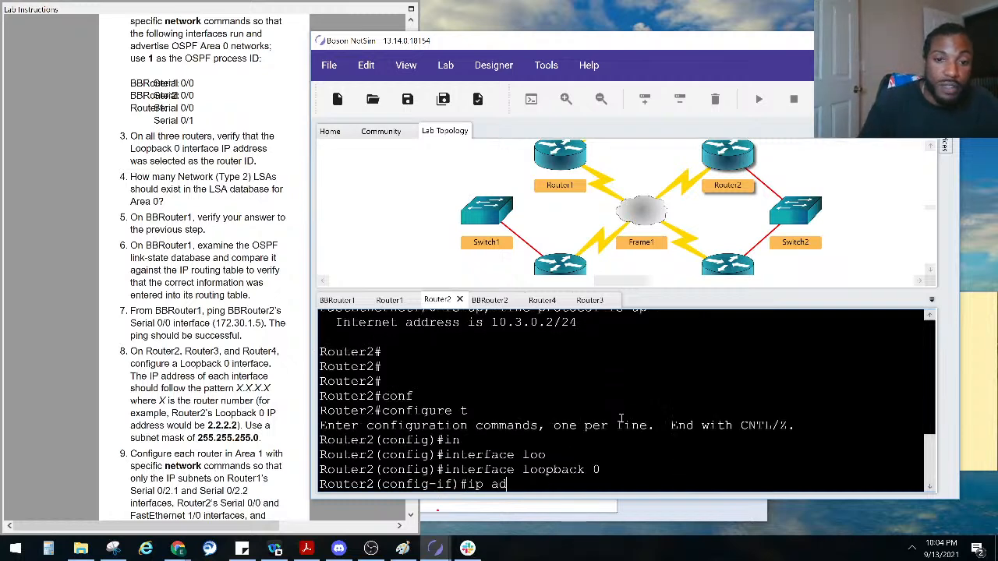
key("Tab")
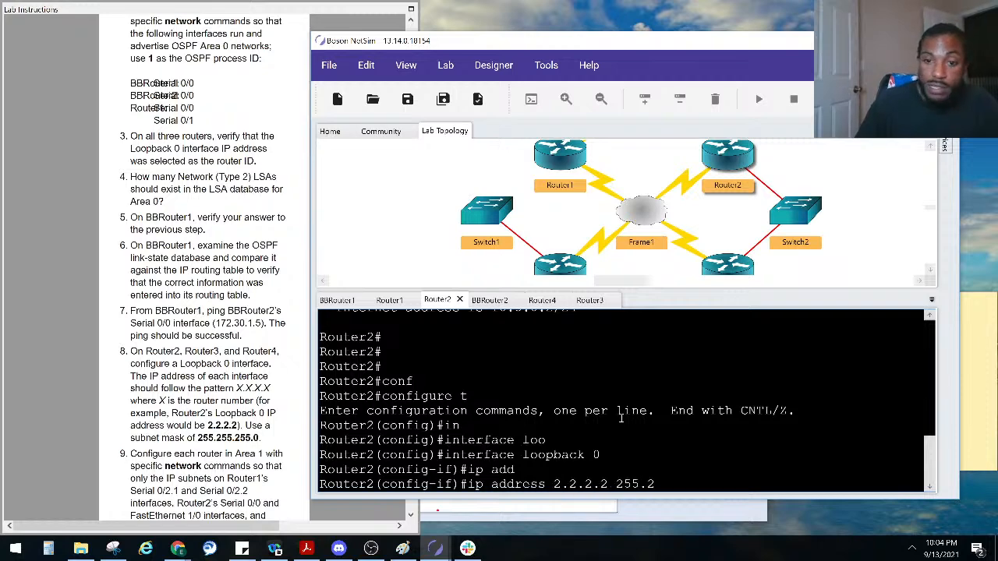
type("2.2.2.2 255.255.255.0")
key("Return")
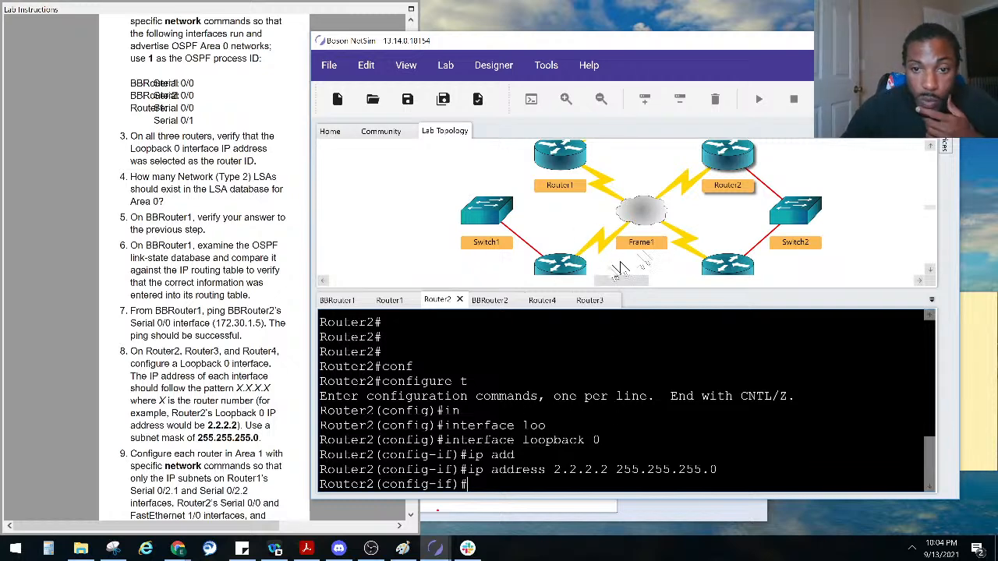
Open Router3's console from the topology and enter global configuration mode
scroll(565, 269, "down", 1)
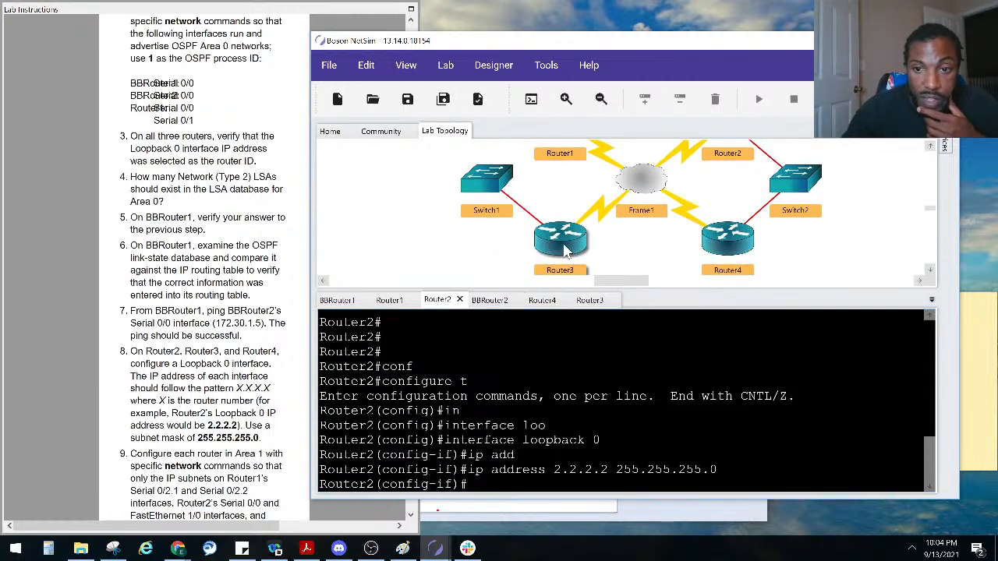
double_click(565, 247)
key("Return")
key("Return")
key("Return")
key("Return")
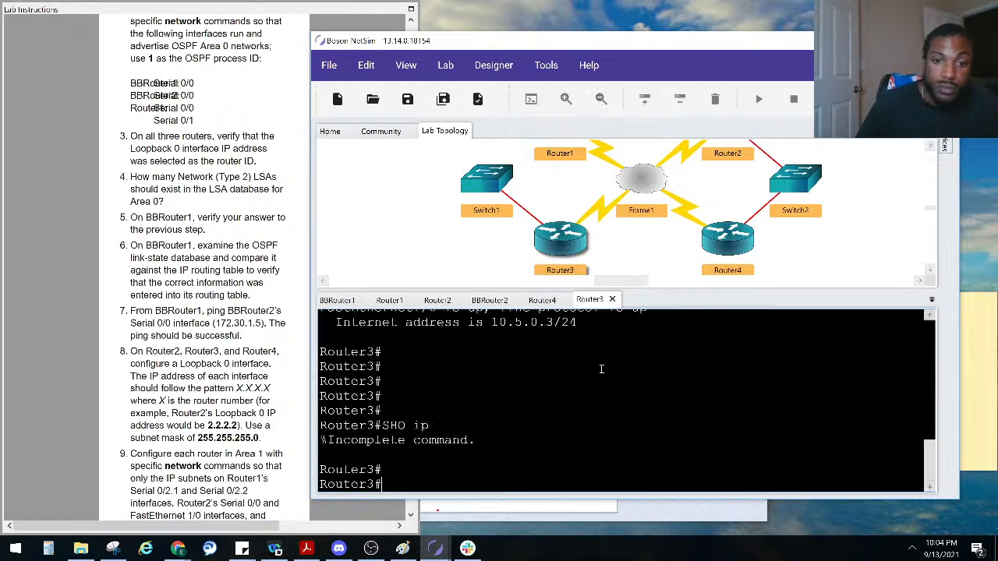
type("conf")
key("Tab")
type("t")
key("Tab")
key("Return")
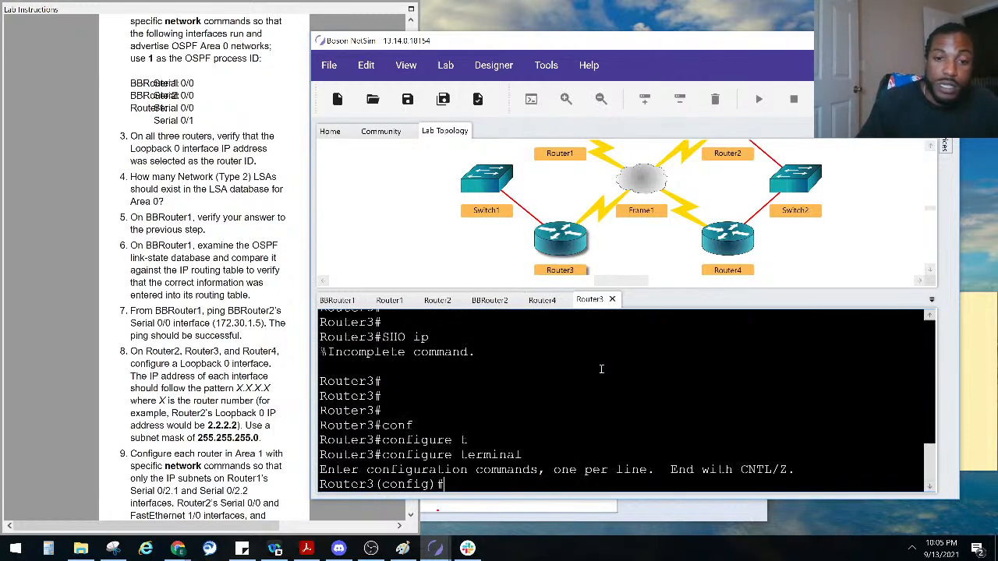
On Router3, configure interface loopback 0 with IP address 3.3.3.3 and subnet mask 255.255.255.0
type("in")
key("Tab")
type("loo")
key("Tab")
type("0")
key("Return")
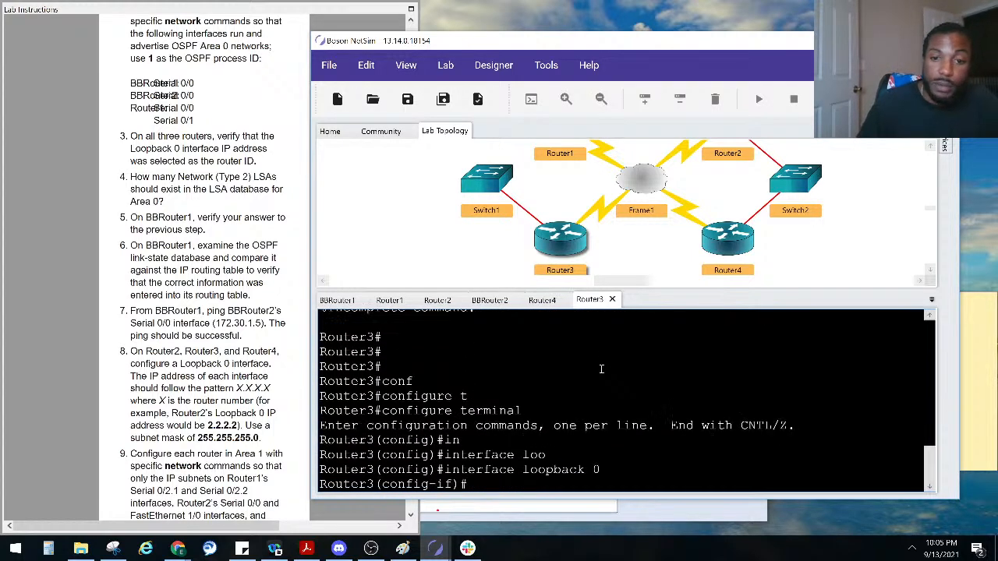
type("ip add")
key("Tab")
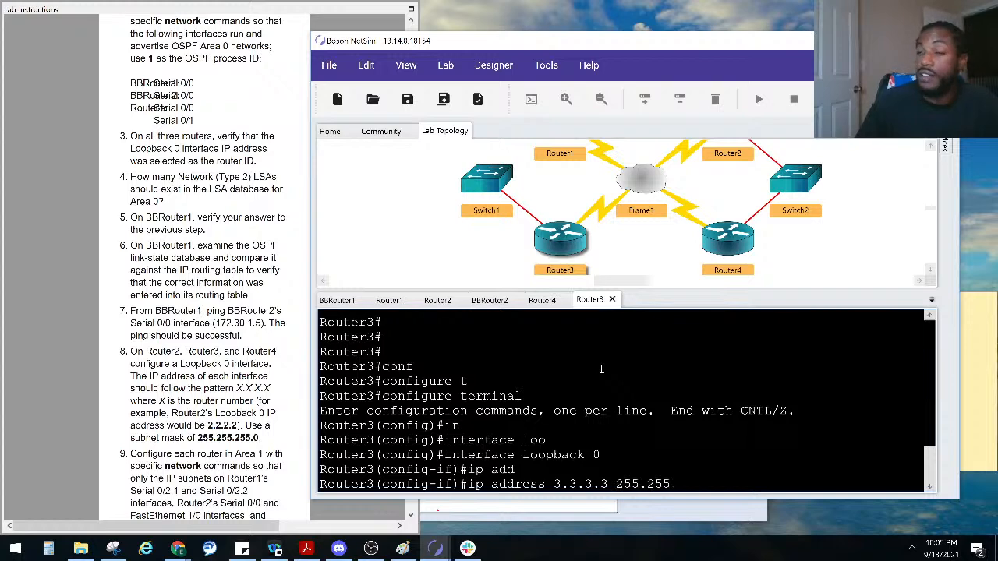
key("Return")
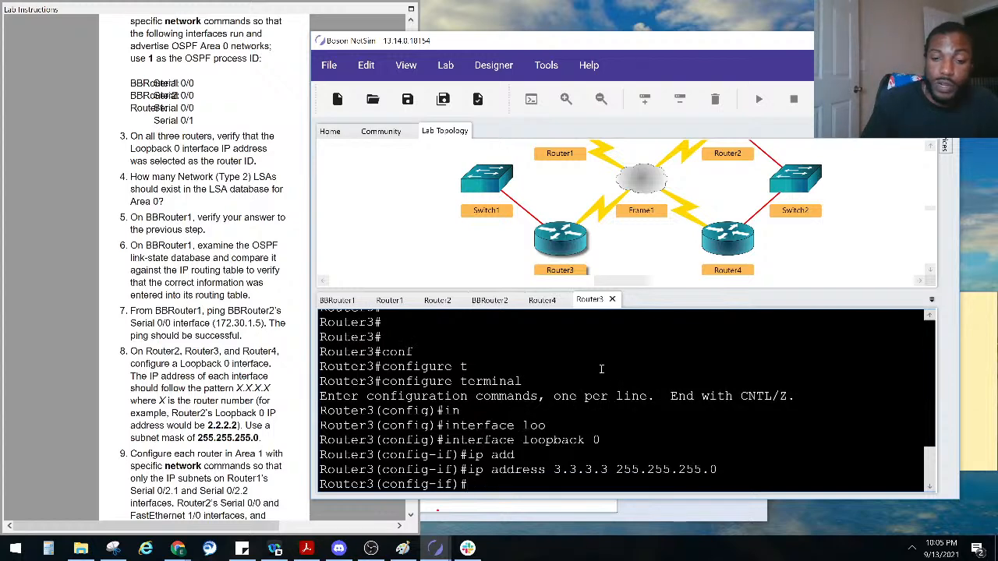
Open Router4's console from the topology and enter global configuration mode
double_click(730, 243)
key("Return")
key("Return")
key("Return")
key("Return")
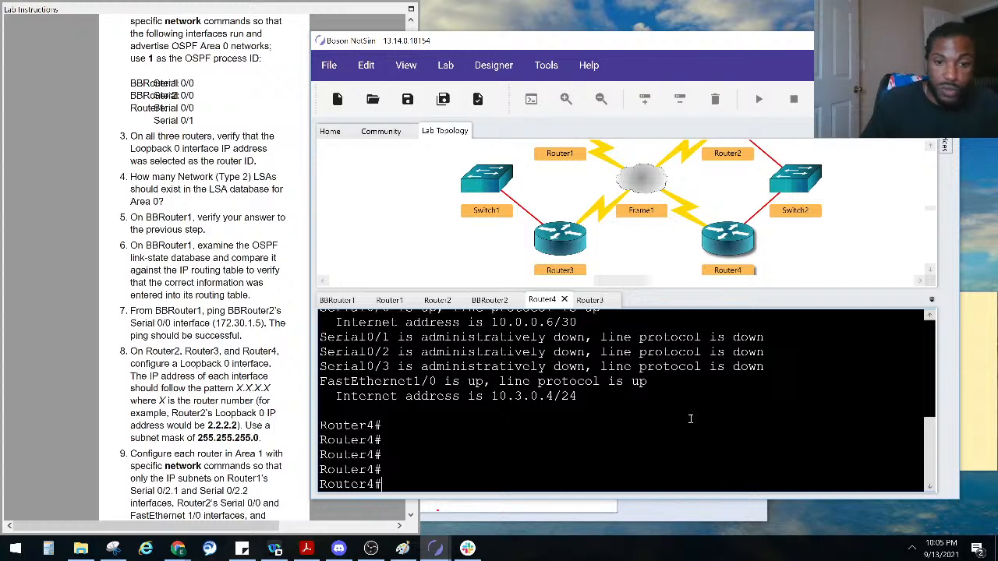
type("conf")
key("Tab")
type("t")
key("Return")
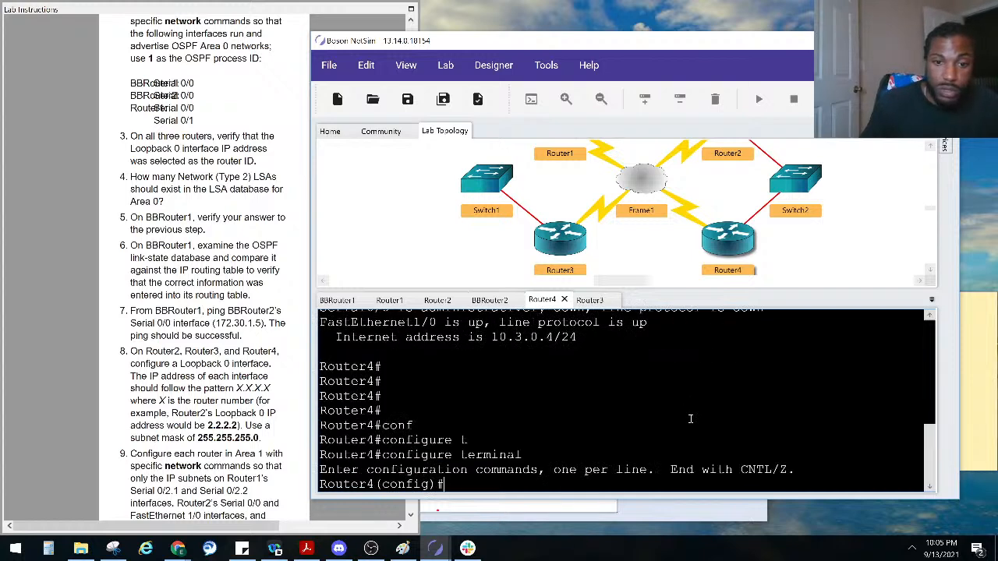
On Router4, configure interface loopback 0 with IP address 4.4.4.4 and subnet mask 255.255.255.0
type("in")
key("Tab")
type("loop")
key("Tab")
type("0")
key("Return")
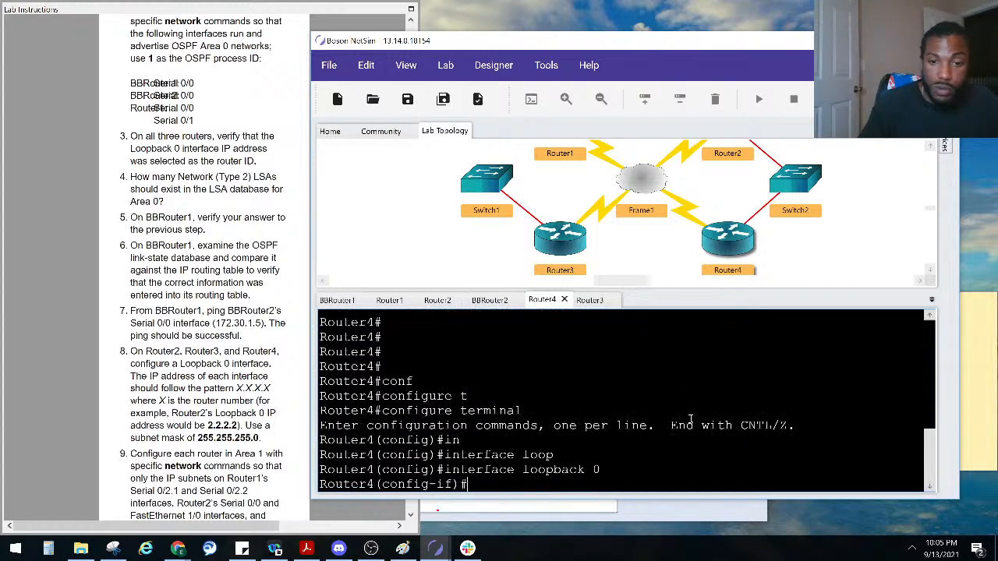
type("ip add")
key("Tab")
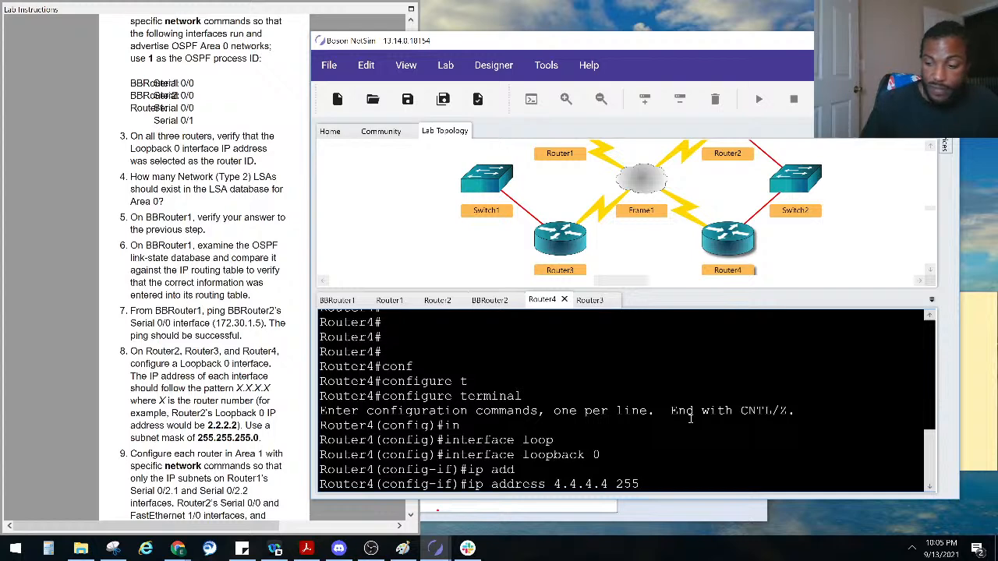
type("4.4.4.4 255.255.255.0")
key("Return")
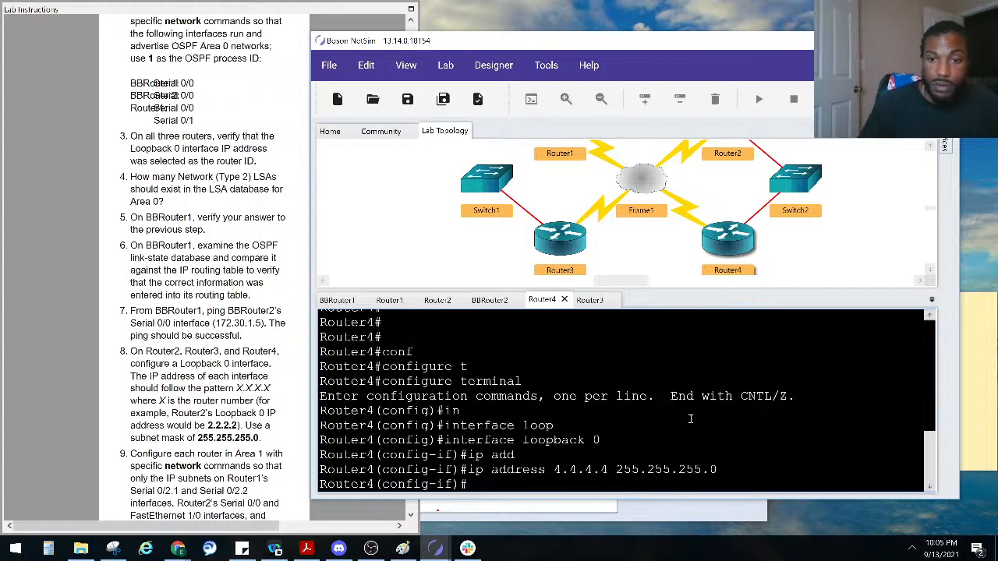
Enable Router4's loopback 0 interface with no shut and return to privileged EXEC mode
type("no shu")
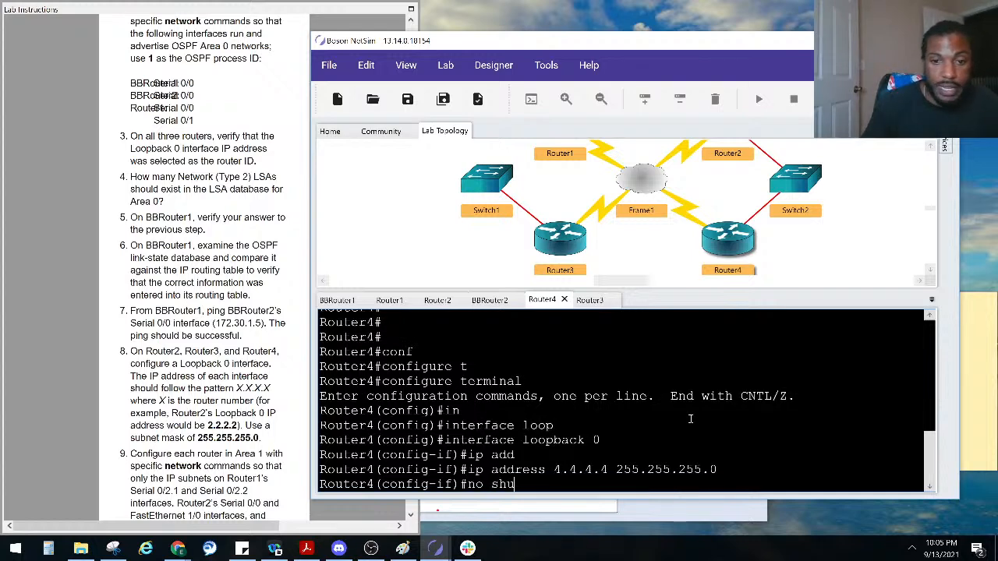
type("t")
key("Return")
key("ctrl+z")
key("Return")
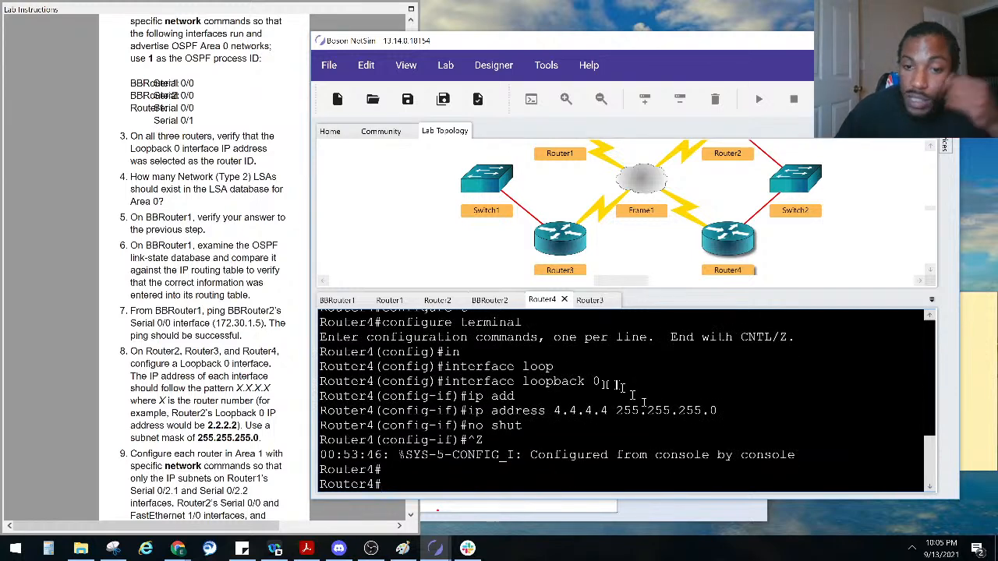
Display Router4's interface summary with sho ip inter brief and check the Loopback0 address
left_click_drag(601, 383, 444, 382)
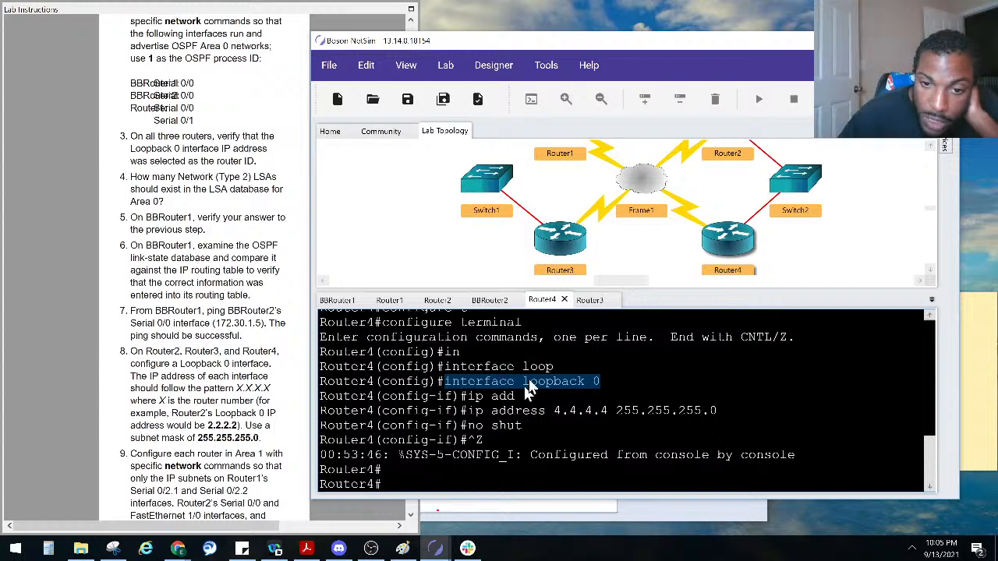
left_click(168, 435)
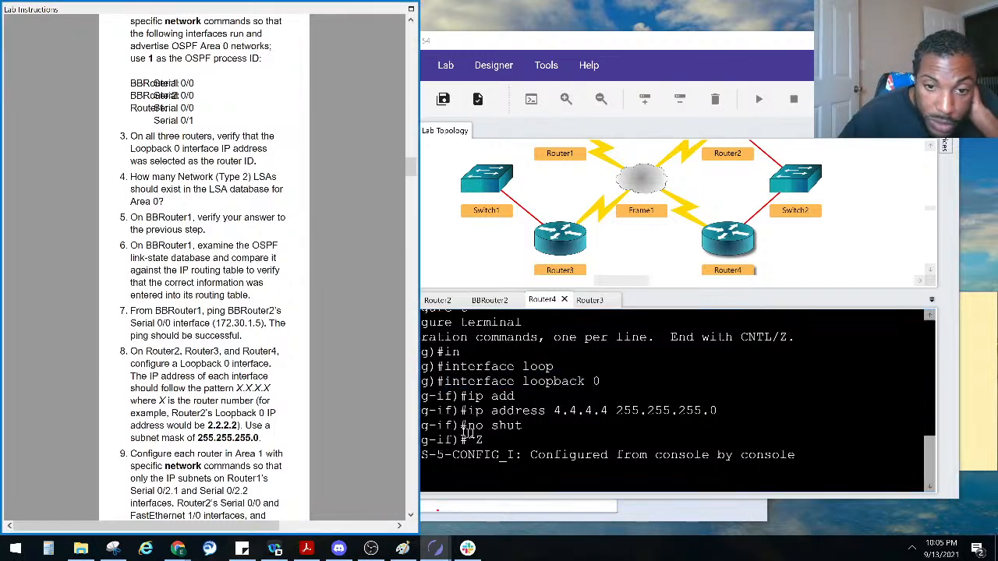
left_click(509, 438)
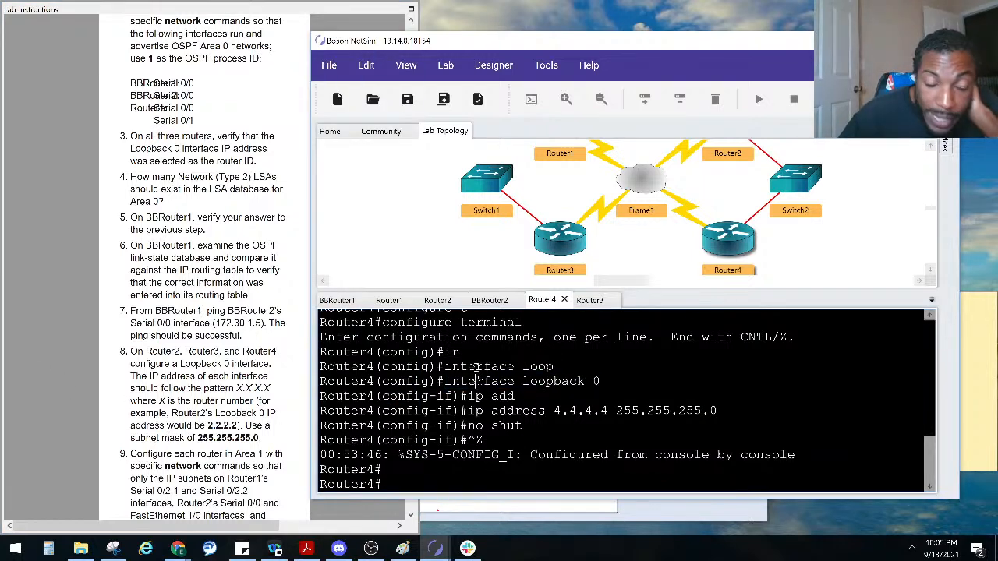
key("Return")
key("Return")
key("Return")
type("sho ip ")
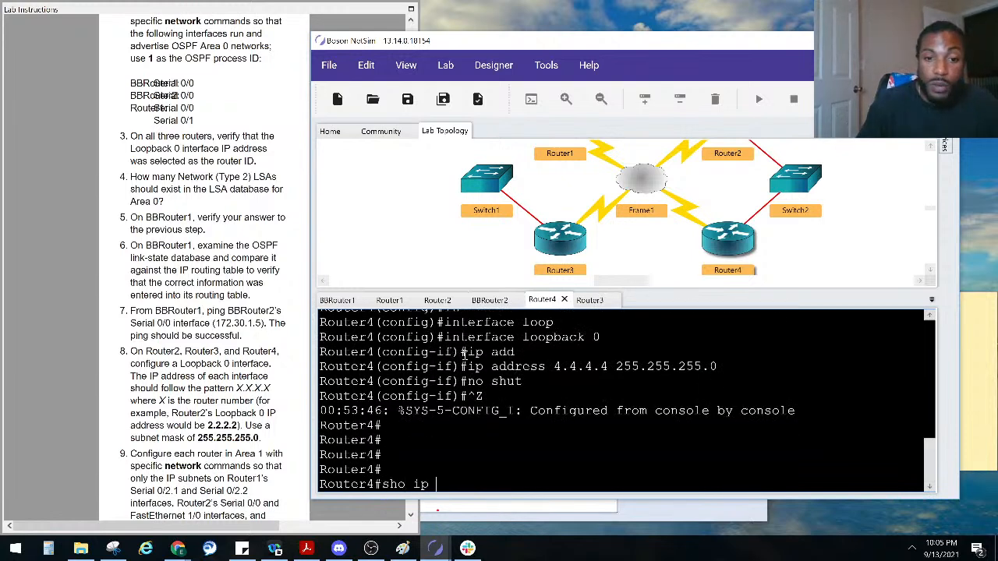
type("inter brief")
key("Return")
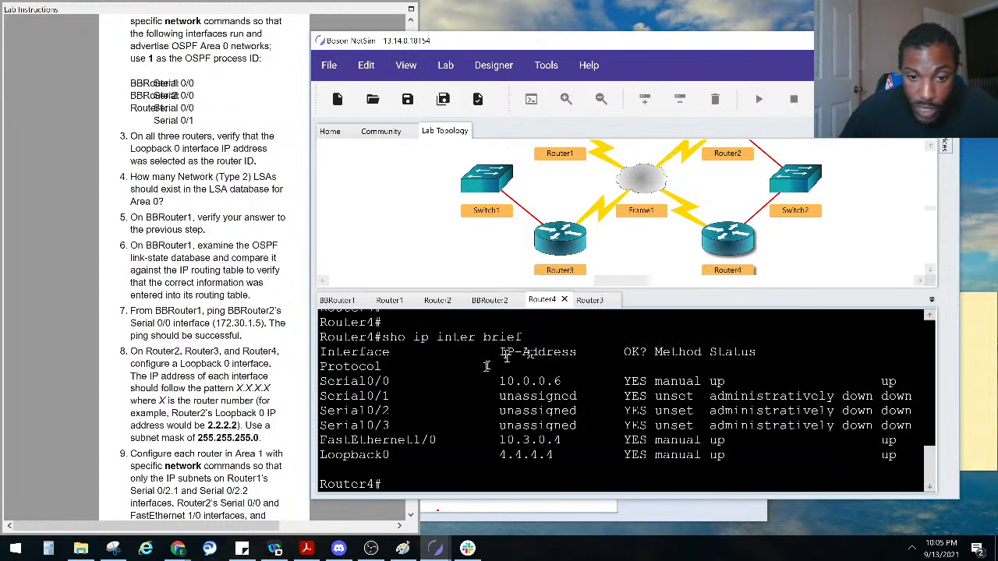
left_click_drag(566, 458, 496, 455)
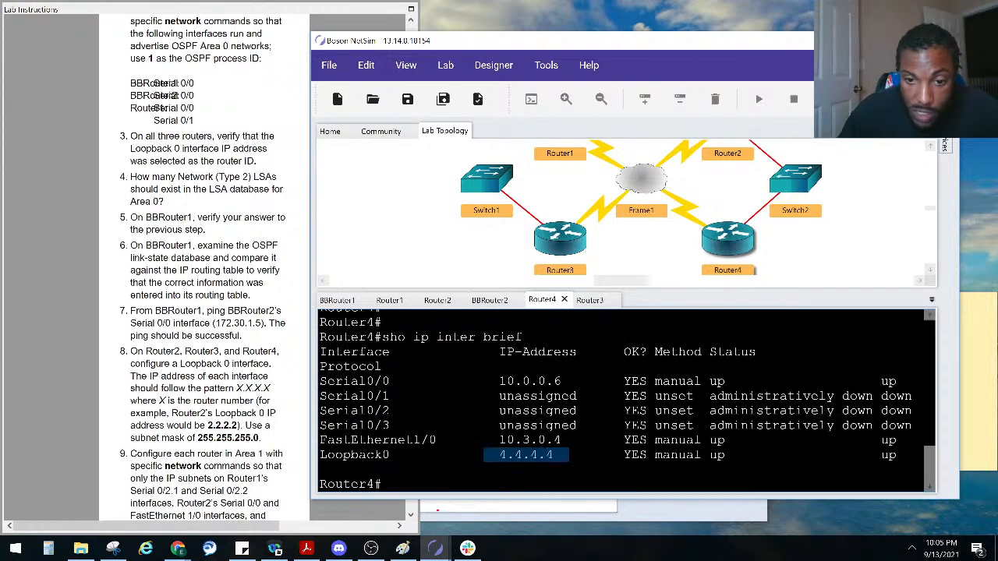
On Router3, leave configuration mode and display the interface summary with sho ip inter brief
left_click(589, 301)
key("Return")
type("sjp o")
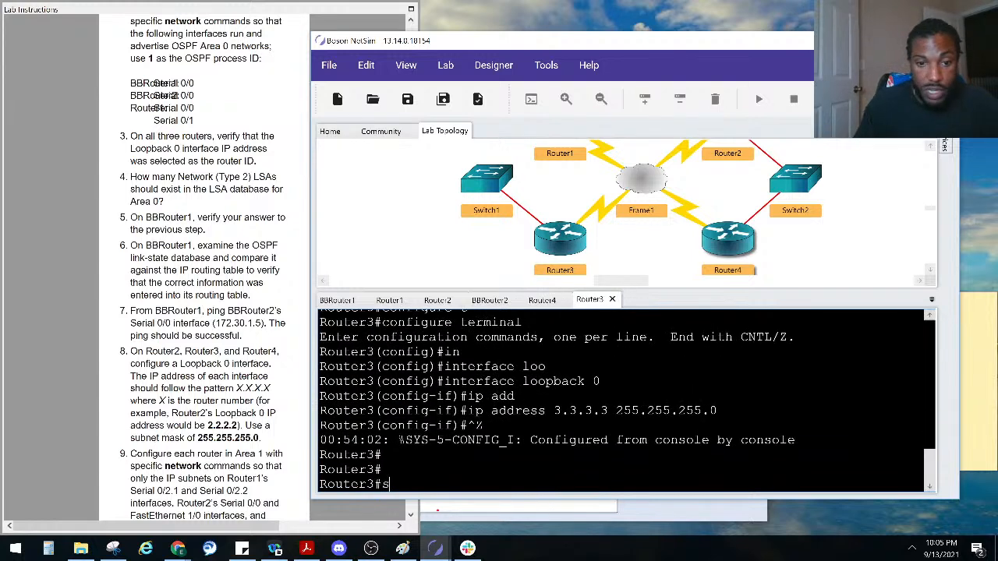
key("BackSpace")
key("BackSpace")
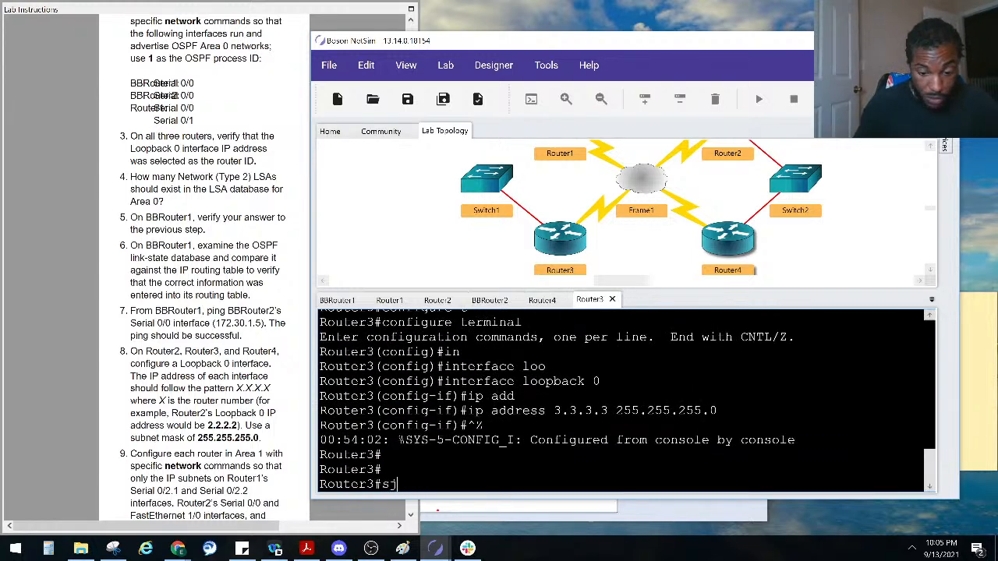
type("ho ip inter brief")
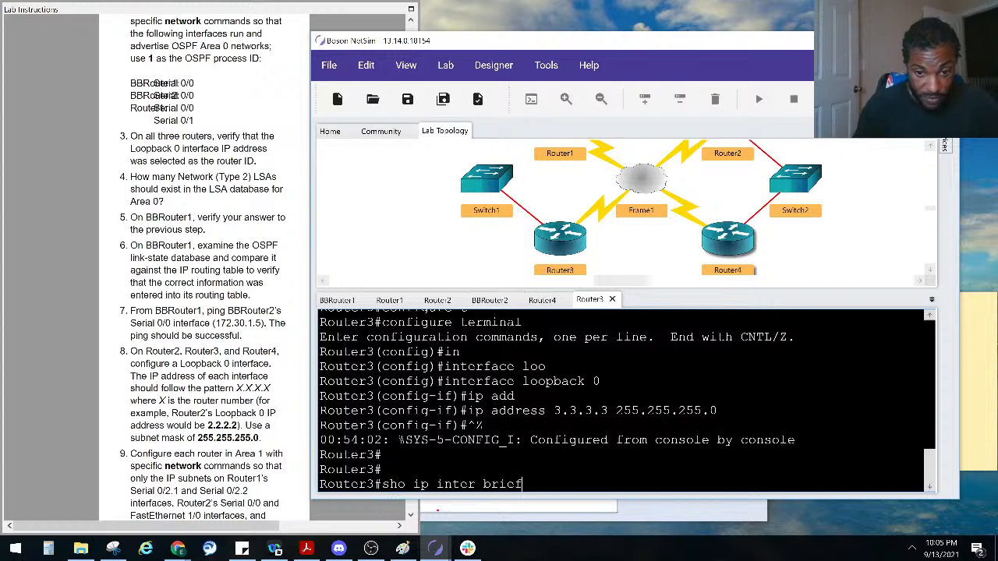
key("Return")
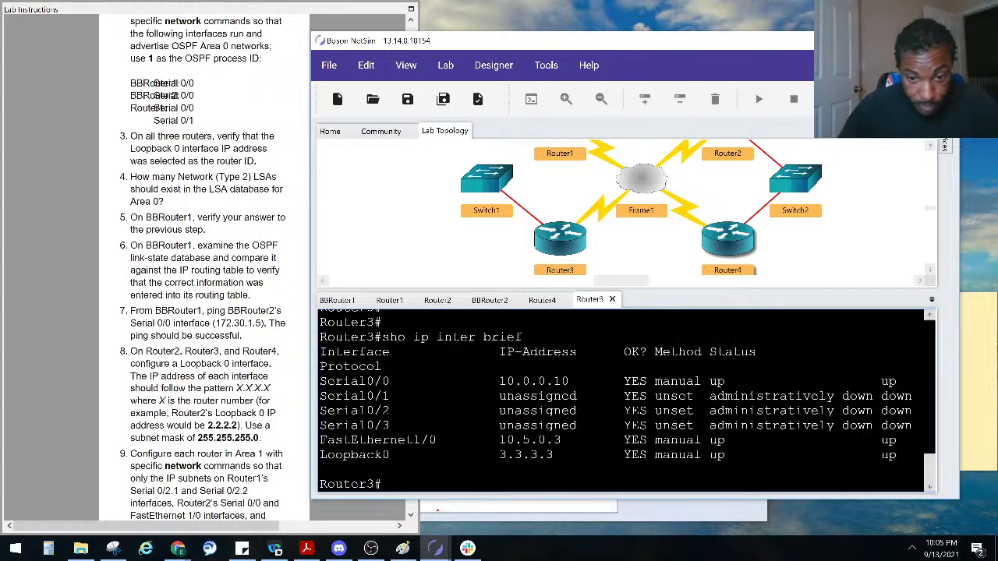
On Router2, leave configuration mode and display the interface summary with sho ip inter brief
left_click(542, 299)
left_click(437, 301)
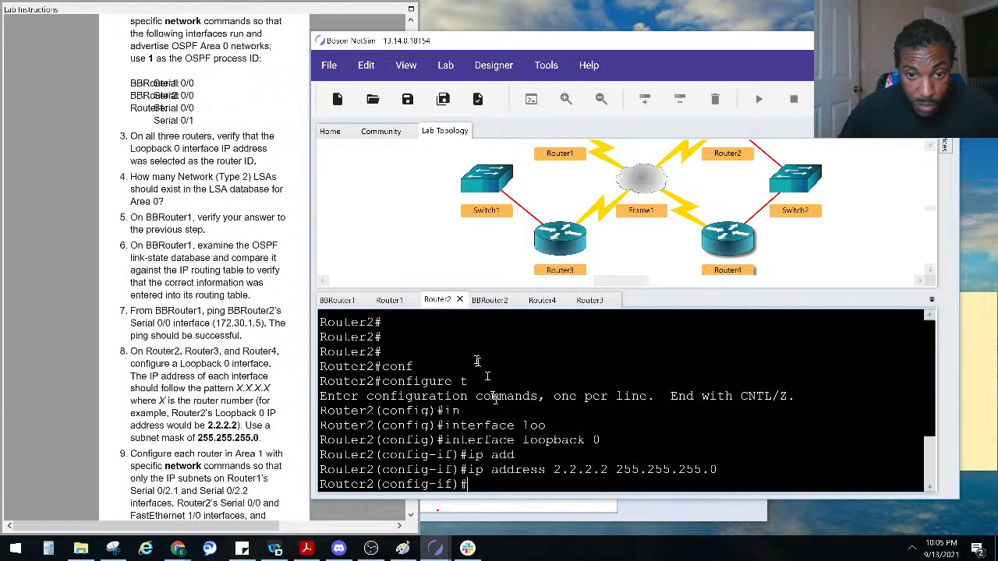
left_click_drag(492, 305, 446, 302)
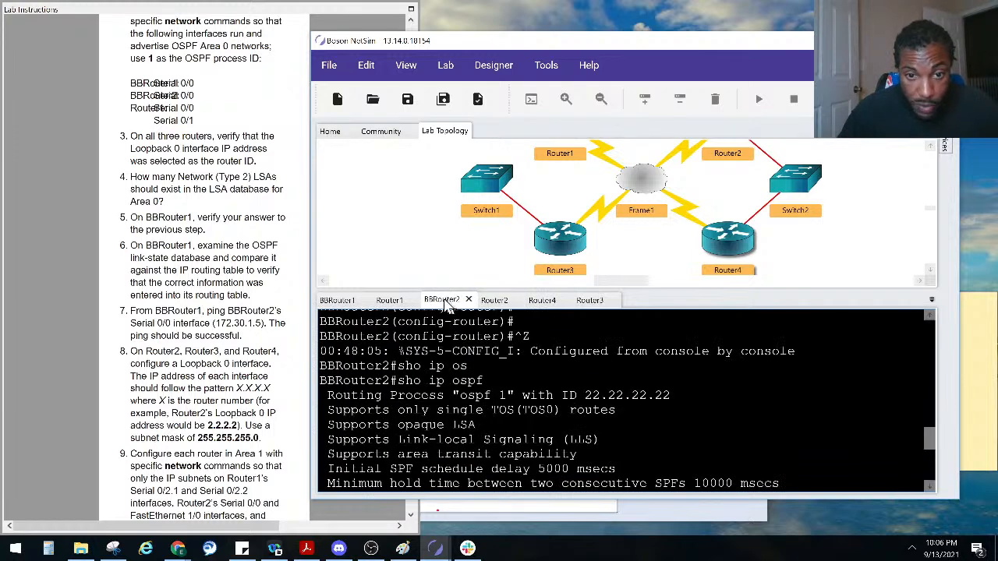
left_click(501, 380)
left_click(499, 304)
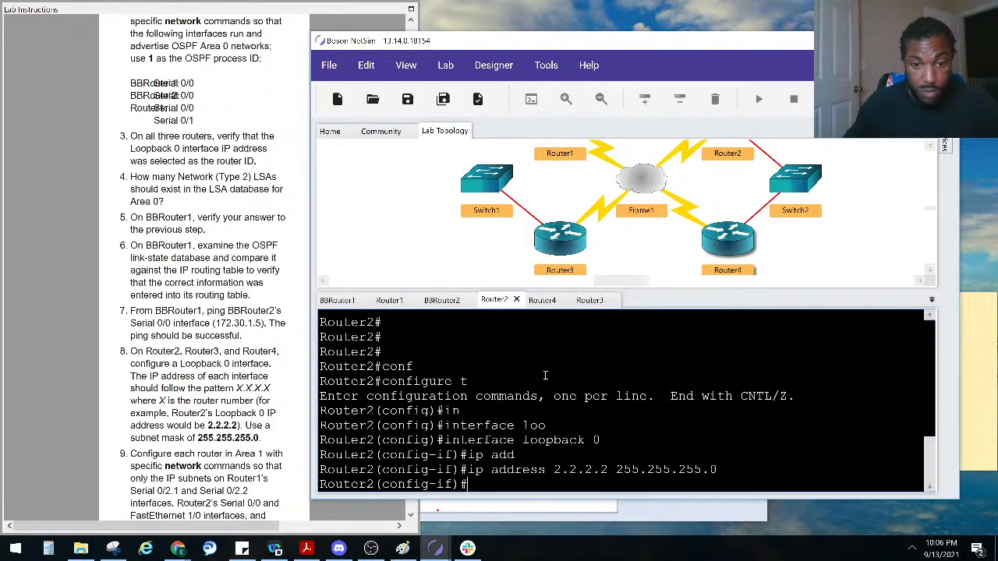
key("ctrl+z")
type("sh")
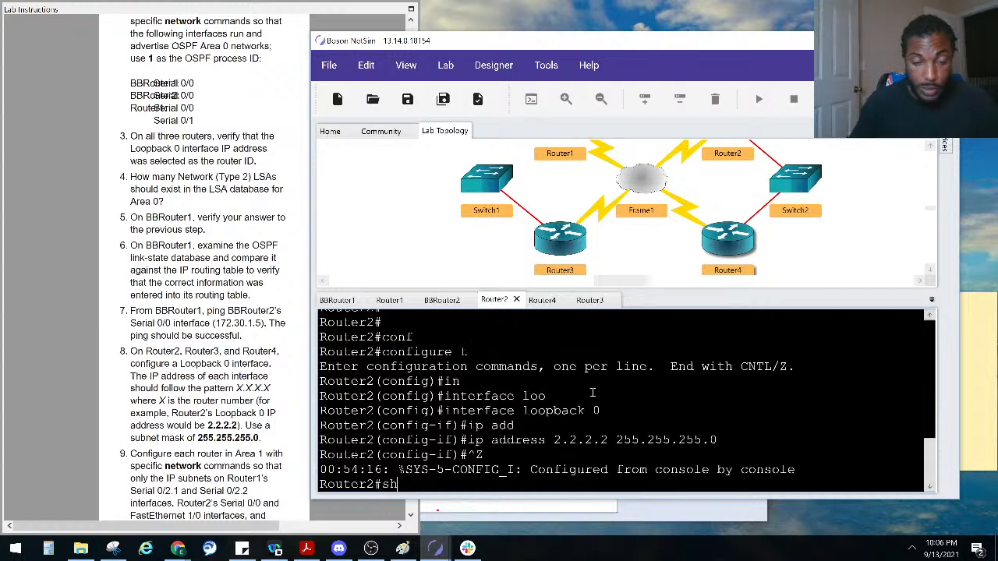
type("o ip inter brief")
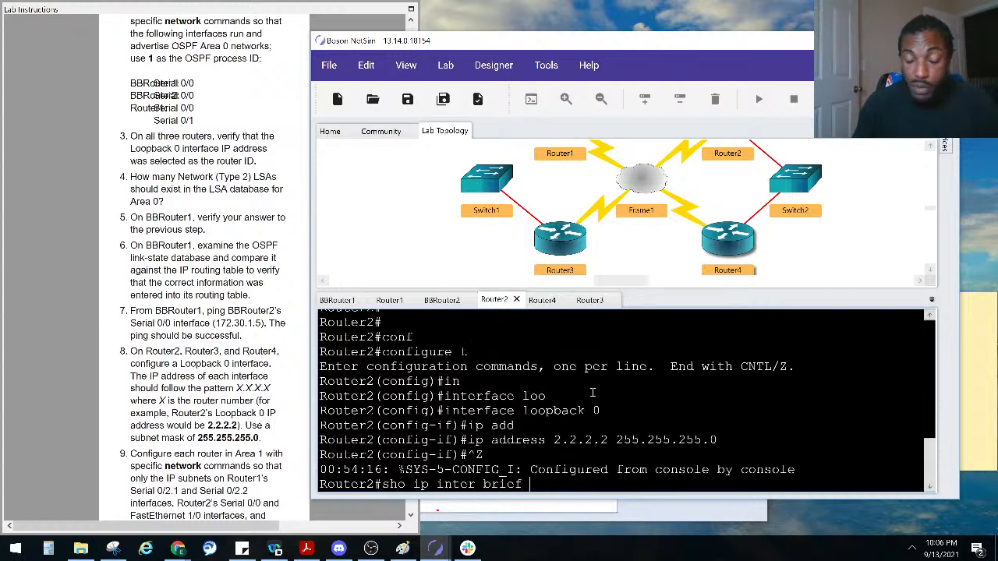
key("Return")
Read step 9 of the lab instructions and highlight R1's three area 1 network entries in the sticky note
left_click(265, 425)
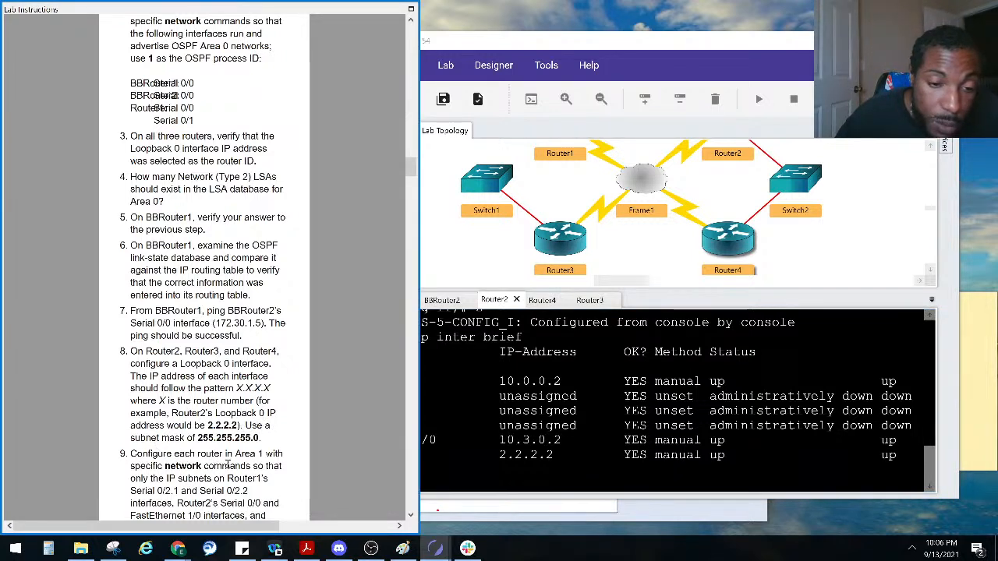
scroll(228, 465, "down", 4)
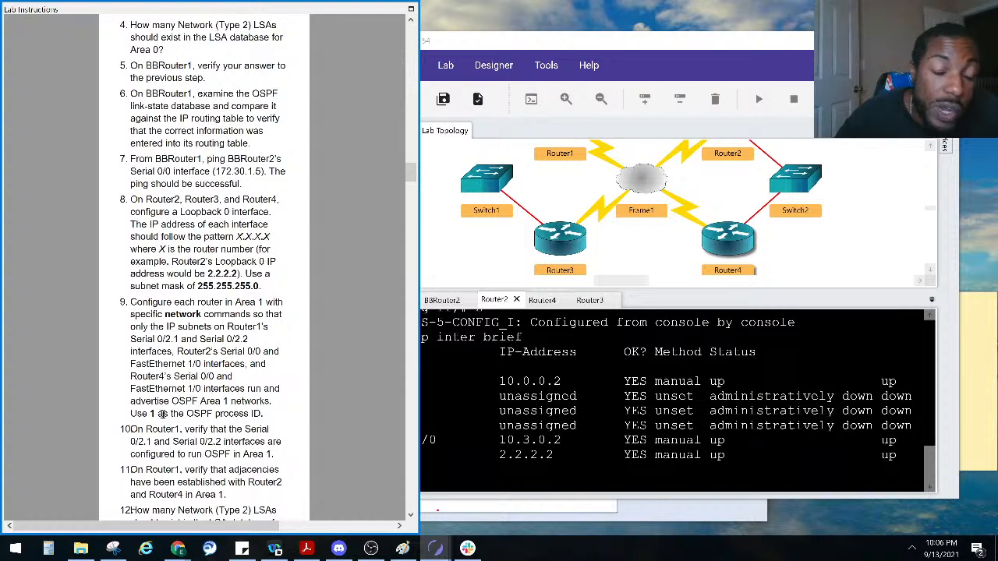
left_click(972, 388)
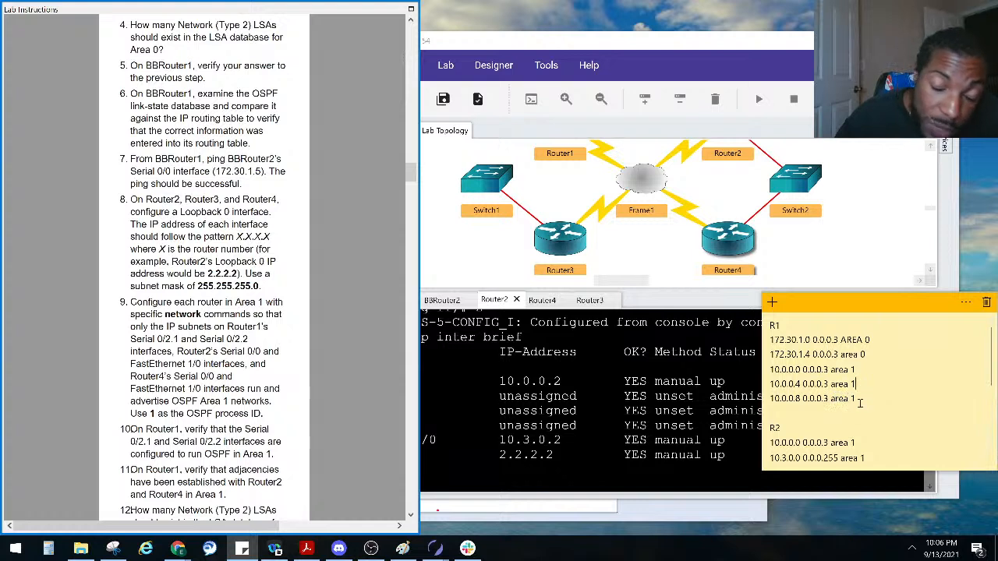
left_click_drag(860, 400, 763, 377)
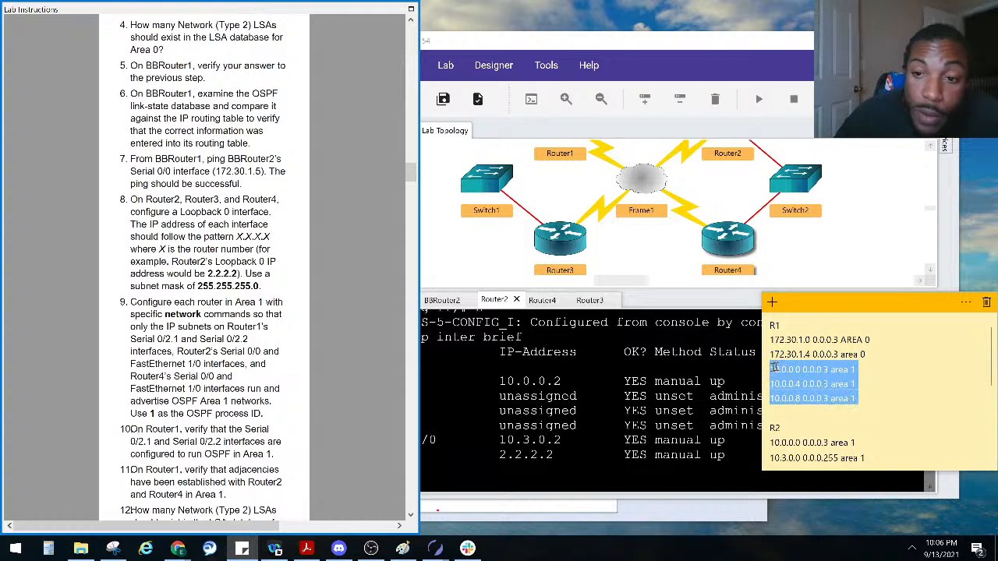
Switch to the Paint topology drawing and undo all the earlier red and black annotations until the diagram is clean
left_click(403, 549)
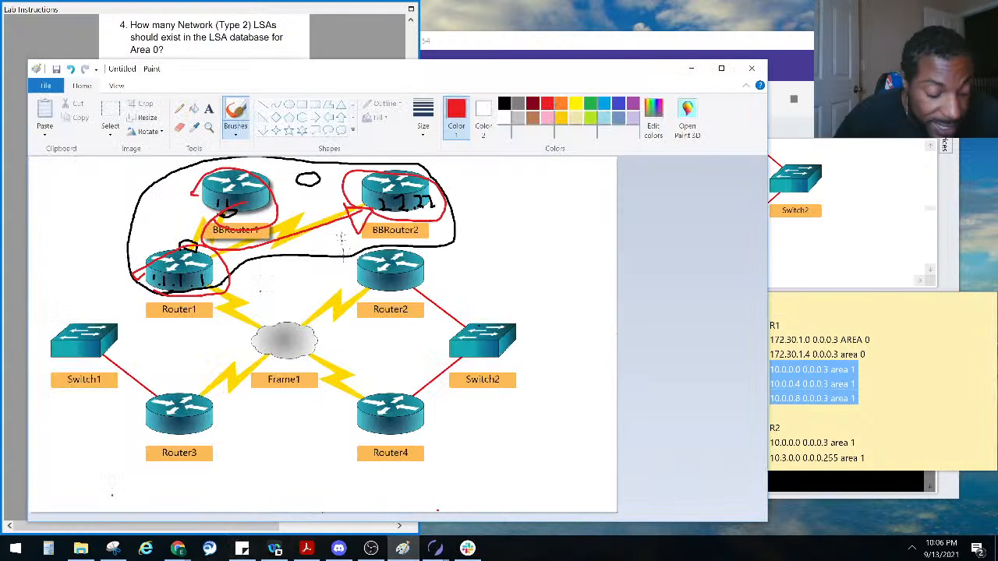
key("ctrl+z")
key("ctrl+z")
key("ctrl+z")
key("ctrl+z")
key("ctrl+z")
key("ctrl+z")
key("ctrl+z")
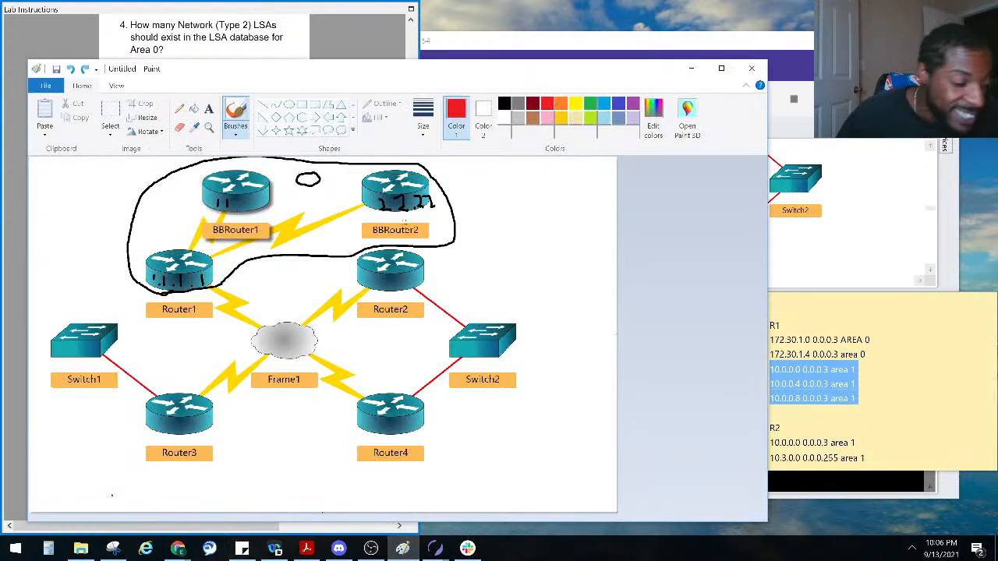
key("ctrl+z")
key("ctrl+z")
key("ctrl+z")
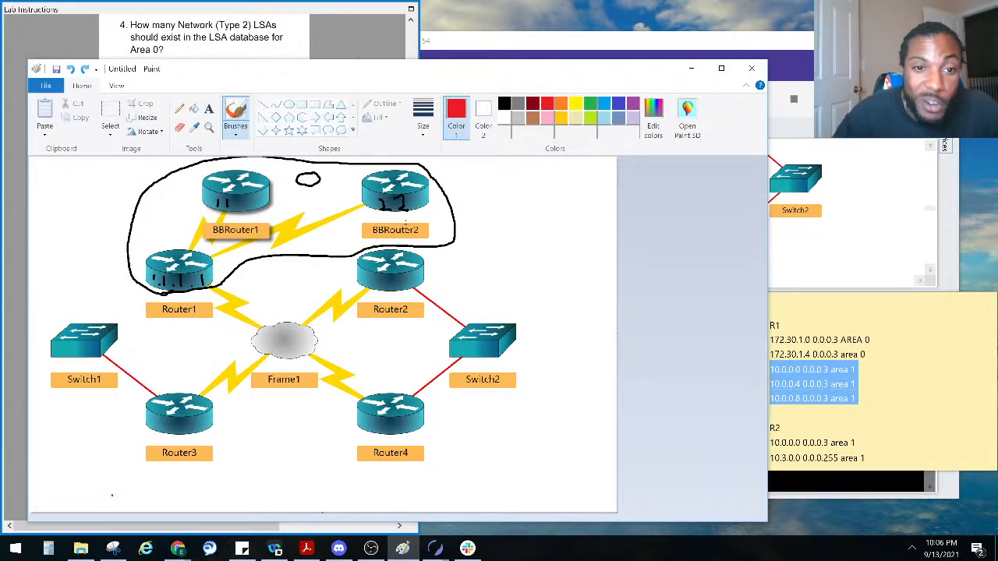
key("ctrl+z")
key("ctrl+z")
key("ctrl+z")
key("ctrl+z")
key("ctrl+z")
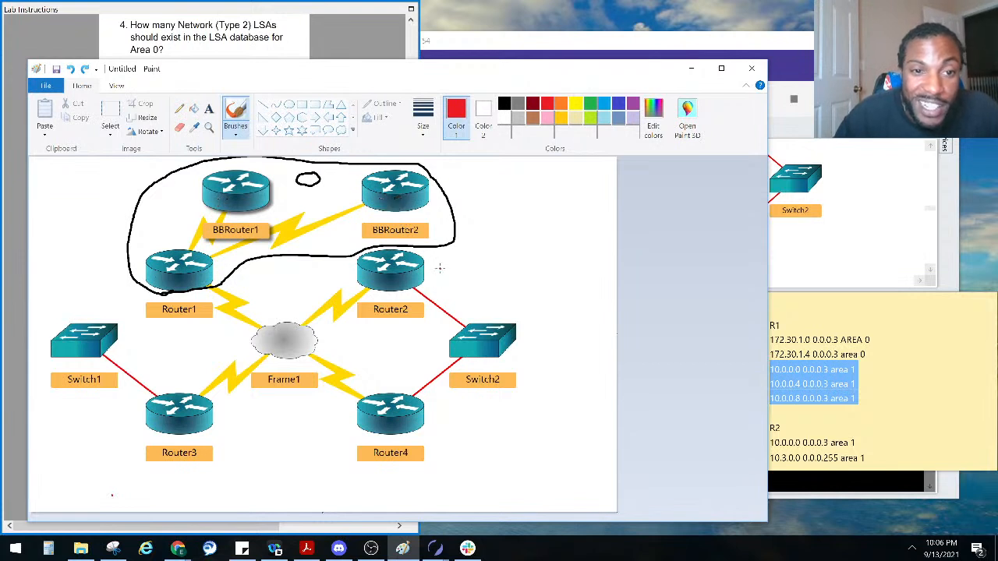
key("ctrl+z")
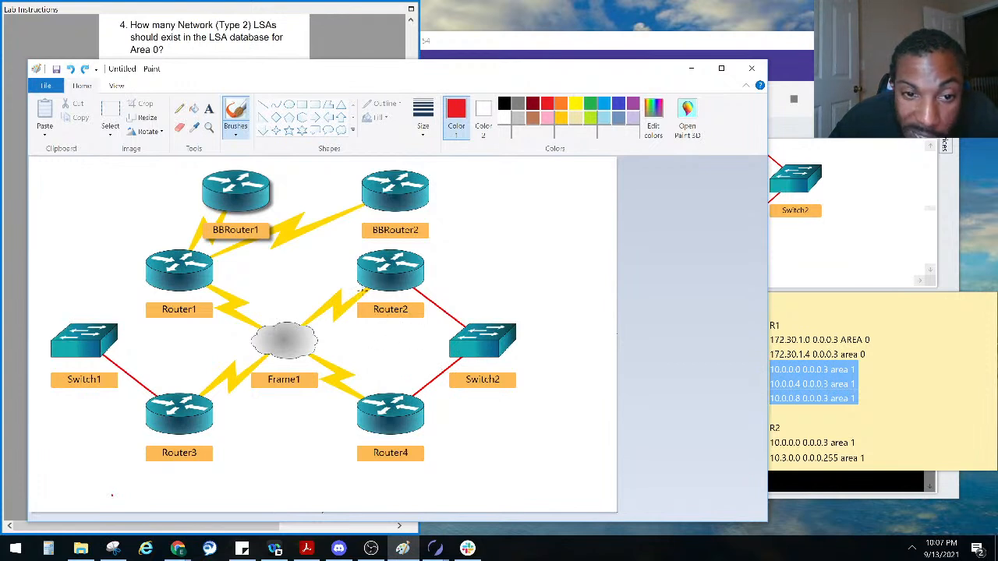
Mark in green Router2's and Router4's link ends and Switch2's link to Router2, and draw two arrows from Router1 toward Frame1
left_click(591, 104)
left_click_drag(362, 290, 416, 285)
left_click_drag(460, 323, 468, 324)
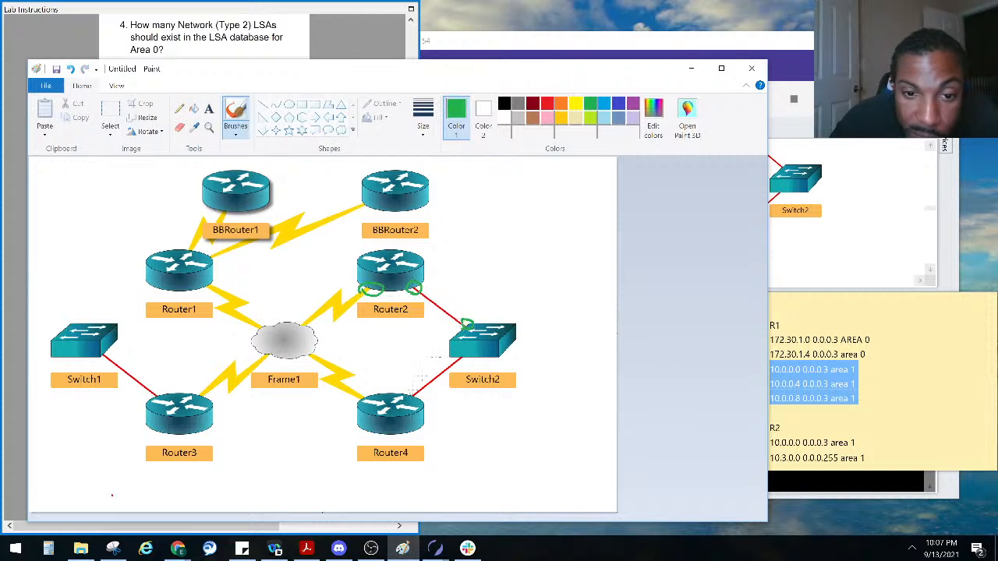
mouse_move(406, 403)
left_mouse_down()
mouse_move(425, 389)
mouse_move(358, 402)
mouse_move(373, 394)
left_mouse_up()
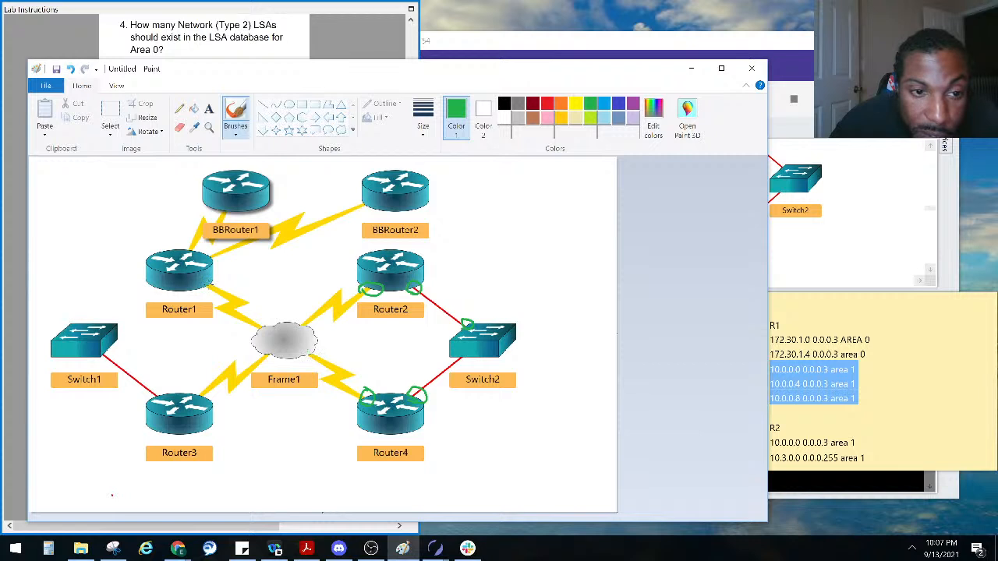
mouse_move(214, 284)
left_mouse_down()
mouse_move(228, 287)
mouse_move(207, 285)
mouse_move(222, 298)
mouse_move(195, 314)
mouse_move(254, 285)
mouse_move(265, 295)
mouse_move(234, 302)
mouse_move(257, 313)
mouse_move(251, 321)
mouse_move(261, 306)
mouse_move(267, 315)
left_mouse_up()
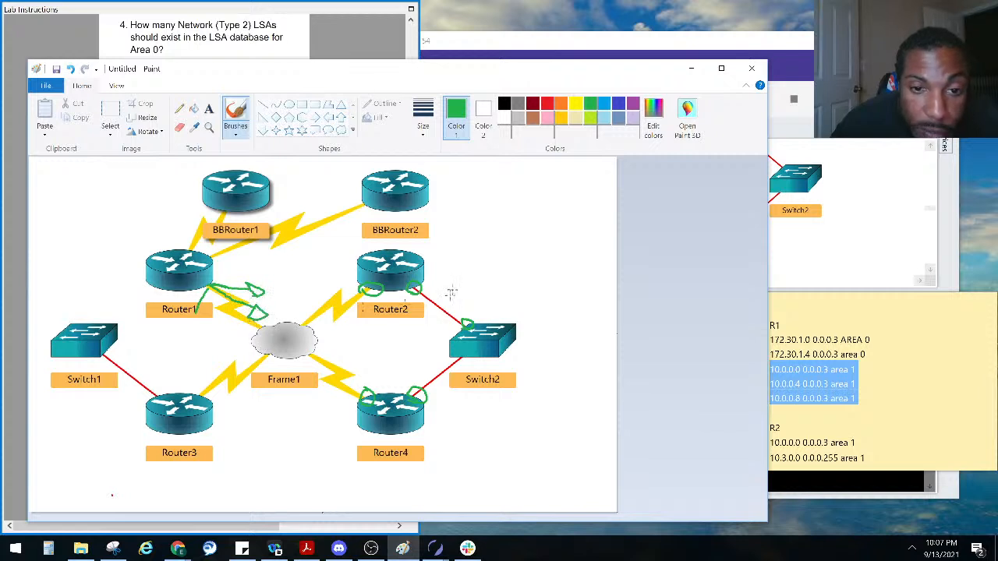
Outline in black the Router2–Switch2–Router4 group and the Router1–Router3 group, circling the link ends at Router3 and below Router1
left_click(504, 103)
mouse_move(455, 287)
left_mouse_down()
mouse_move(407, 257)
mouse_move(341, 298)
mouse_move(360, 389)
mouse_move(407, 425)
mouse_move(489, 334)
mouse_move(446, 279)
left_mouse_up()
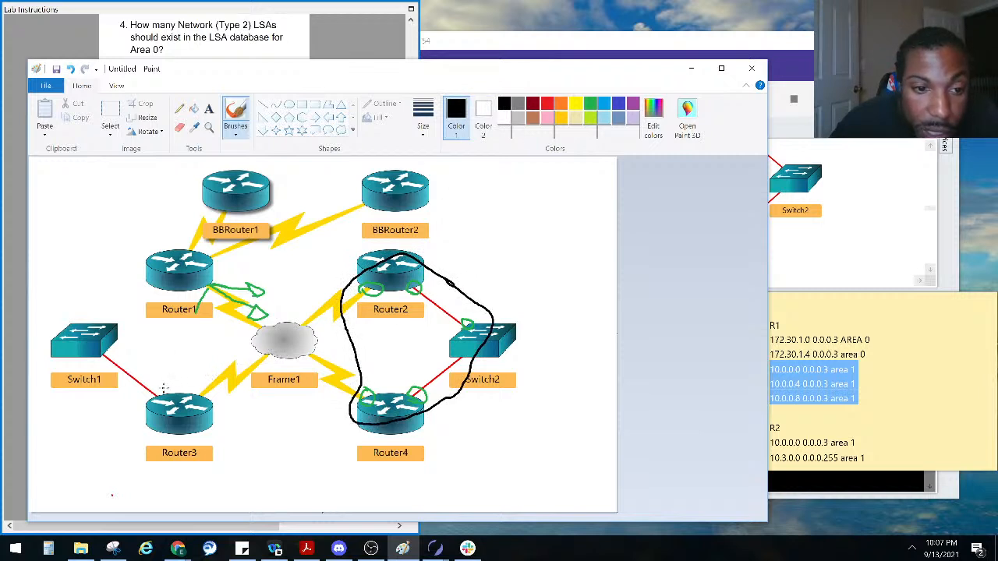
mouse_move(144, 409)
left_mouse_down()
mouse_move(170, 391)
mouse_move(258, 387)
mouse_move(201, 278)
mouse_move(131, 407)
mouse_move(148, 415)
mouse_move(160, 385)
mouse_move(165, 394)
left_mouse_up()
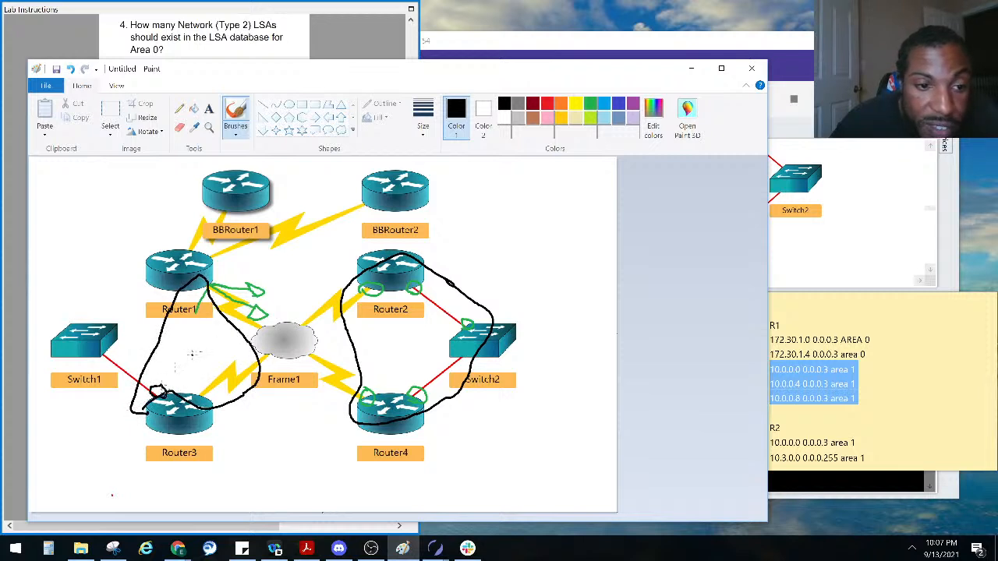
mouse_move(204, 312)
left_mouse_down()
mouse_move(200, 321)
mouse_move(195, 312)
left_mouse_up()
Label the Router1–Router3 group 2, the Router2–Router4 group 1, and the space between BBRouter1 and BBRouter2 0
mouse_move(189, 355)
left_mouse_down()
mouse_move(189, 367)
mouse_move(214, 368)
left_mouse_up()
left_click_drag(388, 334, 389, 351)
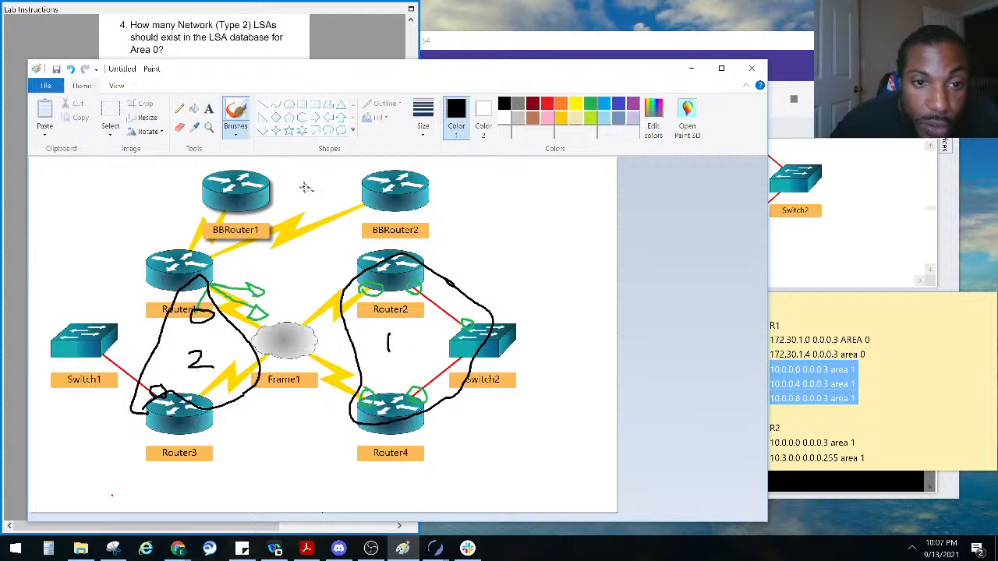
mouse_move(305, 187)
left_mouse_down()
mouse_move(301, 203)
mouse_move(313, 189)
left_mouse_up()
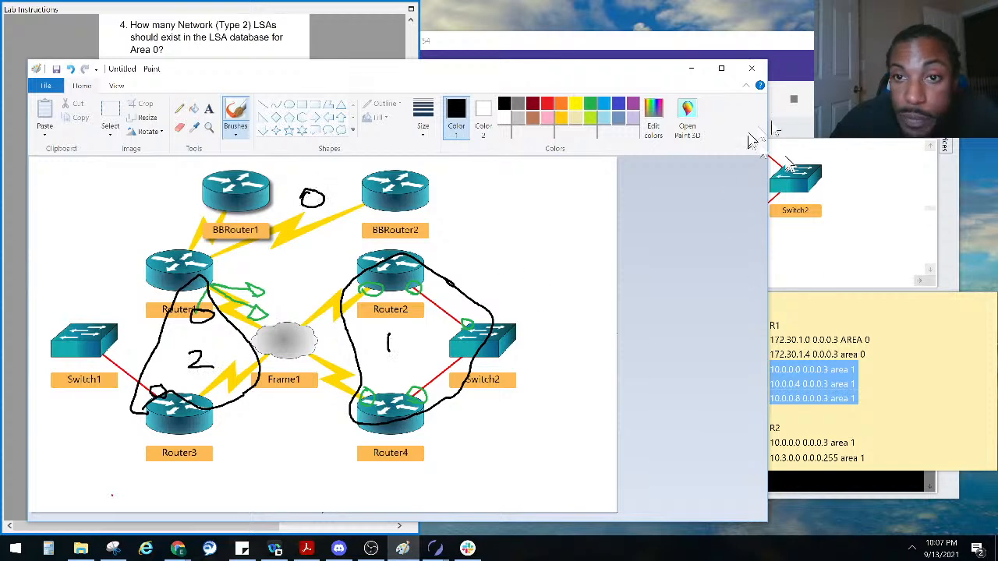
Compare step 9 of the lab instructions with R1's area 1 network entries in the sticky note, highlighting those entries
left_click(834, 306)
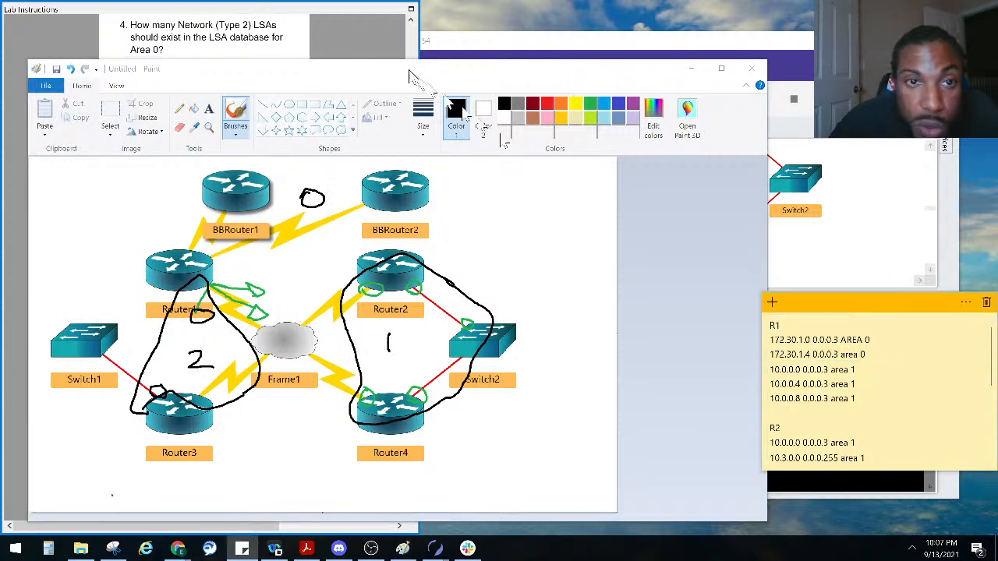
left_click(346, 51)
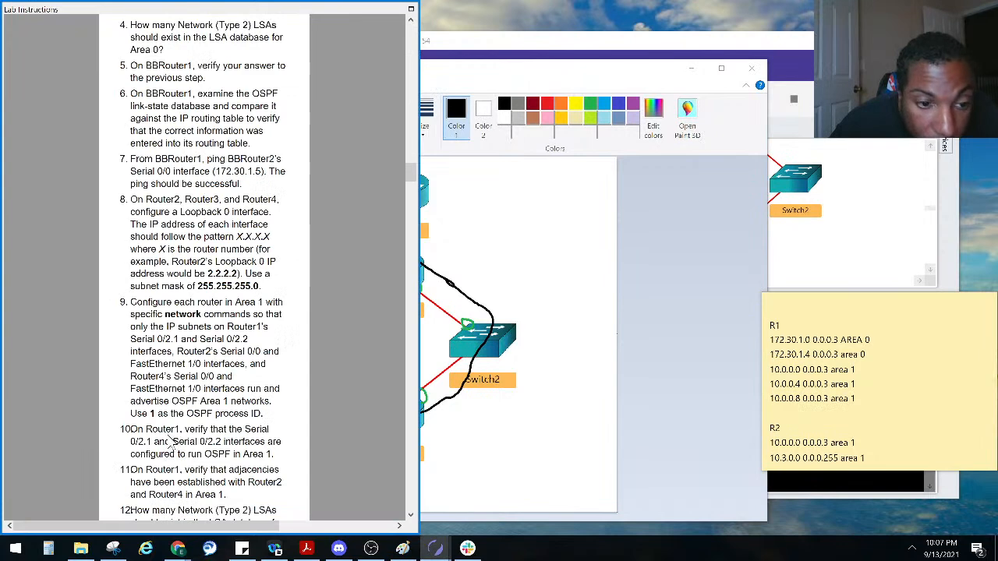
left_click(859, 402)
left_click_drag(859, 403, 758, 371)
left_click(810, 479)
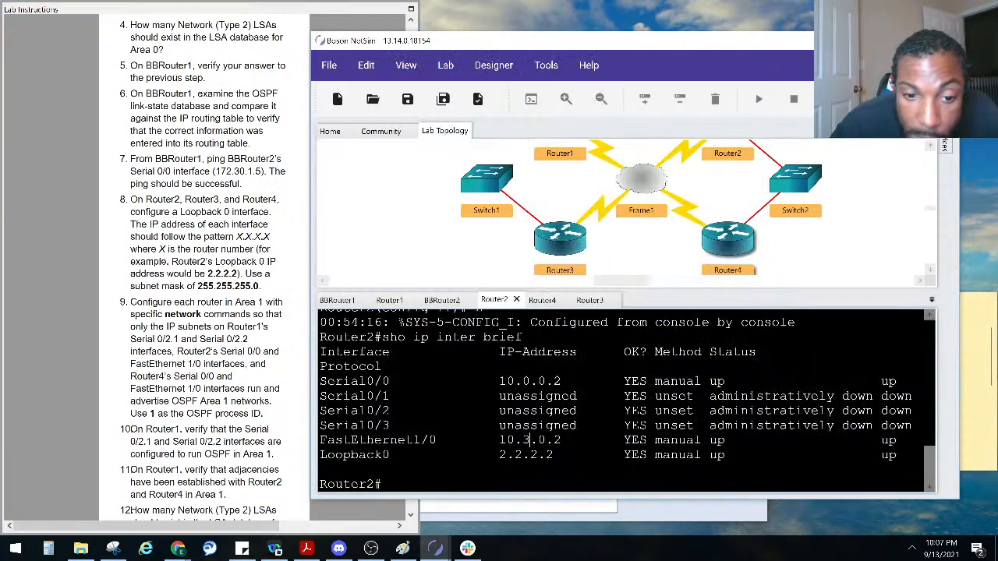
Open Router1's console in Boson NetSim, then recheck R1's sticky-note entries and Router1's connections in the lab topology
left_click(389, 299)
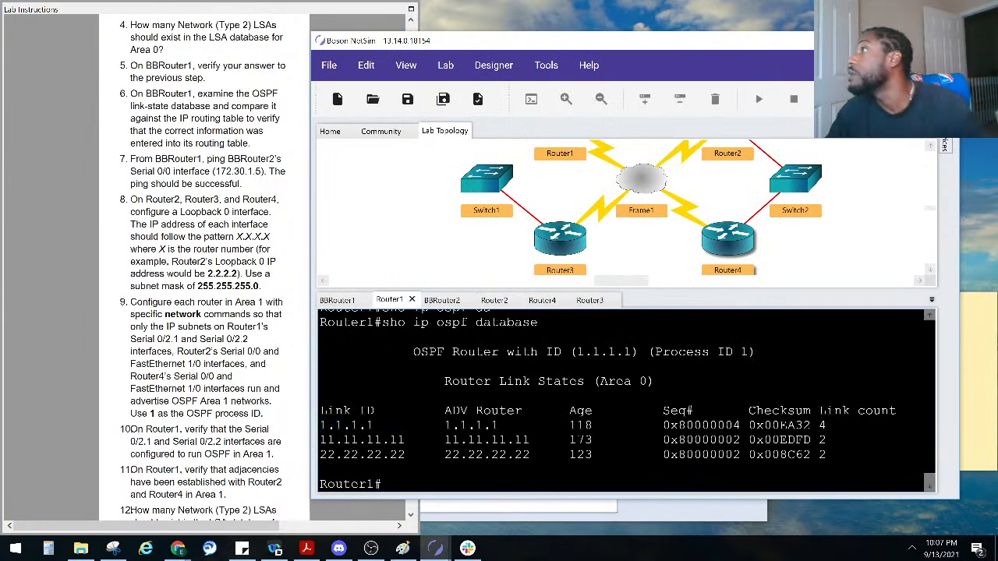
left_click(178, 548)
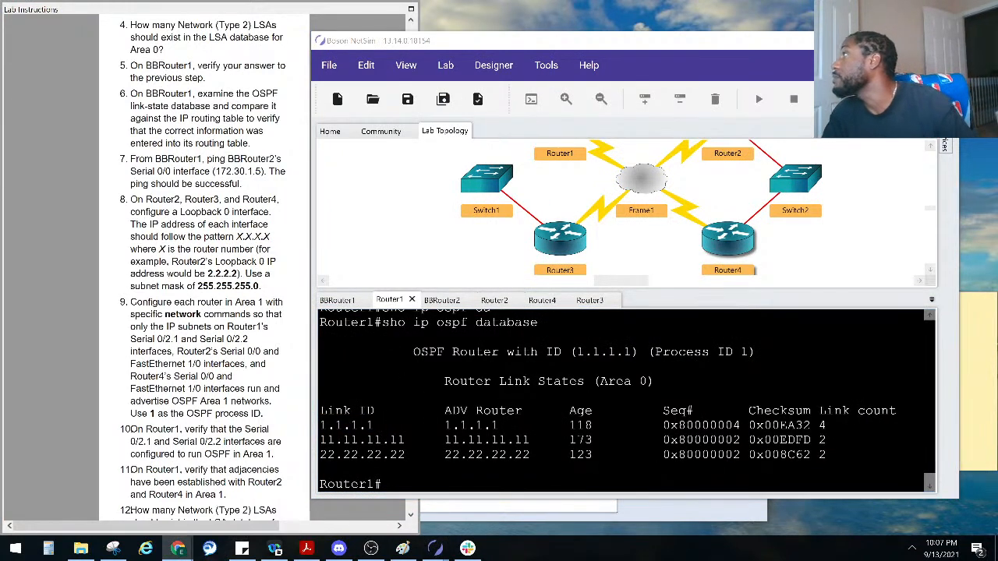
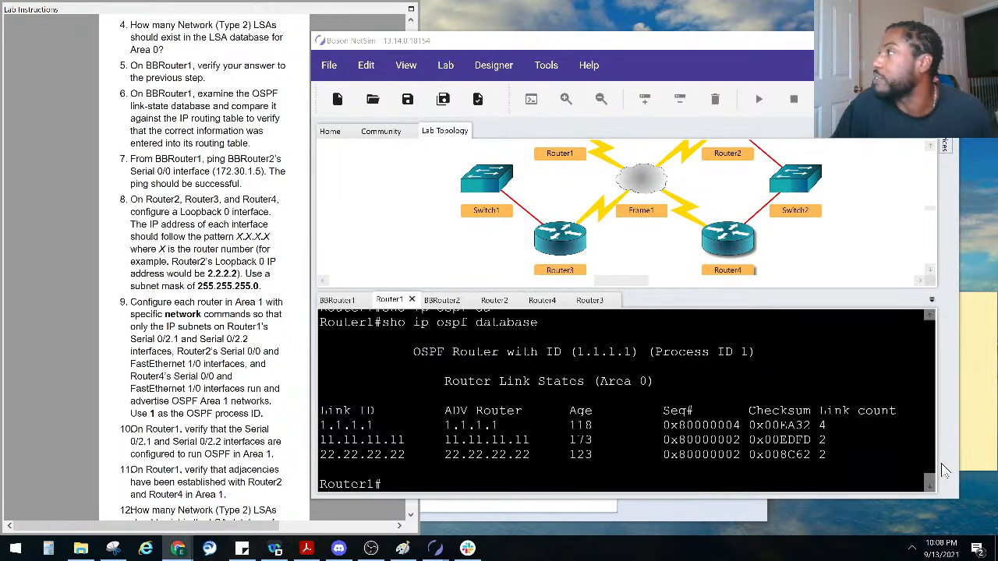
key("alt+Tab")
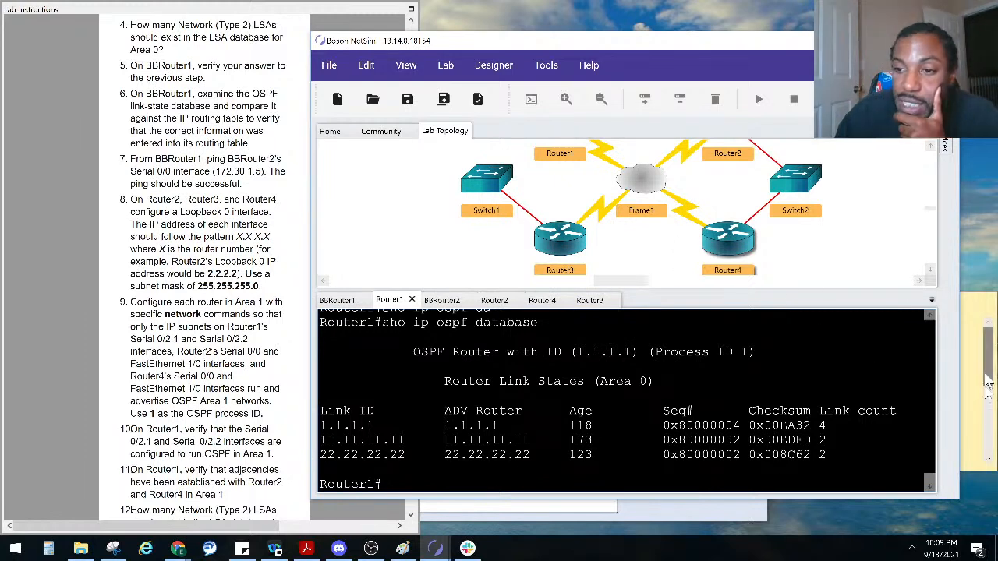
left_click(988, 380)
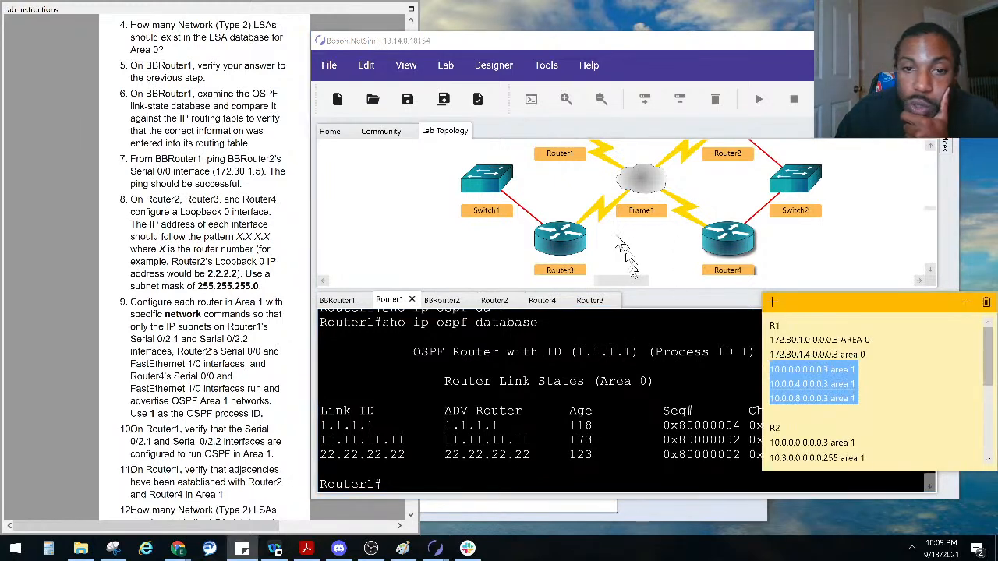
left_click(930, 148)
left_click(930, 147)
left_click(930, 147)
left_click(929, 147)
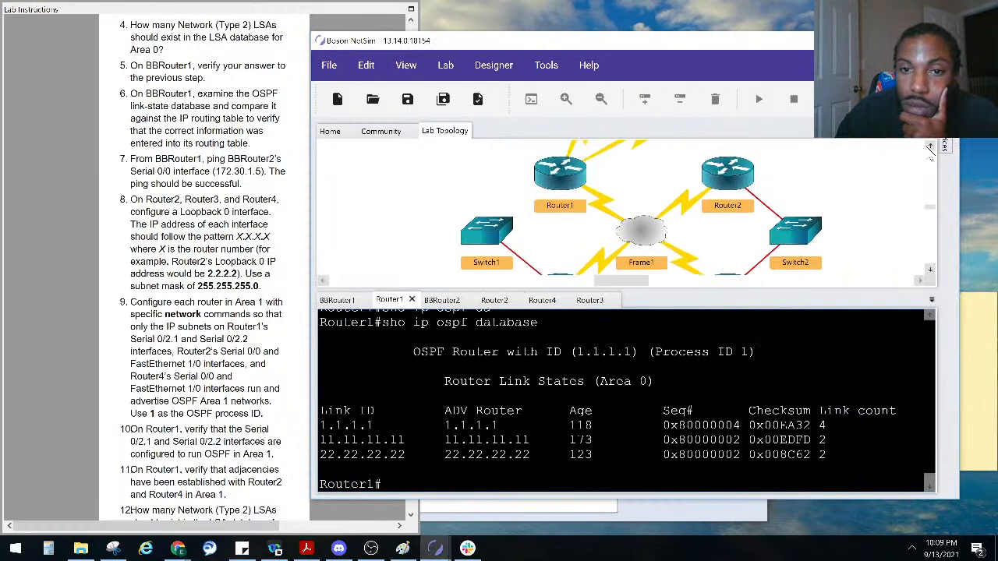
left_click(930, 147)
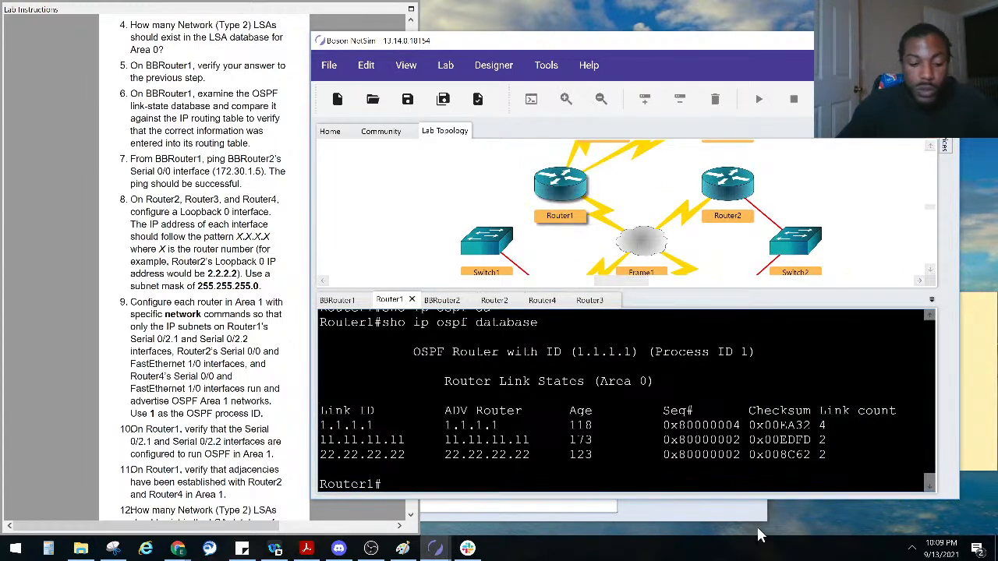
Enter global configuration mode on Router1 with configure terminal
type("conf")
key("Tab")
type("t")
key("Tab")
key("Return")
Enter OSPF router configuration on Router1 with router ospf 1
type("router")
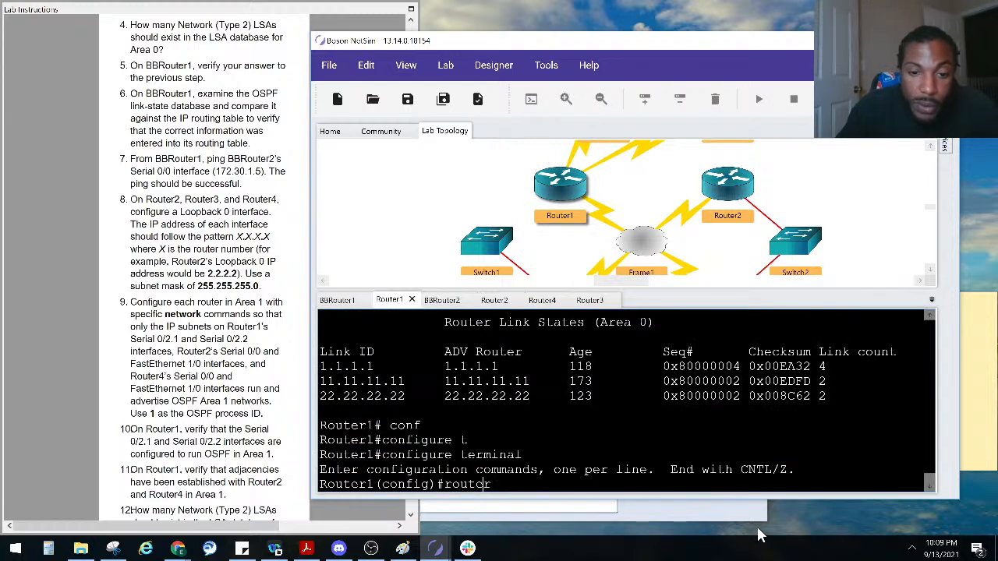
type(" osp")
key("Tab")
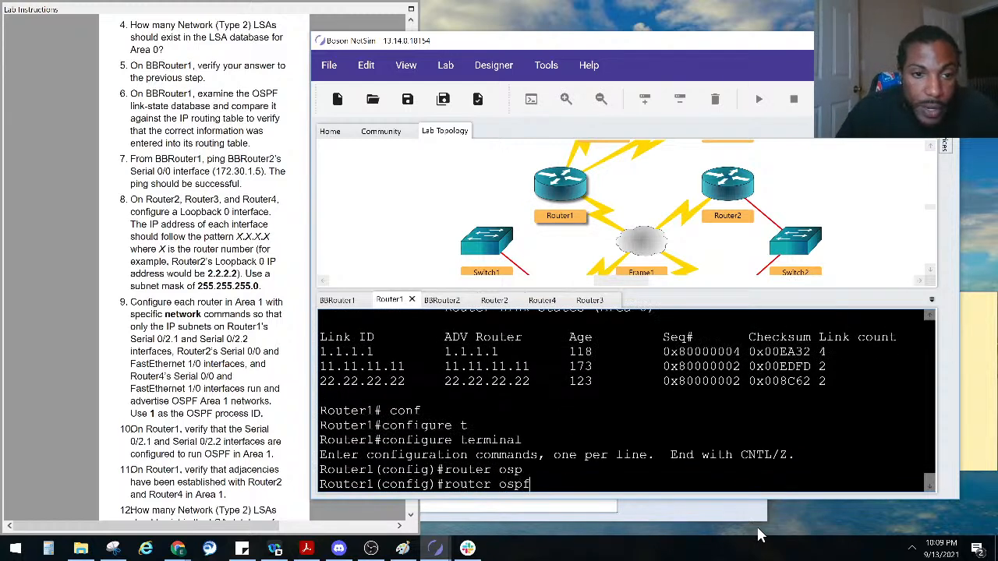
type("1")
key("Return")
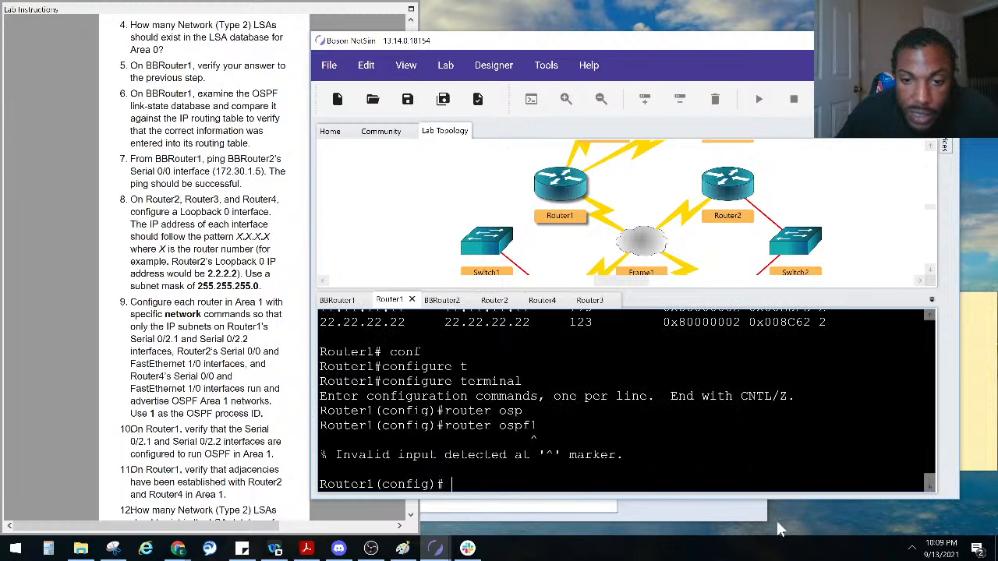
key("Up")
key("BackSpace")
type("1")
key("Return")
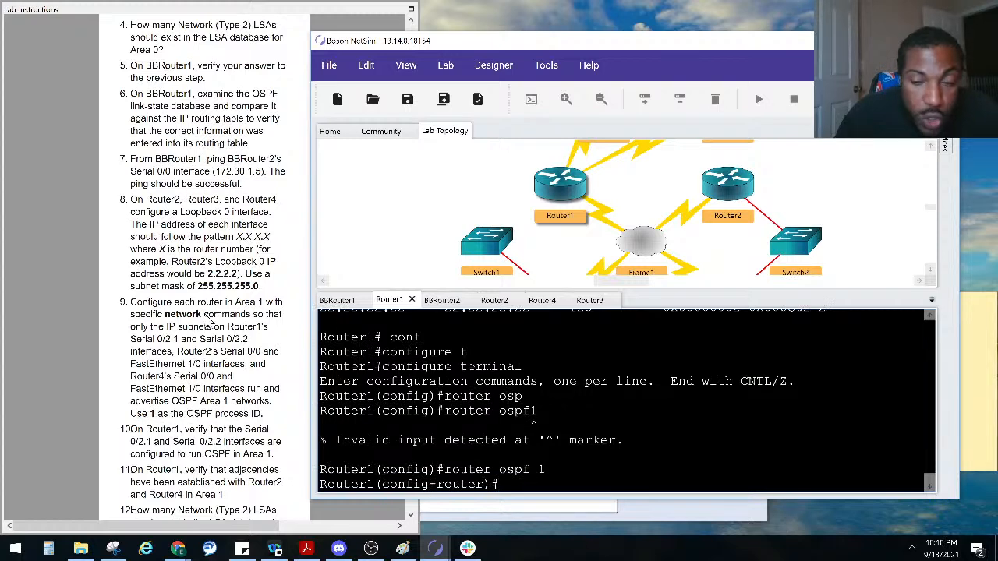
Arrange the Boson NetSim window and the sticky note side by side so Router1's console and the R1 entries are both visible
left_click(992, 371)
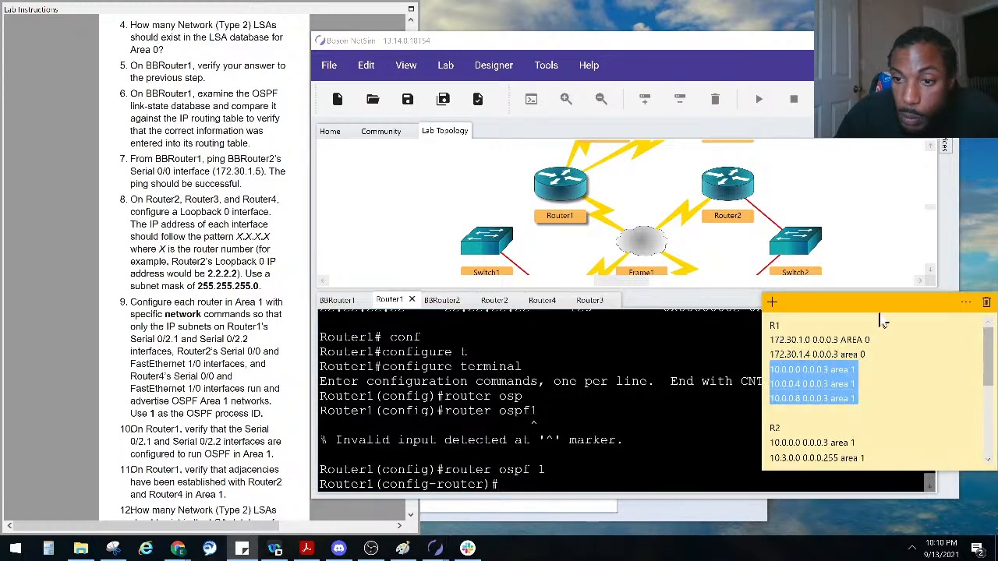
left_click_drag(881, 304, 870, 235)
left_click(695, 430)
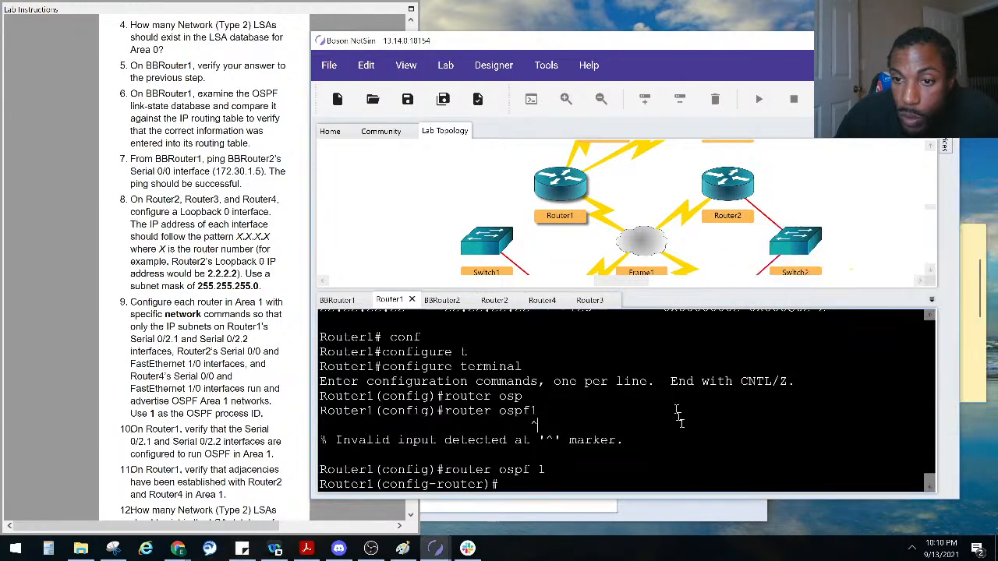
left_click(969, 251)
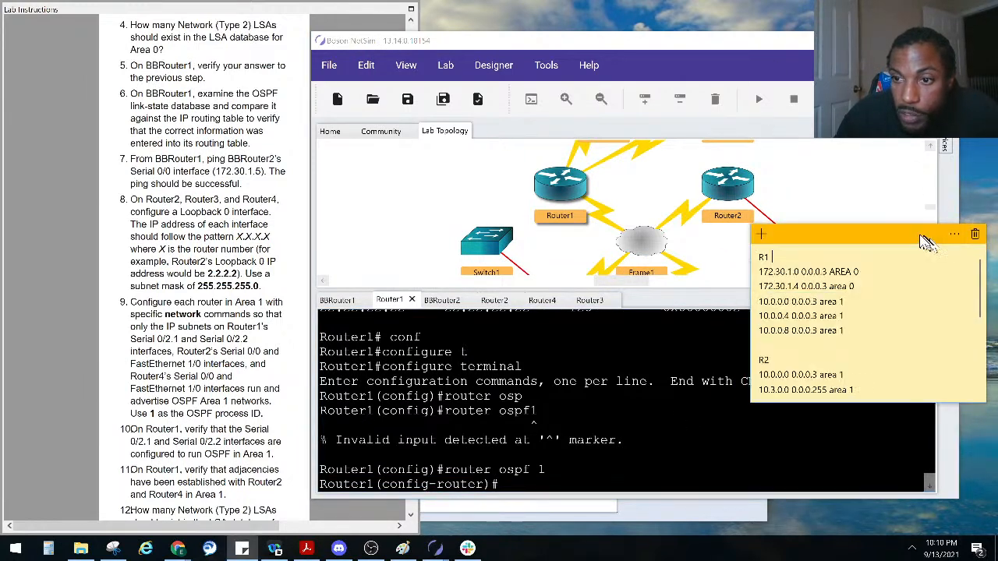
left_click_drag(915, 234, 947, 352)
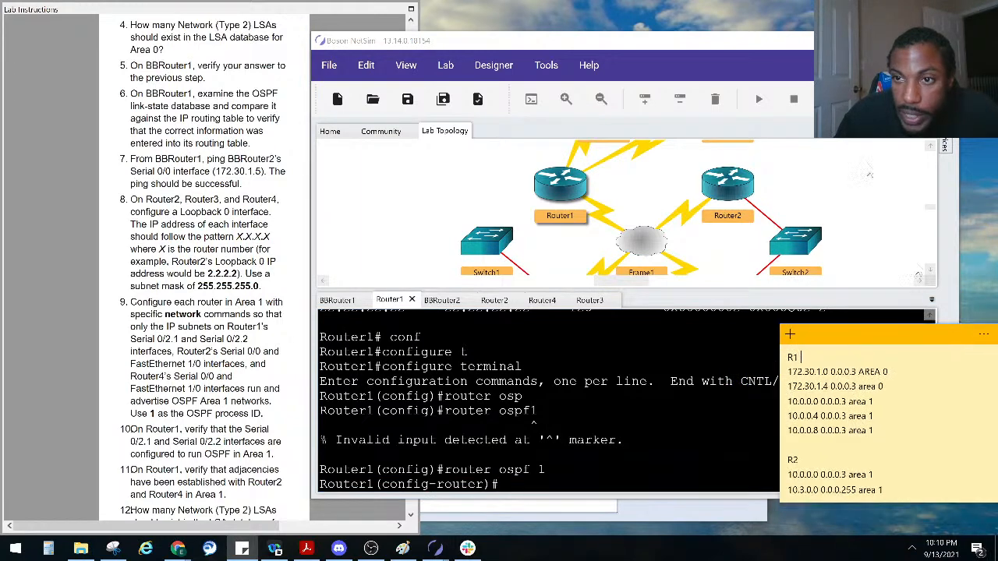
left_click_drag(821, 44, 685, 57)
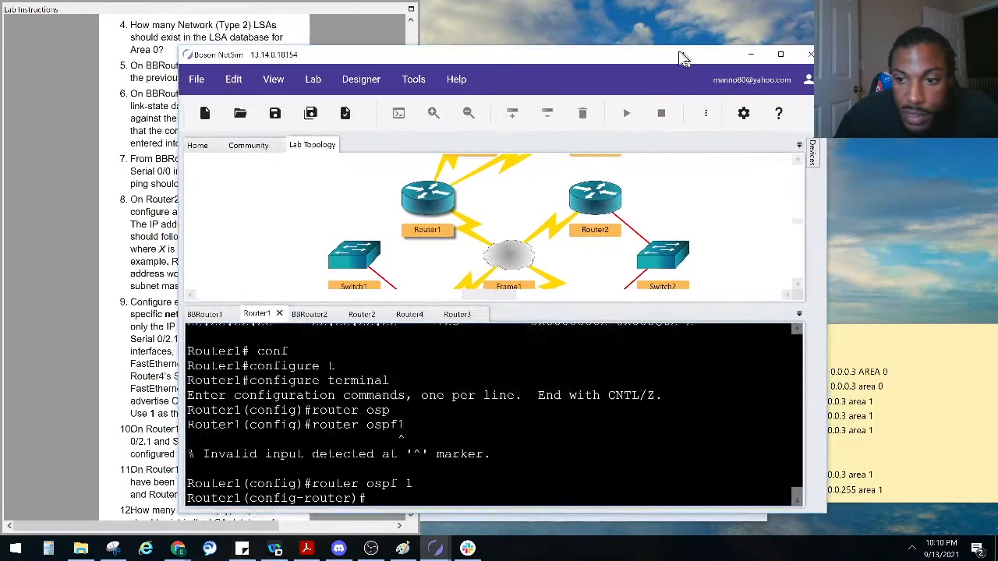
left_click(950, 319)
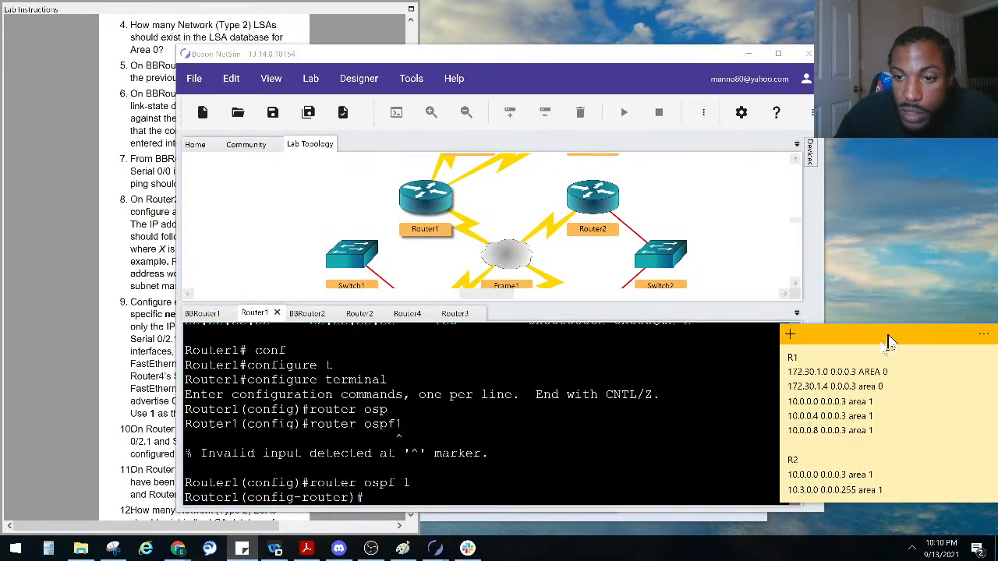
left_click_drag(888, 335, 933, 334)
left_click(461, 379)
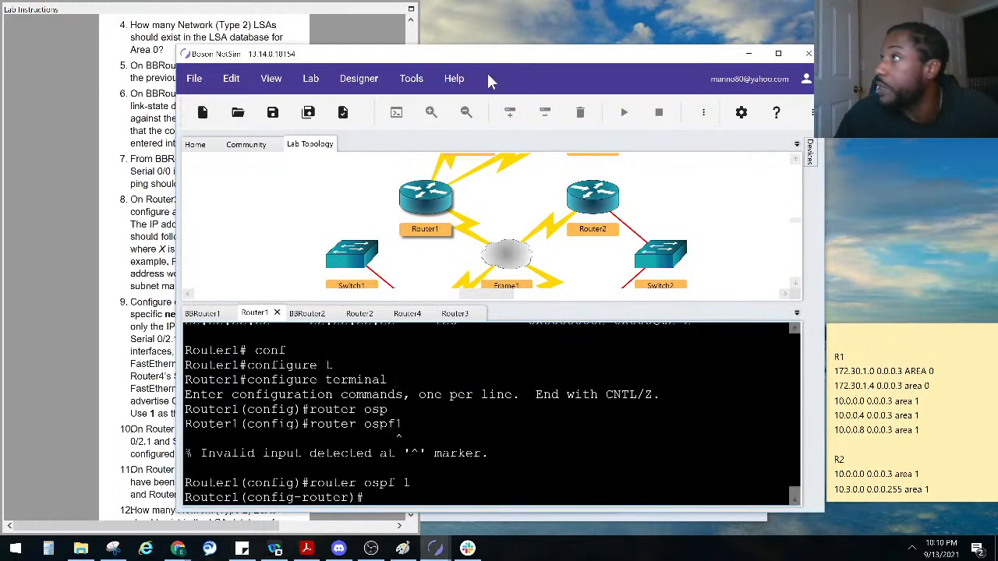
key("alt+Tab")
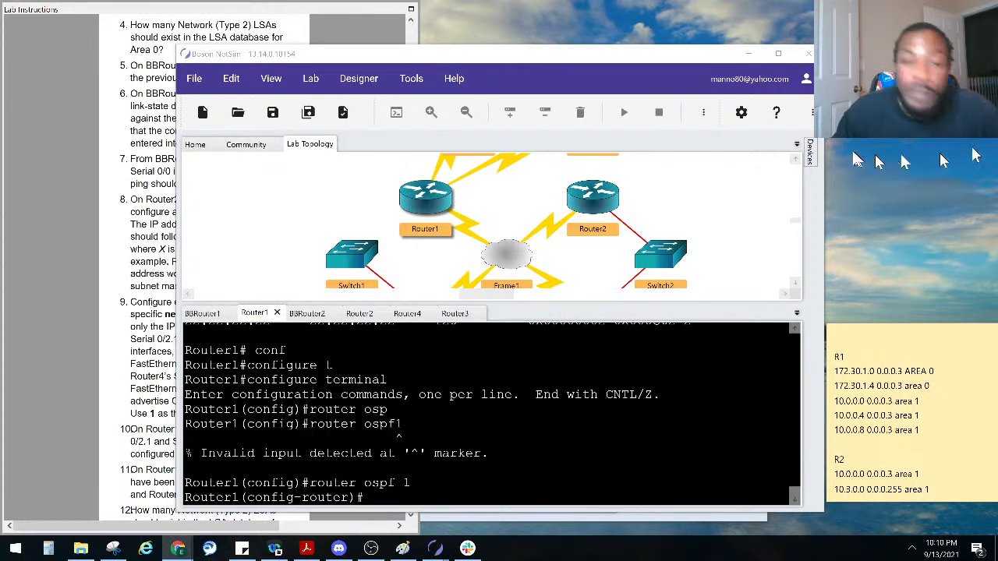
Advertise Router1's first area 1 subnet in OSPF with network 10.0.0.0 0.0.0.3 area 1
left_click(760, 421)
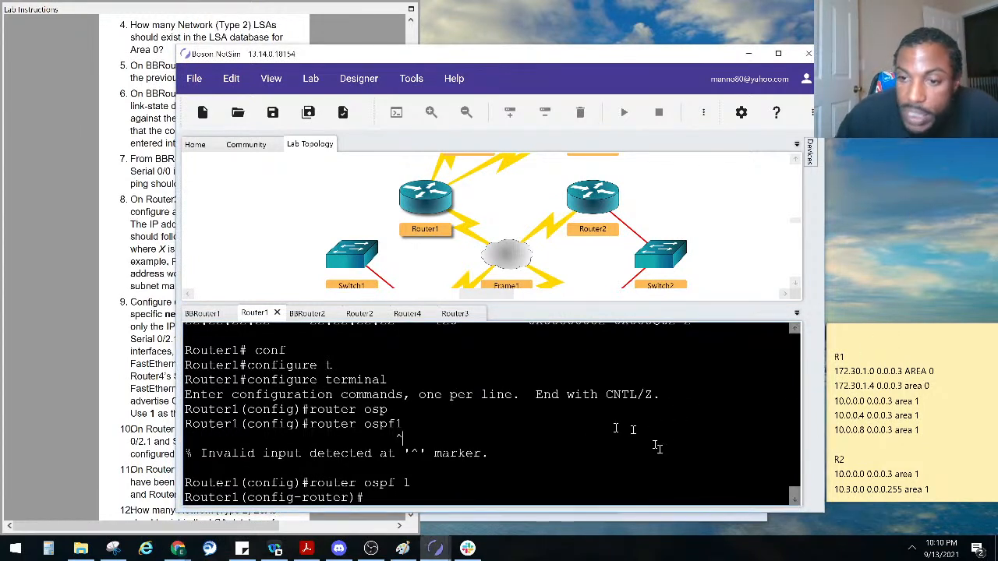
type("net")
key("Tab")
type("10.")
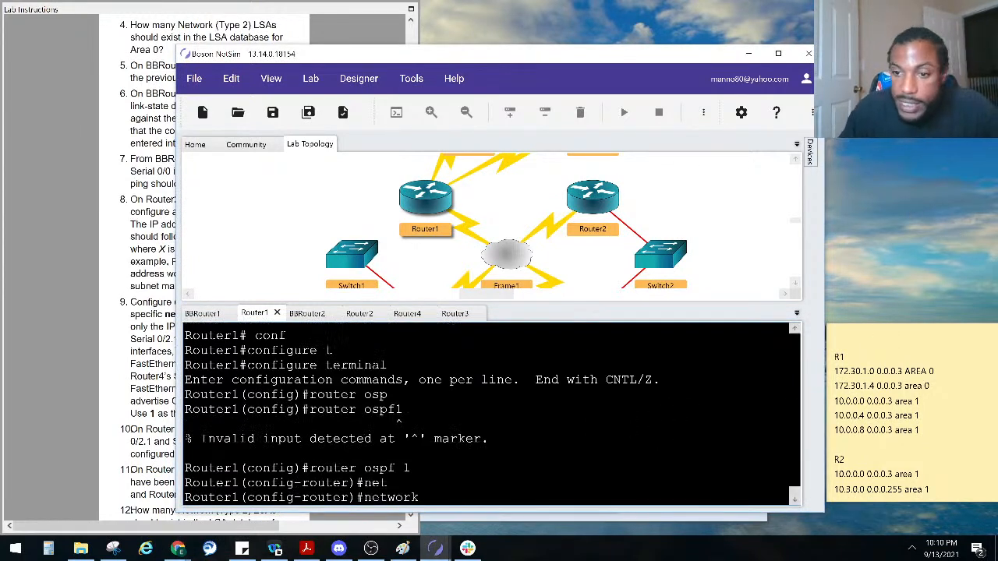
type("0.0.0")
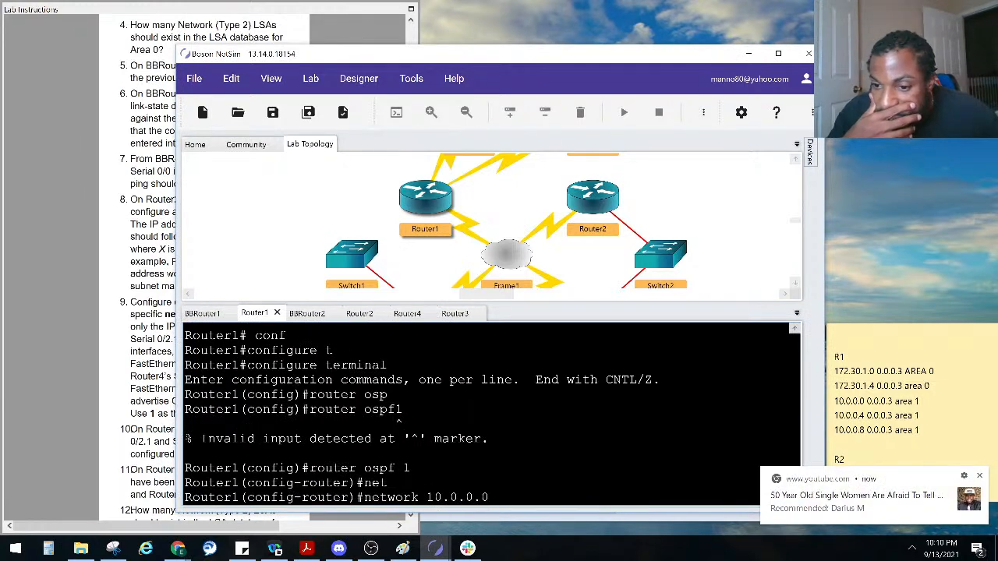
left_click(980, 477)
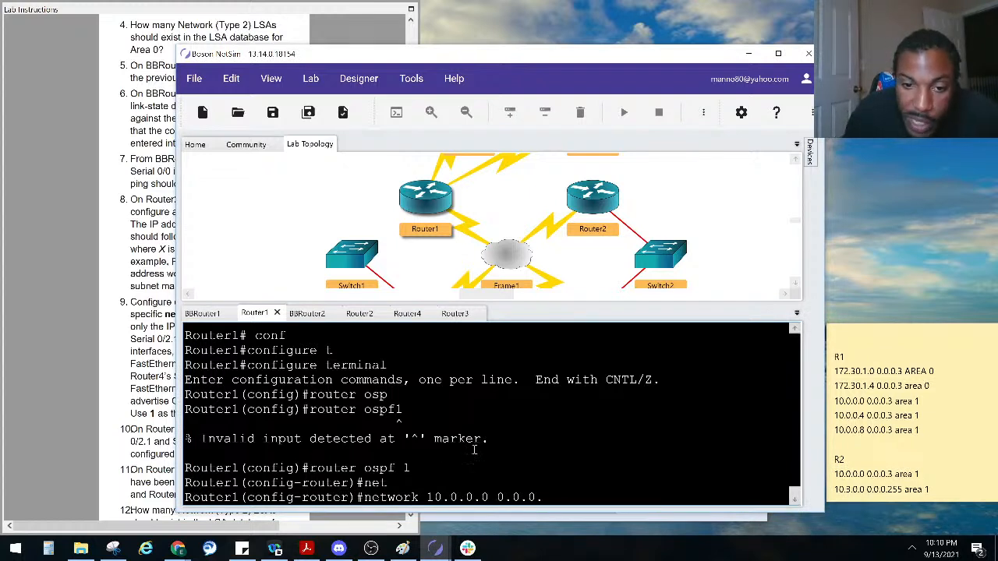
type("area")
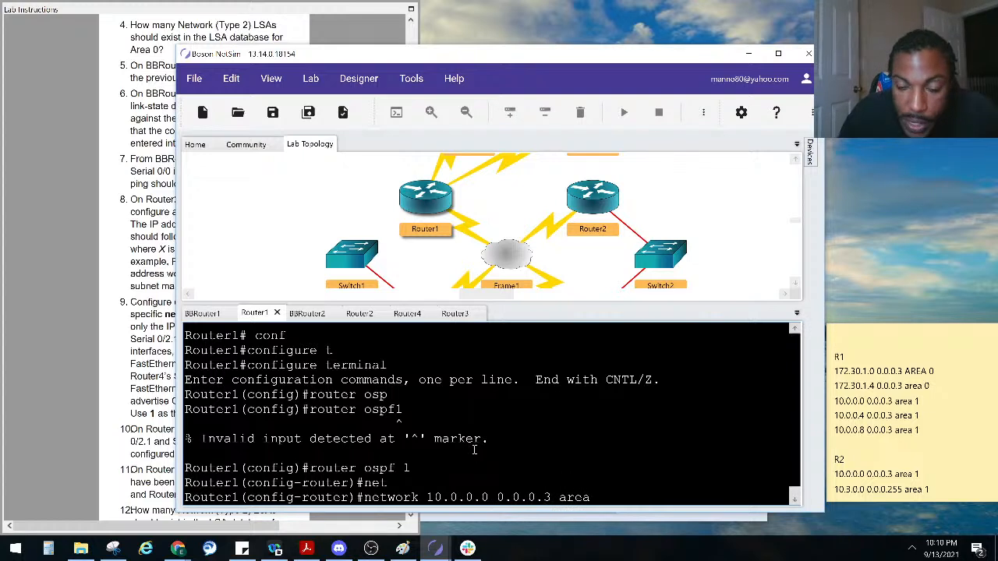
type(" 1")
key("Return")
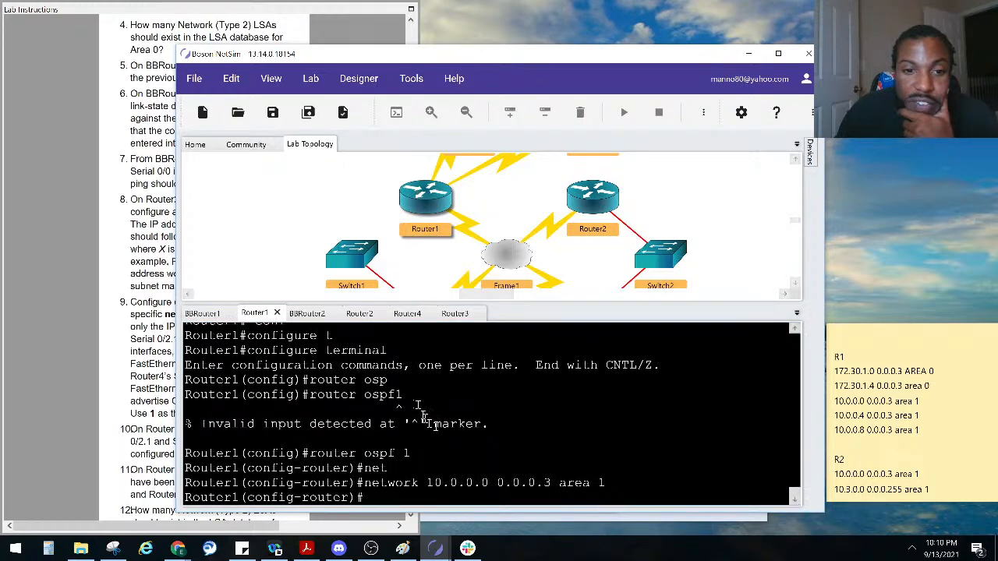
Check Router1's subinterface addresses in the earlier interface brief output, and change R1's 10.0.0.8 0.0.0.3 sticky-note entry to area 2
scroll(425, 417, "up", 3)
scroll(433, 418, "up", 10)
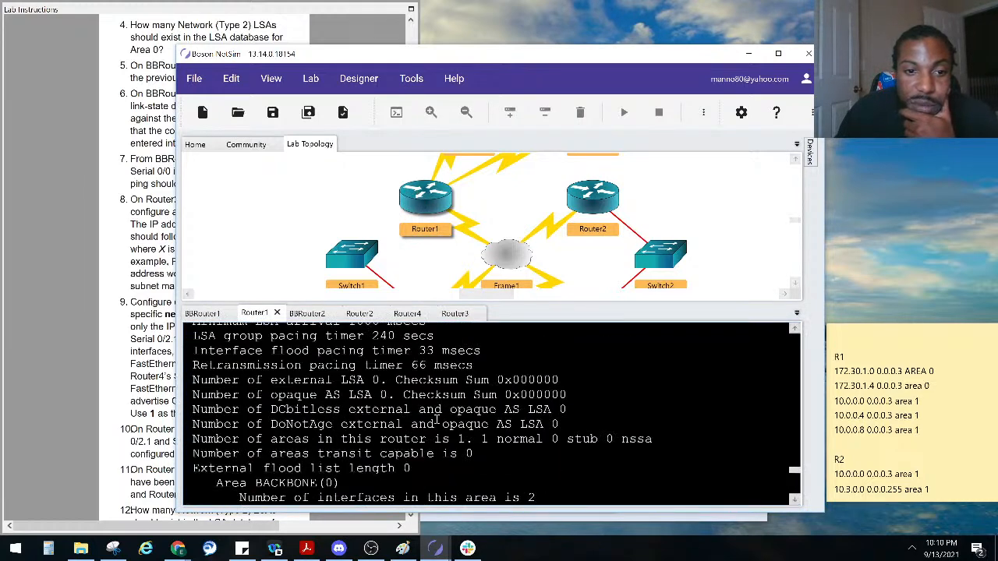
scroll(428, 411, "up", 12)
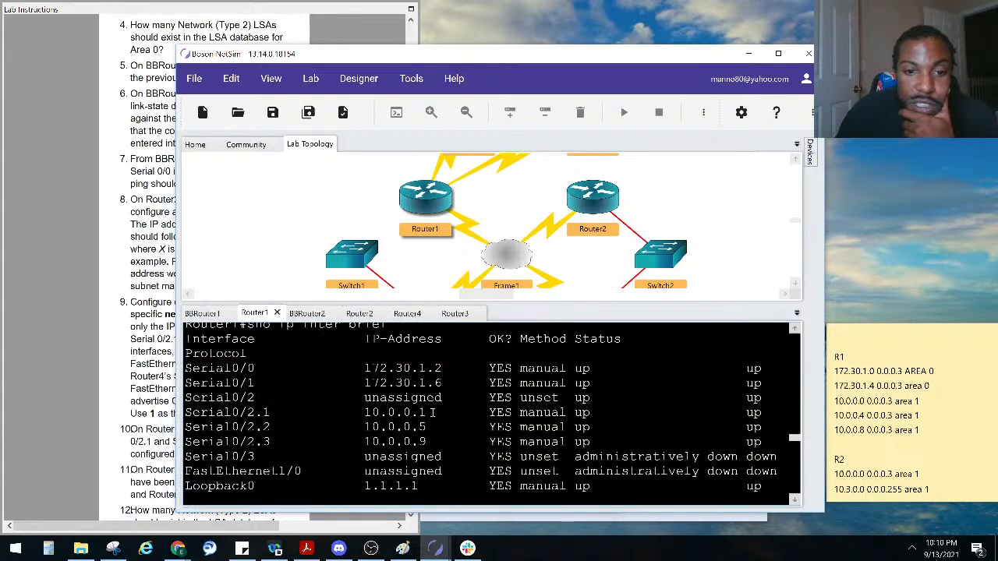
left_click_drag(434, 413, 353, 415)
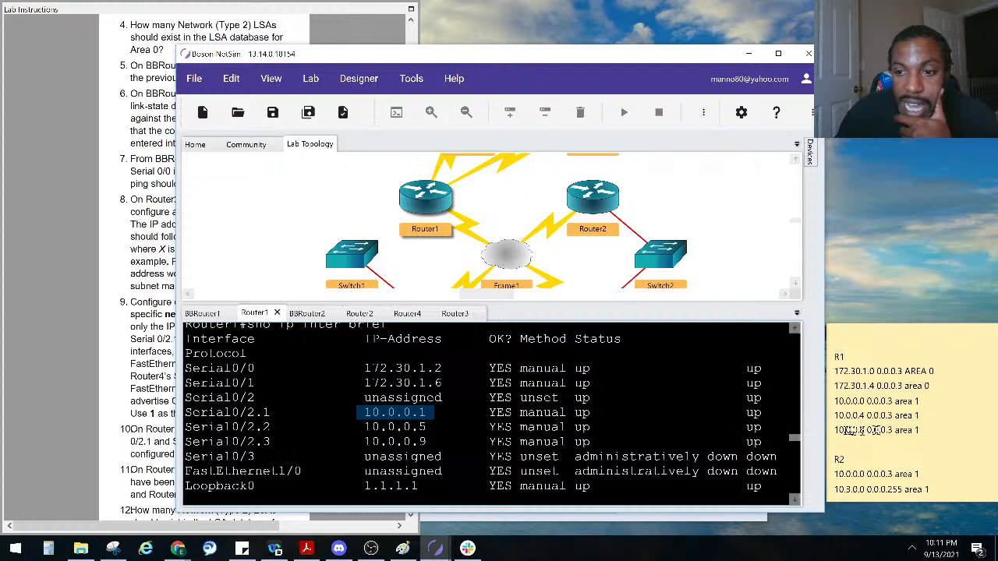
left_click(920, 429)
key("BackSpace")
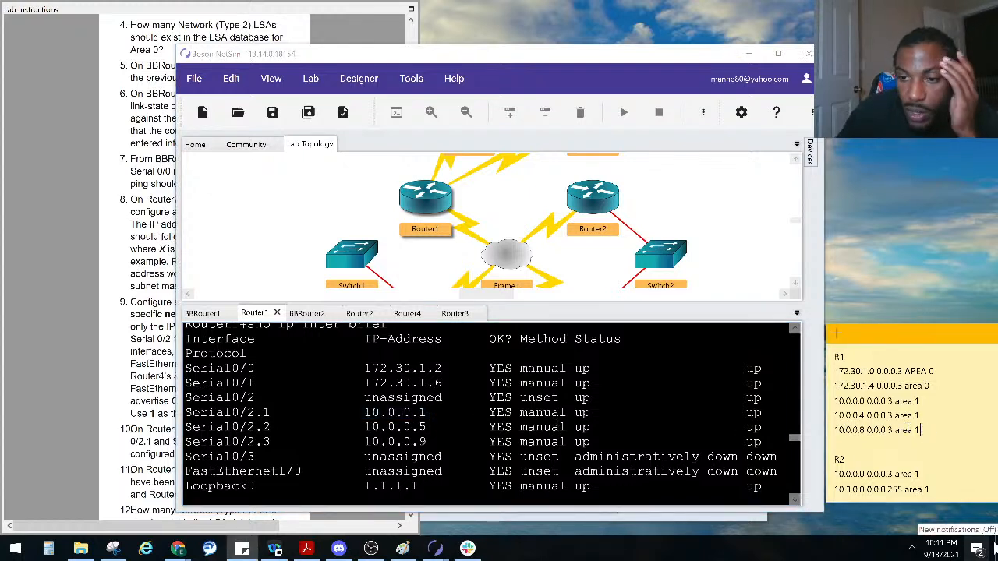
type("2")
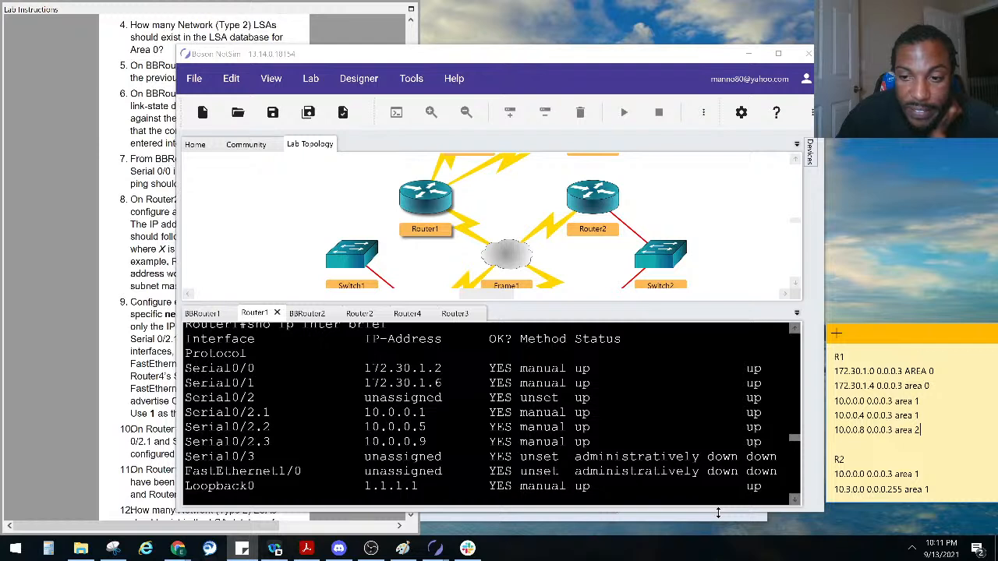
Compare the sticky note's R1, R2 and R3 network entries with Router1's Serial0/2.1 address in the console output
scroll(912, 413, "down", 2)
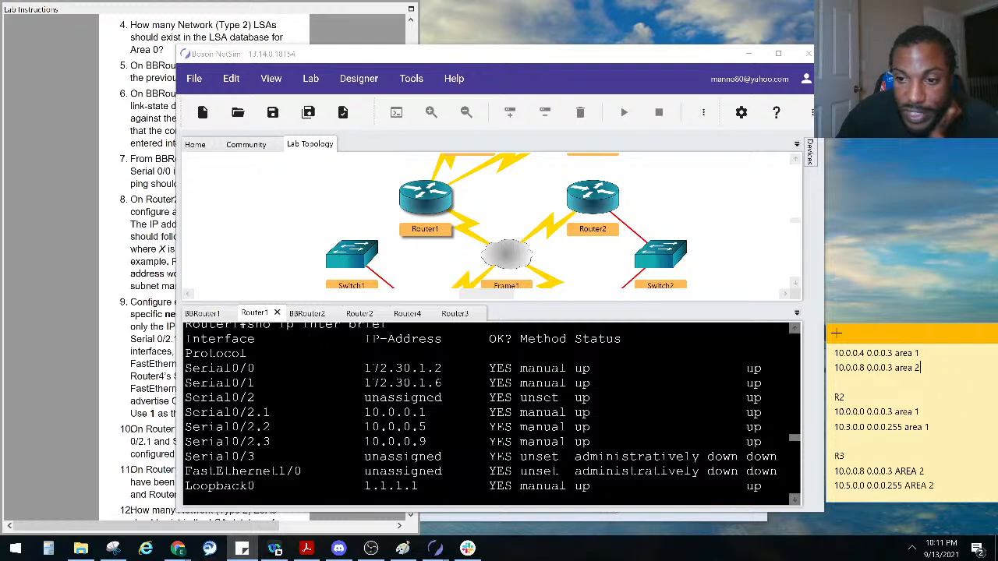
scroll(912, 452, "down", 1)
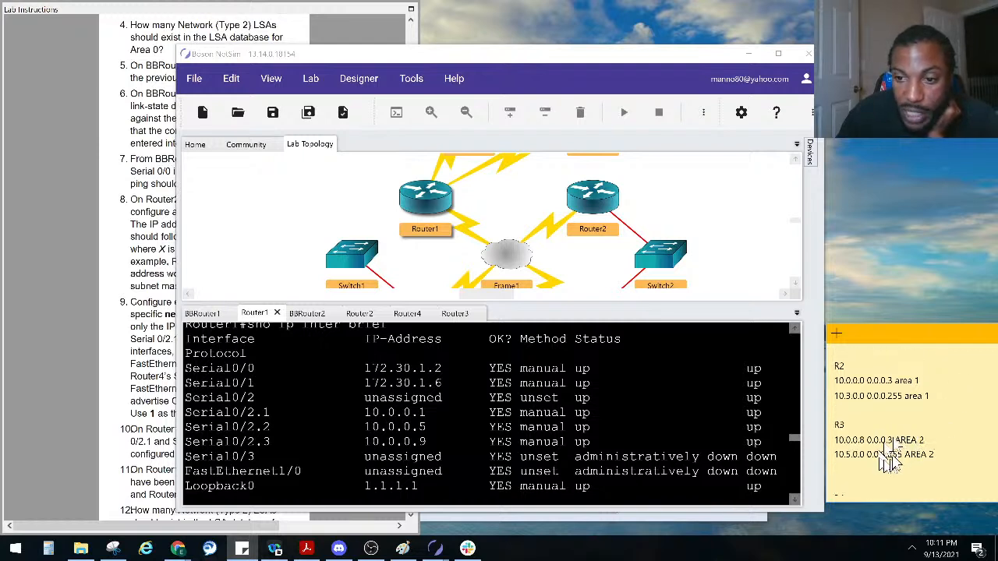
scroll(896, 450, "up", 3)
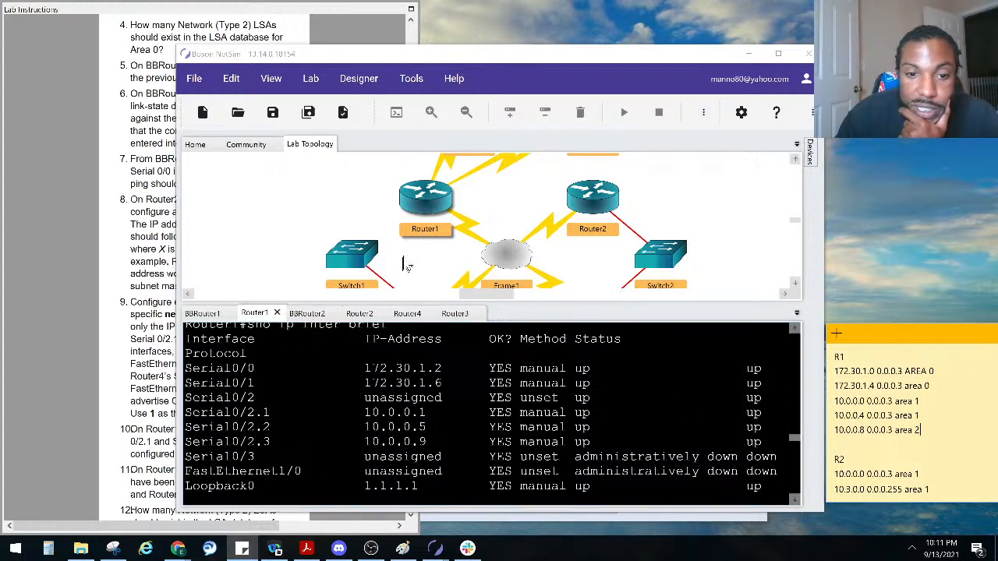
left_click(428, 419)
left_click_drag(428, 419, 364, 413)
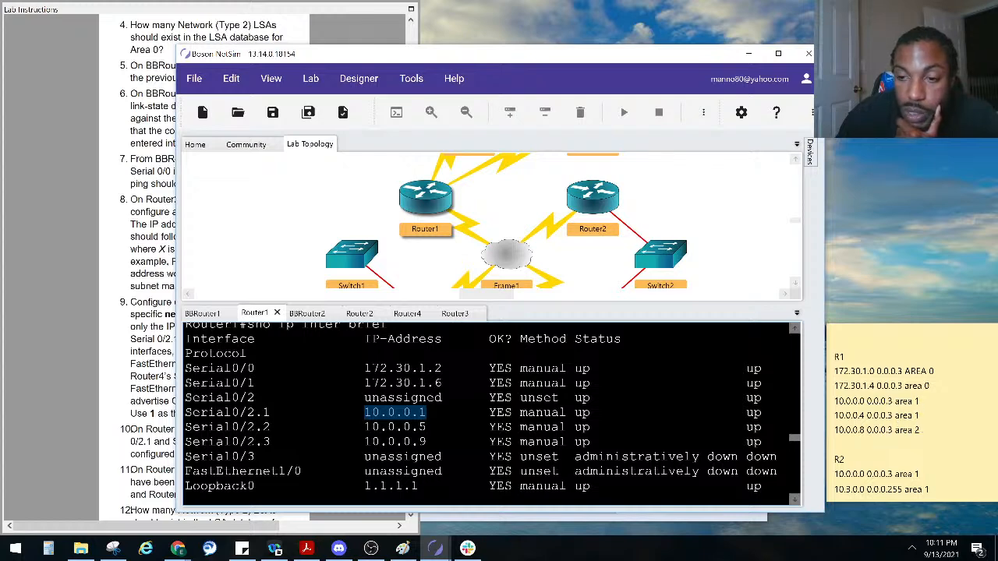
left_click(420, 453)
scroll(423, 454, "down", 15)
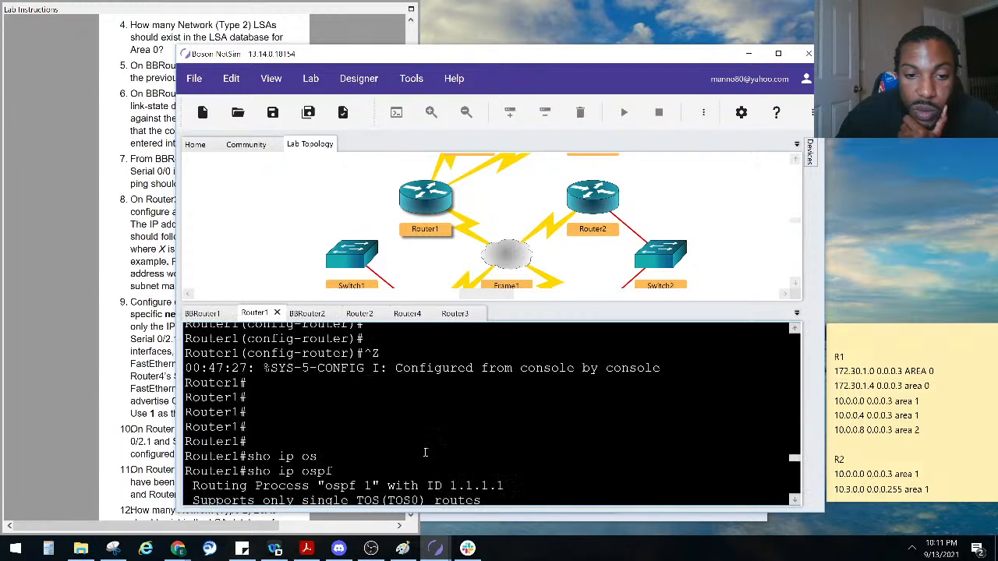
scroll(424, 453, "up", 15)
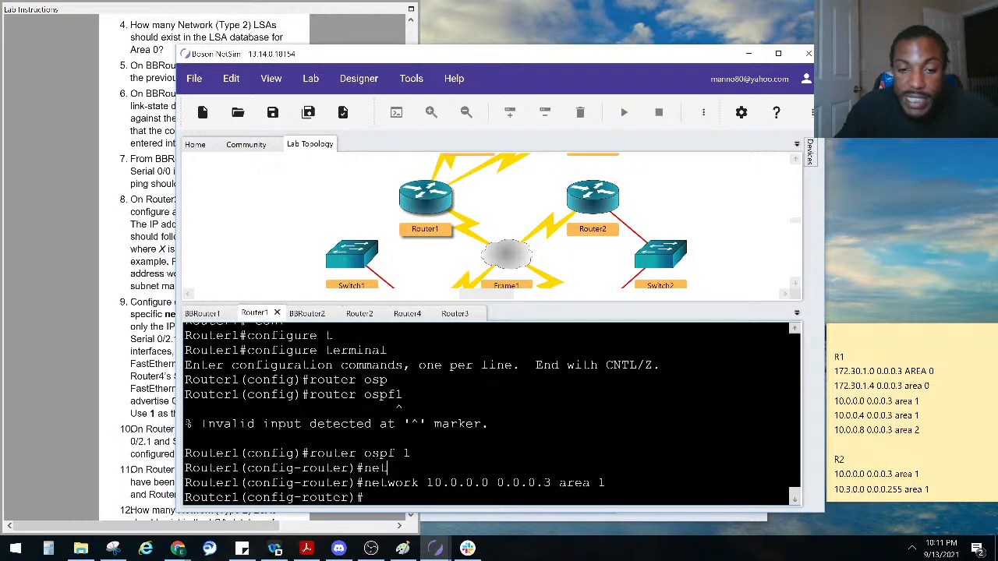
Advertise Router1's second area 1 subnet in OSPF with network 10.0.0.4 0.0.0.3 area 1
type("t")
key("Tab")
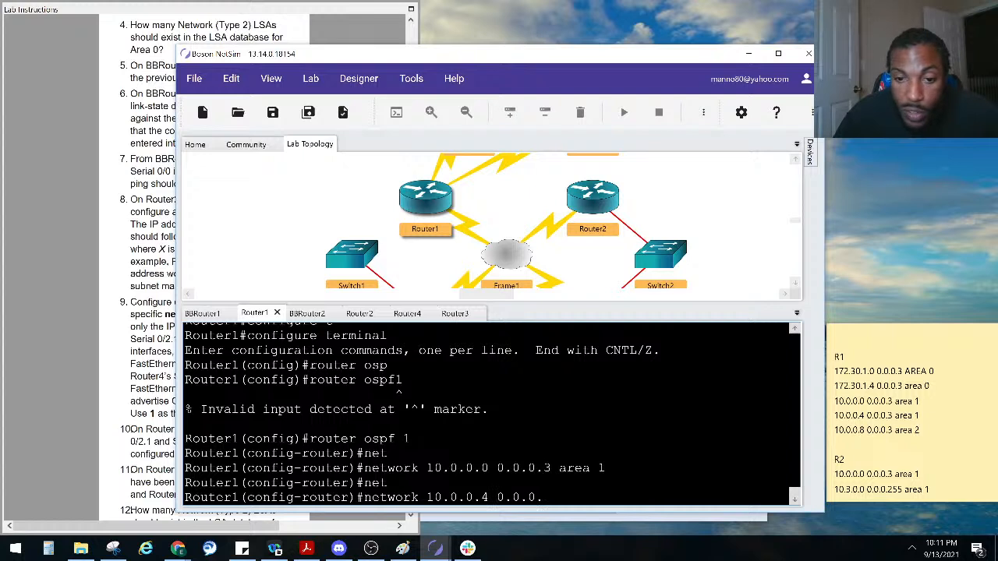
key("BackSpace")
key("BackSpace")
key("BackSpace")
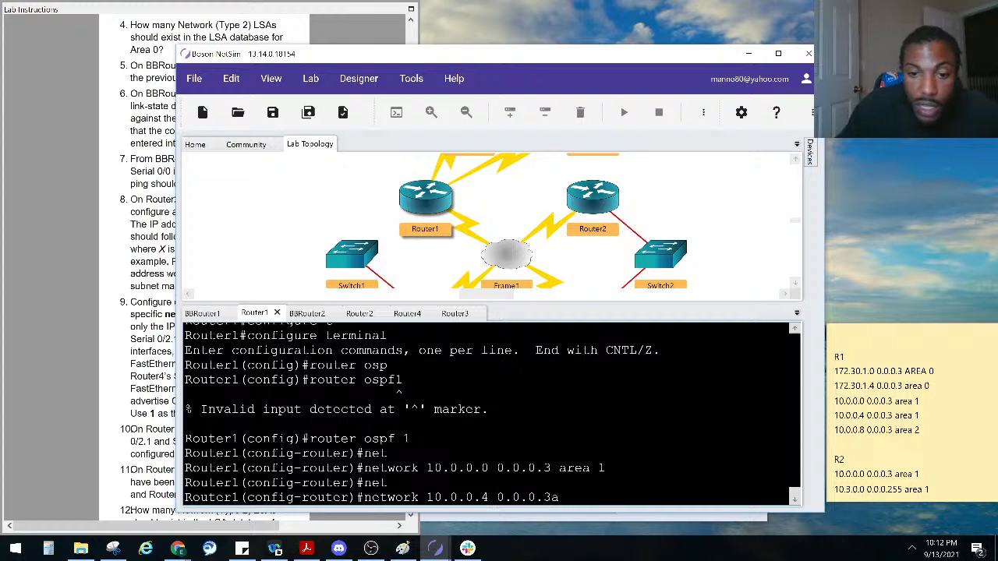
type("area 1")
key("Return")
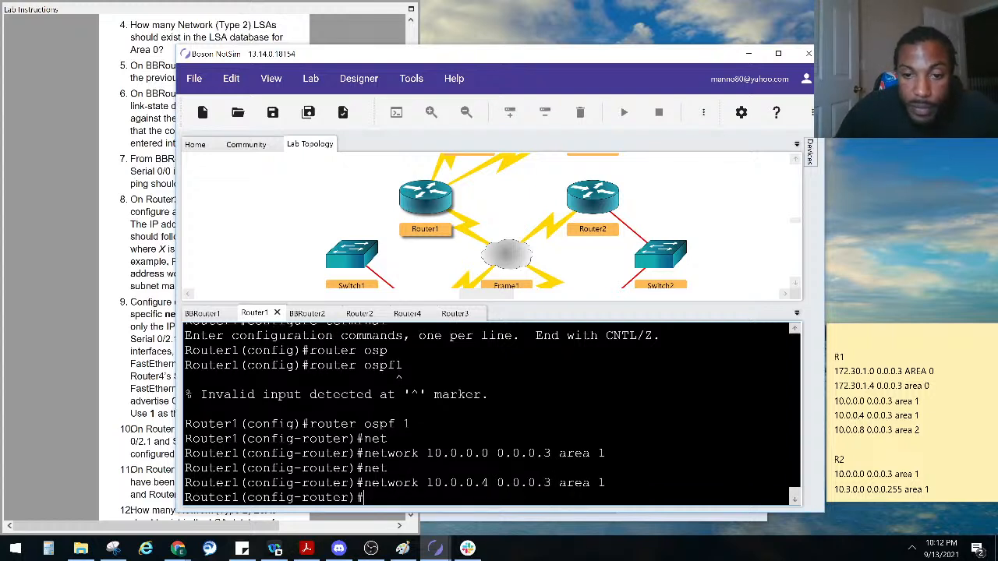
Compare step 9 of the lab instructions with the R2 and R4 area 1 entries in the sticky note, highlighting R2's entries
left_click(168, 343)
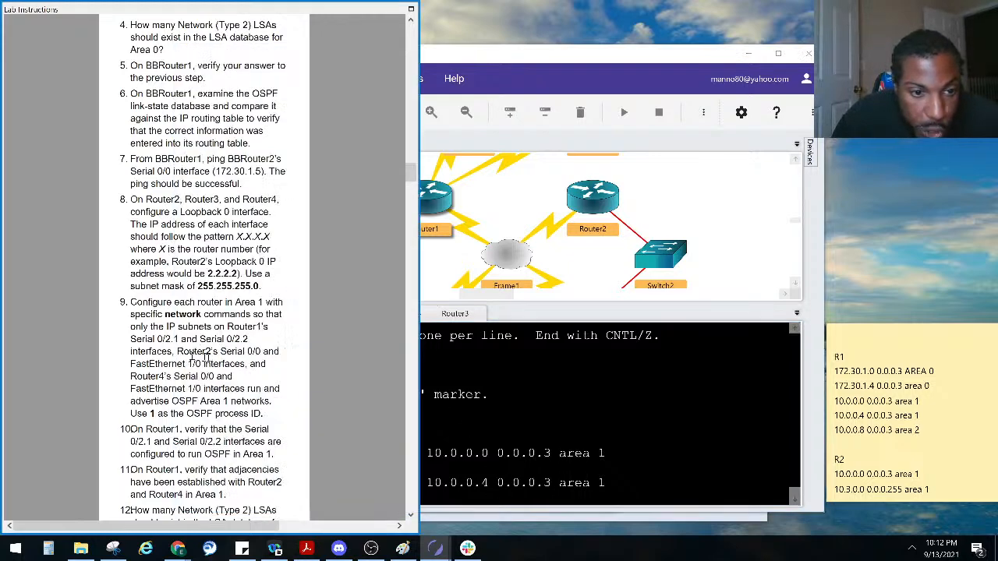
left_click(916, 441)
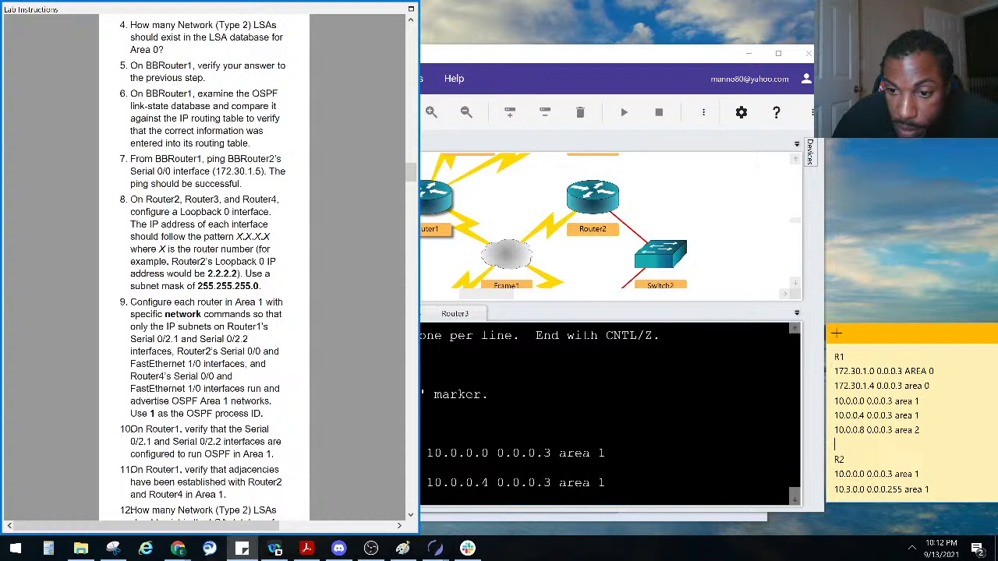
scroll(913, 421, "down", 2)
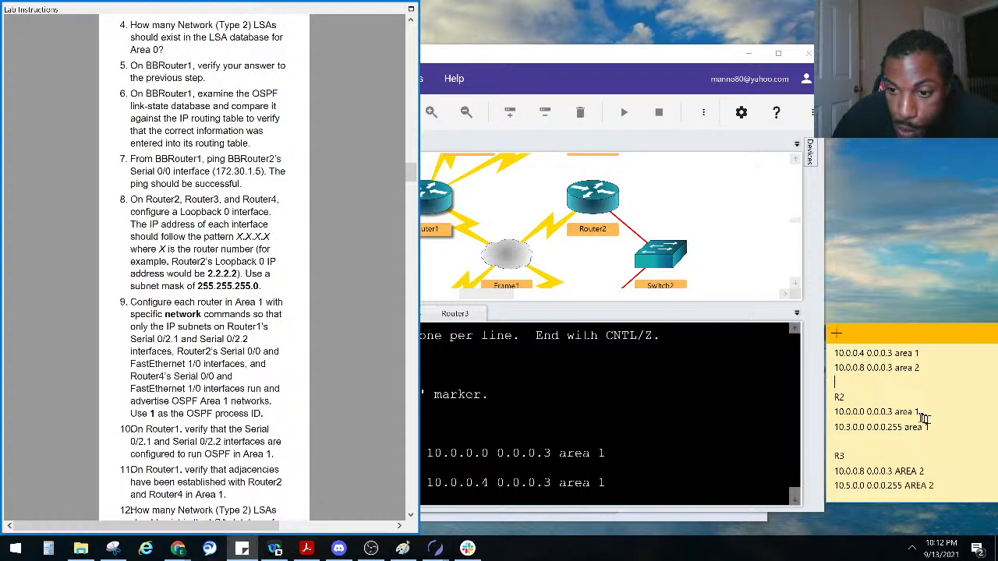
left_click_drag(926, 425, 834, 415)
scroll(840, 421, "down", 2)
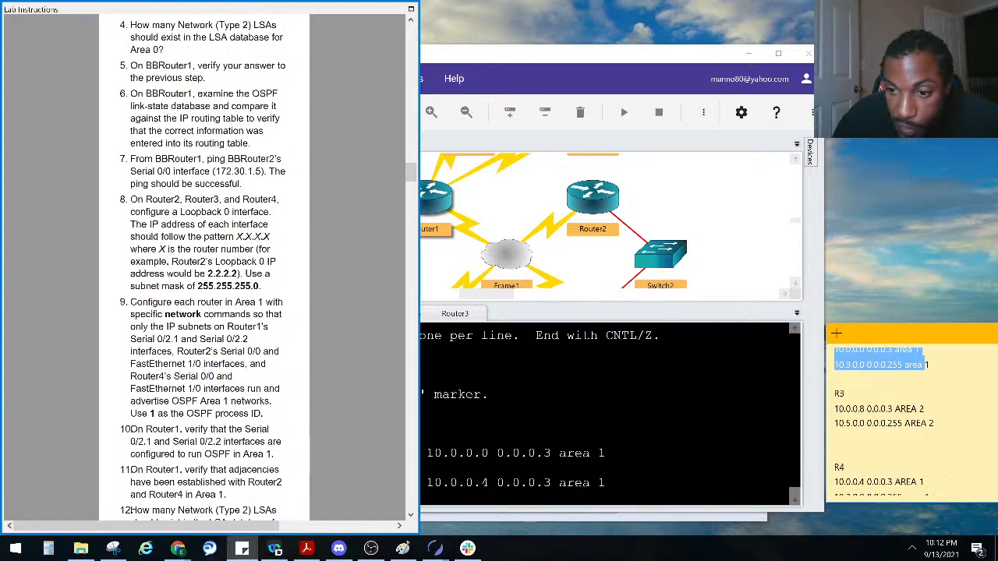
scroll(881, 421, "down", 1)
left_click_drag(934, 468, 820, 456)
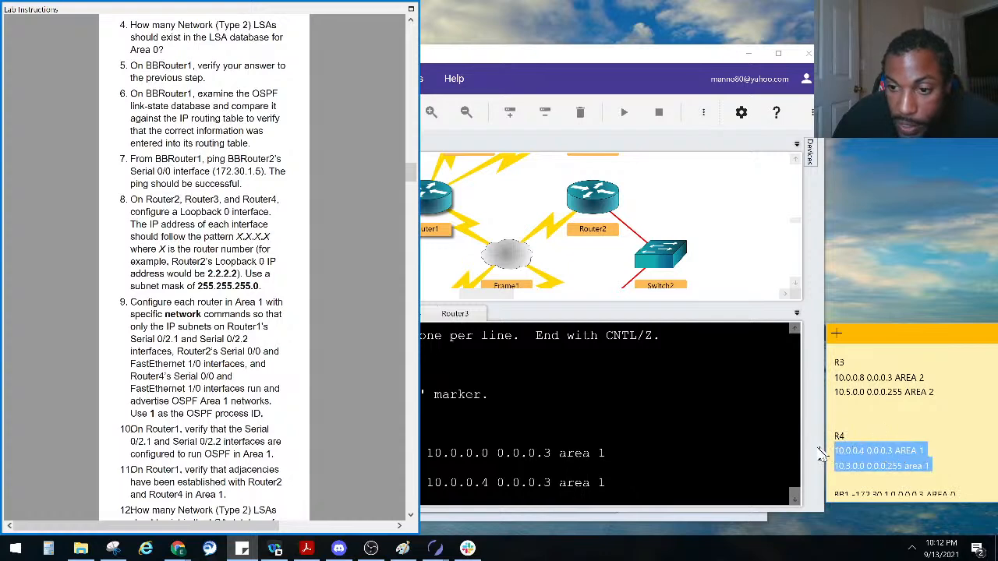
scroll(887, 437, "up", 2)
left_click_drag(929, 396, 829, 378)
Open Router2's console from the lab topology and bring up a fresh privileged prompt
left_click(614, 221)
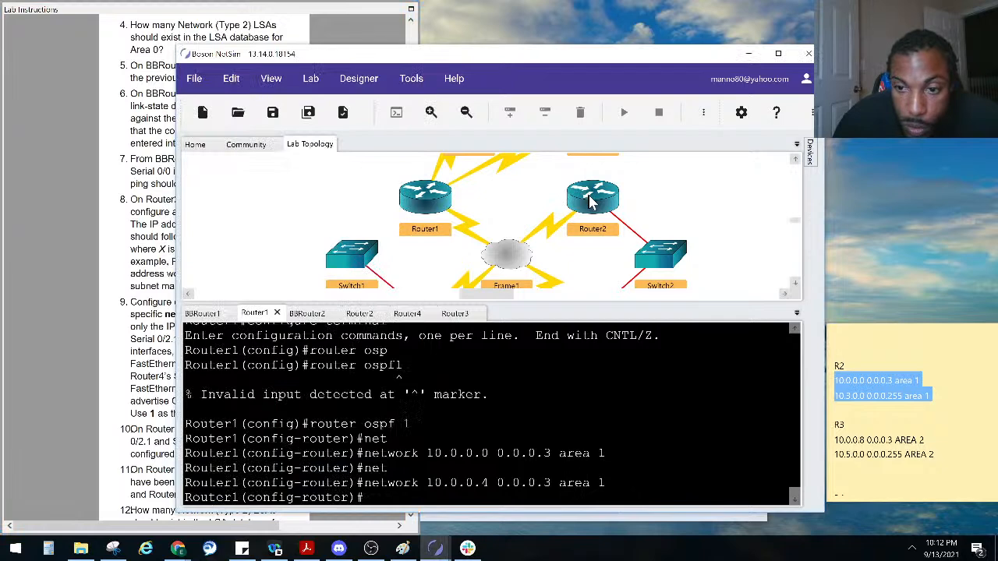
double_click(590, 201)
key("Return")
key("Return")
key("Return")
key("Return")
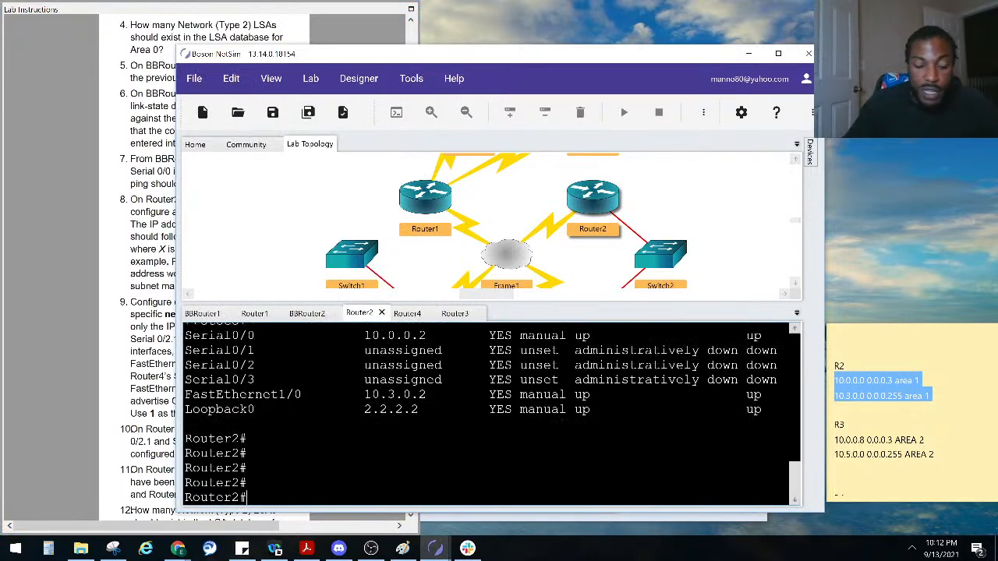
Enter global configuration mode on Router2 and start OSPF configuration with router ospf 1
type("conf")
key("Tab")
type("t")
key("Tab")
key("Return")
type("router ")
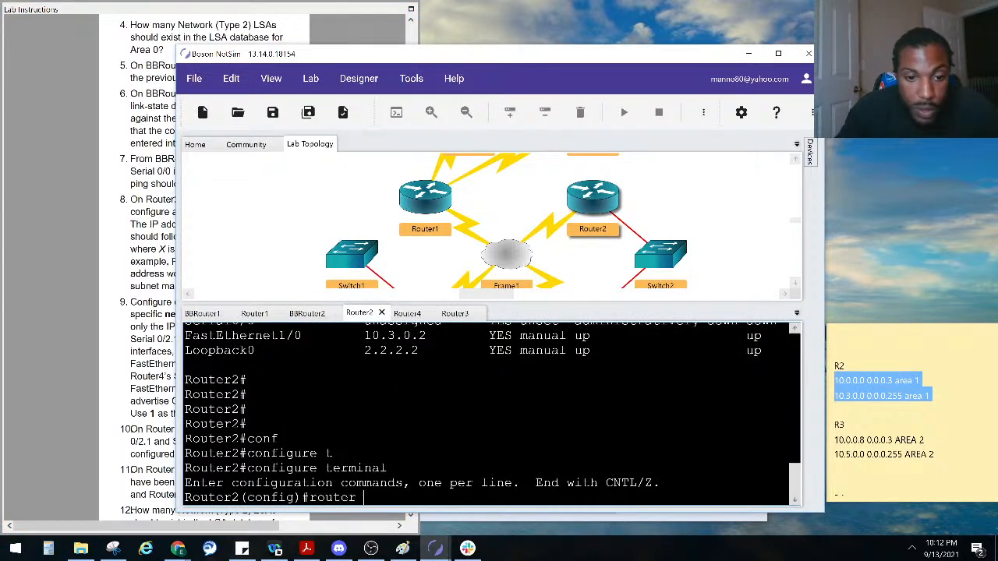
type("os")
key("Tab")
type("1")
key("Return")
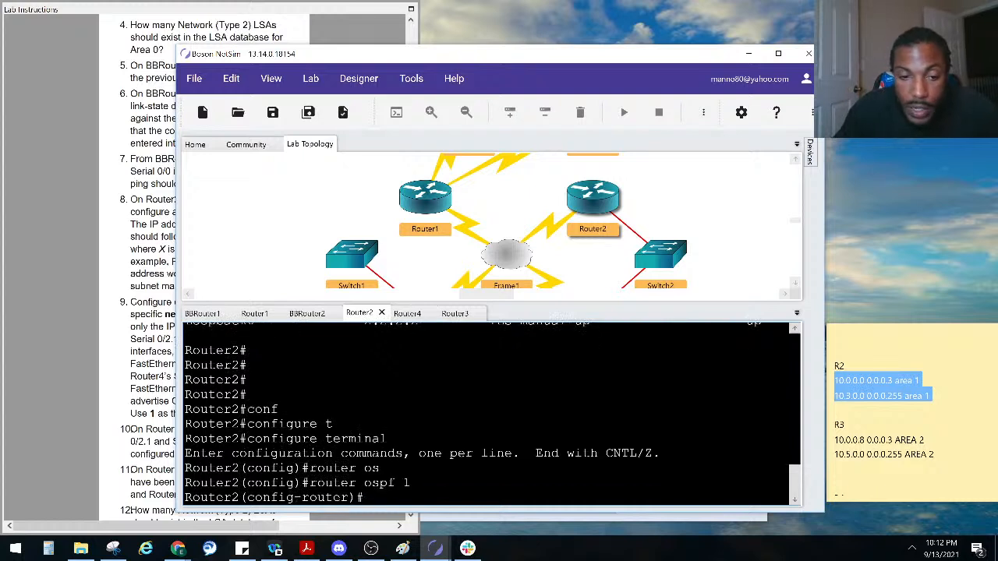
Advertise Router2's serial subnet in OSPF with network 10.0.0.0 0.0.0.3 area 1
type("net")
key("Tab")
type("1")
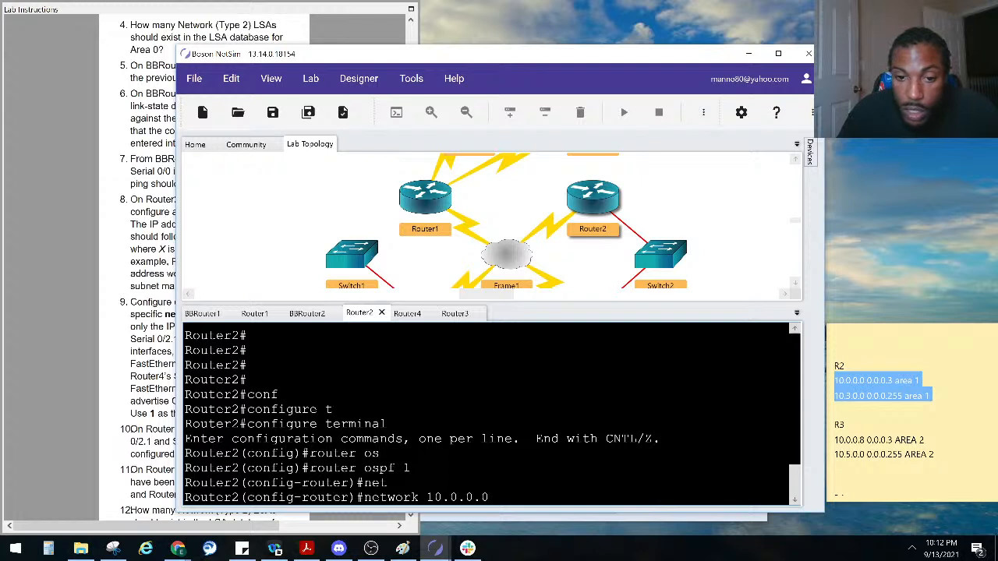
type("rea 1")
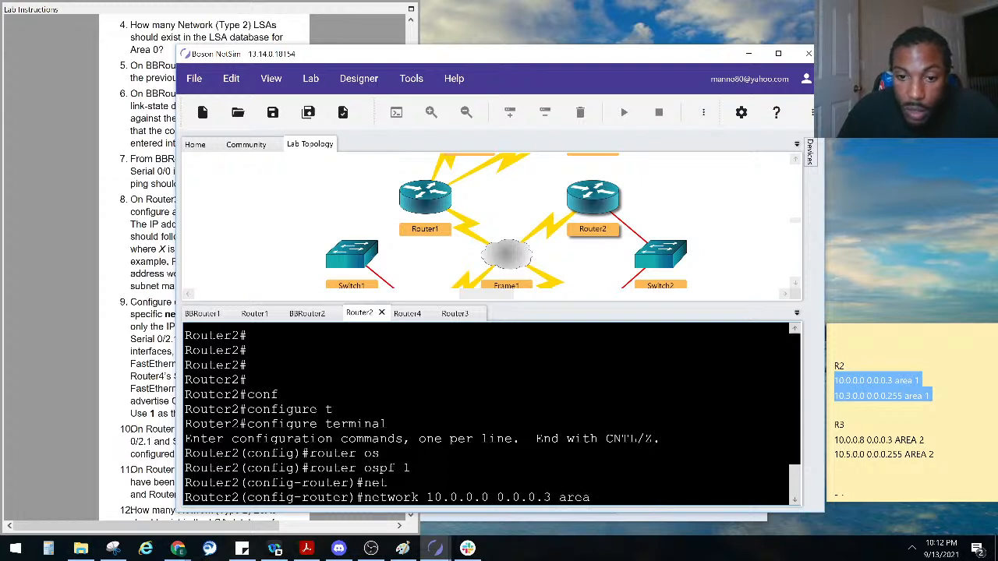
key("Return")
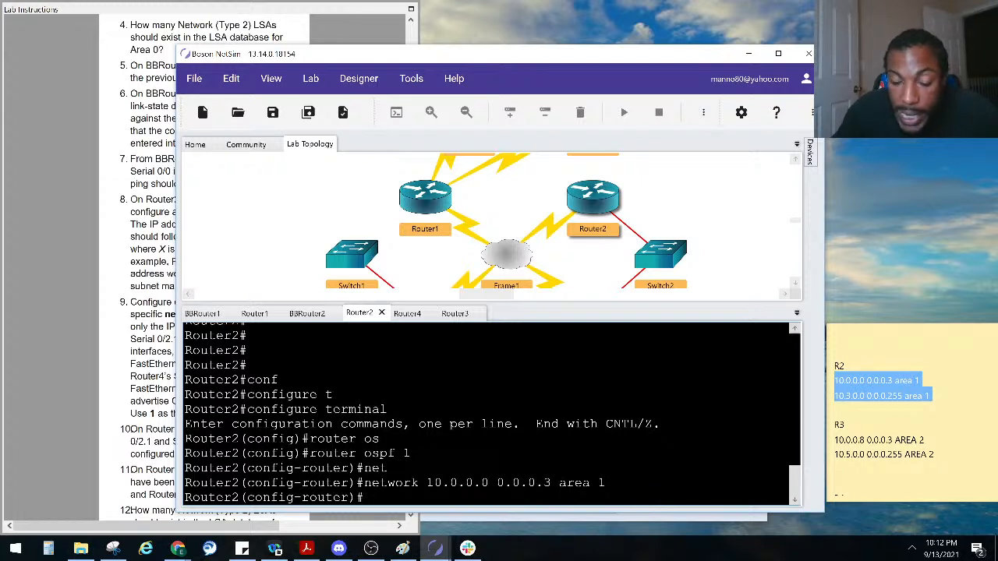
Advertise Router2's FastEthernet subnet in OSPF with network 10.3.0.0 0.0.0.255 area 1
type("net")
key("Tab")
type("10.")
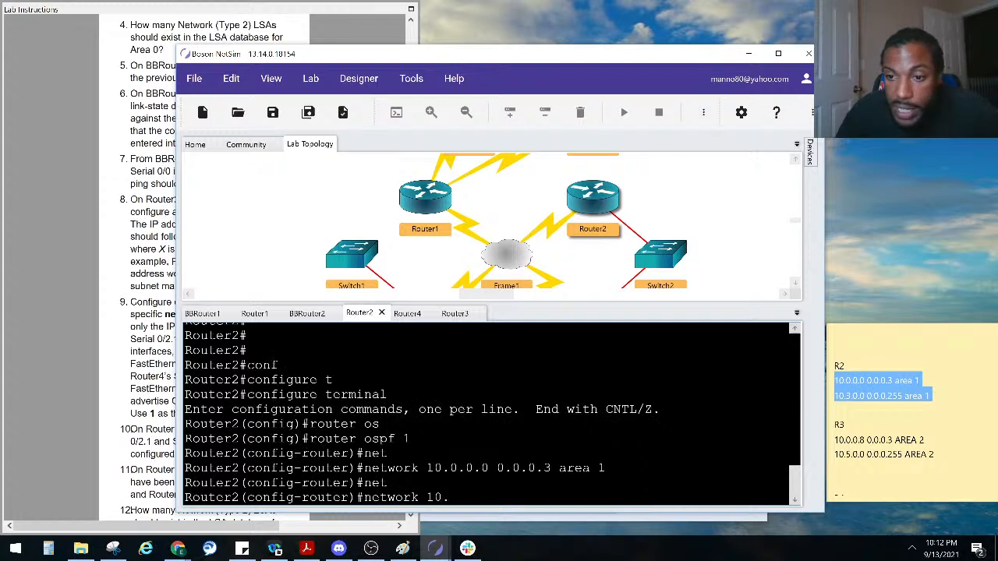
type("3.0.0\\")
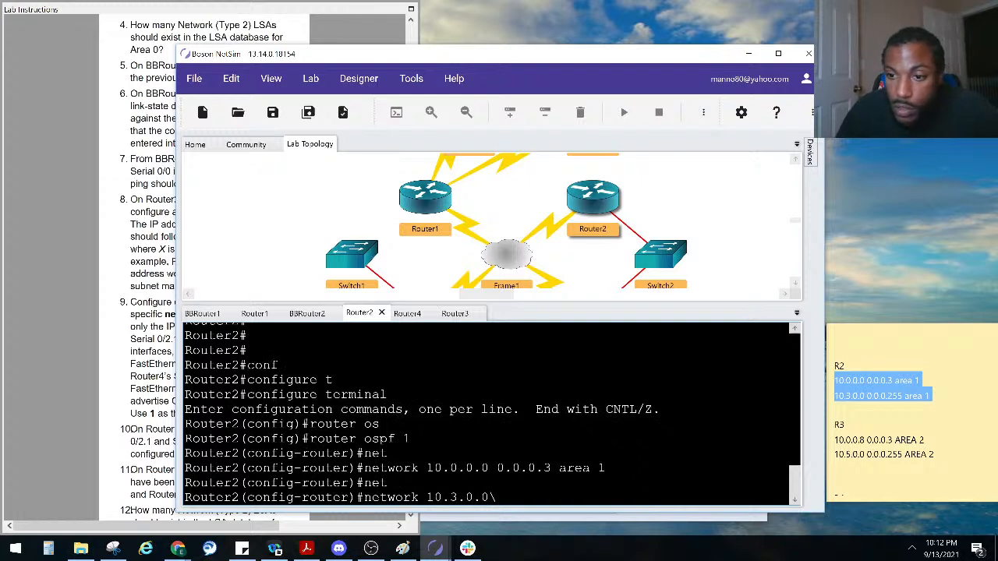
type(" 0.0.0")
key("BackSpace")
key("BackSpace")
key("BackSpace")
key("BackSpace")
key("BackSpace")
key("BackSpace")
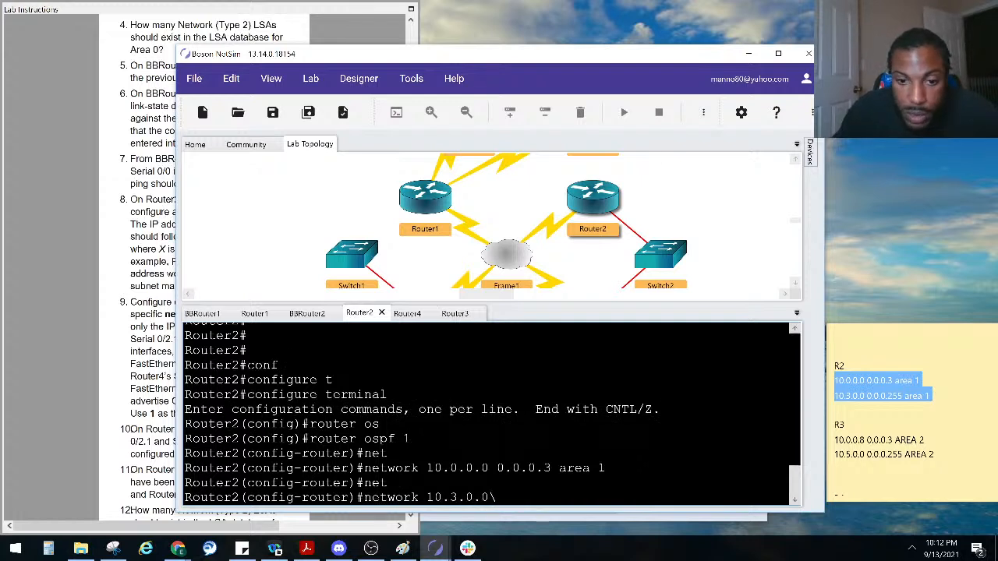
key("BackSpace")
type("0.0.0.")
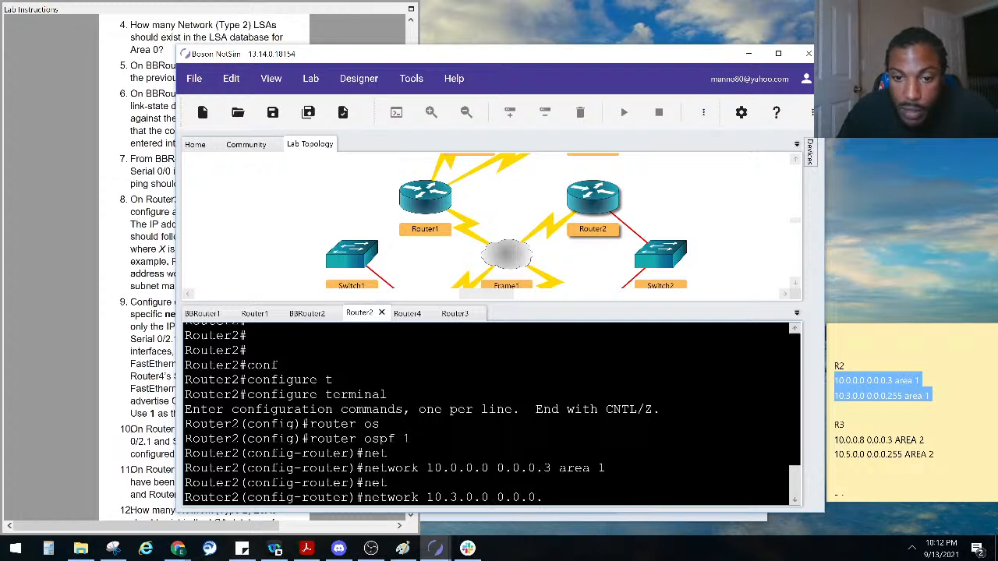
type("255 area")
key("Tab")
type("1")
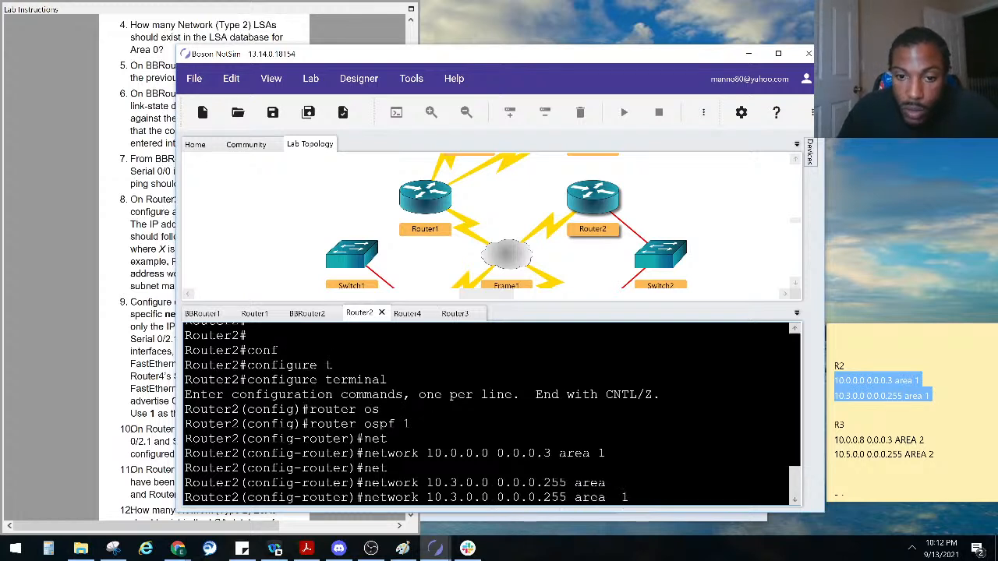
key("Return")
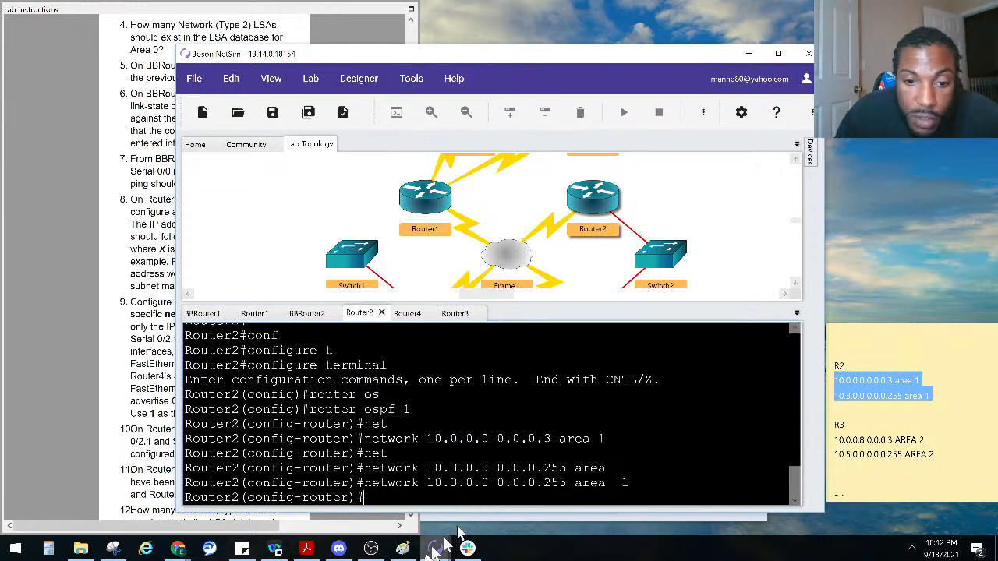
Switch to the topology sketch in Paint and undo all the black and green area and interface markings
mouse_move(446, 552)
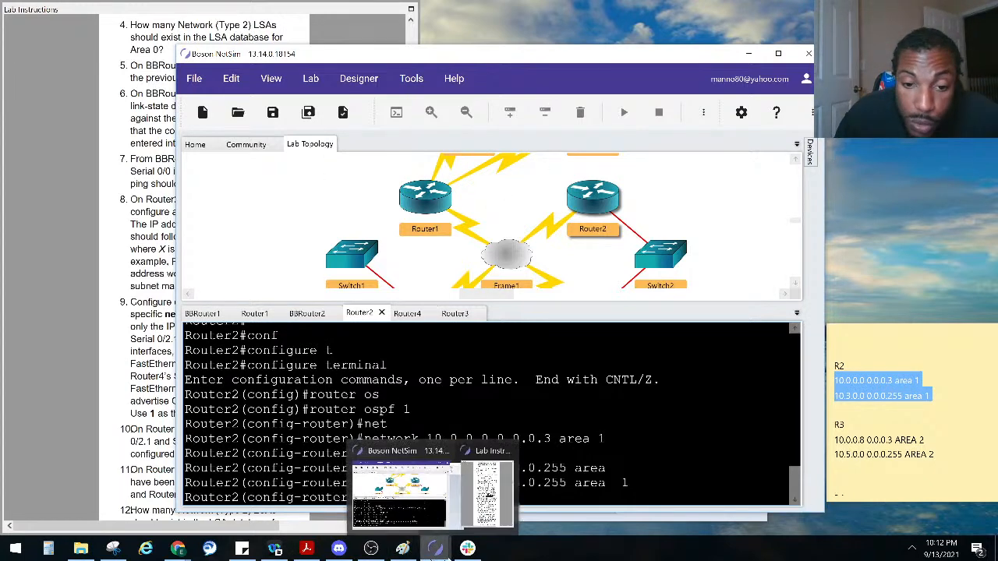
mouse_move(320, 552)
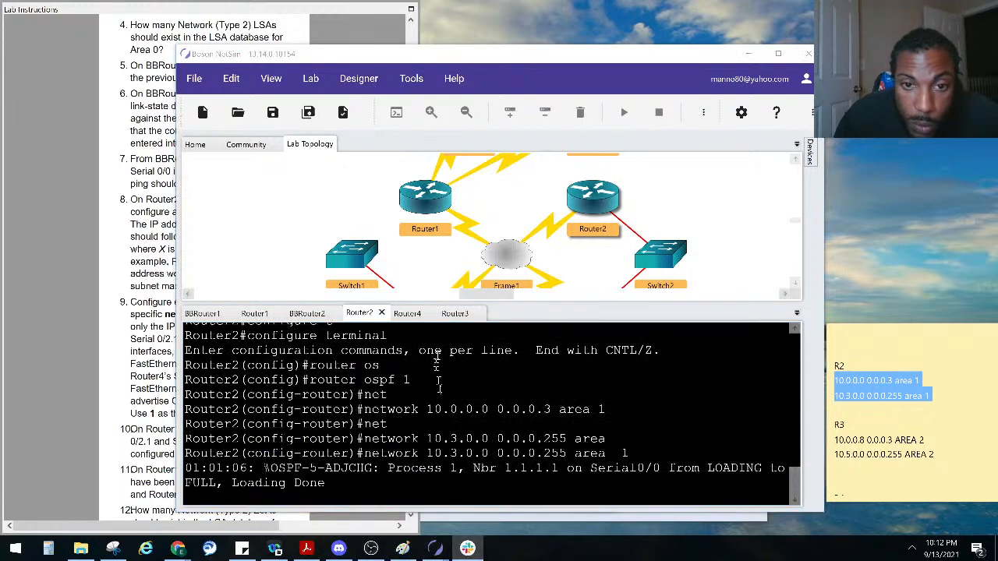
left_click(402, 548)
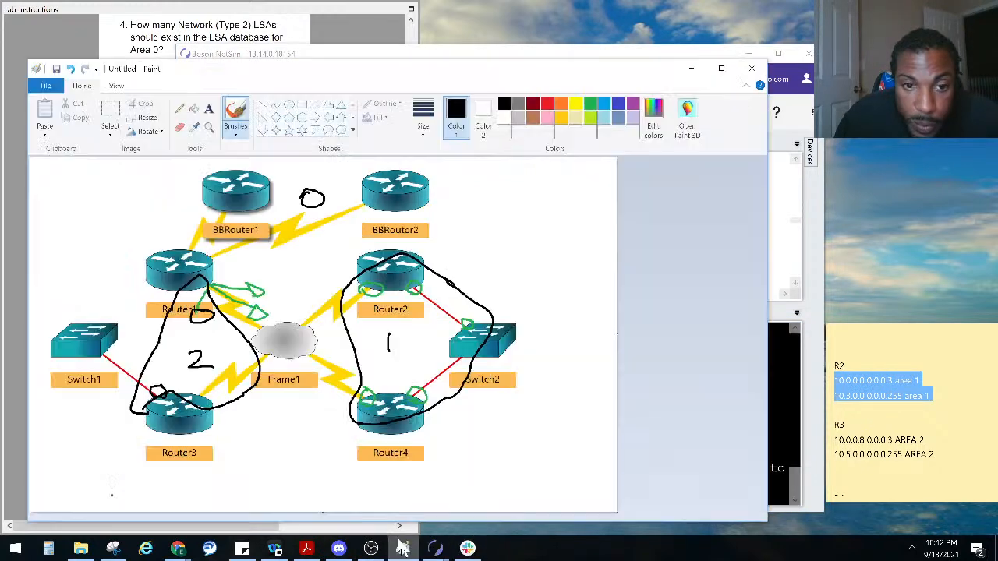
key("ctrl+z")
key("ctrl+z")
key("ctrl+z")
key("ctrl+z")
key("ctrl+z")
key("ctrl+z")
key("ctrl+z")
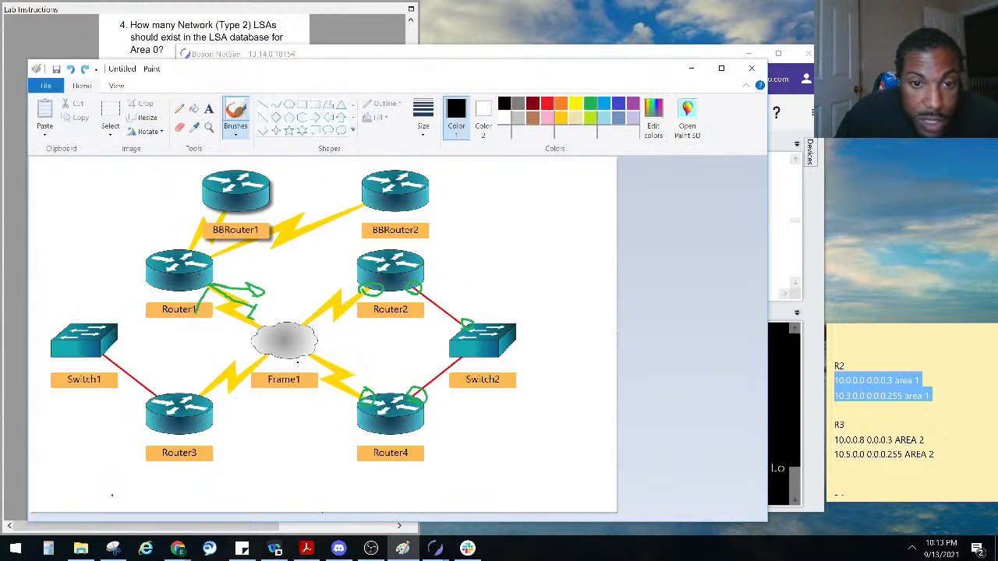
key("ctrl+z")
key("ctrl+z")
key("ctrl+z")
key("ctrl+z")
key("ctrl+z")
key("ctrl+z")
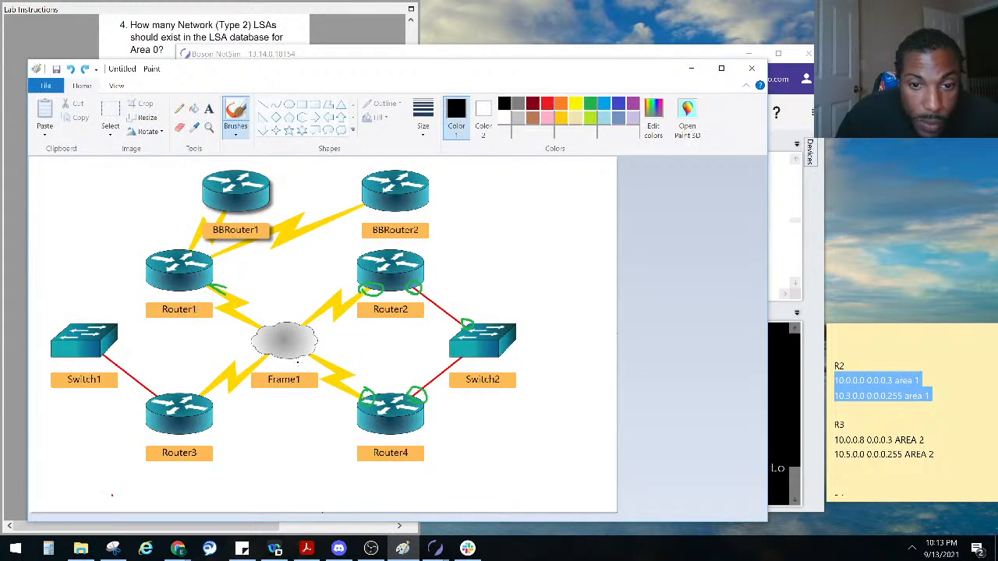
key("ctrl+z")
key("ctrl+z")
key("ctrl+z")
key("ctrl+z")
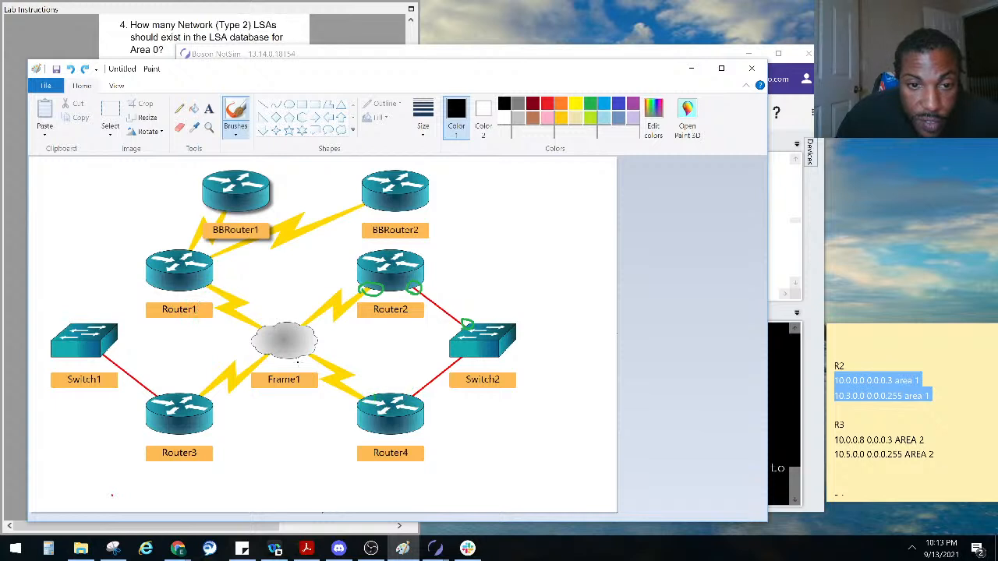
key("ctrl+z")
key("ctrl+z")
key("ctrl+z")
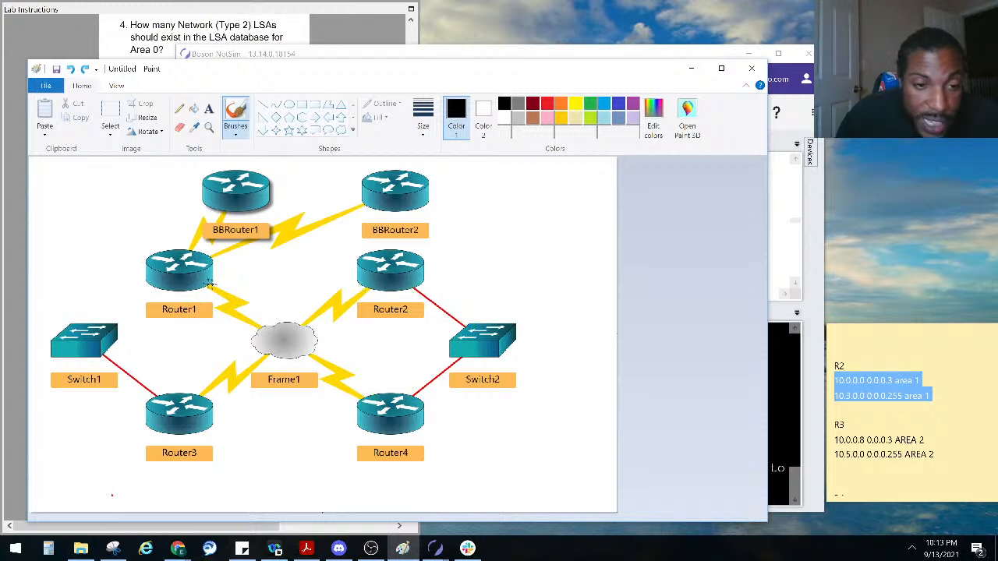
Draw a black double-headed arrow from Router1 through Frame1 to Router2 on the topology sketch
mouse_move(211, 285)
left_mouse_down()
mouse_move(226, 310)
mouse_move(308, 334)
mouse_move(365, 294)
mouse_move(368, 283)
mouse_move(355, 284)
mouse_move(377, 306)
mouse_move(357, 280)
left_mouse_up()
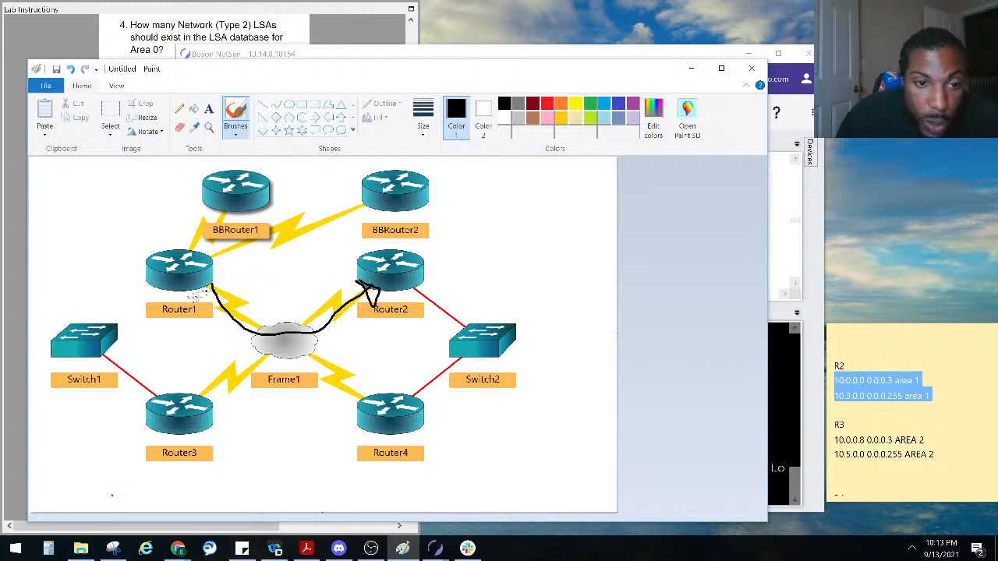
mouse_move(207, 298)
left_mouse_down()
mouse_move(230, 283)
mouse_move(212, 300)
left_mouse_up()
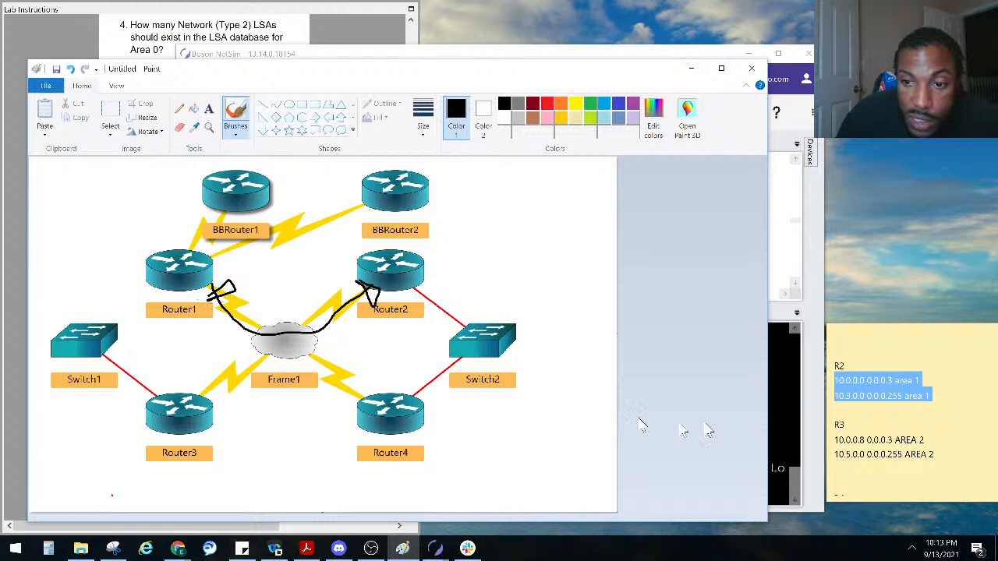
Switch back to Boson NetSim and highlight the OSPF adjacency messages in the Router2 and Router1 consoles
left_click(778, 429)
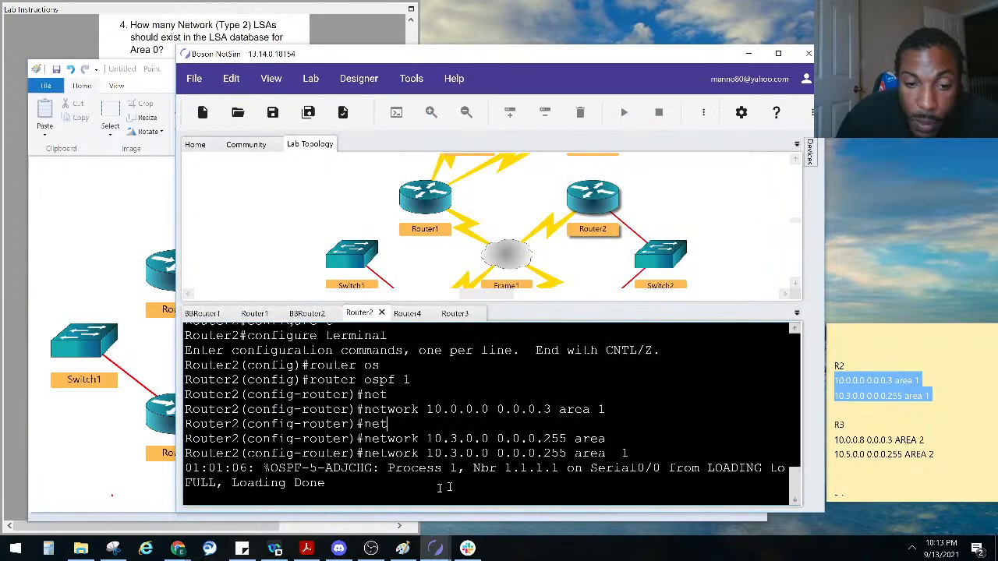
left_click_drag(441, 483, 153, 457)
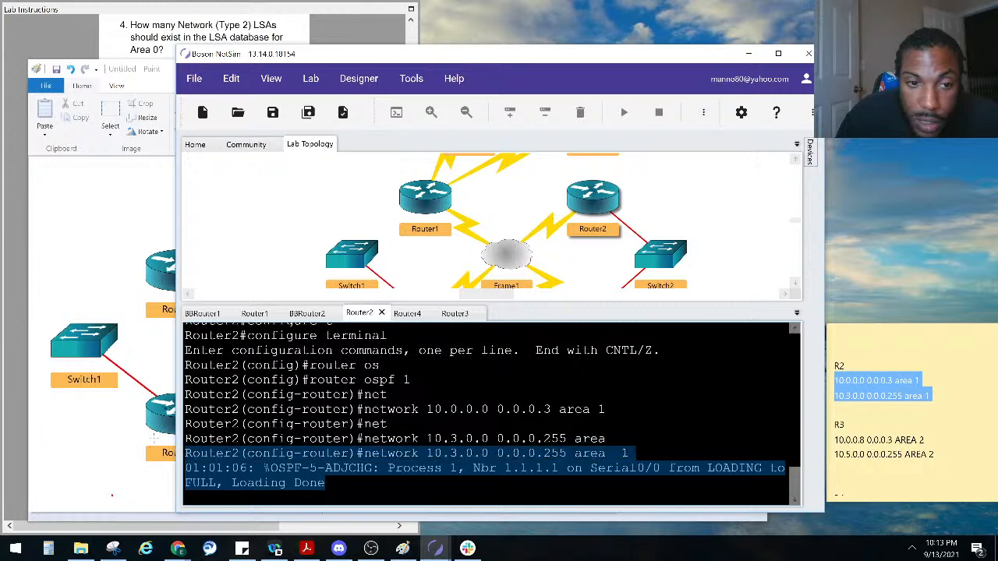
left_click(255, 314)
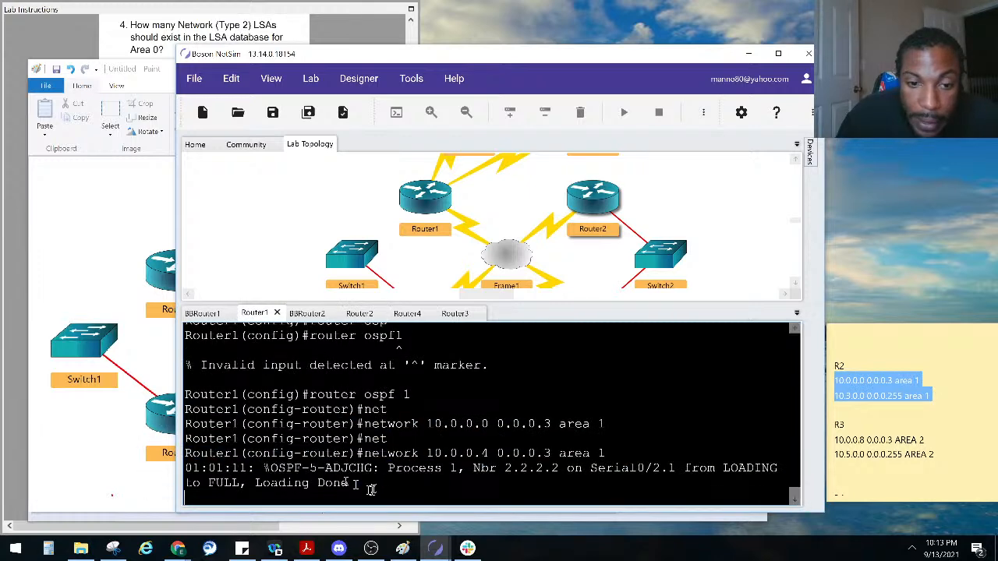
left_click_drag(370, 483, 184, 467)
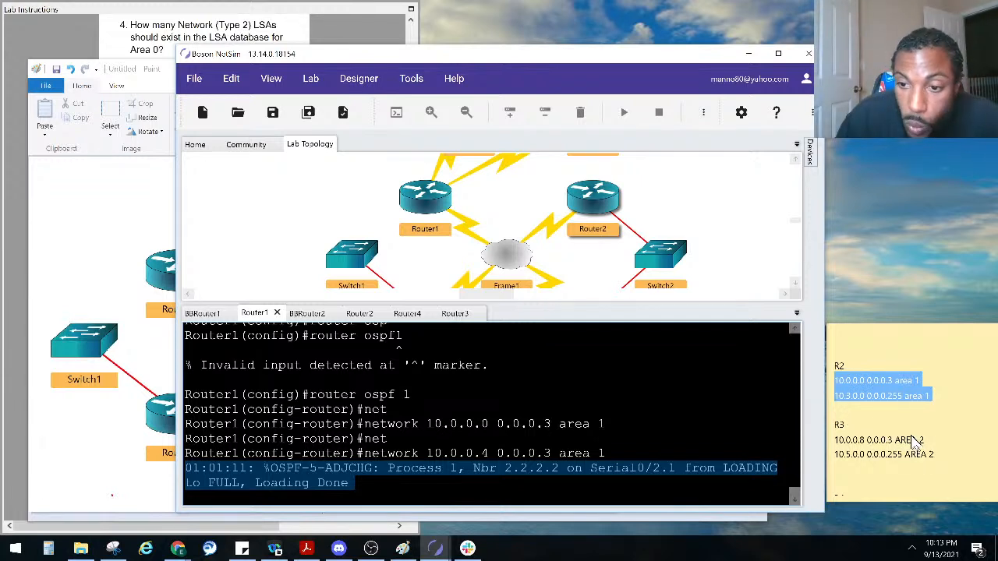
Highlight R4's area 1 entries in the sticky note, check them against lab step 9, and return to the Paint topology sketch
scroll(917, 441, "down", 2)
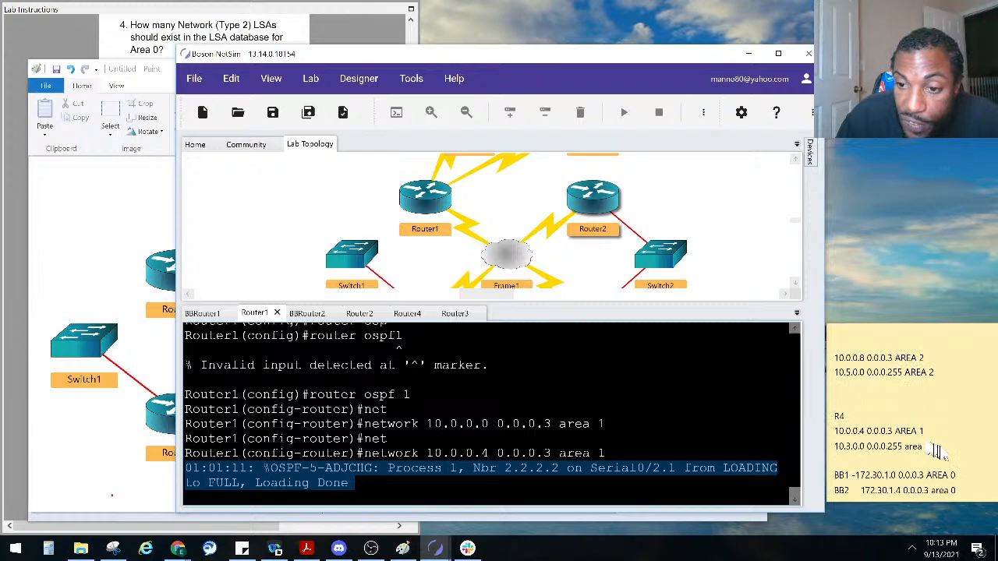
left_click_drag(935, 447, 825, 443)
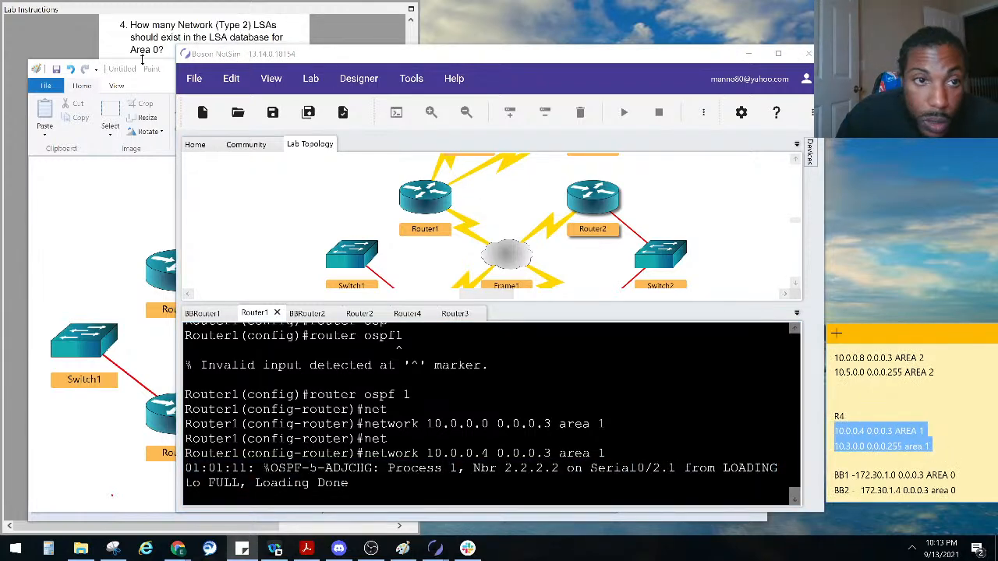
left_click(152, 23)
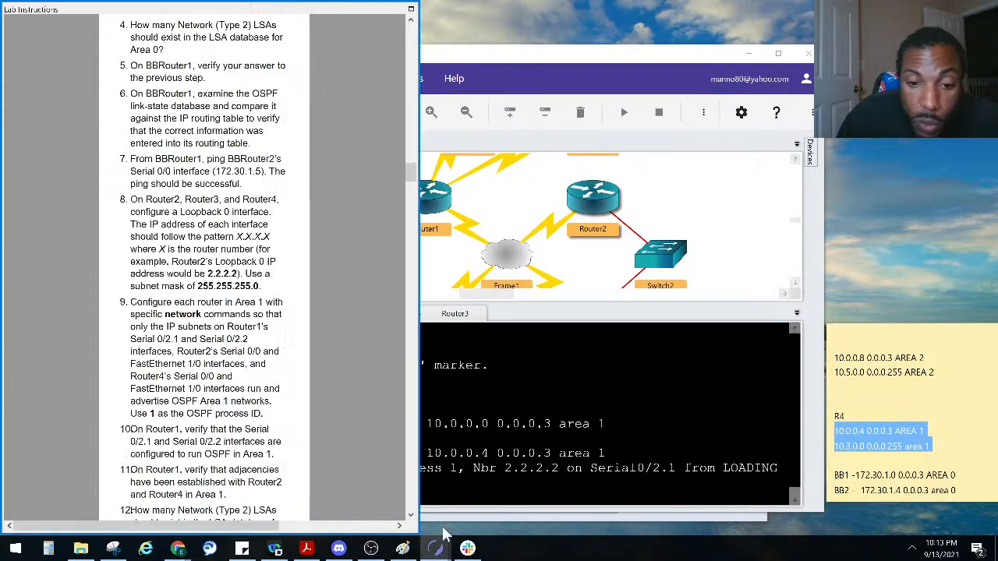
left_click(402, 549)
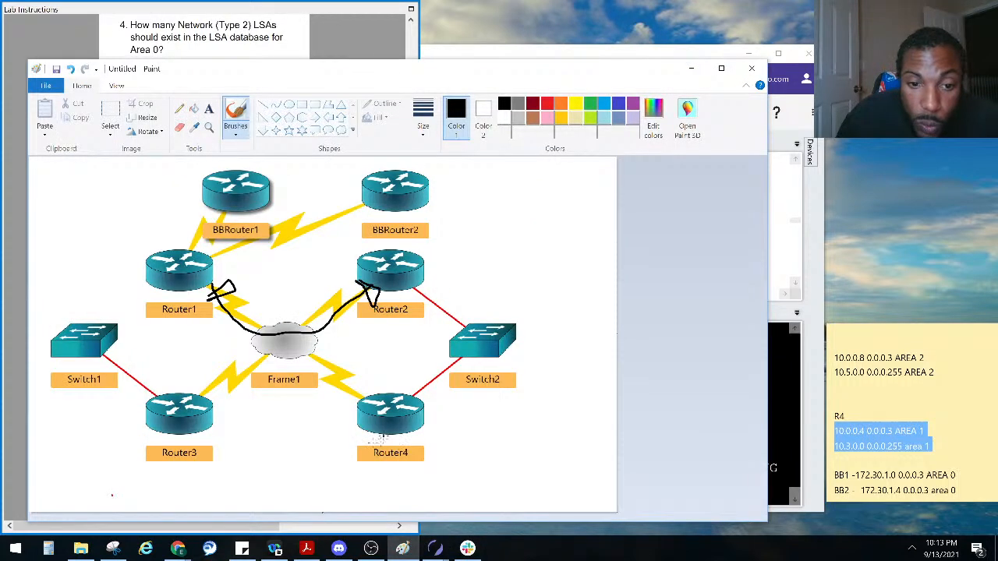
Circle Router4's two link interfaces on the Paint diagram and draw arrows from them to Router2 through Switch2 and to Router1 through Frame1
mouse_move(363, 390)
left_mouse_down()
mouse_move(355, 402)
mouse_move(371, 393)
mouse_move(364, 389)
mouse_move(425, 397)
left_mouse_up()
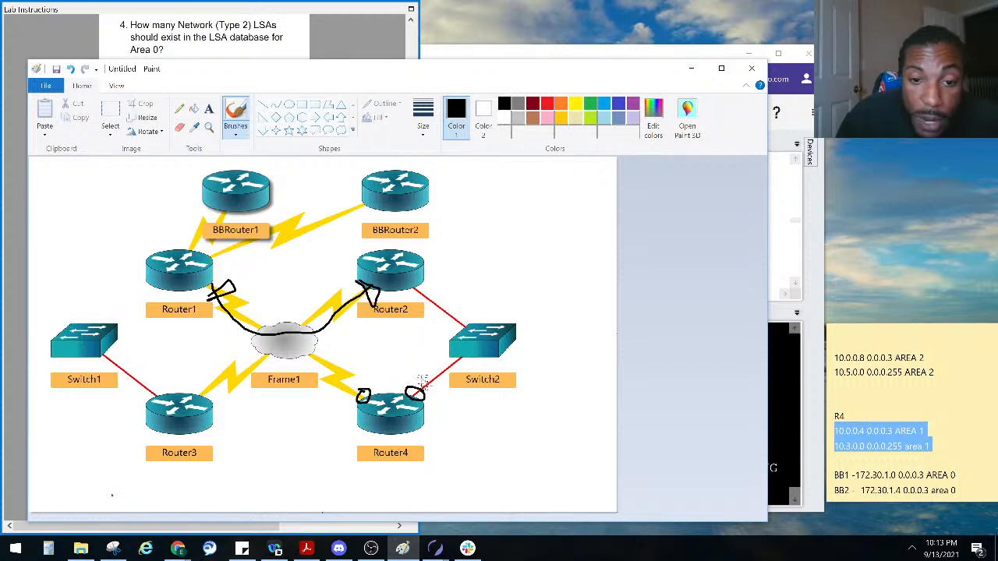
mouse_move(426, 391)
left_mouse_down()
mouse_move(457, 326)
mouse_move(421, 287)
mouse_move(433, 310)
left_mouse_up()
mouse_move(430, 377)
left_mouse_down()
mouse_move(440, 394)
mouse_move(428, 375)
left_mouse_up()
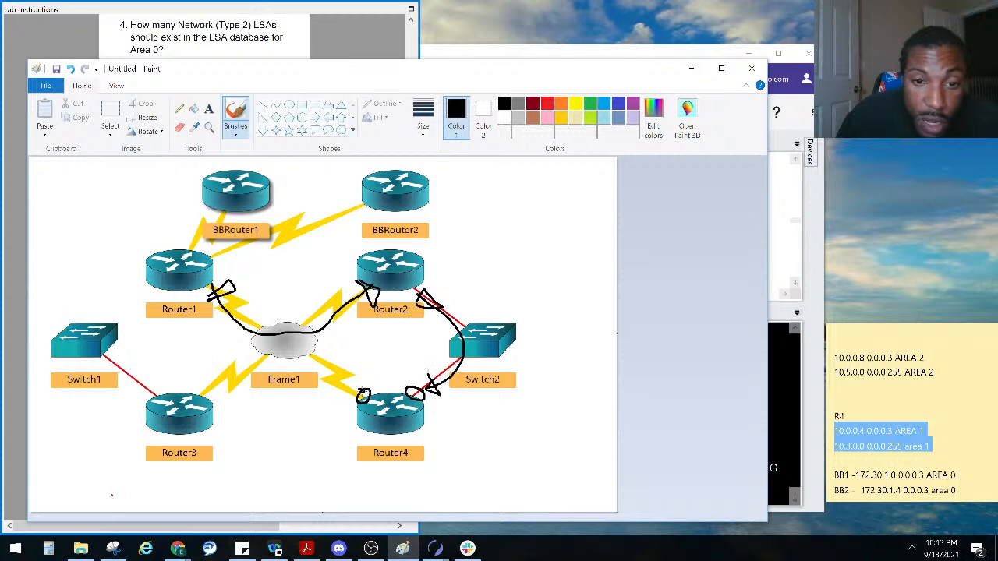
mouse_move(355, 387)
left_mouse_down()
mouse_move(234, 317)
mouse_move(254, 322)
left_mouse_up()
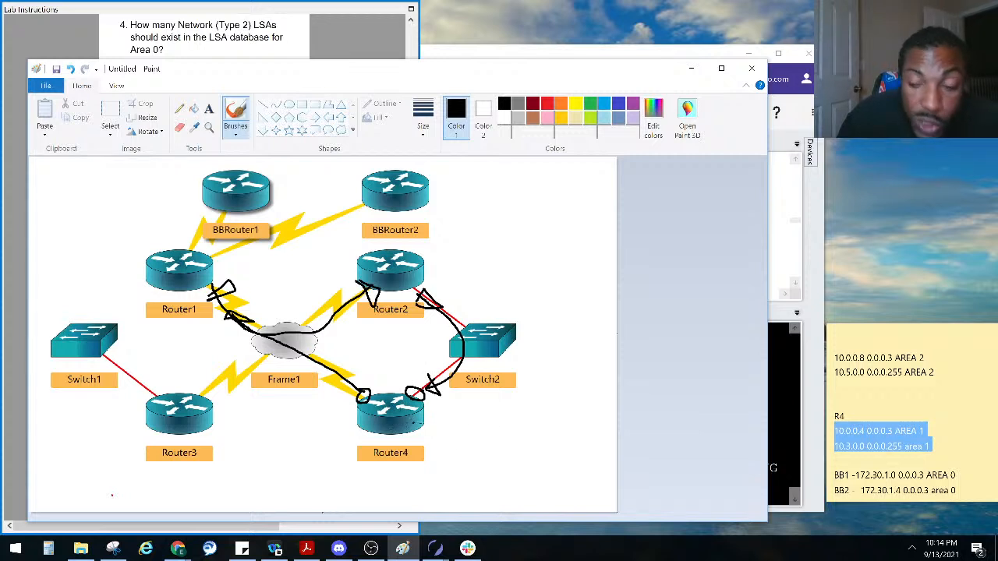
Switch to Boson NetSim and enter global configuration mode in Router4's console
left_click(776, 431)
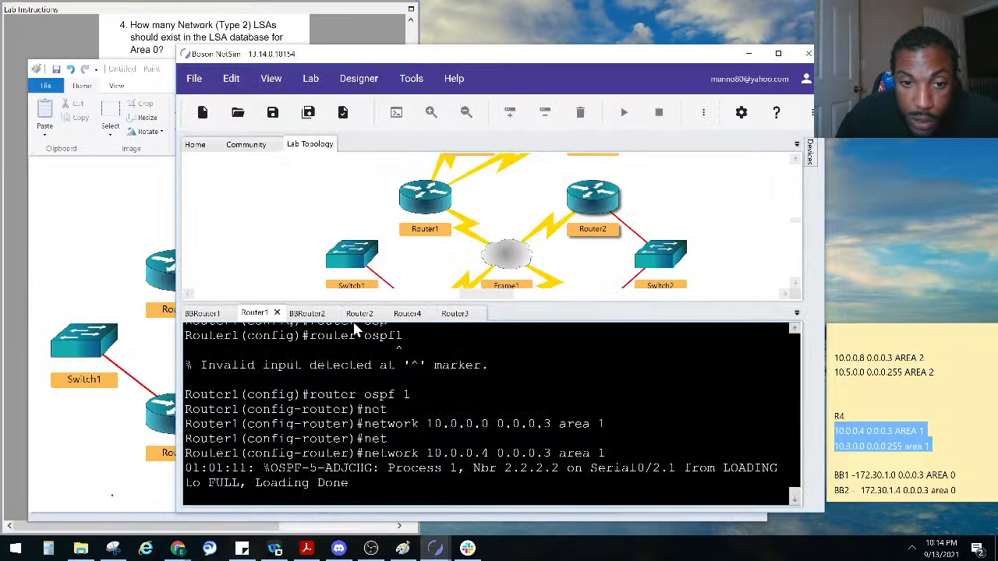
left_click(407, 314)
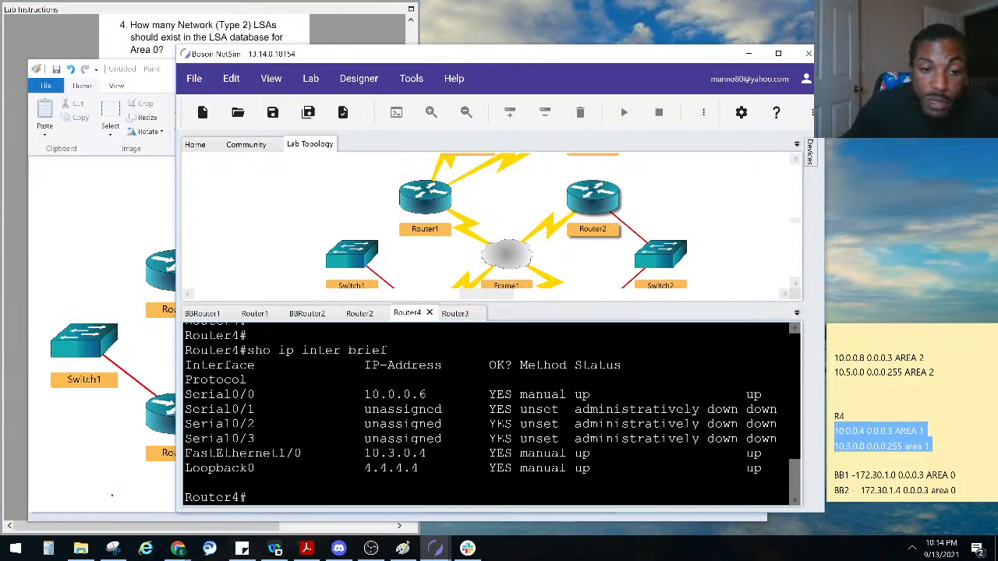
key("Return")
key("Return")
key("Return")
type("conf")
key("Tab")
type("t")
key("Tab")
key("Return")
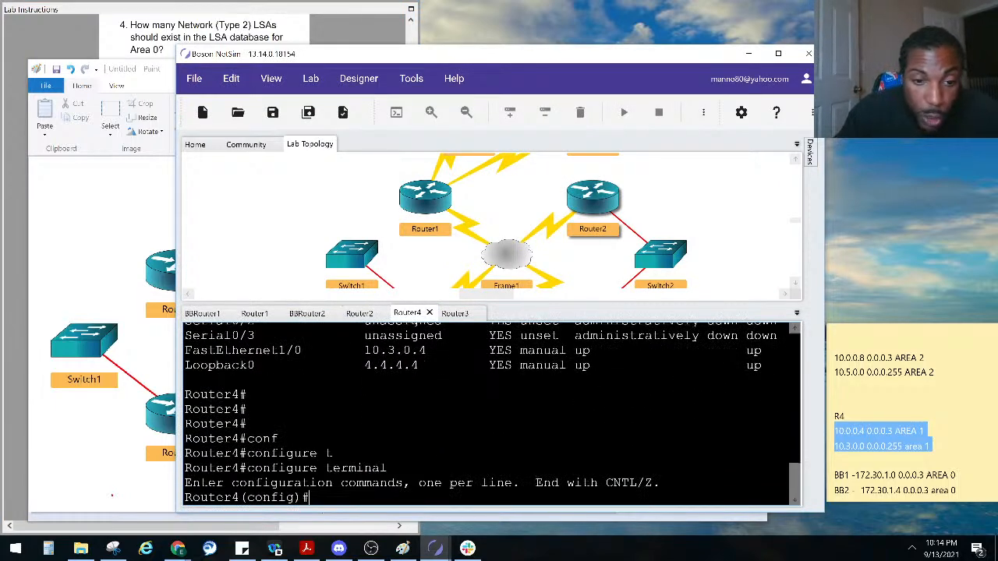
Enter router configuration mode for OSPF process 1 on Router4
type("net")
key("Tab")
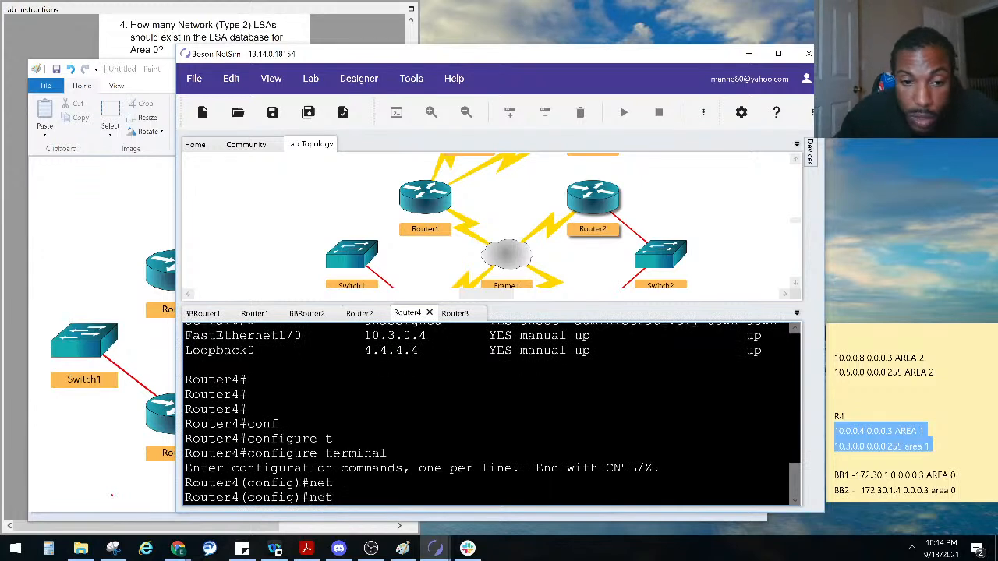
type("router os")
key("Tab")
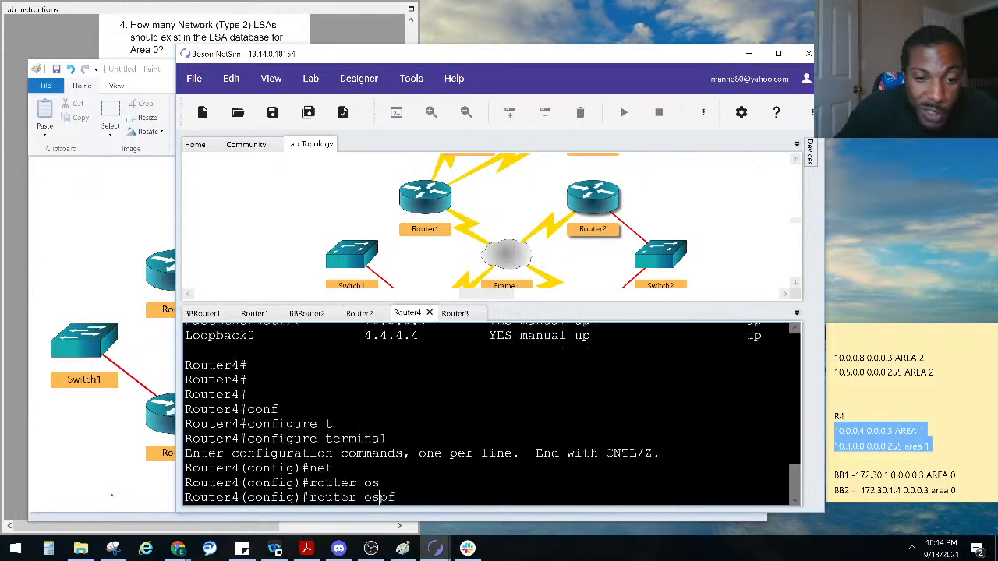
type("1")
key("Return")
Add network 10.0.0.4 with wildcard mask 0.0.0.3 to OSPF area 1 on Router4
type("net")
key("Tab")
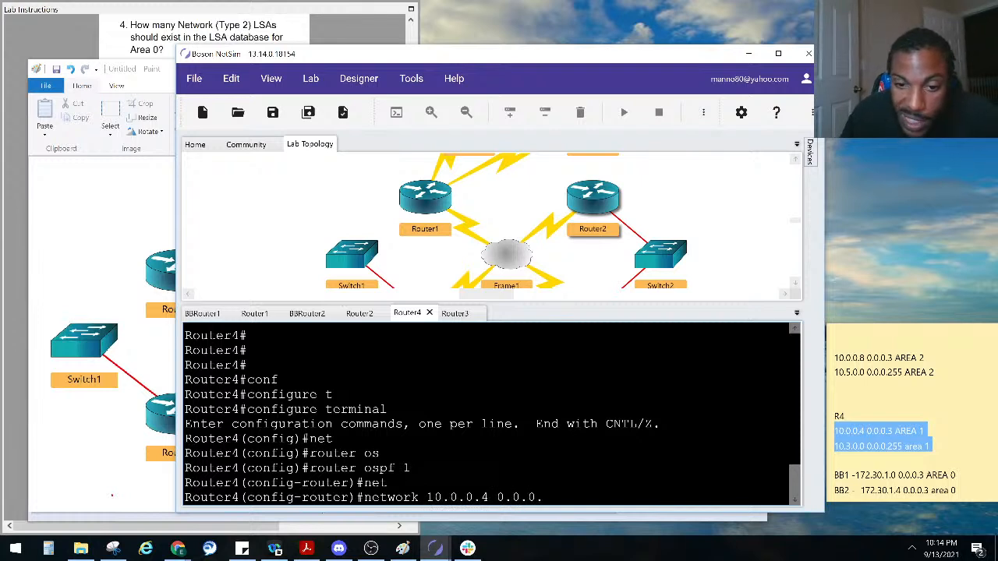
type("a")
key("Tab")
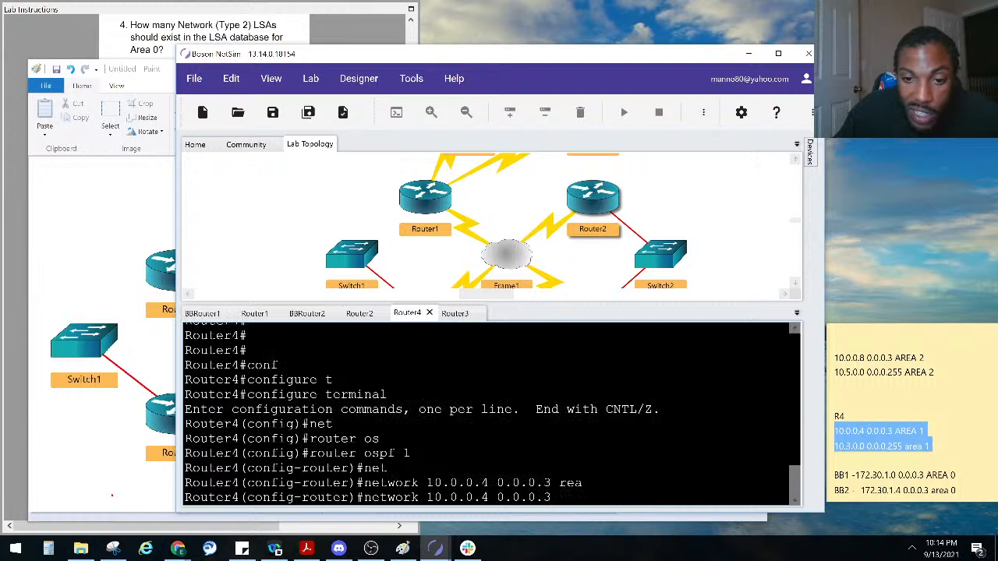
type("are")
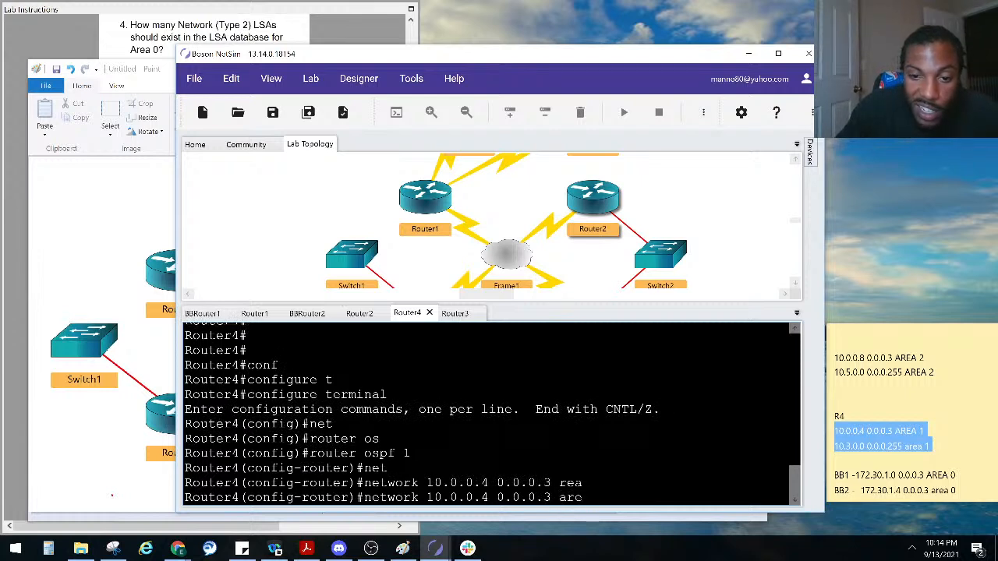
type("a 1")
key("Return")
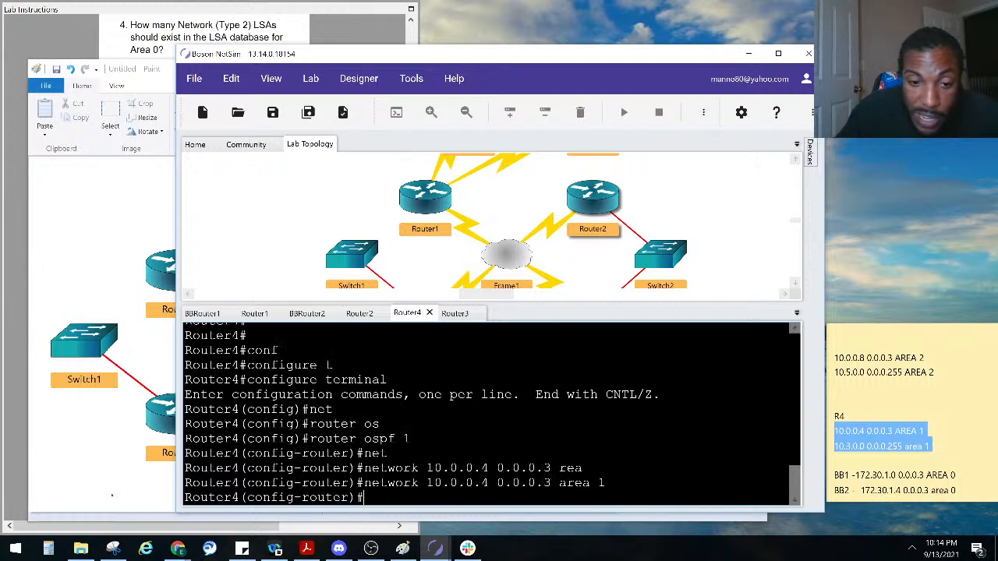
Add network 10.3.0.0 with wildcard mask 0.0.0.255 to OSPF area 1 on Router4
type("net")
key("Tab")
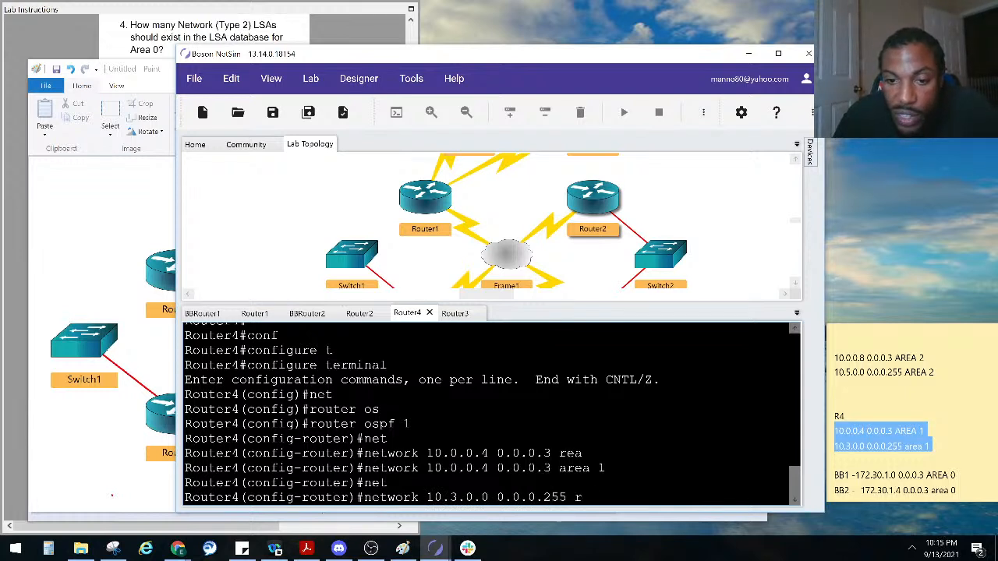
key("BackSpace")
type("area")
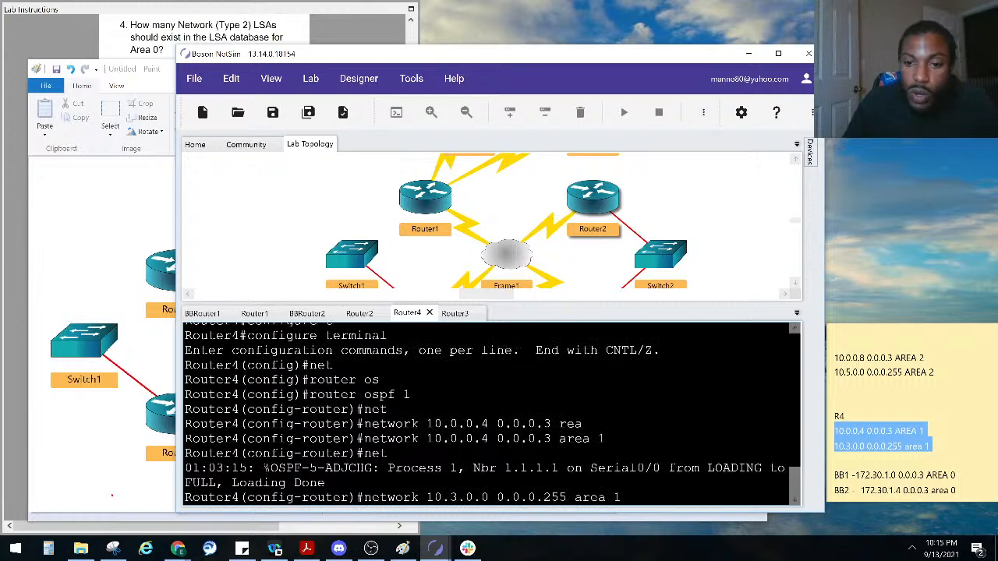
type(" 1")
key("Return")
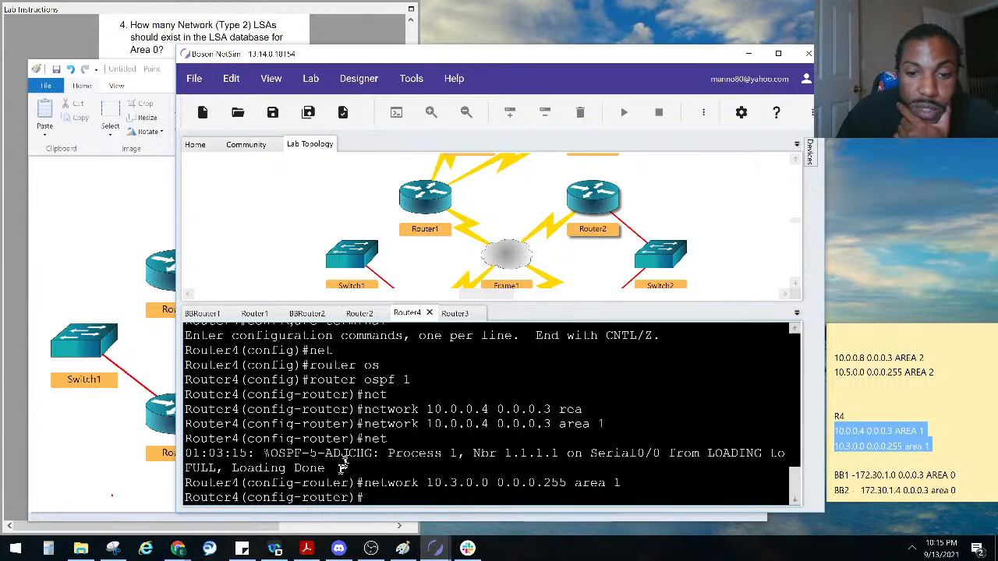
Highlight the Serial0/0 adjacency message in Router4's console, and in Paint draw a loop around the Router1–Router4 path
left_click_drag(343, 464, 136, 462)
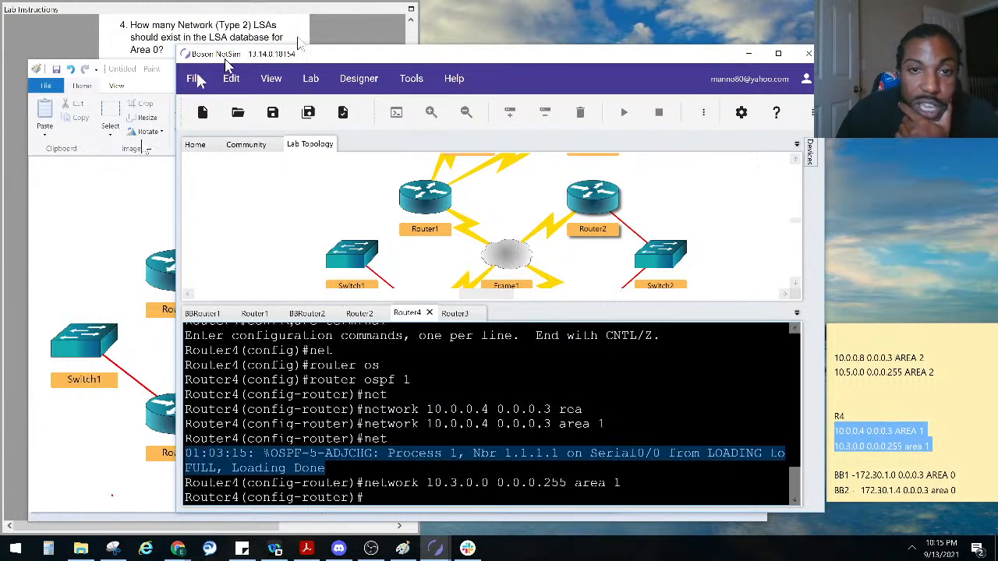
left_click(397, 549)
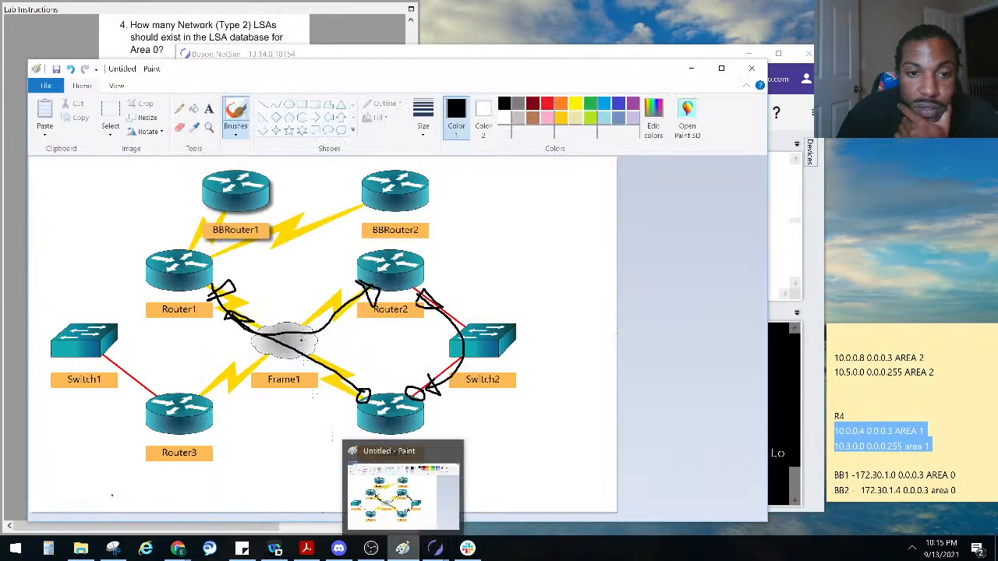
right_click(400, 549)
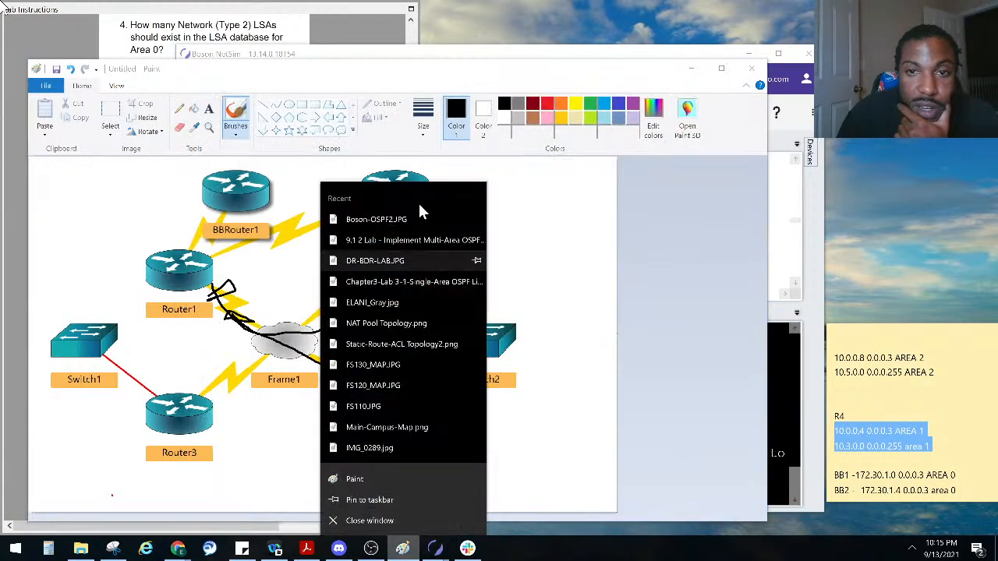
left_click(550, 104)
mouse_move(277, 363)
left_mouse_down()
mouse_move(364, 414)
mouse_move(242, 269)
mouse_move(240, 377)
mouse_move(304, 403)
left_mouse_up()
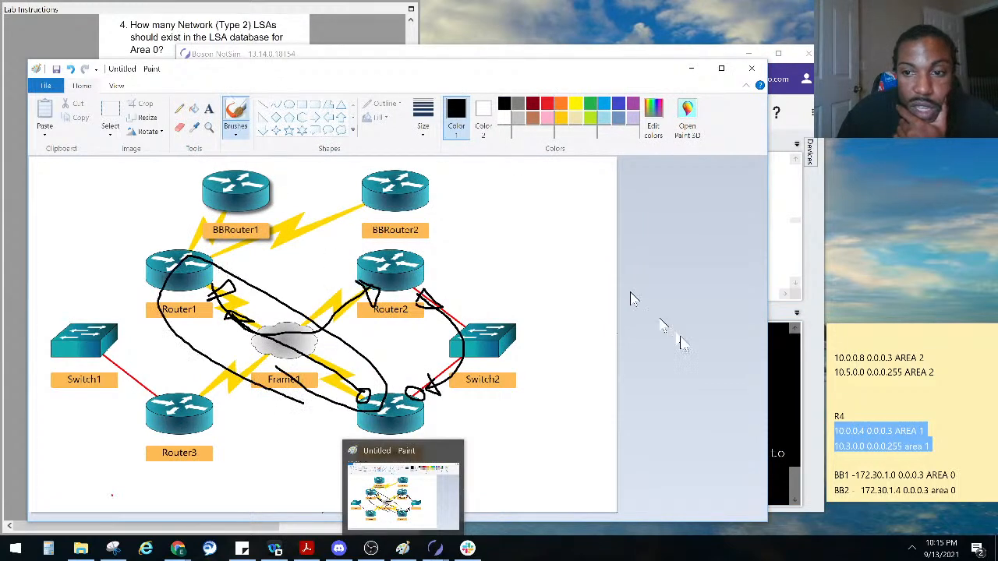
Highlight the FastEthernet1/0 adjacency message in Router4's console, and in Paint draw a loop around Router2, Switch2 and Router4
left_click(785, 486)
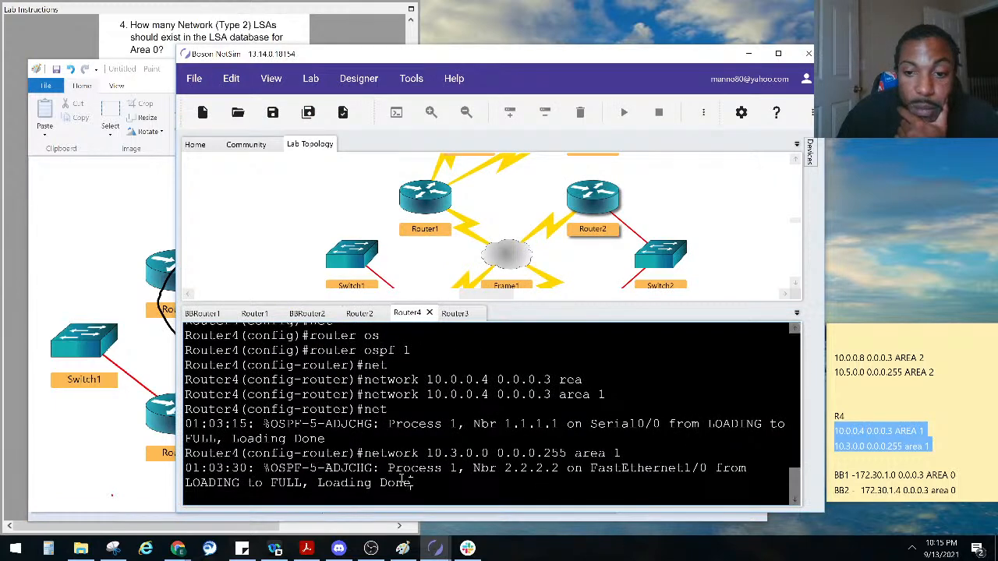
left_click_drag(421, 484, 246, 454)
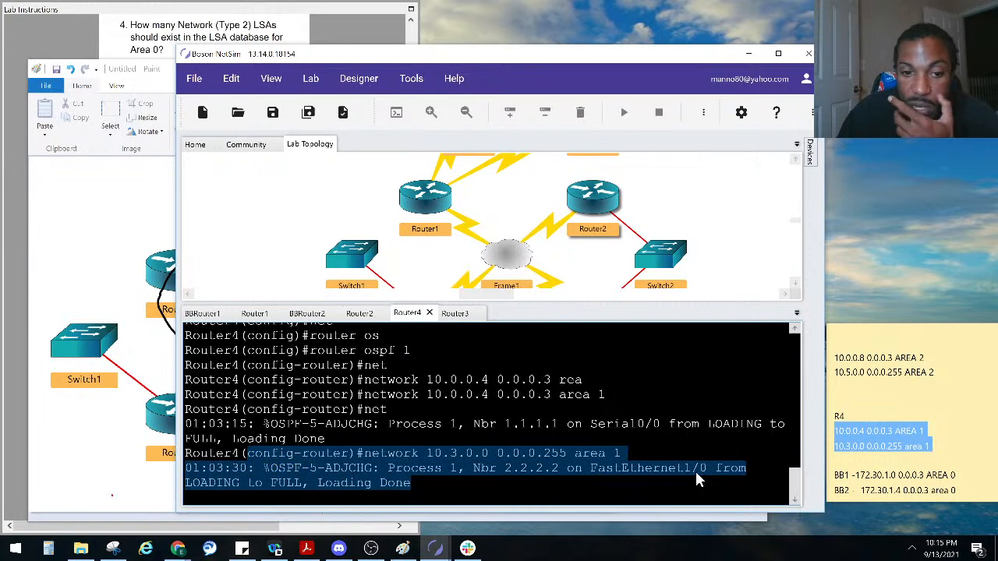
left_click(347, 22)
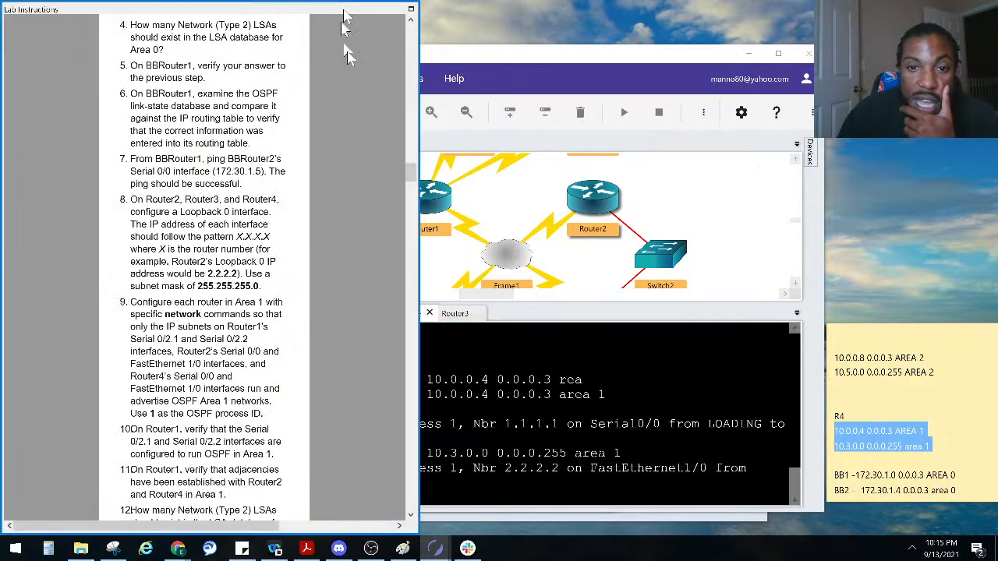
left_click(402, 548)
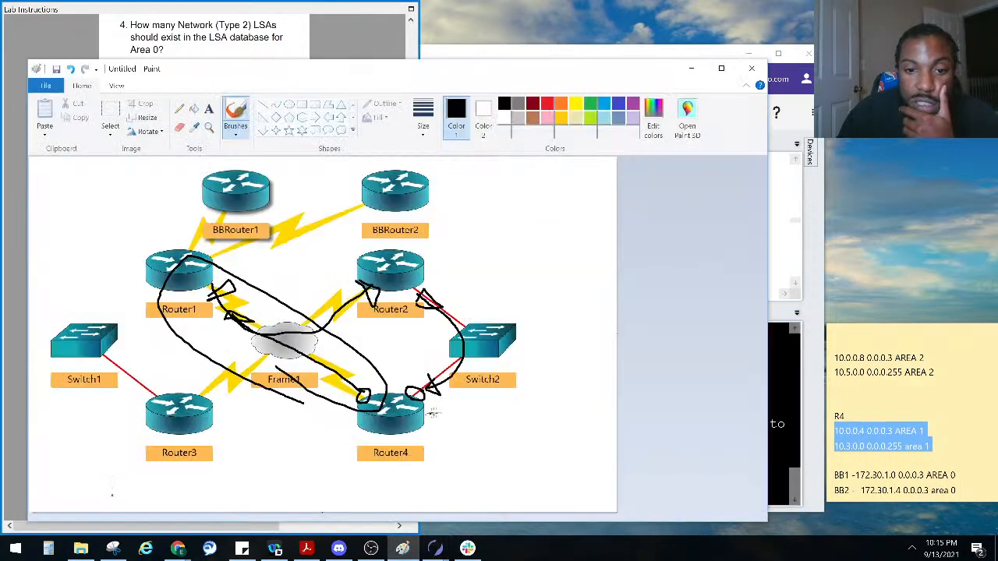
mouse_move(431, 413)
left_mouse_down()
mouse_move(491, 392)
mouse_move(417, 264)
mouse_move(405, 394)
left_mouse_up()
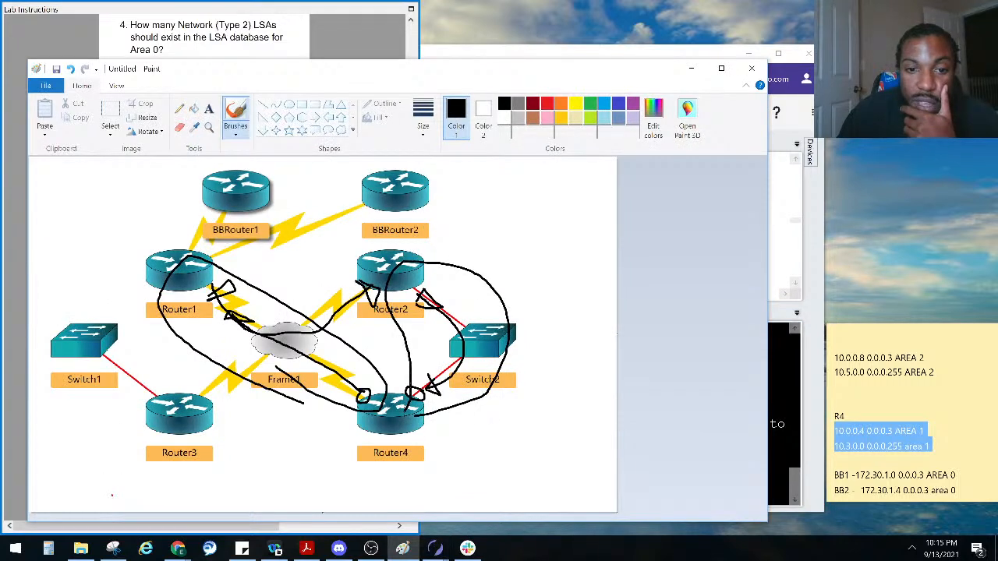
Undo all the arrows, circles and loops drawn on the topology diagram
key("ctrl+z")
key("ctrl+z")
key("ctrl+z")
key("ctrl+z")
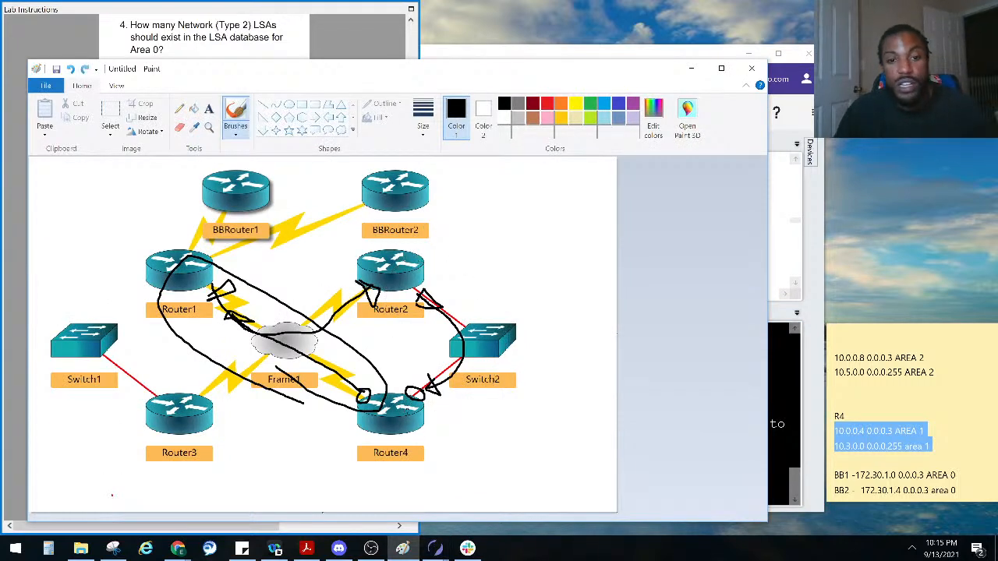
key("ctrl+z")
key("ctrl+z")
key("ctrl+z")
key("ctrl+z")
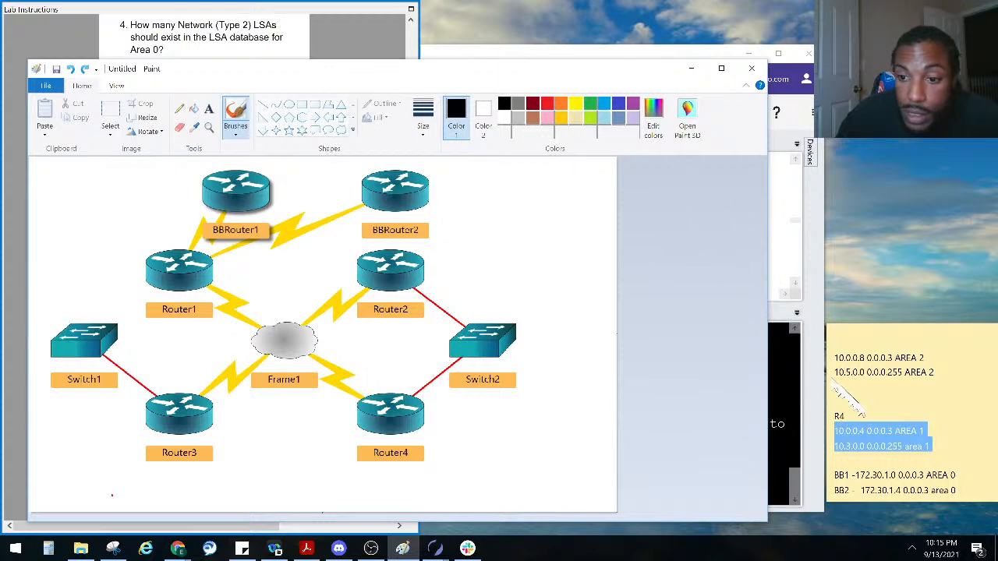
Check the lab instructions, and in Paint circle Router3's two interfaces toward Switch1 and Frame1
left_click(224, 30)
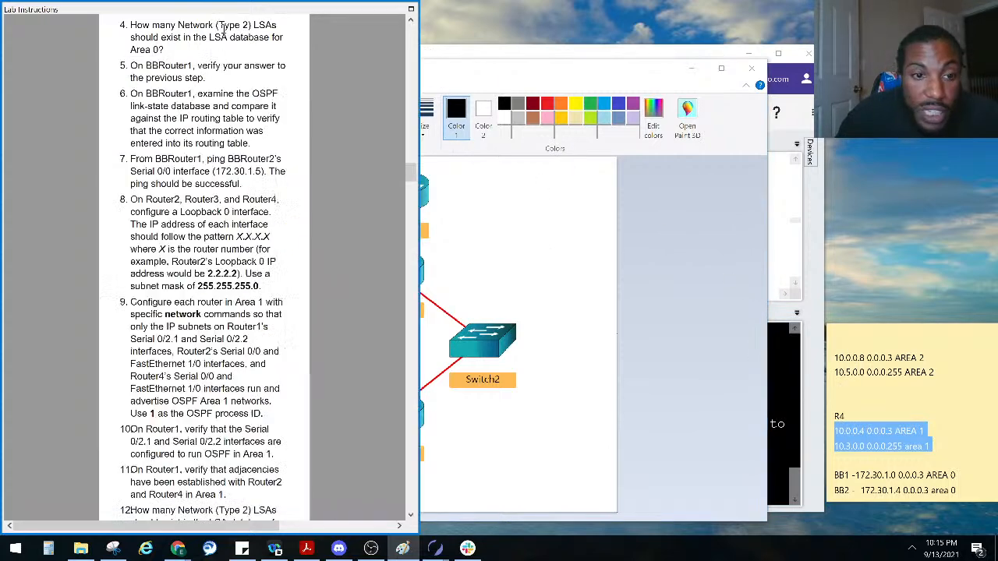
left_click(538, 429)
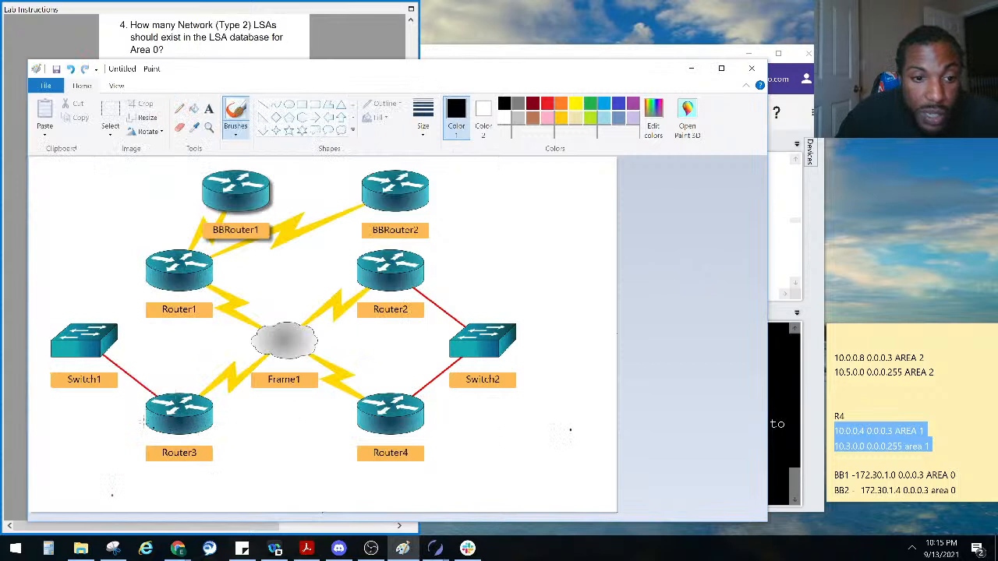
left_click_drag(167, 422, 173, 388)
key("ctrl+z")
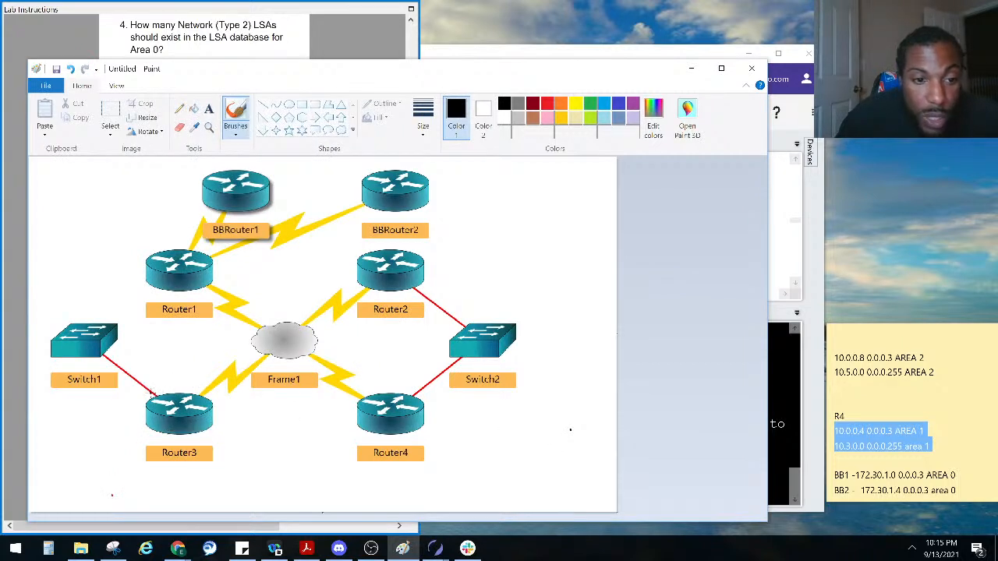
mouse_move(151, 395)
left_mouse_down()
mouse_move(195, 399)
mouse_move(206, 388)
left_mouse_up()
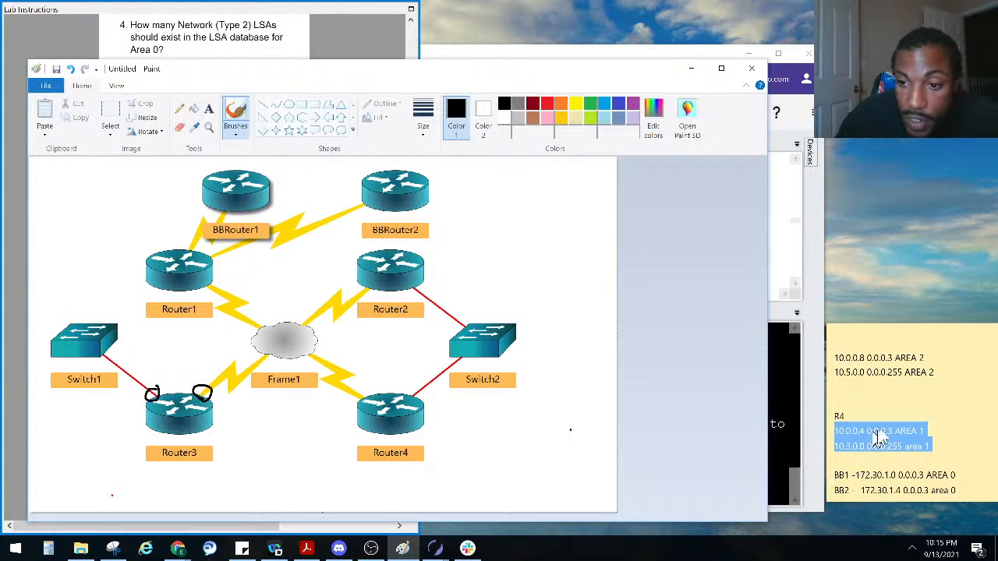
Highlight R3's Area 2 entries 10.0.0.8 0.0.0.3 and 10.5.0.0 0.0.0.255 in the sticky note
scroll(875, 421, "up", 1)
scroll(875, 421, "up", 1)
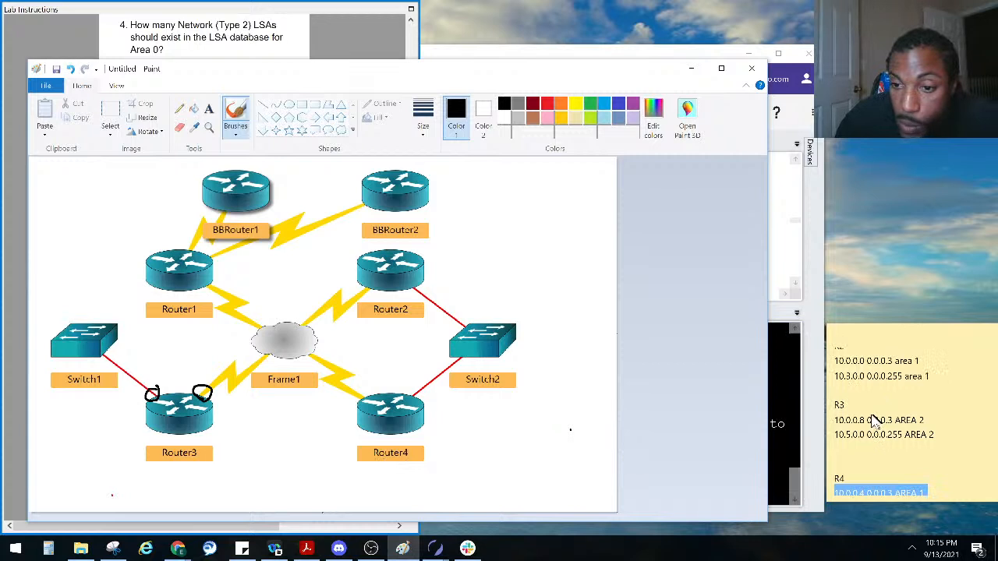
left_click(939, 439)
left_click_drag(935, 436, 819, 417)
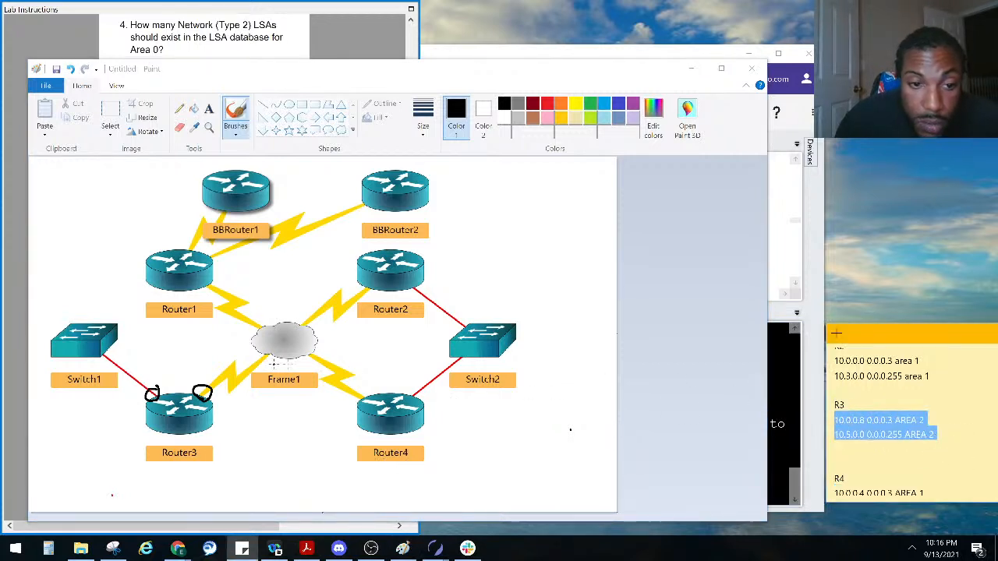
On the Paint diagram, circle Router1's interface toward Frame1, outline the region with Switch1 and Router3, and write 2 inside it
mouse_move(274, 356)
left_mouse_down()
mouse_move(81, 352)
mouse_move(168, 472)
mouse_move(283, 382)
mouse_move(277, 359)
left_mouse_up()
key("ctrl+z")
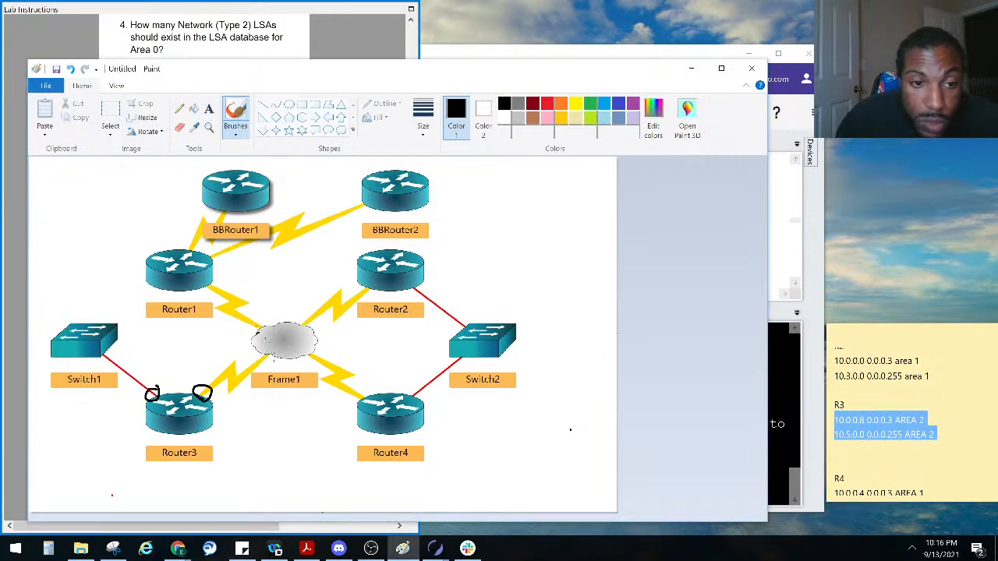
mouse_move(215, 283)
left_mouse_down()
mouse_move(203, 284)
mouse_move(209, 299)
mouse_move(219, 277)
mouse_move(234, 288)
mouse_move(267, 362)
mouse_move(193, 430)
mouse_move(98, 408)
mouse_move(78, 357)
mouse_move(167, 293)
mouse_move(204, 281)
left_mouse_up()
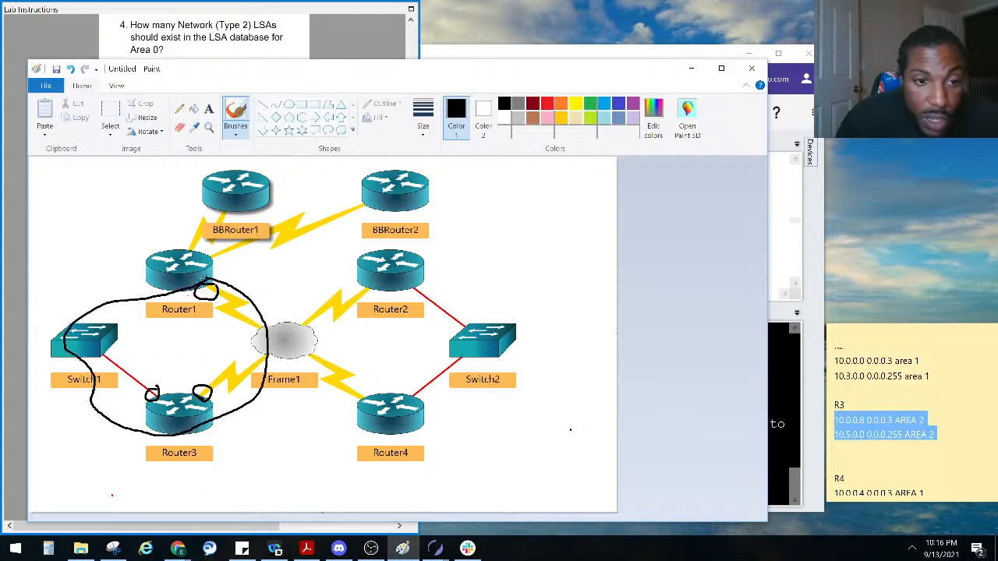
mouse_move(166, 337)
left_mouse_down()
mouse_move(178, 334)
mouse_move(167, 355)
mouse_move(208, 356)
left_mouse_up()
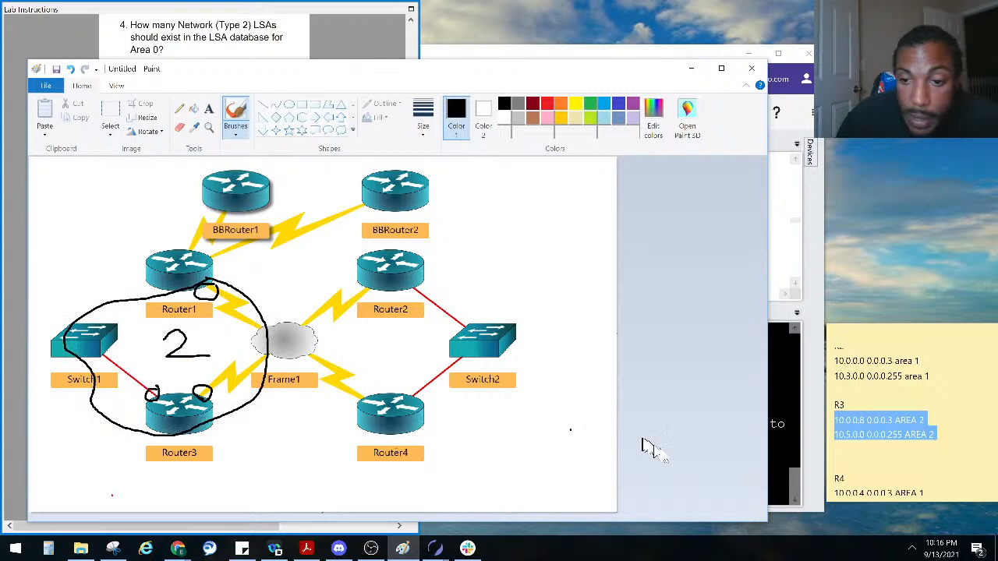
Switch to Boson NetSim, bring up Router3's console and enter global configuration mode
left_click(780, 483)
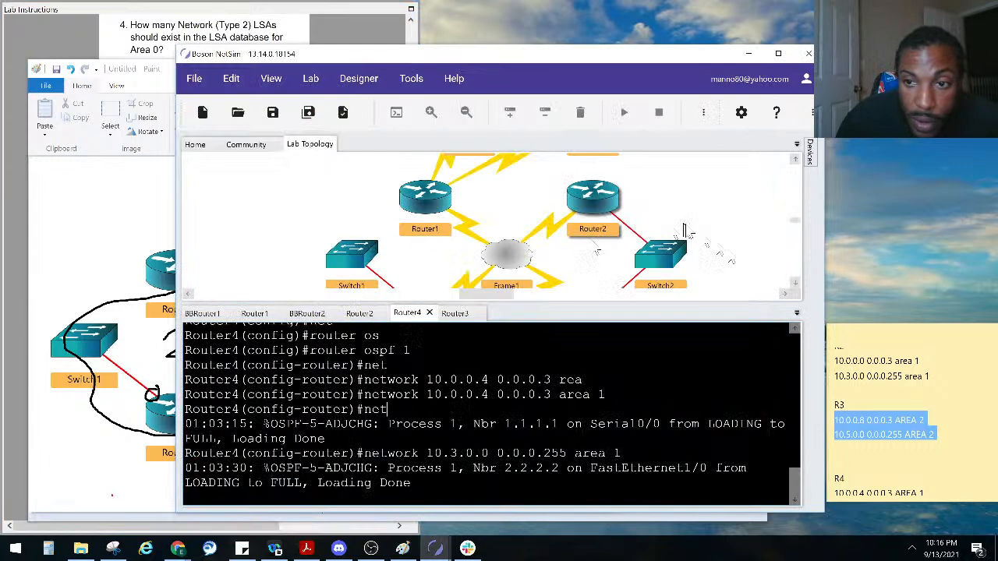
scroll(790, 285, "down", 3)
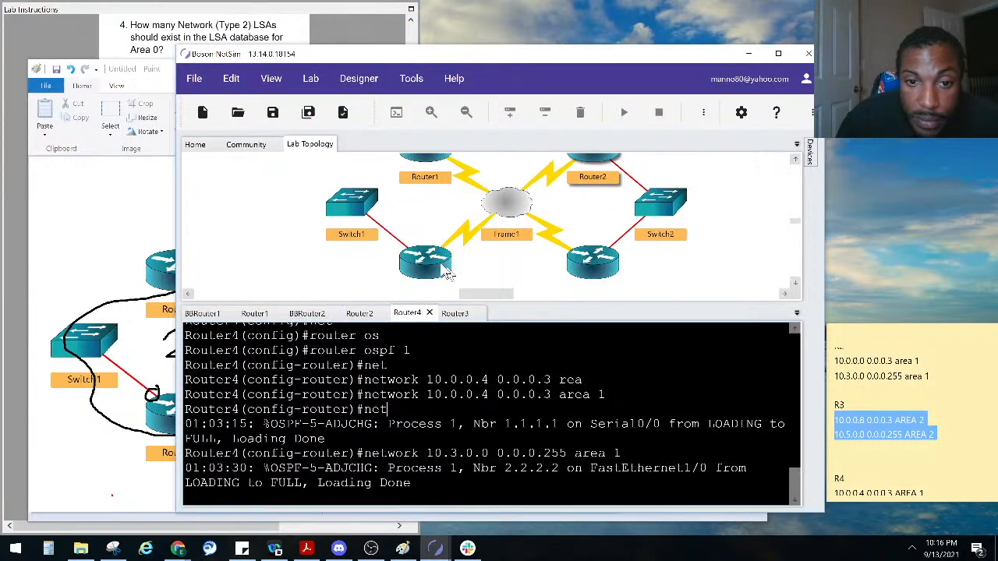
scroll(465, 283, "down", 1)
left_click(456, 312)
key("Return")
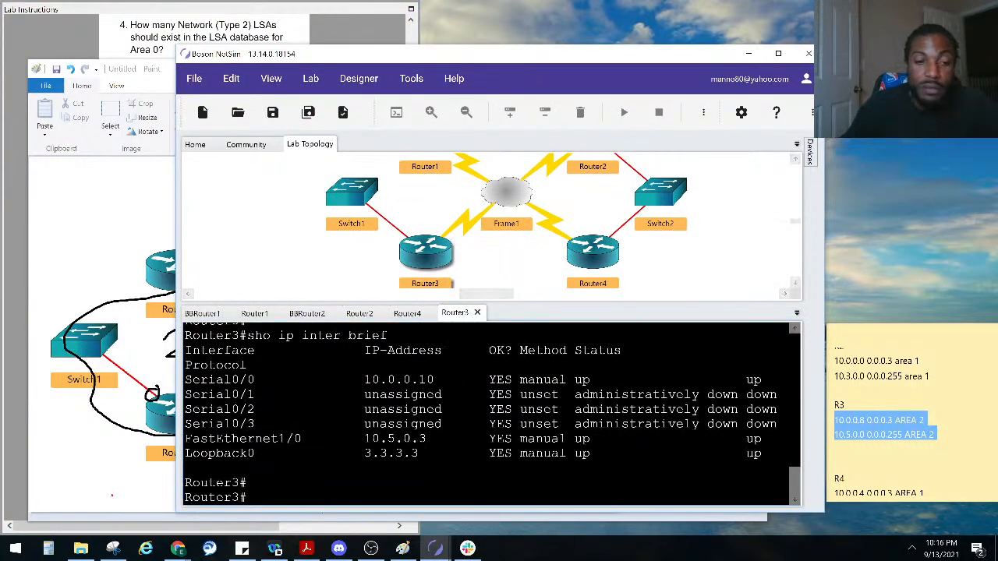
key("Return")
type("conf")
key("Tab")
type("t")
key("Tab")
key("Return")
Enter router configuration mode for OSPF process 1 on Router3
type("eout")
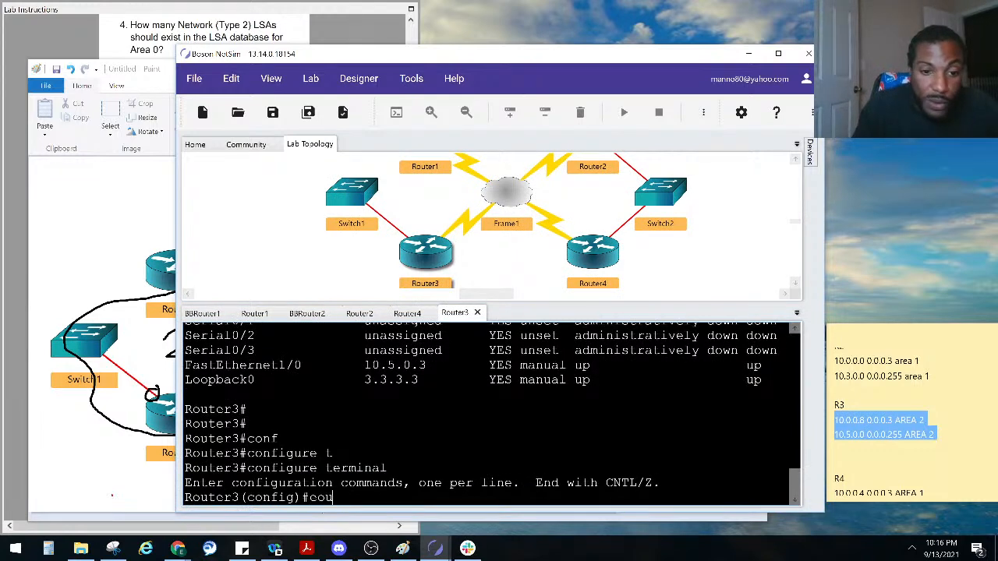
key("BackSpace")
key("BackSpace")
key("BackSpace")
key("BackSpace")
type("router os")
key("Tab")
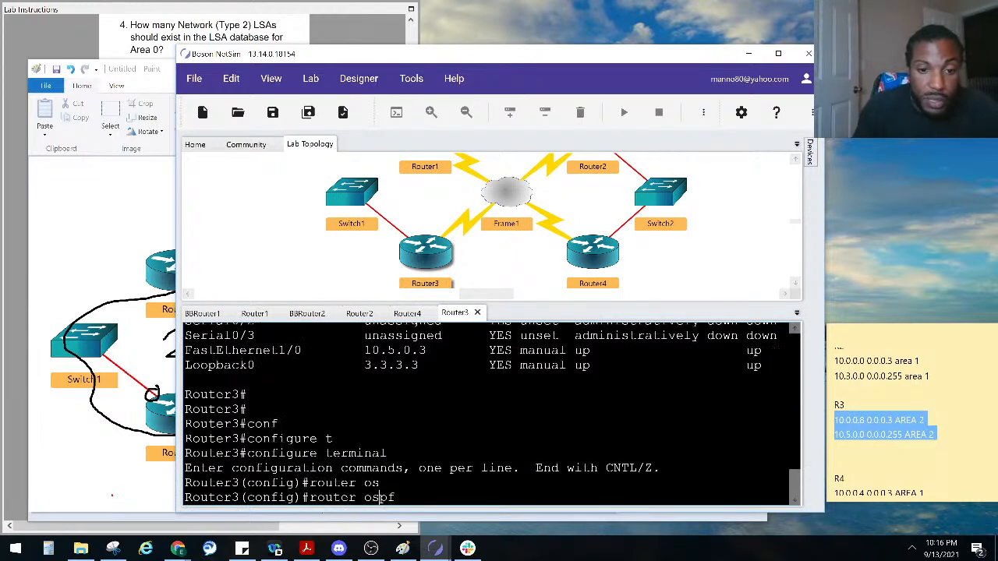
type("1")
key("Return")
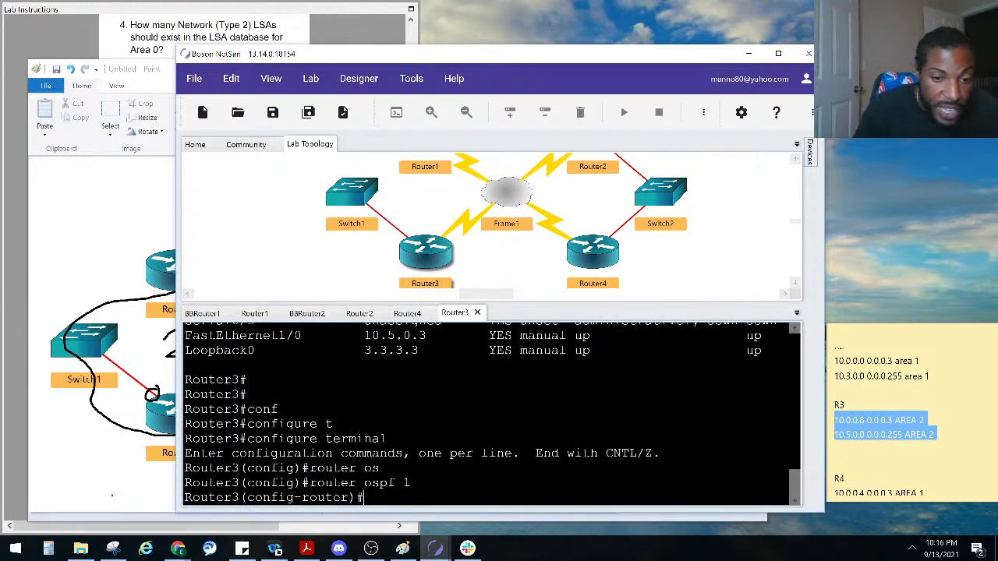
Try to add network 10.0.0.8 to Area 2 on Router3 without a wildcard mask
type("net")
key("Tab")
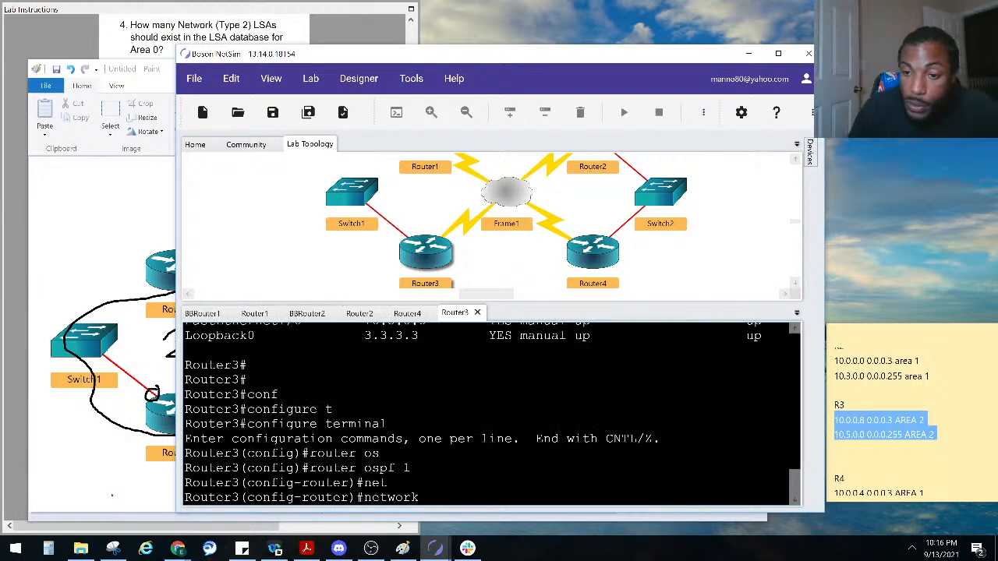
type("10.0.0.")
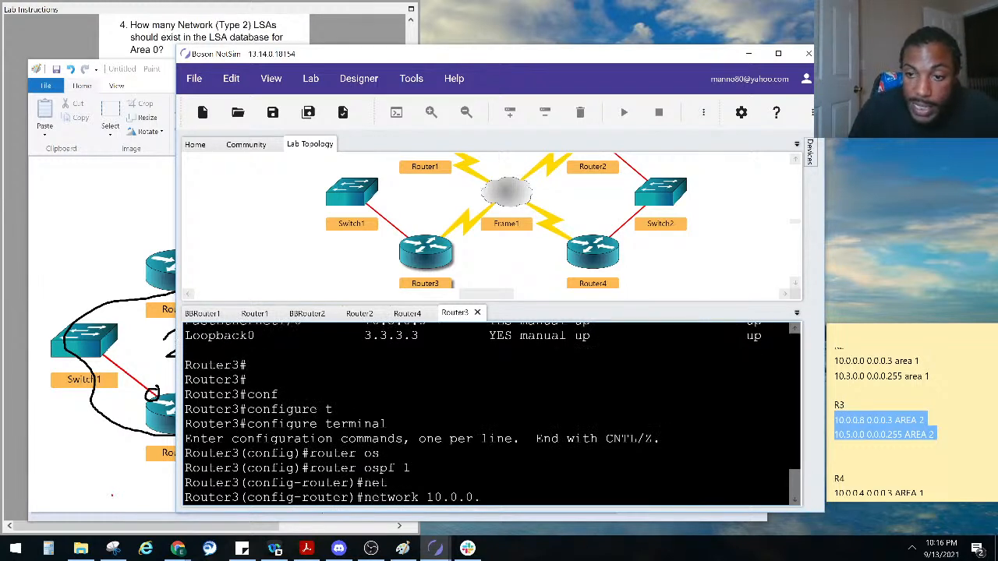
type("8 area  52")
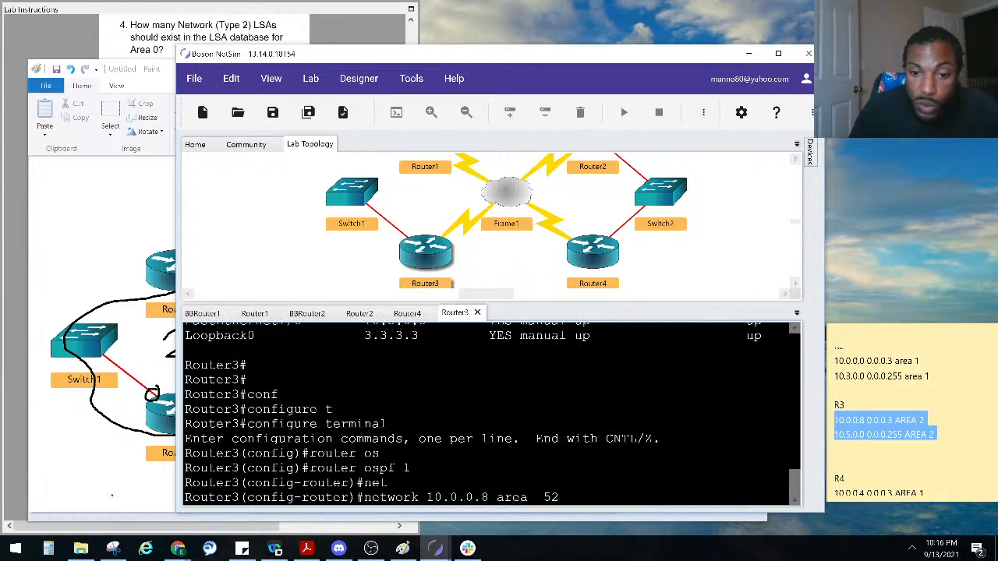
key("BackSpace")
key("BackSpace")
type("2")
key("Return")
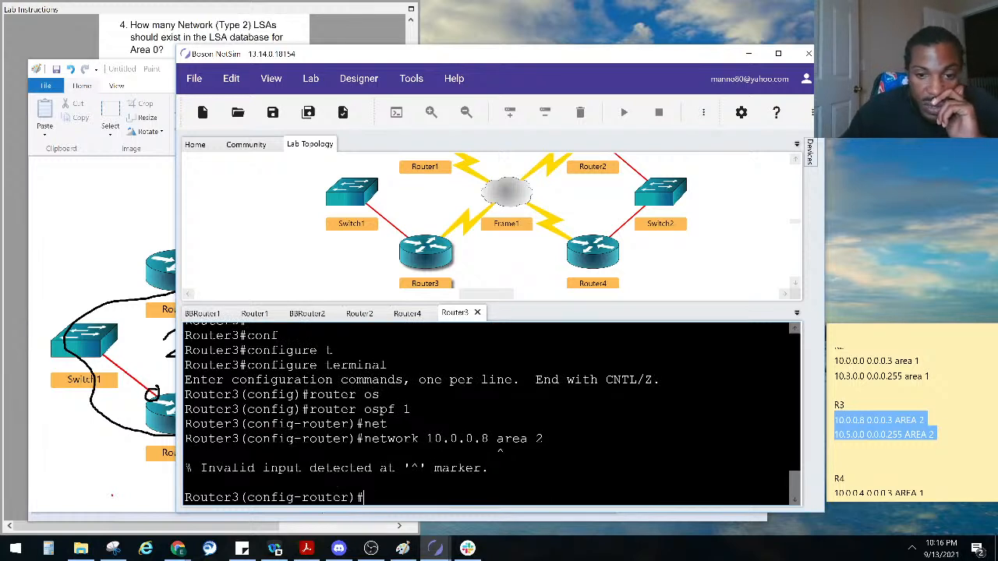
Correct the recalled network command to 10.0.0.8 0.0.0.3 area 2 and run it on Router3
key("Up")
key("BackSpace")
key("BackSpace")
key("BackSpace")
key("BackSpace")
key("BackSpace")
key("BackSpace")
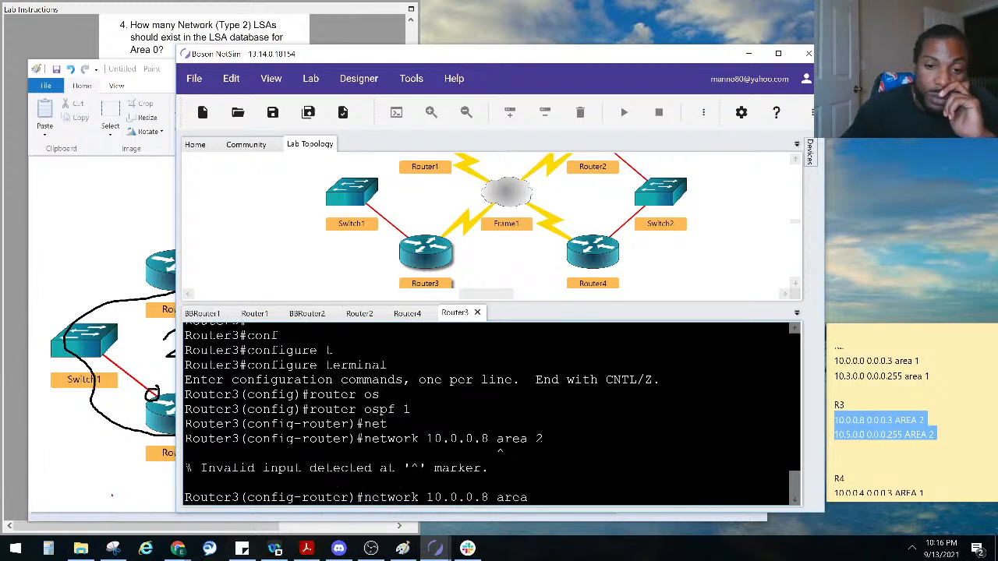
type("0")
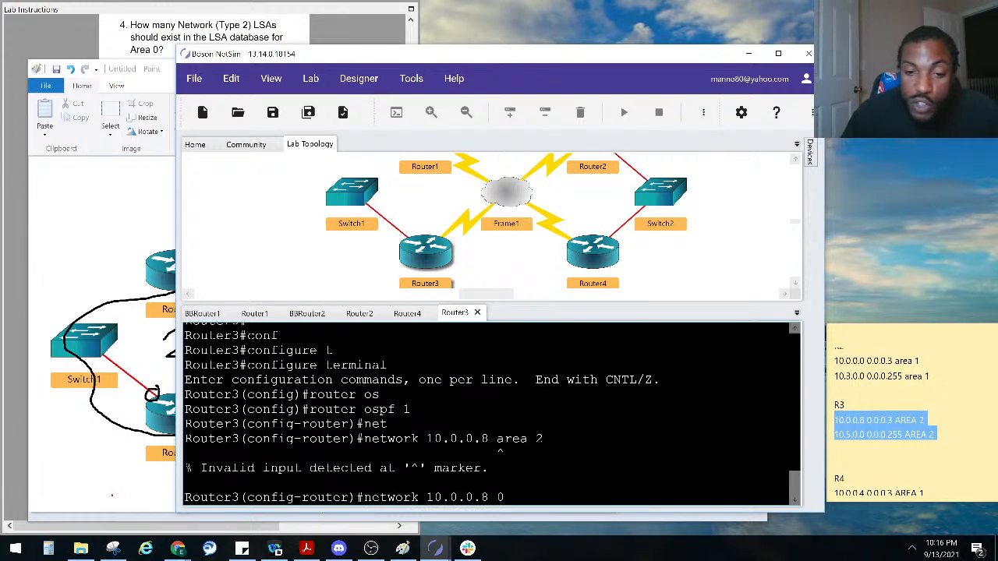
type(".0.0.3 area")
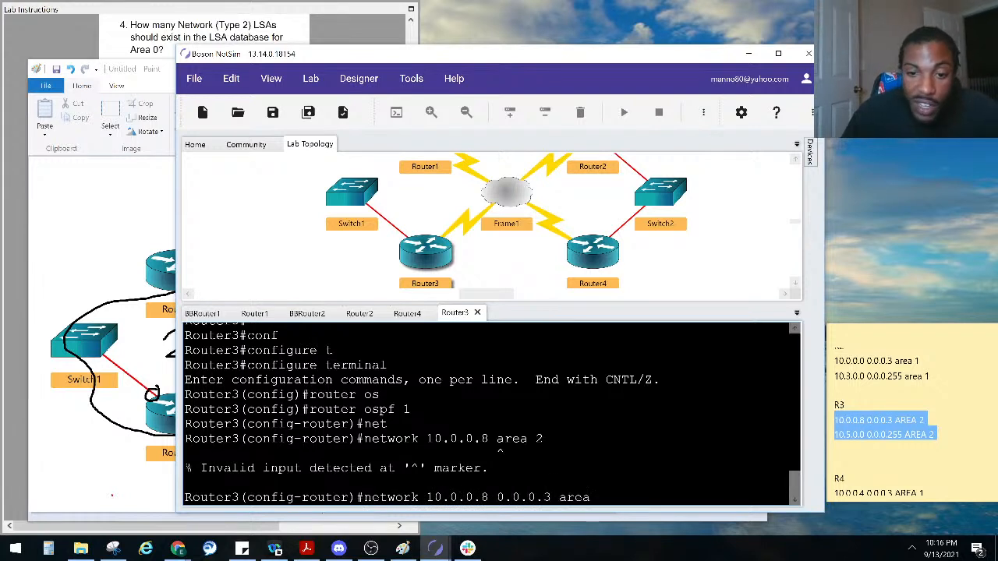
type(" 2")
key("Return")
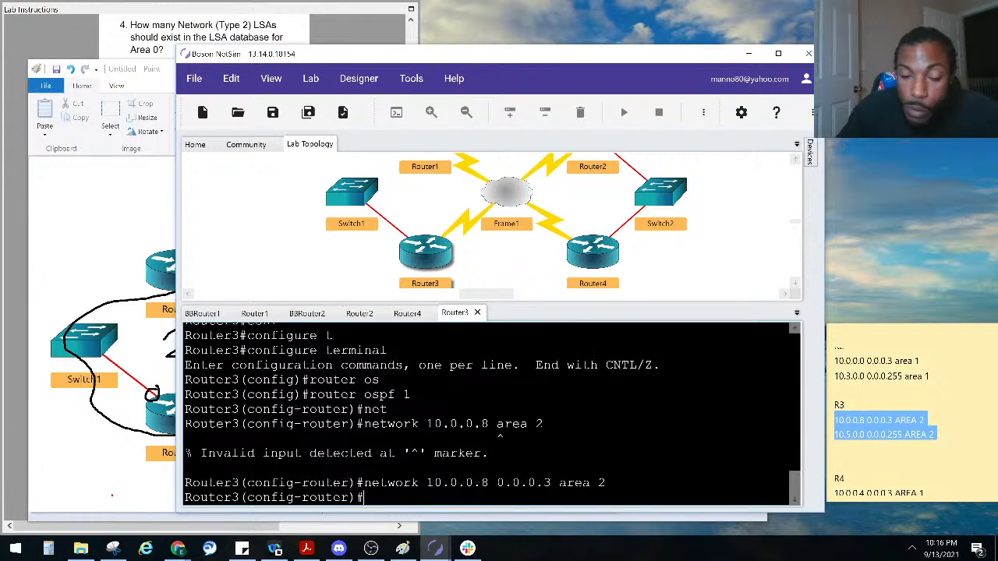
Add network 10.5.0.0 with wildcard mask 0.0.0.255 to OSPF Area 2 on Router3
type("net")
key("Tab")
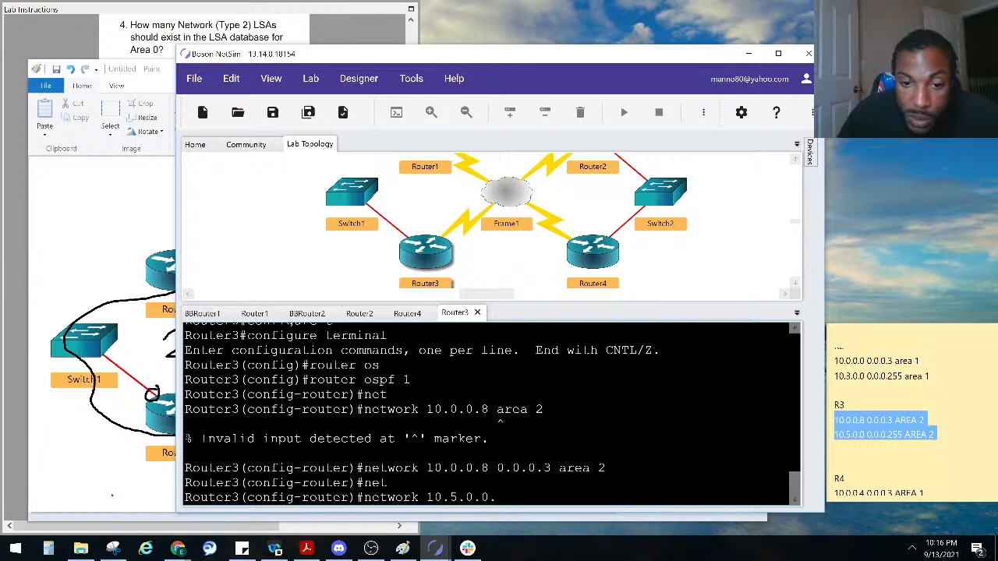
type("10.5.0.0 0.0.0.")
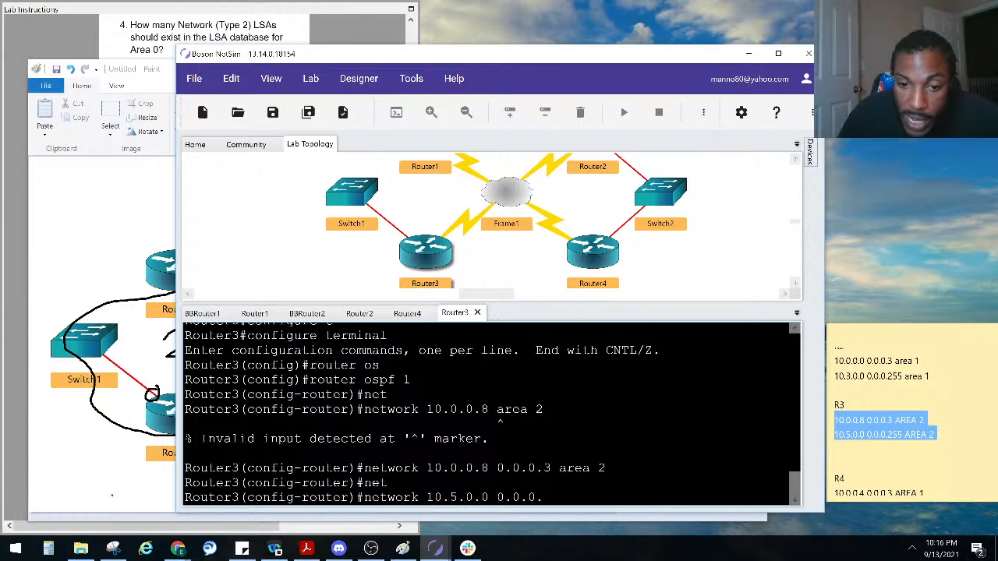
type("255 area")
key("Tab")
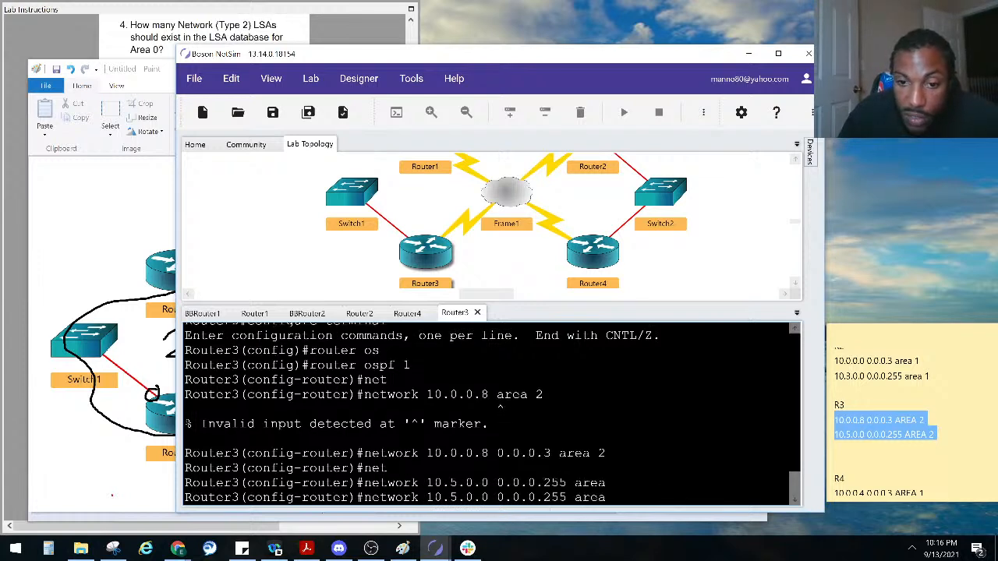
type("2")
key("Return")
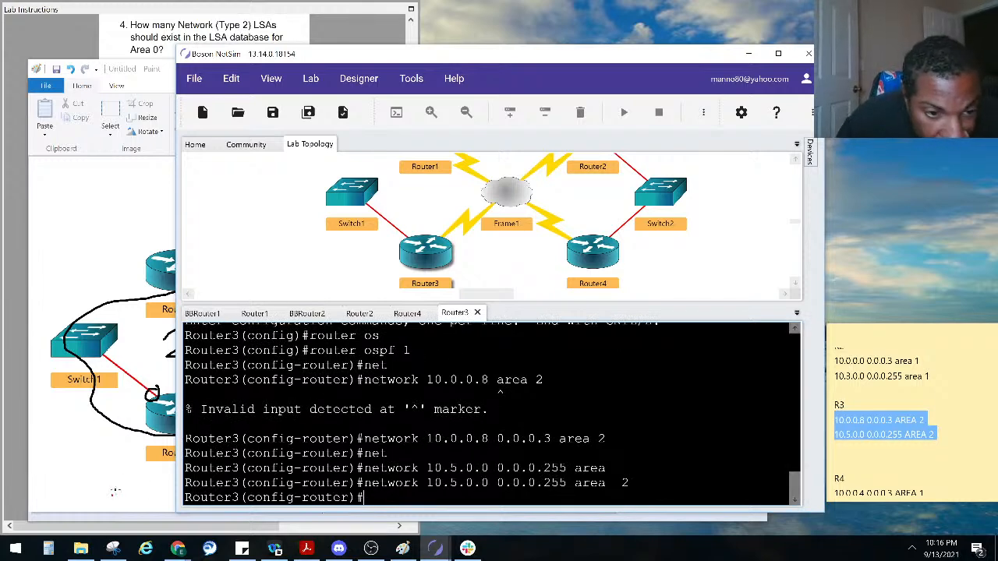
In Paint, draw over the circle at Router3's interface toward Switch1 to emphasize it
left_click(113, 491)
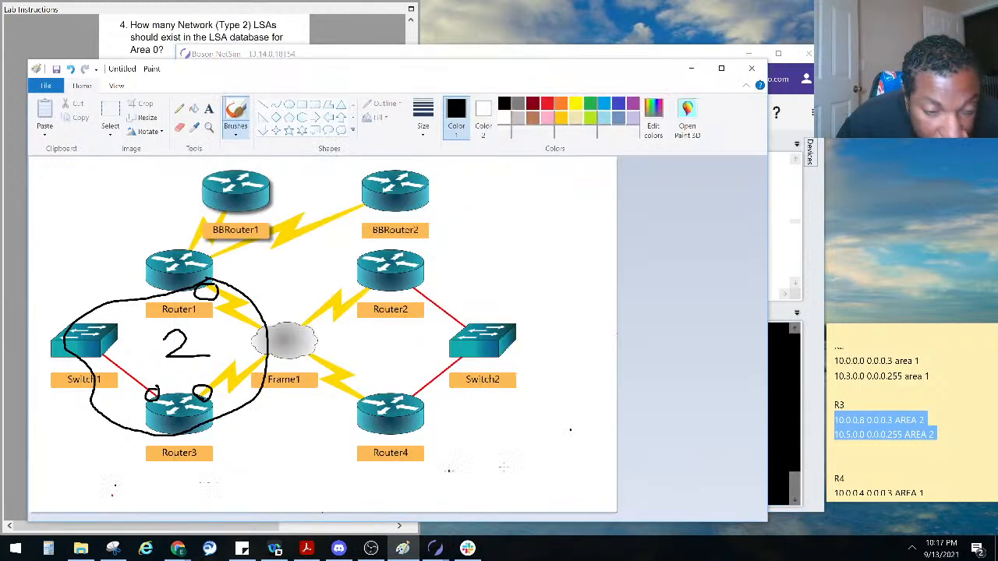
left_click(801, 489)
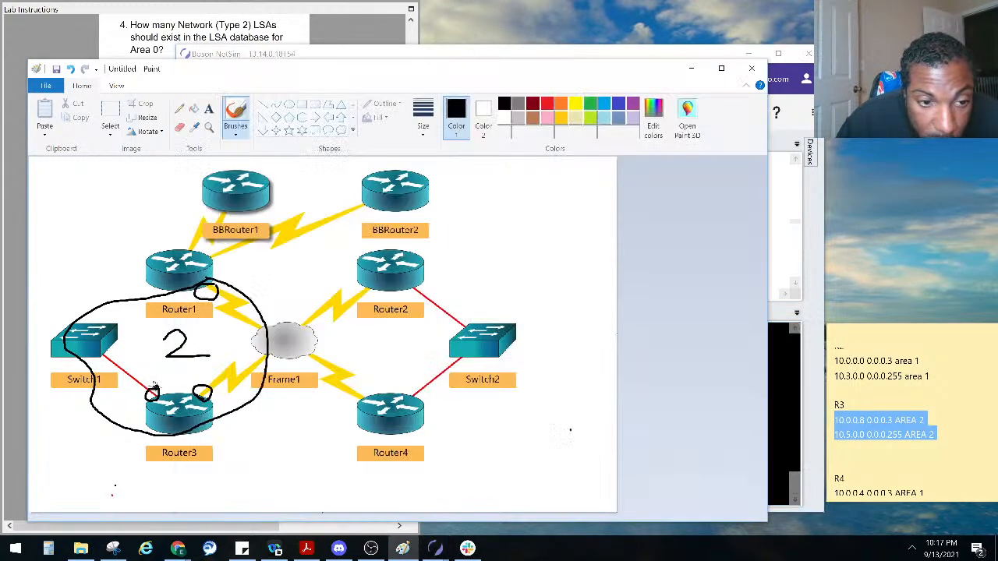
left_click(156, 394)
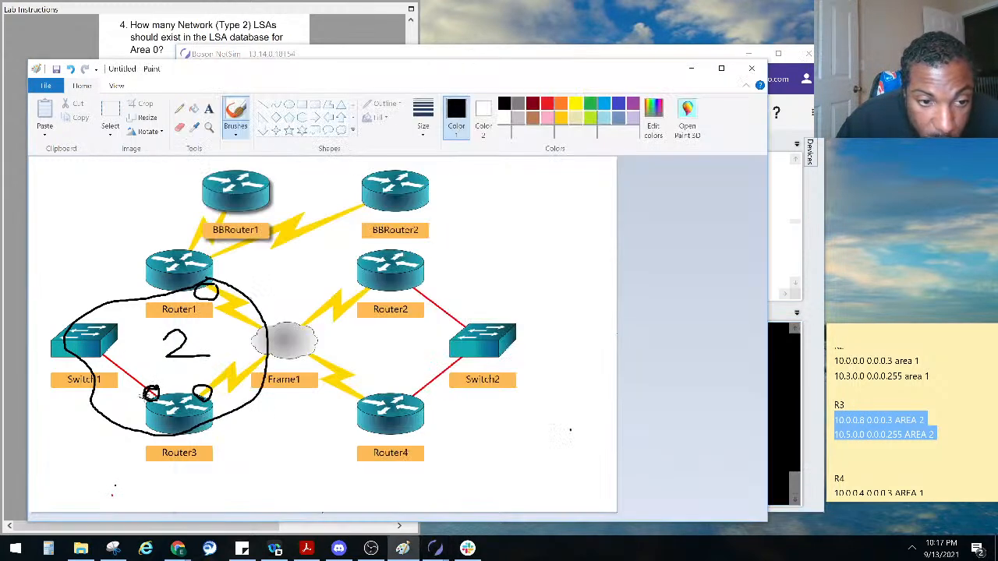
mouse_move(148, 395)
left_mouse_down()
mouse_move(164, 388)
mouse_move(149, 393)
left_mouse_up()
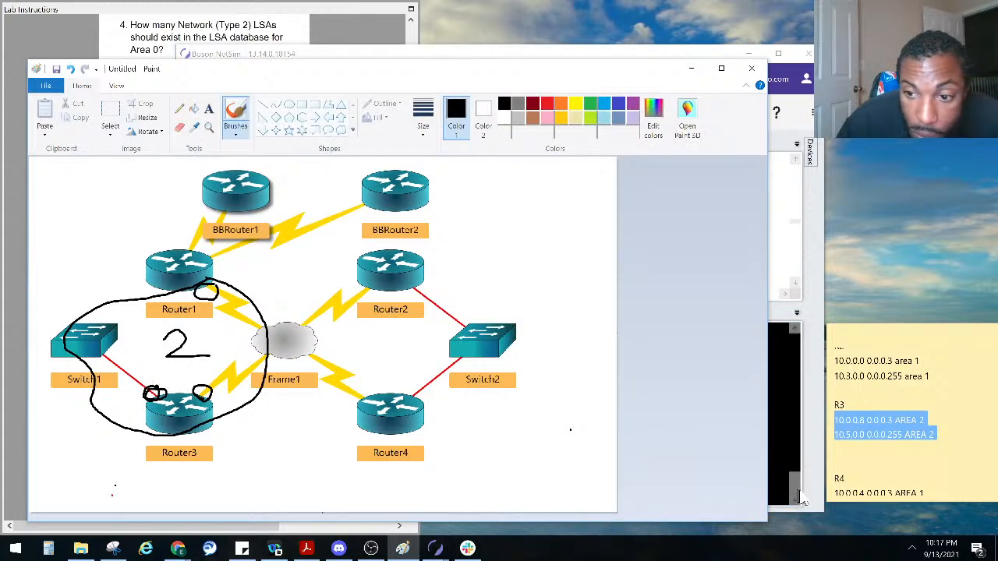
Return to NetSim, leave configuration mode on Router3 and fill the console with blank privileged prompts
left_click(799, 498)
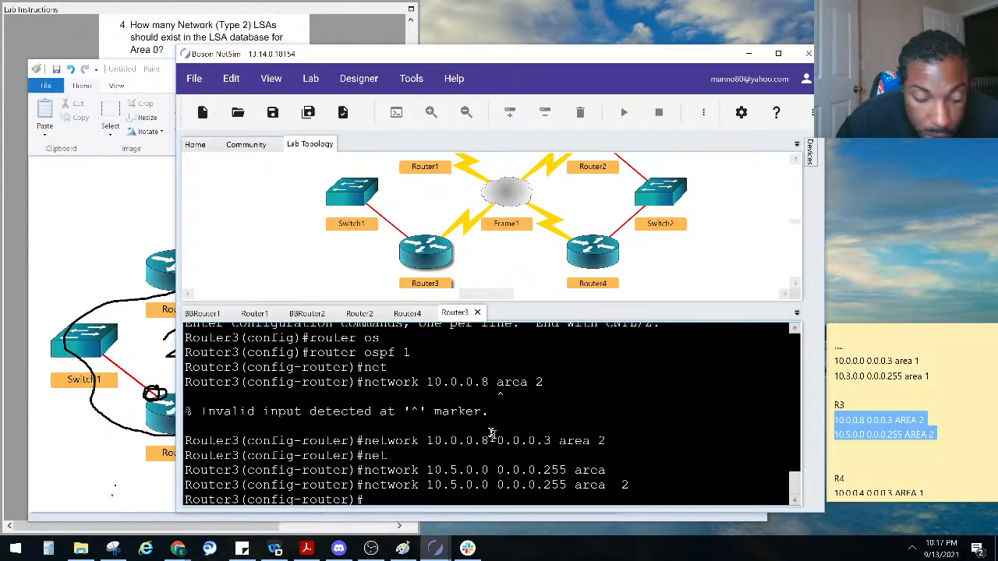
key("ctrl+z")
key("Return")
key("Return")
key("Return")
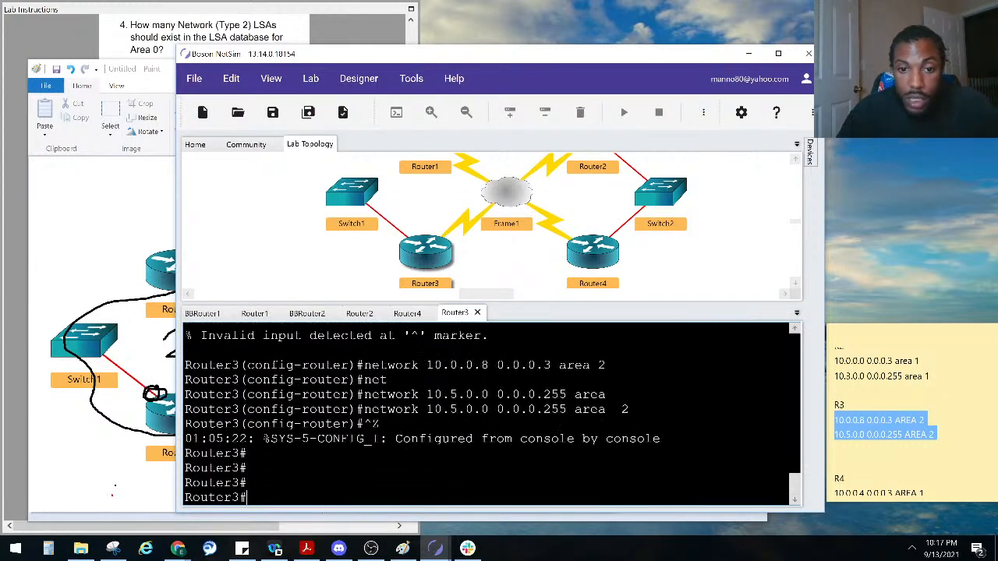
key("Return")
key("Return")
key("Return")
key("Return")
key("Return")
key("Return")
key("Return")
key("Return")
key("Return")
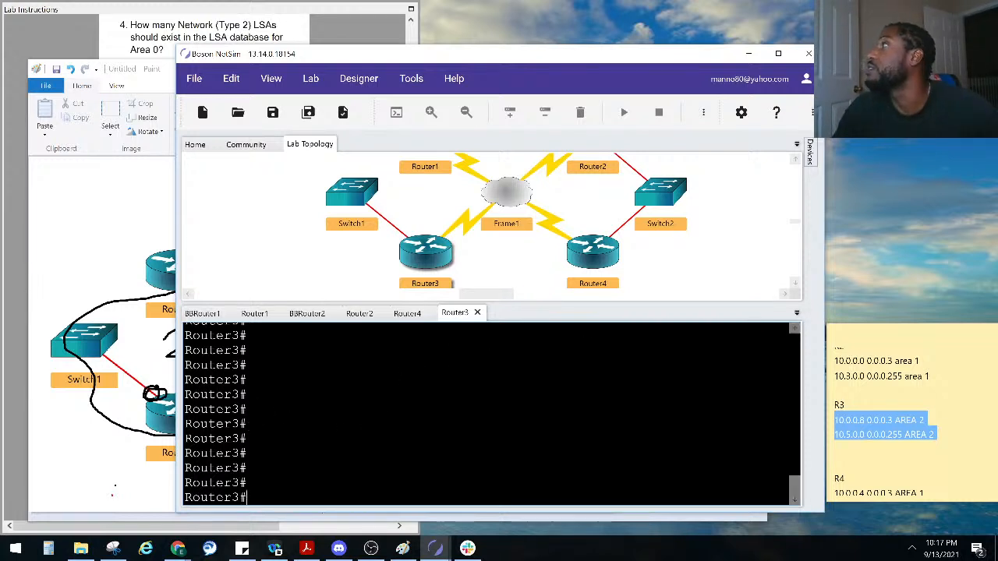
Review Router3's console history, checking the entered OSPF network commands, the interface addresses and any adjacency messages
key("alt+Tab")
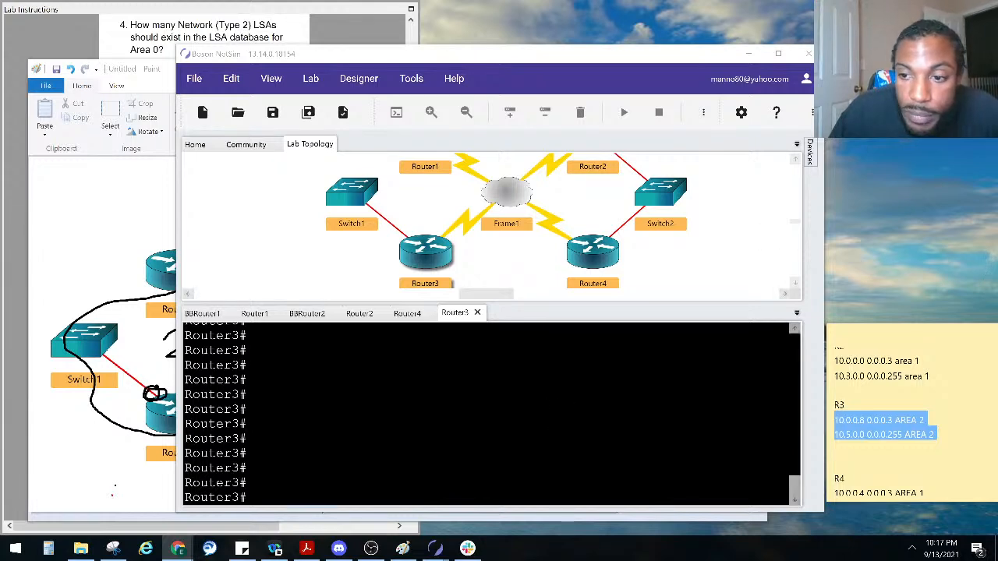
left_click(569, 434)
scroll(570, 435, "up", 5)
scroll(570, 435, "up", 2)
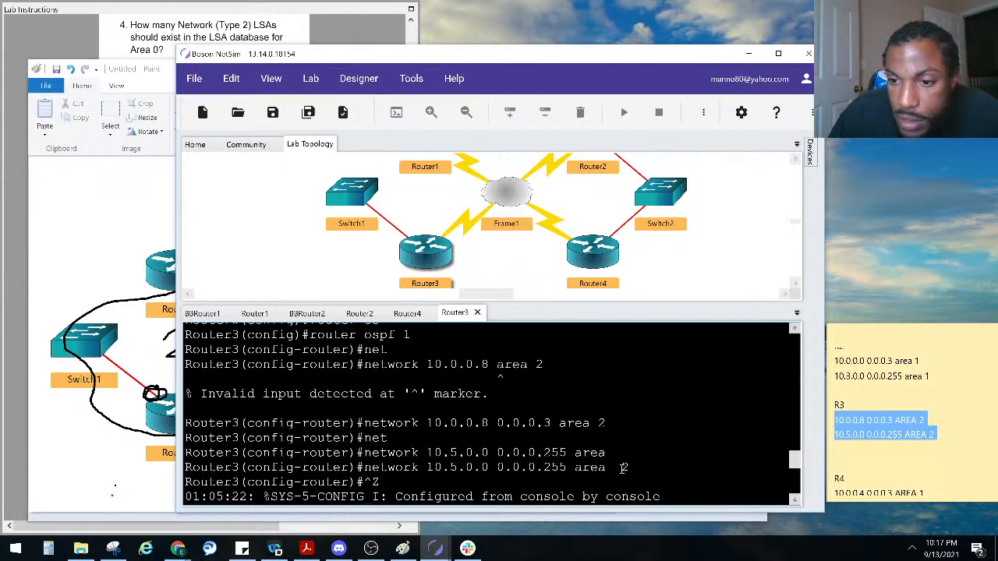
scroll(623, 468, "up", 10)
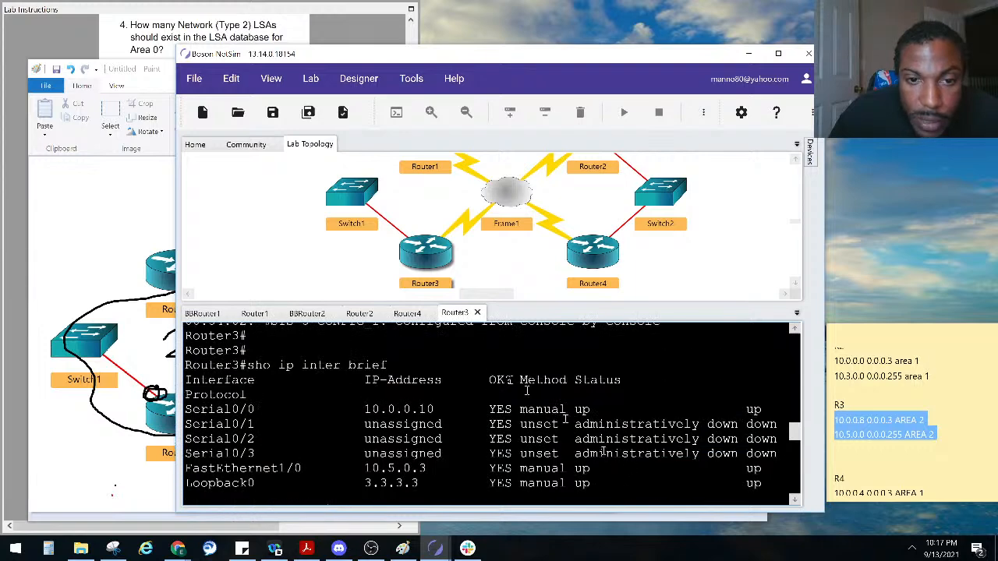
scroll(474, 363, "down", 10)
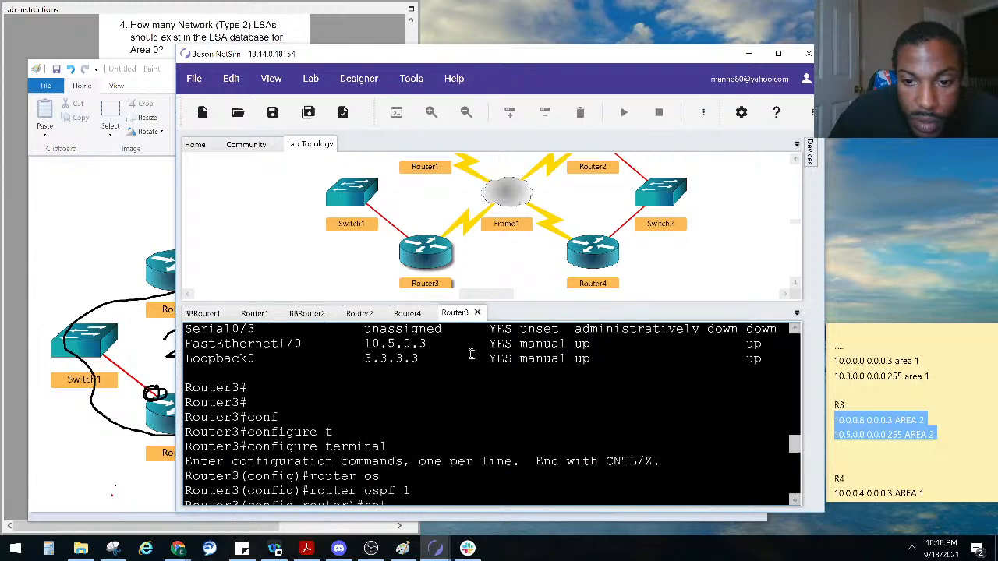
scroll(476, 368, "up", 4)
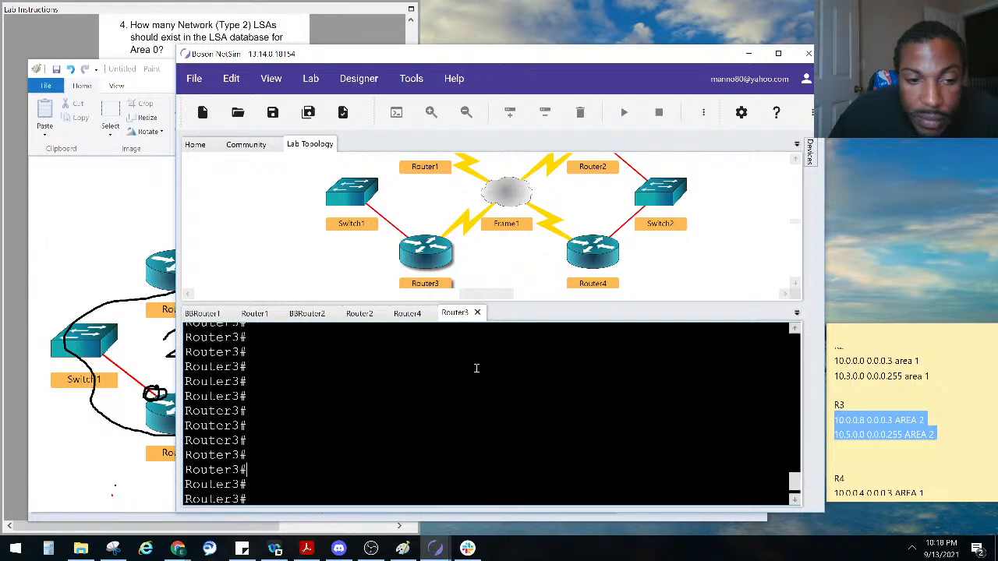
scroll(476, 368, "down", 5)
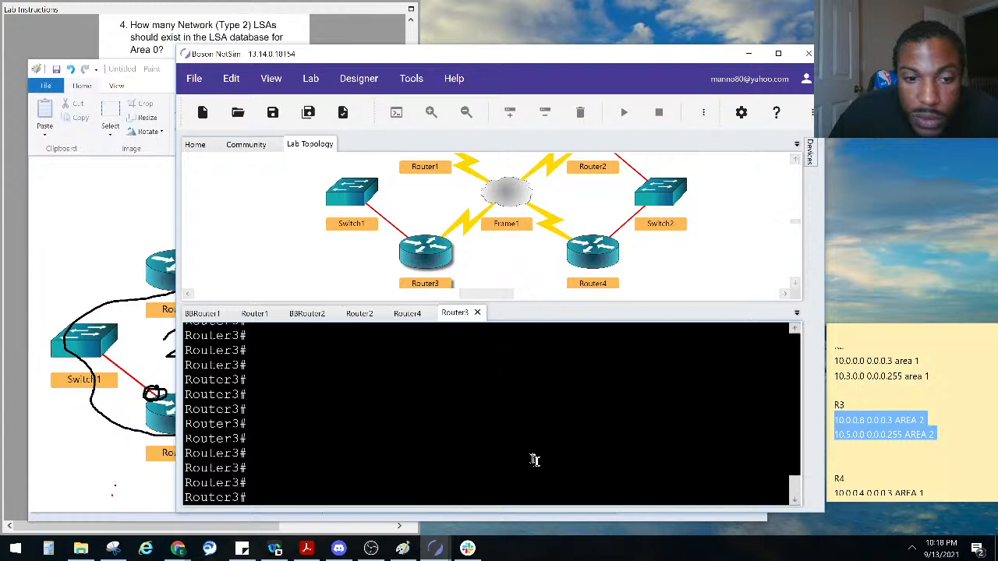
scroll(530, 457, "up", 5)
scroll(523, 457, "down", 6)
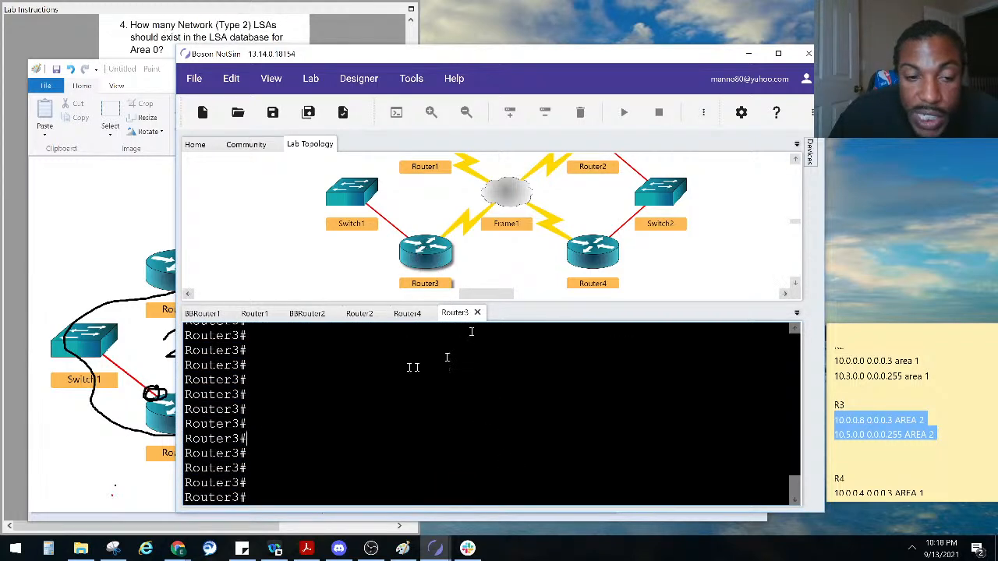
Highlight the latest OSPF adjacency message for FastEthernet1/0 in Router2's console, and return to Router3's console
left_click(360, 312)
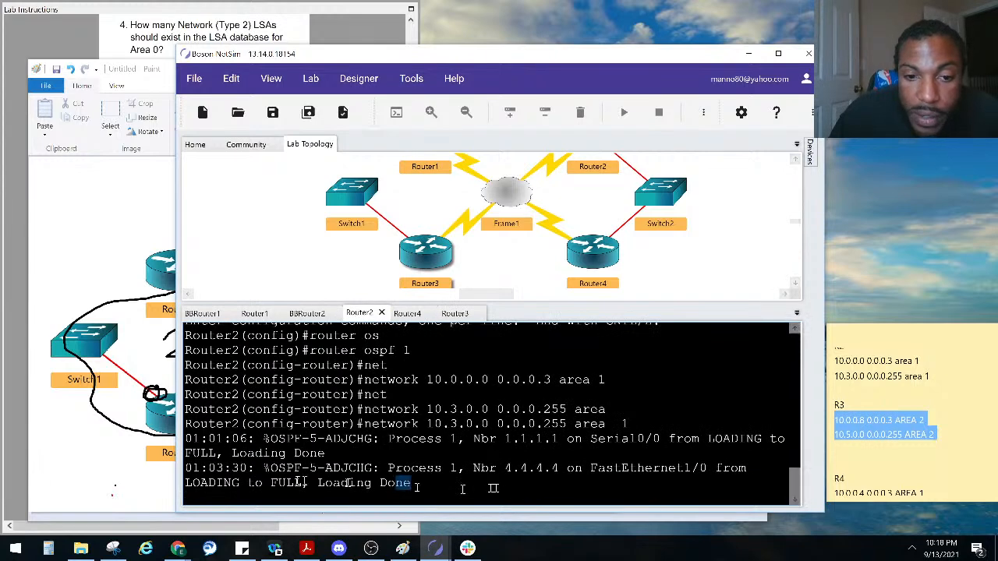
left_click_drag(420, 485, 74, 472)
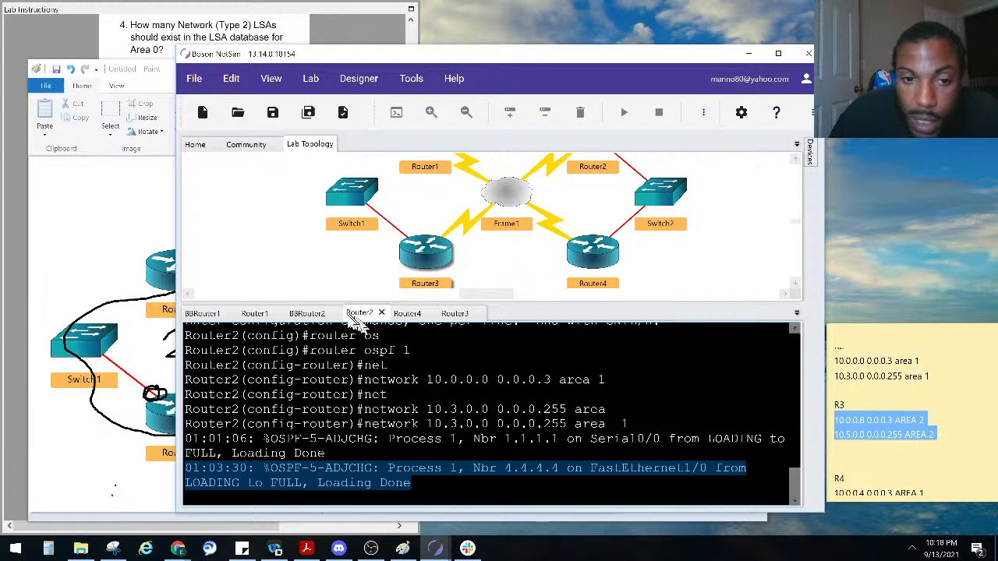
left_click(454, 313)
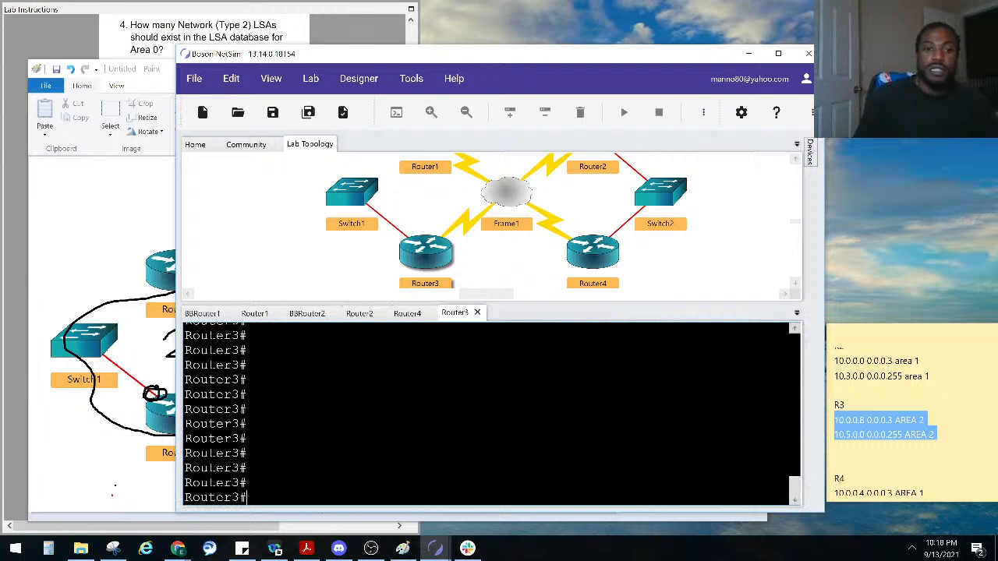
Display the OSPF section of Router3's running configuration with "sho run | section ospf"
type("sho ru")
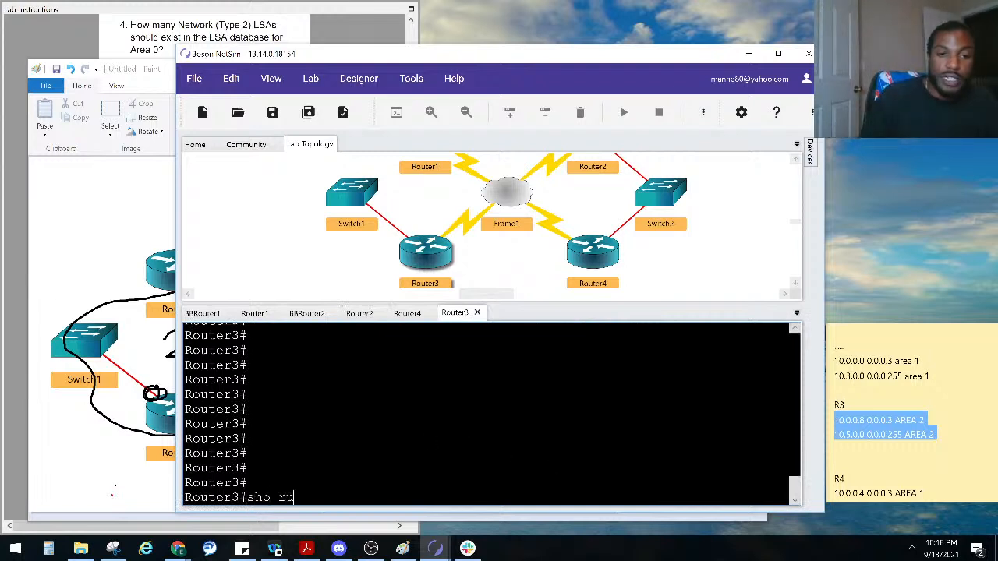
type("n | section ospf")
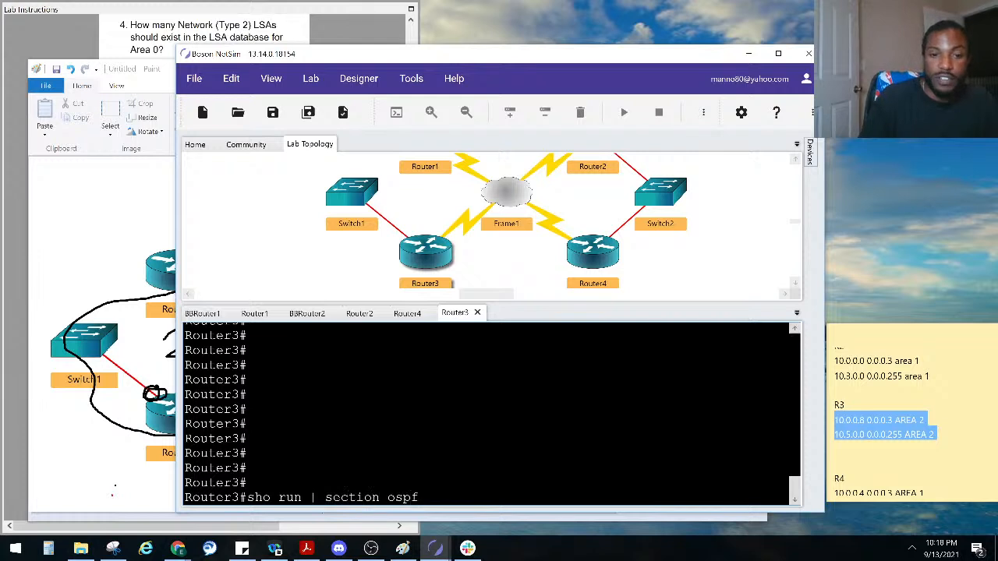
key("Return")
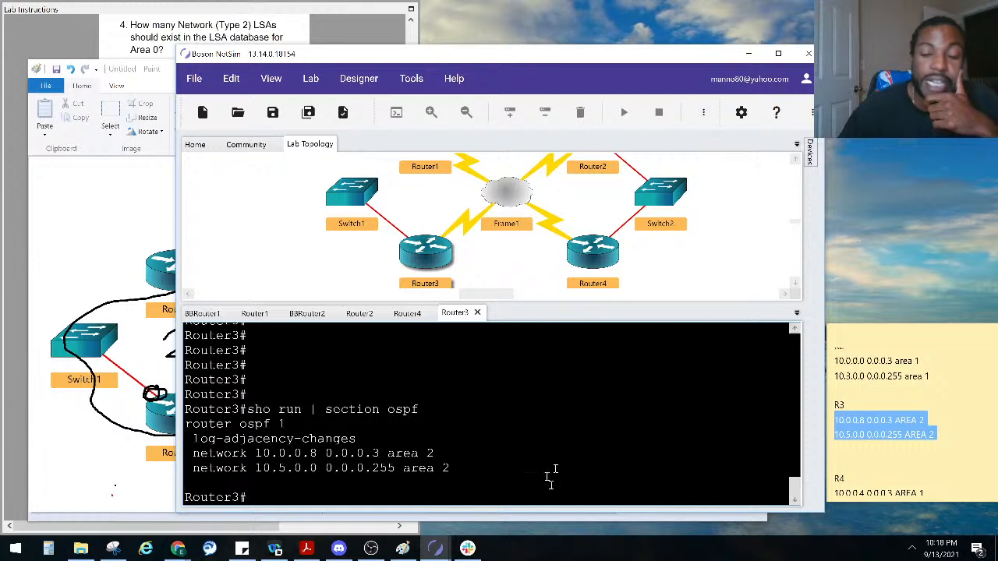
List Router3's interfaces with "sho ip inter brief" and compare the Serial0/0 and FastEthernet1/0 addresses with the OSPF network statements
type("sho ip")
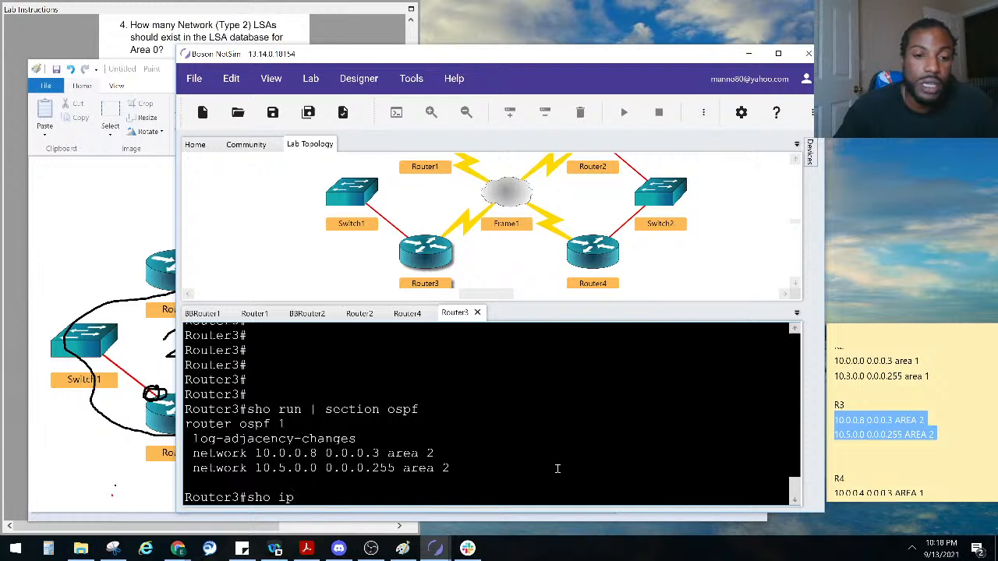
type("inter brief")
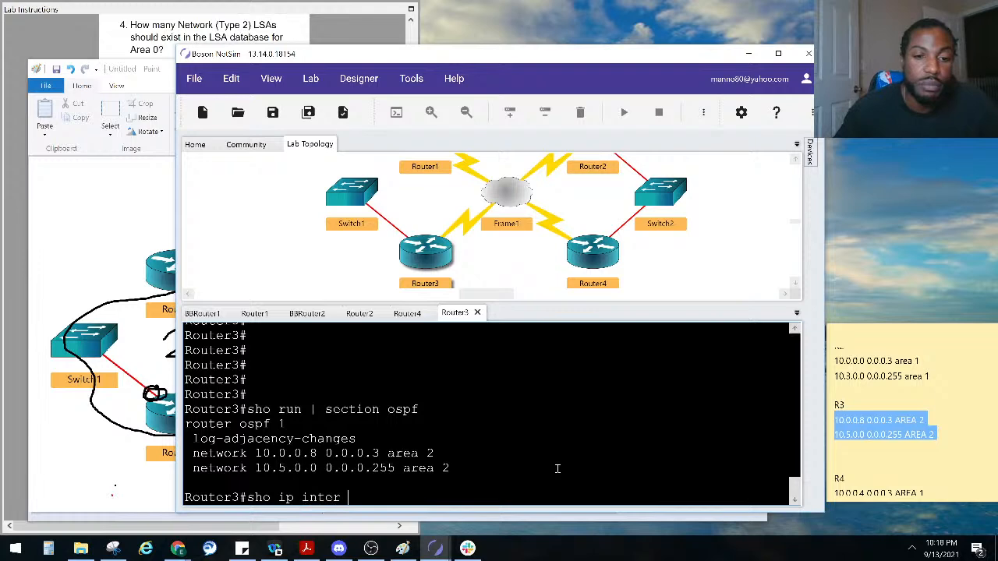
key("Return")
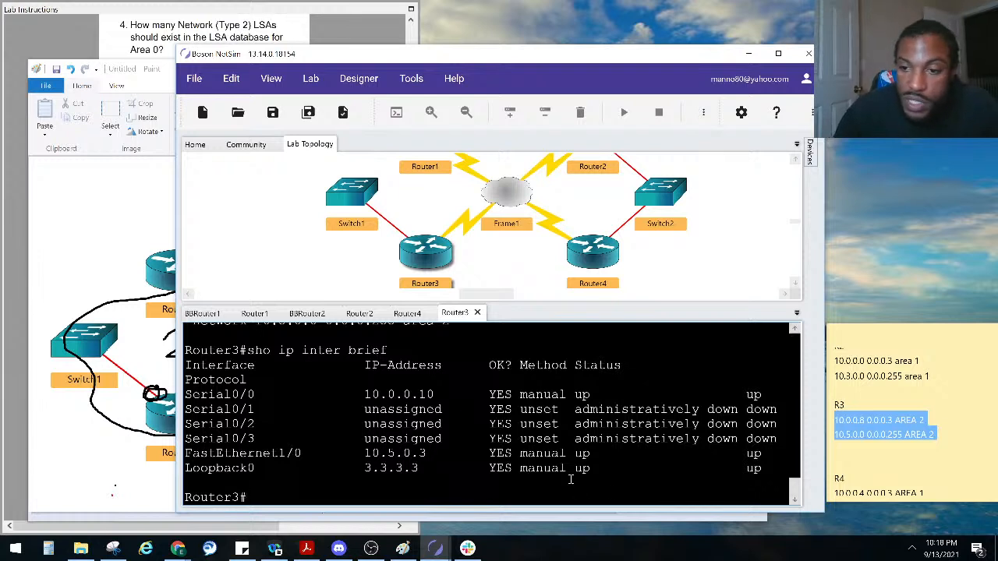
scroll(546, 433, "up", 3)
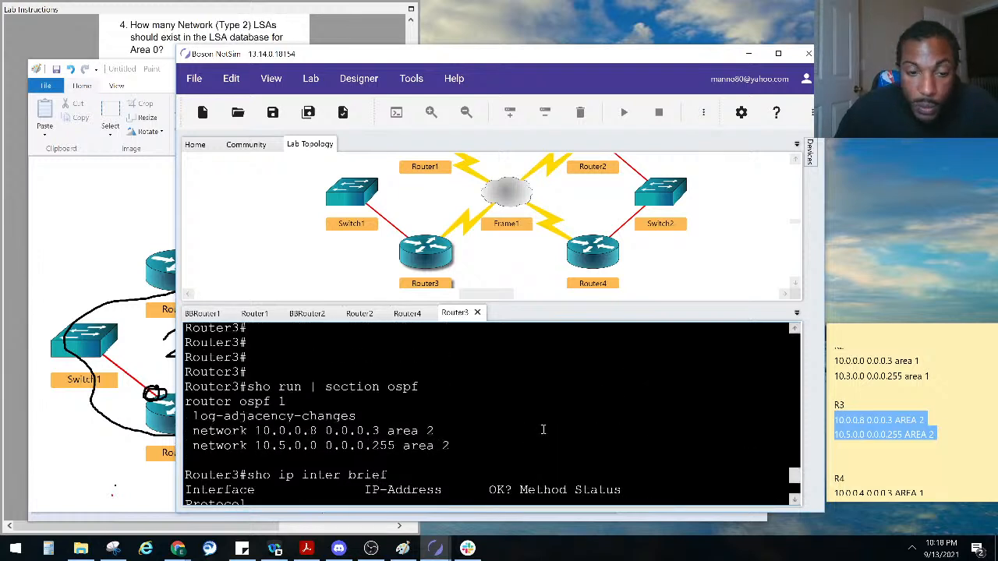
scroll(543, 429, "down", 3)
left_click_drag(434, 398, 366, 399)
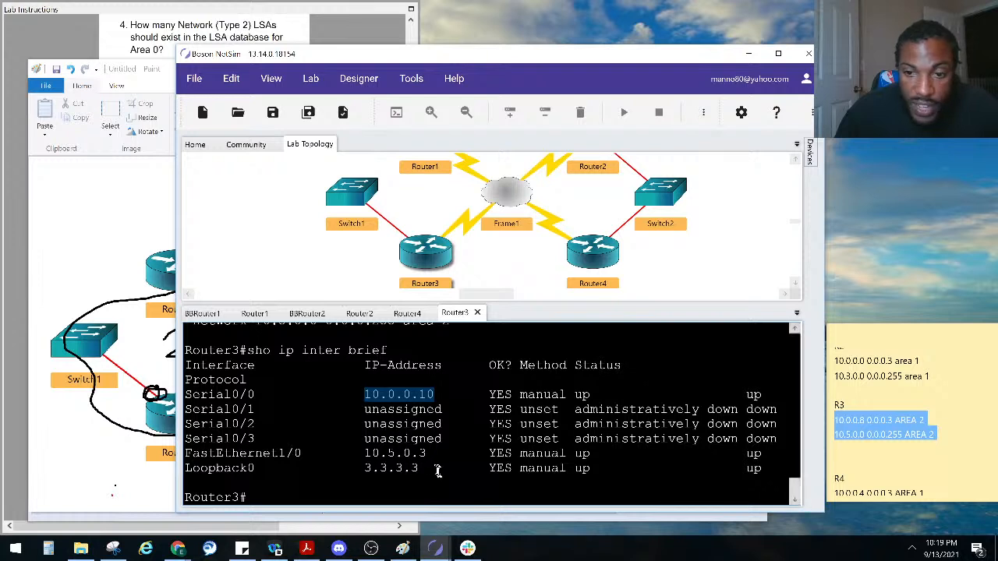
left_click_drag(427, 454, 366, 454)
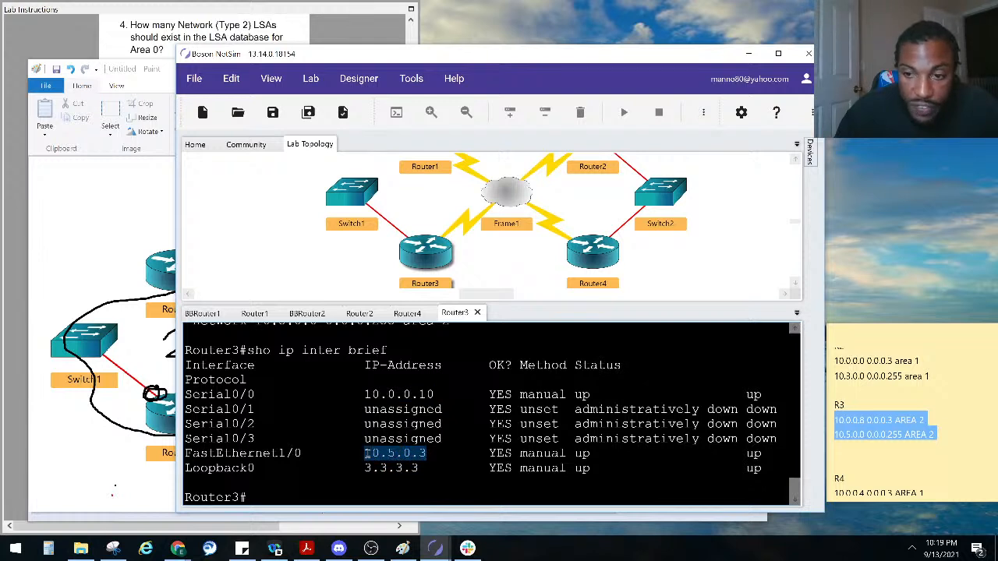
scroll(366, 453, "up", 4)
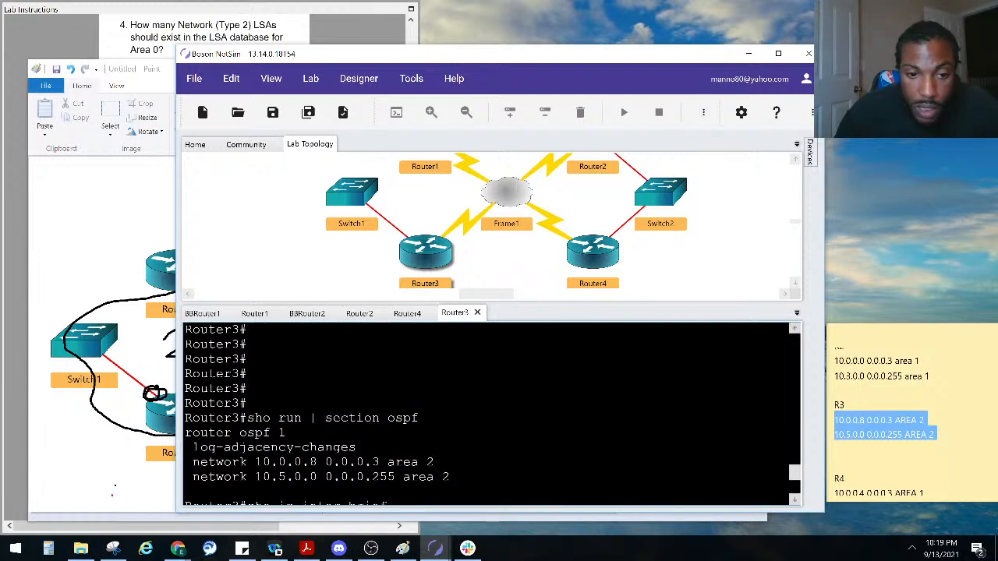
scroll(365, 454, "down", 4)
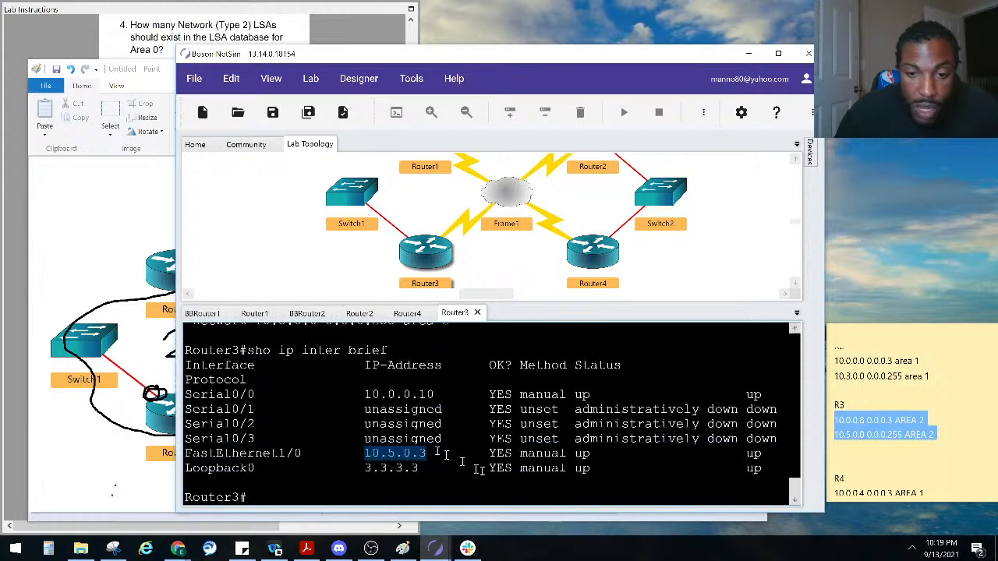
Add a few blank prompts on Router3 and check its OSPF neighbors with "sho ip ospf neighbor"
left_click(478, 471)
key("Return")
key("Return")
key("Return")
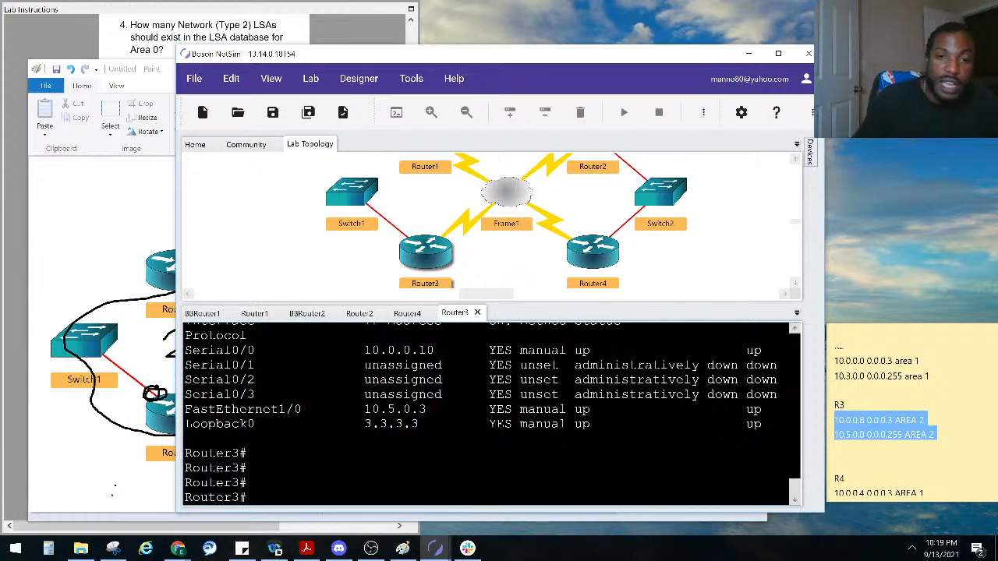
type("sho ip osp")
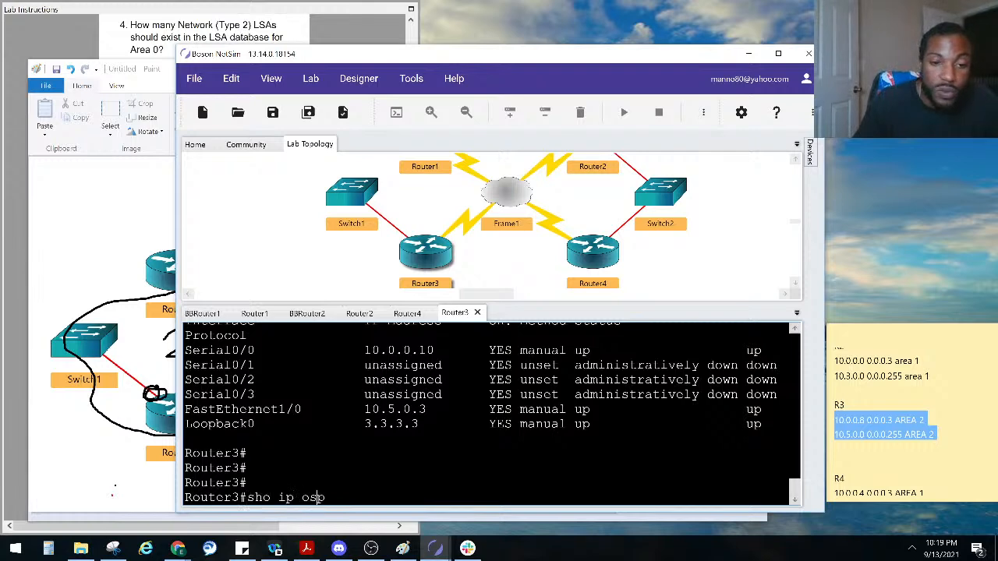
key("Tab")
type("ne")
key("Tab")
key("Return")
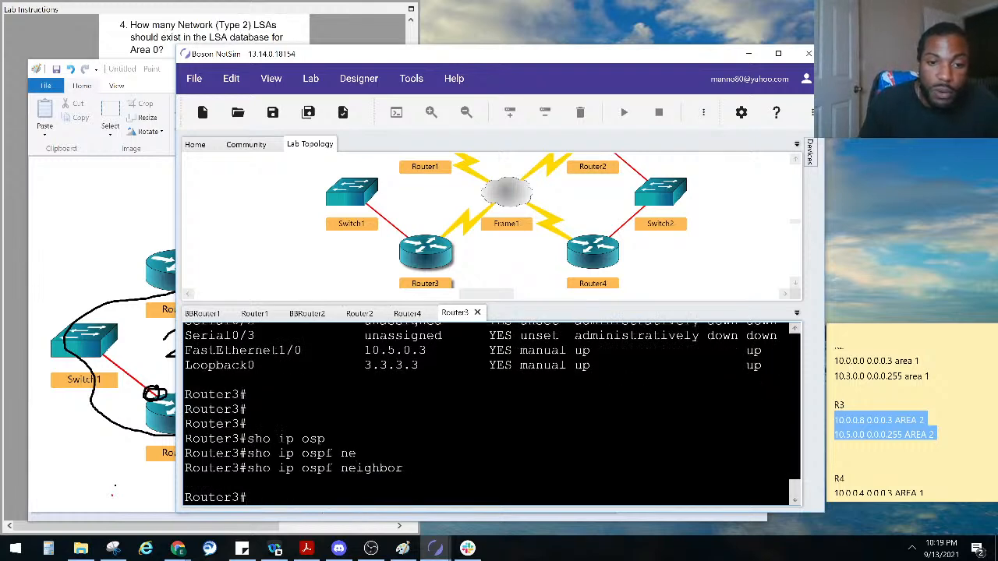
scroll(507, 455, "up", 5)
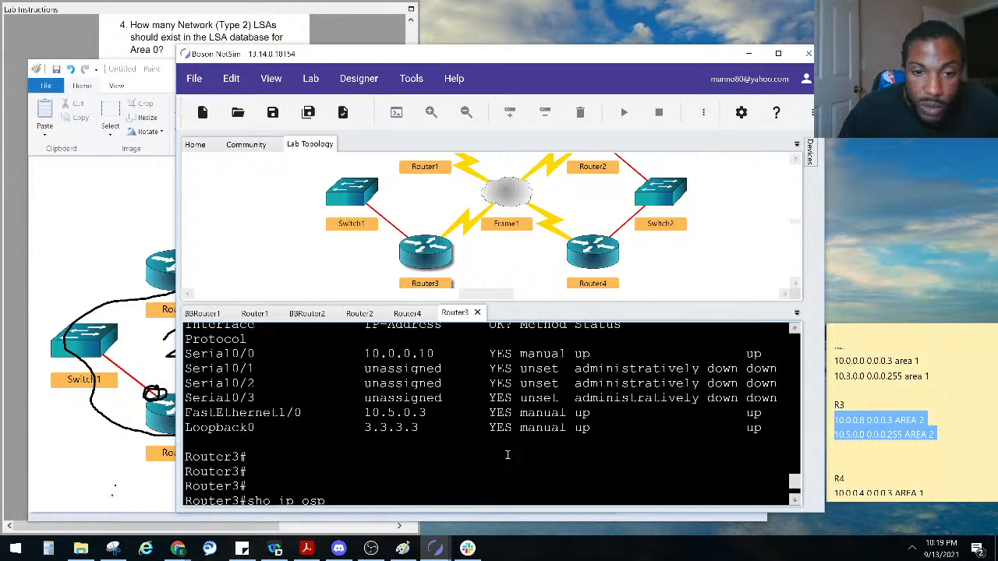
scroll(499, 449, "down", 5)
Run "sho ip ospf" on Router3, page through the full output and highlight the number of interfaces in Area 2
type("s")
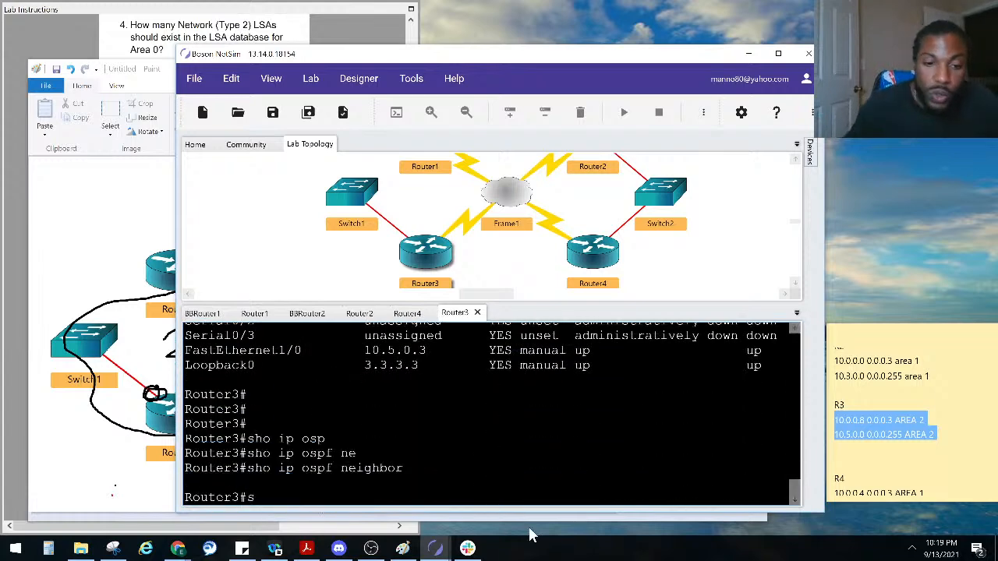
type("ho ip ospf")
key("Return")
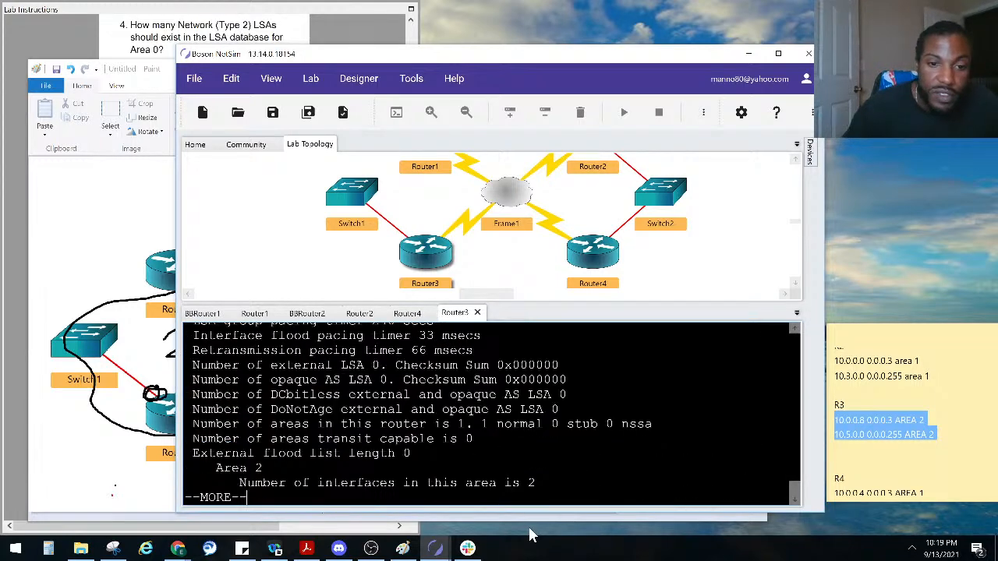
key("space")
scroll(477, 483, "up", 4)
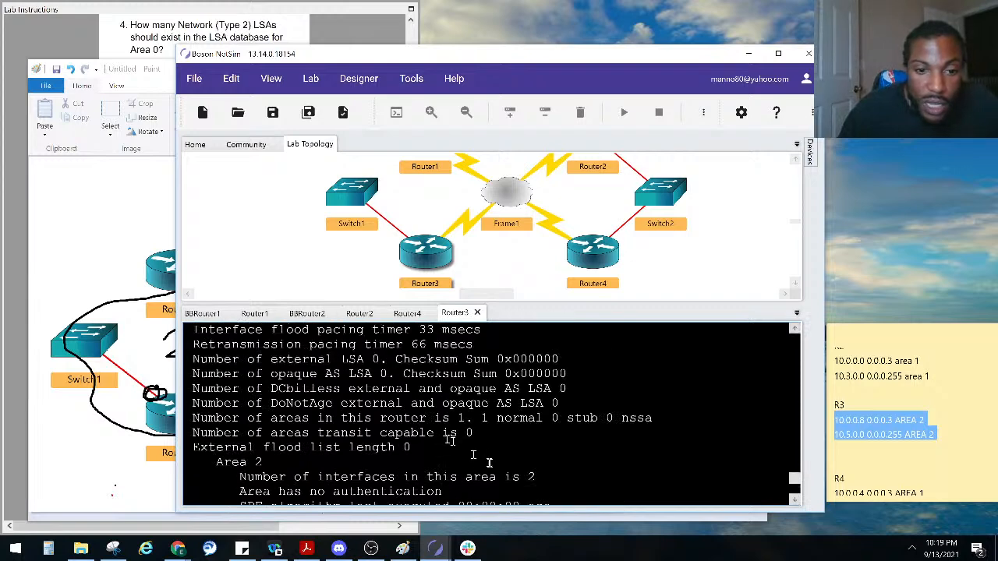
left_click_drag(537, 477, 243, 476)
scroll(244, 477, "down", 2)
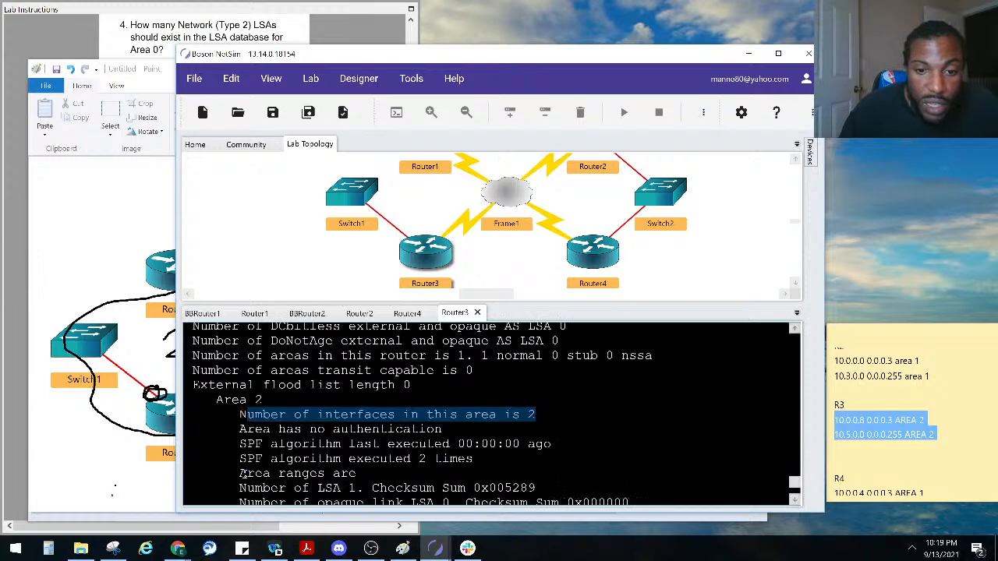
scroll(242, 473, "down", 1)
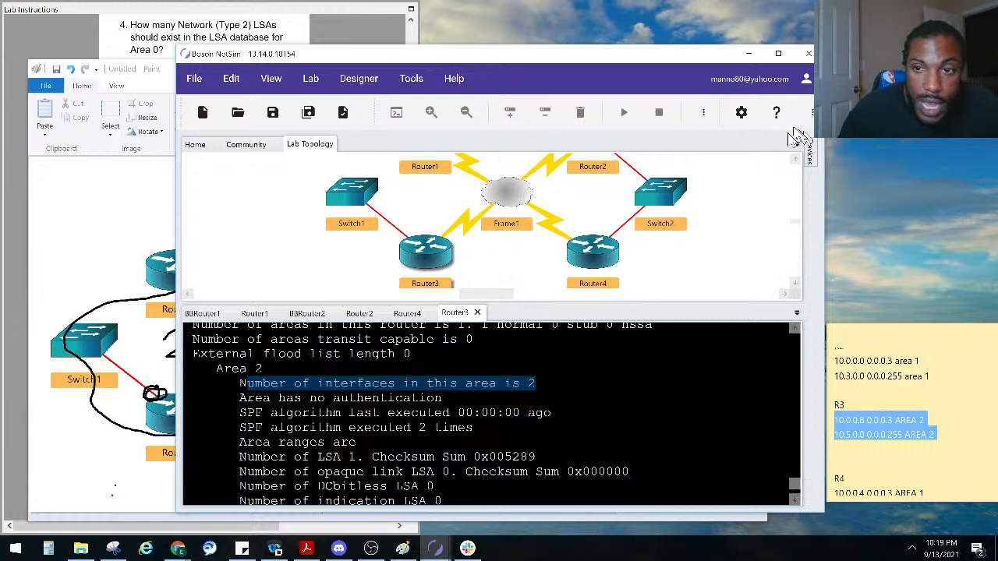
Highlight R1's "10.0.0.8 0.0.0.3 area 2" entry in the sticky note and bring up Router1's console
scroll(936, 411, "up", 3)
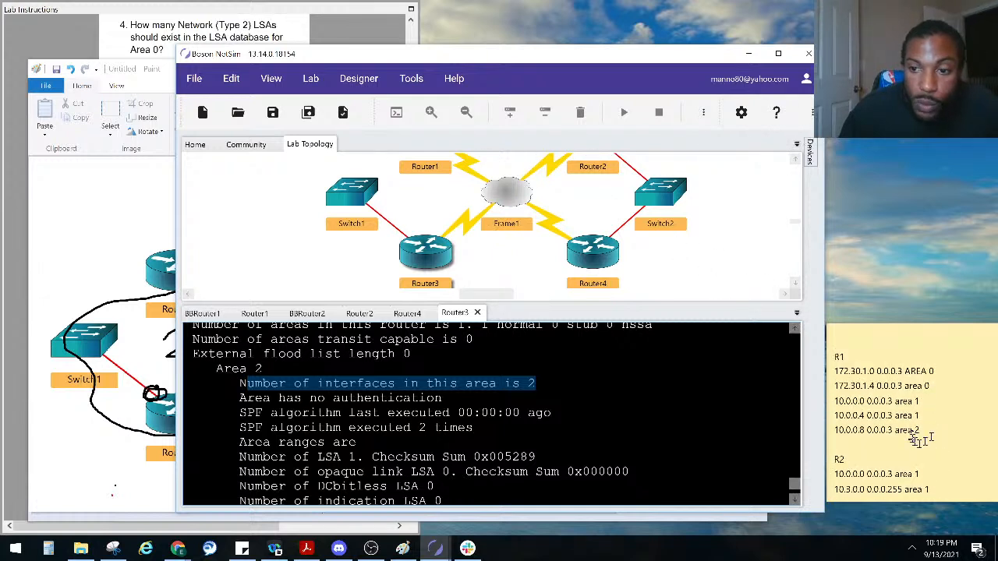
left_click_drag(921, 431, 830, 437)
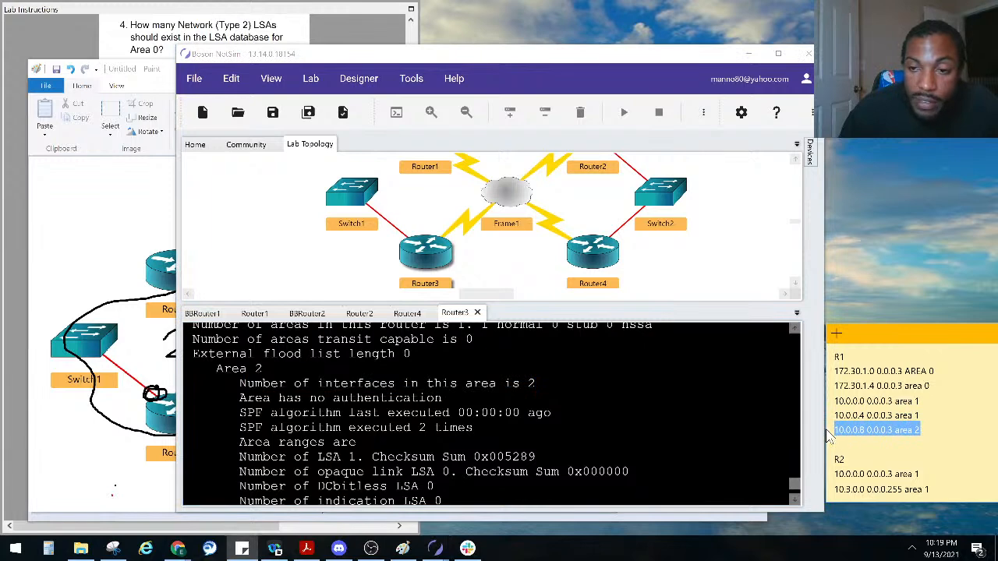
left_click(796, 160)
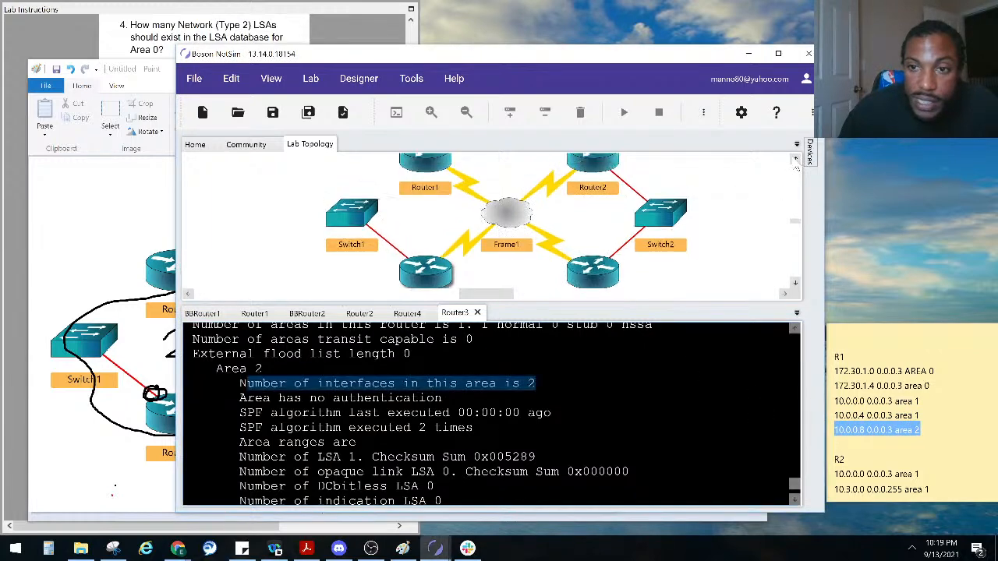
left_click(796, 161)
double_click(423, 204)
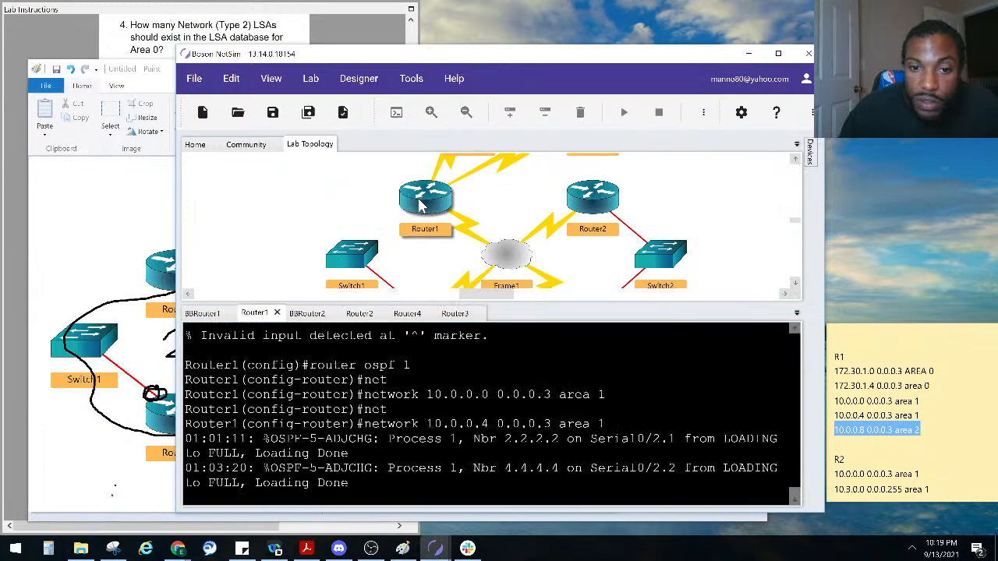
Add blank prompts in Router1's console and leave router configuration mode for the privileged prompt
left_click(451, 406)
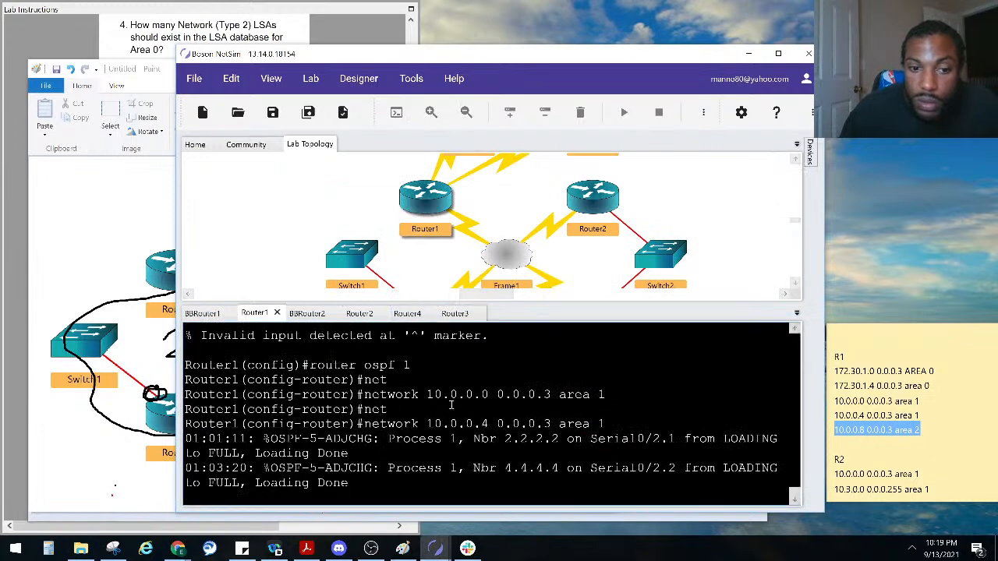
key("Return")
key("Return")
key("Return")
key("Return")
key("Return")
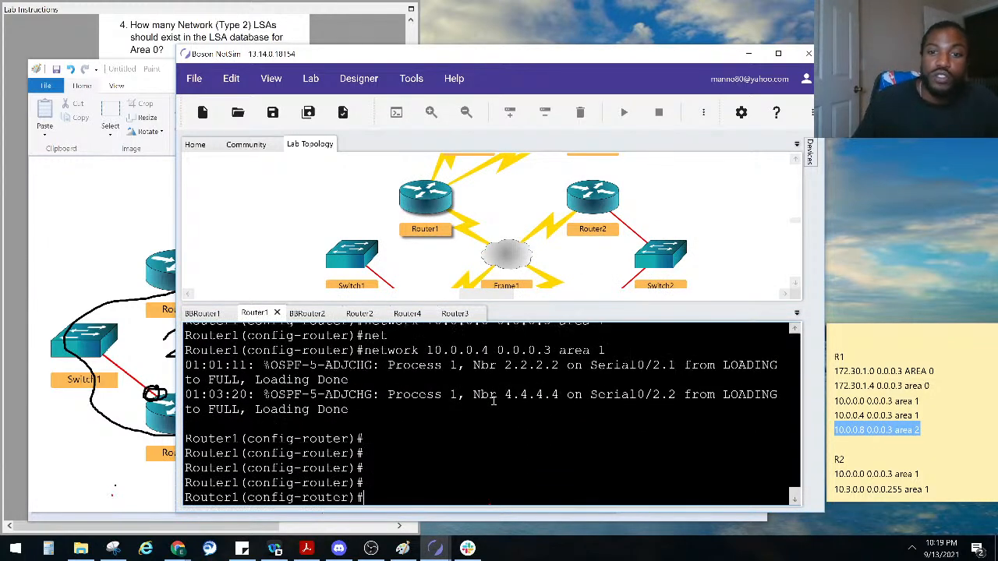
key("ctrl+z")
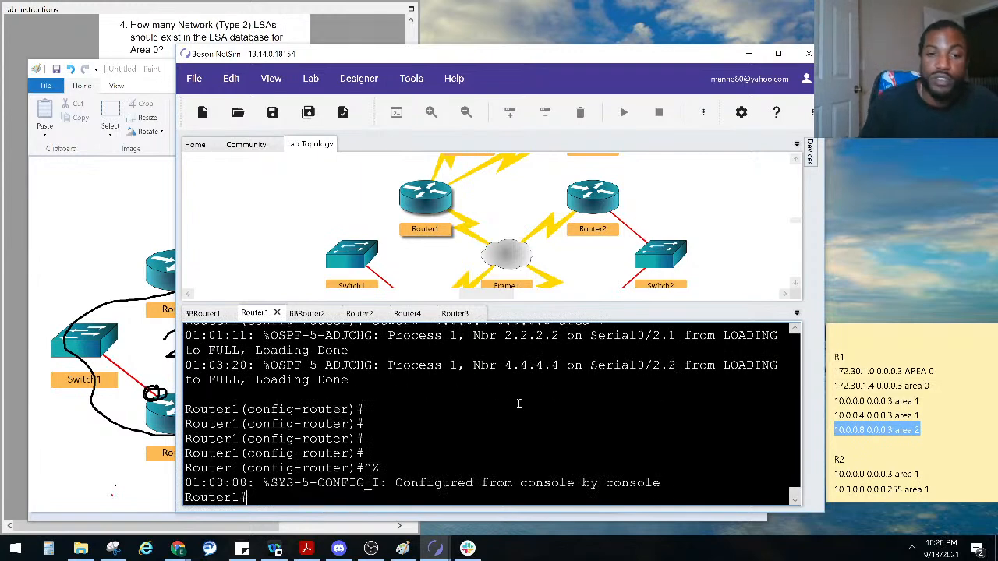
key("Return")
key("Return")
Display Router1's OSPF configuration with "sho running-config | section ospf" and inspect the last network statement
type("sho r")
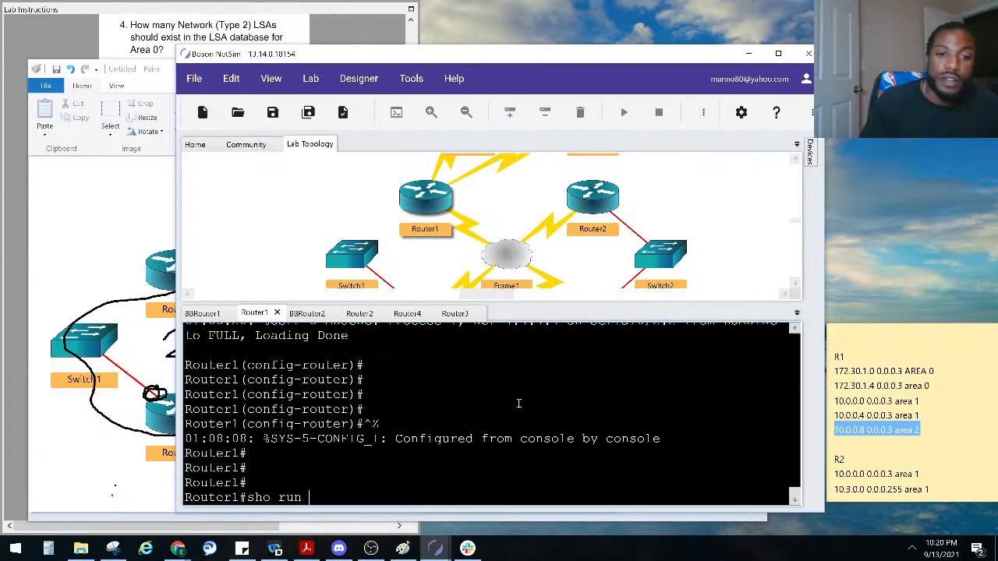
type("un")
key("Tab")
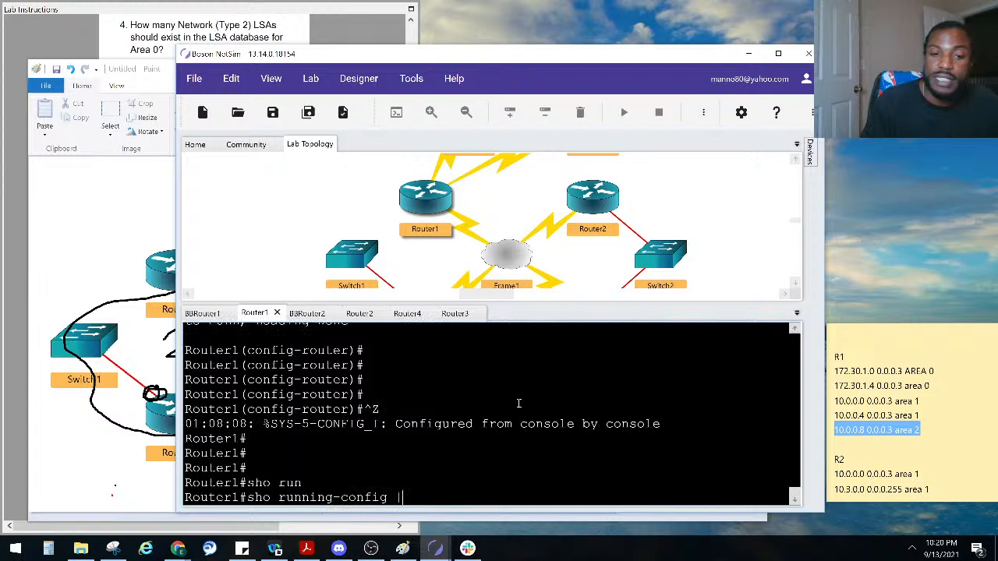
type("| sec")
key("Tab")
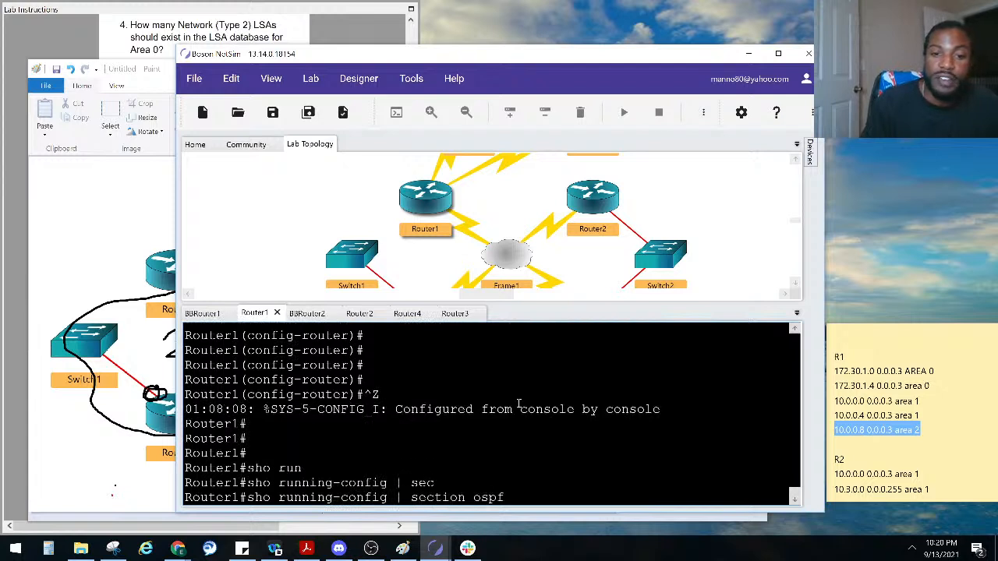
type("ospf")
key("Return")
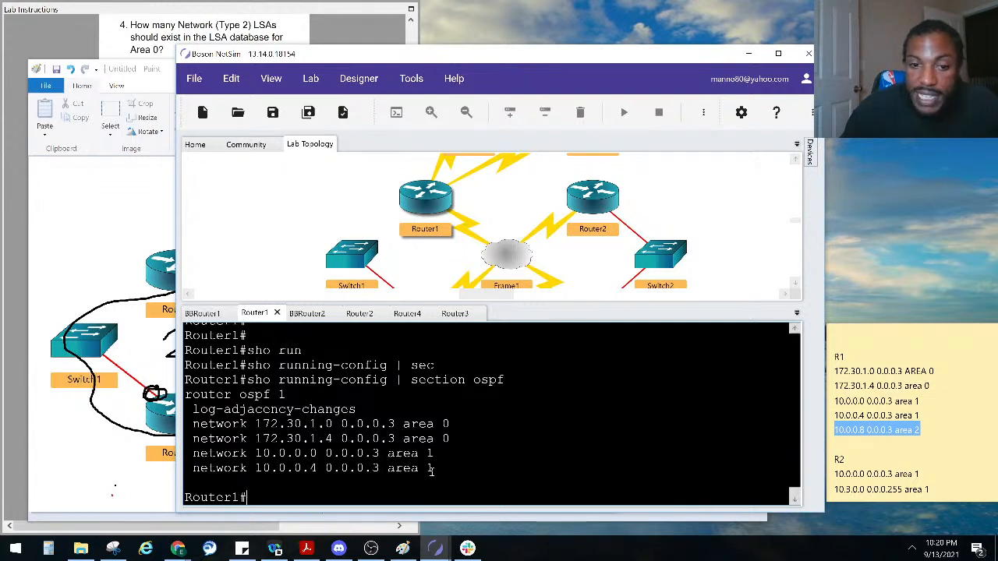
left_click_drag(431, 470, 258, 470)
left_click(464, 462)
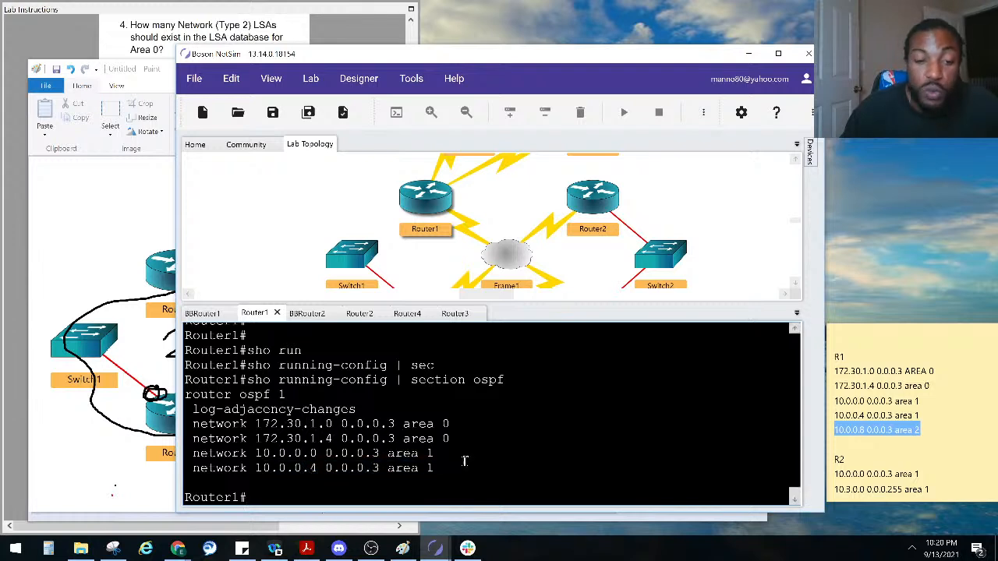
Enter global configuration mode on Router1 and open OSPF process 1 with "router ospf 1"
type("conf")
key("Tab")
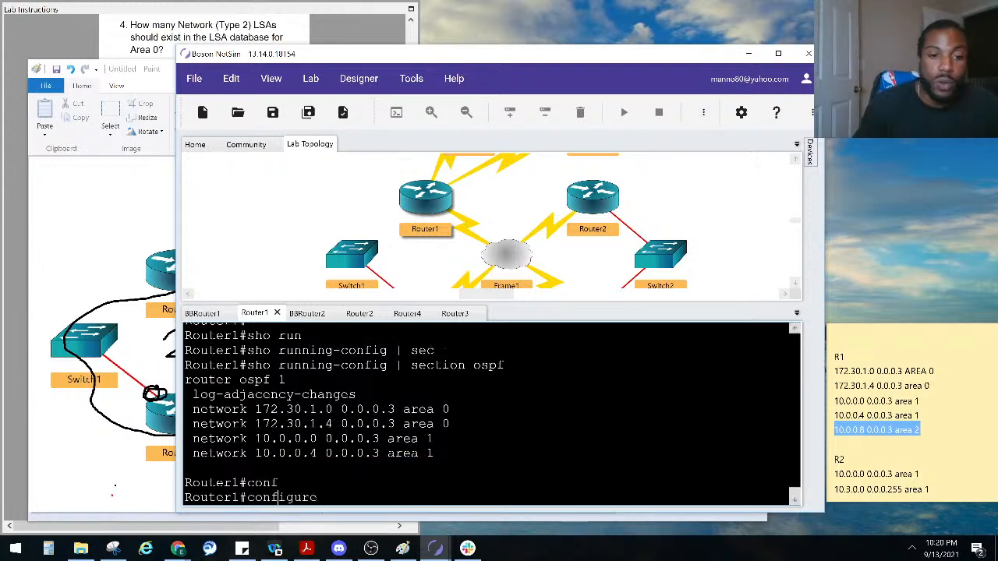
type("t")
key("Tab")
key("Return")
type("router os")
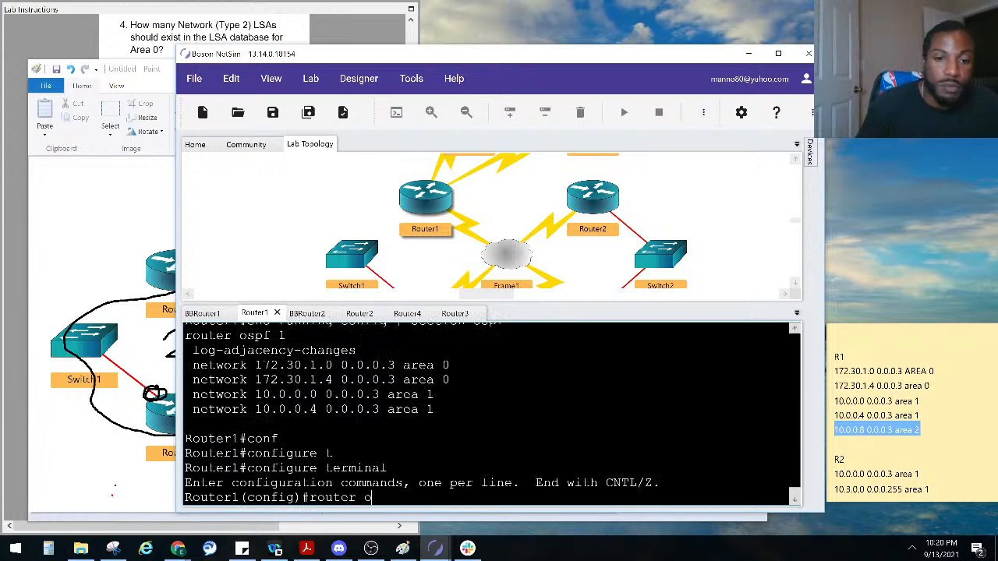
key("Tab")
type("1")
key("Return")
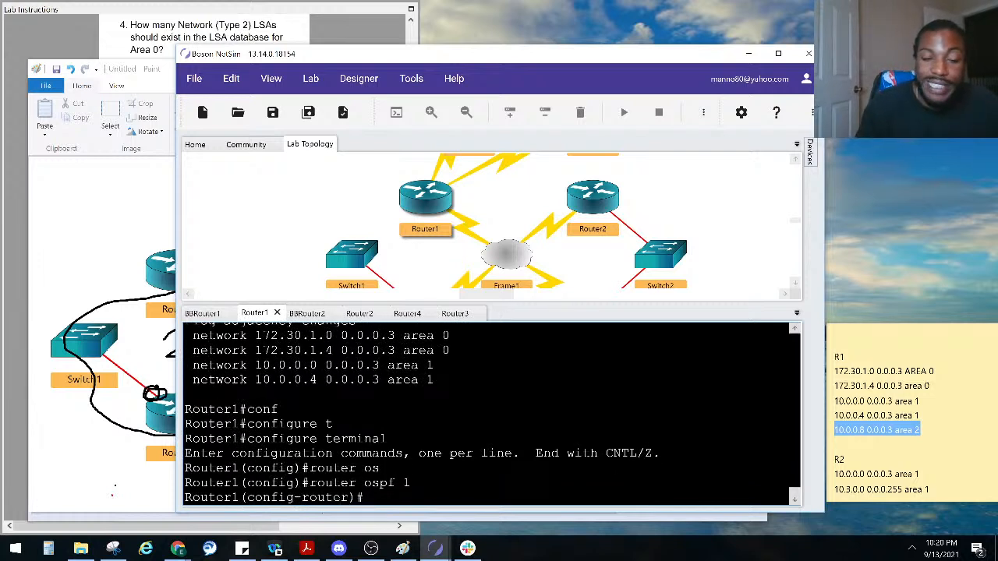
Add "network 10.0.0.8 0.0.0.3 area 2" to OSPF process 1 on Router1
type("net")
key("Tab")
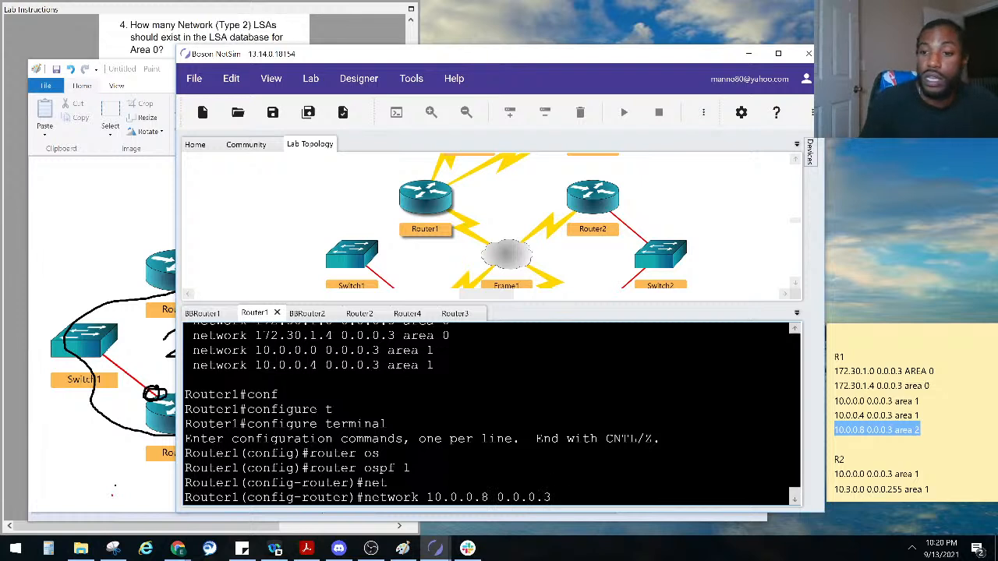
type("area 2")
key("Return")
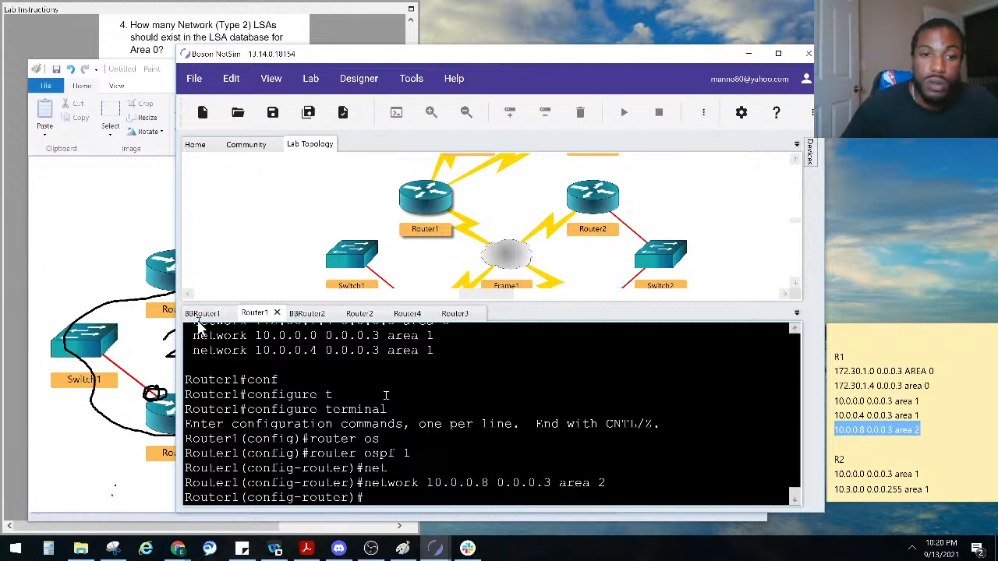
Bring up Router3's console, add blank prompts and highlight the OSPF adjacency message for neighbor 1.1.1.1
left_click(455, 314)
left_click(458, 390)
key("Return")
key("Return")
key("Return")
key("Return")
key("Return")
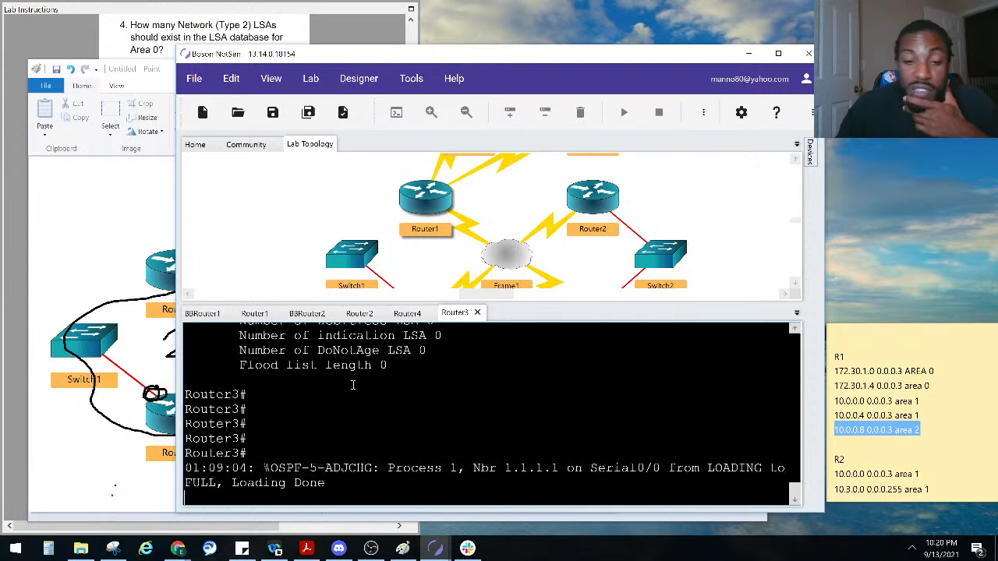
left_click_drag(350, 483, 188, 465)
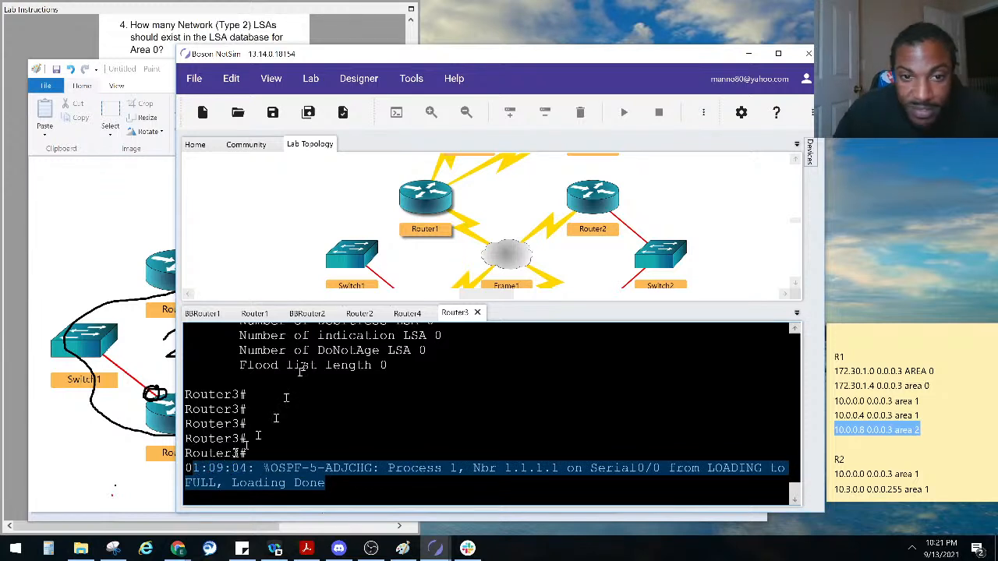
Highlight R1's "10.0.0.8 0.0.0.3 area 2" note entry, then circle the Area 2 interfaces on Router1 and Router3 in black on the Paint diagram
left_click_drag(922, 434, 833, 438)
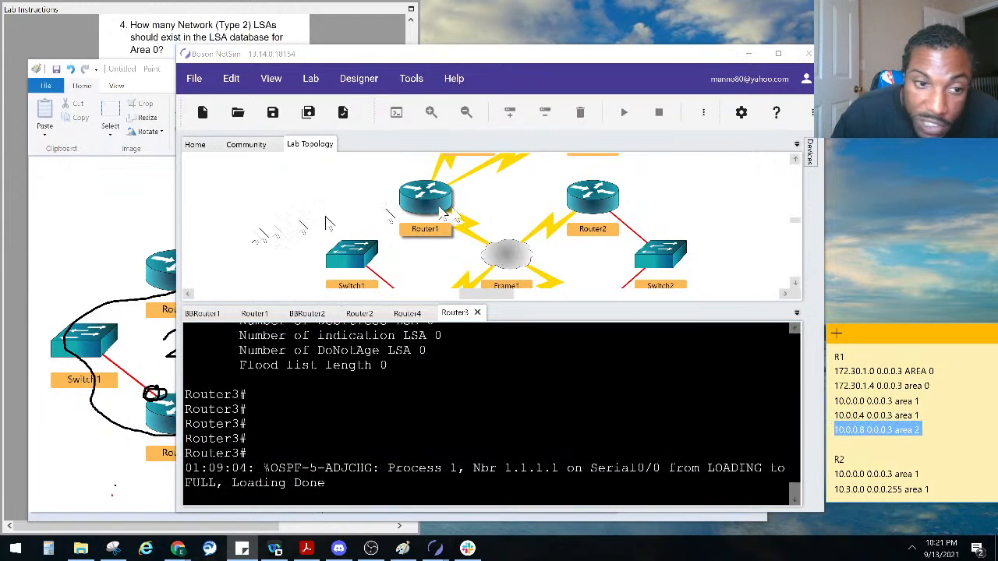
left_click(144, 234)
mouse_move(199, 295)
left_mouse_down()
mouse_move(204, 277)
mouse_move(193, 296)
left_mouse_up()
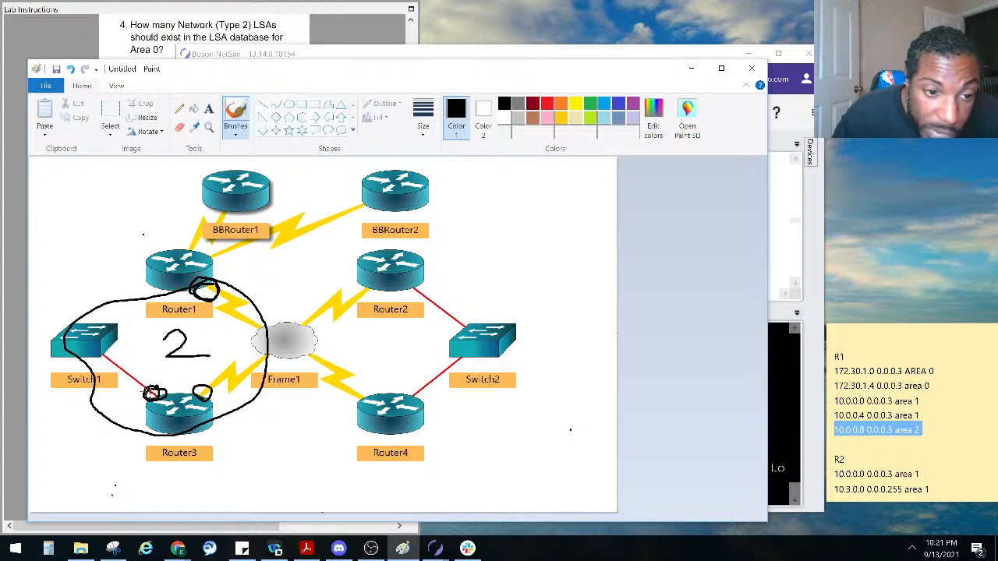
mouse_move(156, 388)
left_mouse_down()
mouse_move(151, 404)
mouse_move(201, 386)
mouse_move(210, 402)
left_mouse_up()
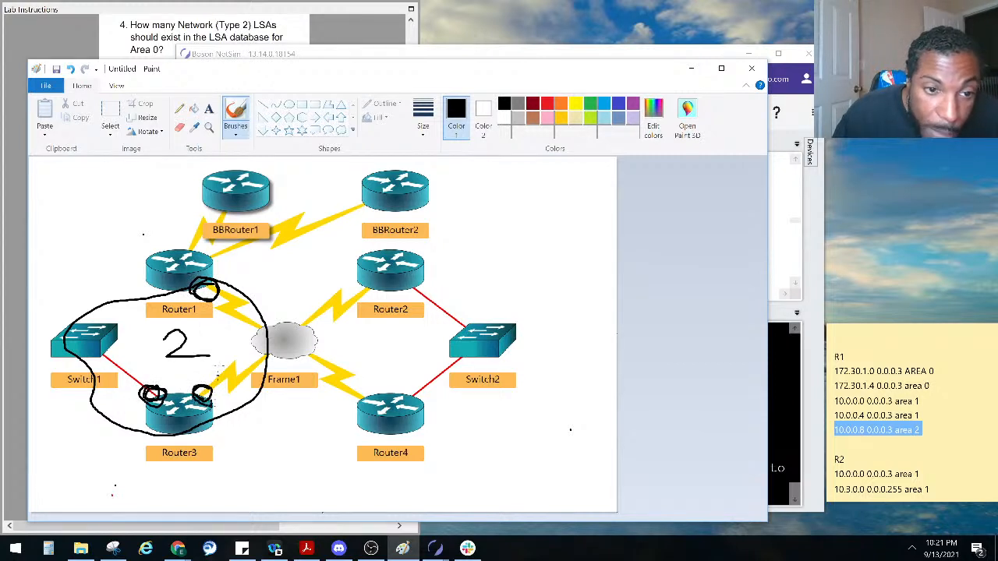
Cross out Router1's circled Area 2 interface in red and highlight "area 2" in R1's 10.0.0.8 note entry
left_click(546, 103)
mouse_move(218, 274)
left_mouse_down()
mouse_move(193, 295)
mouse_move(233, 294)
left_mouse_up()
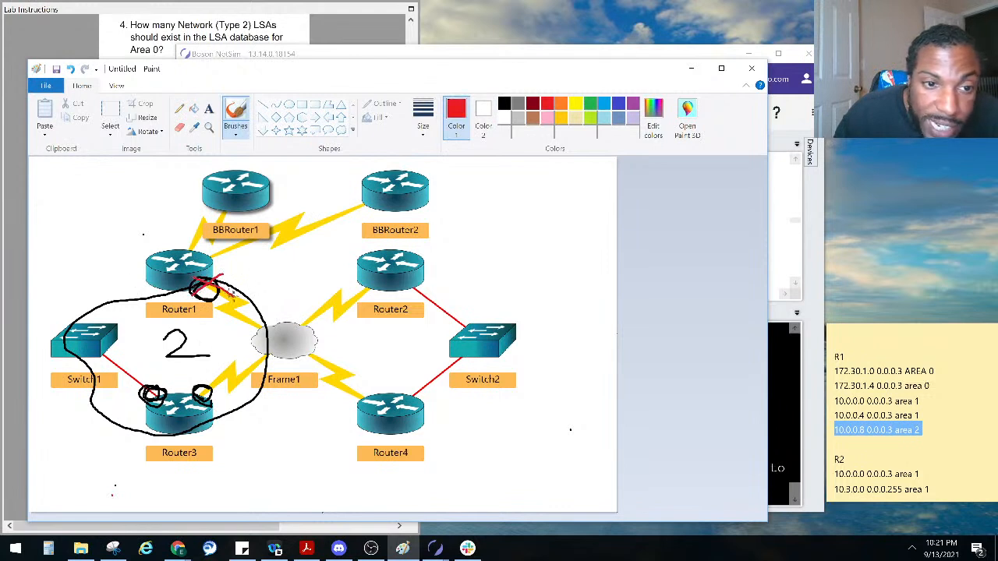
left_click(918, 434)
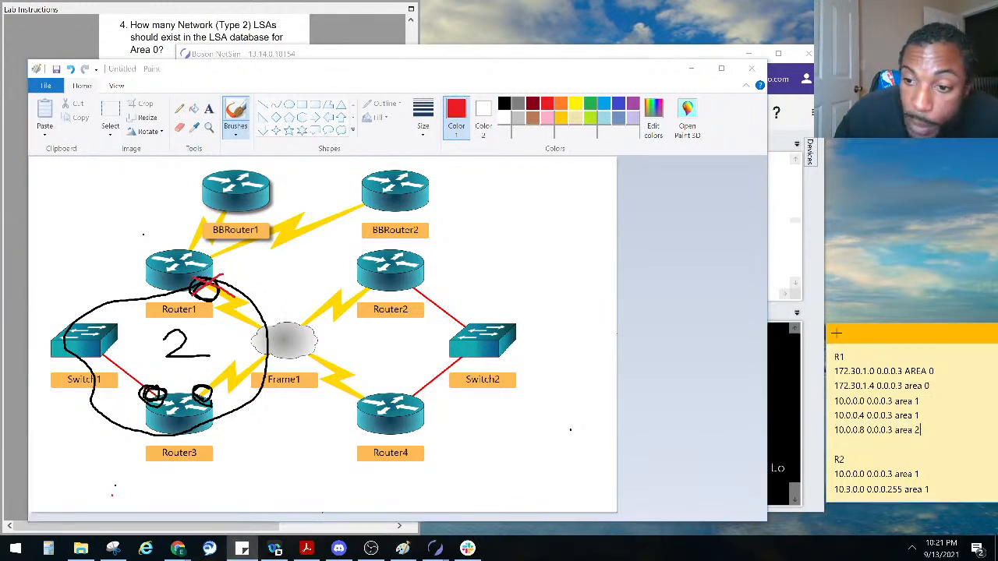
left_click_drag(929, 439, 898, 437)
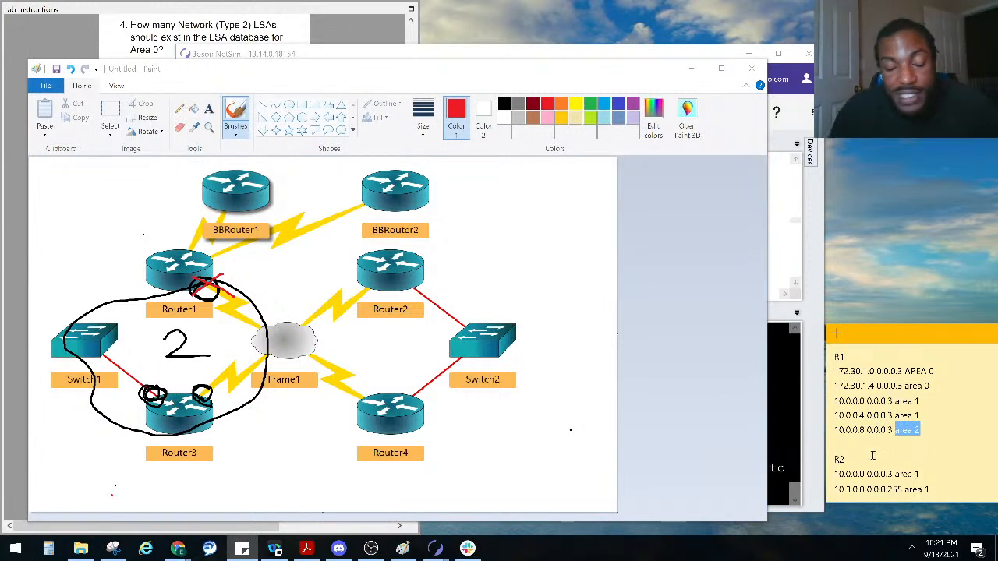
Glance back at Router3's console, then circle Router3's two interfaces in red on the Paint diagram and undo the extra stroke over the 2
left_click(822, 294)
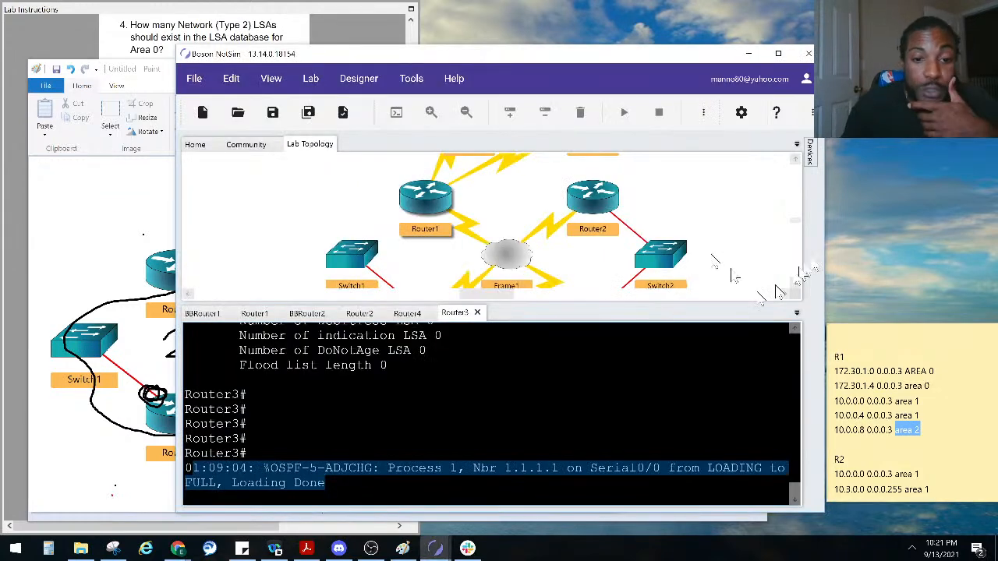
left_click(470, 437)
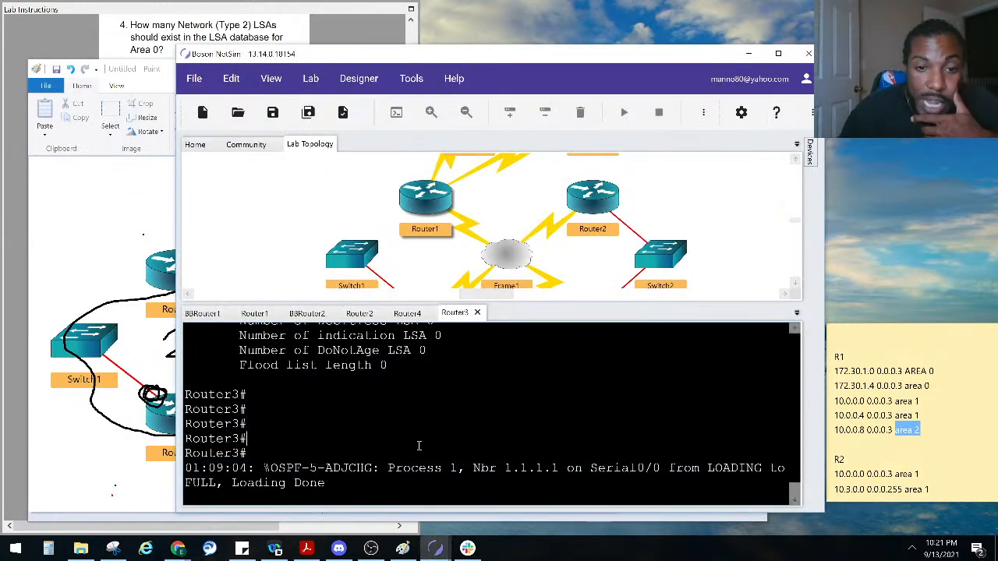
key("alt+Tab")
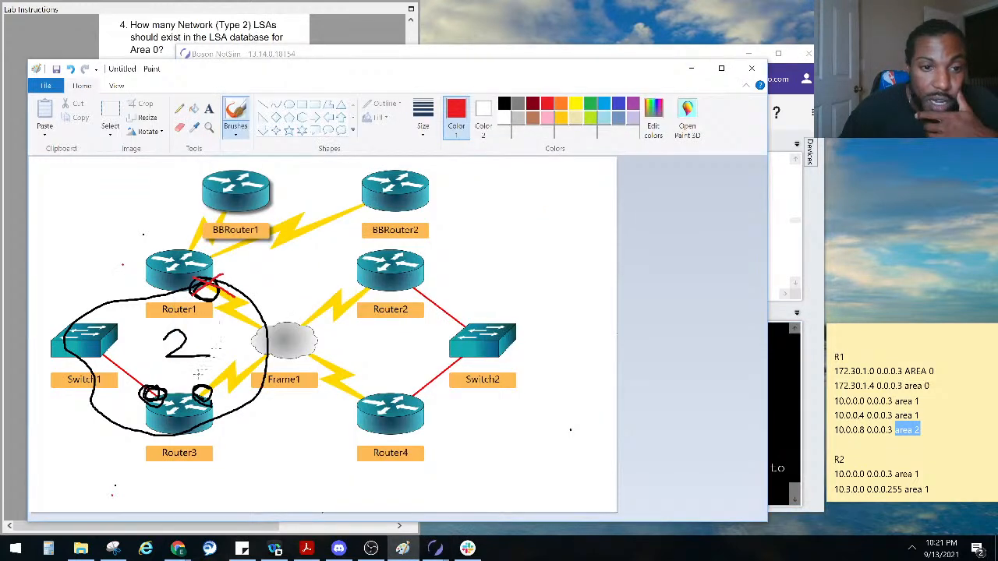
mouse_move(161, 383)
left_mouse_down()
mouse_move(139, 401)
mouse_move(214, 406)
left_mouse_up()
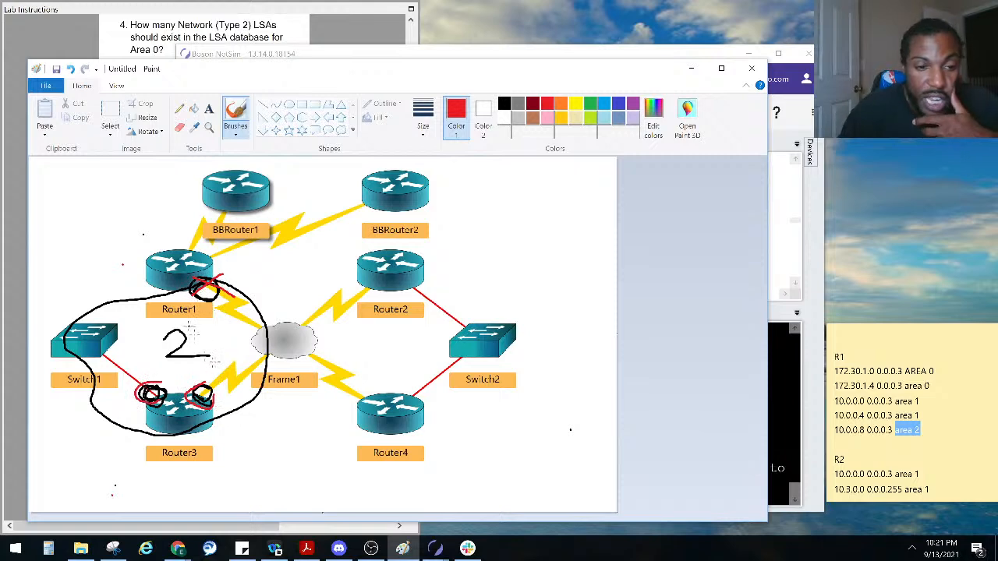
mouse_move(194, 329)
left_mouse_down()
mouse_move(162, 340)
mouse_move(222, 359)
left_mouse_up()
key("ctrl+z")
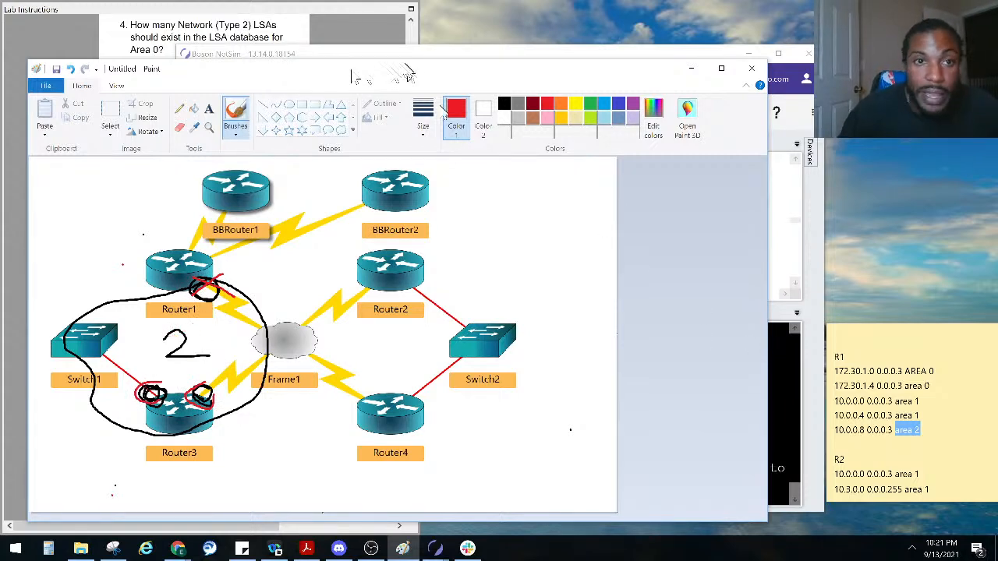
Consult the lab instructions, then bring up Router1's console and leave router configuration mode for the privileged prompt
left_click(265, 25)
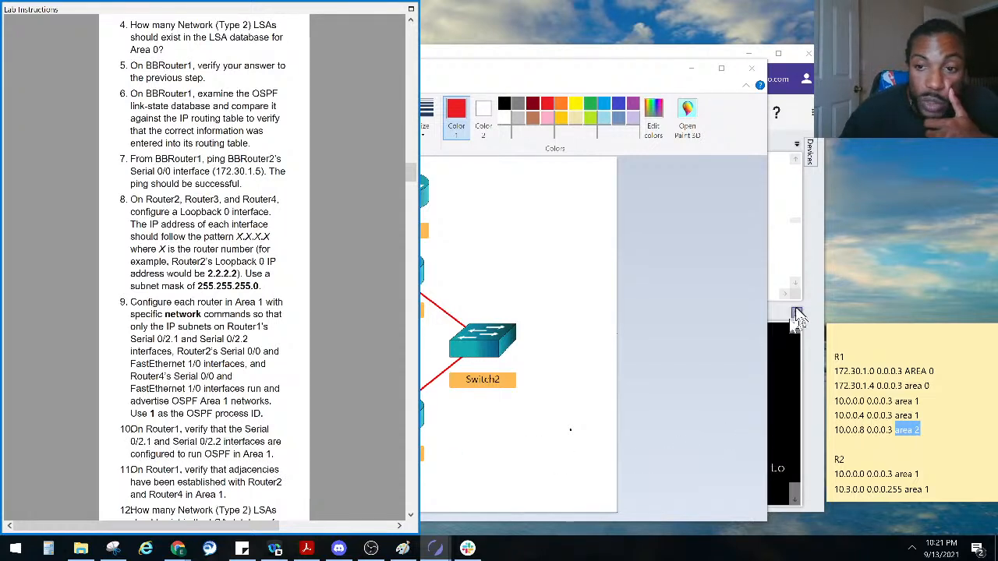
left_click(792, 489)
double_click(436, 204)
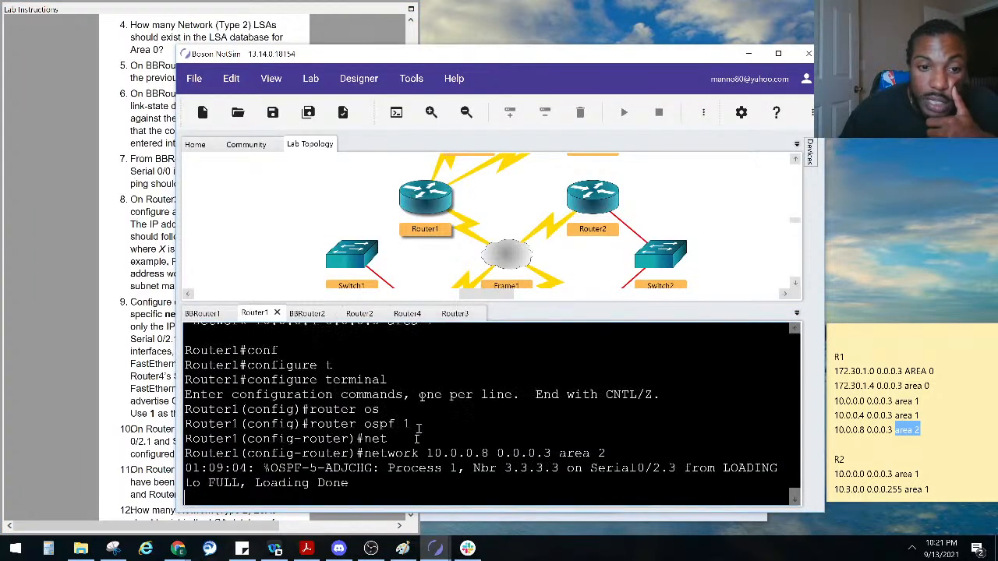
key("Return")
key("Return")
key("Return")
key("Return")
key("ctrl+z")
key("Return")
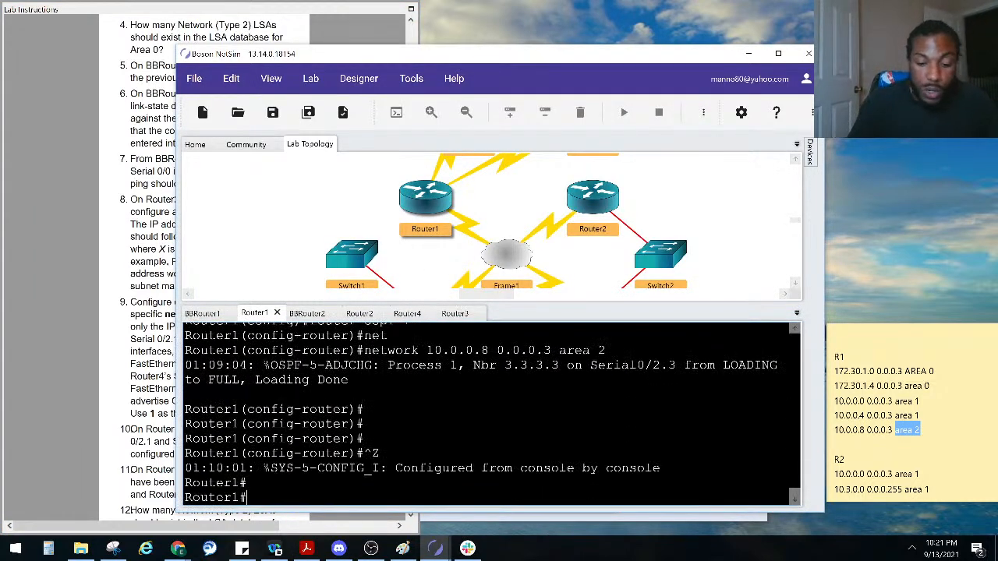
Display Router1's OSPF process details with "sho ip ospf"
type("sho ip")
key("BackSpace")
key("BackSpace")
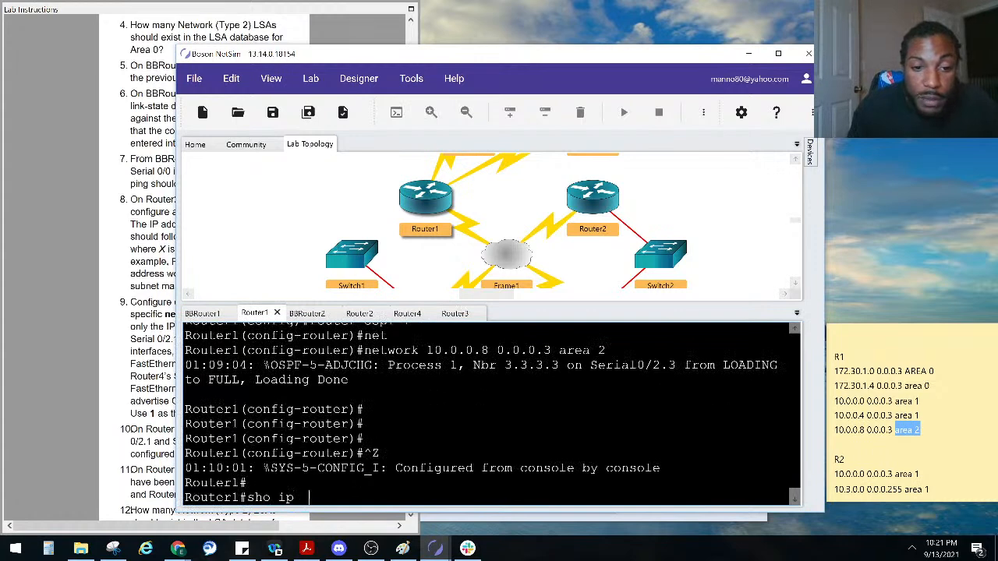
type("osp")
key("Tab")
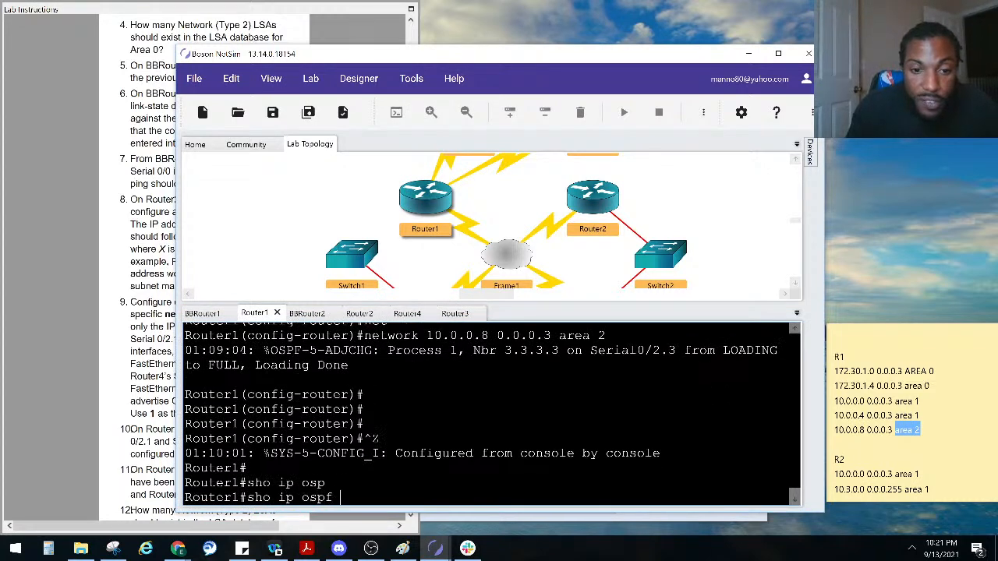
key("Return")
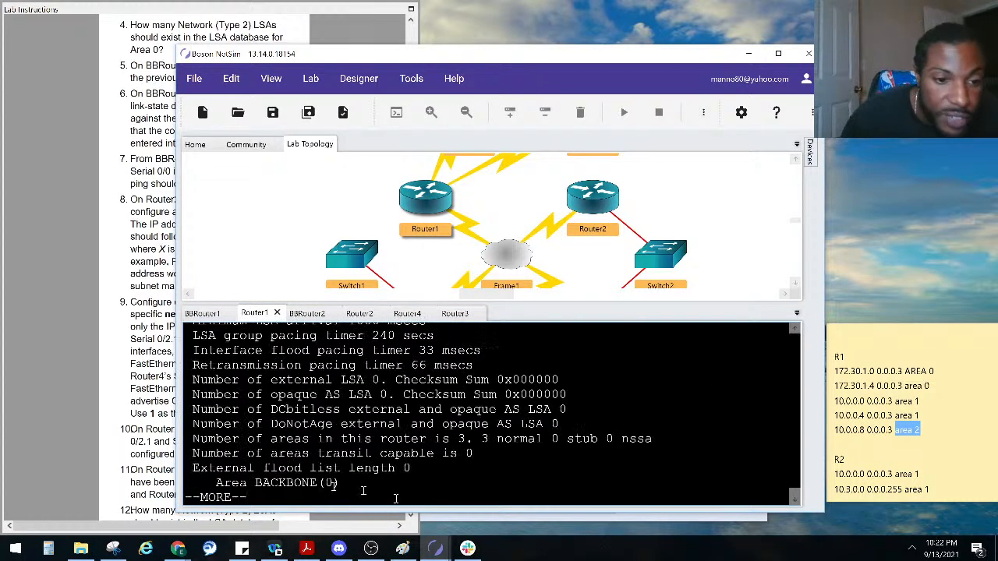
Check the lab instructions, page through the remaining OSPF output and highlight the interface count under Area 1
left_click(131, 369)
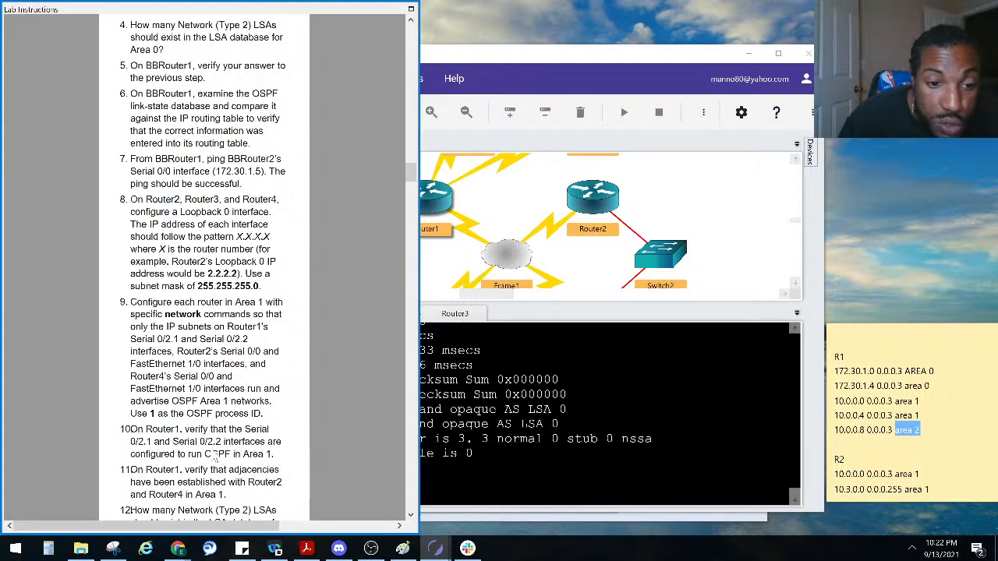
left_click(428, 441)
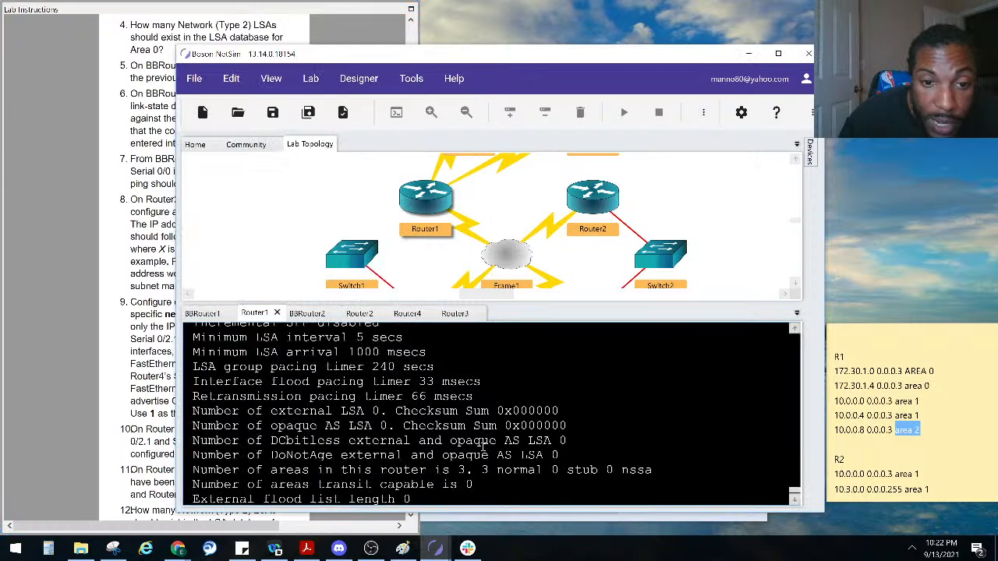
key("space")
scroll(482, 447, "up", 5)
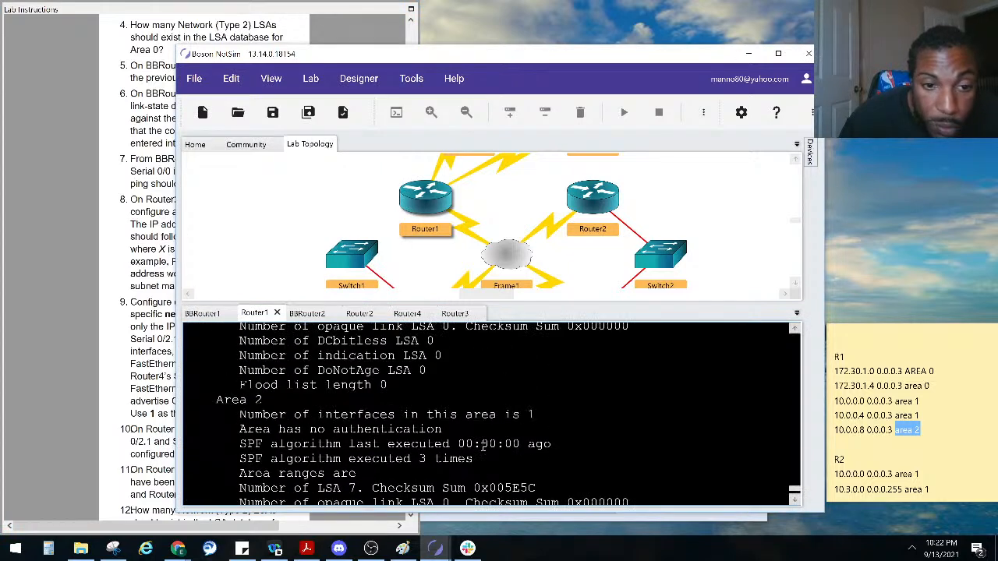
scroll(483, 447, "up", 1)
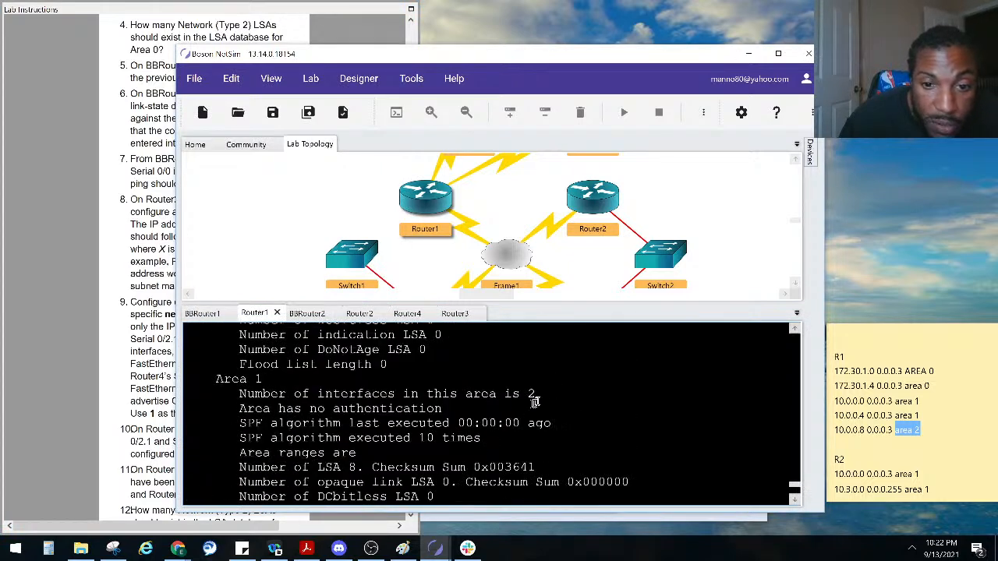
left_click_drag(536, 394, 221, 387)
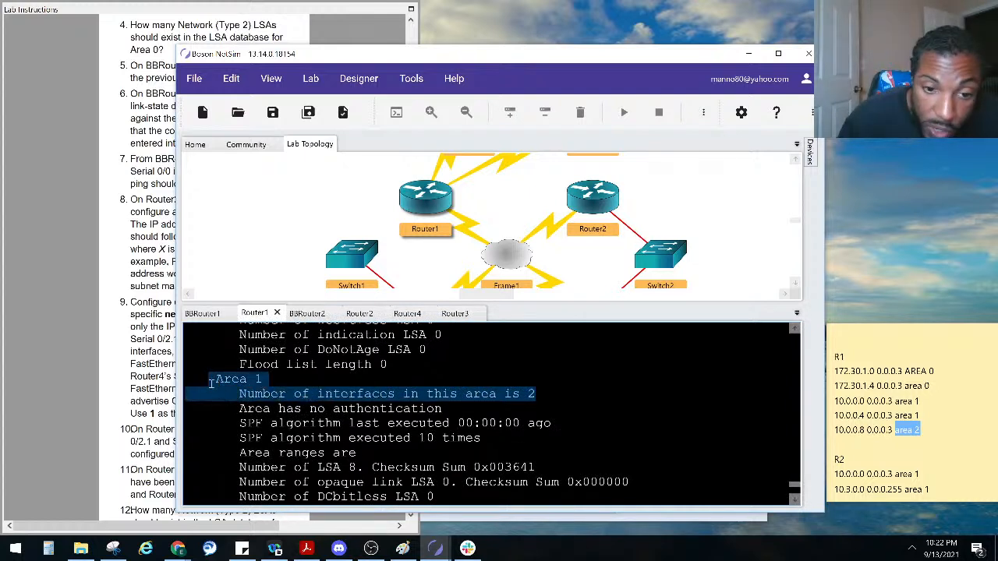
scroll(242, 394, "down", 3)
scroll(275, 398, "down", 1)
Reread lab task 10 on Router1's Serial 0/2.1 and 0/2.2 interfaces and compare it with the Area 1 and Area 2 sections
left_click(165, 379)
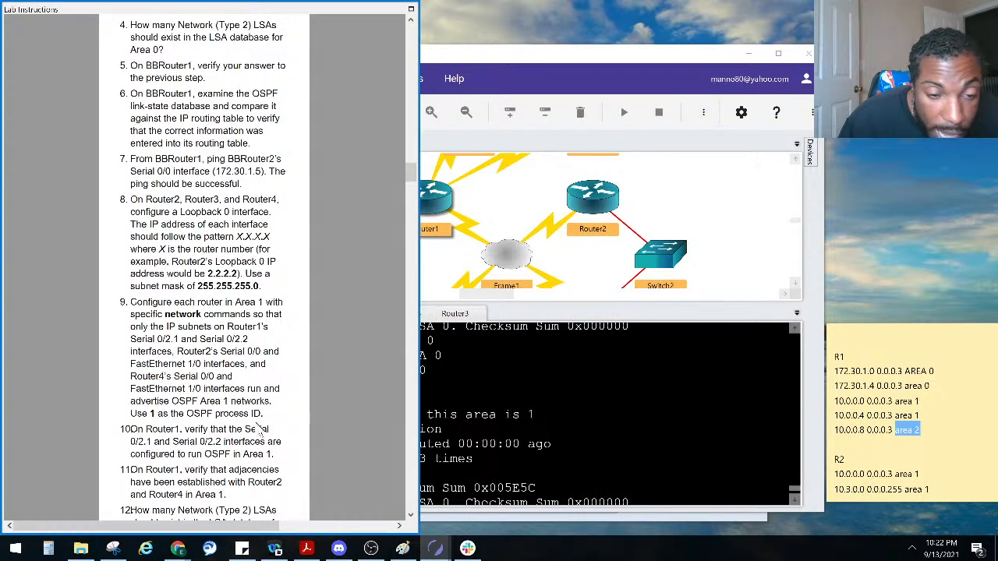
scroll(567, 425, "up", 2)
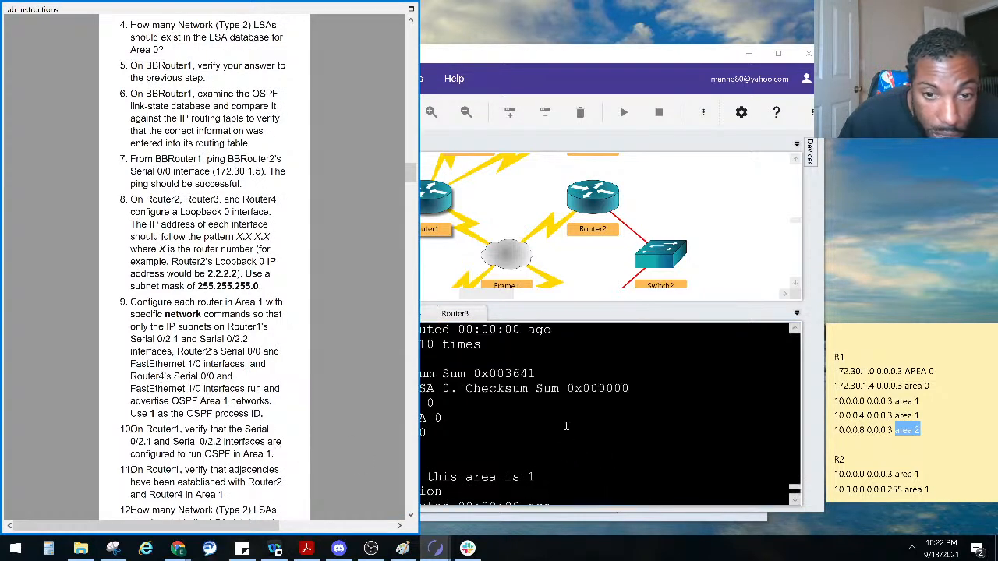
left_click(567, 424)
scroll(567, 425, "up", 1)
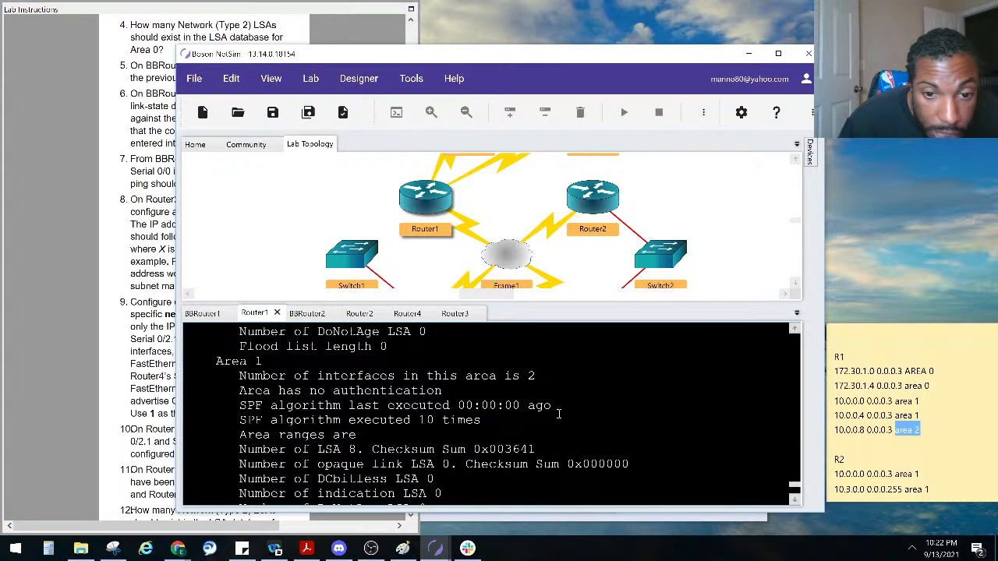
left_click_drag(539, 378, 334, 382)
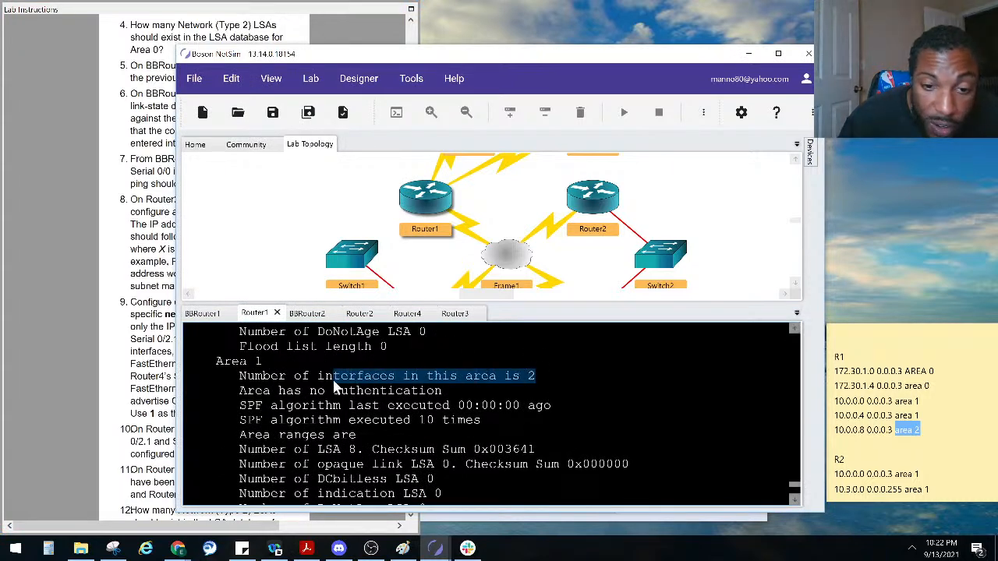
scroll(335, 382, "down", 5)
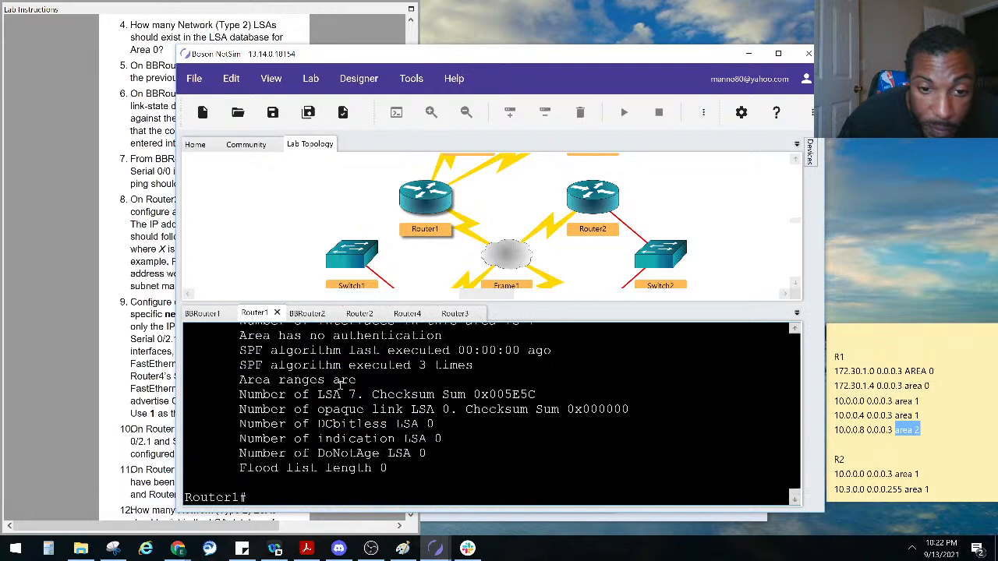
scroll(349, 390, "up", 4)
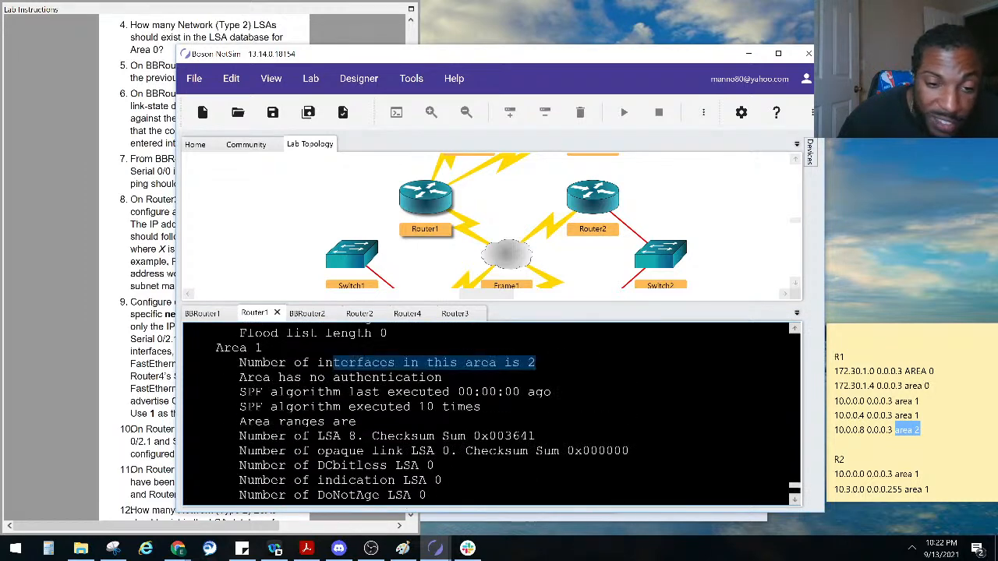
left_click(384, 421)
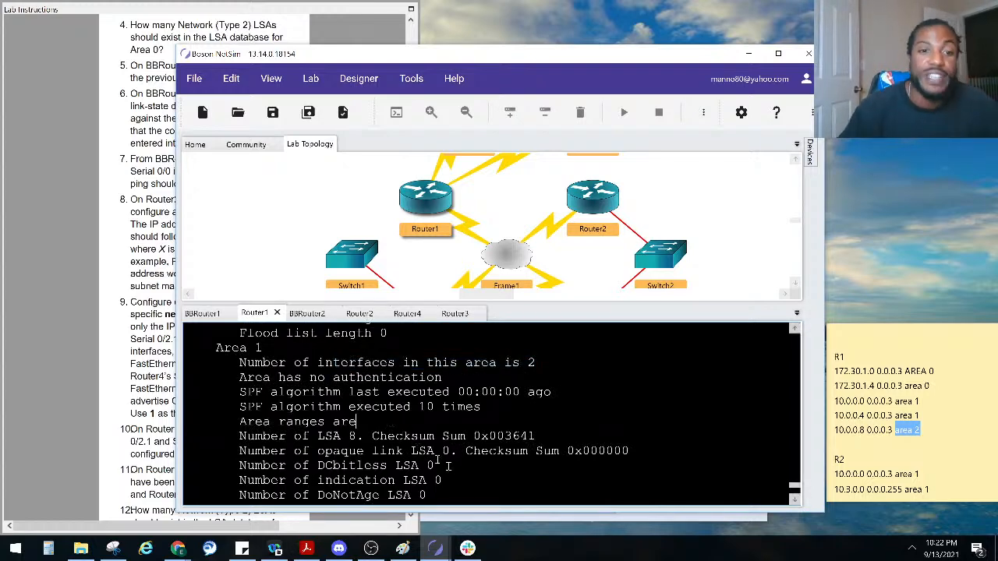
Check the subinterface numbers in the lab instructions and display Router1's Serial 0/2.1 OSPF details with "sho ip ospf interface serial 0/2.1"
key("Return")
key("Return")
key("Return")
type("sho ip")
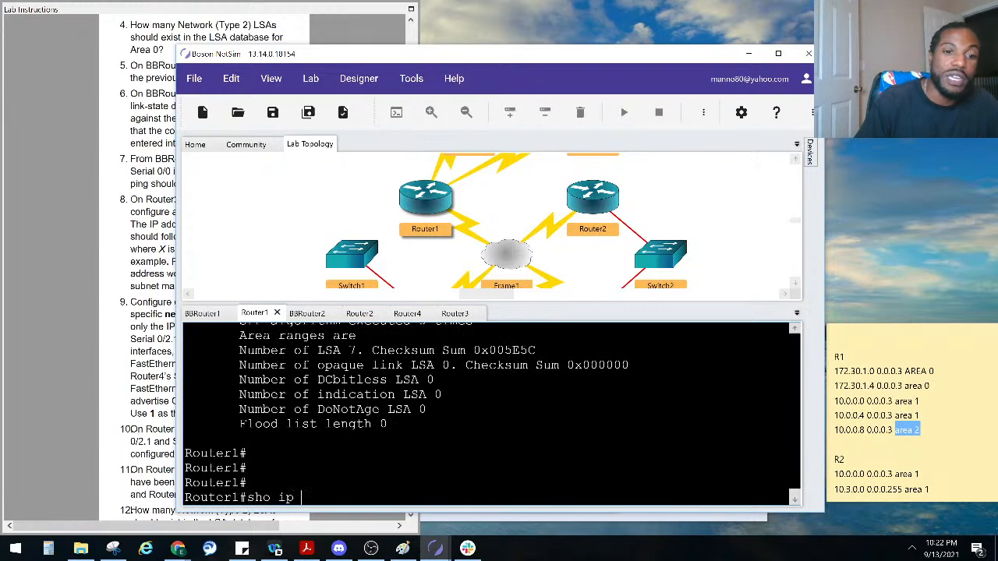
type(" os")
key("Tab")
type("in")
key("Tab")
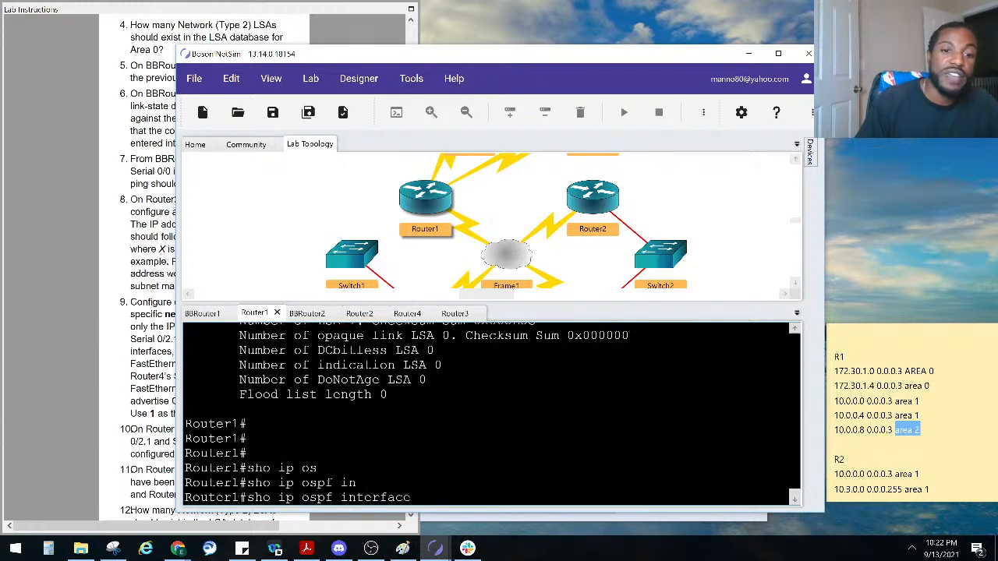
type("ser")
key("Tab")
left_click(47, 341)
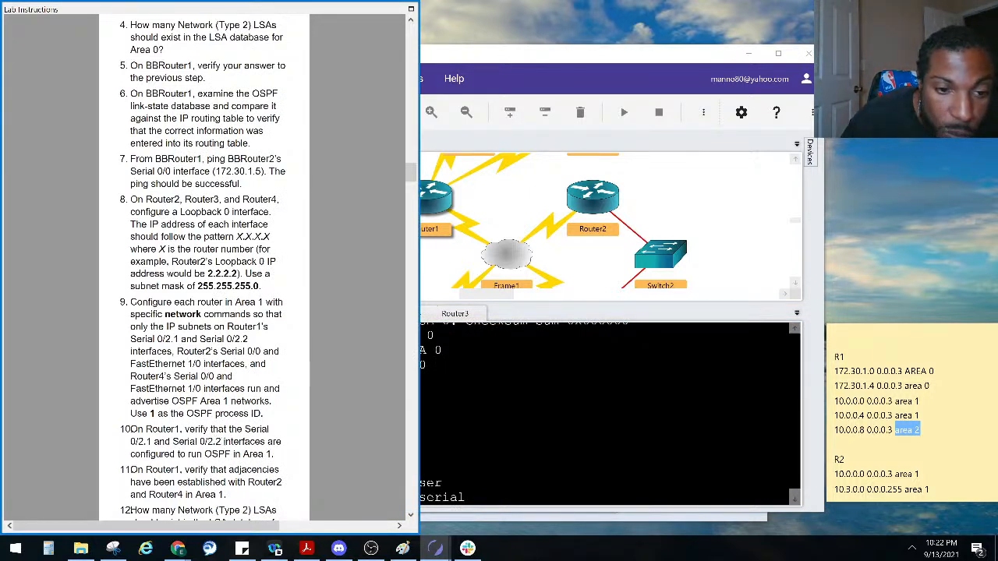
left_click(454, 457)
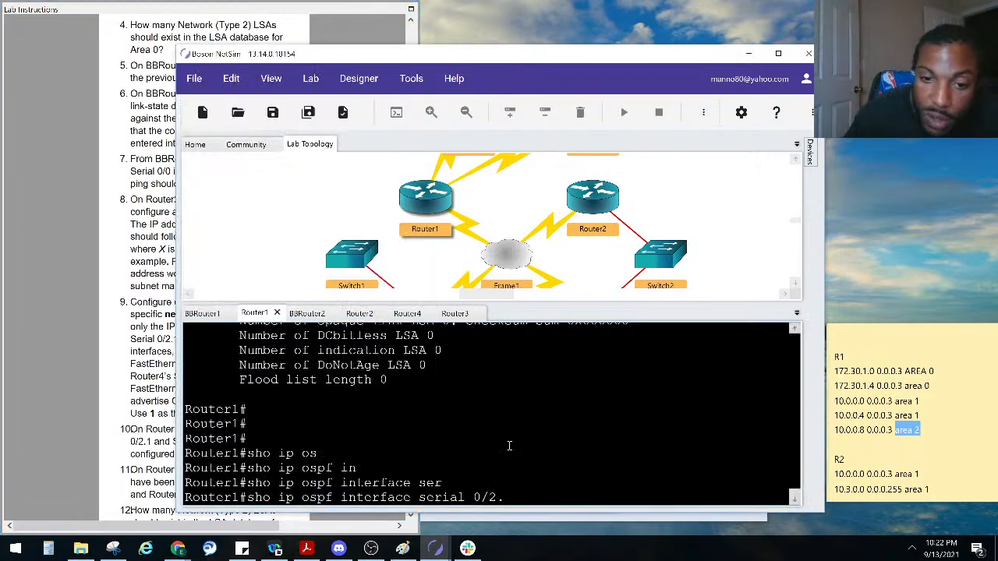
key("Return")
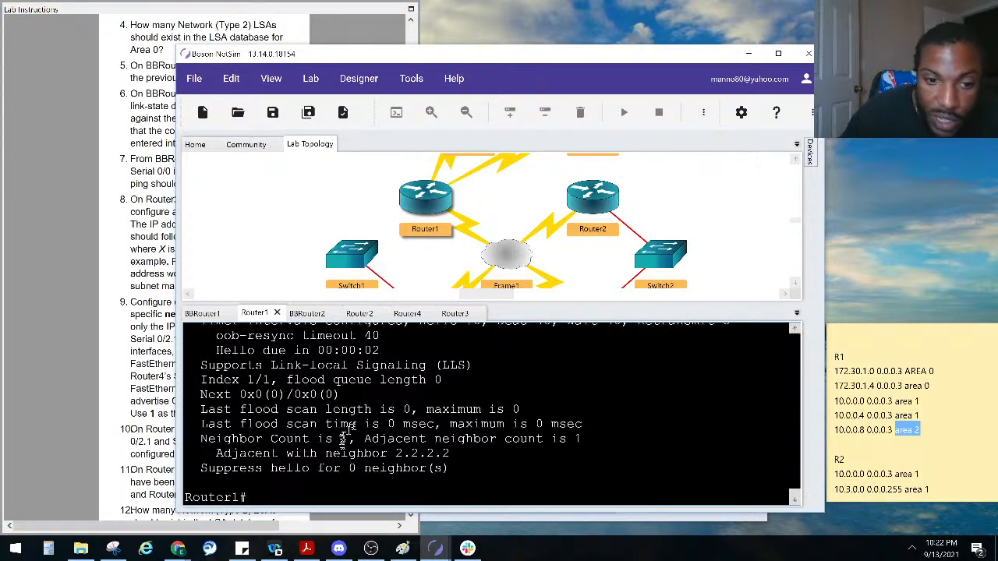
Find and highlight the area assignment beside the Internet address in the Serial 0/2.1 output
scroll(344, 394, "up", 3)
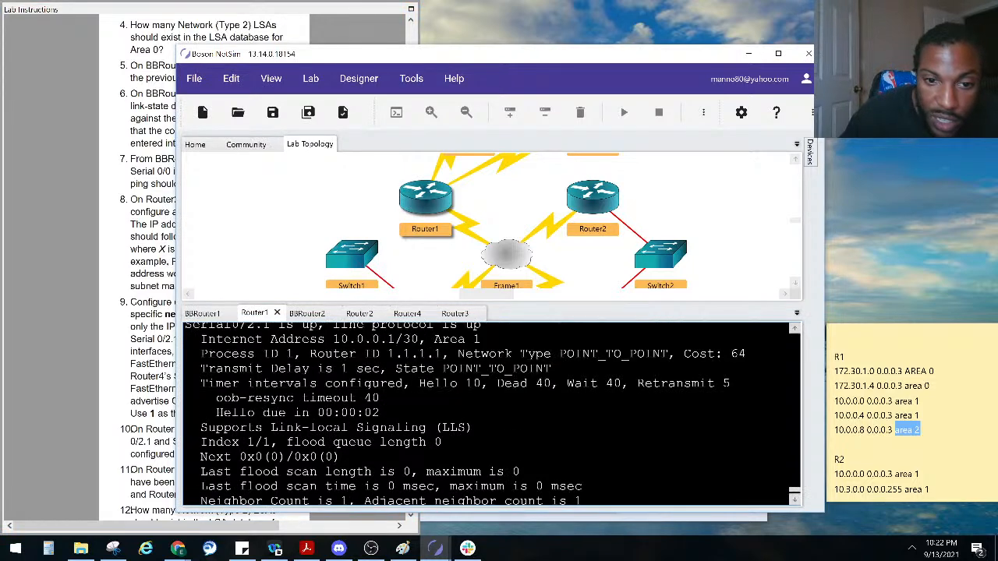
scroll(353, 387, "up", 1)
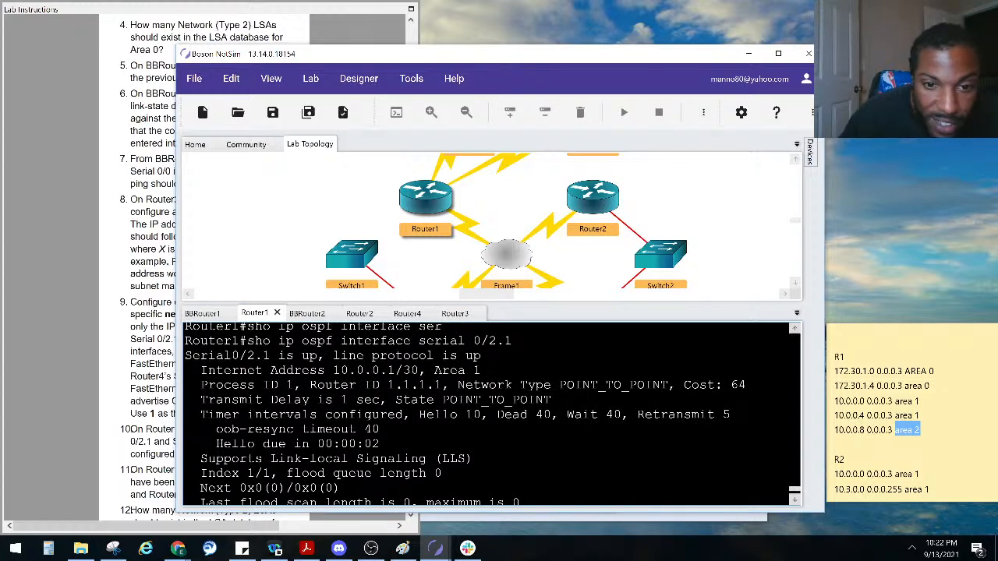
left_click_drag(481, 373, 419, 372)
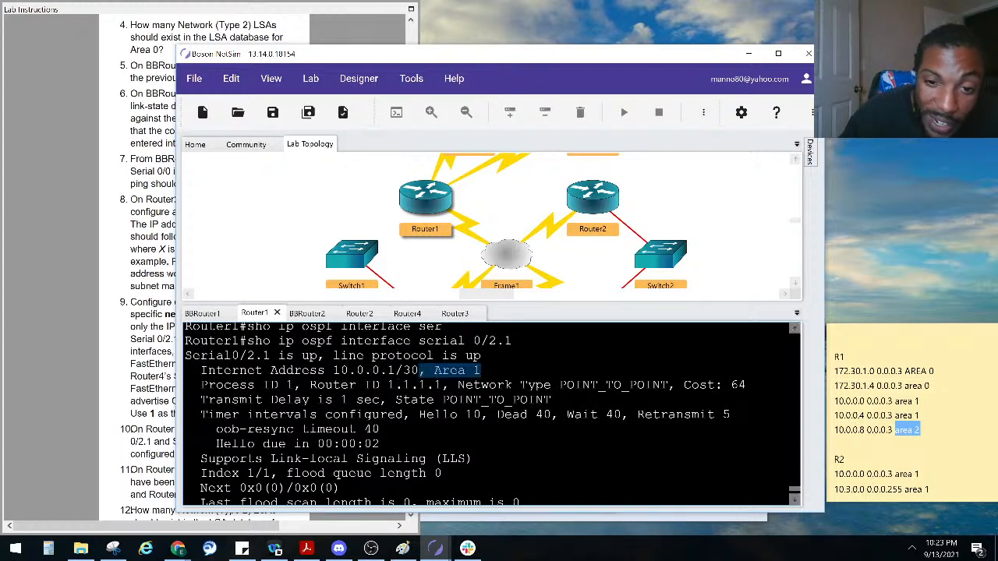
Run "sho ip ospf interface serial 0/2.2" on Router1 and highlight the interface's area assignment in the output
scroll(519, 410, "down", 3)
key("Up")
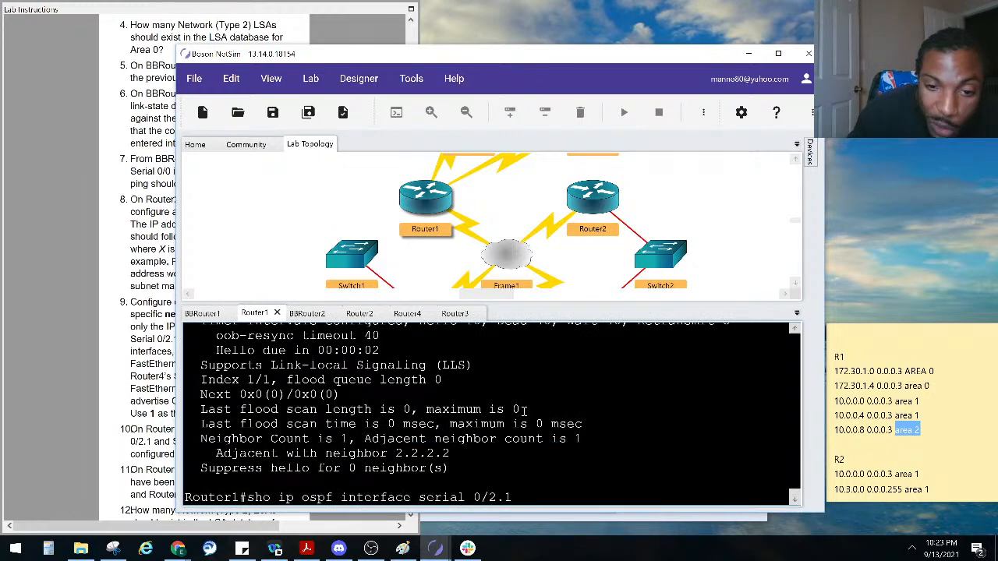
type("2")
key("Return")
scroll(527, 410, "up", 3)
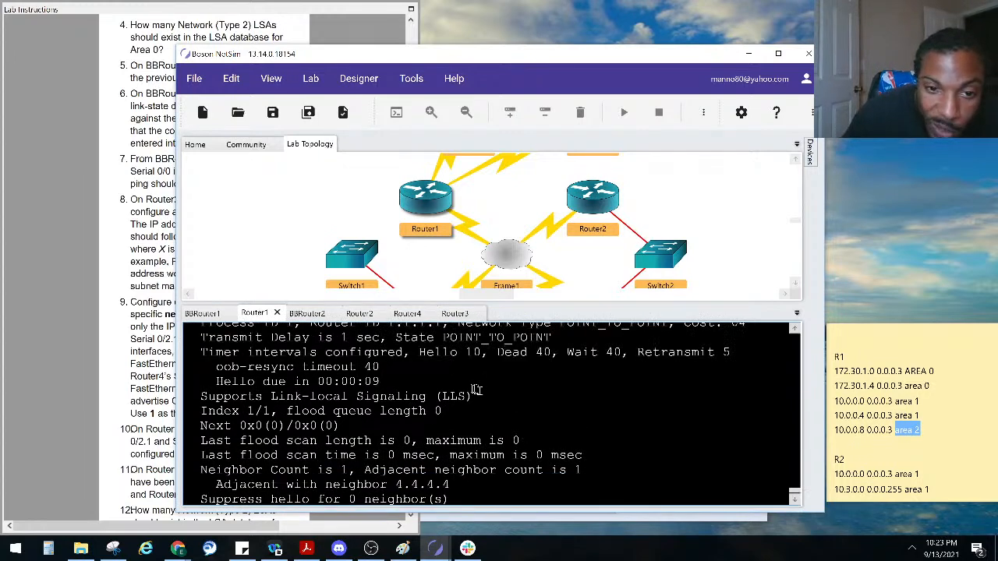
left_click_drag(486, 373, 420, 372)
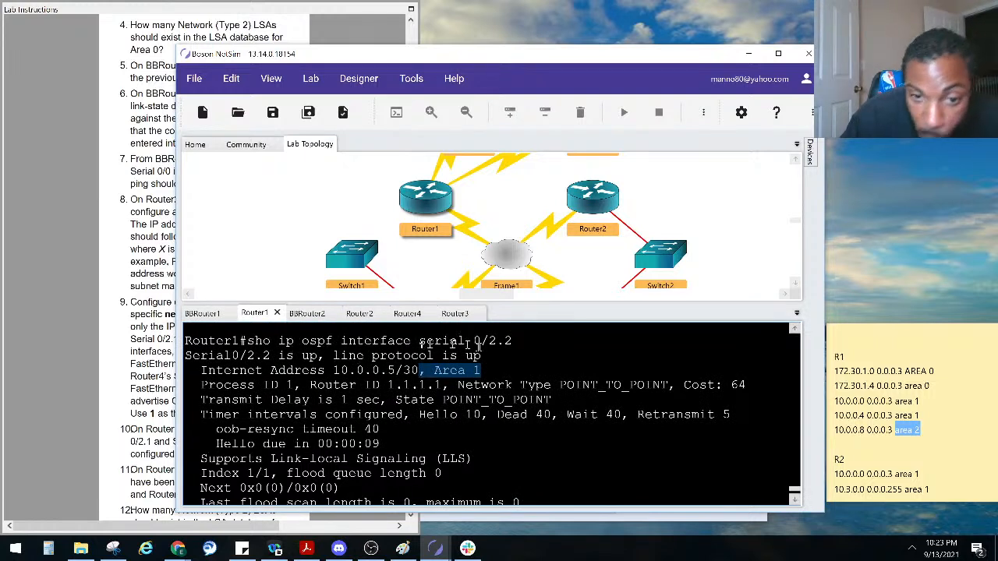
left_click_drag(461, 346, 423, 373)
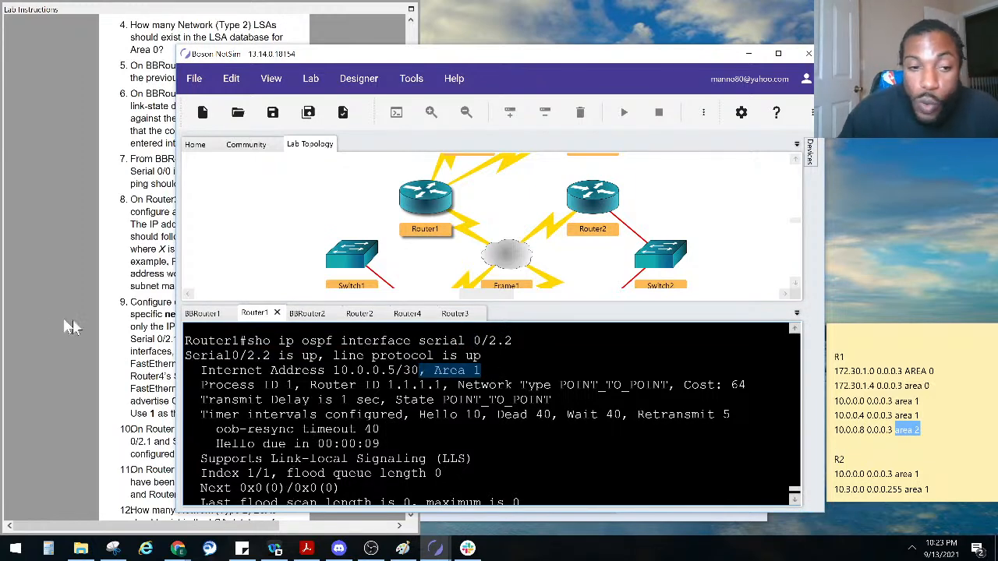
Reread the lab task on verifying Router1's adjacencies with Router2 and Router4 in Area 1
left_click(97, 347)
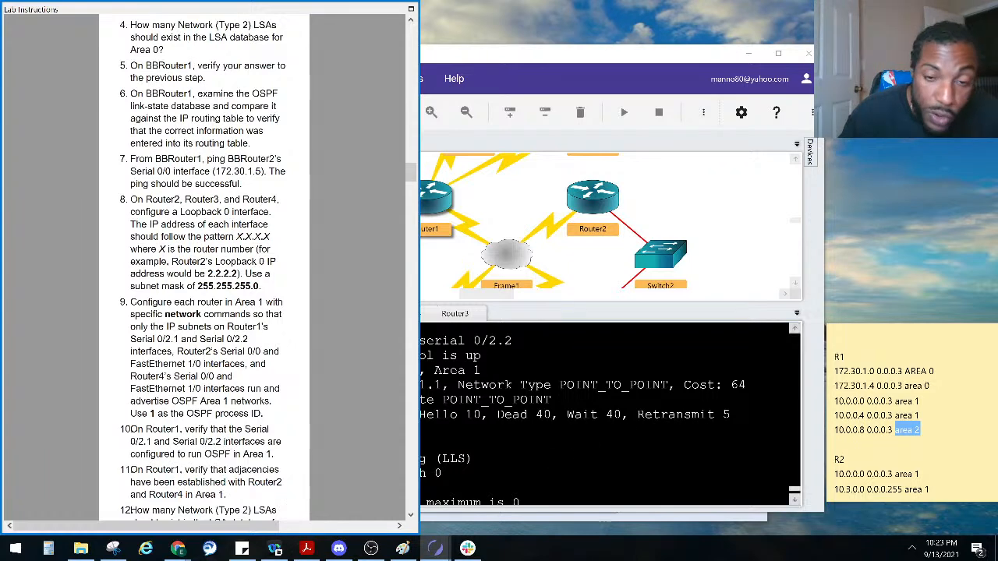
left_click(473, 67)
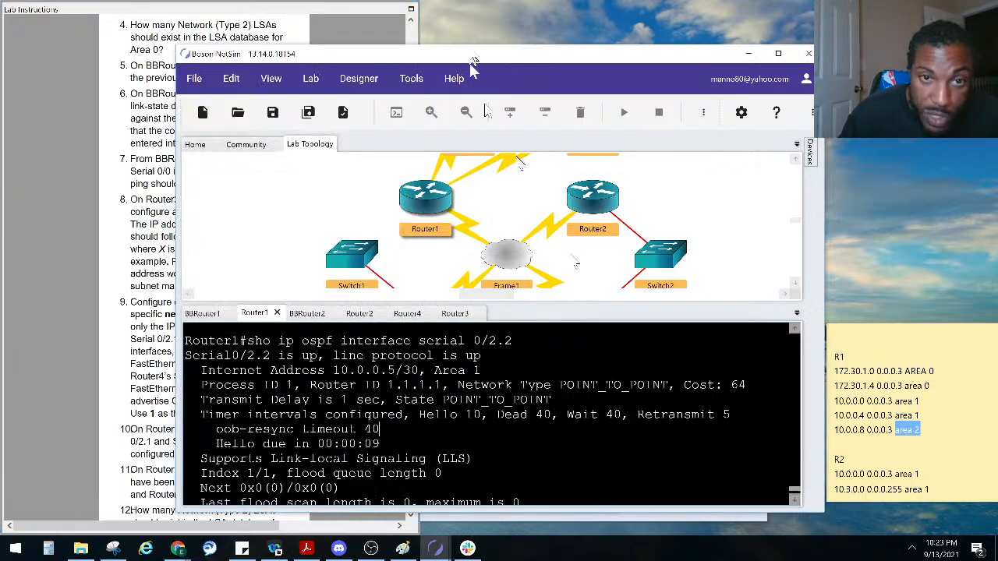
left_click(138, 352)
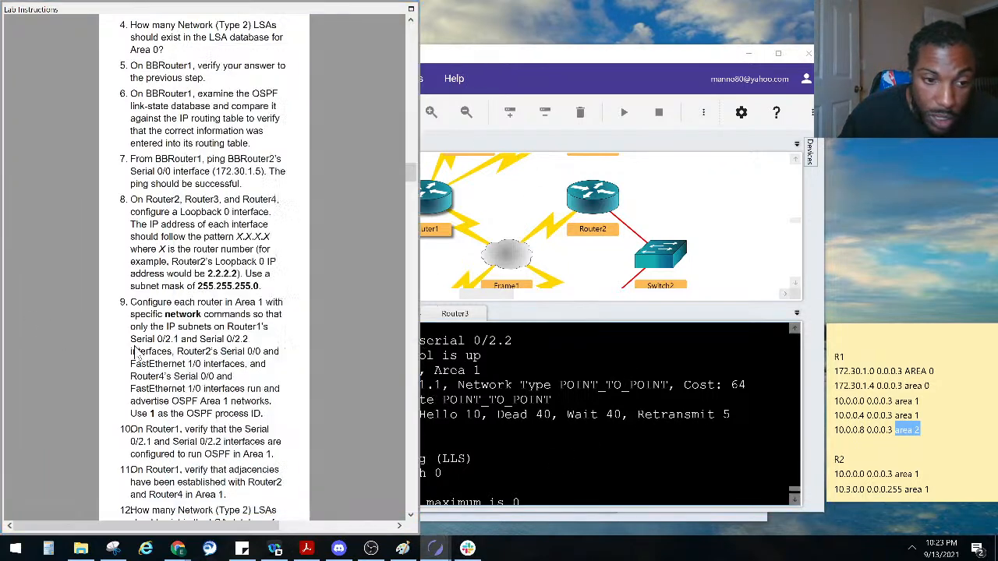
Switch to the topology drawing in Paint and undo the red and black Area 2 markings around Router1, Switch1 and Router3
left_click(412, 550)
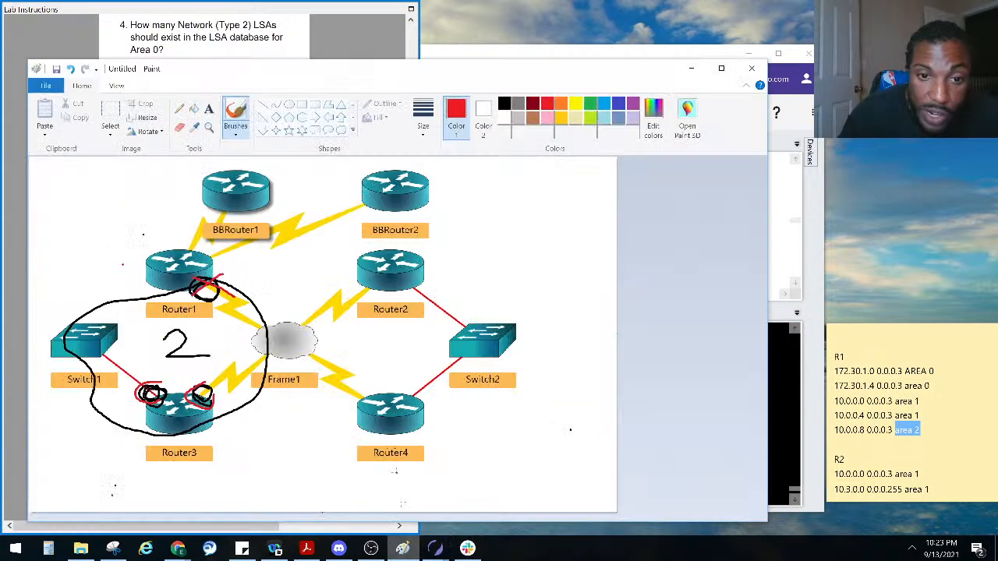
key("ctrl+z")
key("ctrl+z")
key("ctrl+z")
key("ctrl+z")
key("ctrl+z")
key("ctrl+z")
key("ctrl+z")
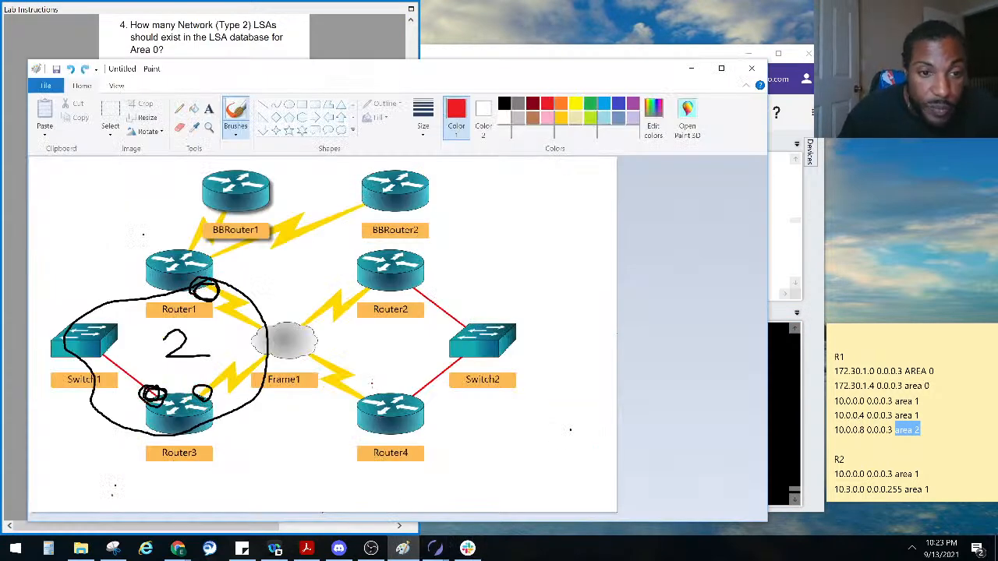
key("ctrl+z")
key("ctrl+z")
key("ctrl+z")
key("ctrl+z")
key("ctrl+z")
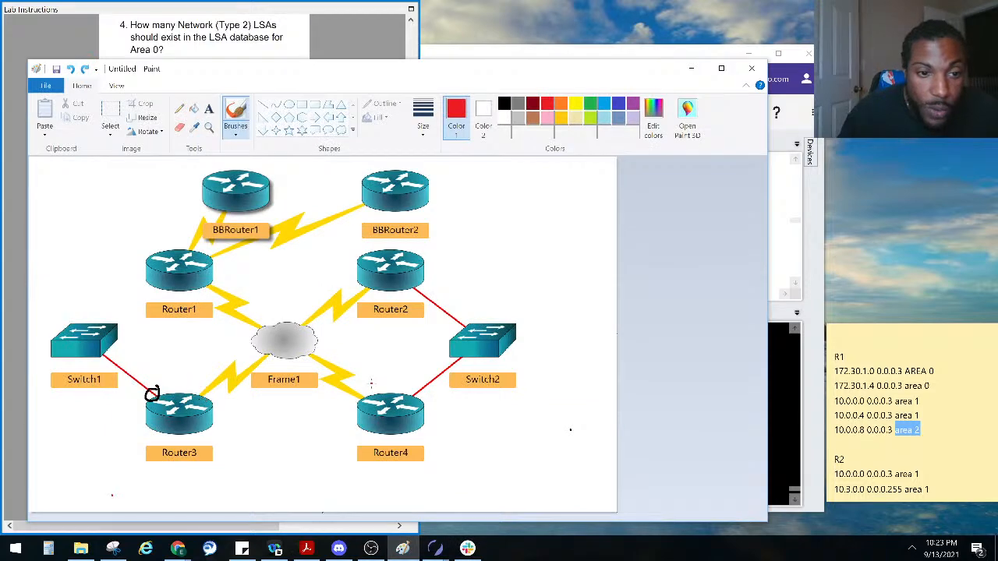
Consult the lab instructions, then circle Router2 and Router4 in green on the Paint topology drawing
left_click(207, 51)
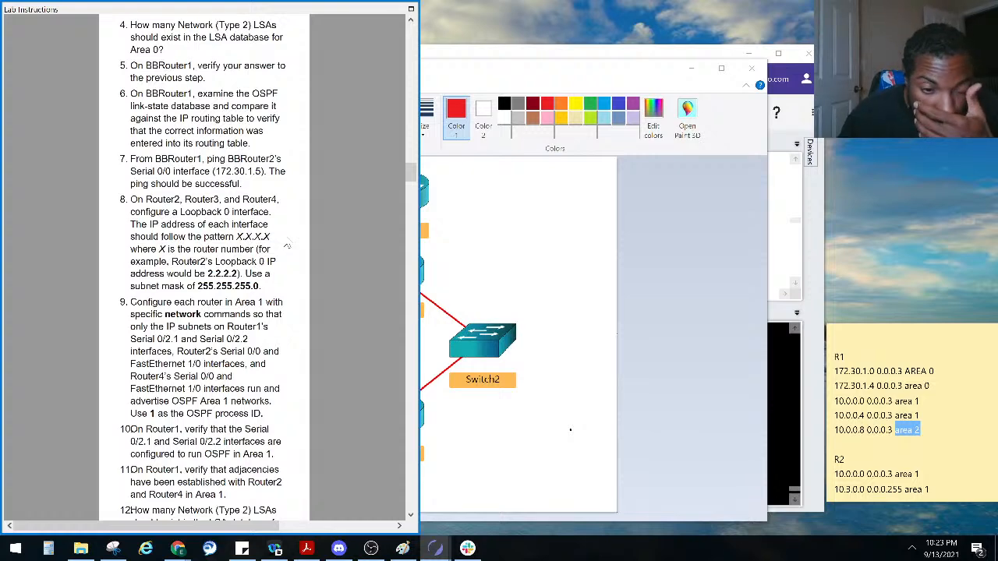
left_click(642, 383)
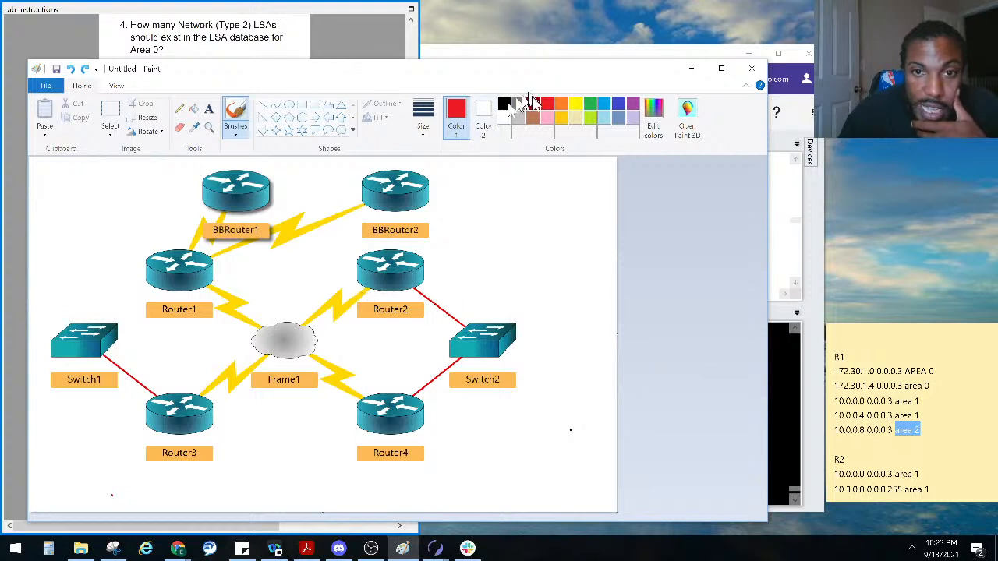
left_click(589, 107)
mouse_move(360, 304)
left_mouse_down()
mouse_move(357, 315)
mouse_move(430, 331)
mouse_move(349, 290)
left_mouse_up()
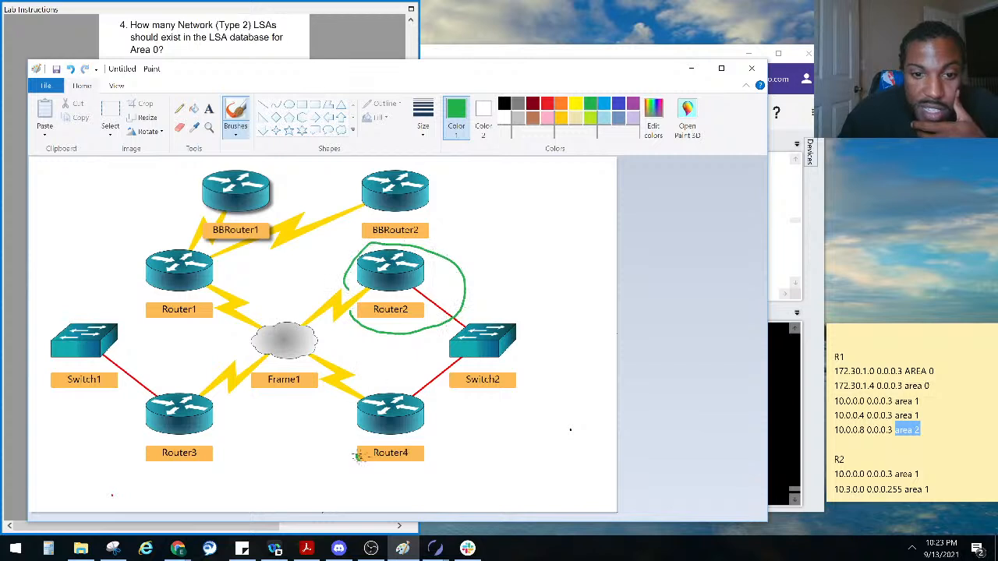
mouse_move(357, 457)
left_mouse_down()
mouse_move(384, 372)
mouse_move(374, 453)
left_mouse_up()
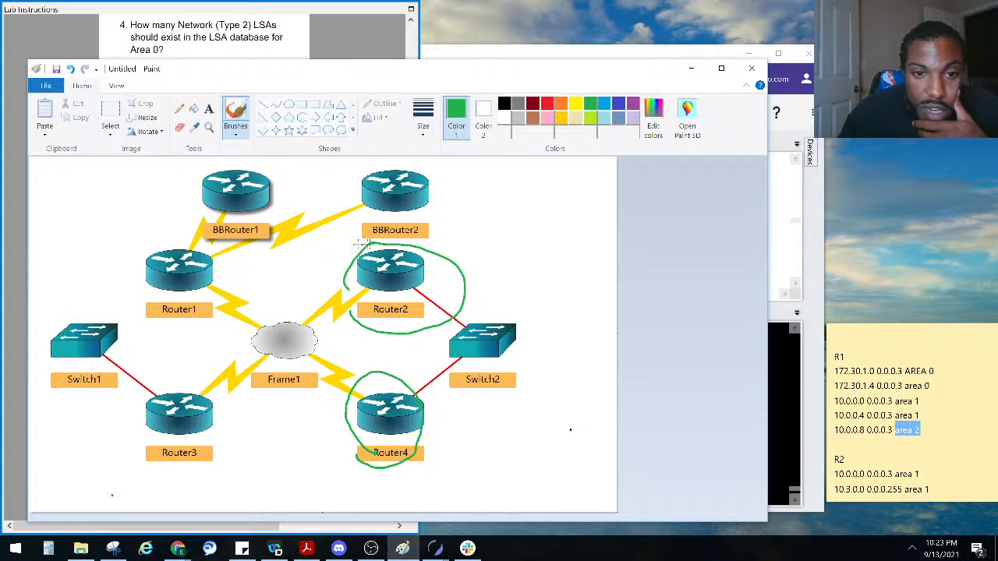
Outline Router1, Router2 and Router4 together in green as one area and add a short vertical stroke above Frame1
mouse_move(360, 244)
left_mouse_down()
mouse_move(241, 250)
mouse_move(131, 290)
mouse_move(319, 432)
mouse_move(393, 470)
left_mouse_up()
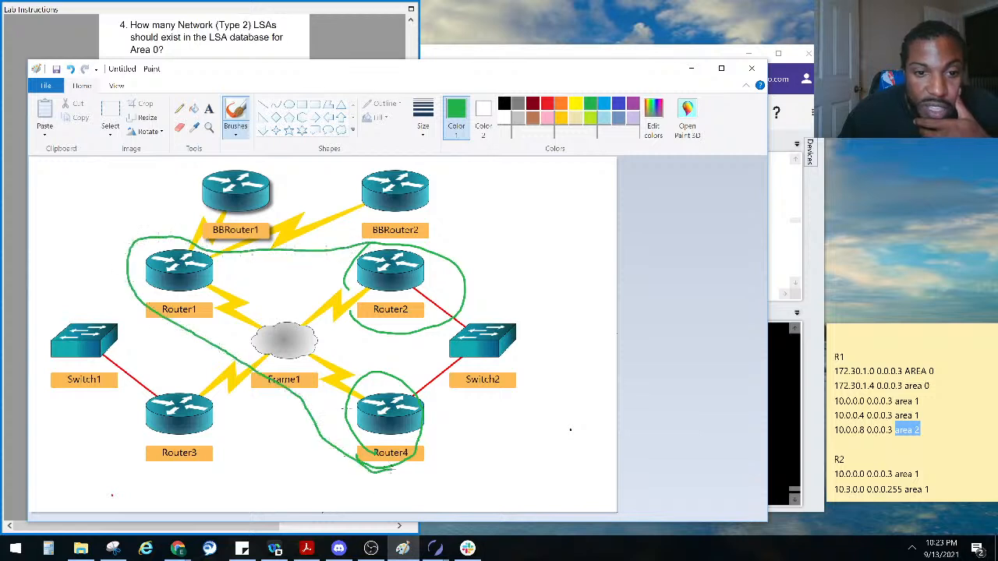
left_click_drag(463, 275, 409, 448)
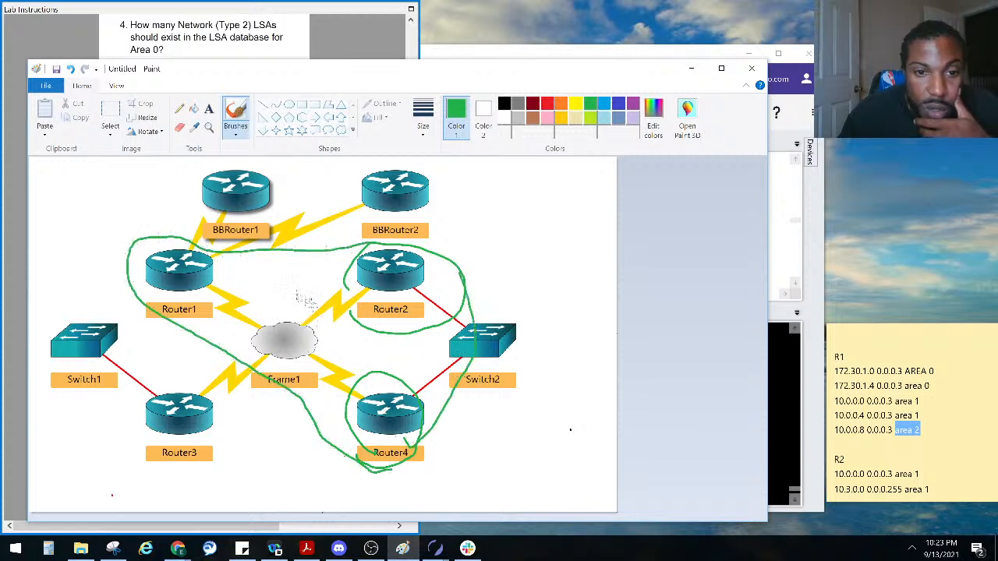
left_click_drag(290, 286, 286, 326)
Switch back to NetSim, recheck the lab task, and list Router1's OSPF adjacencies with "sho ip ospf neighbor"
left_click(781, 359)
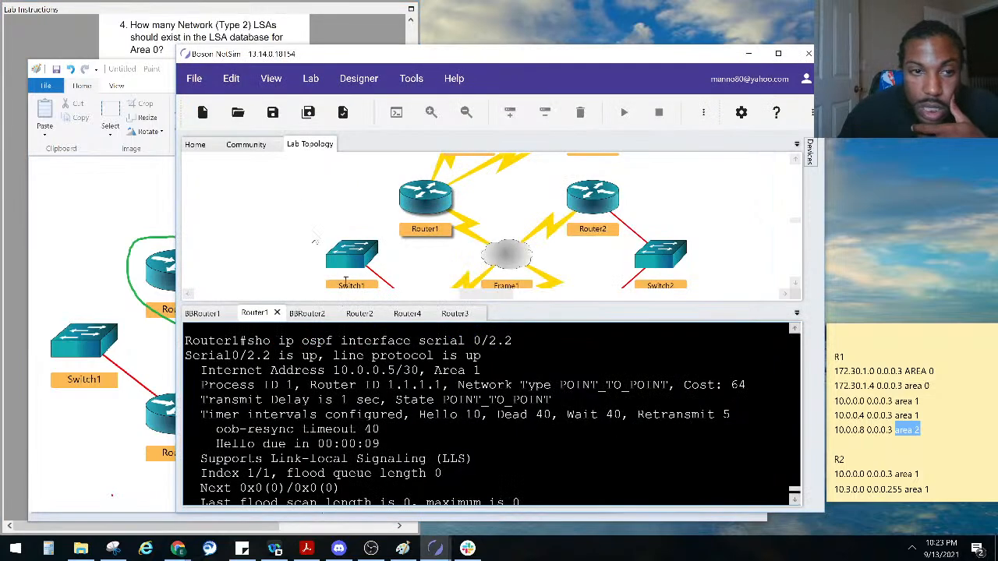
left_click(217, 33)
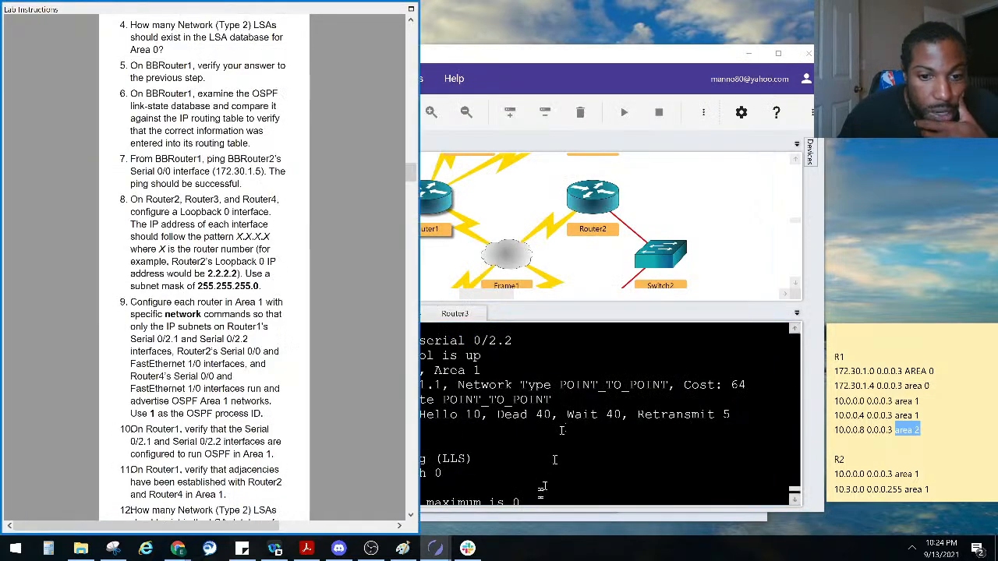
left_click(457, 435)
key("Return")
key("Return")
key("Return")
key("Return")
type("sho")
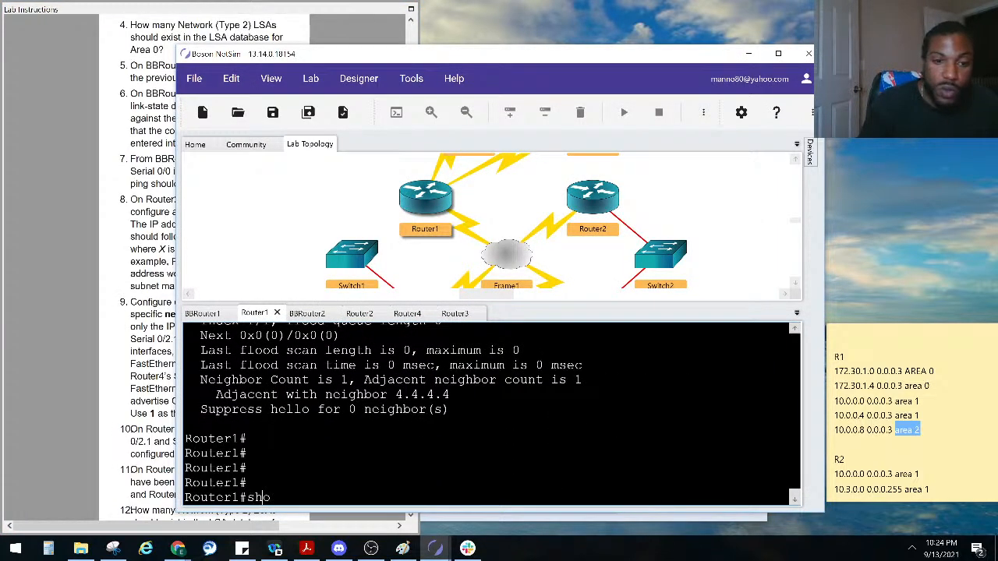
type(" ip os")
key("Tab")
type("ne")
key("Tab")
key("Return")
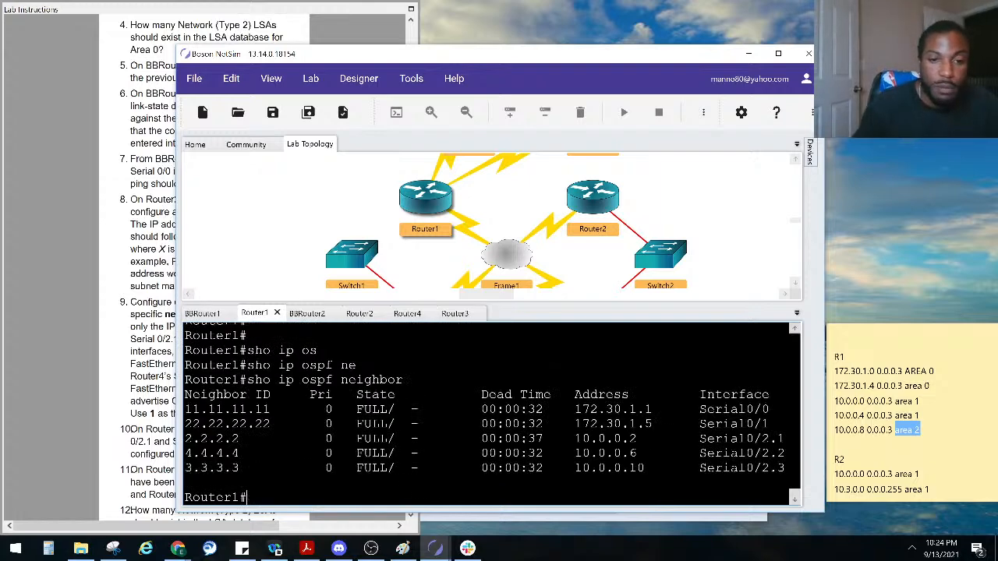
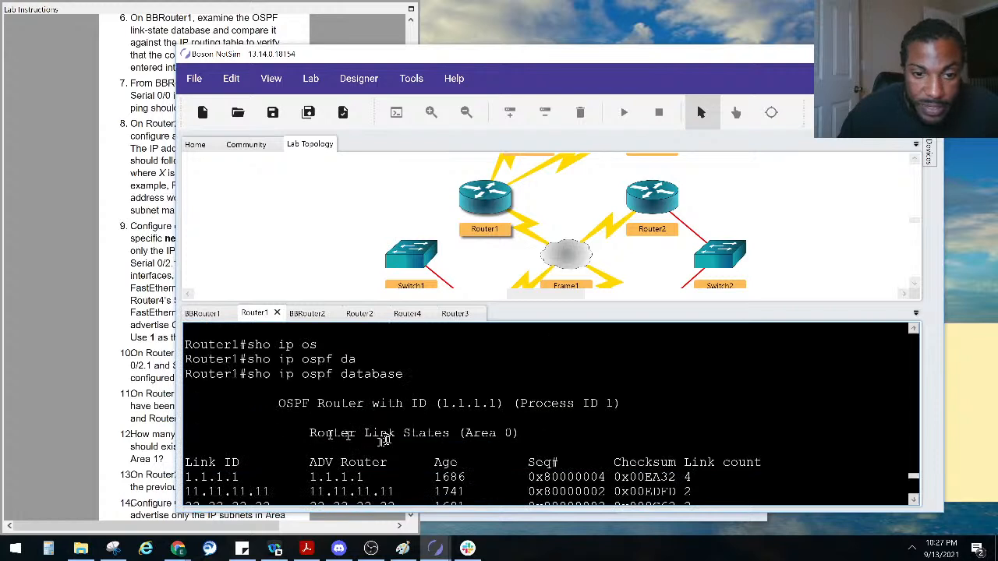
Examine Router1's OSPF database output, comparing the router, net and summary link states across Areas 0, 1 and 2
scroll(382, 436, "down", 3)
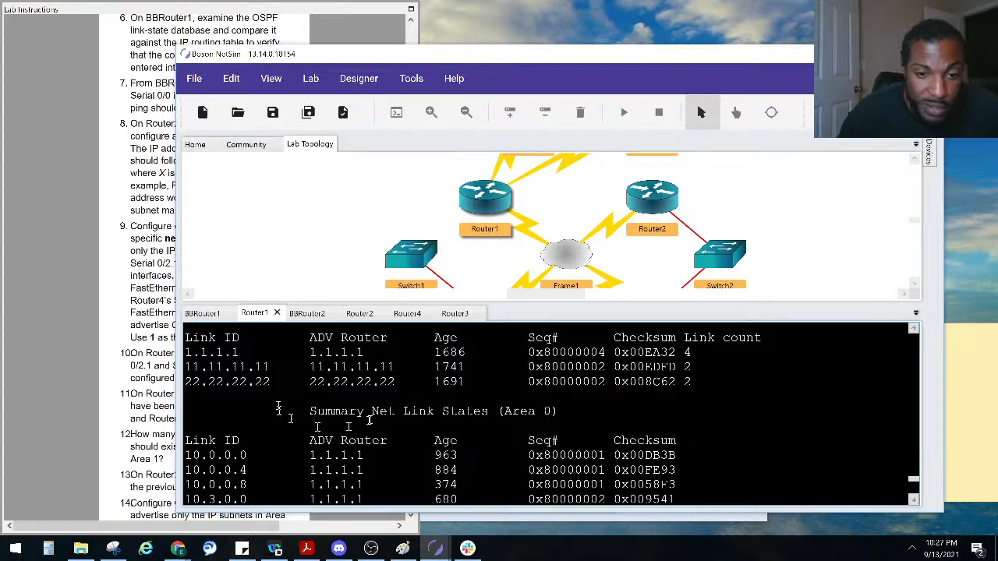
scroll(280, 409, "up", 2)
scroll(357, 407, "down", 5)
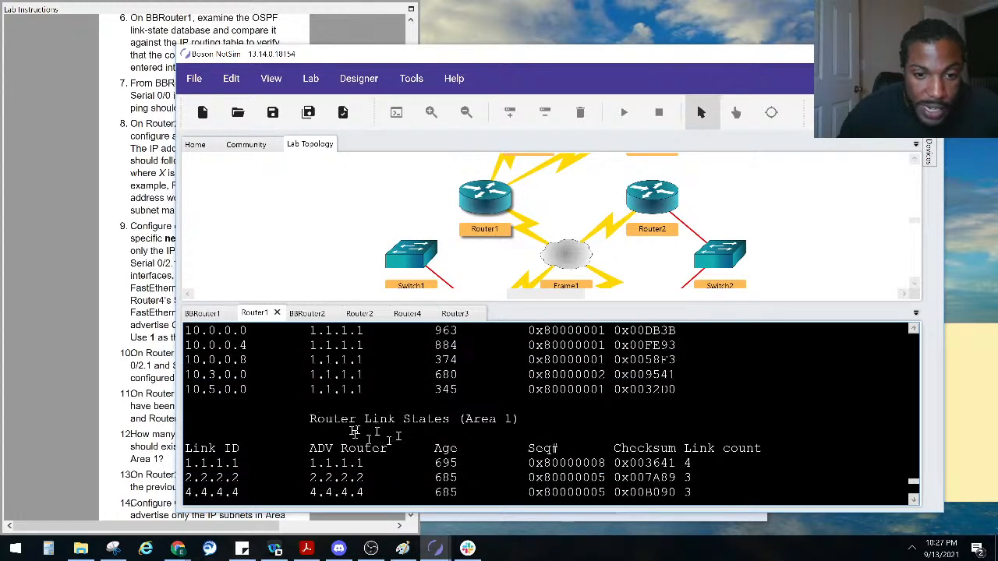
scroll(364, 427, "up", 1)
scroll(364, 427, "up", 4)
scroll(361, 426, "down", 4)
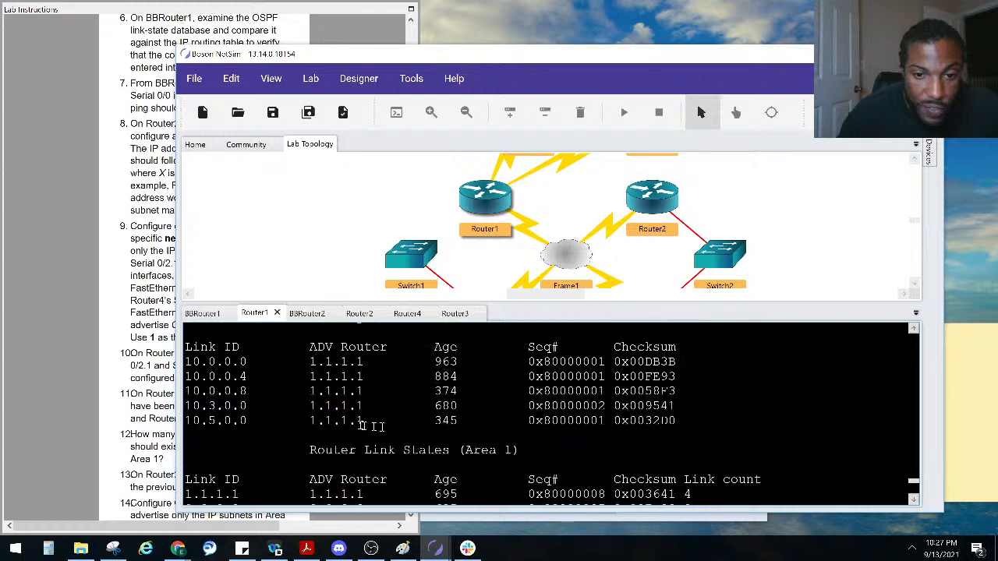
scroll(467, 453, "down", 5)
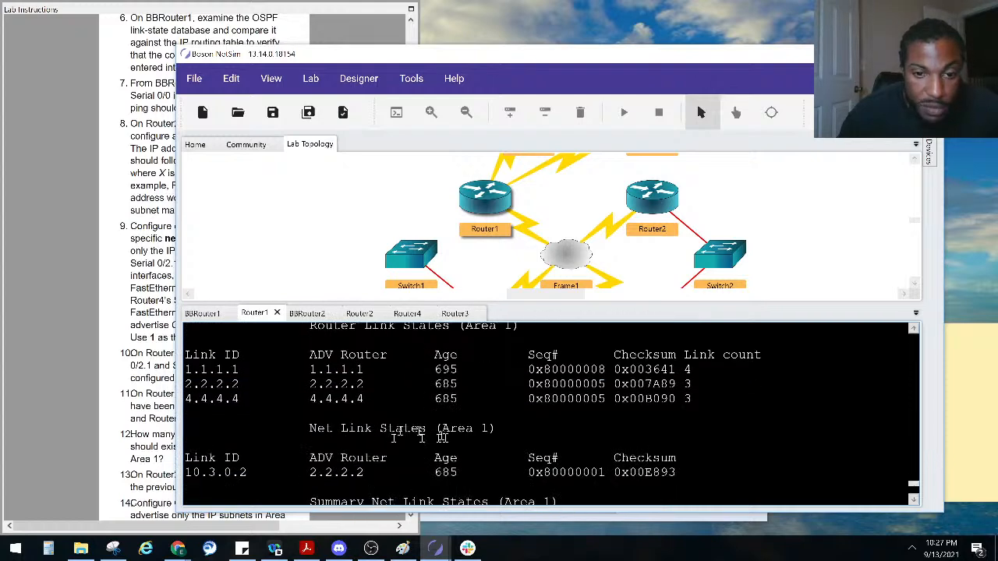
scroll(352, 446, "down", 2)
scroll(553, 412, "down", 1)
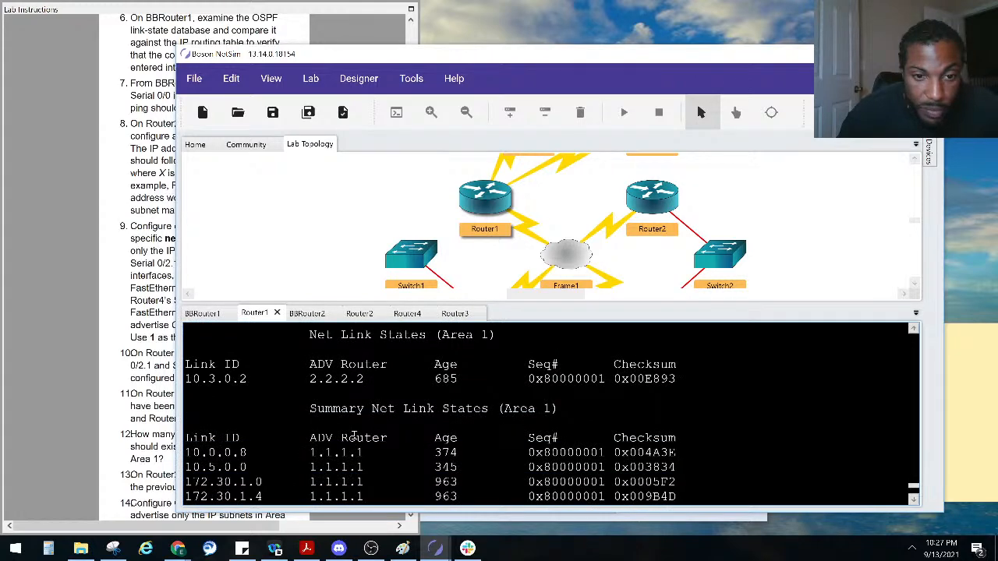
scroll(355, 436, "down", 8)
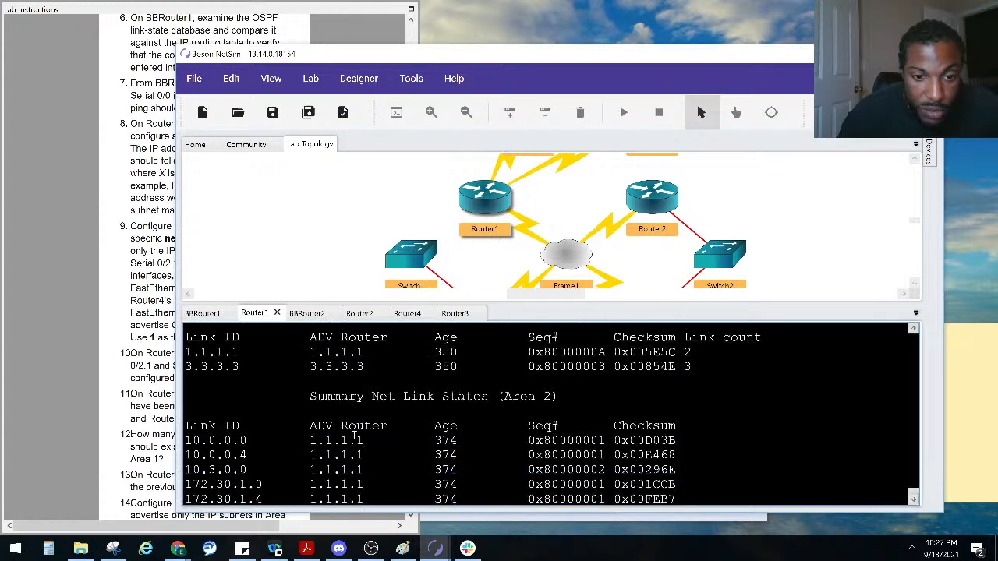
Find the Area 1 net link states in Router1's OSPF database output and highlight the 10.3.0.2 entry
scroll(354, 437, "down", 1)
scroll(355, 437, "up", 7)
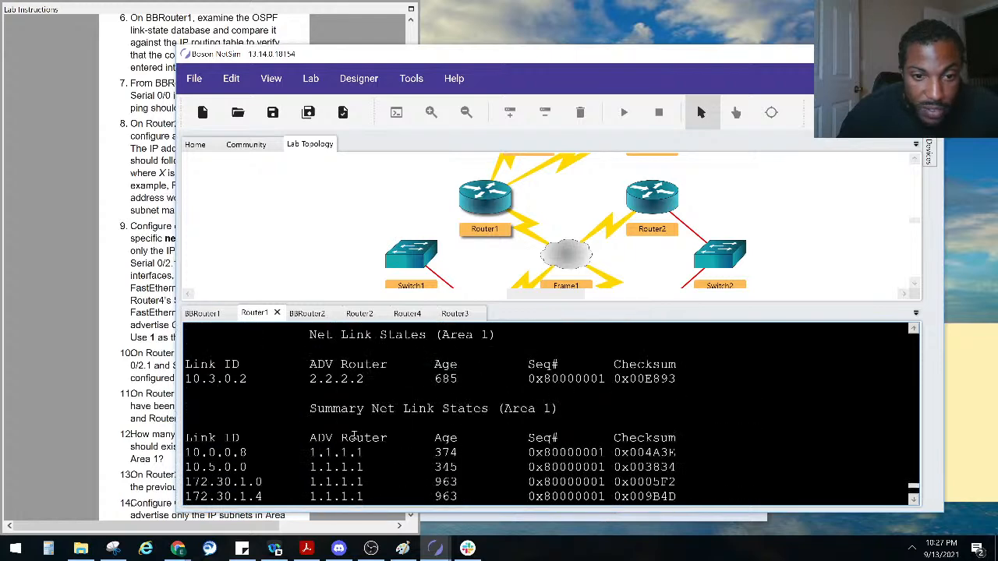
scroll(354, 437, "up", 1)
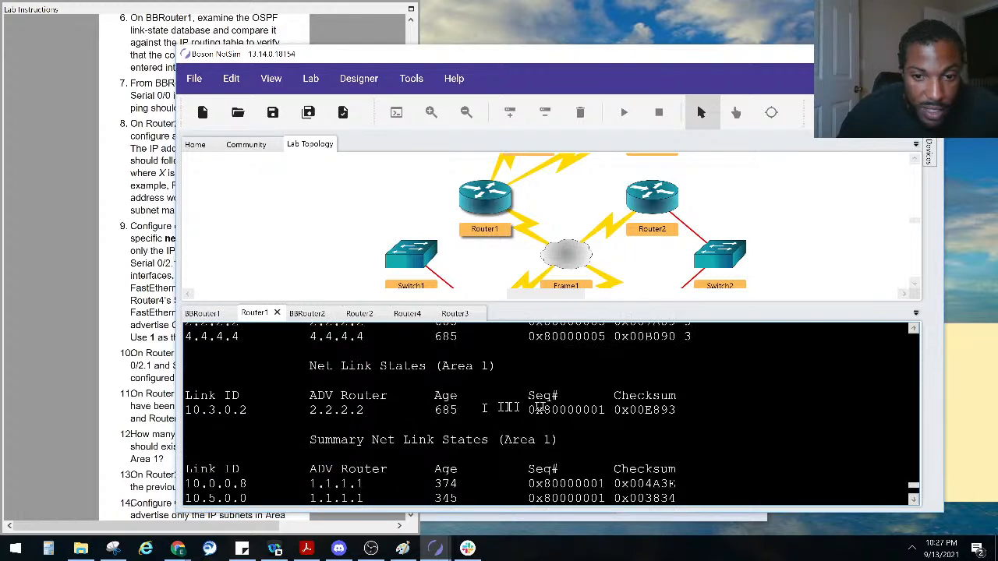
left_click_drag(679, 416, 193, 411)
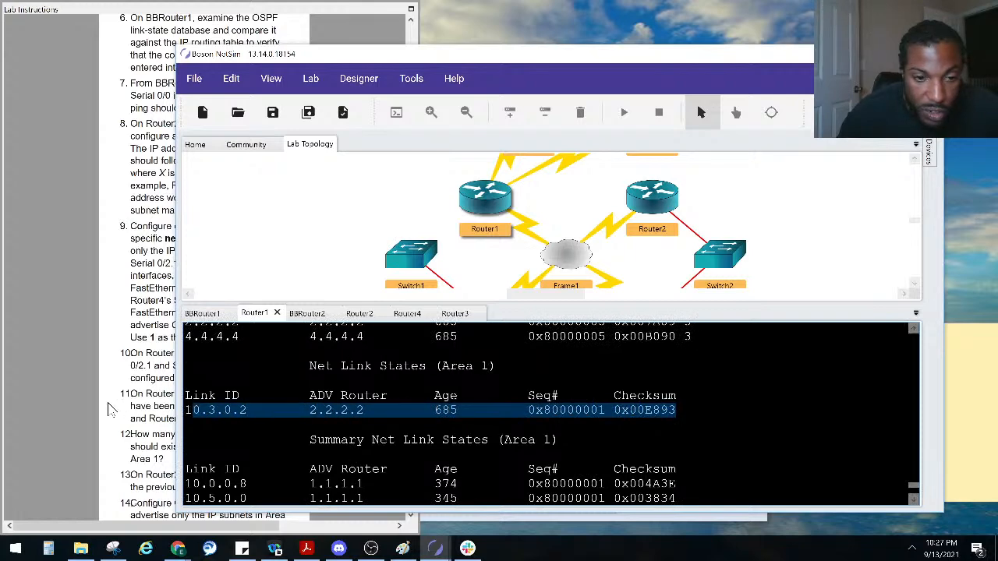
Look up the lab solutions for steps 12 and 13 on Network (Type 2) LSAs in the Area 1 database
left_click(118, 395)
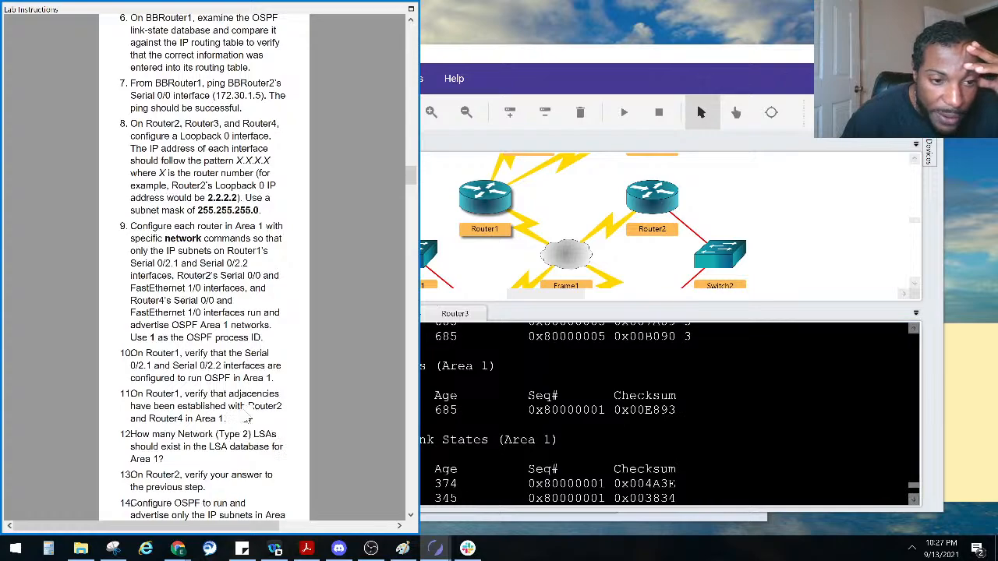
scroll(248, 418, "down", 2)
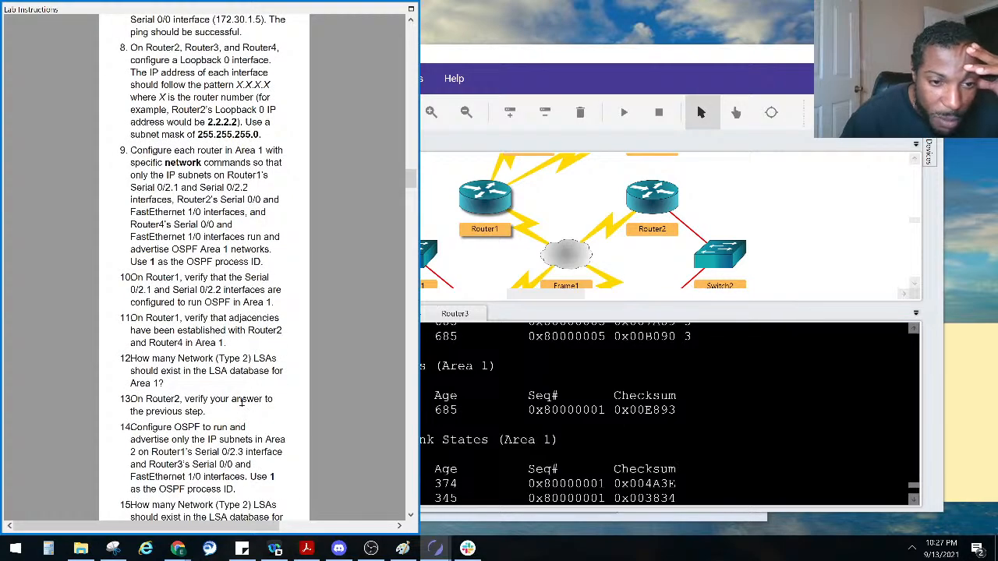
scroll(248, 417, "down", 15)
scroll(242, 402, "up", 15)
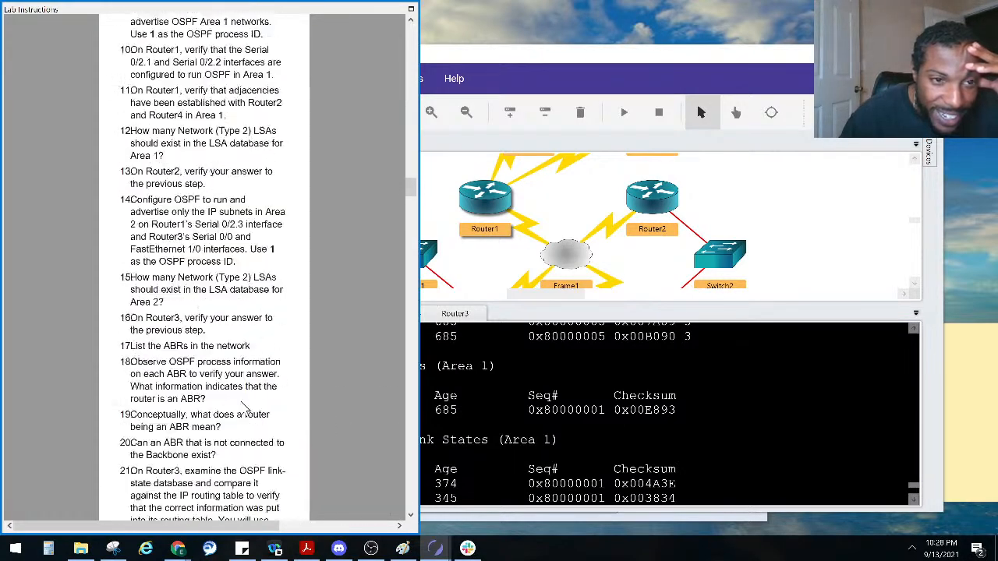
scroll(241, 401, "down", 20)
scroll(242, 401, "down", 15)
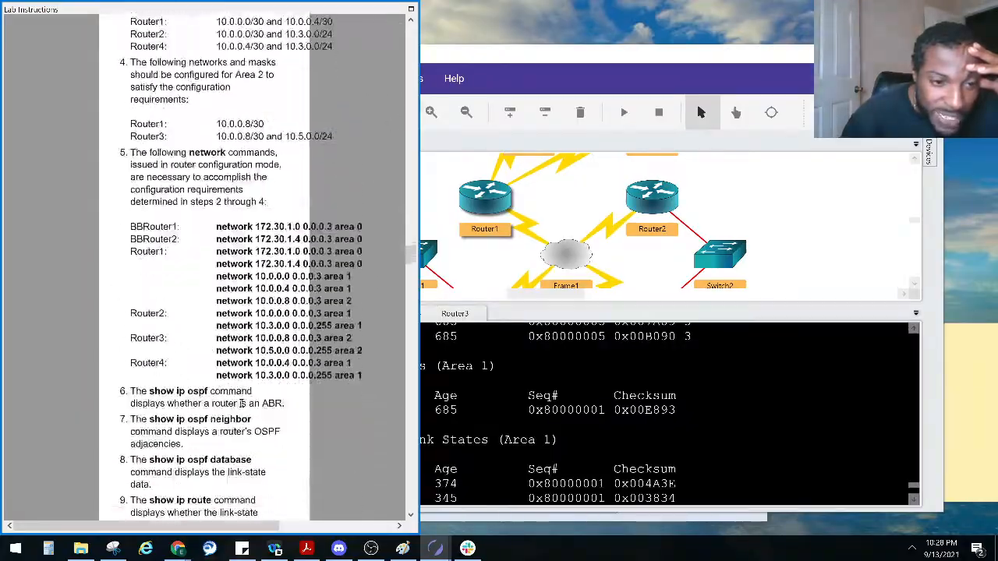
scroll(241, 402, "down", 15)
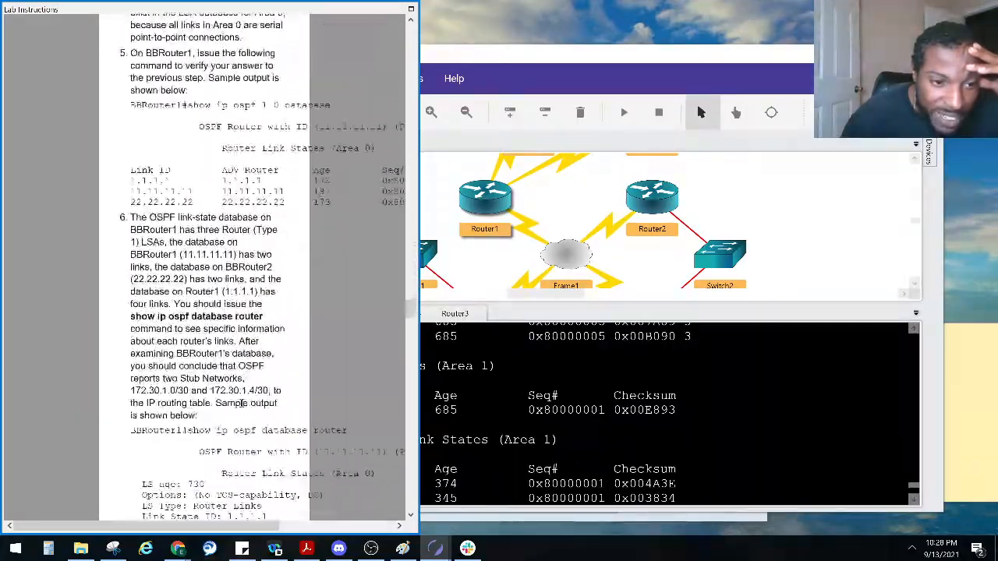
scroll(241, 402, "down", 10)
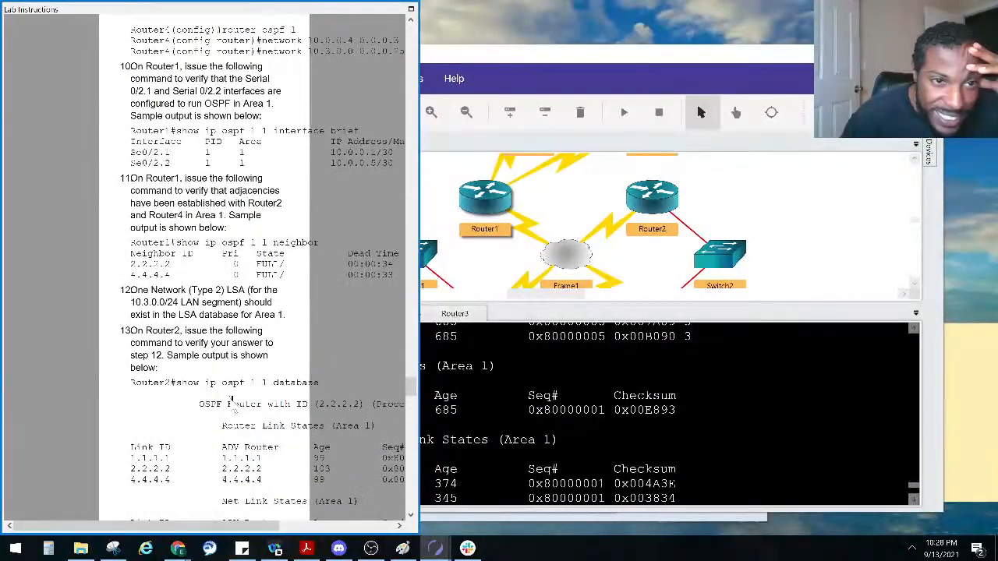
scroll(242, 403, "down", 3)
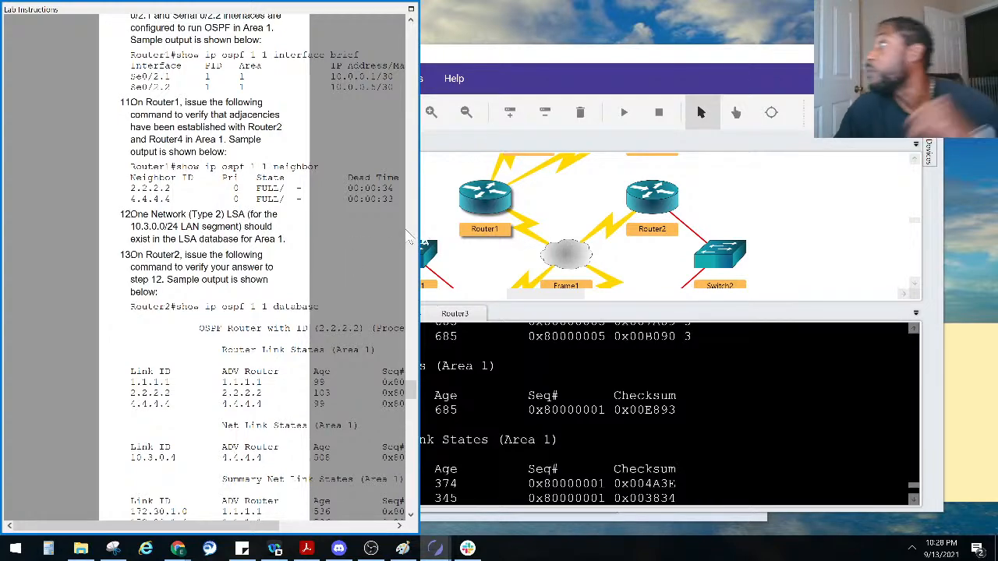
Go back to the lab tasks and review steps 9 to 24, including the Area 2 configuration, ABR questions and Router3 pings
scroll(322, 269, "up", 20)
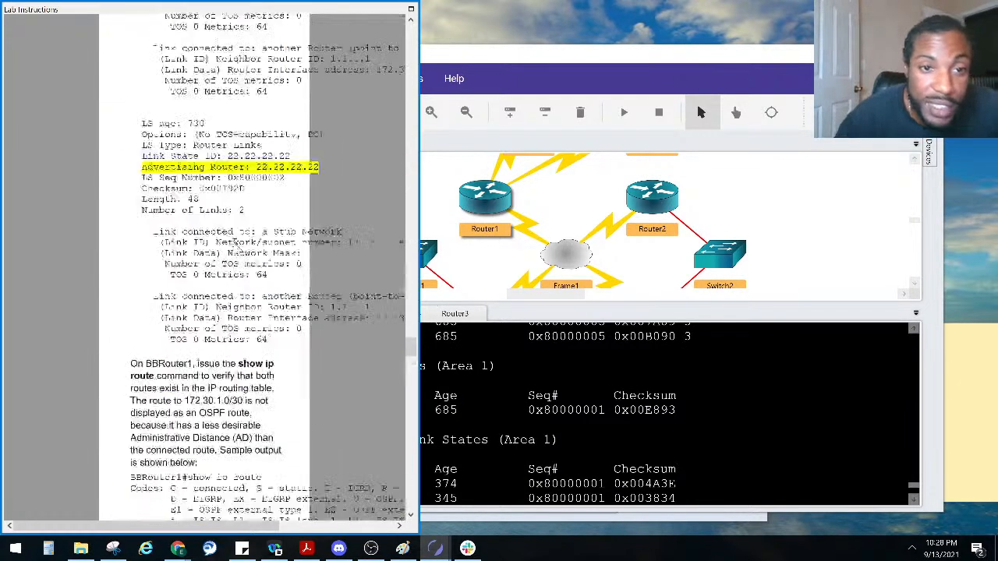
scroll(215, 244, "up", 20)
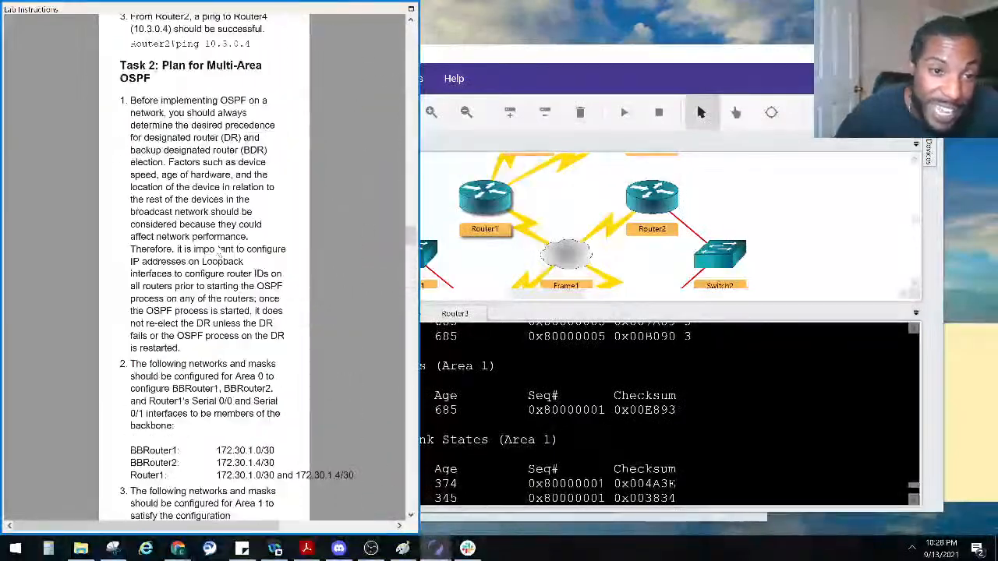
scroll(216, 244, "up", 4)
scroll(215, 244, "down", 3)
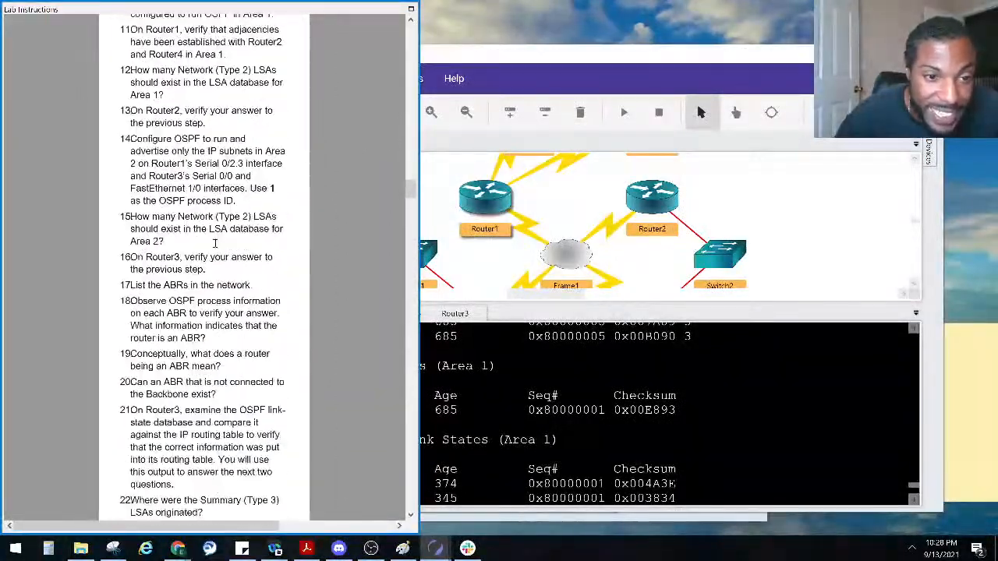
scroll(215, 244, "up", 2)
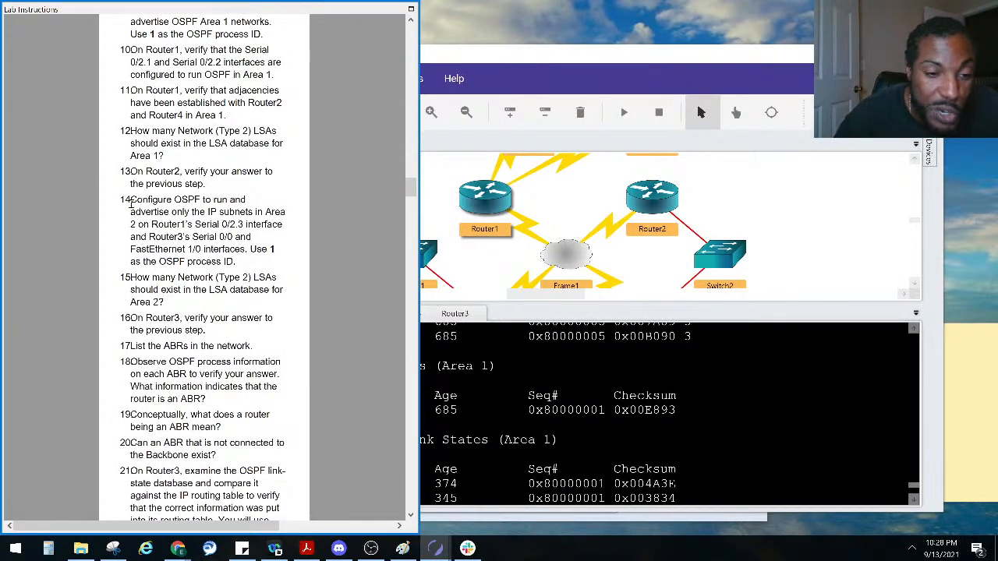
scroll(130, 204, "down", 10)
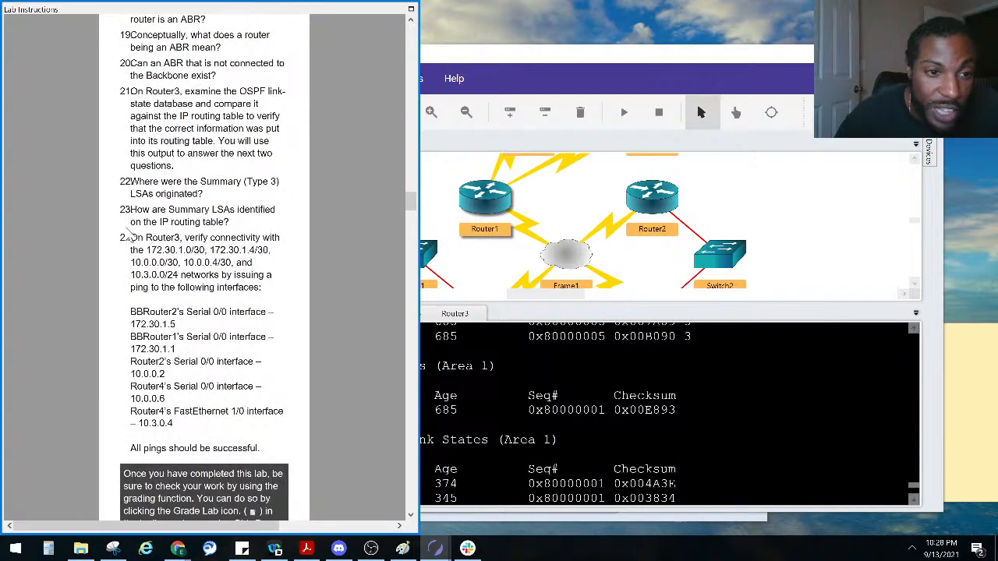
scroll(132, 256, "up", 10)
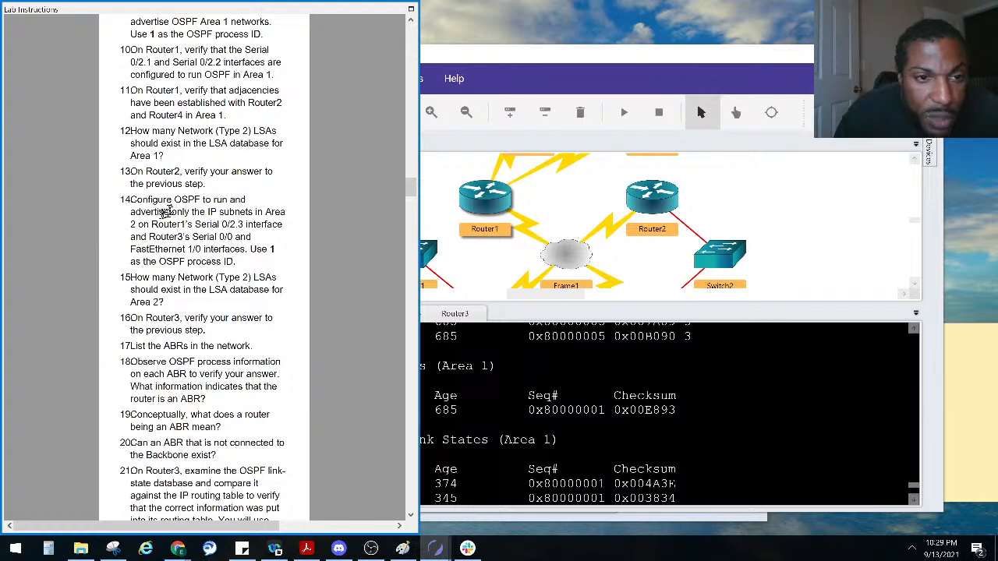
scroll(164, 223, "up", 3)
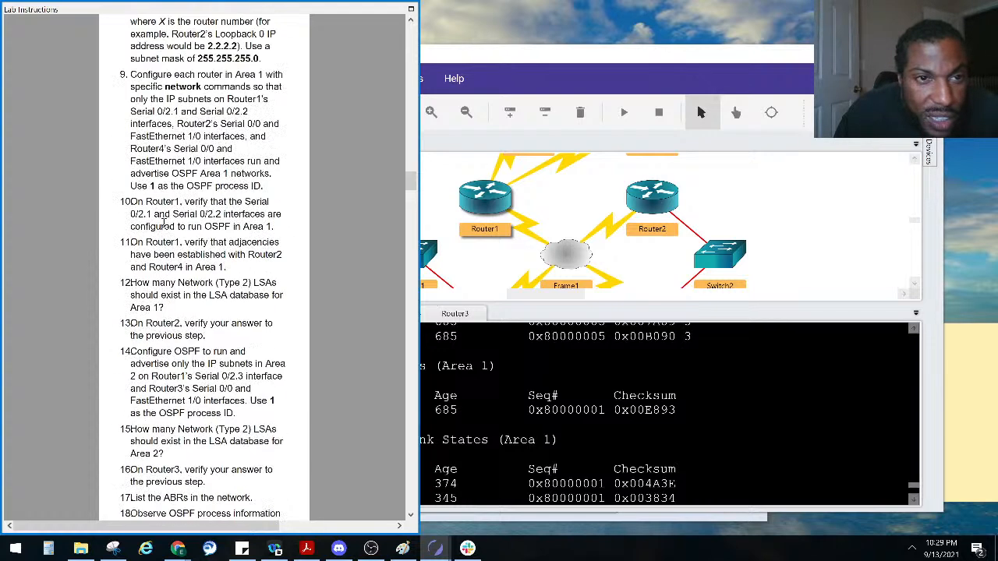
scroll(163, 224, "up", 1)
scroll(163, 223, "down", 4)
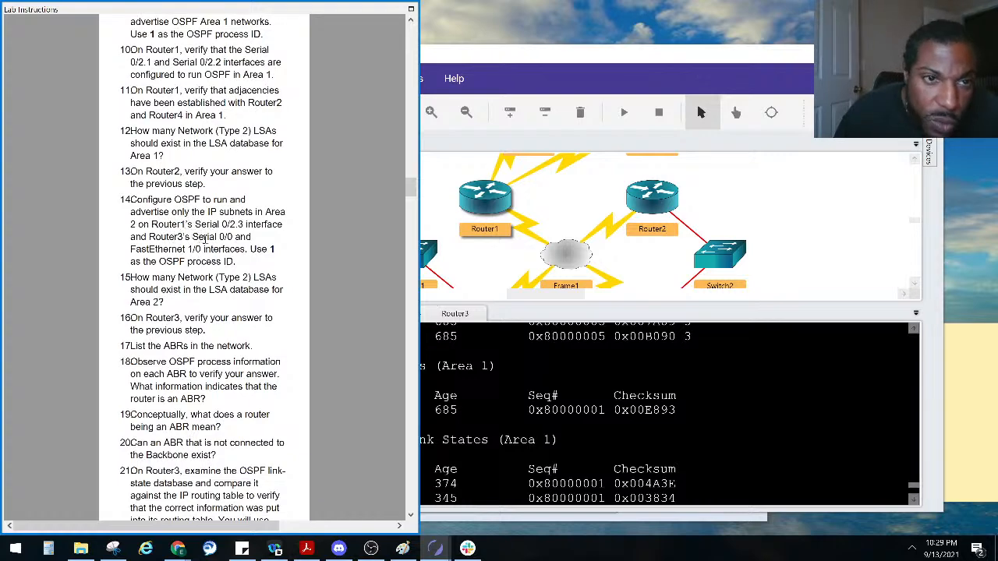
scroll(205, 241, "up", 6)
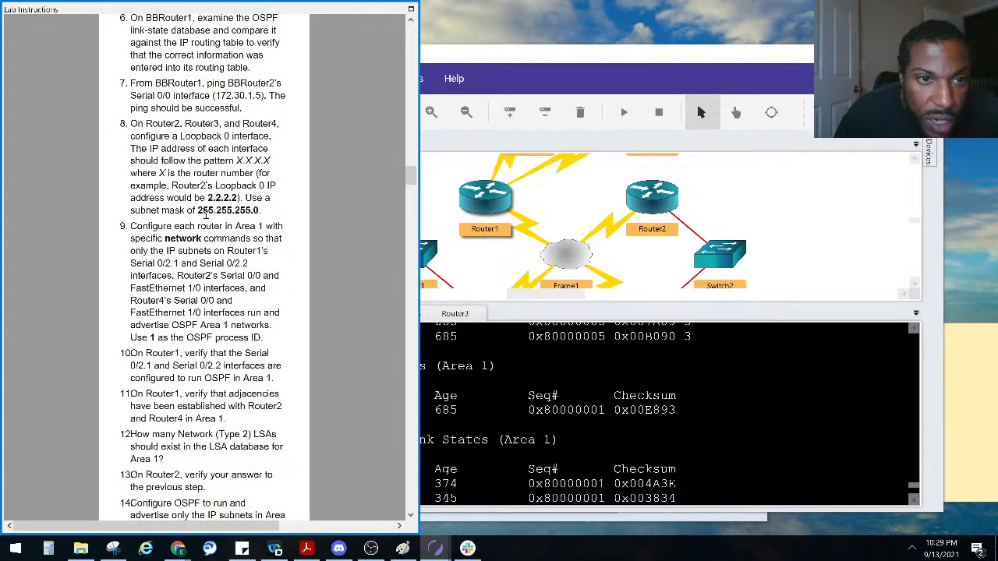
scroll(206, 216, "down", 20)
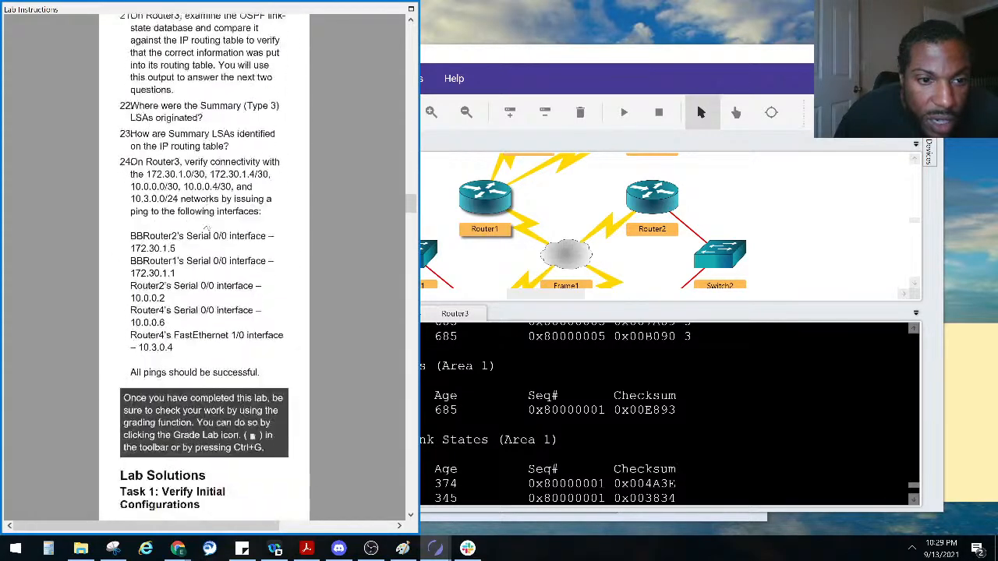
scroll(204, 216, "up", 9)
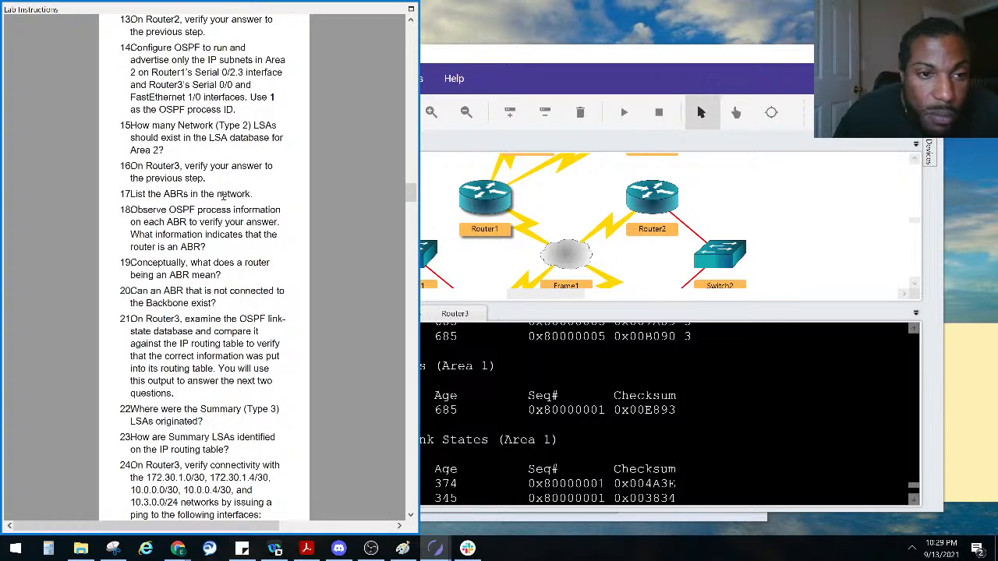
Switch to the Paint topology drawing and undo all the green strokes around the routers and above Frame1
left_click(487, 195)
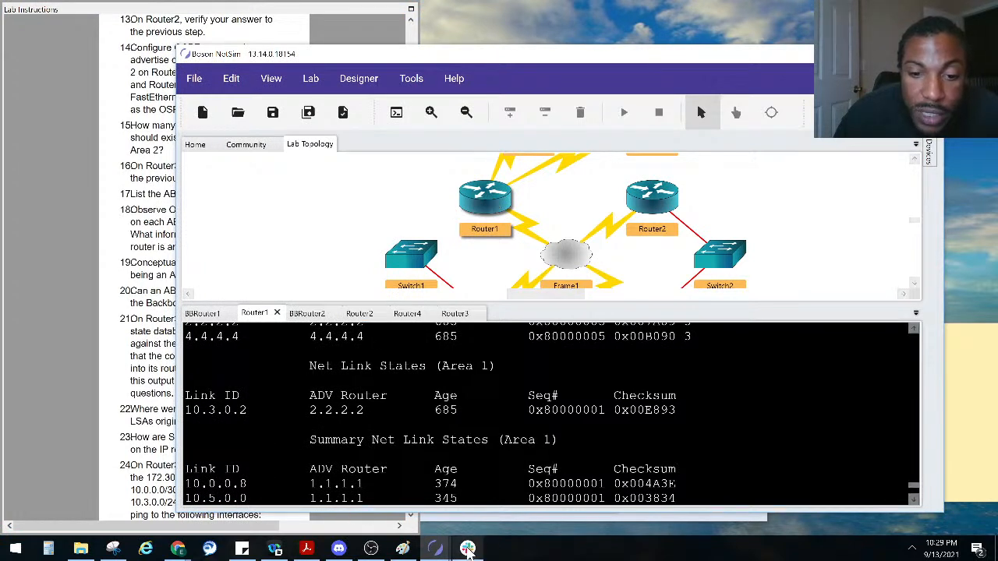
left_click(402, 549)
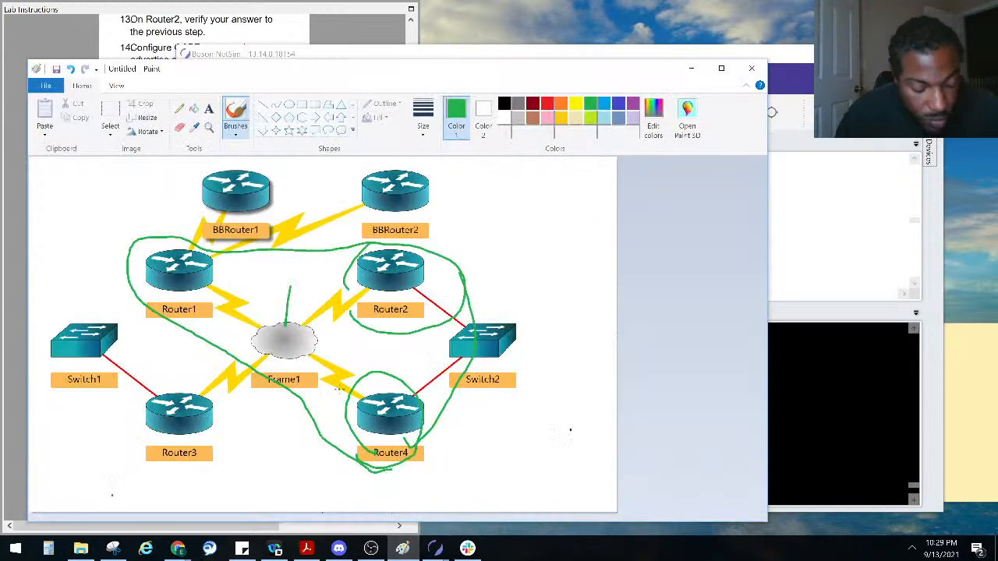
key("ctrl+z")
key("ctrl+z")
key("ctrl+z")
key("ctrl+z")
key("ctrl+z")
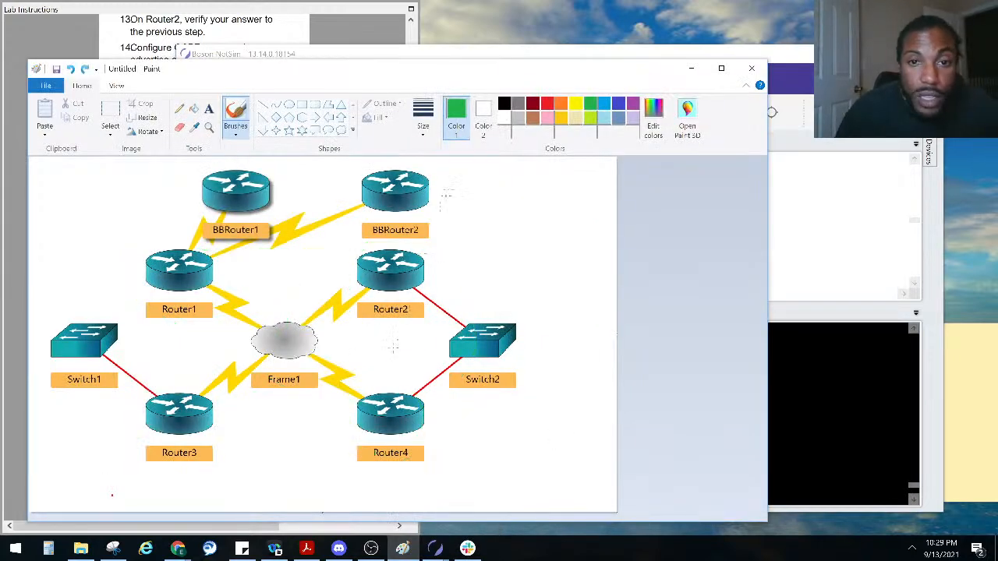
In black, outline the BBRouter1, BBRouter2 and Router1 area as 0 and the Router1, Router2 and Router4 area as 1
left_click(503, 103)
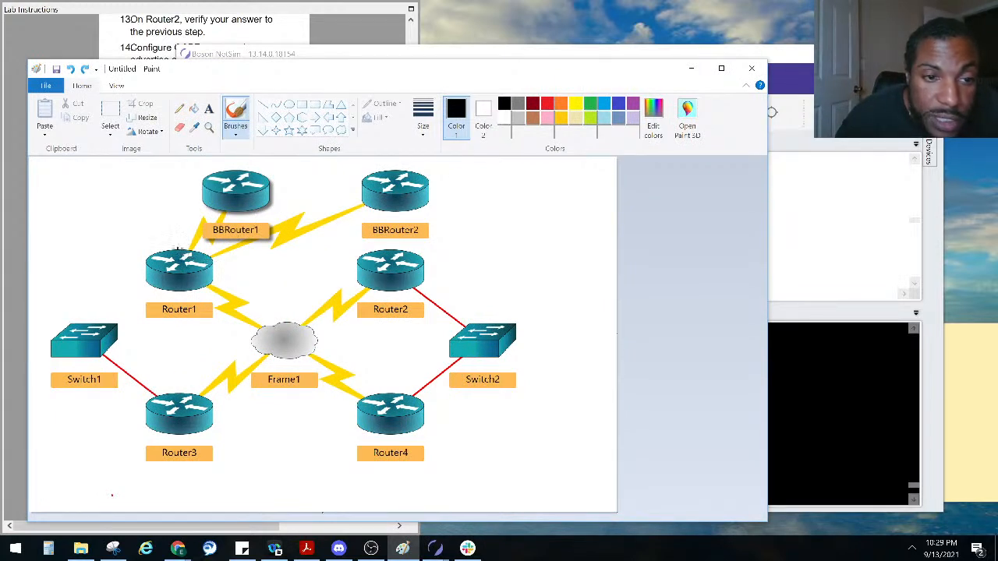
mouse_move(179, 249)
left_mouse_down()
mouse_move(218, 269)
mouse_move(327, 248)
mouse_move(465, 243)
mouse_move(429, 169)
mouse_move(265, 159)
mouse_move(187, 195)
mouse_move(173, 249)
mouse_move(187, 254)
left_mouse_up()
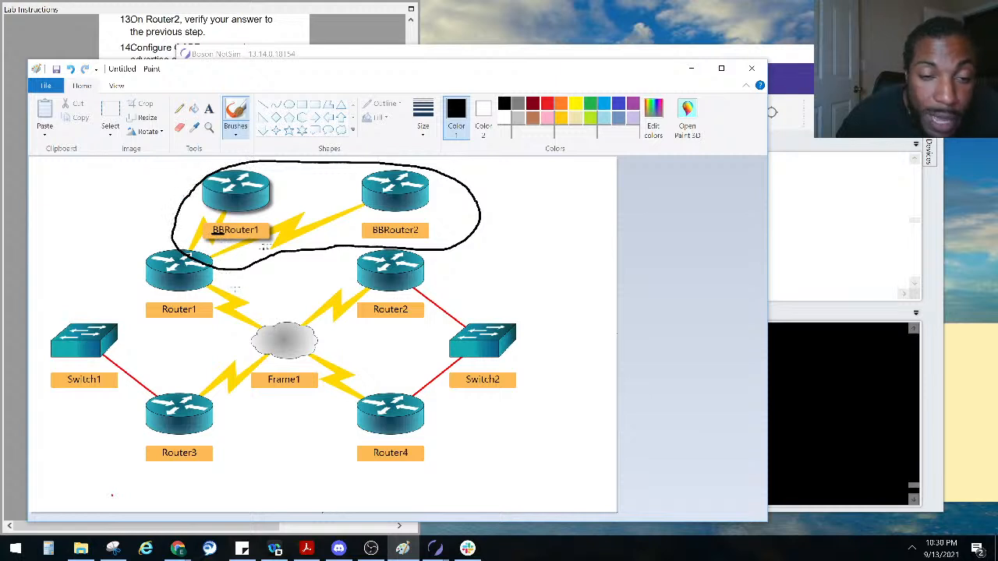
mouse_move(310, 174)
left_mouse_down()
mouse_move(301, 188)
mouse_move(310, 174)
left_mouse_up()
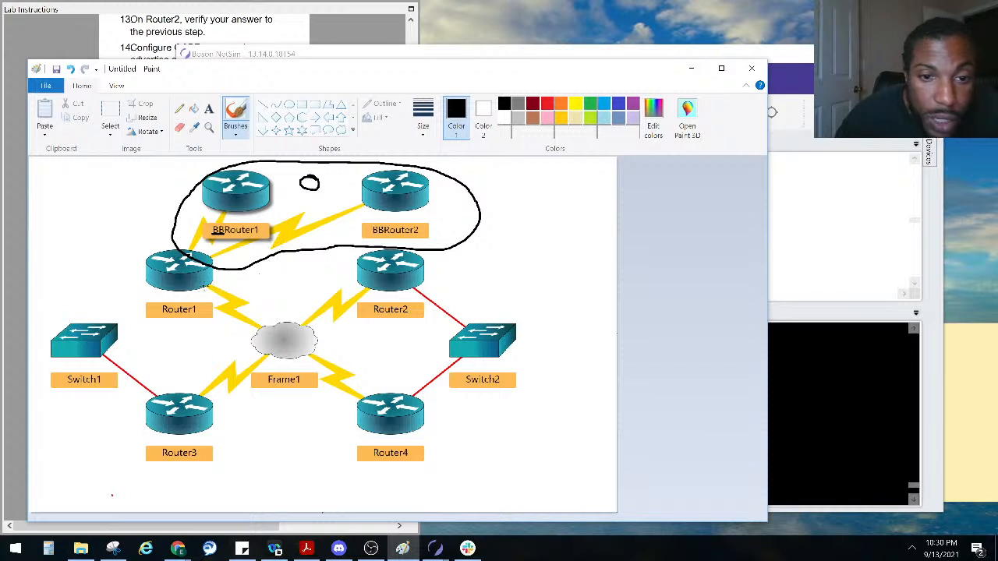
mouse_move(204, 289)
left_mouse_down()
mouse_move(377, 256)
mouse_move(439, 261)
mouse_move(449, 277)
mouse_move(431, 349)
mouse_move(433, 435)
mouse_move(402, 447)
mouse_move(350, 438)
mouse_move(301, 346)
mouse_move(205, 296)
mouse_move(223, 284)
left_mouse_up()
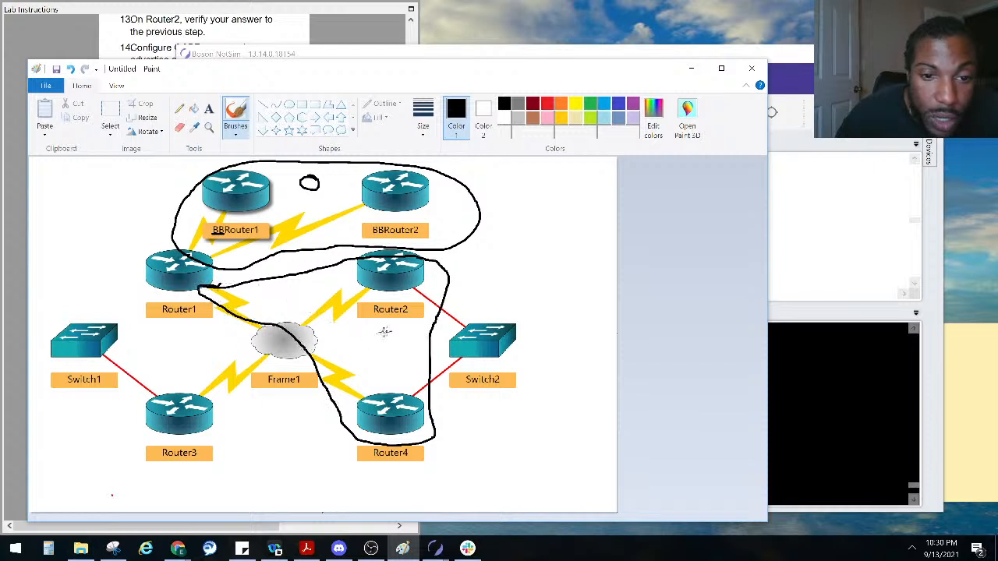
left_click_drag(389, 327, 390, 347)
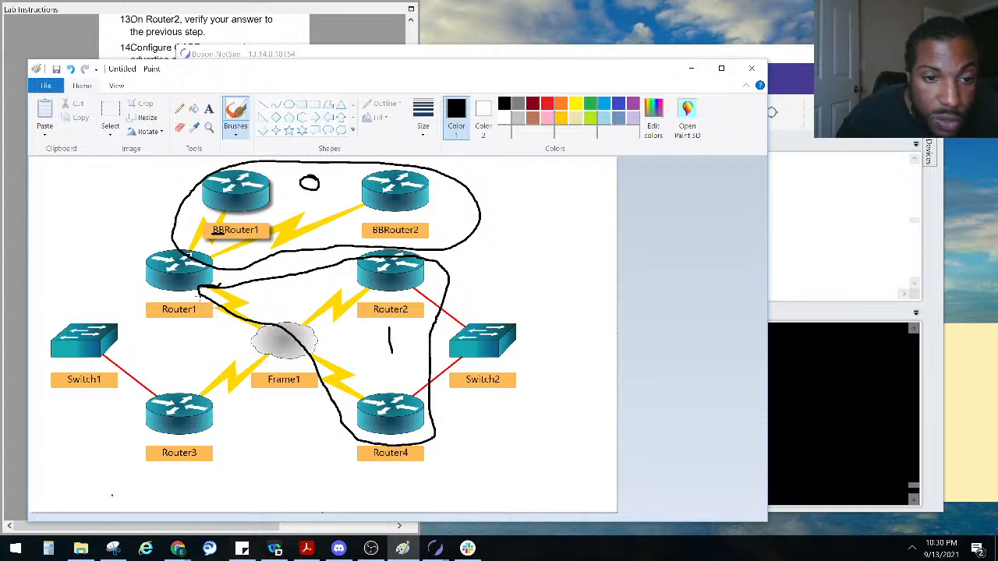
Outline Router3 and Router1's lower edge in black as area 2, and draw an arrow pointing at Router1
mouse_move(210, 288)
left_mouse_down()
mouse_move(226, 284)
mouse_move(189, 305)
mouse_move(204, 313)
mouse_move(240, 304)
mouse_move(250, 394)
mouse_move(199, 437)
mouse_move(141, 389)
mouse_move(187, 303)
left_mouse_up()
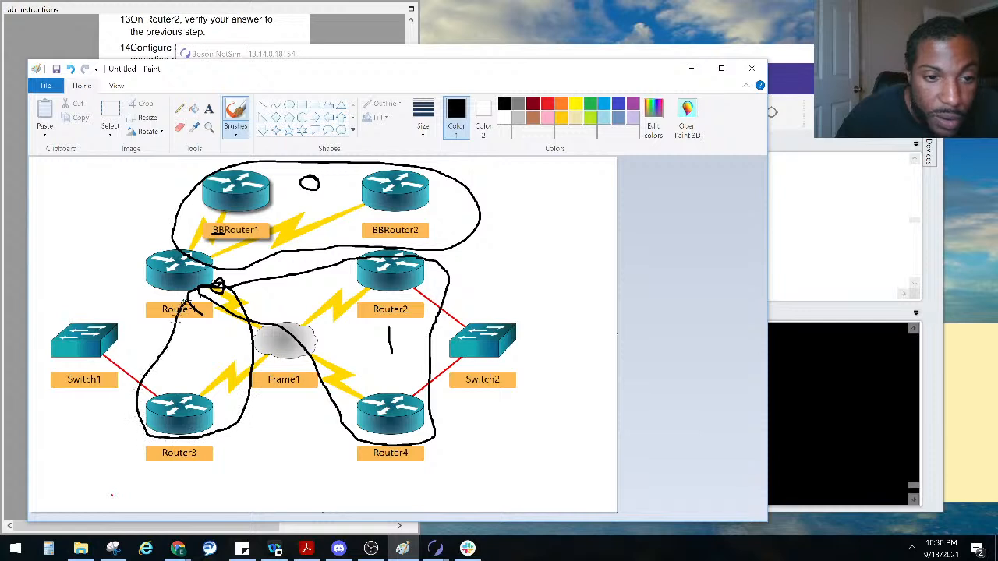
left_click_drag(186, 370, 204, 390)
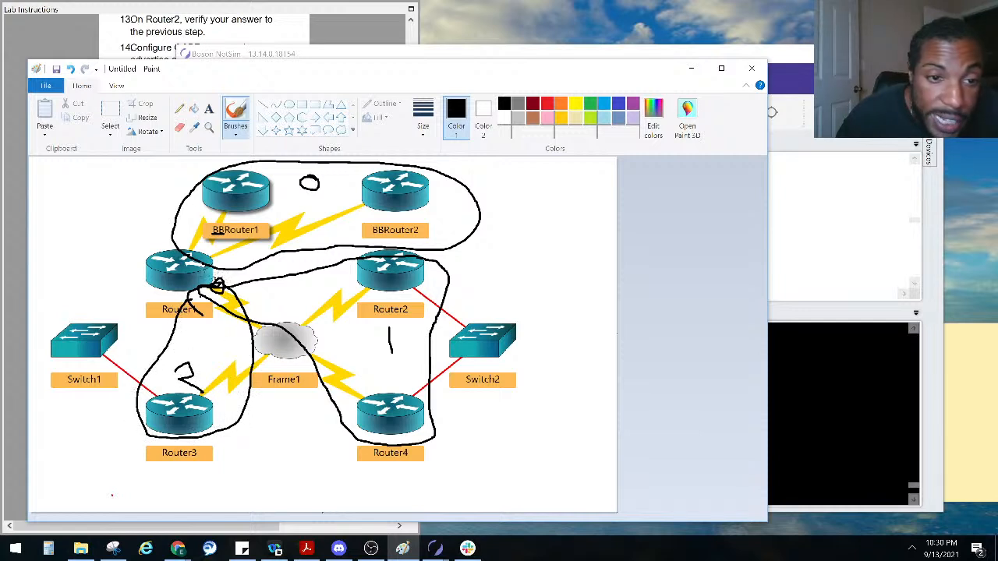
mouse_move(89, 209)
left_mouse_down()
mouse_move(92, 228)
mouse_move(145, 259)
mouse_move(147, 248)
mouse_move(155, 271)
left_mouse_up()
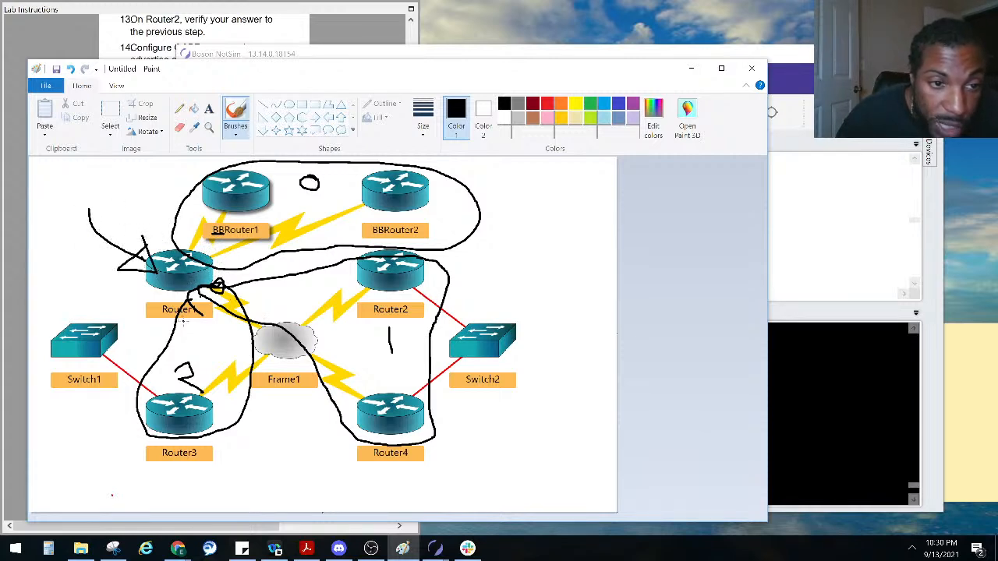
Review the lab solutions for Area 2 and the ABR questions, and compare the lab tasks with the Paint topology drawing
left_click(234, 20)
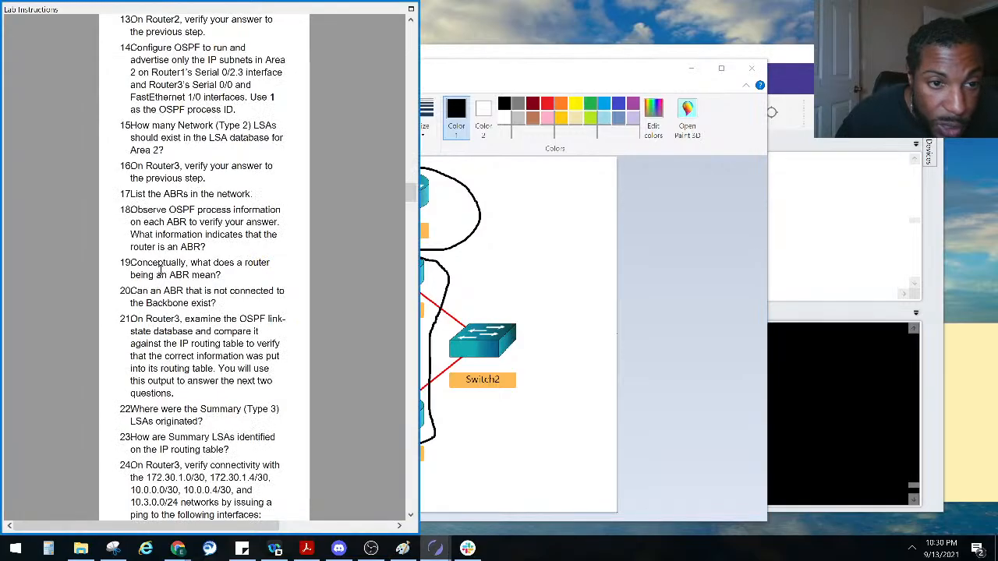
scroll(148, 211, "down", 20)
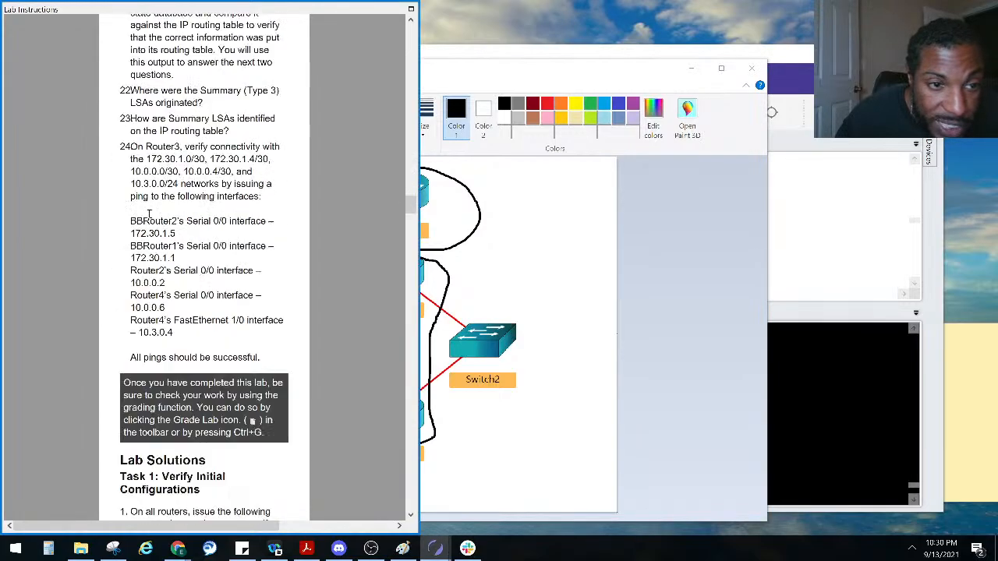
scroll(156, 226, "down", 20)
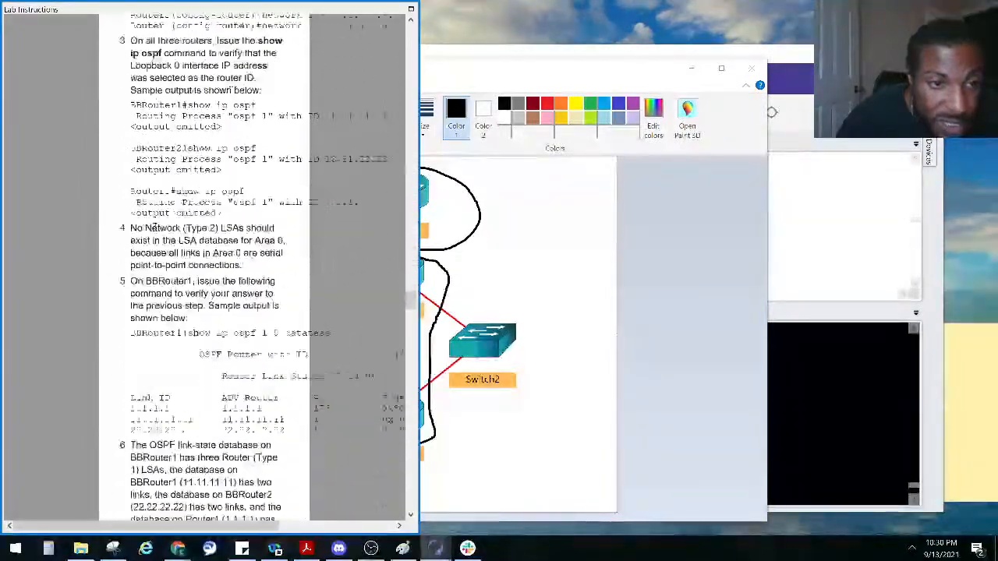
scroll(156, 226, "down", 20)
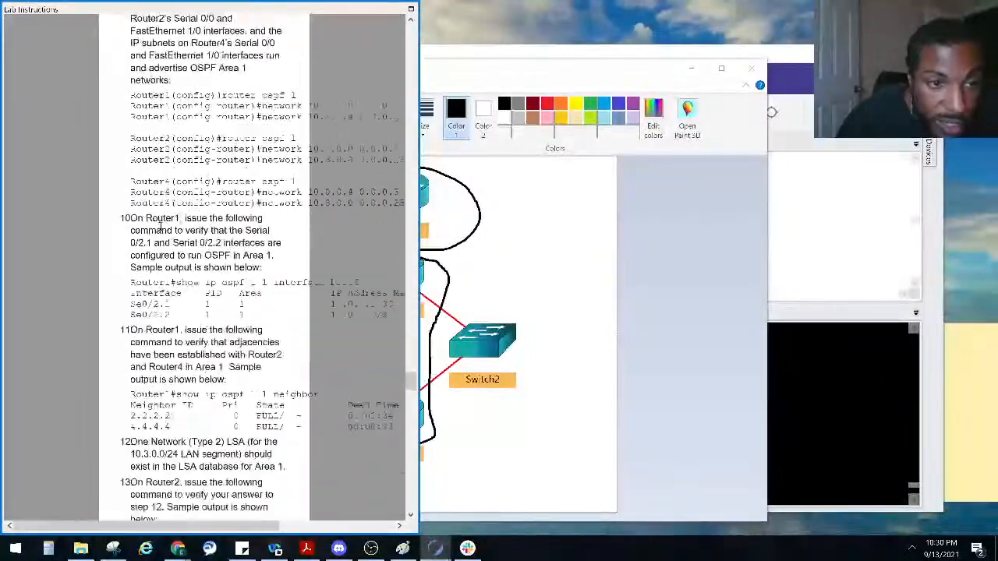
scroll(156, 228, "down", 3)
scroll(133, 185, "up", 5)
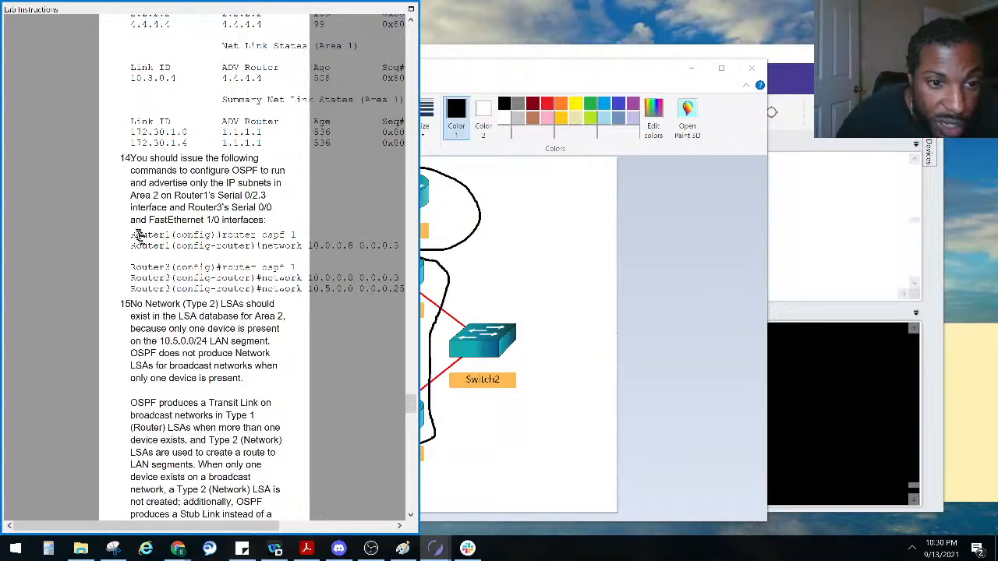
scroll(173, 234, "down", 15)
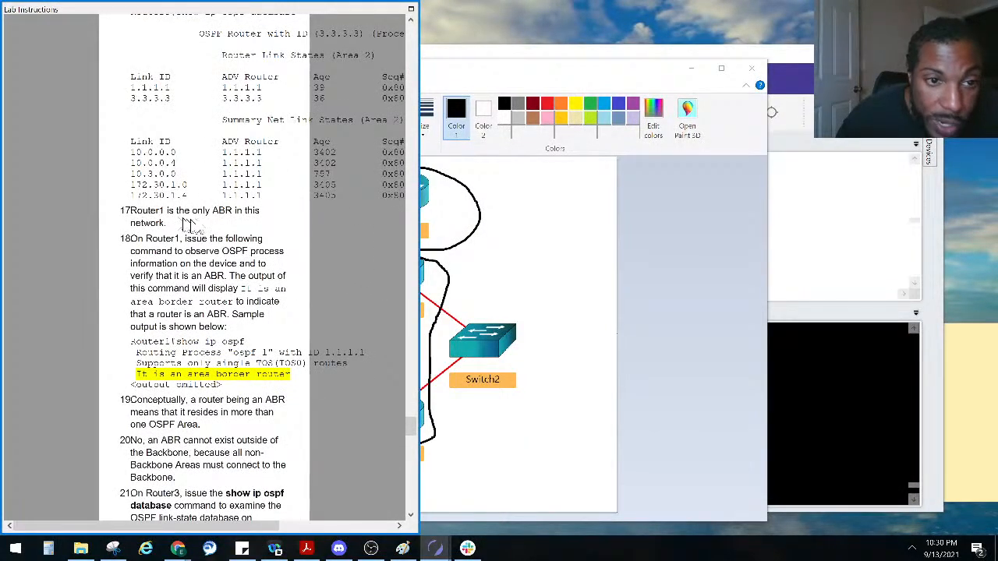
scroll(253, 217, "up", 20)
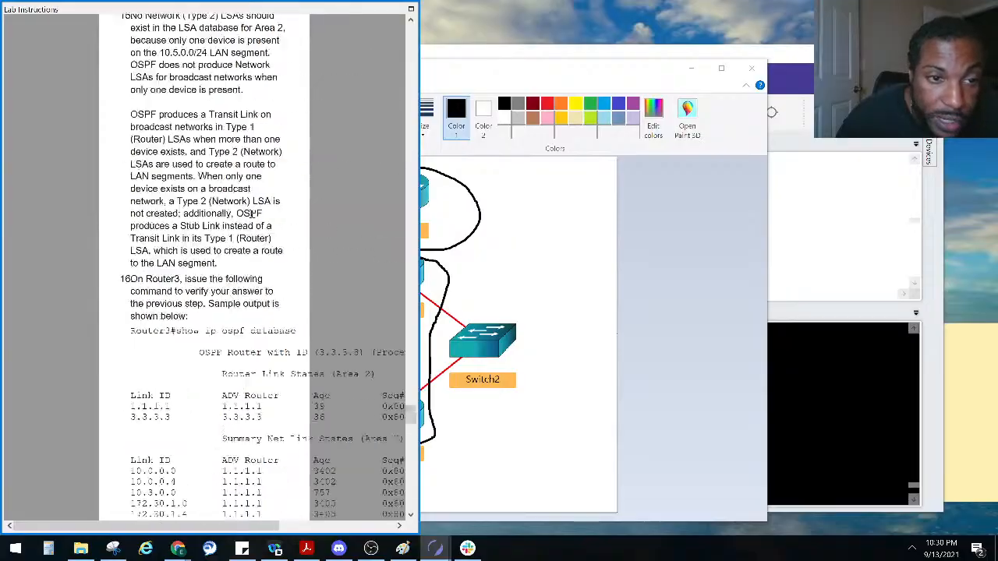
scroll(231, 211, "up", 20)
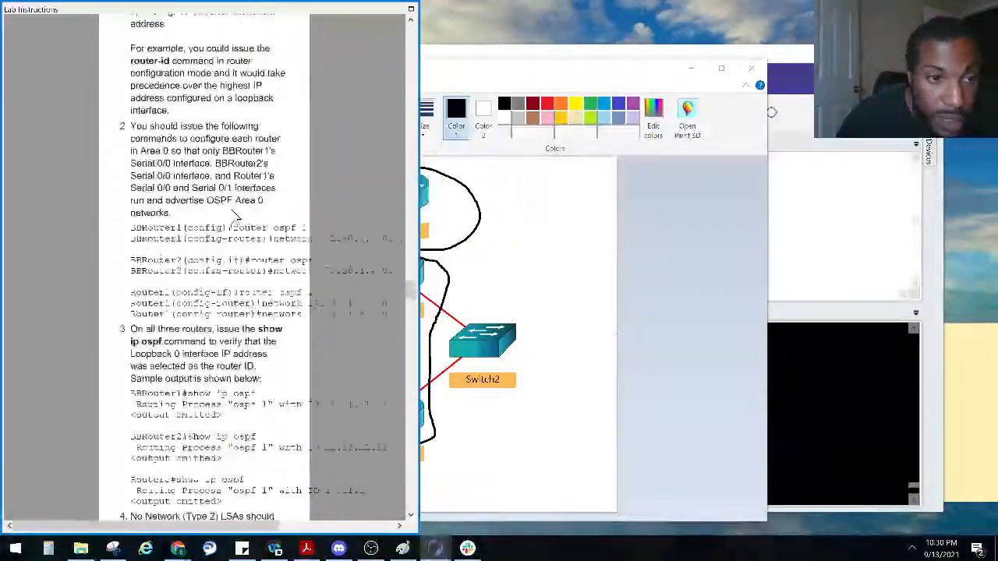
scroll(230, 210, "down", 20)
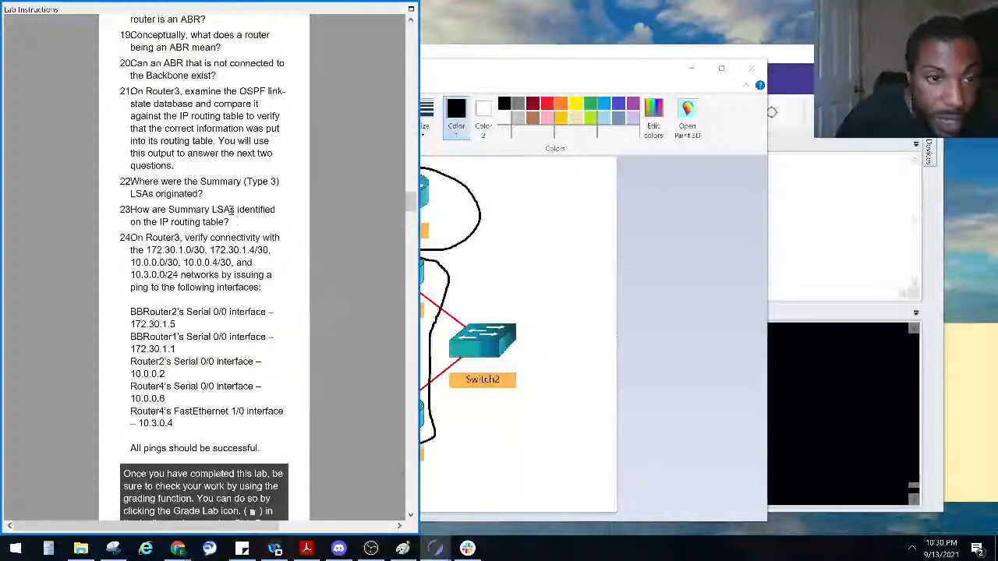
scroll(148, 213, "up", 5)
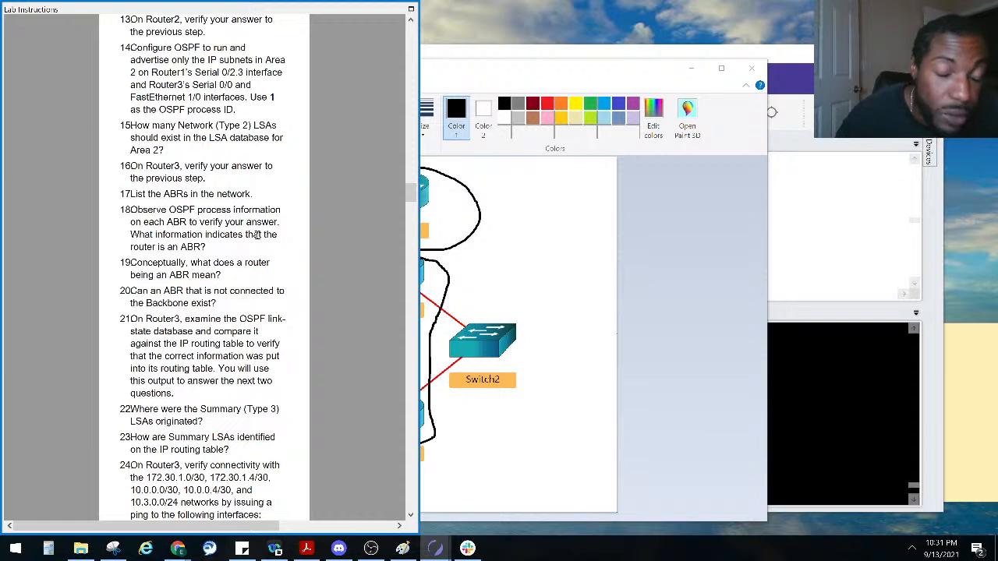
left_click(563, 279)
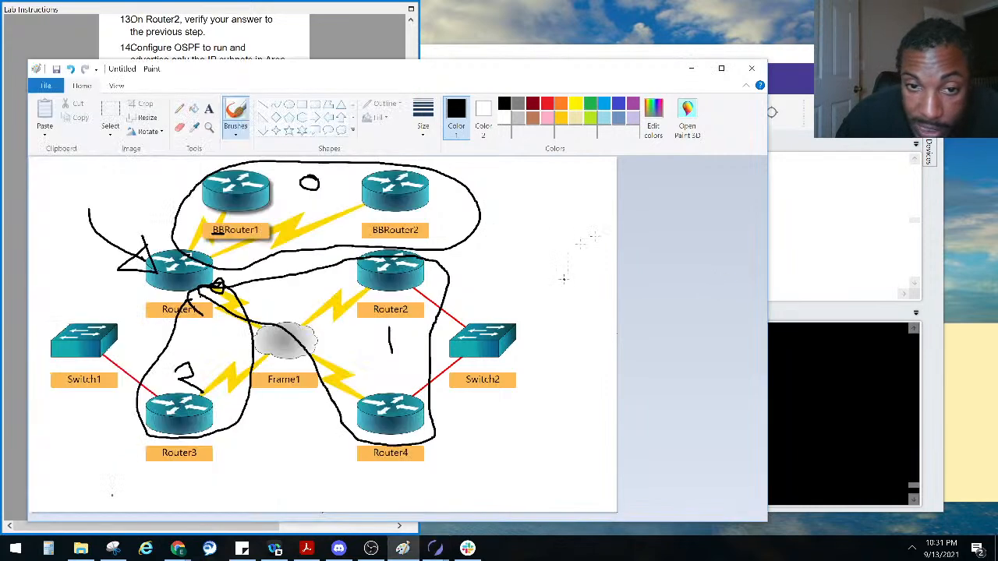
left_click(234, 11)
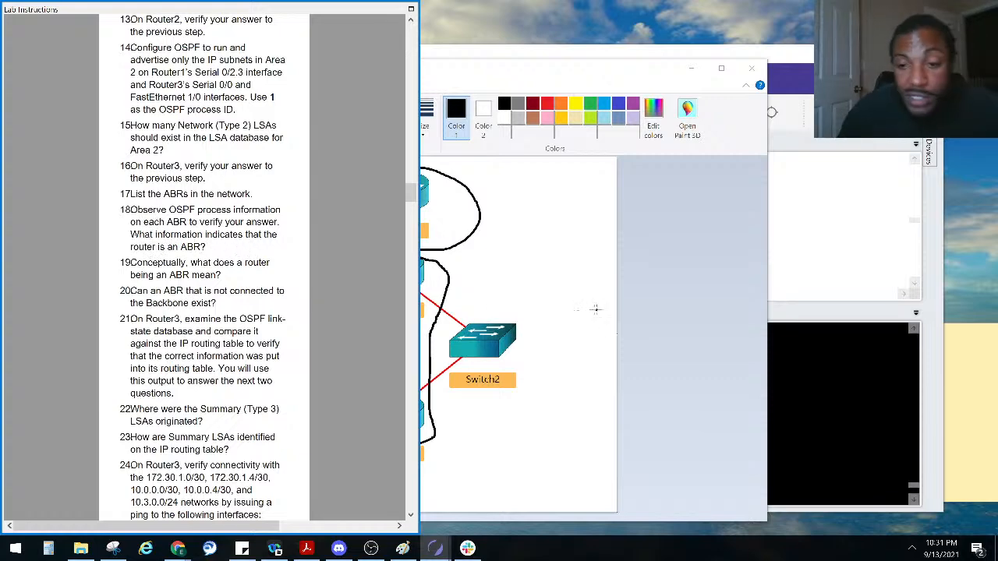
On Router1, run sho ip ospf at a fresh prompt and page through to the end of the OSPF process information
left_click(829, 409)
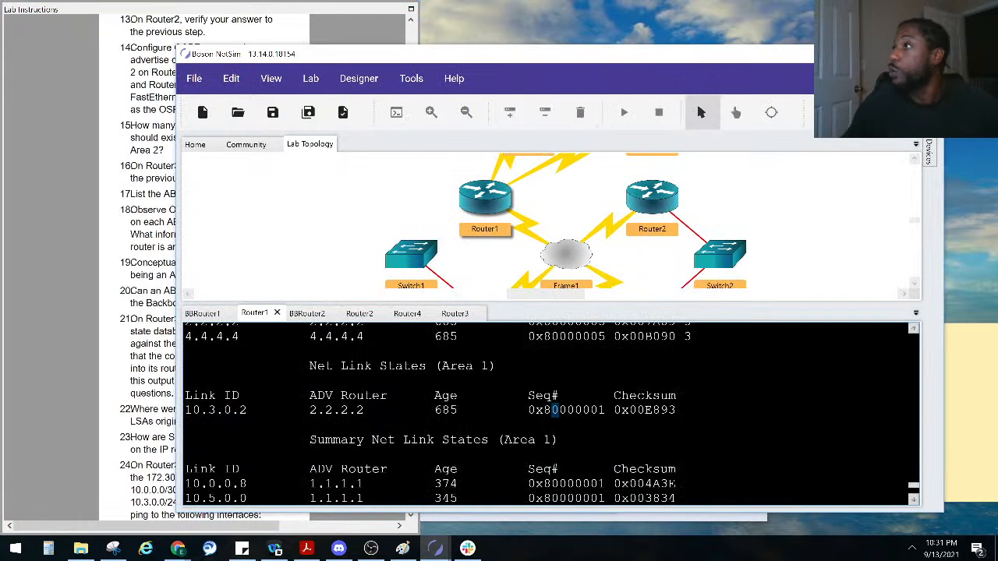
key("Return")
key("Return")
key("Return")
key("Return")
key("Return")
type("sgi u")
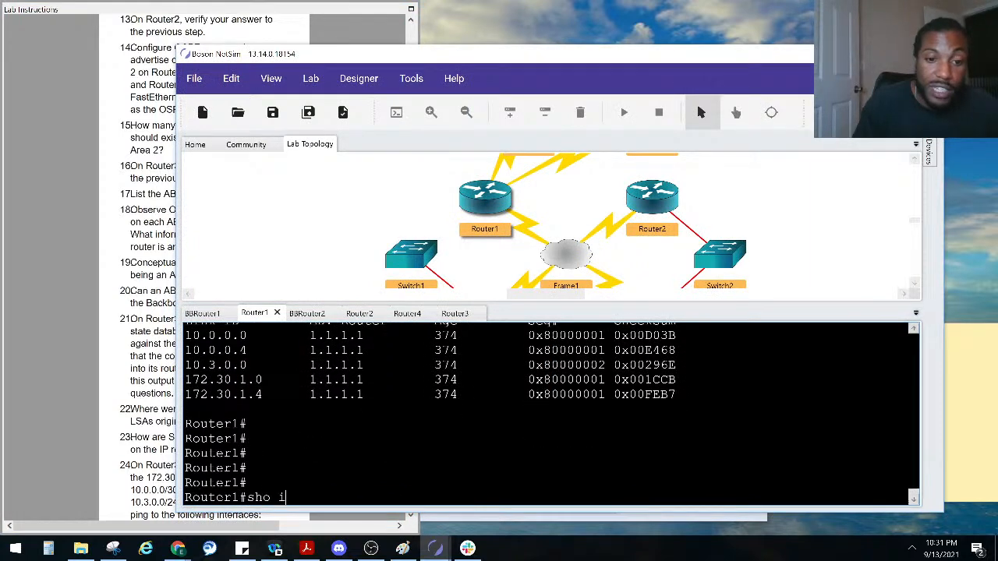
type("p ospf")
key("Return")
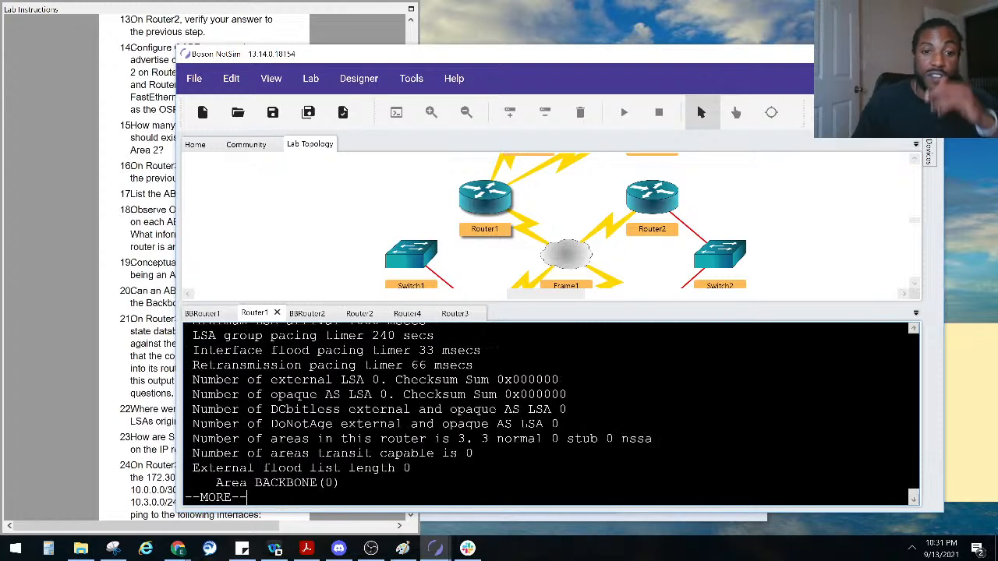
key("space")
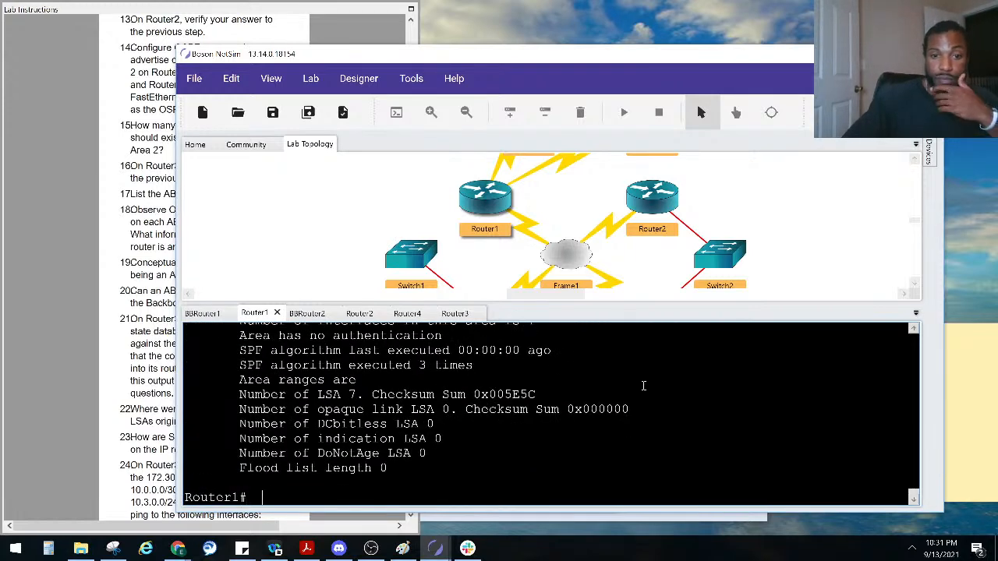
Examine Router1's OSPF process output from the Area 2 details up to the routing process header, and return to the prompt
scroll(531, 383, "up", 5)
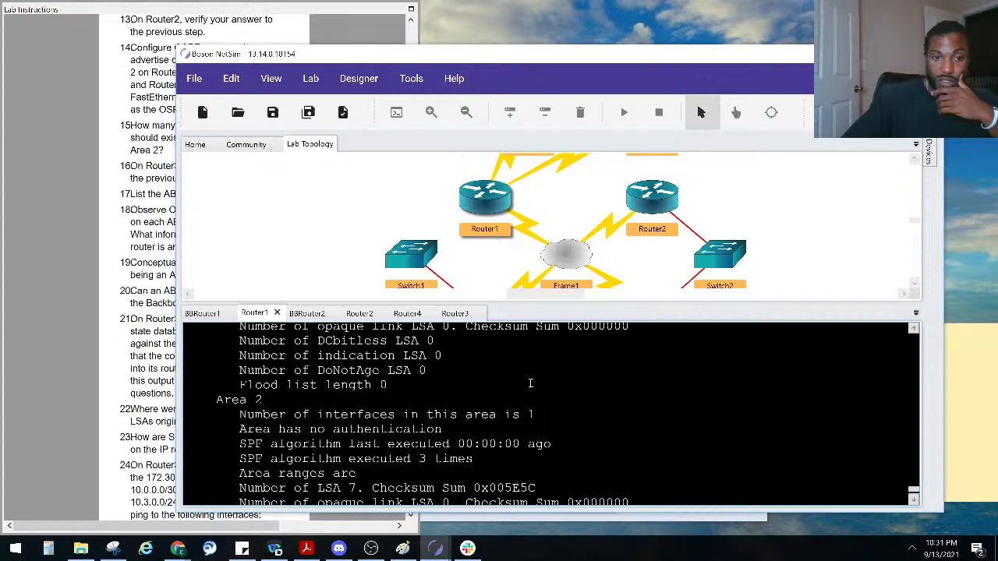
scroll(530, 383, "up", 1)
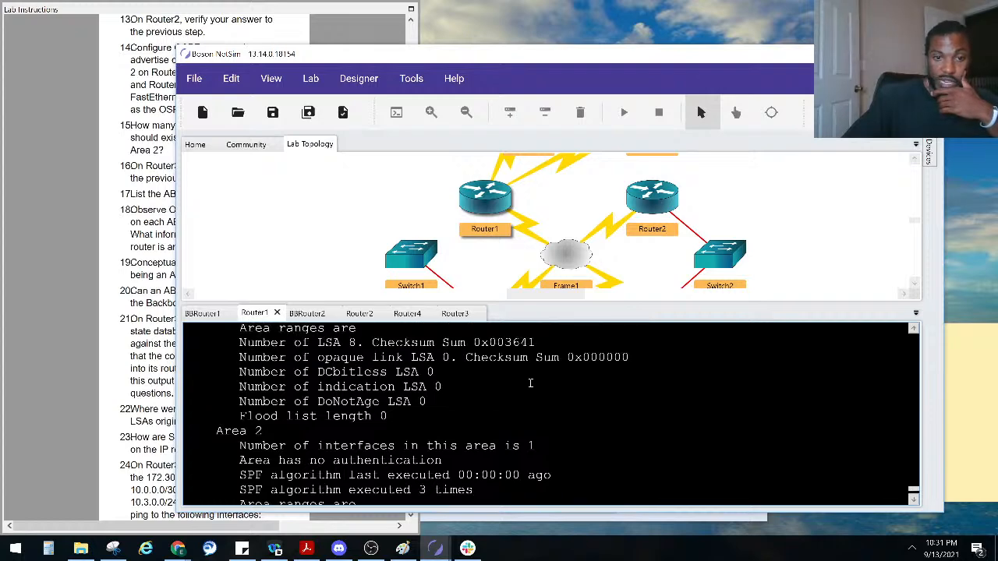
scroll(530, 383, "up", 7)
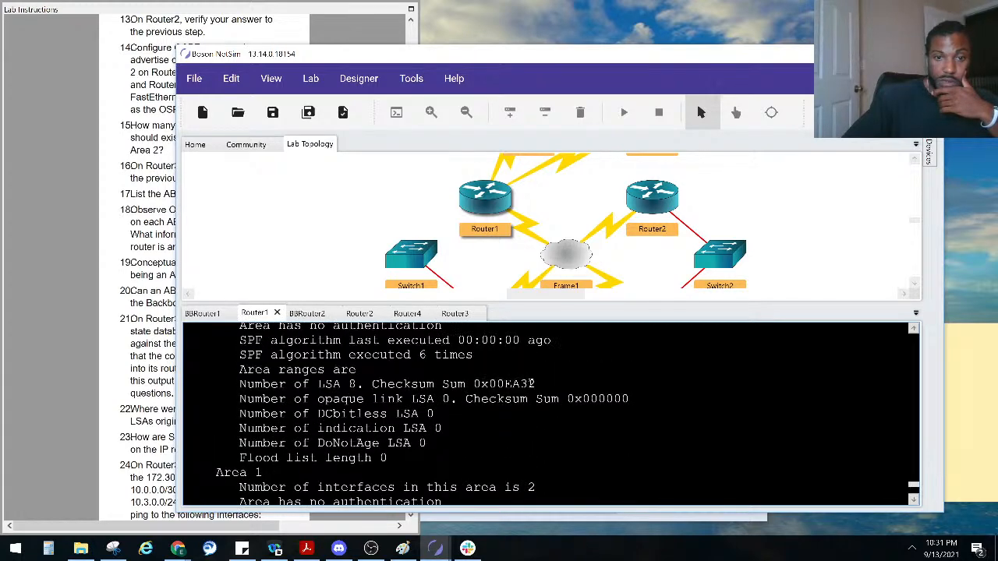
scroll(530, 382, "up", 2)
scroll(531, 383, "up", 3)
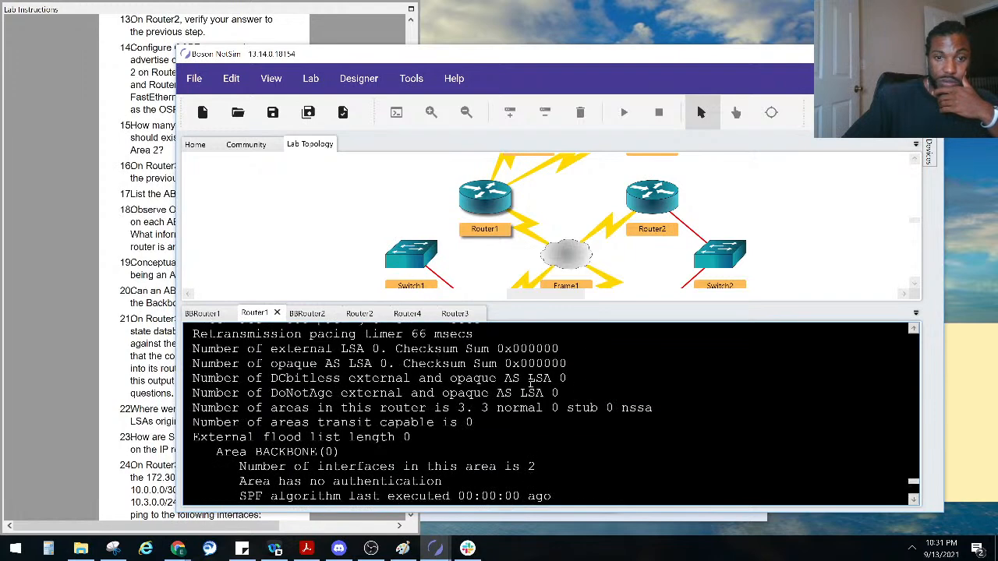
scroll(530, 383, "up", 5)
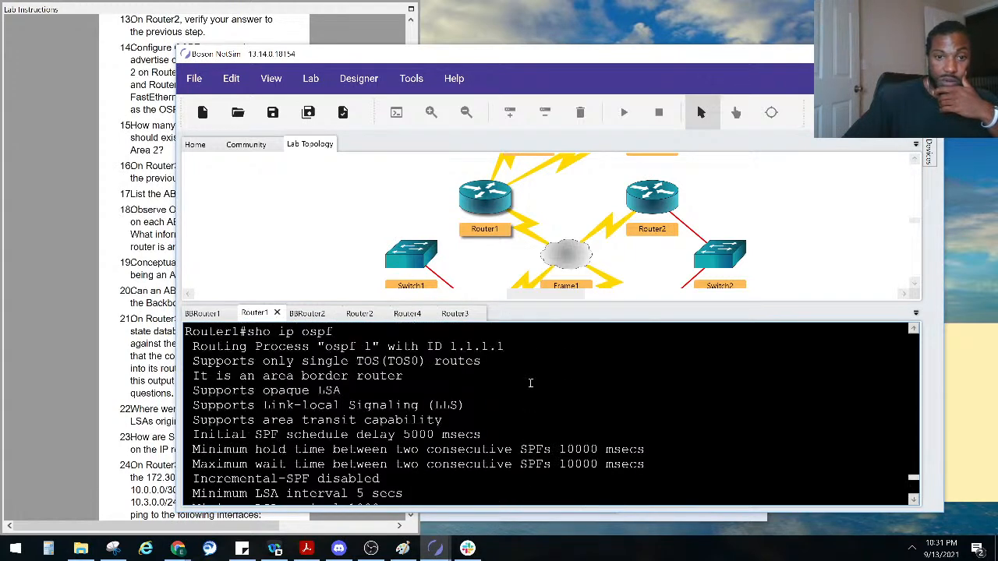
scroll(530, 382, "up", 2)
scroll(530, 382, "down", 15)
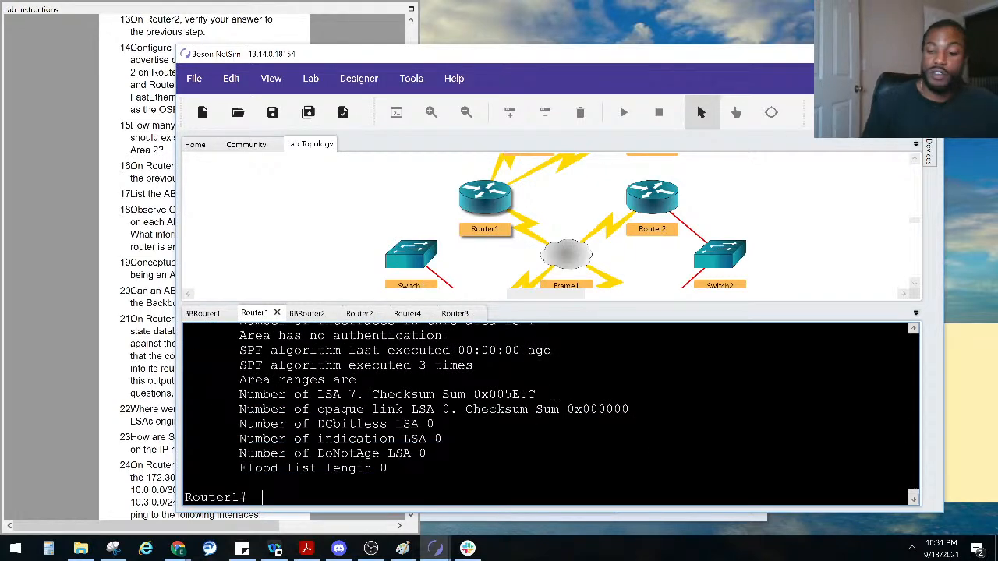
On Router1, list the available options of the sho ip ospf command with the context help
key("Return")
key("Return")
key("Return")
key("Return")
key("Return")
type("sho ip ospf database")
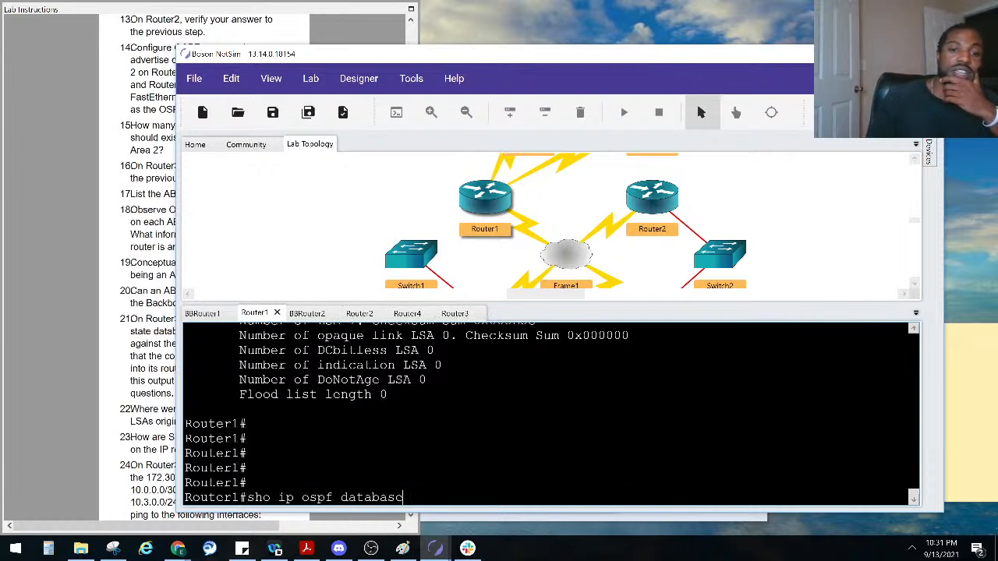
key("BackSpace")
key("BackSpace")
key("BackSpace")
key("BackSpace")
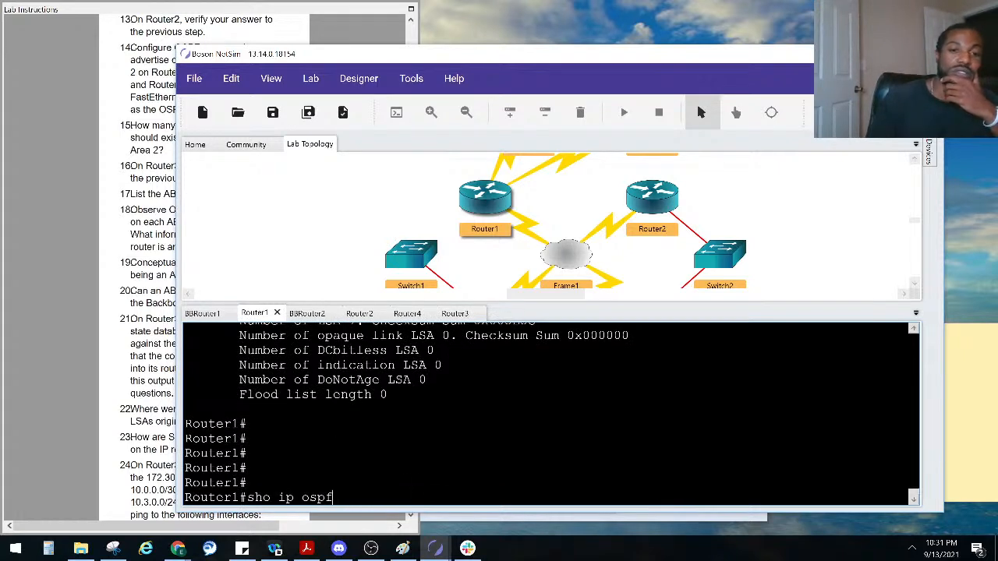
type("?")
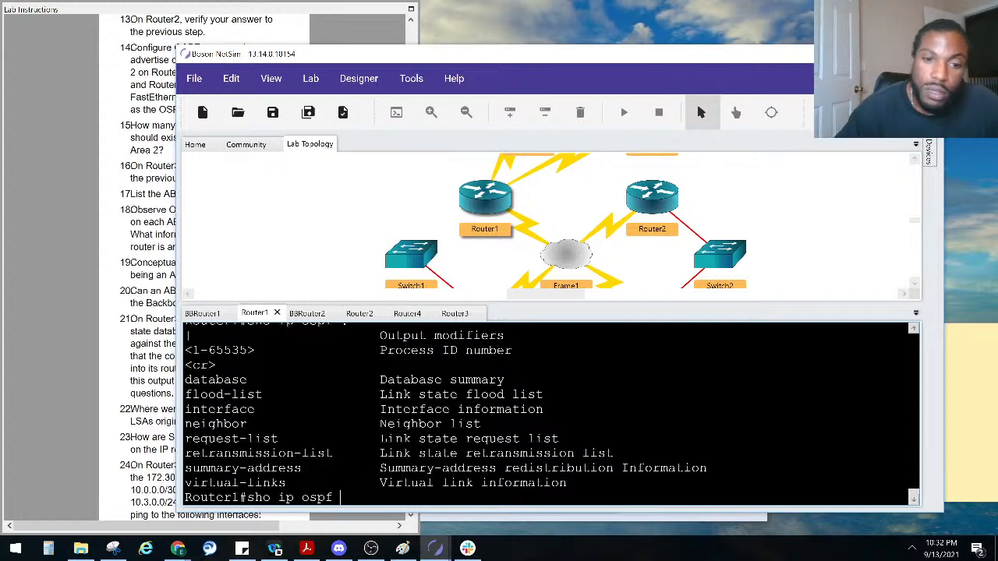
Run sho ip ospf 1 on Router1 and list the options available after process ID 1
type("1")
key("Return")
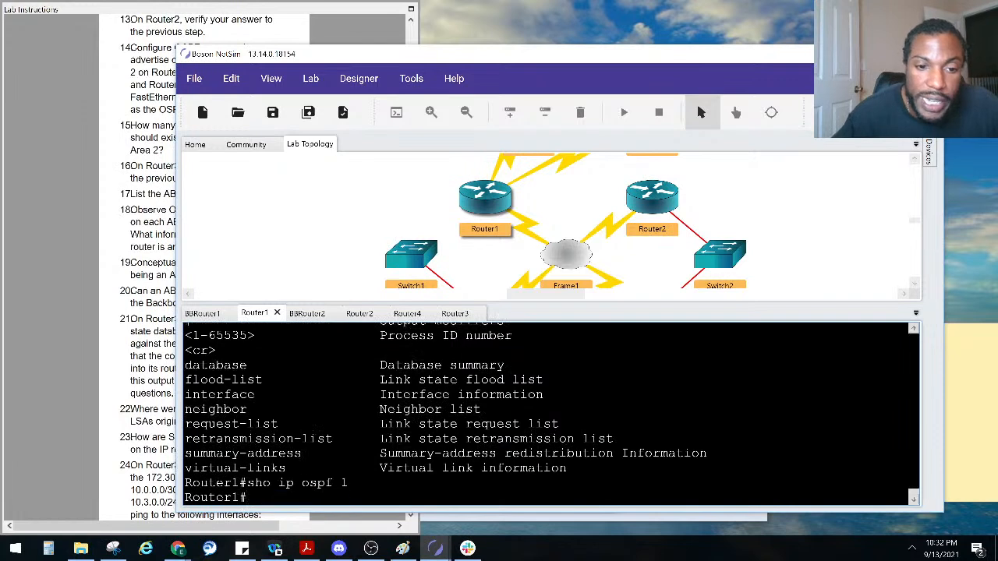
key("Up")
type("?")
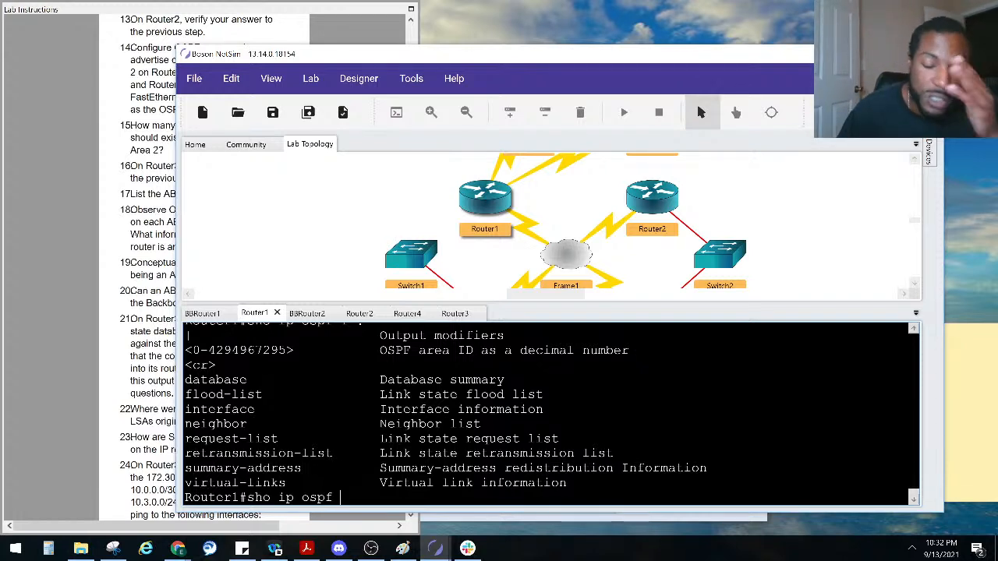
Find the earlier sho ip ospf output on Router1 and highlight the line "It is an area border router"
scroll(603, 474, "up", 7)
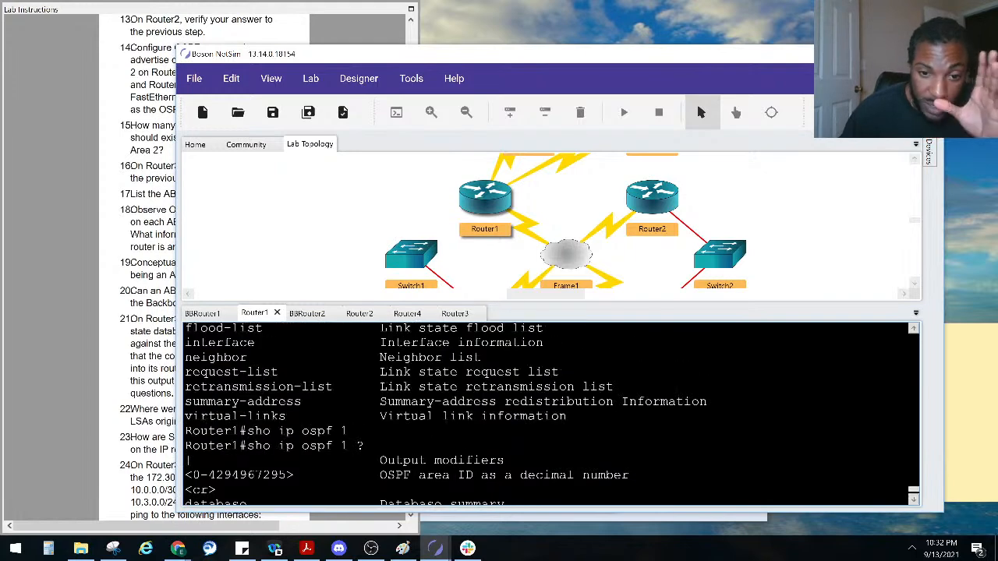
scroll(551, 413, "down", 10)
scroll(550, 414, "up", 6)
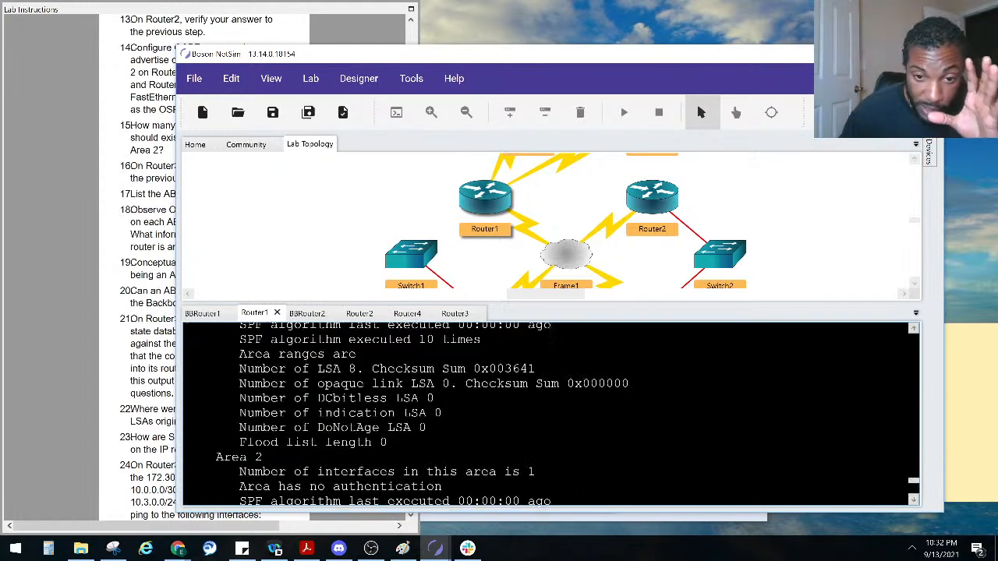
scroll(551, 413, "up", 6)
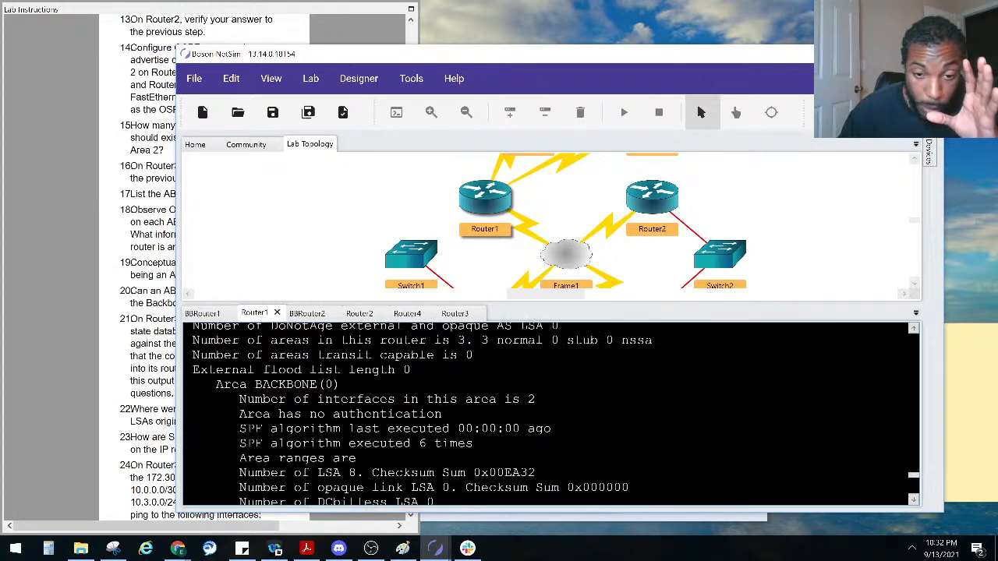
scroll(551, 414, "up", 2)
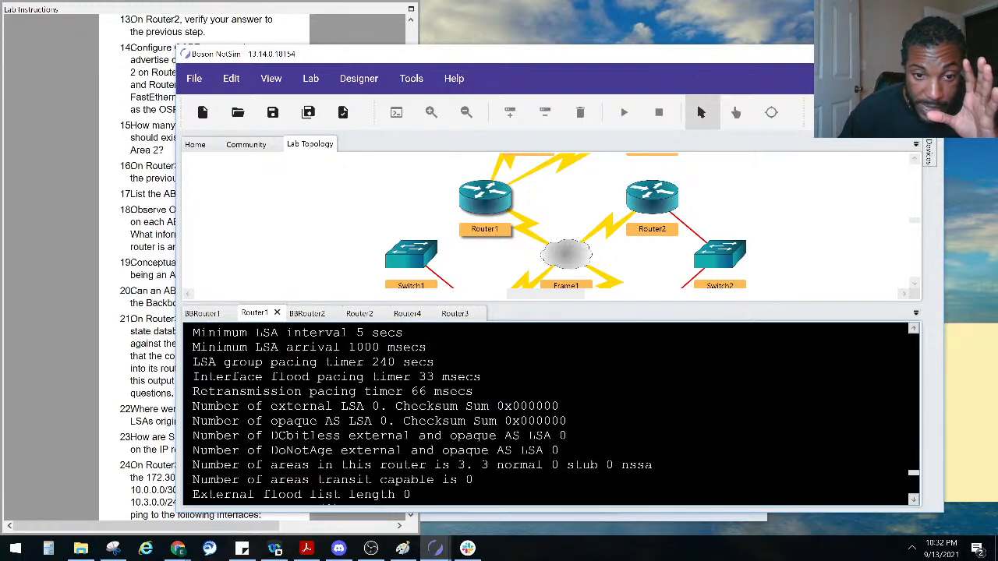
scroll(545, 464, "up", 3)
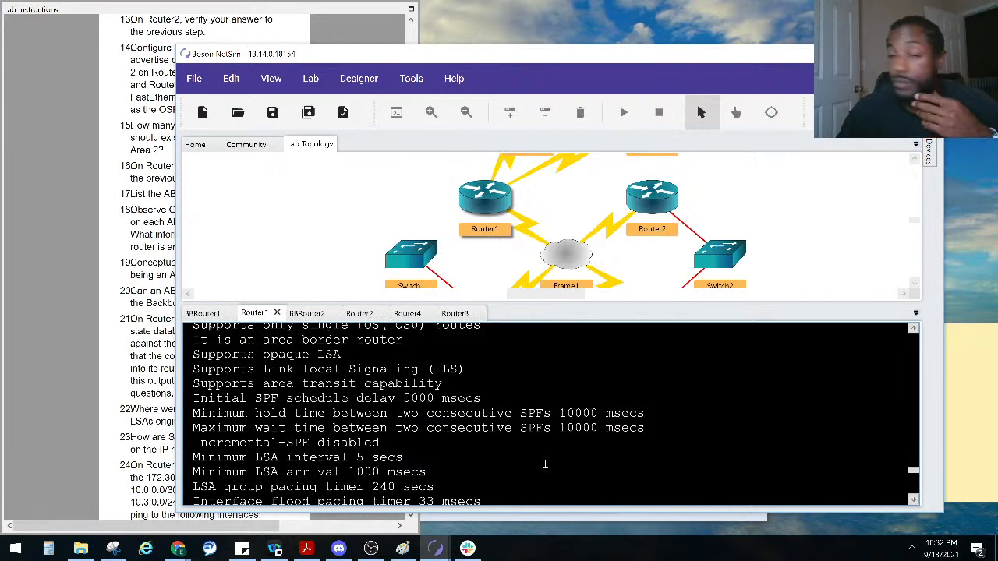
scroll(478, 437, "up", 1)
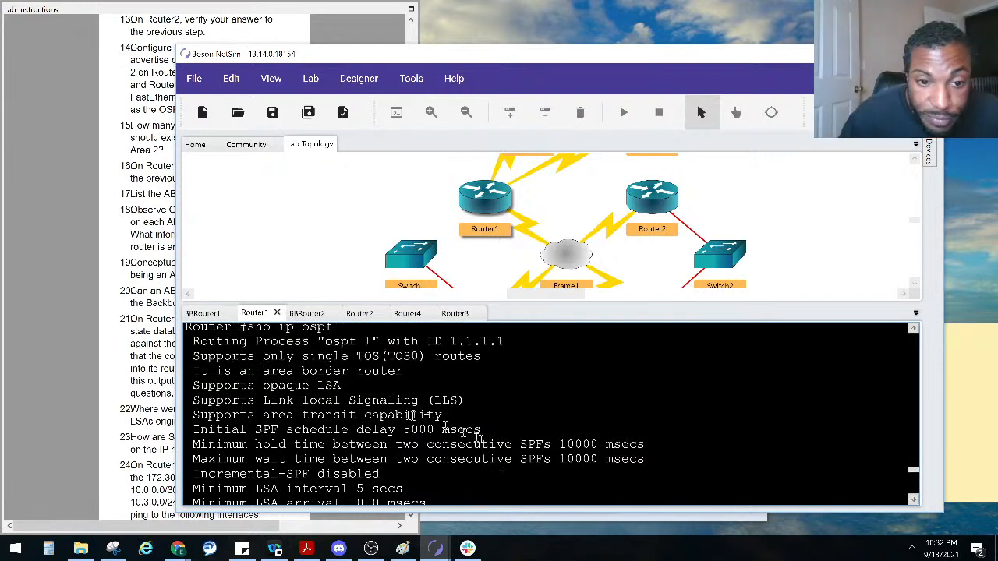
scroll(479, 437, "up", 2)
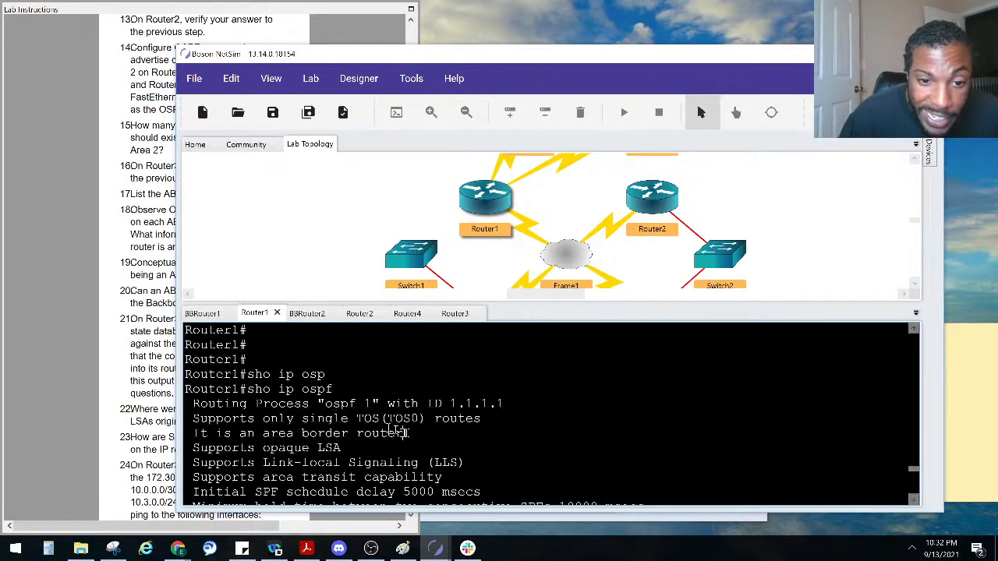
left_click_drag(405, 433, 191, 432)
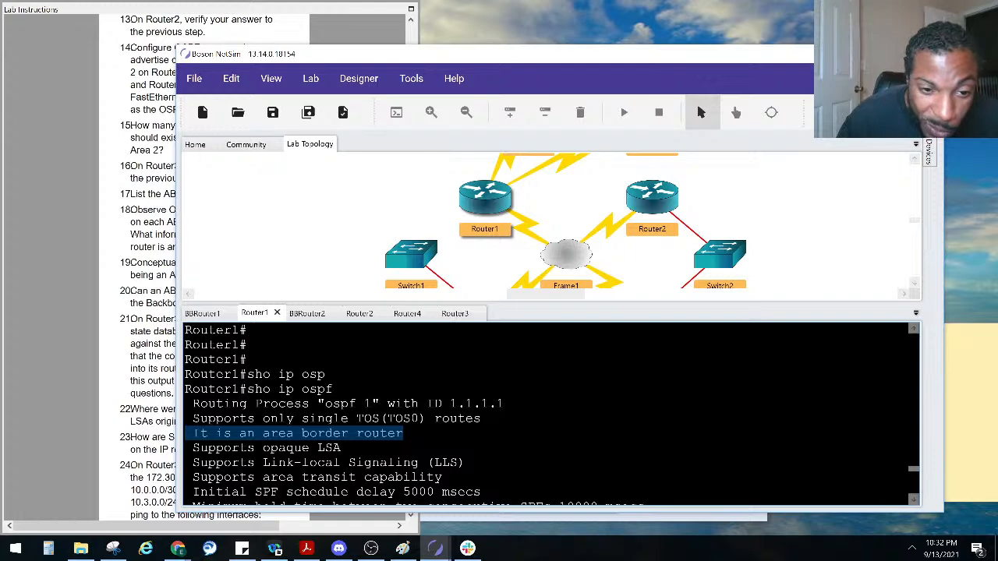
Examine Router1's sho ip ospf output between the area border router line and the Area BACKBONE(0) section
scroll(280, 434, "down", 8)
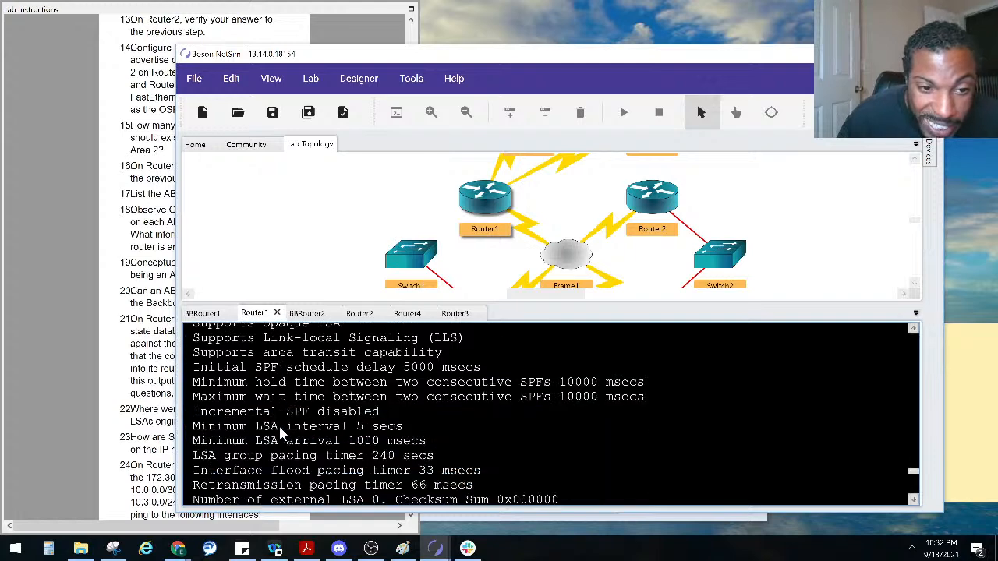
scroll(281, 434, "up", 8)
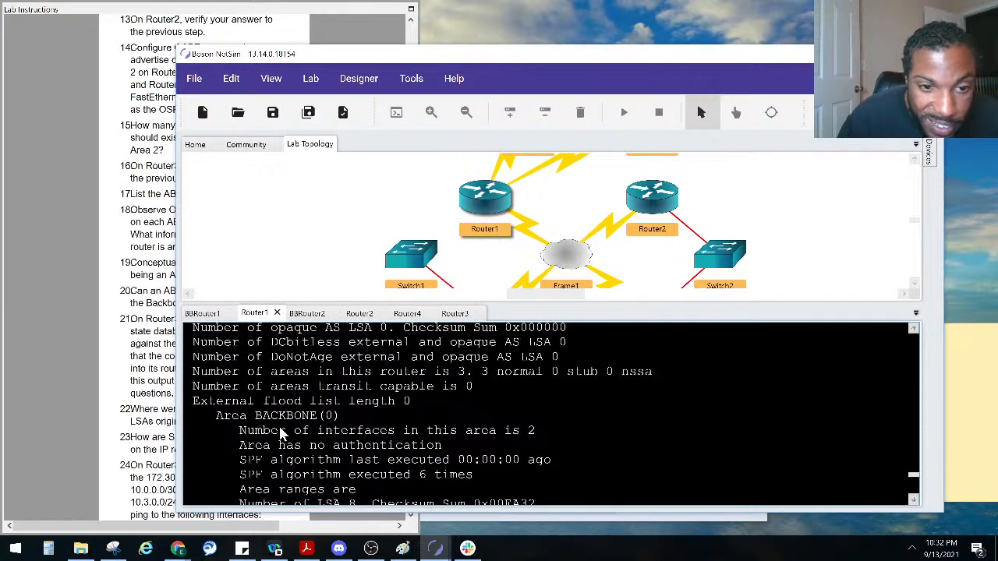
scroll(283, 433, "up", 1)
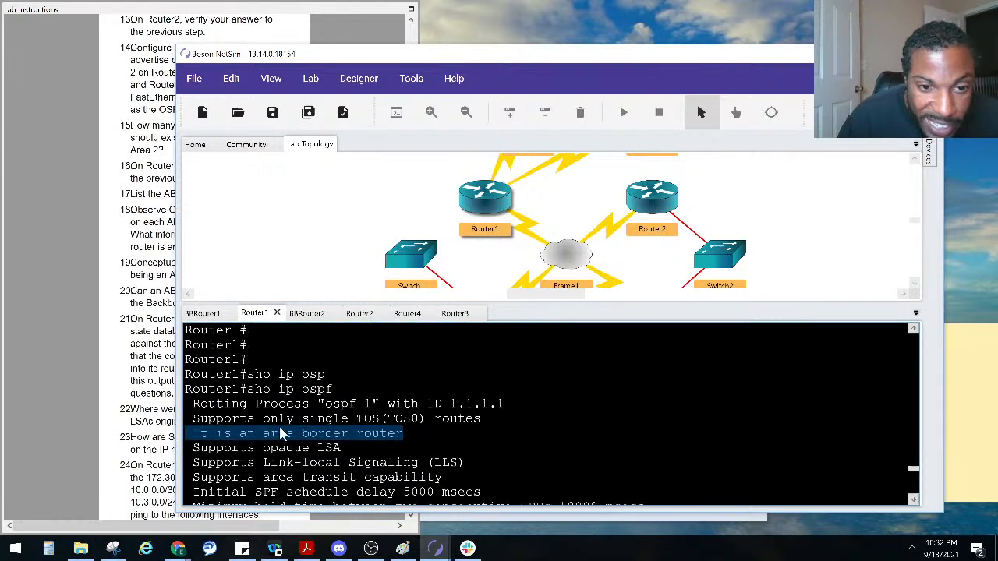
scroll(298, 421, "down", 5)
scroll(296, 422, "down", 4)
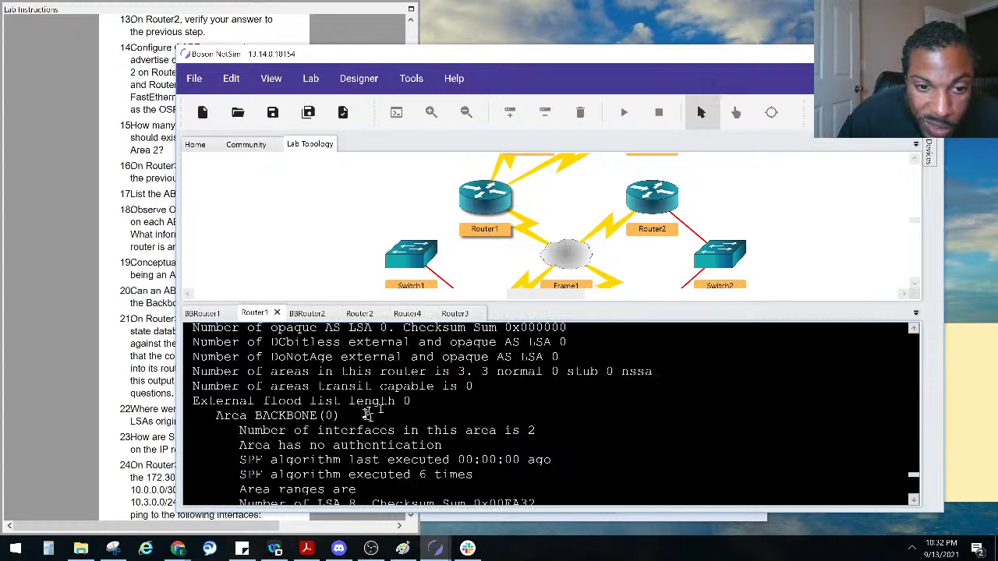
scroll(234, 408, "up", 5)
scroll(195, 416, "up", 3)
scroll(251, 398, "down", 8)
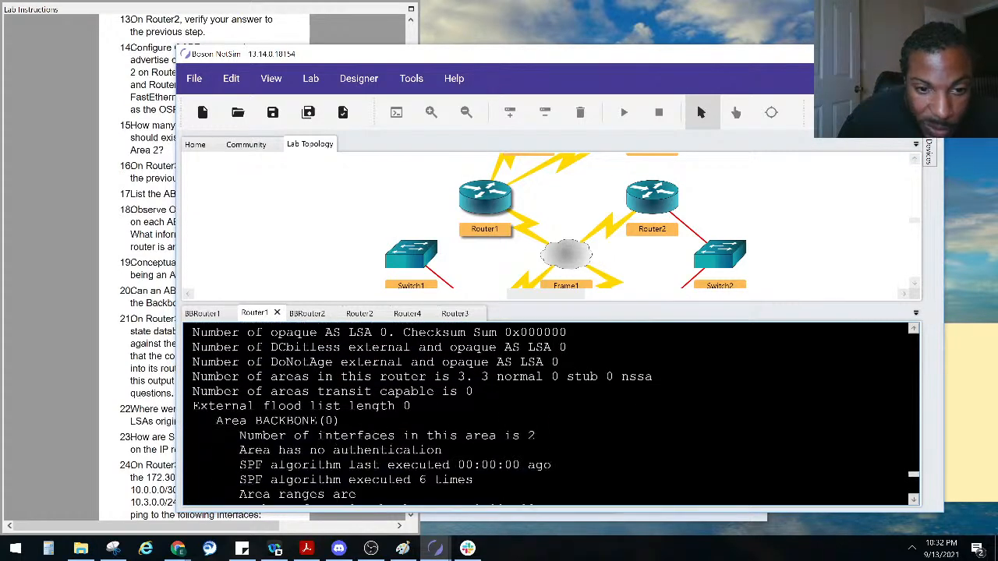
Examine the Area 1 and Area 2 sections of Router1's OSPF output and highlight the line "It is an area border router" again
scroll(378, 435, "down", 4)
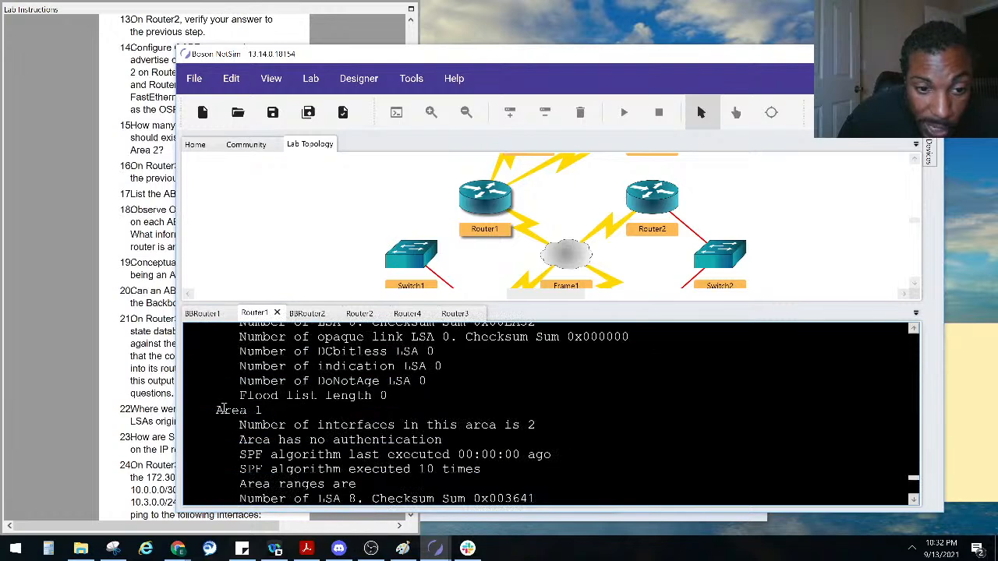
scroll(242, 411, "down", 5)
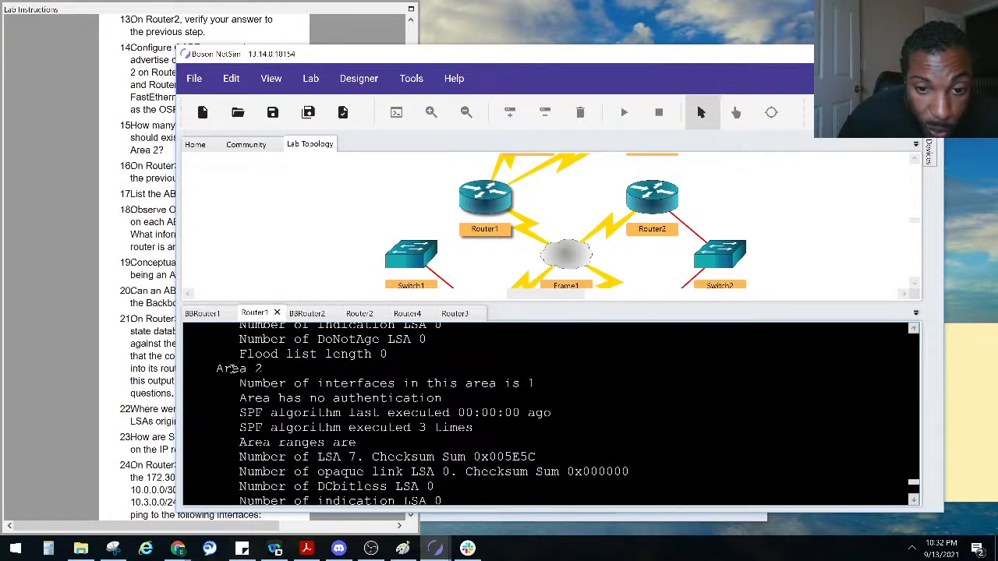
scroll(235, 396, "down", 6)
scroll(240, 410, "up", 11)
scroll(248, 414, "up", 9)
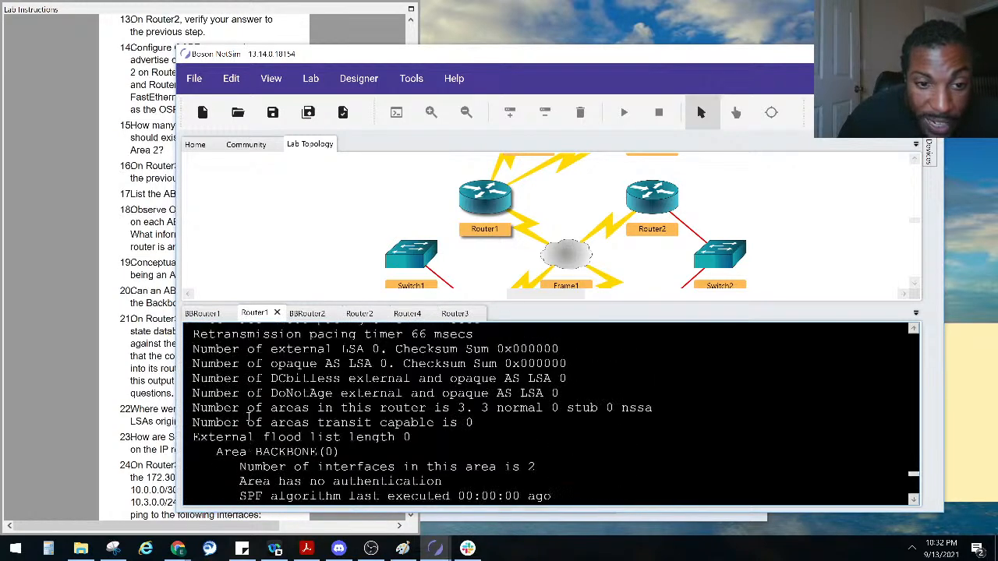
scroll(291, 435, "down", 1)
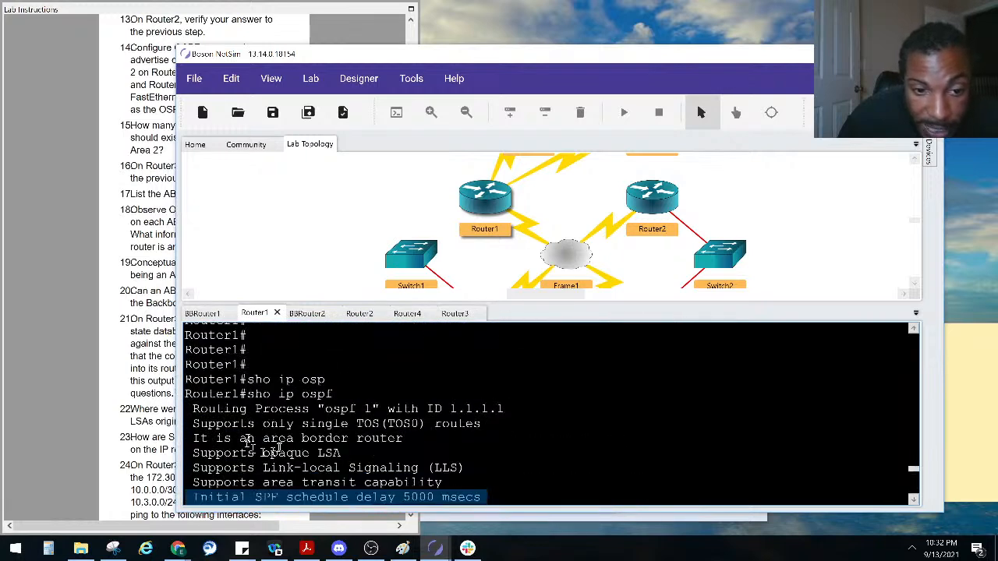
left_click_drag(404, 438, 198, 439)
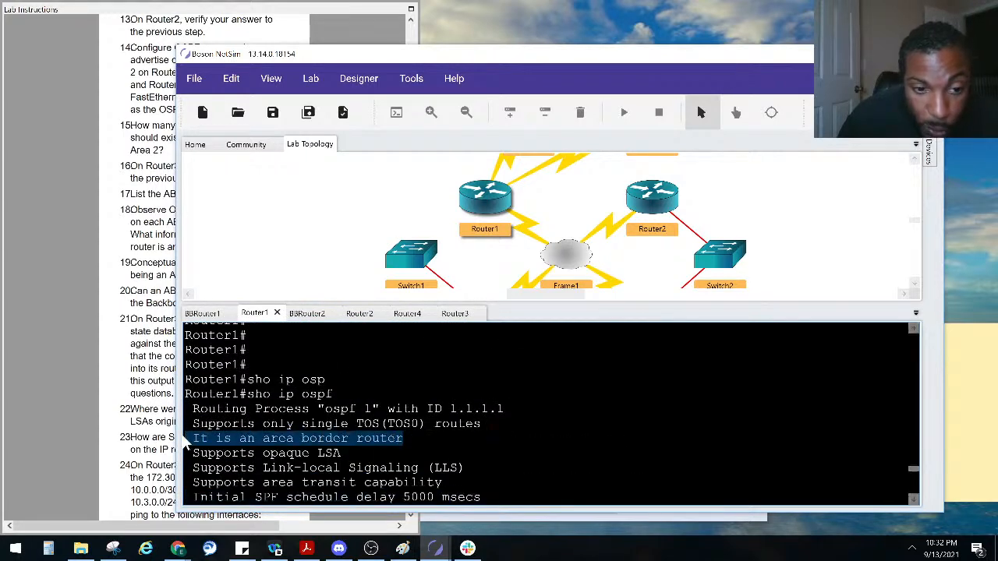
Switch to the topology sketch in Paint and retrace the area numbers 1 and 2 more boldly with the brush
left_click(122, 387)
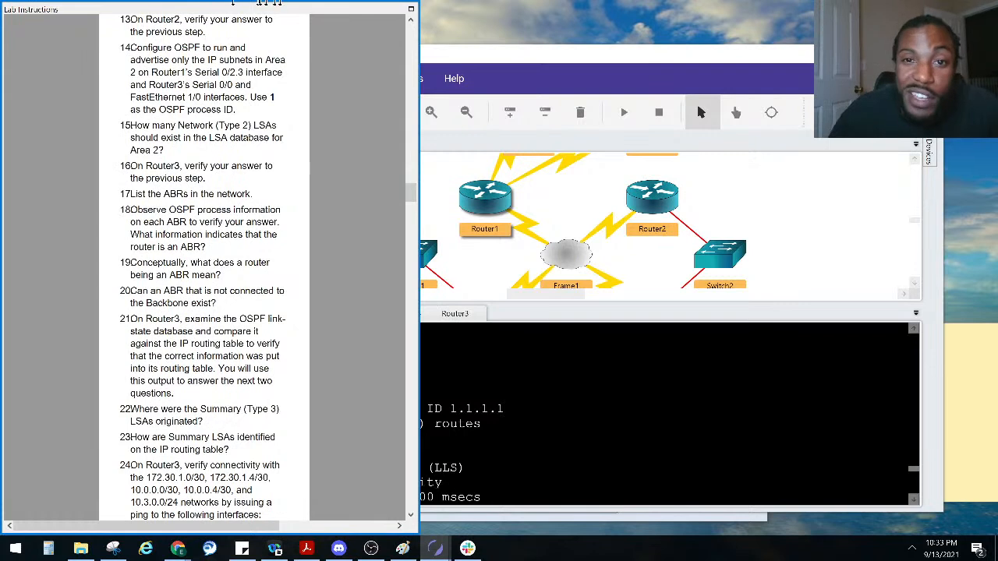
mouse_move(470, 549)
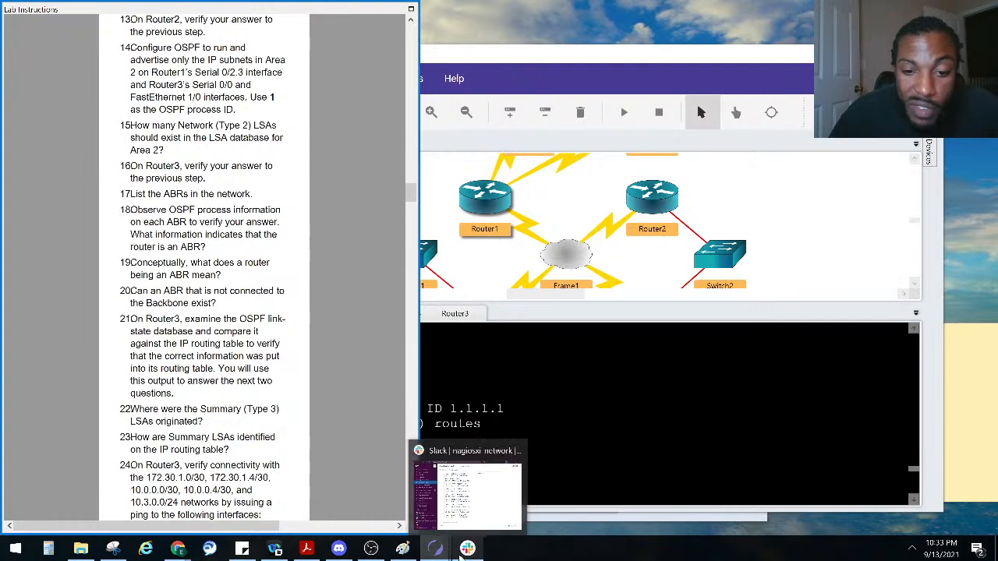
mouse_move(435, 549)
left_click(425, 468)
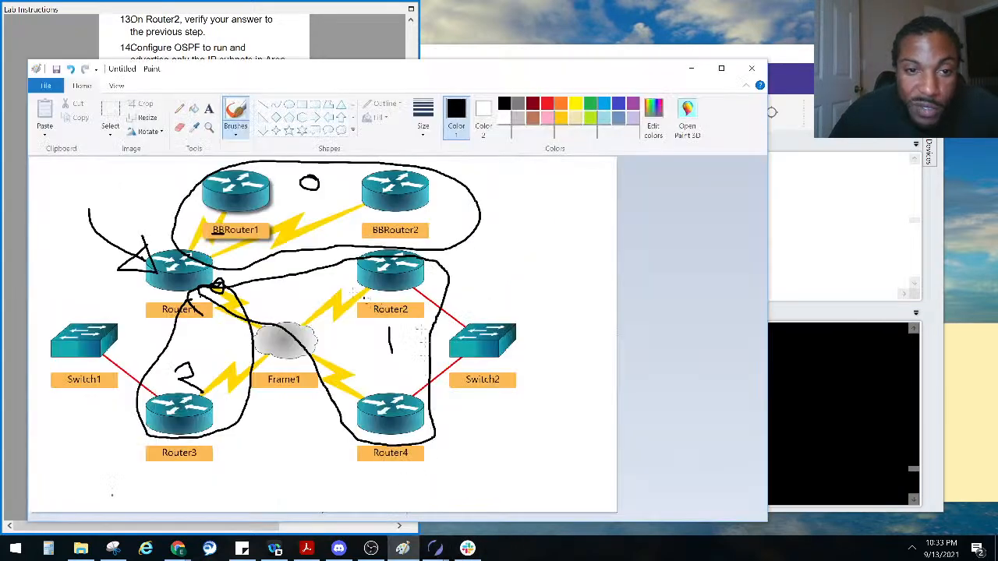
left_click_drag(390, 329, 390, 357)
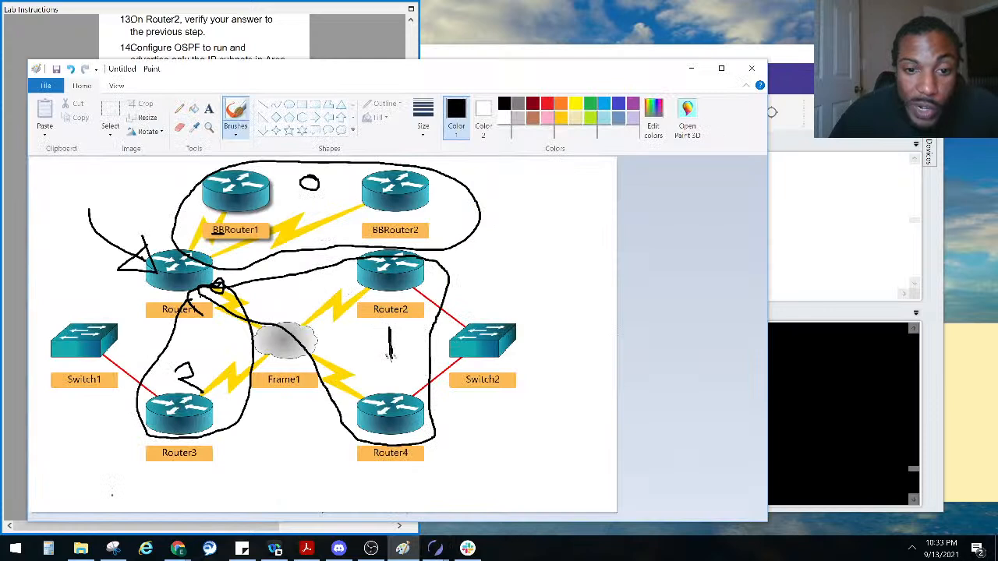
mouse_move(176, 372)
left_mouse_down()
mouse_move(186, 364)
mouse_move(184, 382)
left_mouse_up()
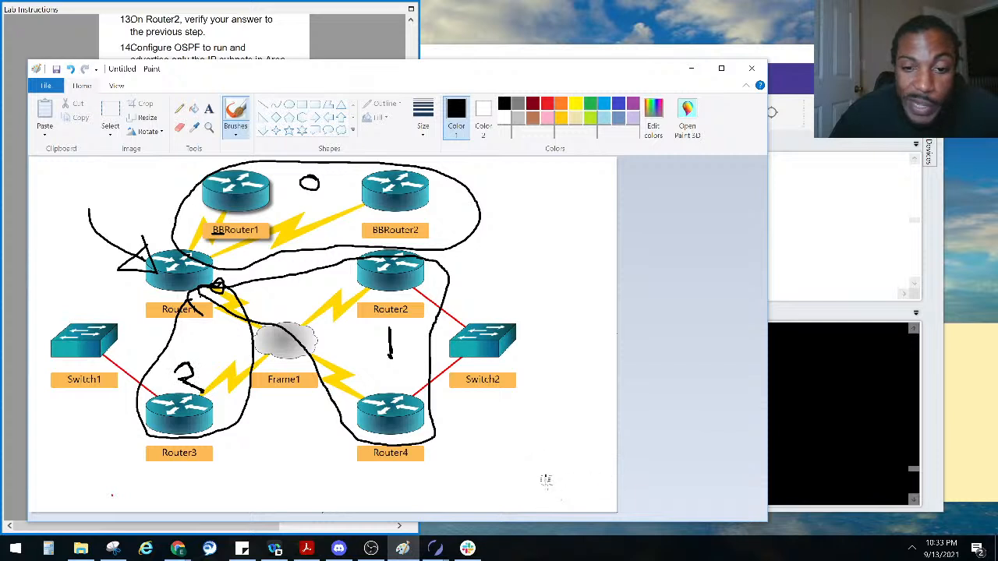
Draw a circled router labeled R7 below Switch2, outline a new area from Router4 around it, and number it 3
mouse_move(538, 460)
left_mouse_down()
mouse_move(539, 481)
mouse_move(567, 484)
mouse_move(577, 470)
left_mouse_up()
mouse_move(518, 480)
left_mouse_down()
mouse_move(553, 489)
mouse_move(567, 467)
mouse_move(558, 474)
left_mouse_up()
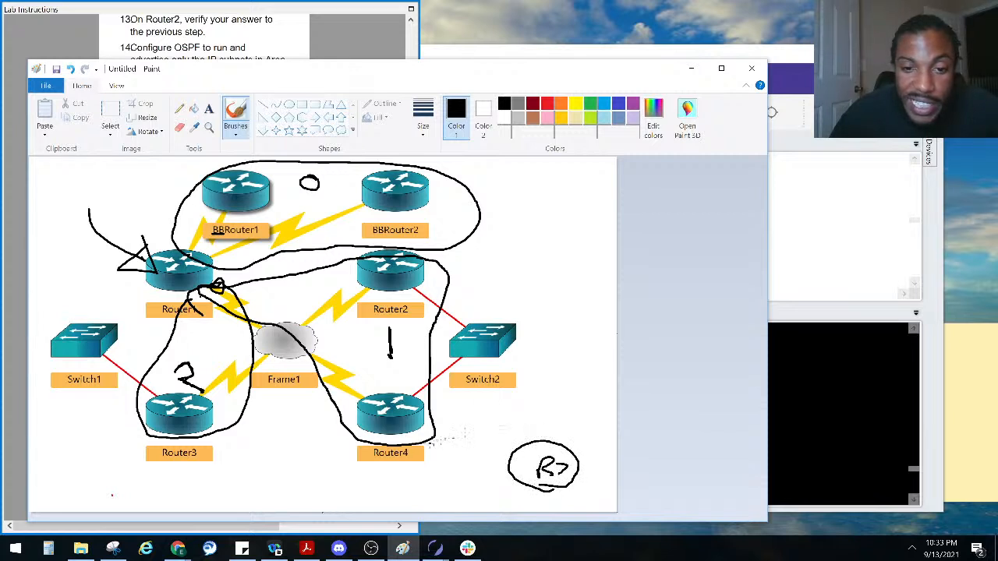
mouse_move(425, 457)
left_mouse_down()
mouse_move(510, 397)
mouse_move(591, 491)
mouse_move(472, 496)
mouse_move(427, 468)
mouse_move(429, 454)
left_mouse_up()
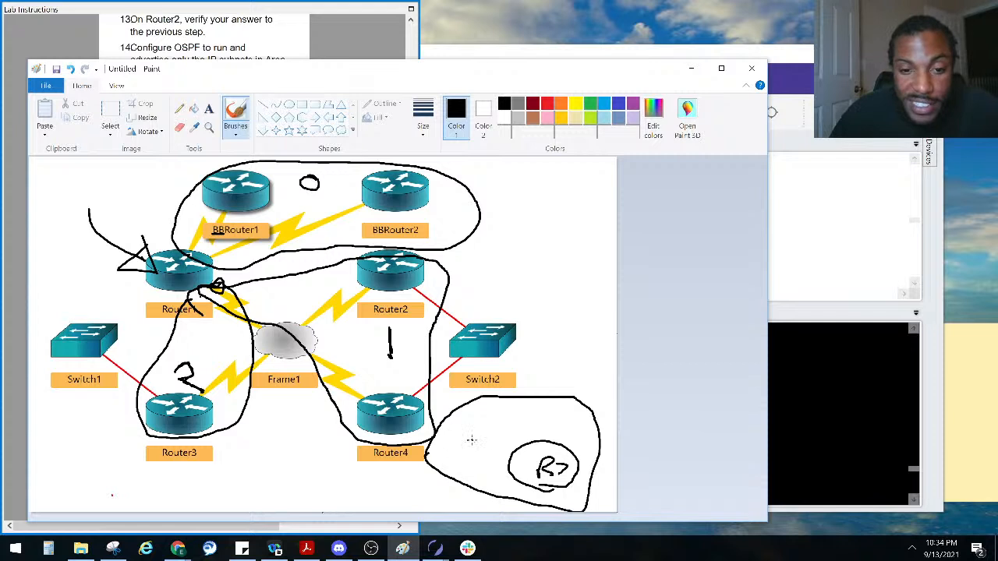
mouse_move(496, 421)
left_mouse_down()
mouse_move(518, 423)
mouse_move(500, 458)
mouse_move(513, 458)
mouse_move(505, 449)
left_mouse_up()
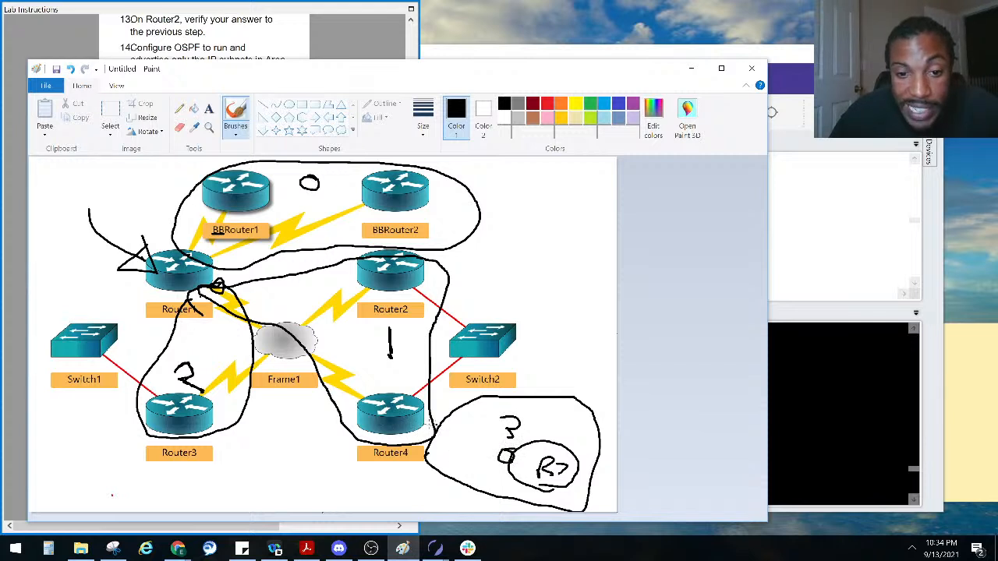
Mark Router4's interface toward Area 3 and its two Area 1 interfaces with small circles, and draw an arrow pointing to Router4
mouse_move(437, 428)
left_mouse_down()
mouse_move(420, 430)
mouse_move(443, 427)
mouse_move(434, 440)
left_mouse_up()
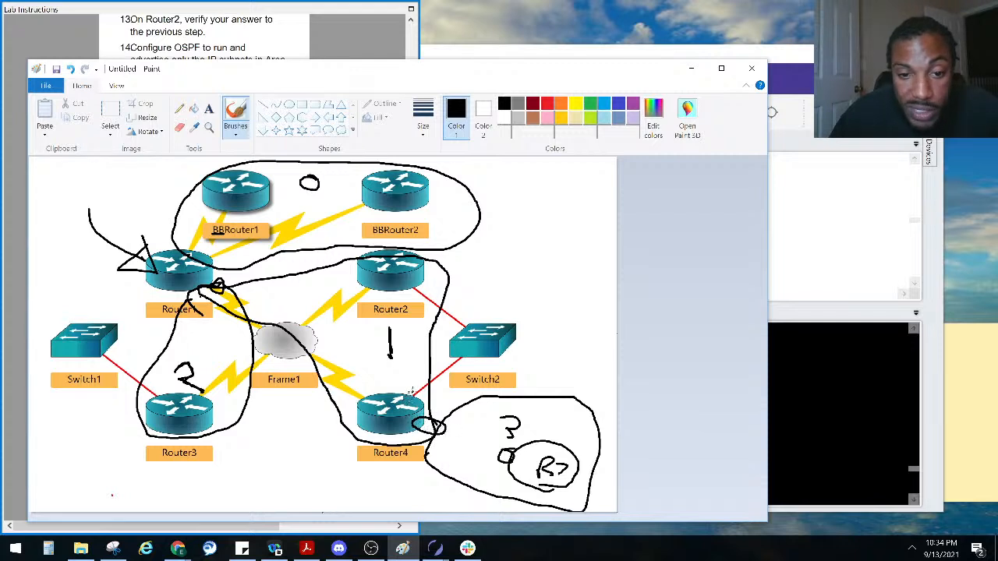
mouse_move(409, 394)
left_mouse_down()
mouse_move(422, 385)
mouse_move(364, 394)
left_mouse_up()
mouse_move(478, 385)
left_mouse_down()
mouse_move(431, 405)
mouse_move(442, 390)
left_mouse_up()
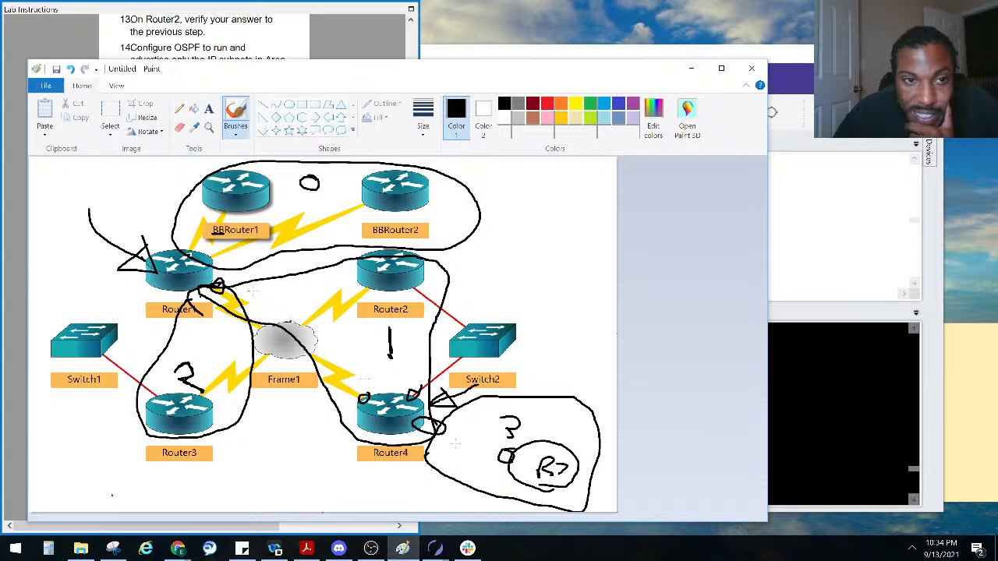
Check the ABR questions in the lab instructions and return to the Paint topology sketch
left_click(178, 35)
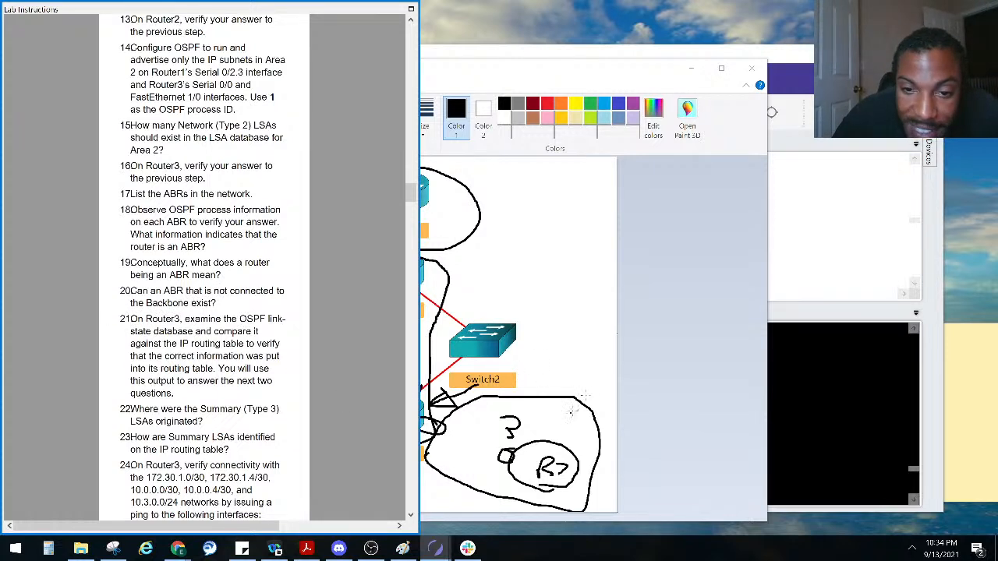
left_click(700, 358)
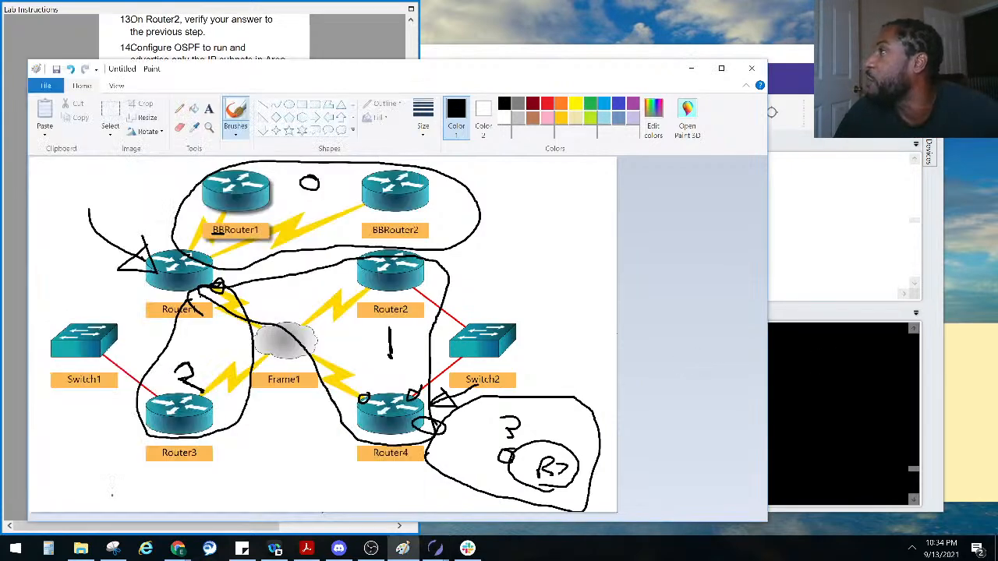
key("alt+Tab")
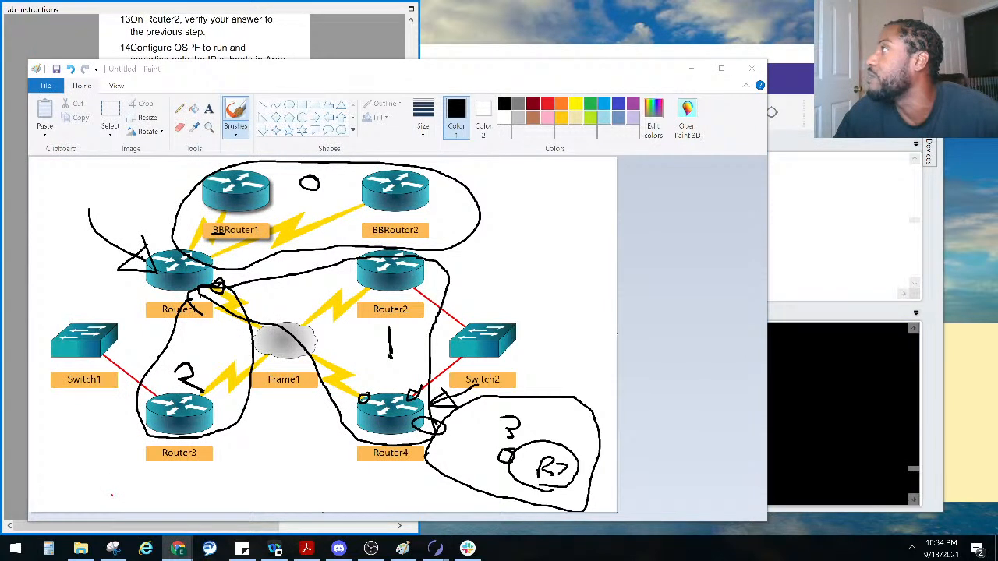
key("alt+Tab")
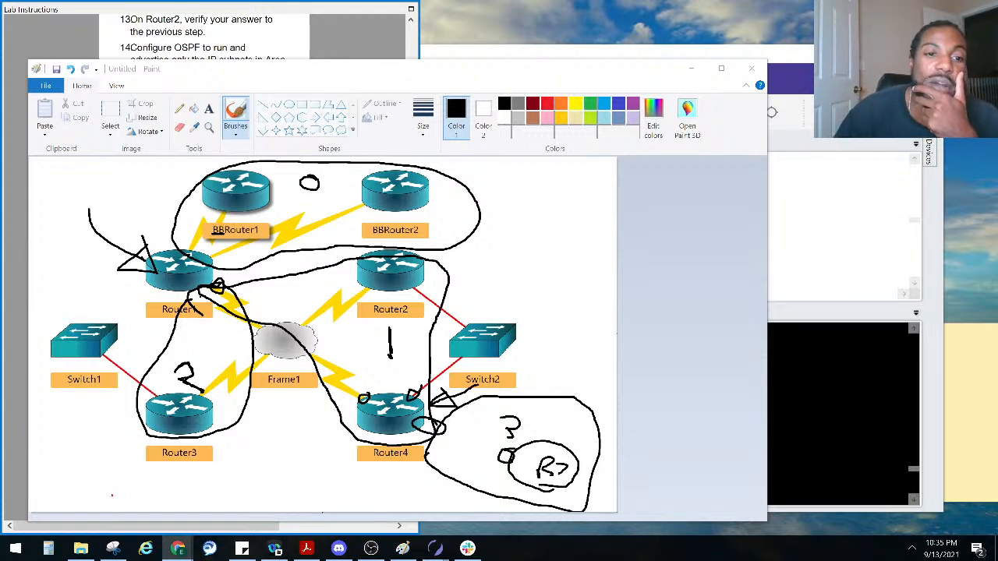
Circle Router1 and its two interfaces toward the Area 0 routers, and bring the lab instructions back up
mouse_move(136, 287)
left_mouse_down()
mouse_move(206, 298)
mouse_move(178, 238)
mouse_move(131, 270)
left_mouse_up()
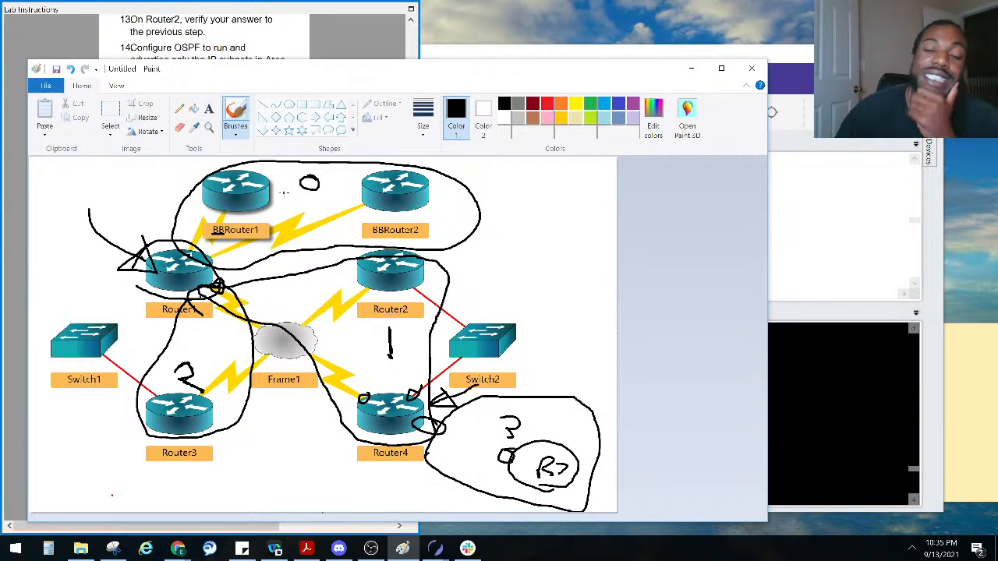
mouse_move(200, 241)
left_mouse_down()
mouse_move(187, 251)
mouse_move(231, 256)
mouse_move(220, 263)
left_mouse_up()
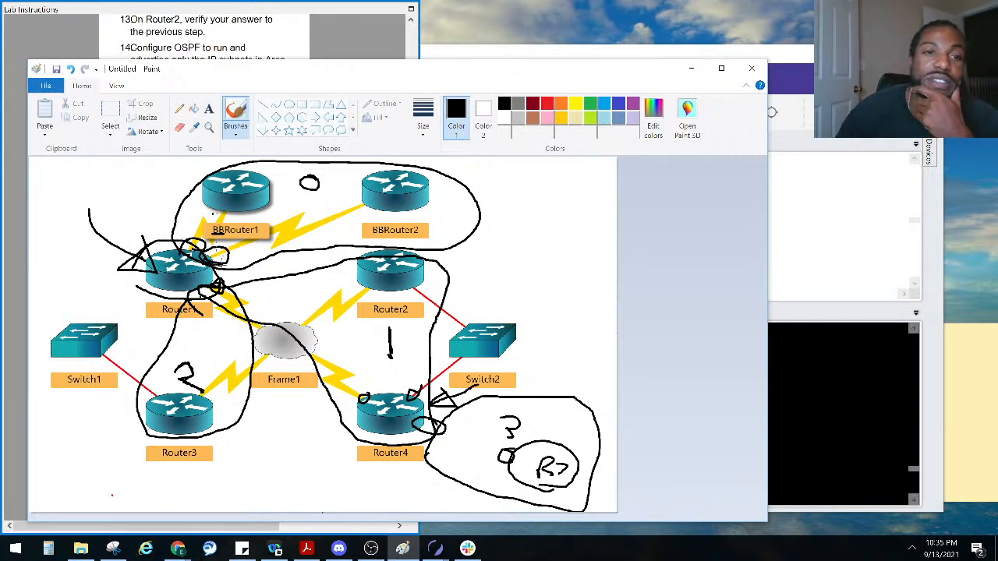
left_click(240, 45)
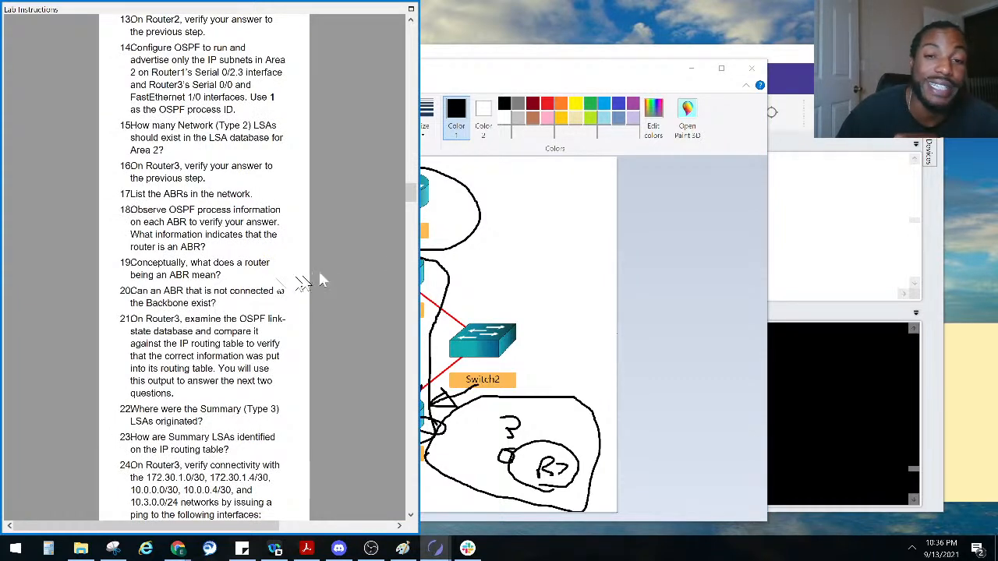
In the Paint sketch, outline Area 0 again and retrace the interface circles on Router4 and on Router1's Frame1 side
key("alt+Tab")
mouse_move(198, 257)
left_mouse_down()
mouse_move(228, 267)
mouse_move(367, 234)
mouse_move(473, 181)
mouse_move(226, 161)
mouse_move(181, 248)
mouse_move(209, 265)
left_mouse_up()
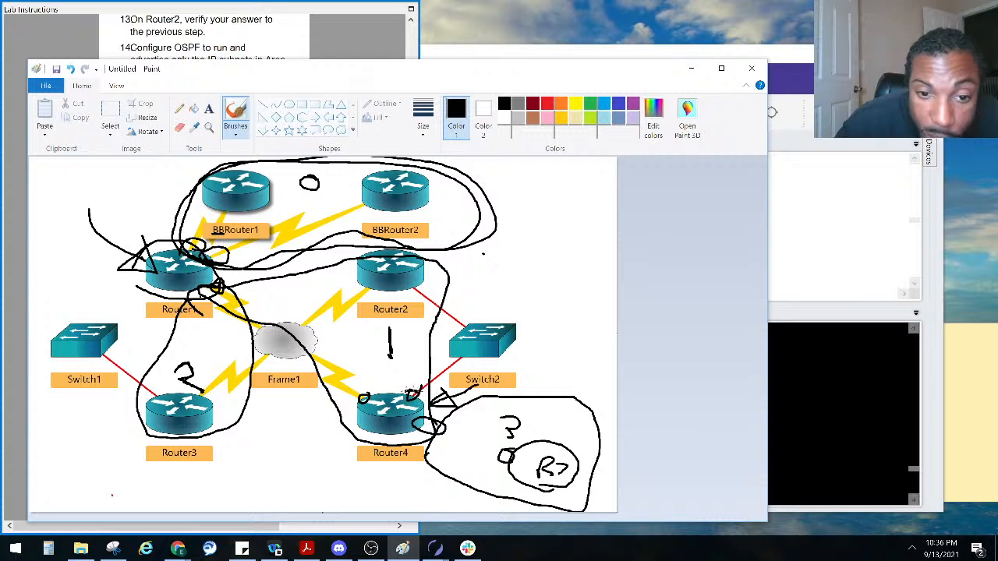
mouse_move(413, 392)
left_mouse_down()
mouse_move(357, 400)
mouse_move(441, 413)
mouse_move(441, 428)
mouse_move(449, 425)
mouse_move(438, 438)
left_mouse_up()
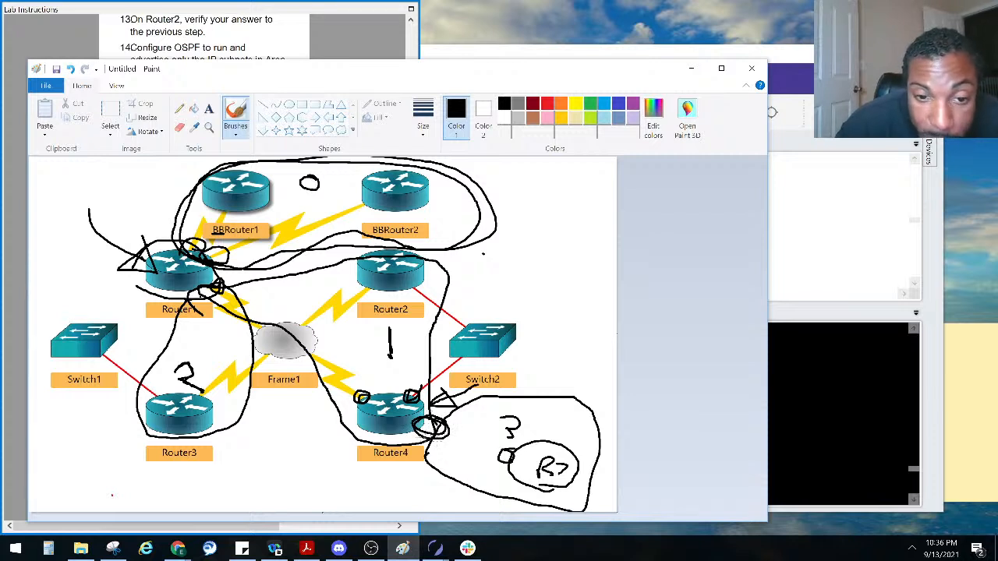
mouse_move(224, 297)
left_mouse_down()
mouse_move(231, 286)
mouse_move(213, 282)
mouse_move(226, 301)
mouse_move(226, 277)
left_mouse_up()
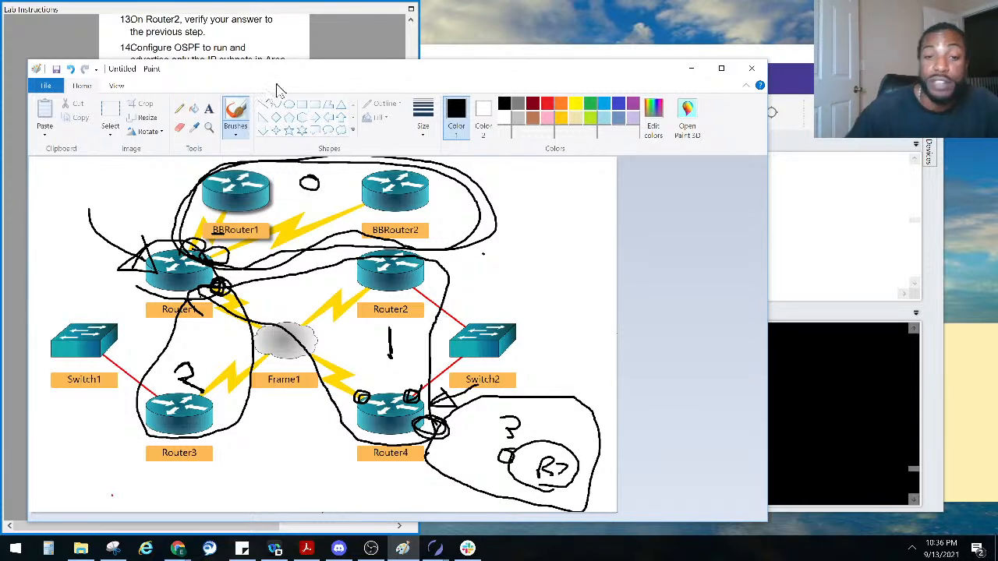
Find the solution answers to tasks 19 and 20 about ABRs in the lab instructions, and return to the Paint sketch
left_click(292, 31)
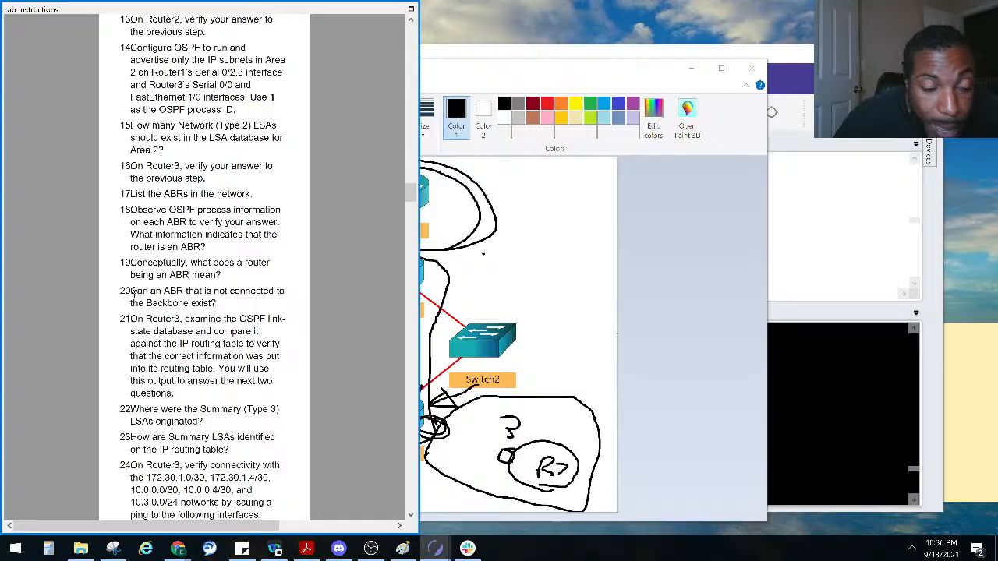
scroll(134, 294, "down", 20)
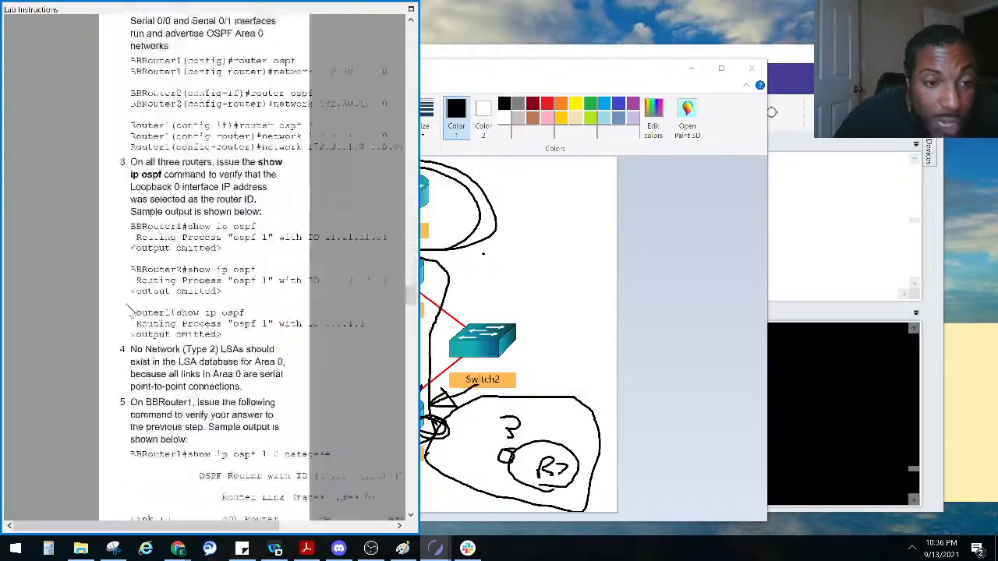
scroll(129, 312, "down", 20)
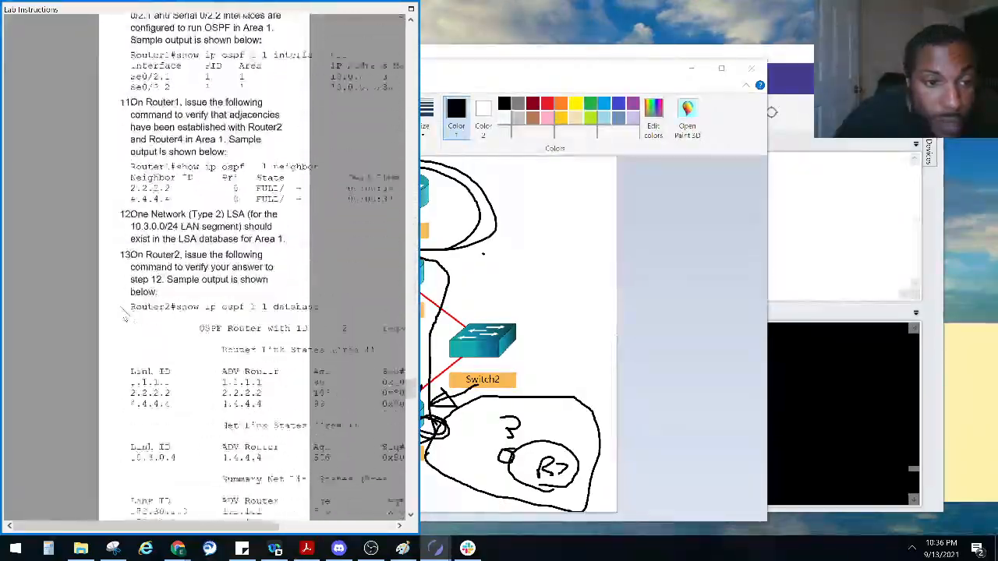
scroll(123, 313, "down", 20)
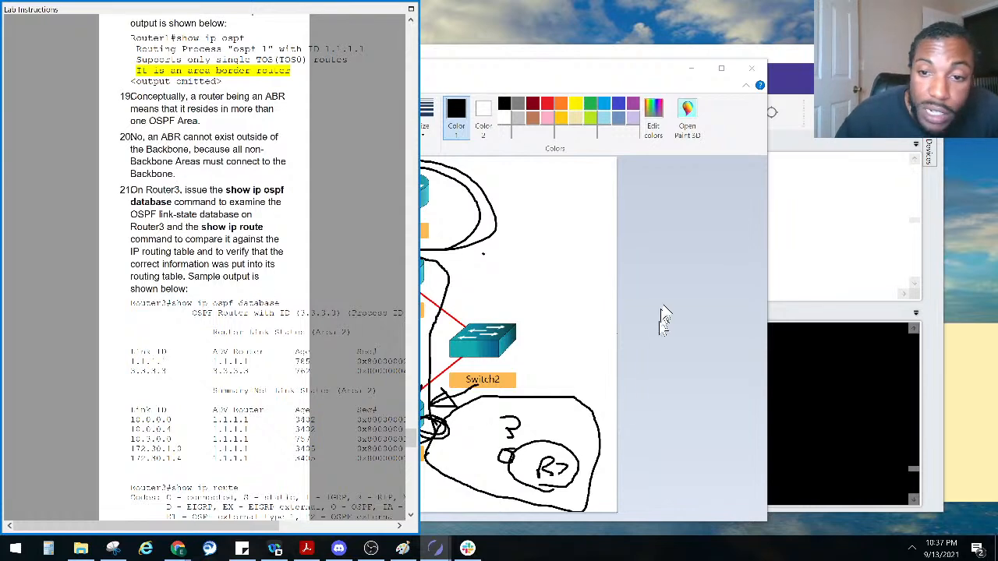
left_click(644, 345)
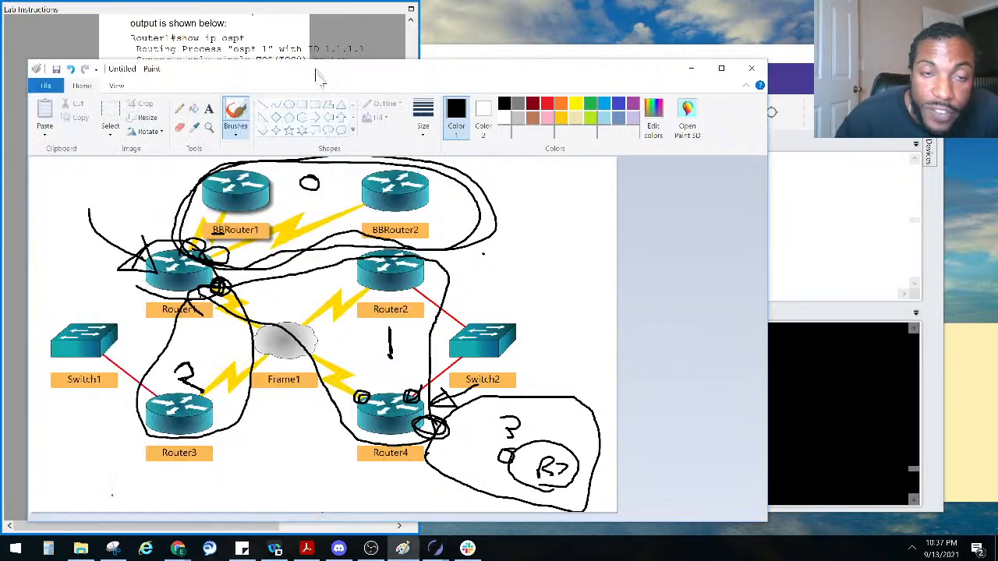
Bring the lab instructions forward and look back through the solutions from the ABR answers to Task 2's multi-area OSPF planning
left_click_drag(323, 78, 330, 62)
left_click(308, 39)
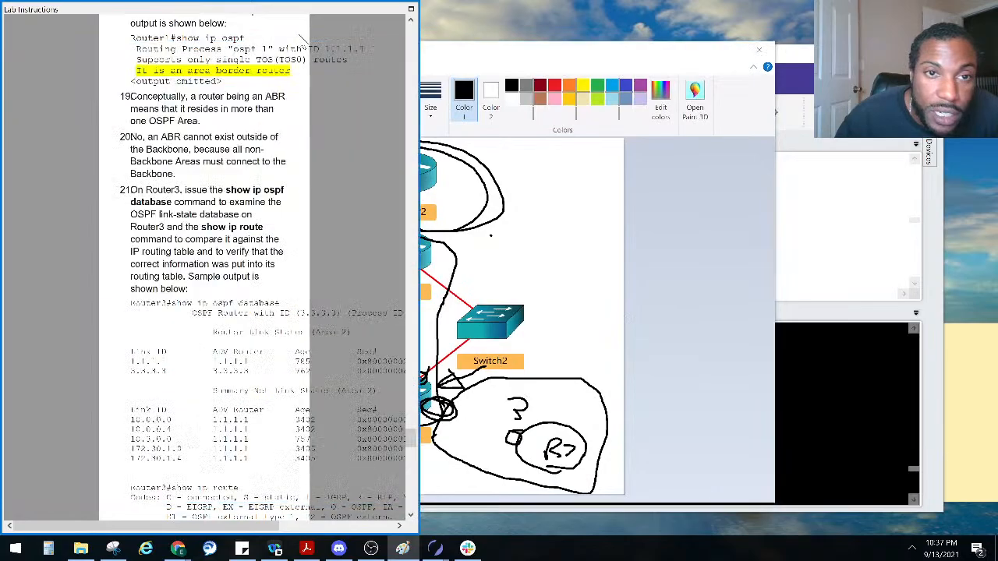
scroll(312, 281, "up", 15)
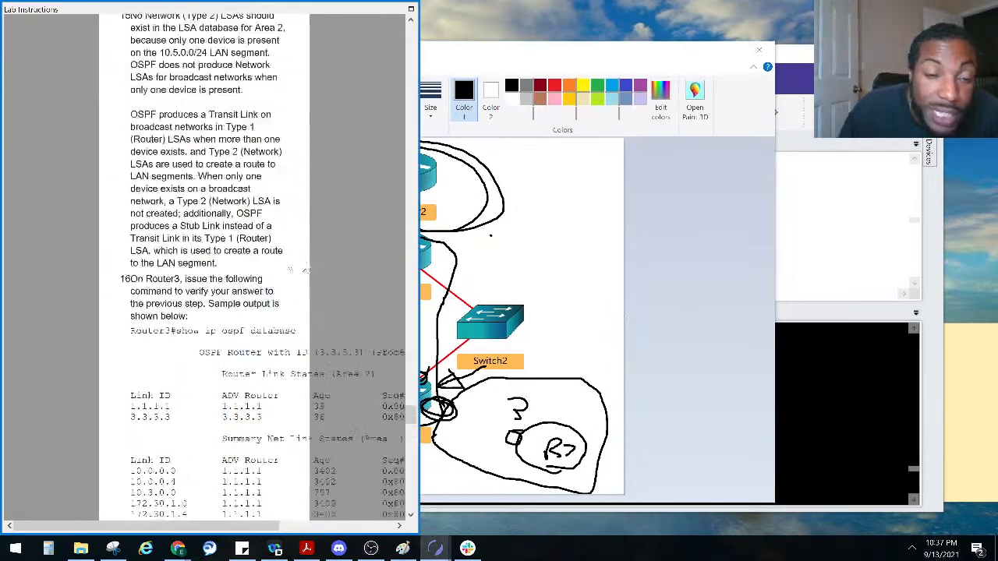
scroll(312, 308, "up", 15)
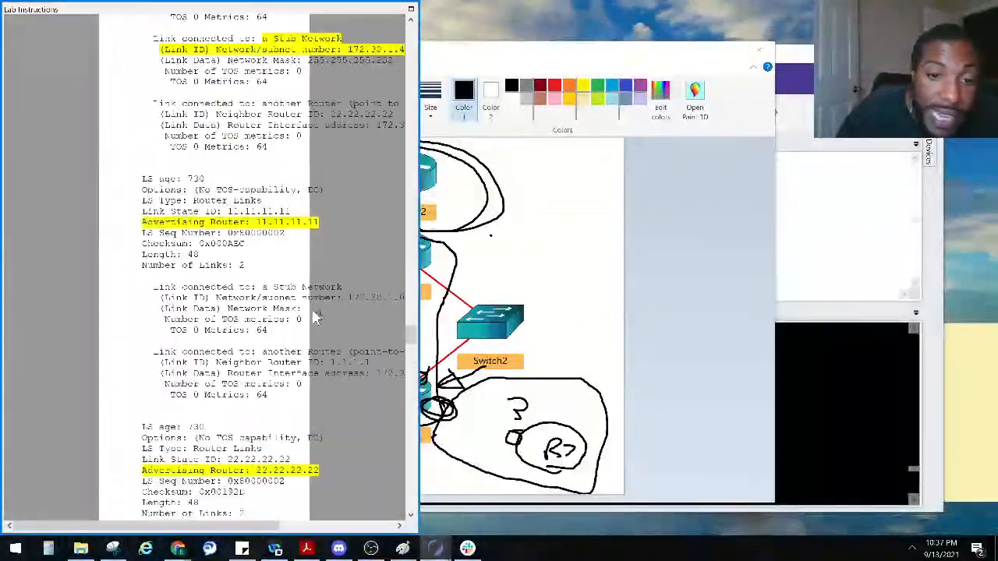
scroll(315, 318, "up", 15)
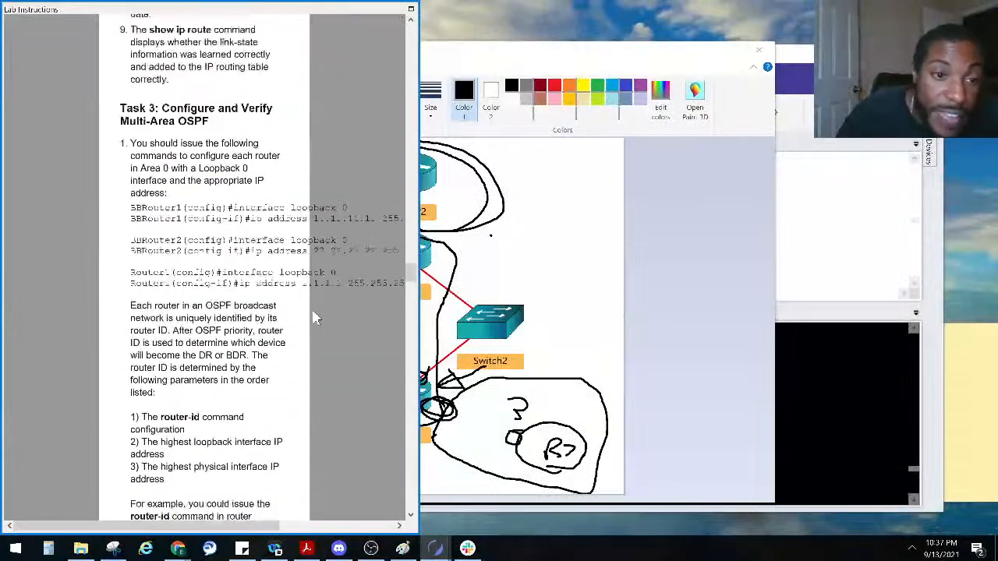
scroll(315, 317, "up", 15)
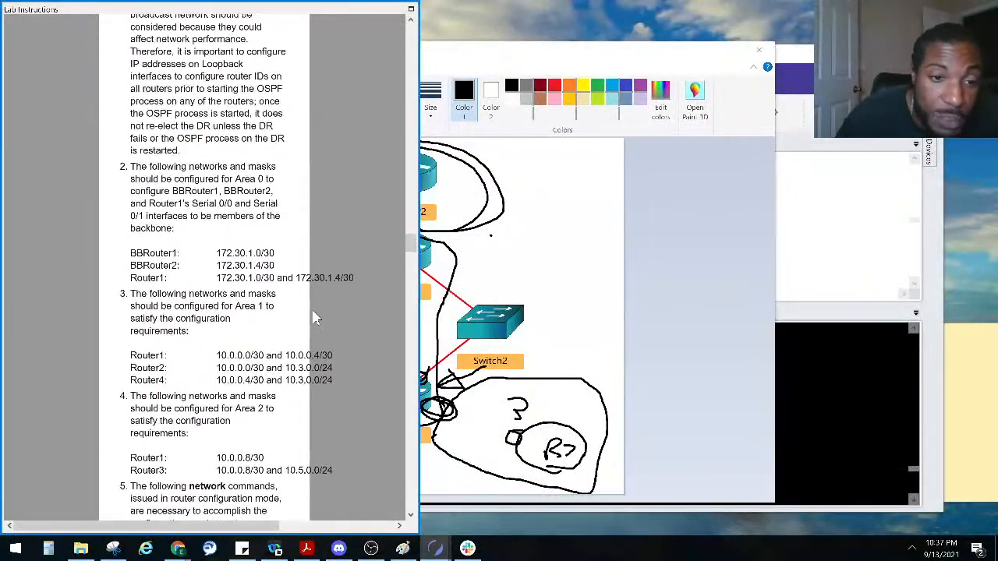
scroll(311, 316, "up", 8)
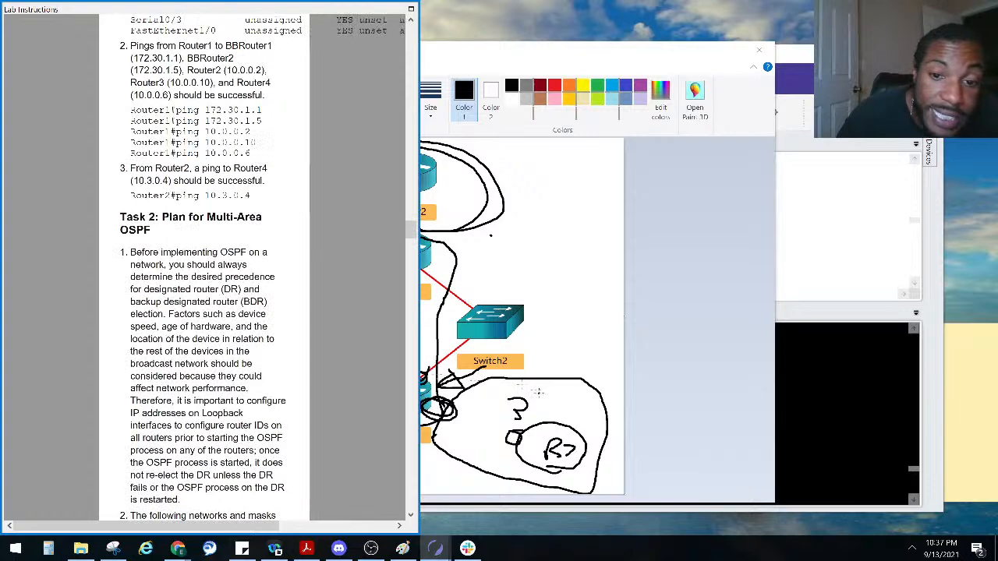
In the Paint sketch, outline Area 3 again, with an arrow from it to Area 0 and another pointing at Router4
left_click(600, 382)
mouse_move(590, 383)
left_mouse_down()
mouse_move(545, 372)
mouse_move(443, 395)
mouse_move(444, 444)
mouse_move(535, 492)
mouse_move(623, 465)
mouse_move(590, 378)
mouse_move(573, 365)
mouse_move(531, 223)
mouse_move(509, 249)
left_mouse_up()
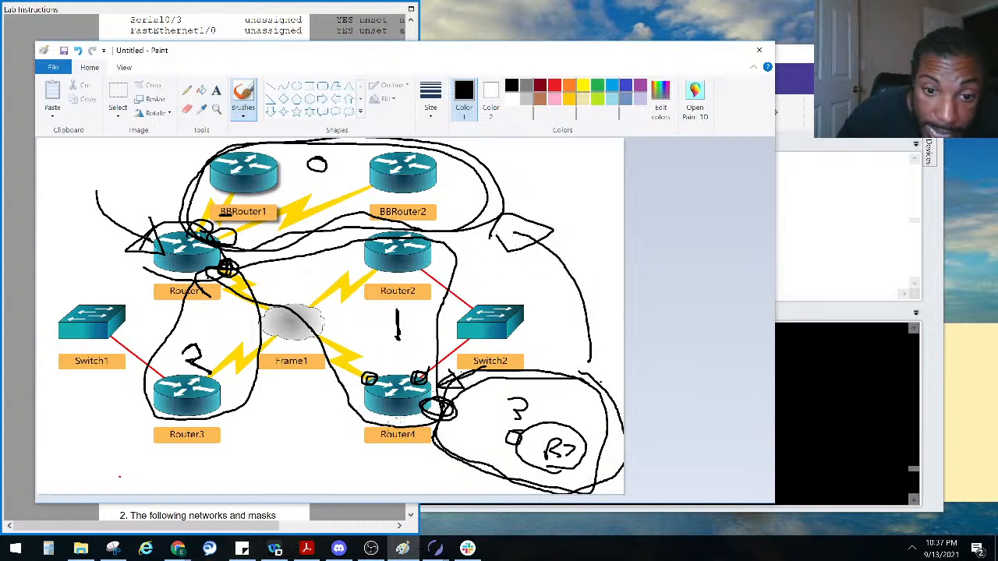
mouse_move(339, 454)
left_mouse_down()
mouse_move(365, 425)
mouse_move(375, 446)
mouse_move(363, 425)
left_mouse_up()
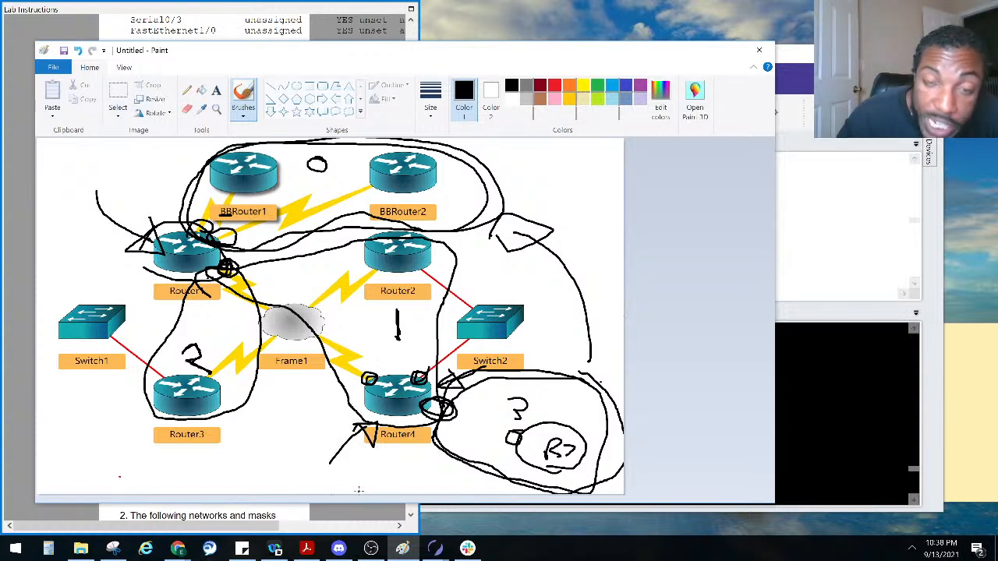
Undo the recent brush strokes: the extra Area 3 outline, the arrows to Area 0 and Router4, and the retraced Router4 interface circle
key("ctrl+z")
key("ctrl+z")
key("ctrl+z")
key("ctrl+z")
key("ctrl+z")
key("ctrl+z")
key("ctrl+z")
key("ctrl+z")
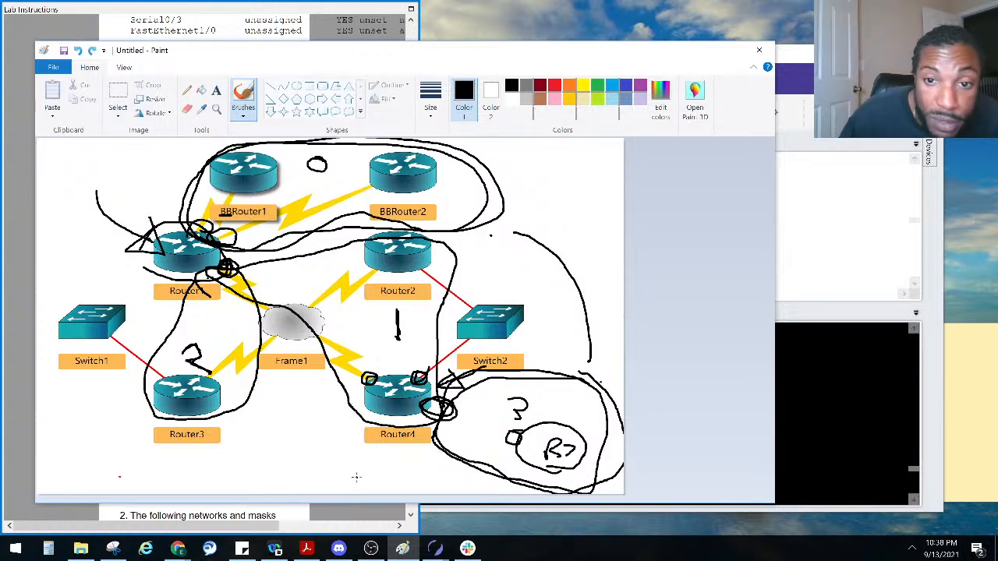
Return to the lab instructions and find tasks 21 to 24 about Router3's link-state database and Summary LSAs
left_click(265, 24)
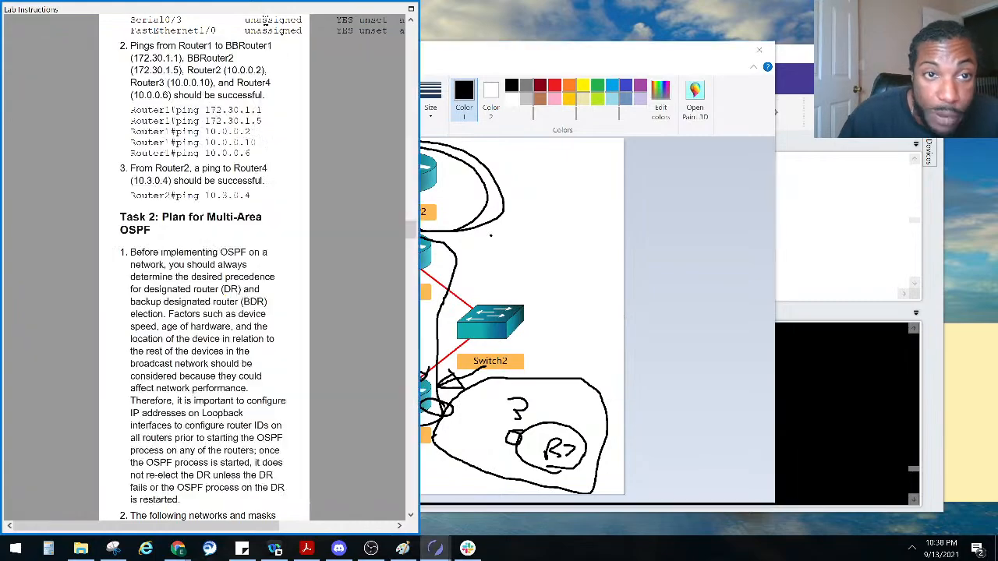
scroll(201, 242, "down", 2)
scroll(203, 248, "down", 10)
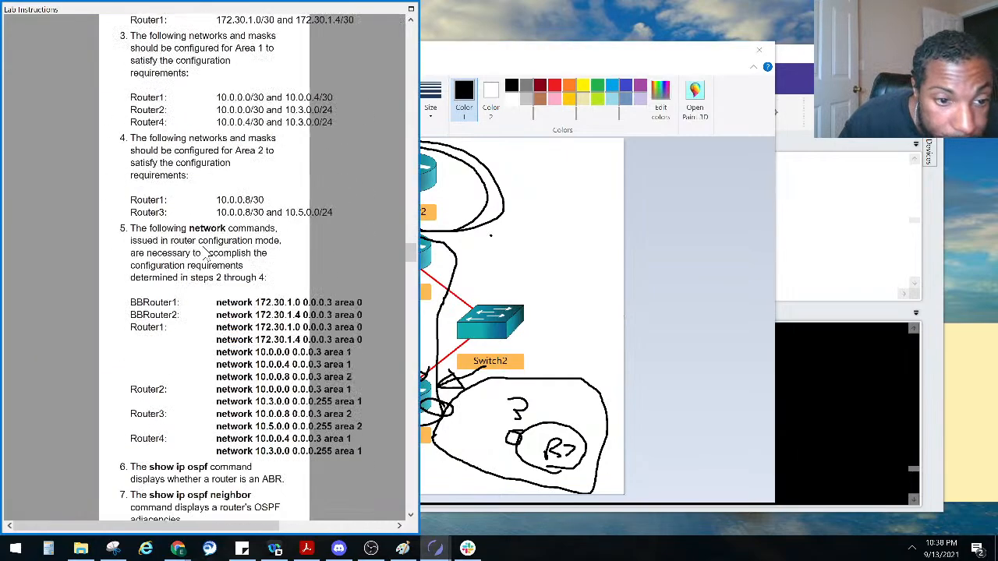
scroll(207, 253, "up", 15)
scroll(206, 256, "up", 5)
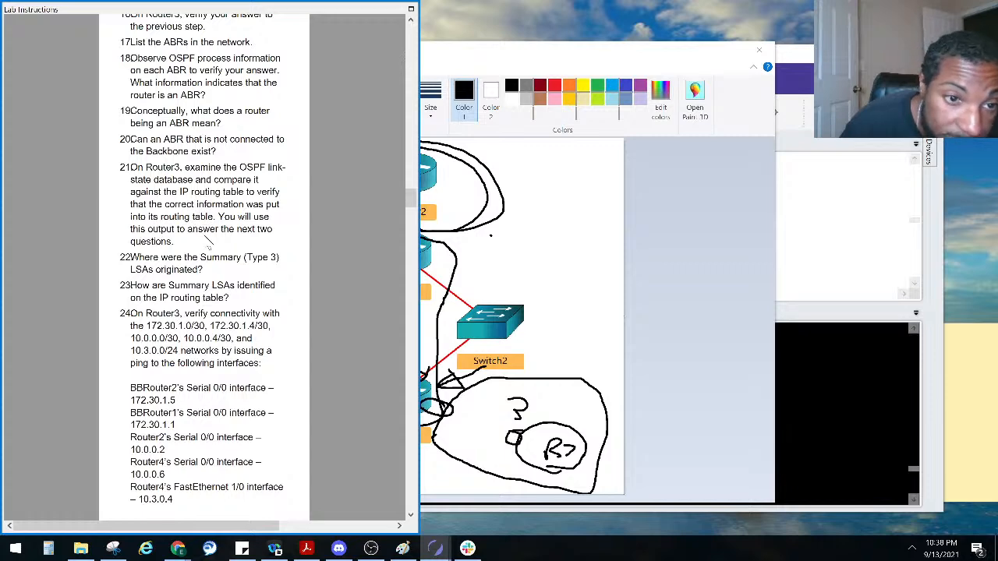
Open Router3's console from the NetSim topology and display its OSPF link-state database with sho ip ospf database
left_click(845, 450)
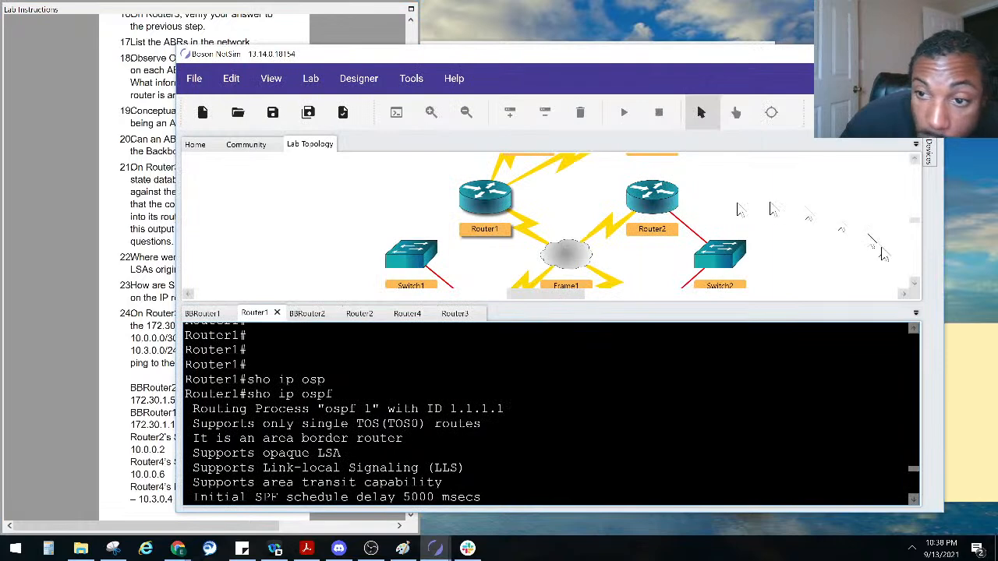
scroll(918, 290, "down", 5)
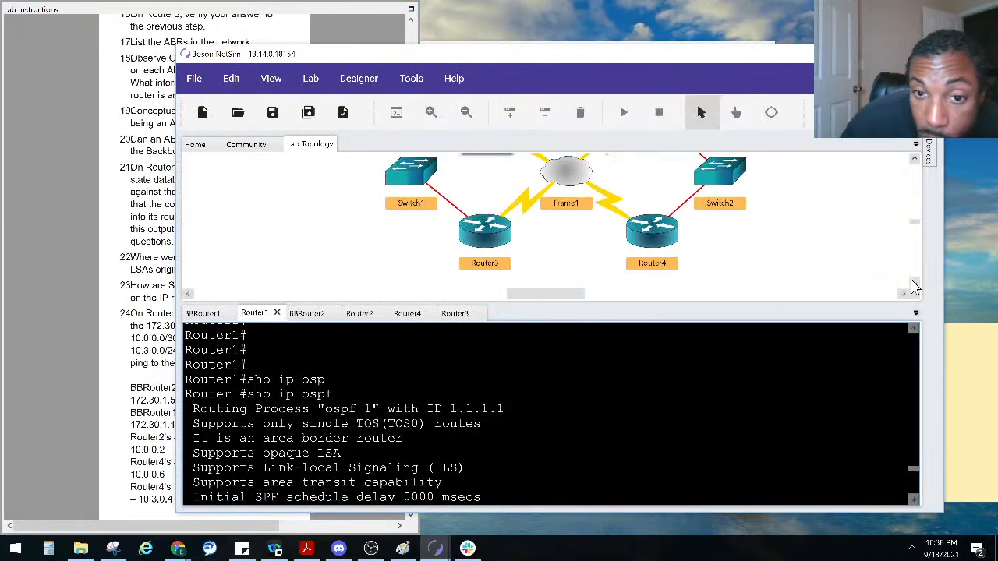
double_click(483, 218)
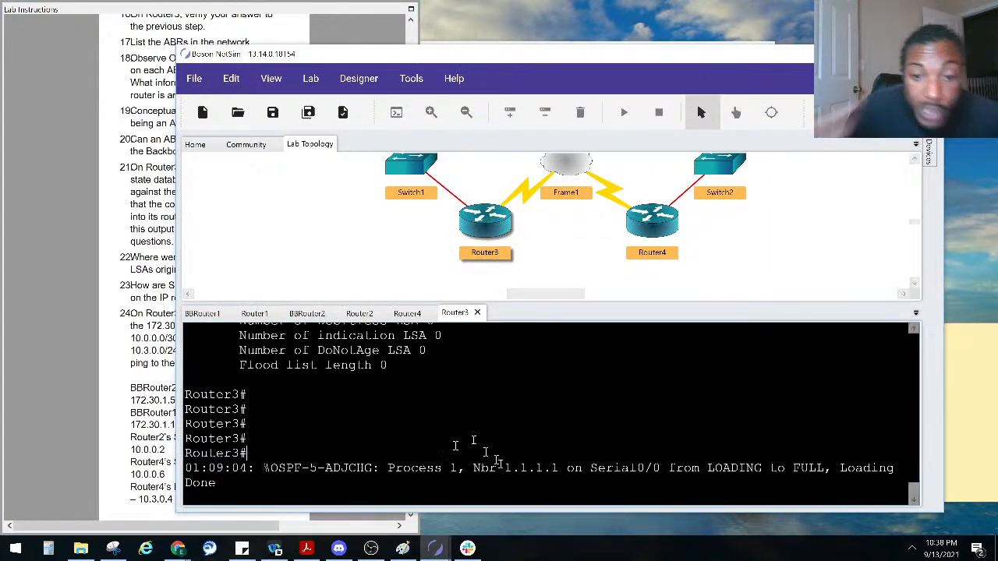
key("Return")
key("Return")
key("Return")
key("Return")
type("sho ip osp")
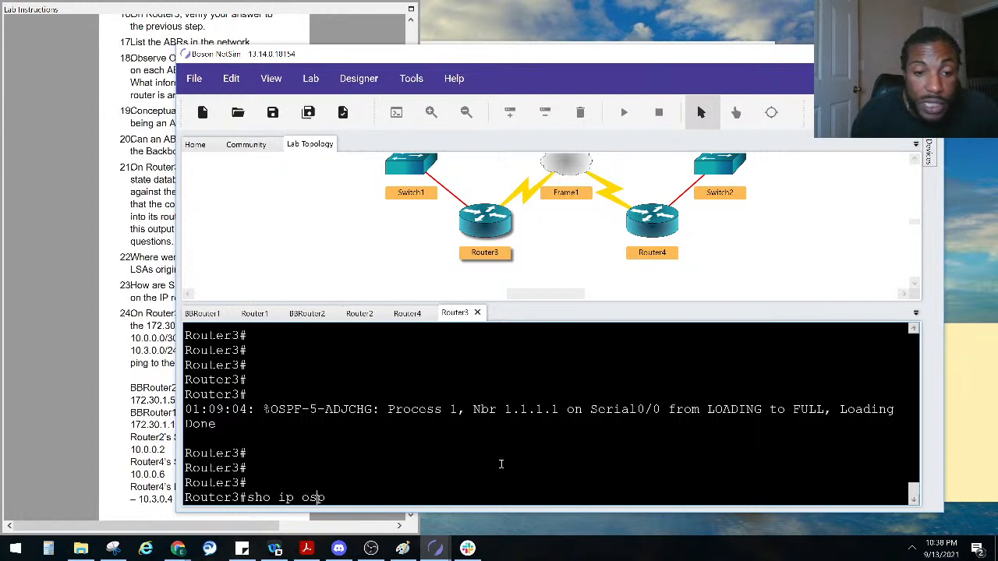
key("Tab")
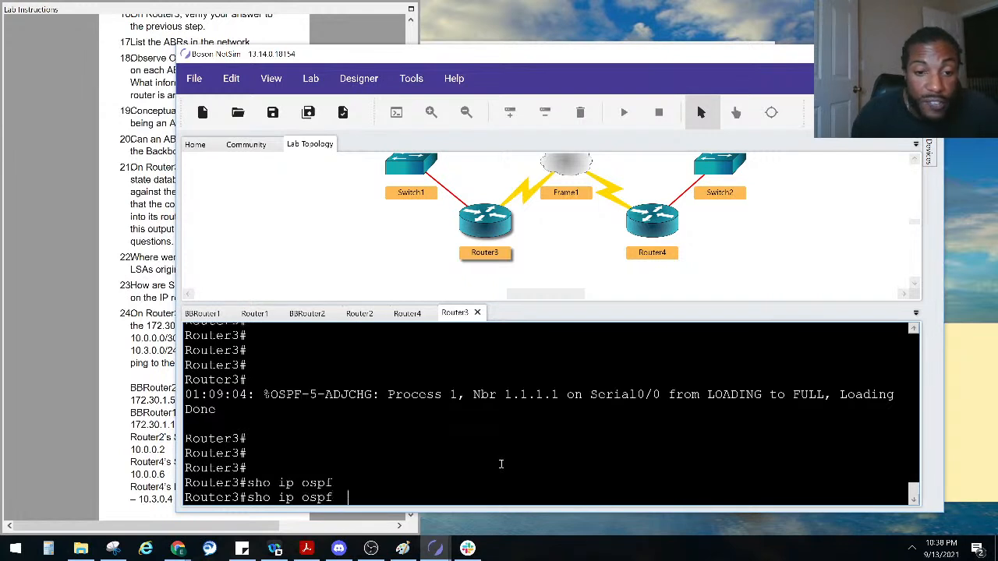
type("da")
key("Tab")
key("Return")
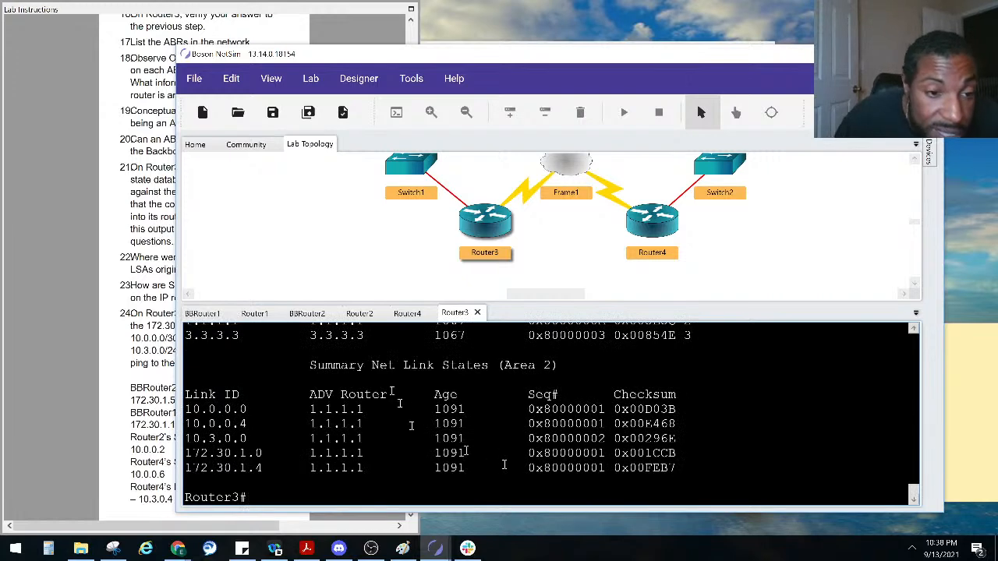
Reread task 21 in the lab instructions and highlight the Area 2 Router Link States table in Router3's database output
left_click(127, 313)
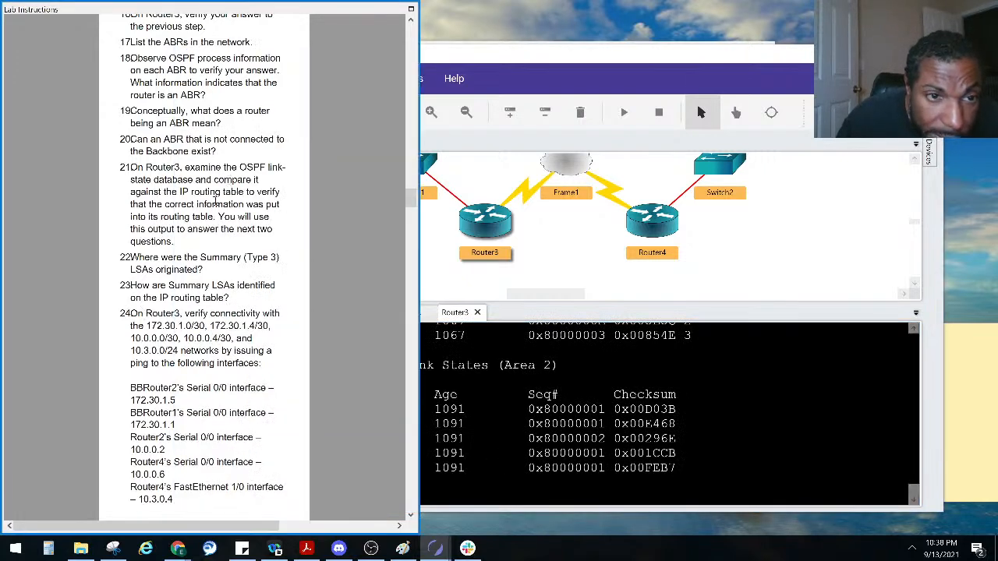
left_click(563, 438)
key("Return")
key("Return")
key("Return")
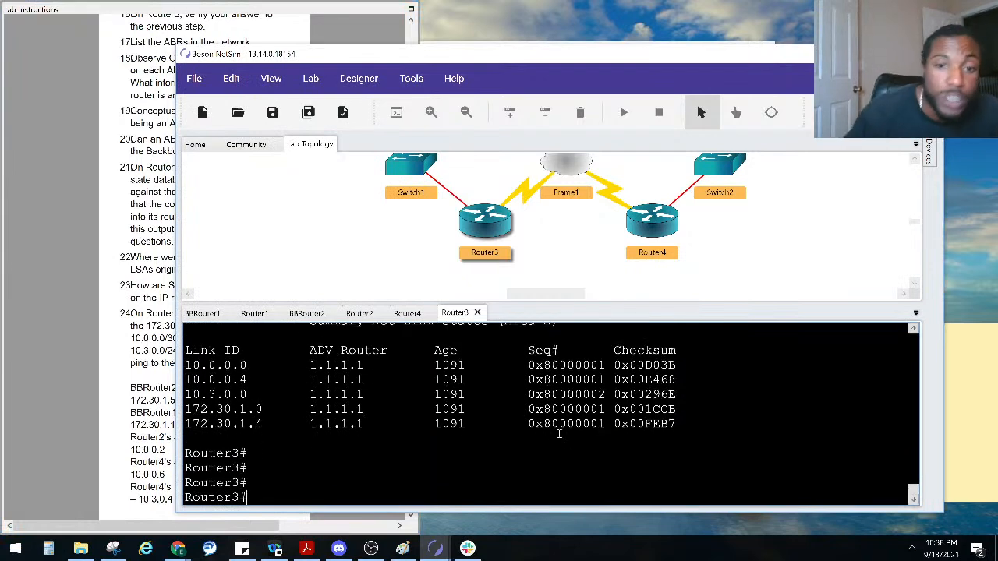
scroll(559, 434, "up", 5)
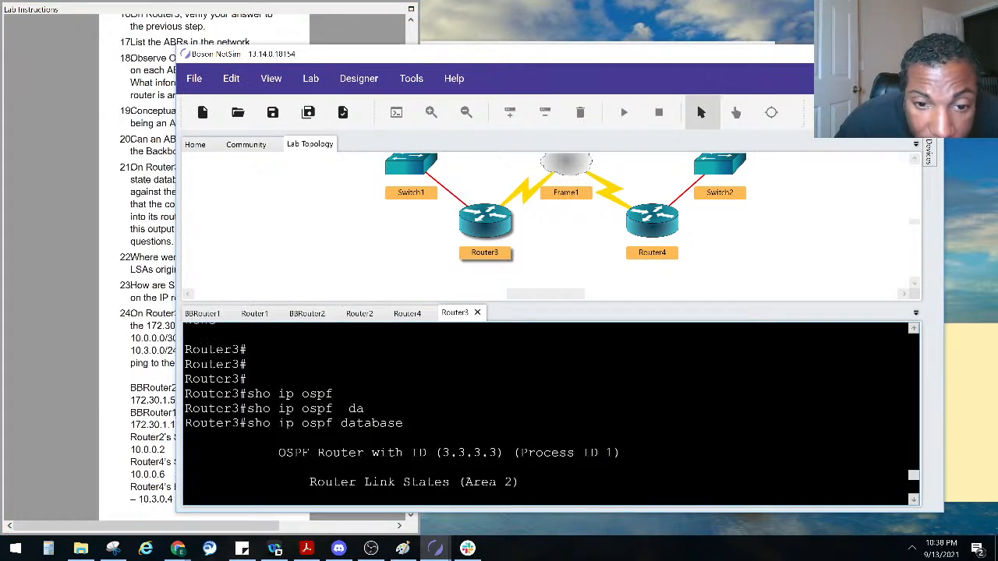
scroll(436, 414, "down", 3)
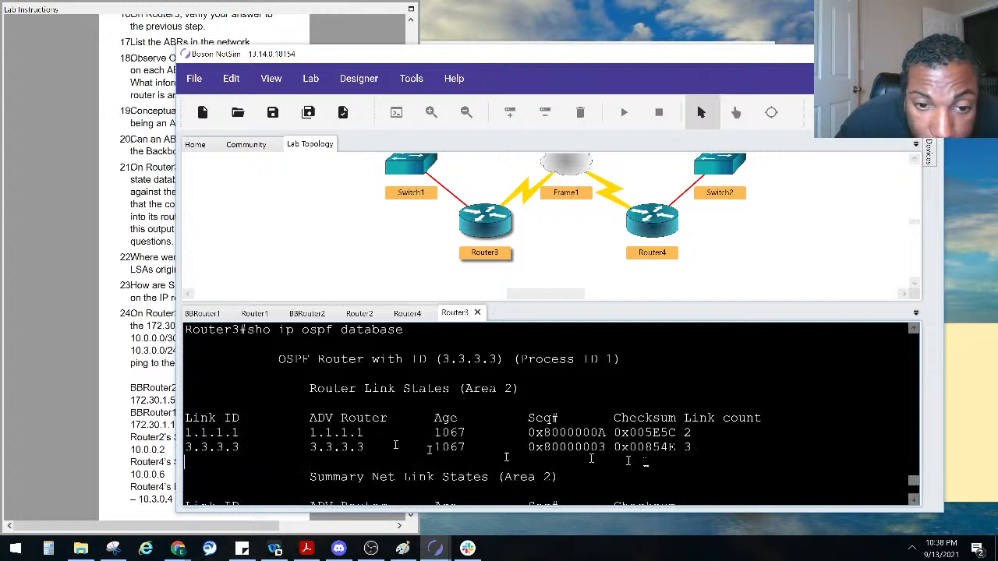
left_click_drag(646, 461, 181, 399)
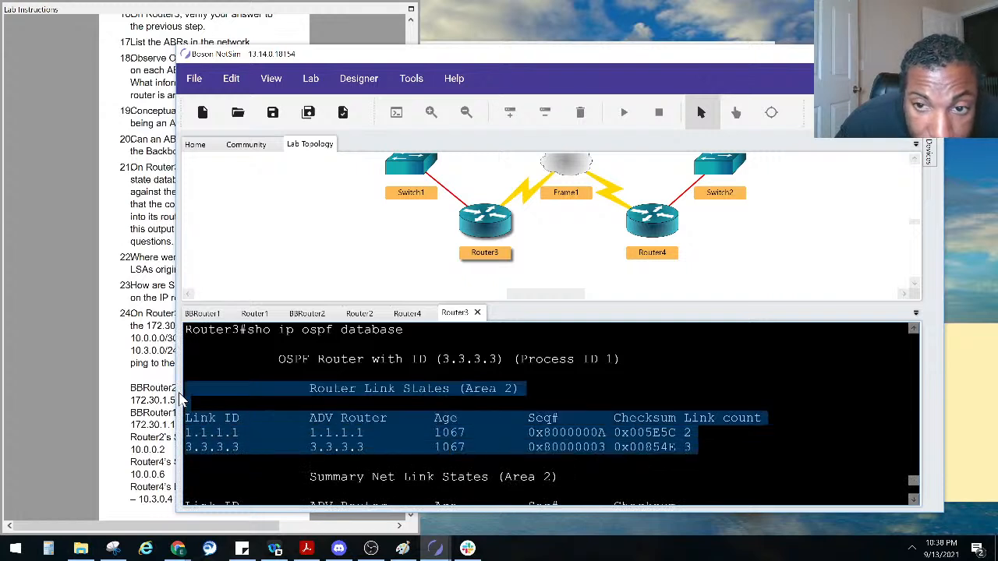
Review the rest of Router3's database output and highlight the Area 2 Summary Net Link States table
scroll(184, 400, "down", 3)
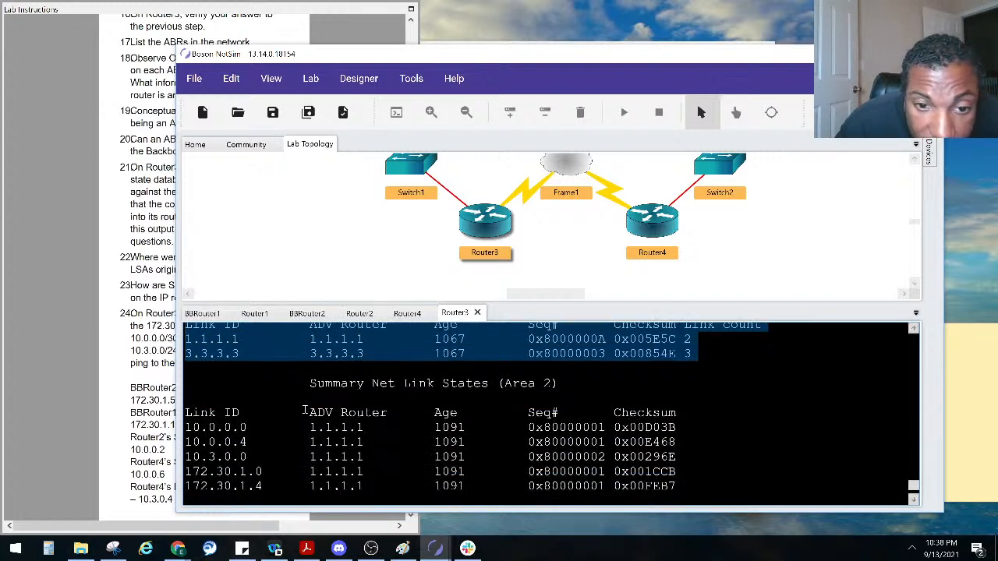
scroll(305, 412, "down", 1)
scroll(704, 464, "up", 3)
left_click_drag(704, 463, 269, 421)
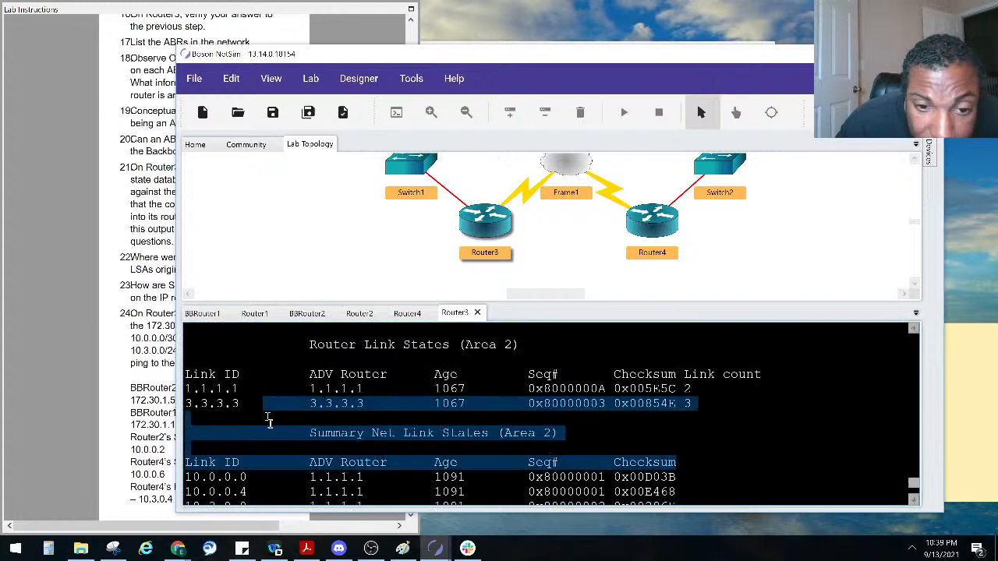
scroll(270, 425, "down", 3)
left_click(694, 450)
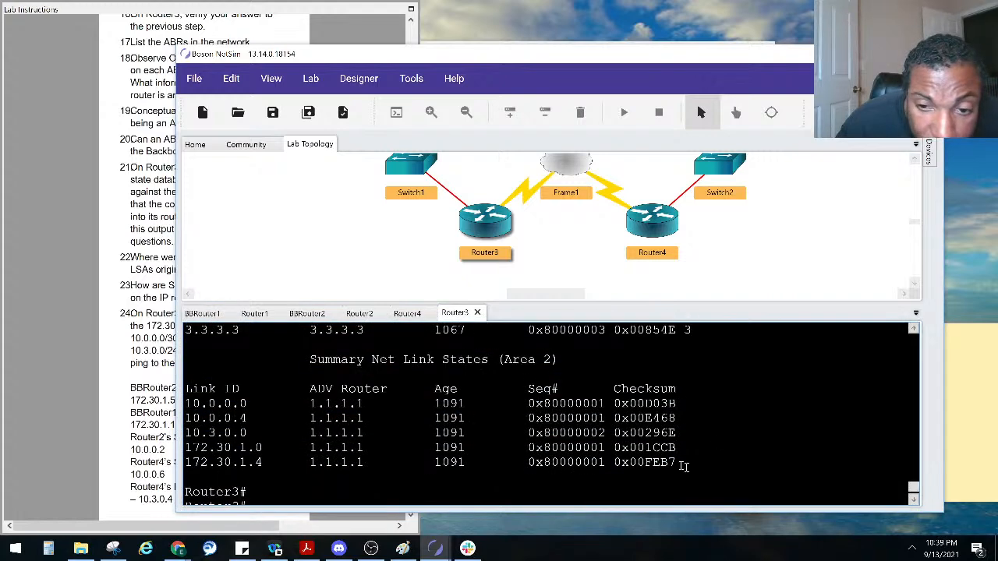
left_click_drag(683, 466, 178, 361)
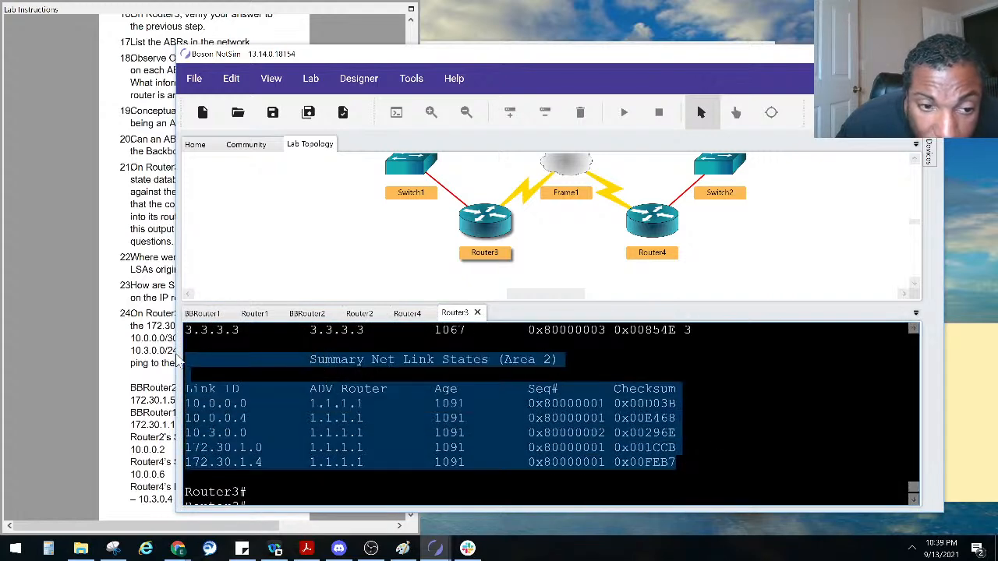
Display Router3's IP routing table with sho ip r and review its O IA routes
left_click(301, 403)
key("Return")
key("Return")
key("Return")
key("Return")
type("sho i ")
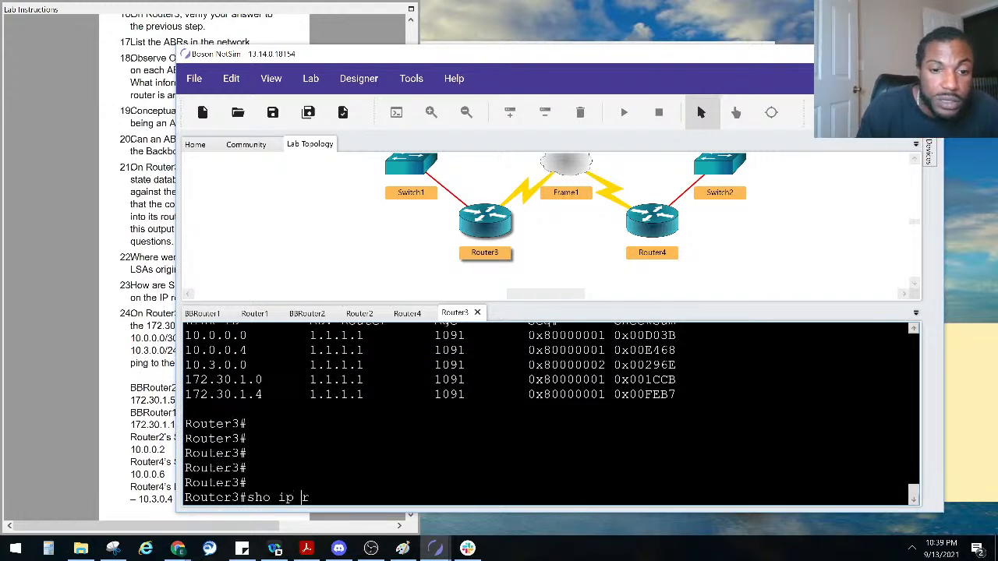
type("p r")
key("Return")
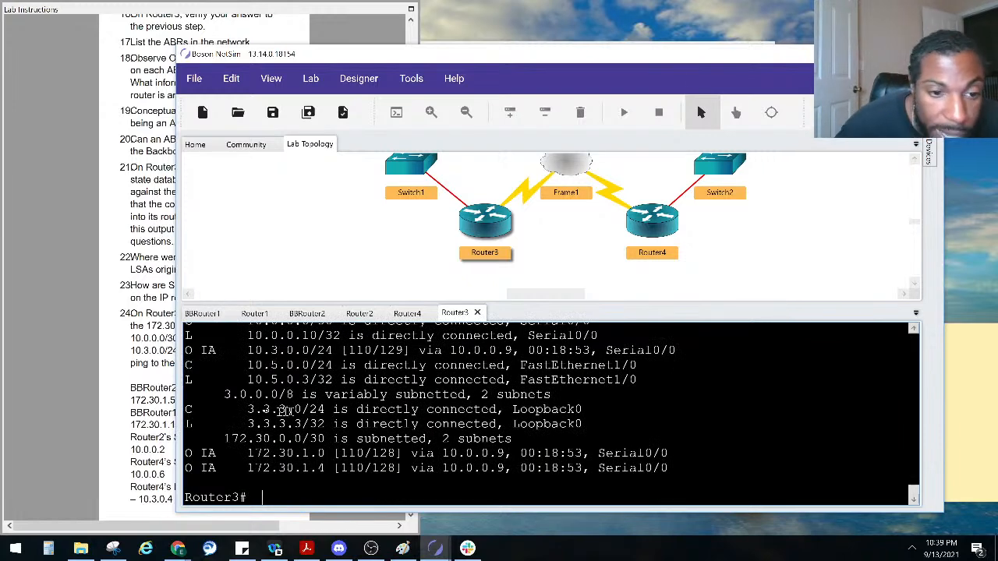
scroll(246, 463, "up", 2)
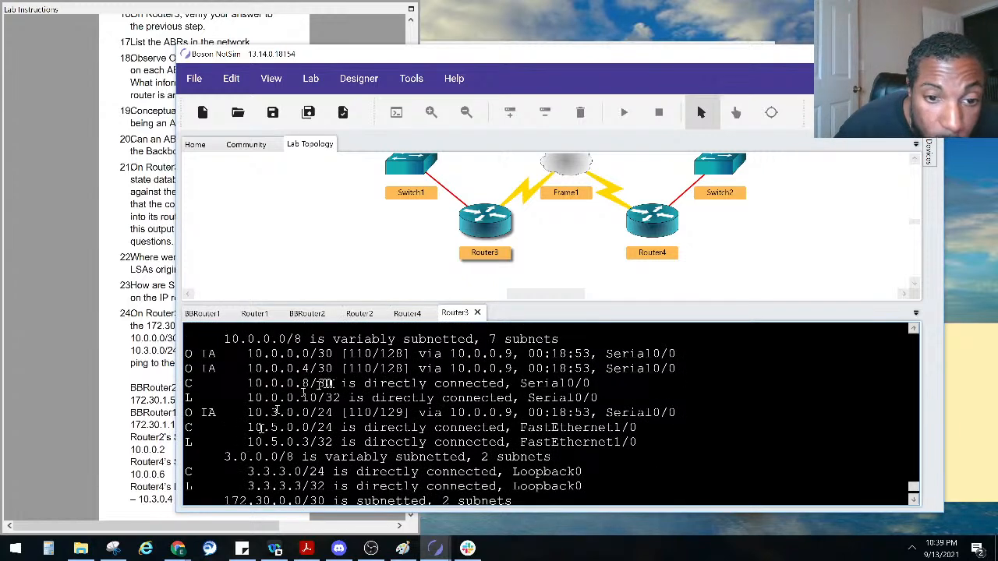
Read question 22 on where the Summary LSAs originated and select the advertising router of the 10.0.0.0 summary entry in Router3's database
left_click(111, 384)
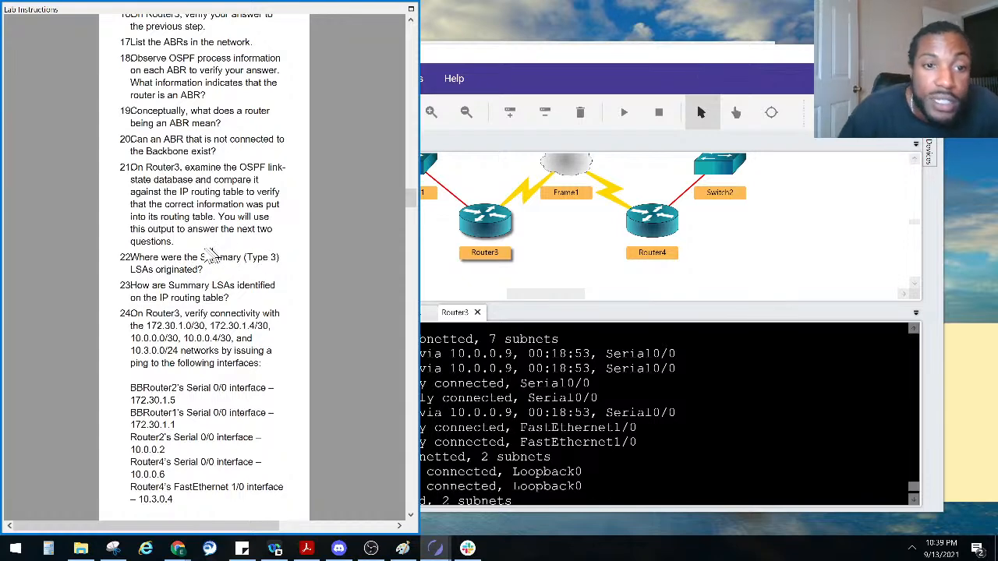
left_click(538, 363)
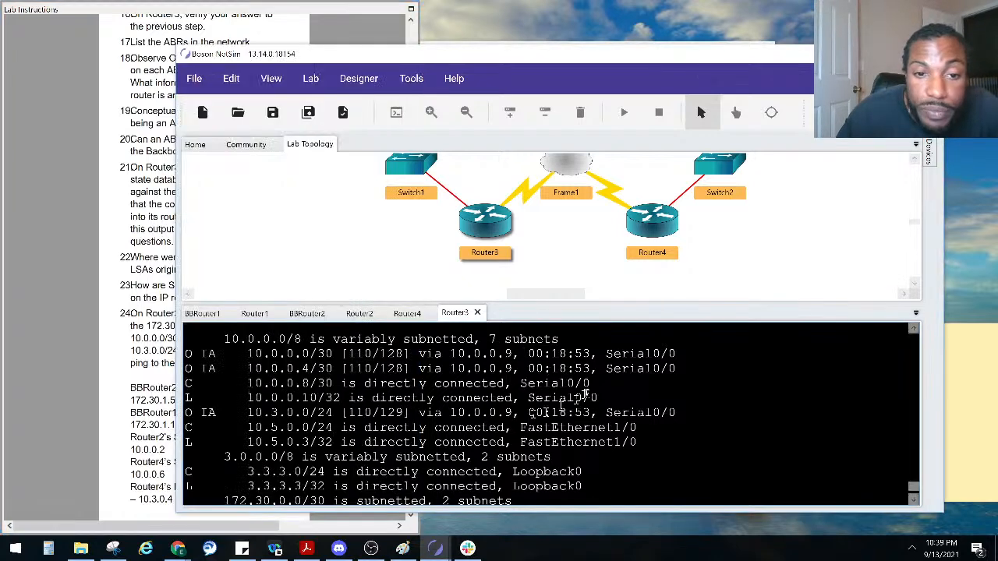
scroll(390, 408, "up", 10)
scroll(383, 408, "up", 5)
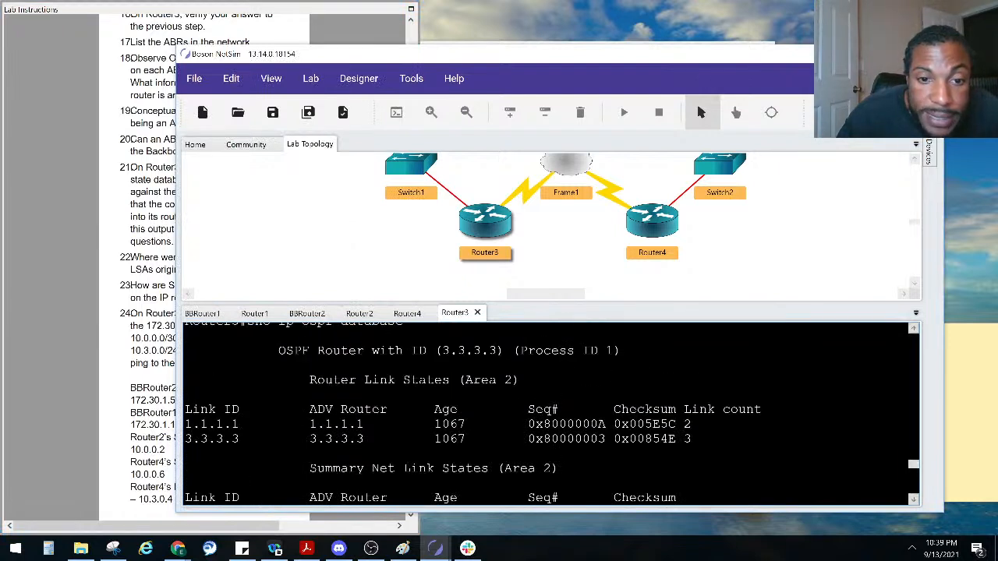
scroll(297, 409, "down", 3)
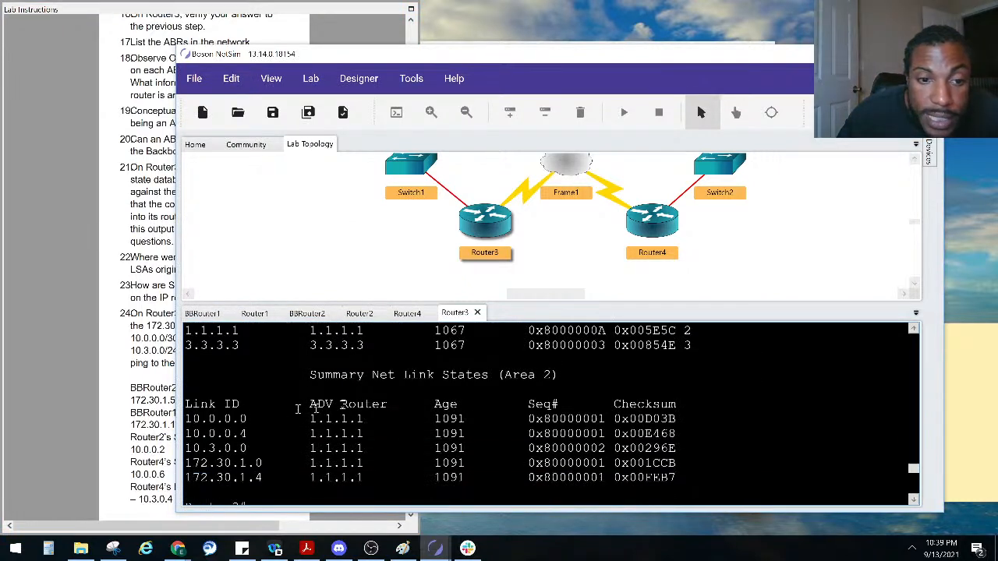
double_click(357, 421)
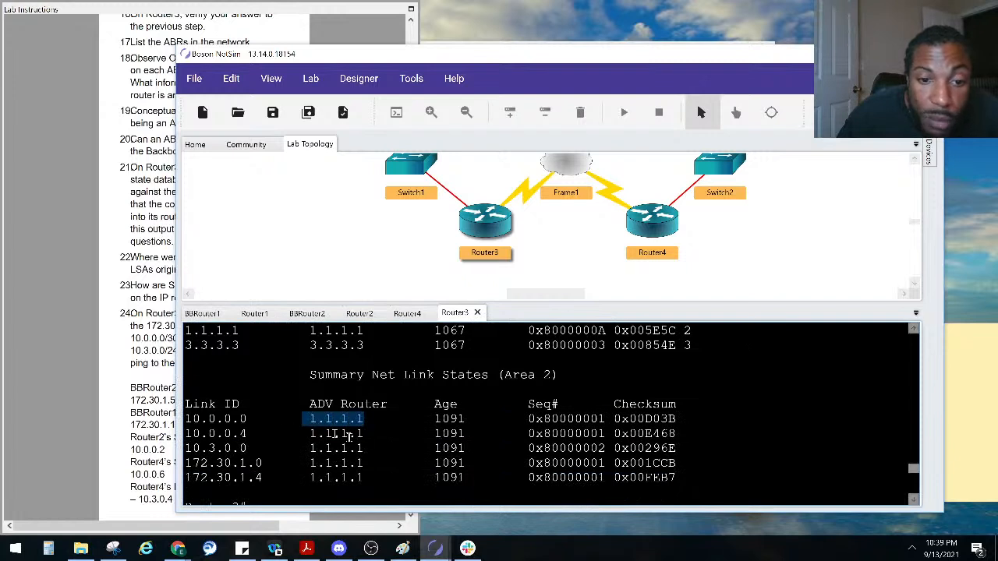
Highlight the advertising router of the 10.3.0.0, 172.30.1.0 and 172.30.1.4 summary entries in Router3's Area 2 database
left_click_drag(368, 436, 305, 448)
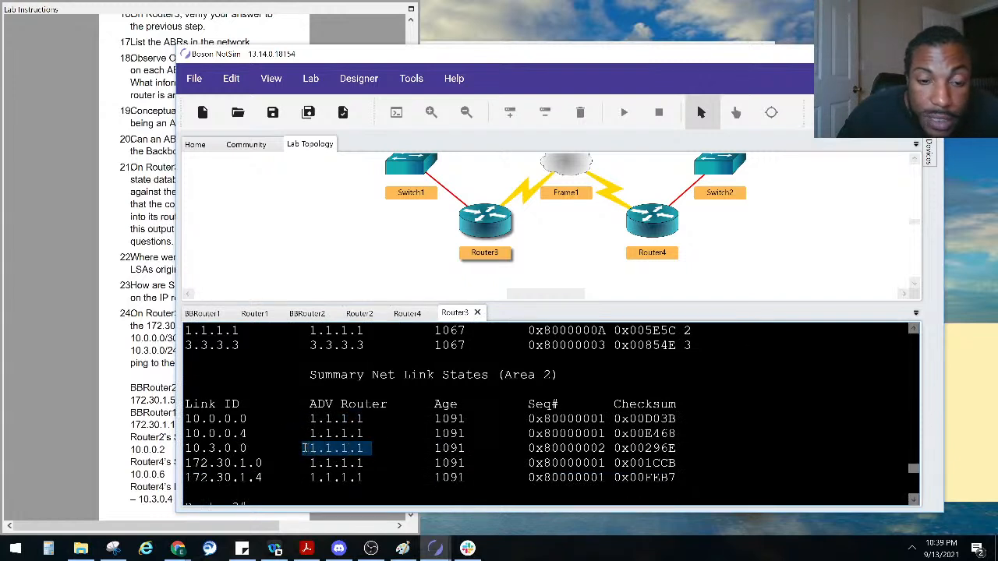
left_click_drag(374, 462, 309, 463)
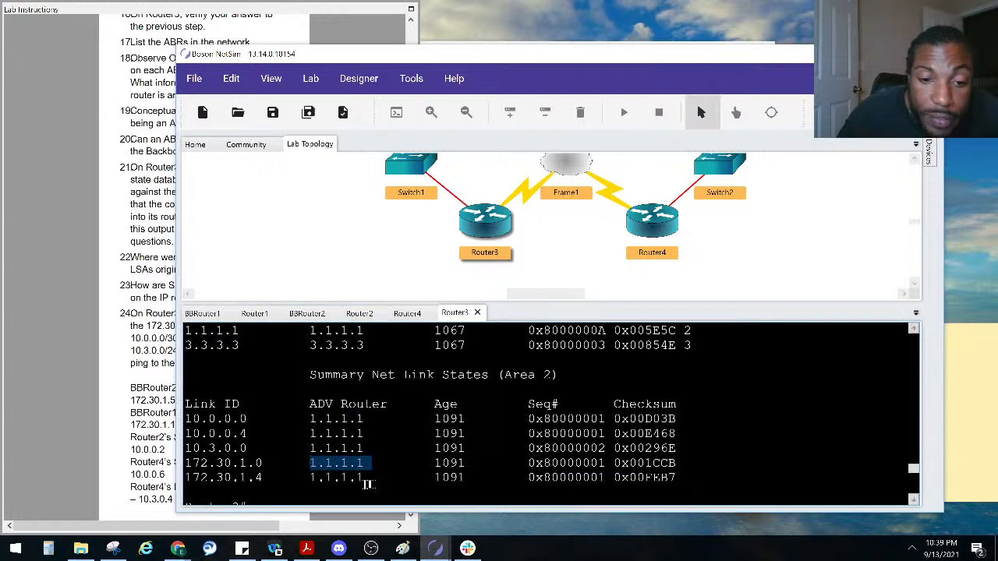
left_click_drag(370, 478, 306, 478)
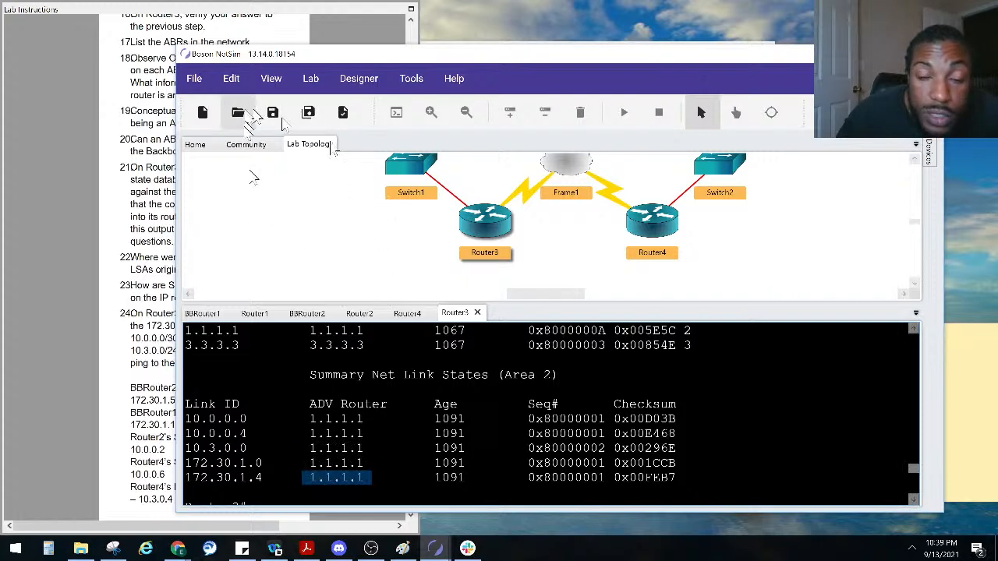
Switch to Paint and undo all the hand-drawn area outlines, numbers and arrows on the topology diagram
left_click(399, 552)
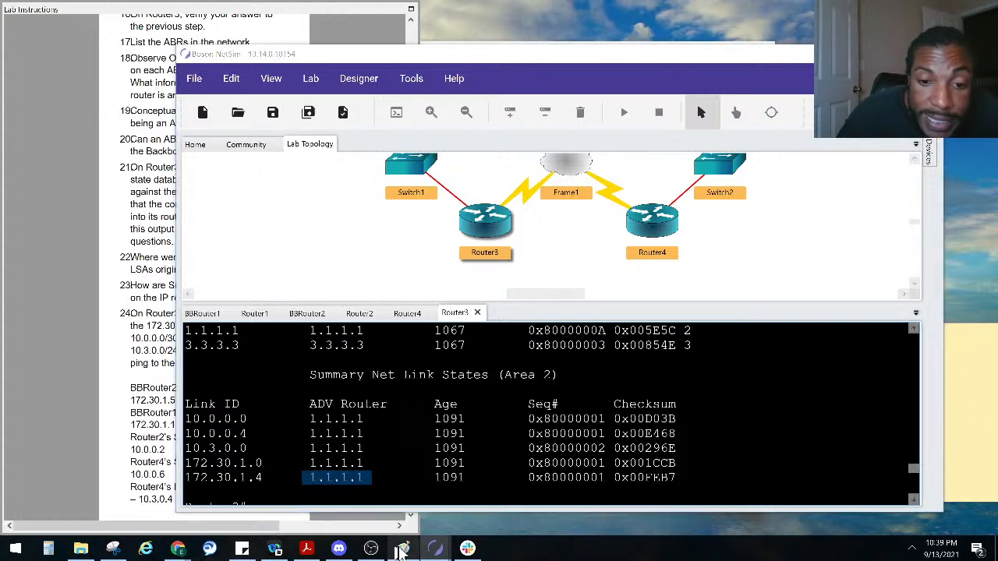
left_click_drag(92, 188, 156, 228)
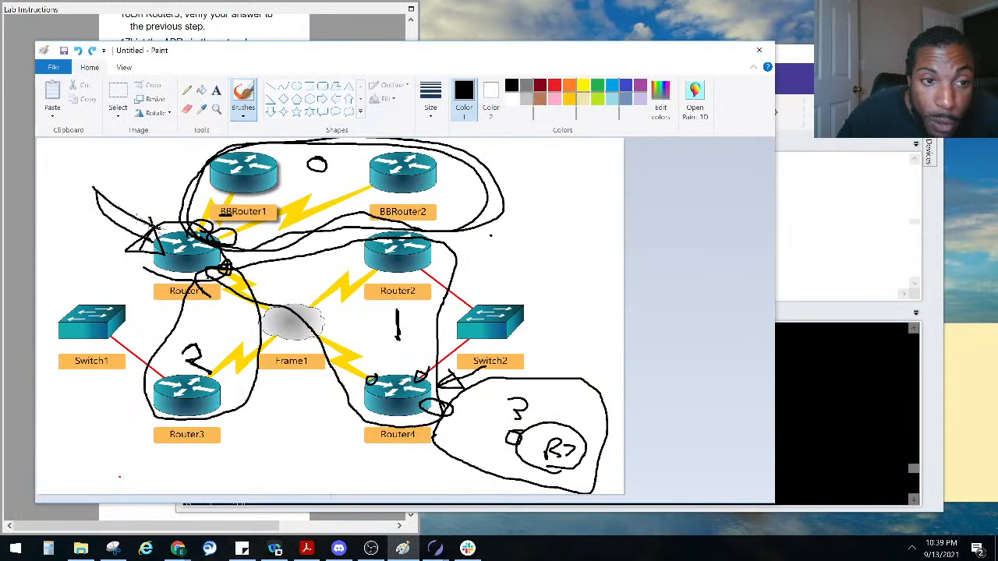
key("ctrl+z")
key("ctrl+z")
key("ctrl+z")
key("ctrl+z")
key("ctrl+z")
key("ctrl+z")
key("ctrl+z")
key("ctrl+z")
key("ctrl+z")
key("ctrl+z")
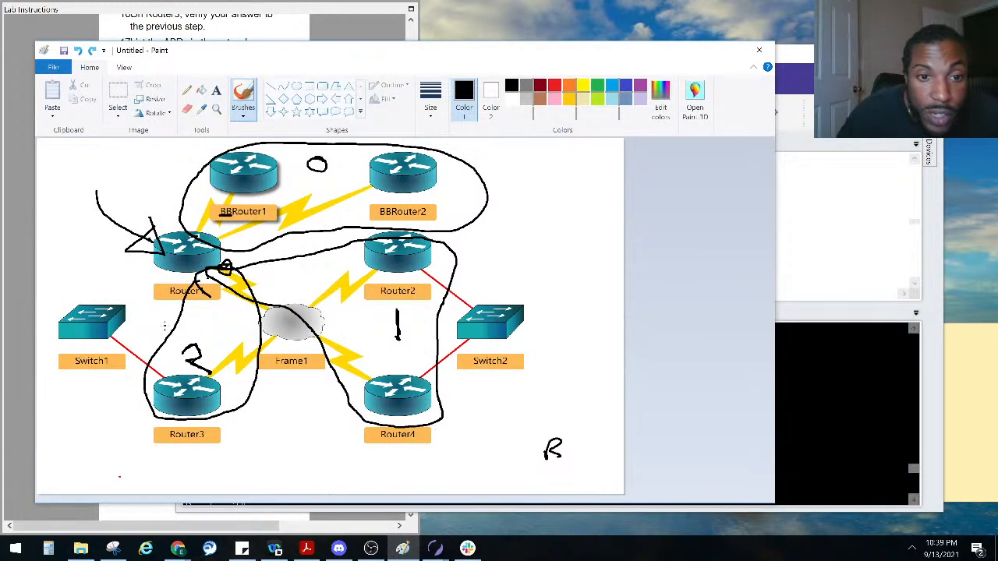
key("ctrl+z")
key("ctrl+z")
key("ctrl+z")
key("ctrl+z")
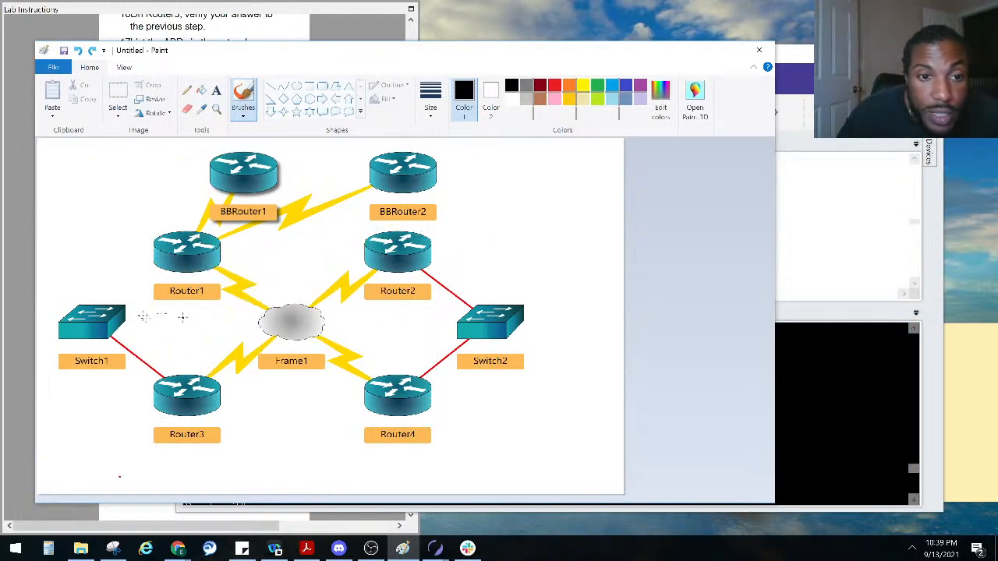
Draw an arrow pointing at Router1 on the topology diagram and label it ABR
left_click_drag(277, 247, 232, 253)
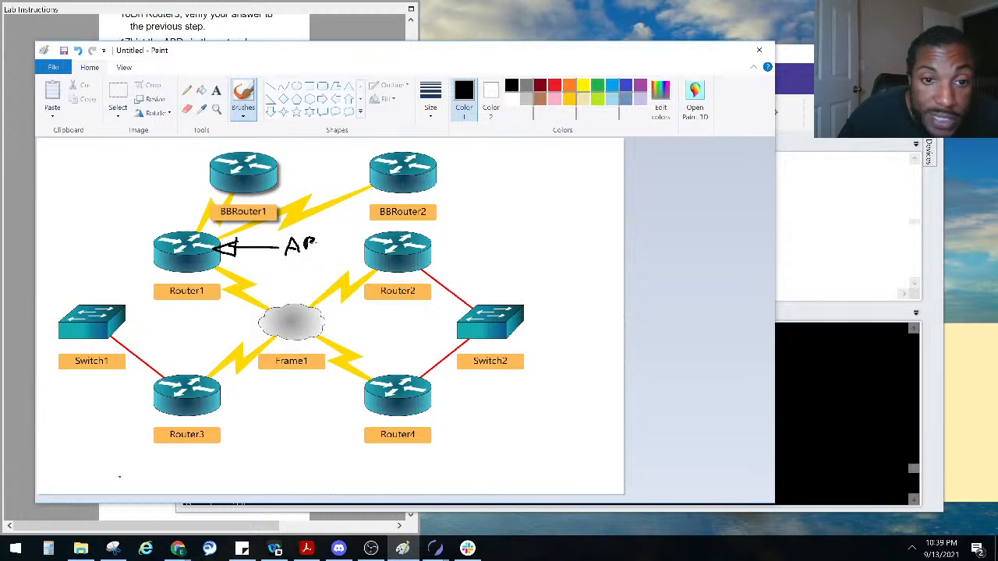
left_click_drag(308, 245, 309, 252)
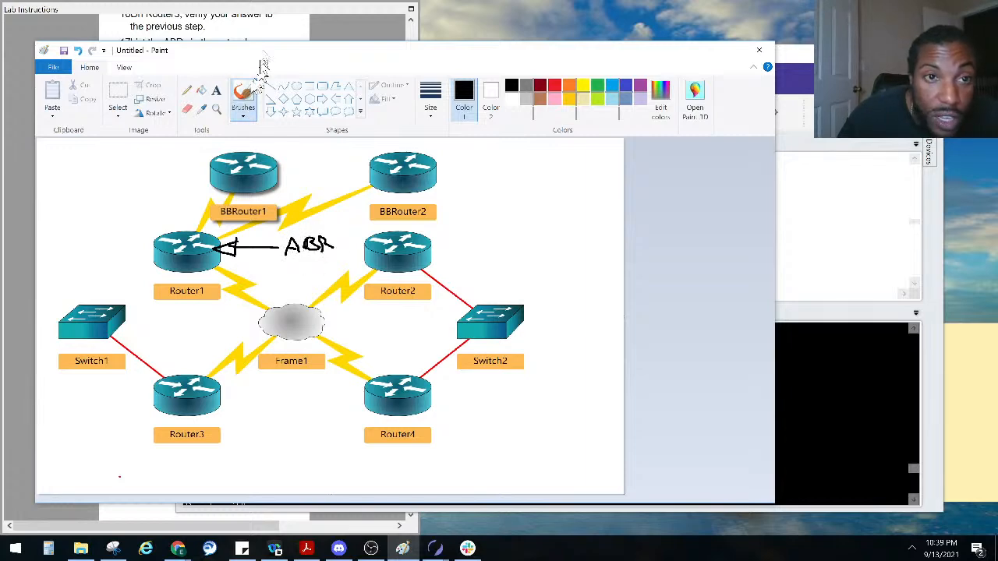
Read question 23 in the lab instructions, then highlight an O IA route and the IA - OSPF inter area code in Router3's routing table output
left_click(262, 31)
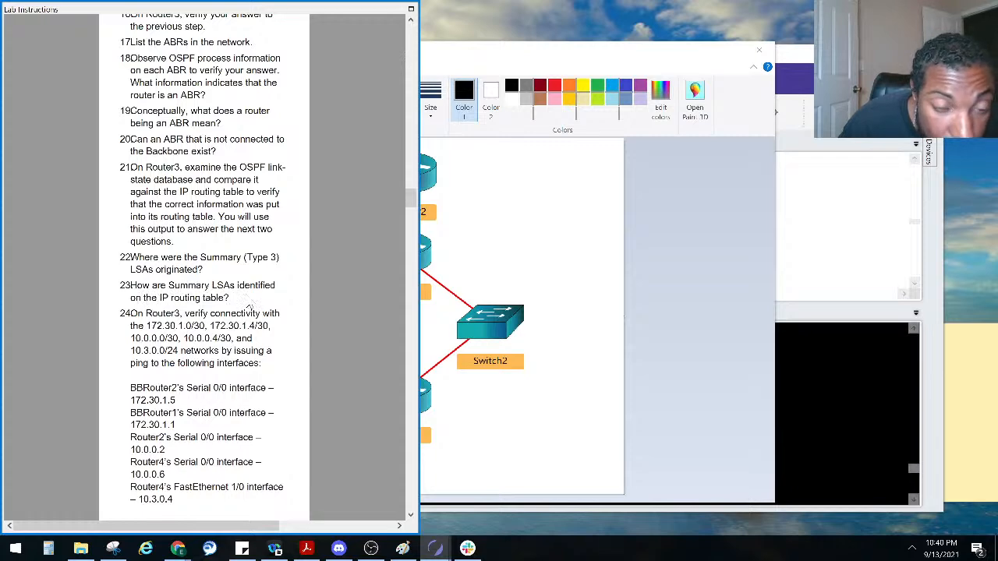
left_click(841, 373)
scroll(290, 419, "down", 1)
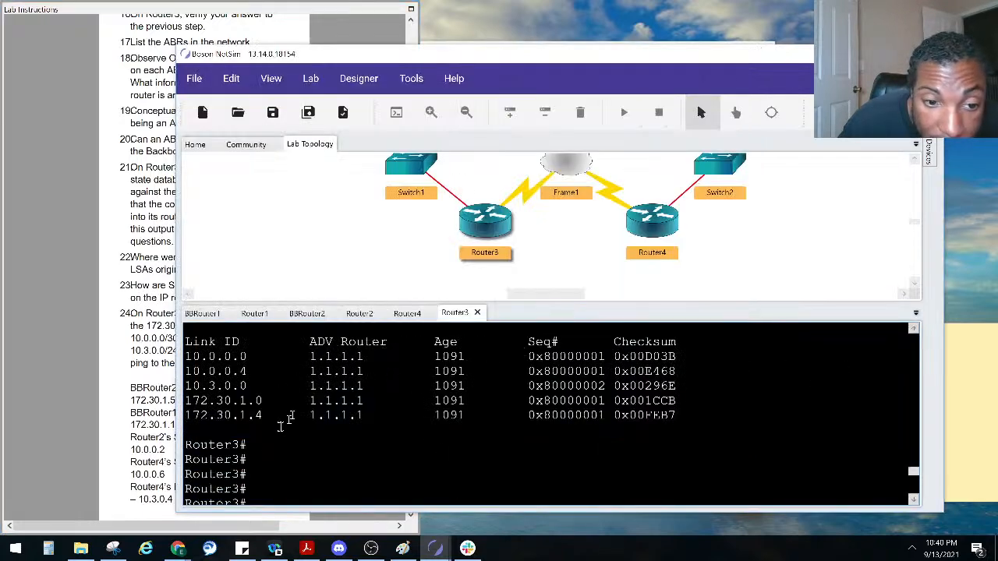
scroll(281, 427, "down", 8)
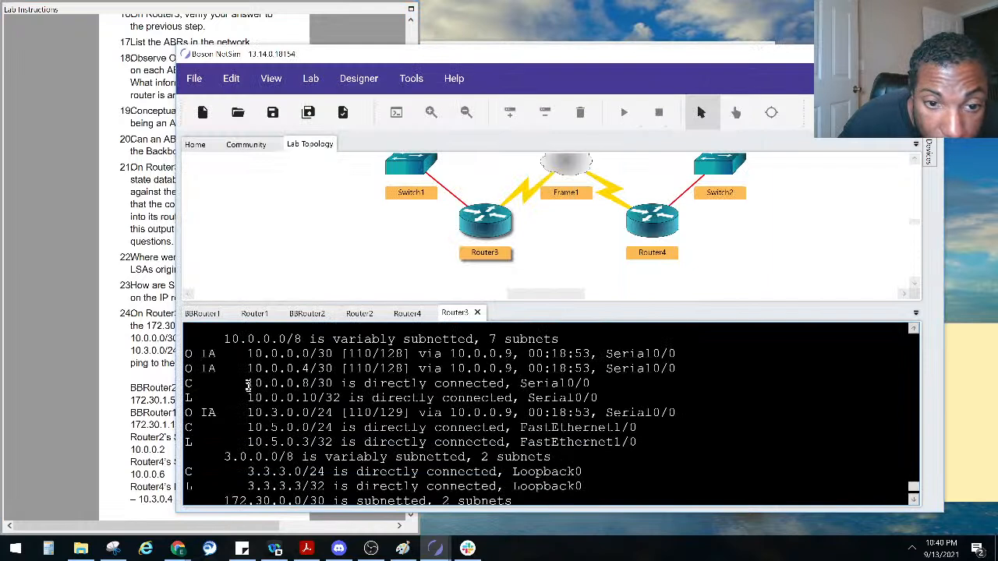
left_click_drag(225, 359, 187, 371)
left_click(187, 370)
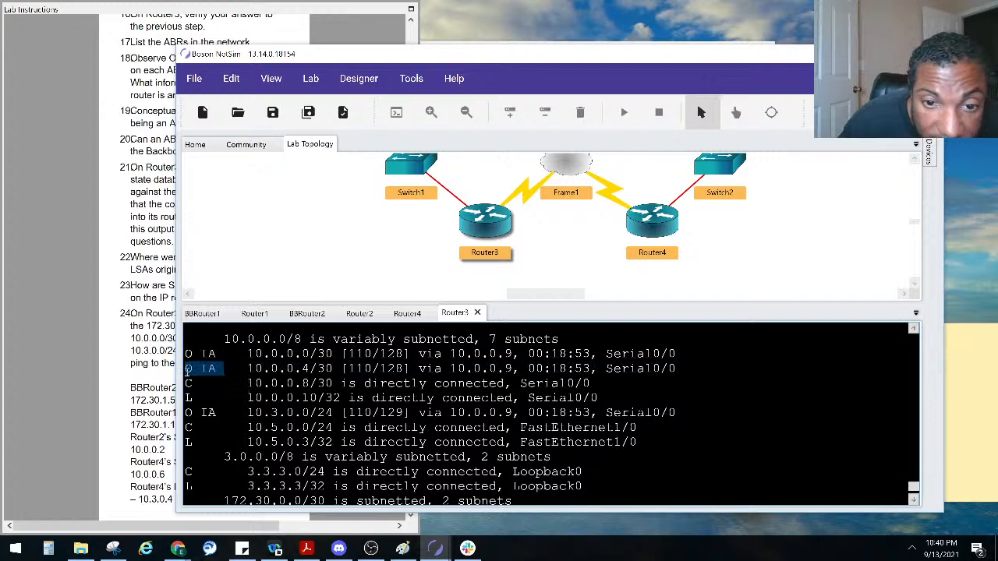
left_click(187, 373)
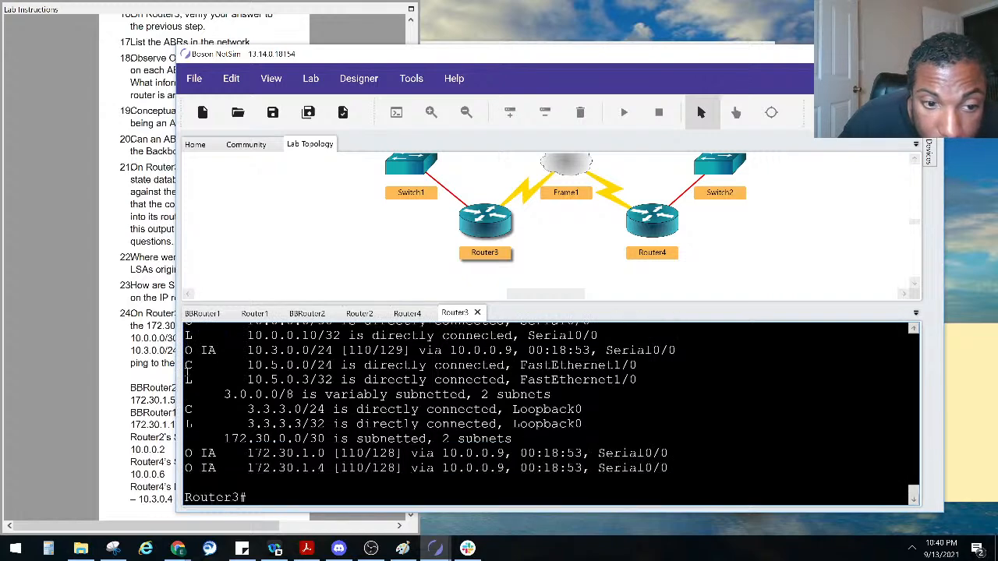
scroll(458, 415, "up", 5)
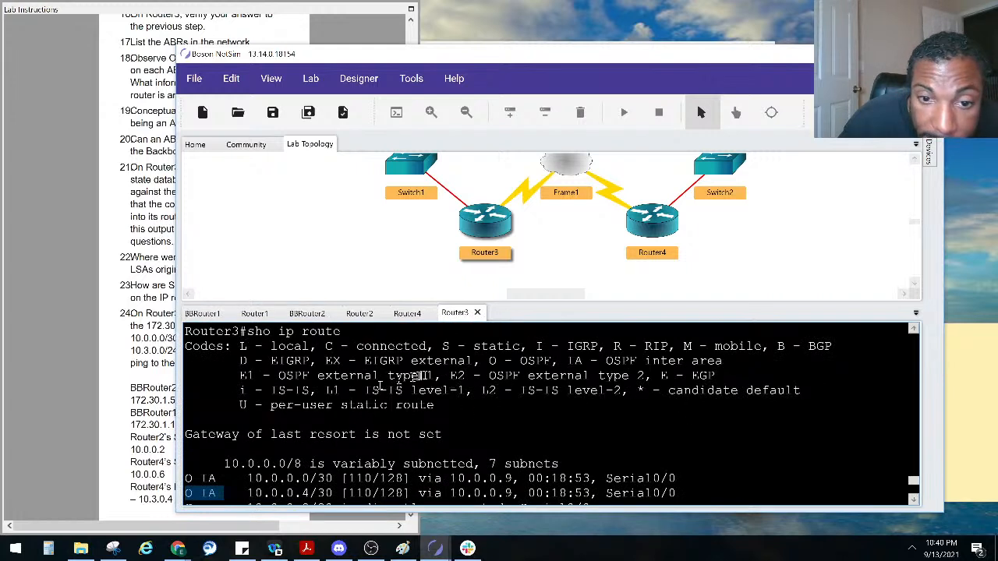
left_click_drag(721, 362, 559, 362)
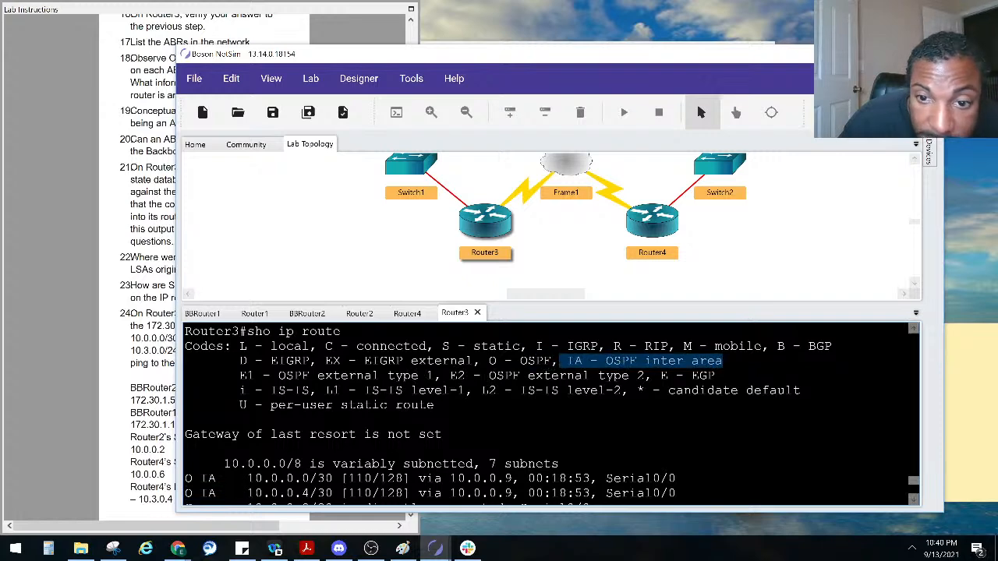
Read task 24 in the lab instructions on the pings required from Router3, then return to the NetSim topology
left_click(88, 326)
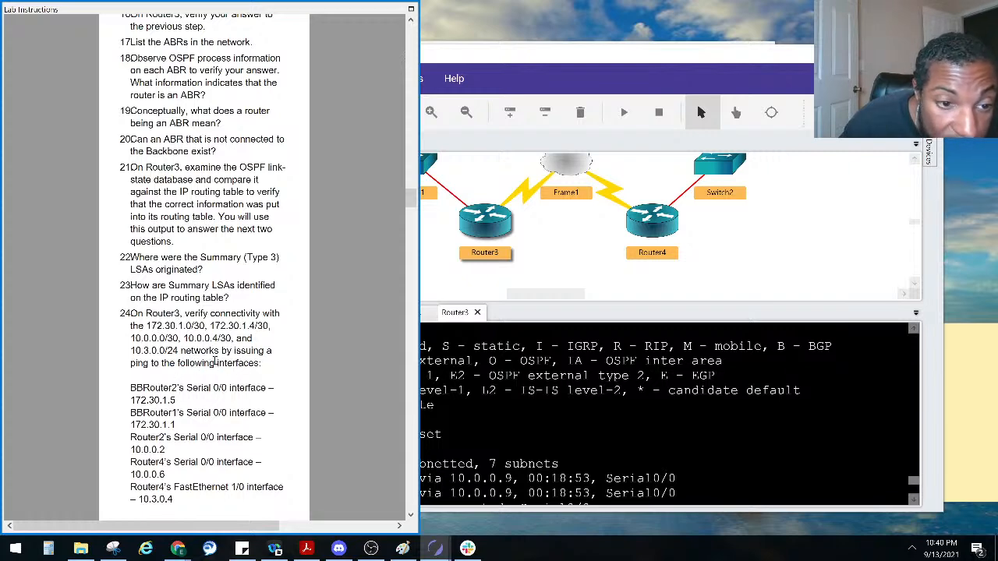
scroll(211, 363, "down", 2)
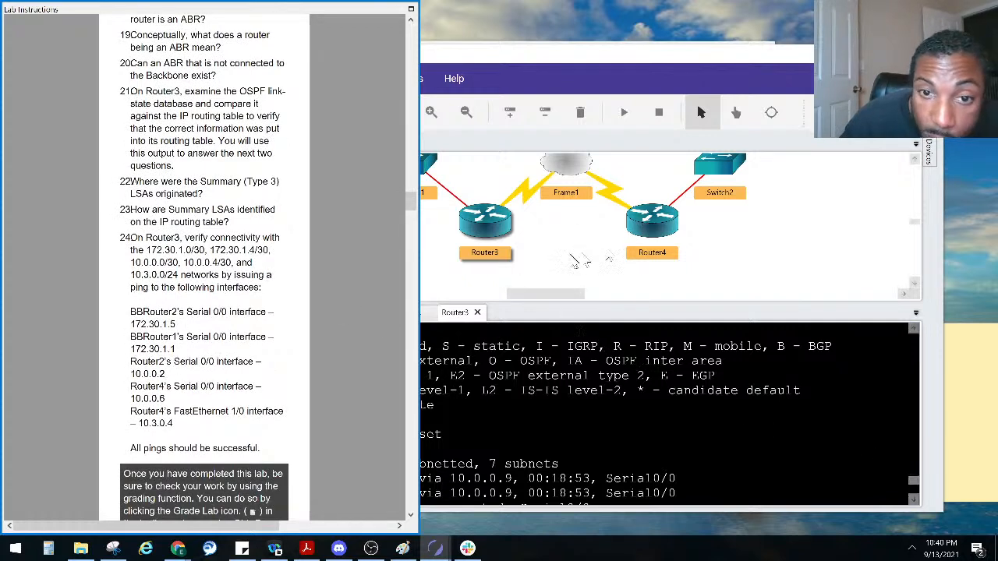
left_click(491, 237)
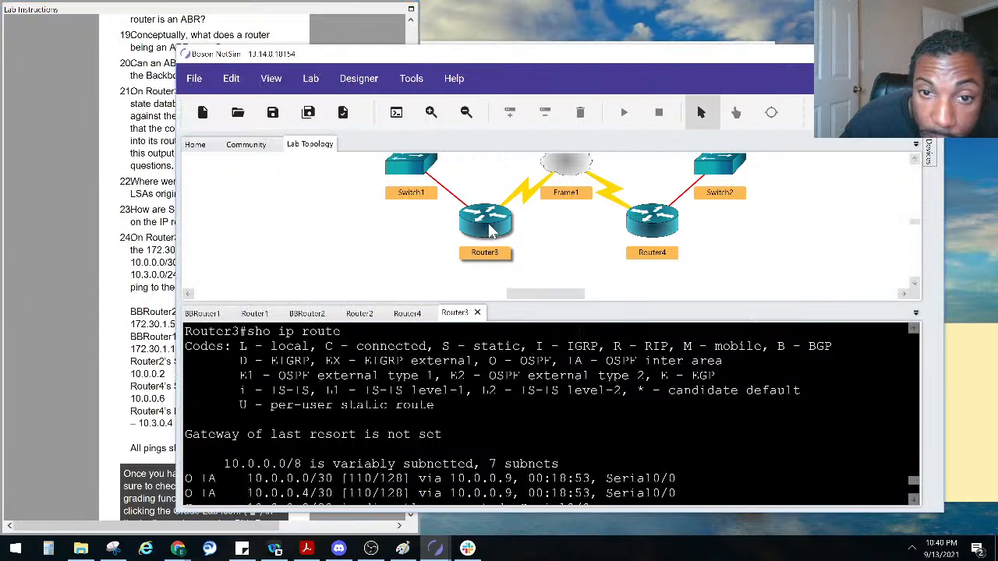
Switch to Paint, move its window off the instructions, and draw arrowed ping paths from Router3 to BBRouter2, BBRouter1 and Router2
left_click(403, 549)
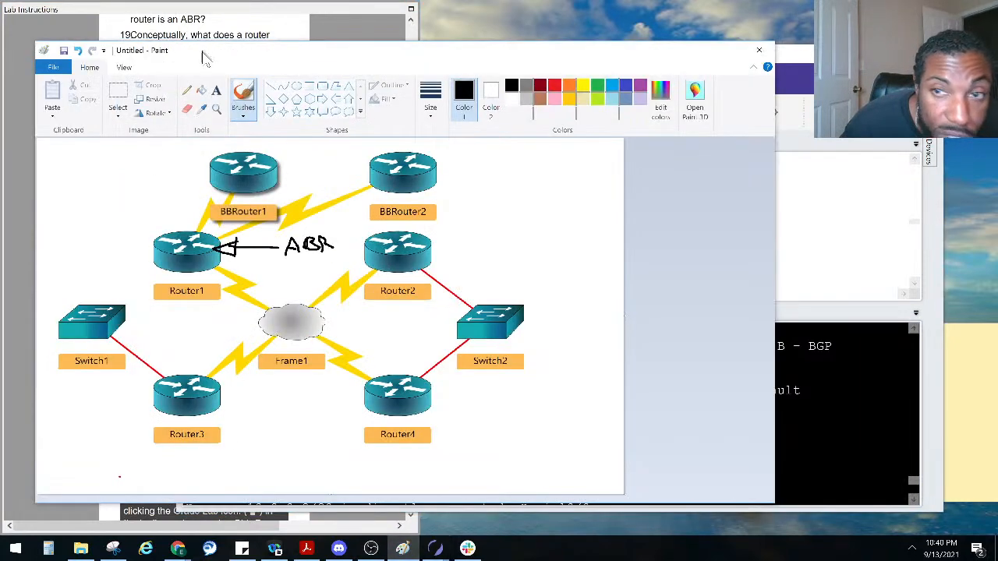
left_click_drag(205, 51, 351, 50)
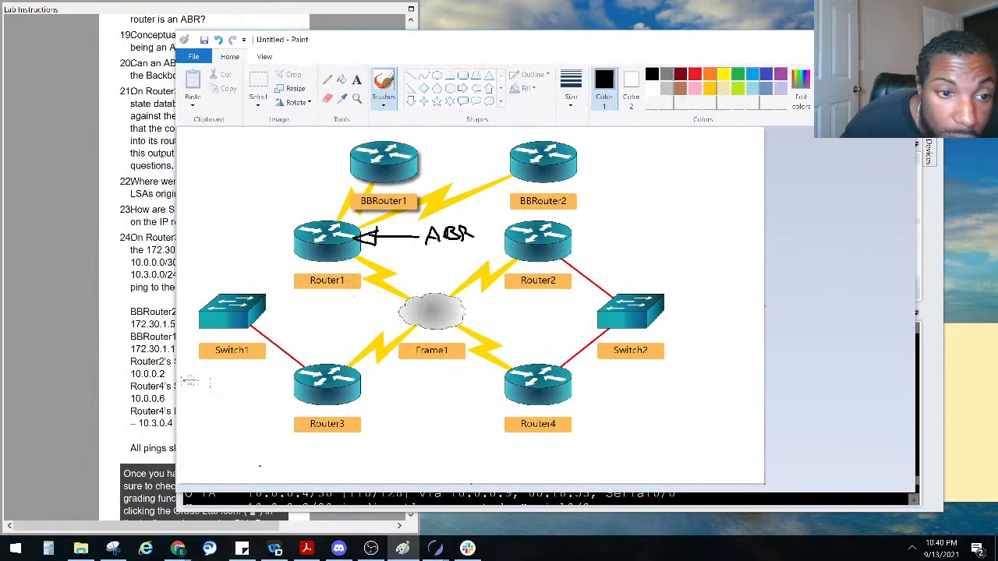
mouse_move(334, 376)
left_mouse_down()
mouse_move(422, 326)
mouse_move(360, 223)
mouse_move(513, 177)
mouse_move(504, 192)
left_mouse_up()
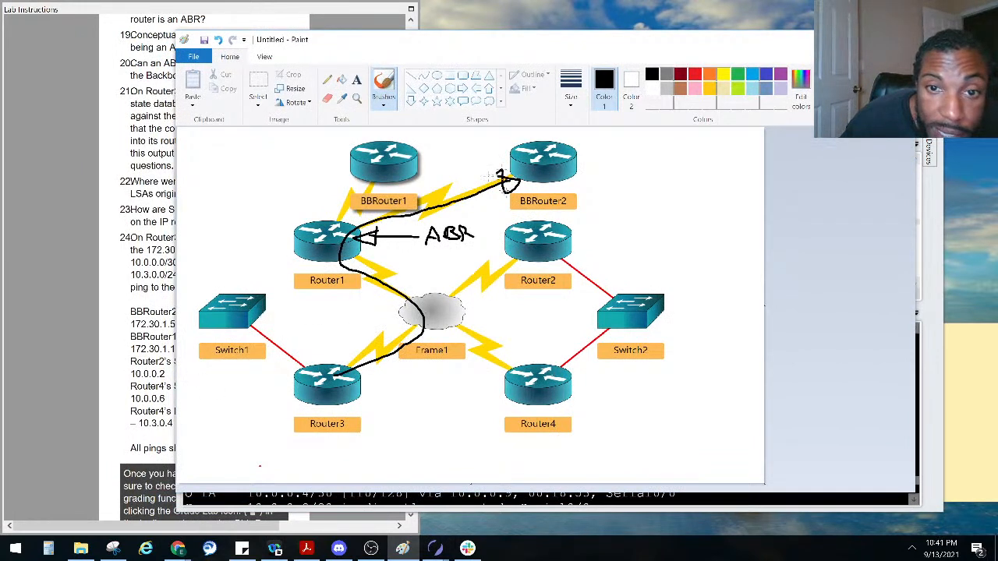
mouse_move(335, 372)
left_mouse_down()
mouse_move(410, 321)
mouse_move(320, 212)
mouse_move(347, 184)
mouse_move(325, 185)
left_mouse_up()
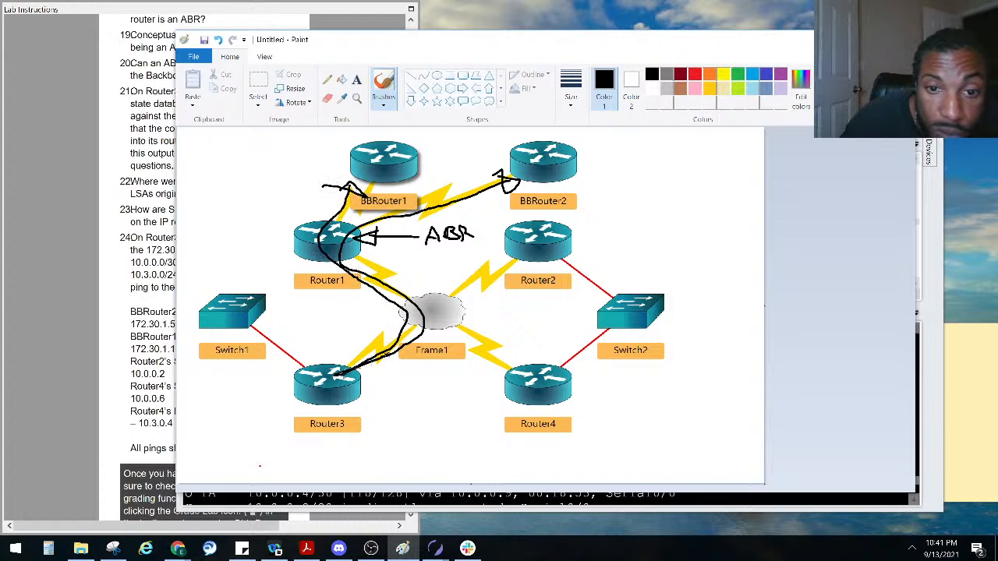
mouse_move(340, 375)
left_mouse_down()
mouse_move(468, 265)
mouse_move(499, 259)
mouse_move(511, 274)
mouse_move(478, 256)
left_mouse_up()
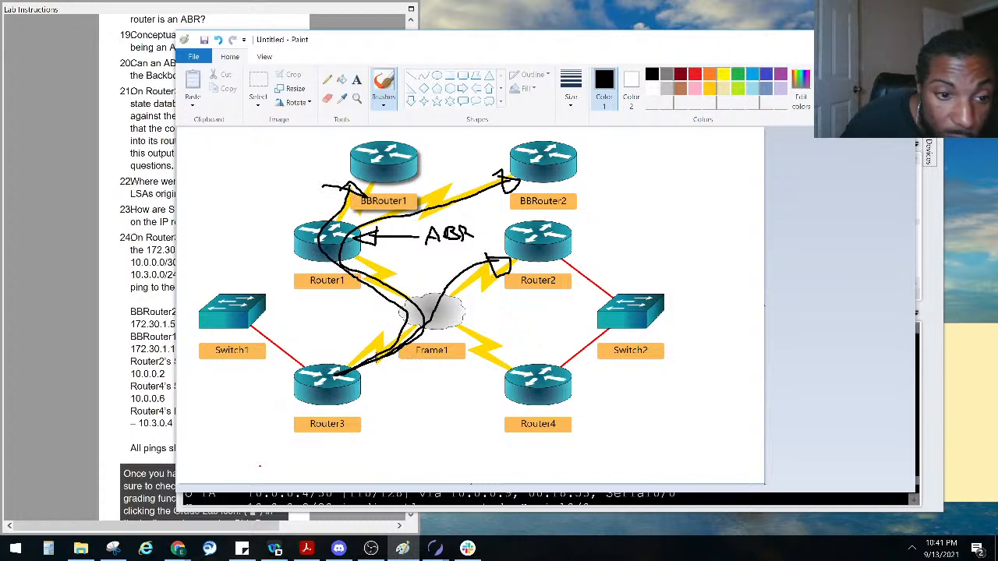
Recheck the ping targets in the instructions and draw two arrowed paths from Router3 to Router4, directly through Frame1 and via Router2 and Switch2
left_click(142, 410)
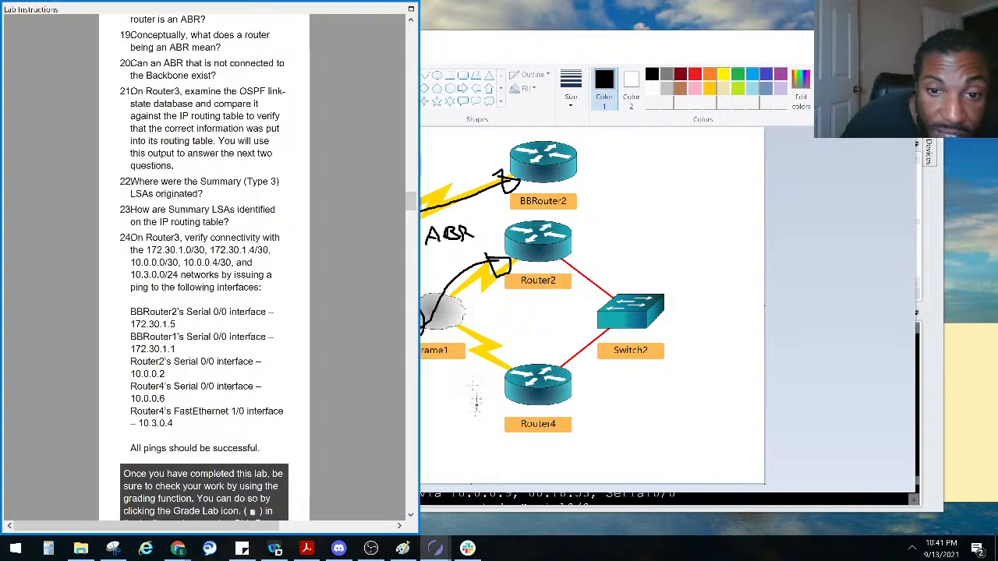
left_click(456, 452)
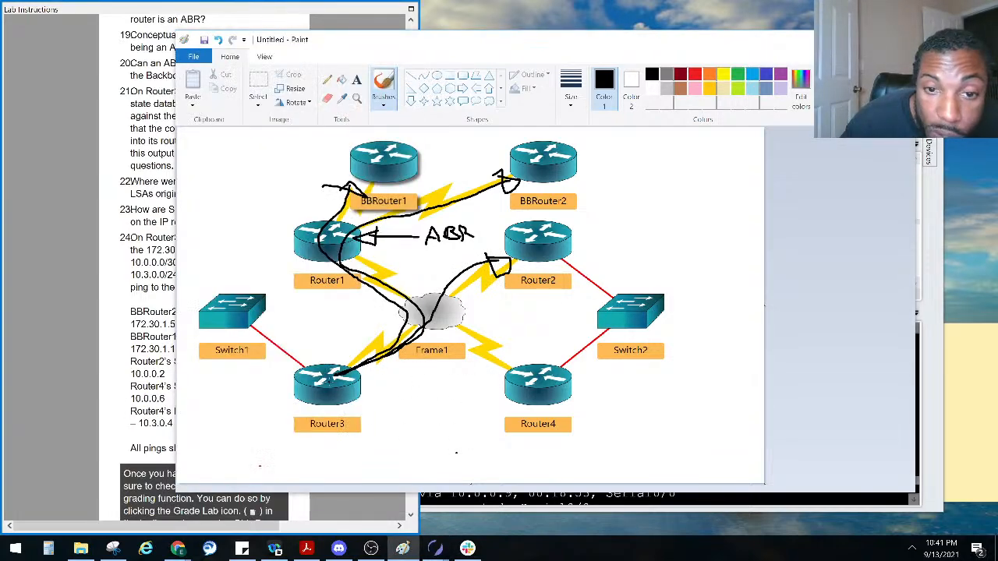
mouse_move(329, 379)
left_mouse_down()
mouse_move(378, 364)
mouse_move(424, 322)
mouse_move(483, 352)
mouse_move(512, 382)
mouse_move(505, 352)
left_mouse_up()
mouse_move(294, 367)
left_mouse_down()
mouse_move(323, 377)
mouse_move(390, 327)
mouse_move(599, 273)
mouse_move(595, 336)
mouse_move(554, 360)
mouse_move(584, 358)
mouse_move(551, 355)
mouse_move(577, 360)
left_mouse_up()
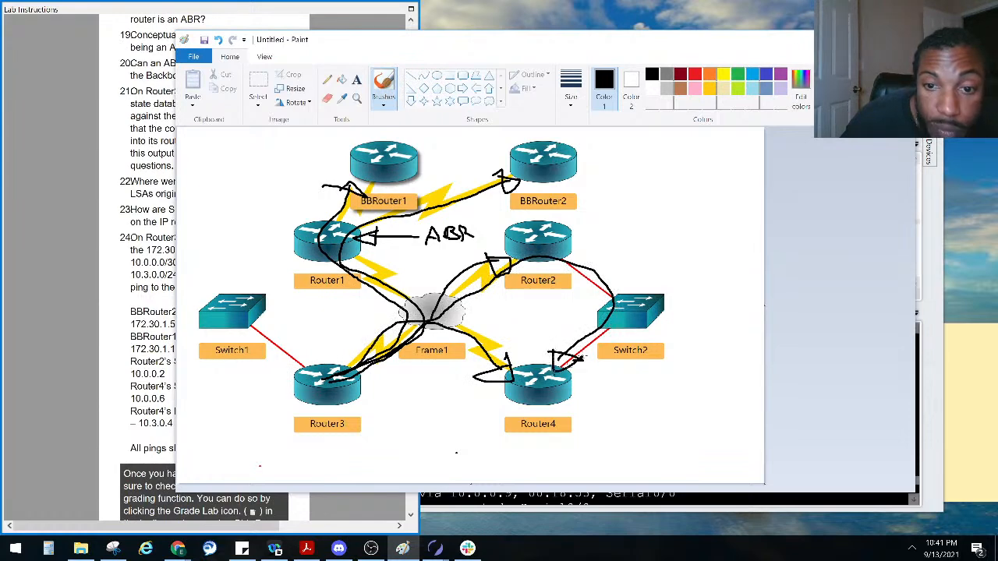
Switch back to Router3's console in NetSim and ping BBRouter2's Serial 0/0 interface at 172.30.1.5
left_click(554, 501)
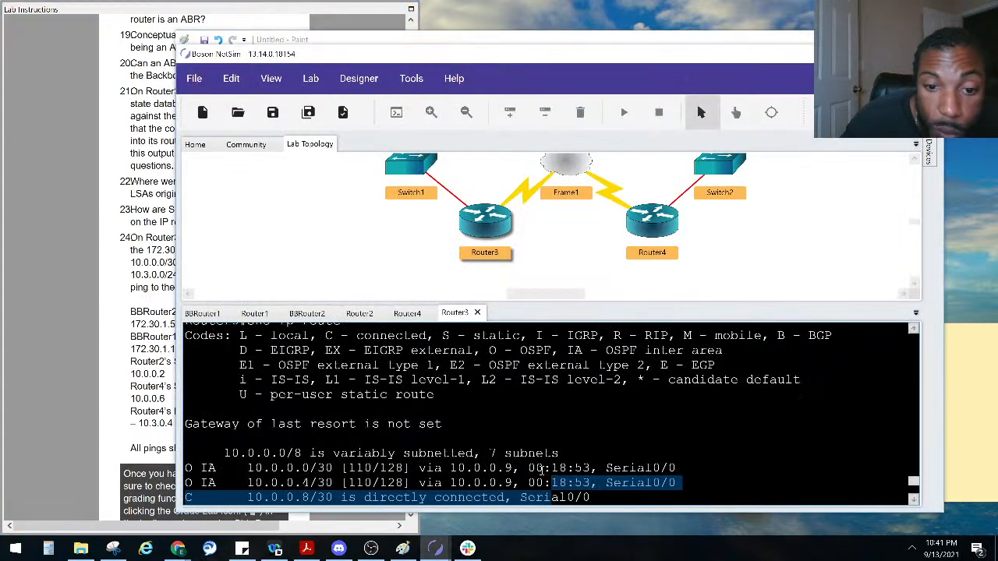
scroll(366, 421, "down", 4)
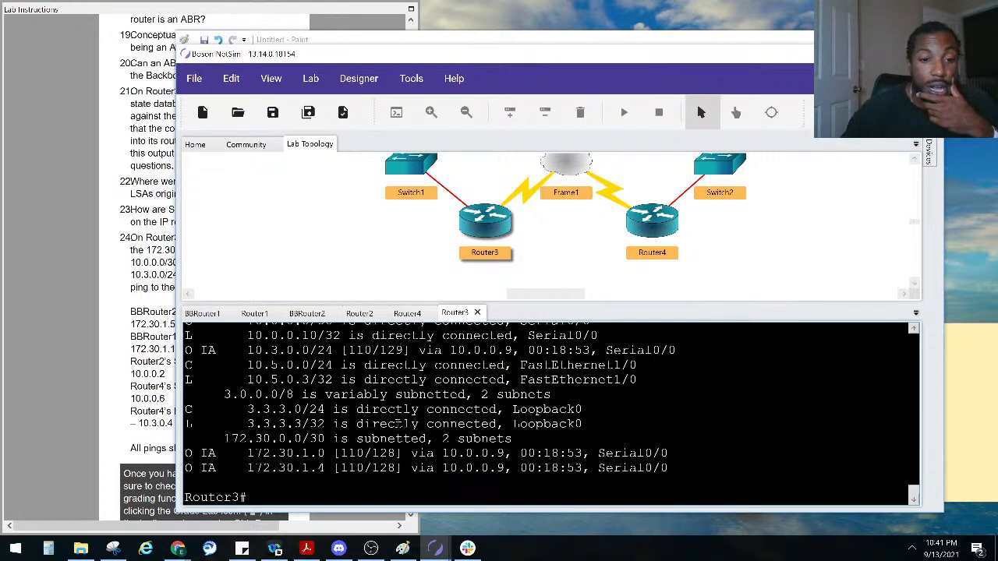
key("Return")
key("Return")
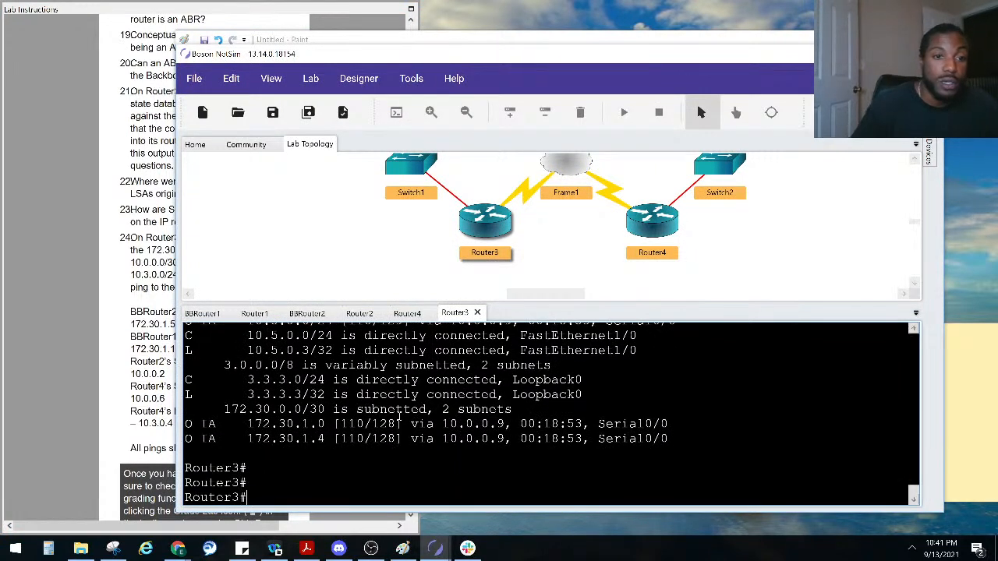
type("ping")
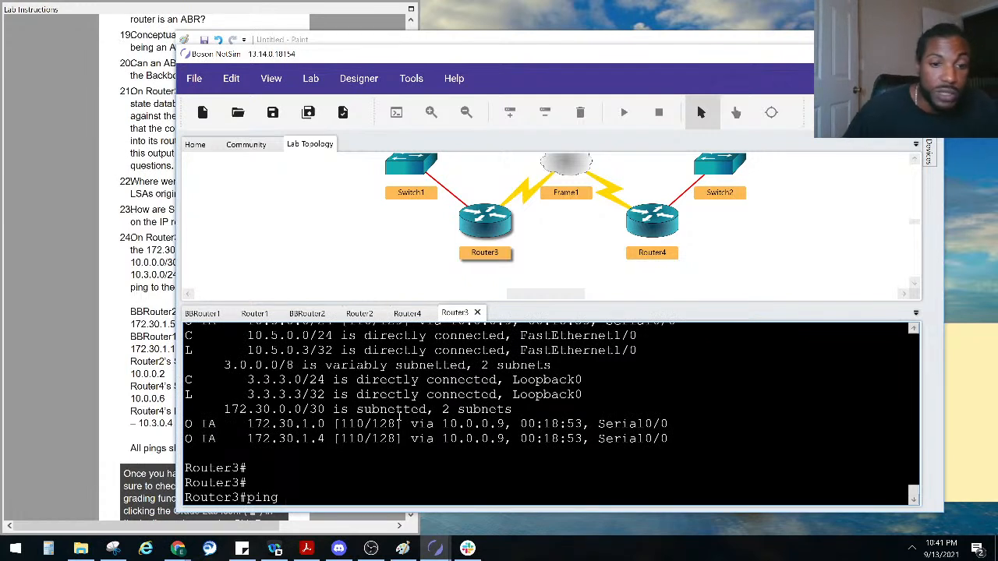
type(" 17")
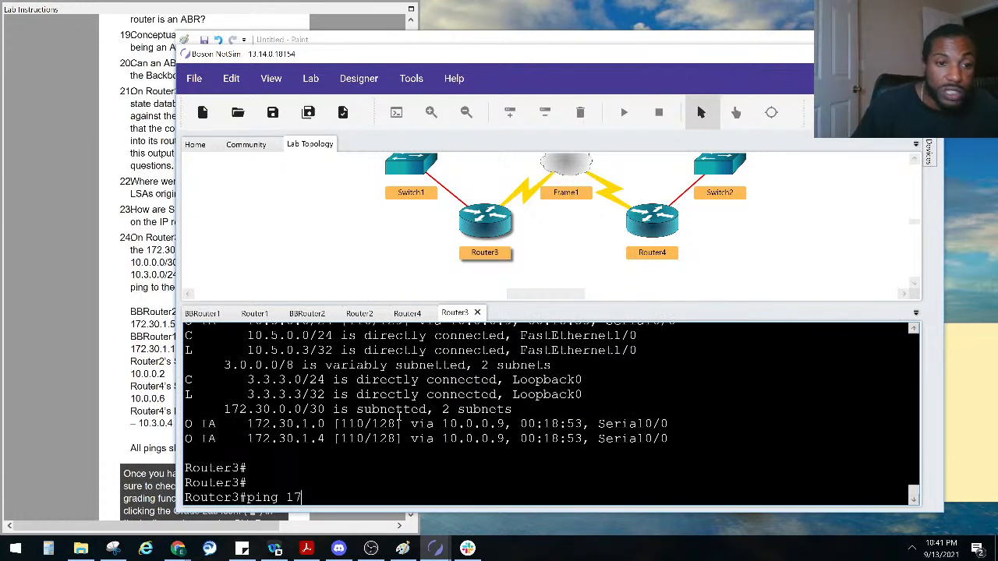
type("2.3")
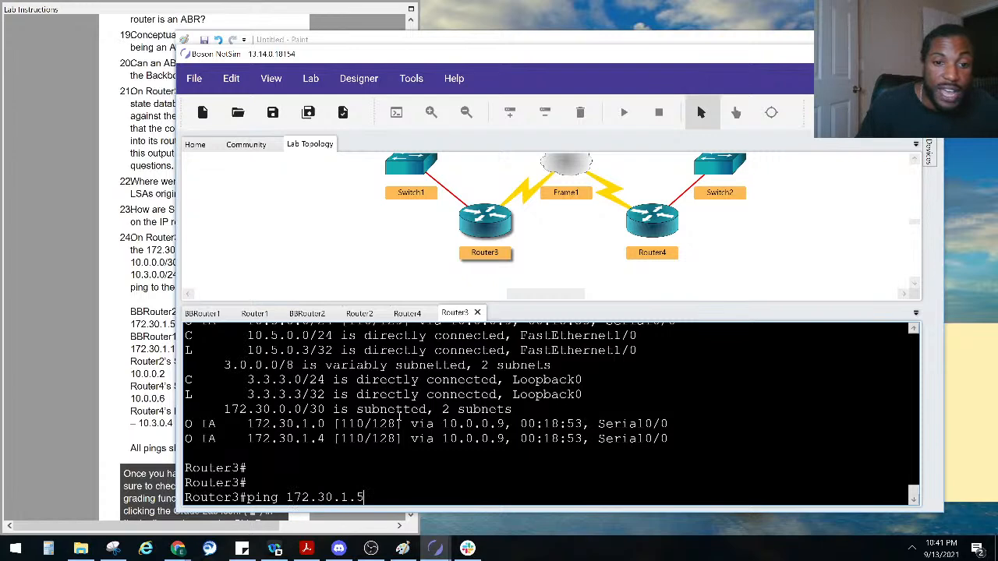
type("0.1.5")
key("Return")
Ping BBRouter1's Serial 0/0 interface at 172.30.1.1 from Router3 and recall the command for reuse
key("Up")
key("BackSpace")
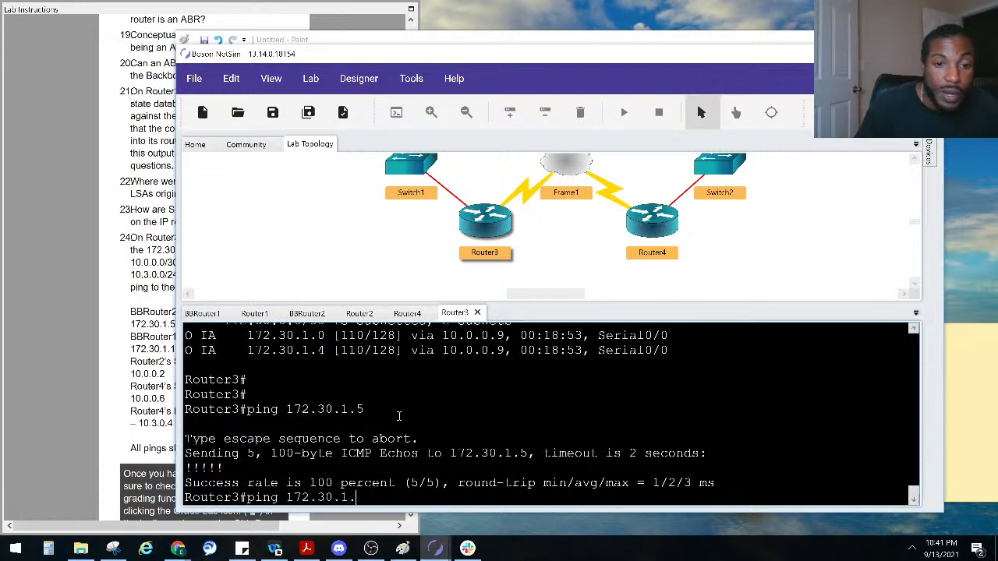
type("1")
key("Return")
key("Up")
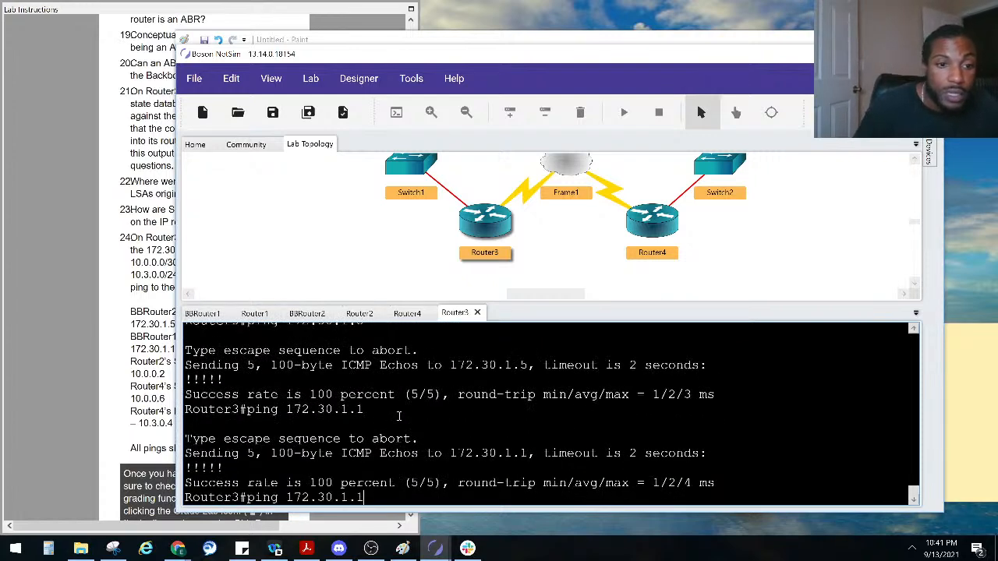
Ping Router2's Serial 0/0 interface at 10.0.0.2 from Router3
key("BackSpace")
key("BackSpace")
key("BackSpace")
key("BackSpace")
key("BackSpace")
key("BackSpace")
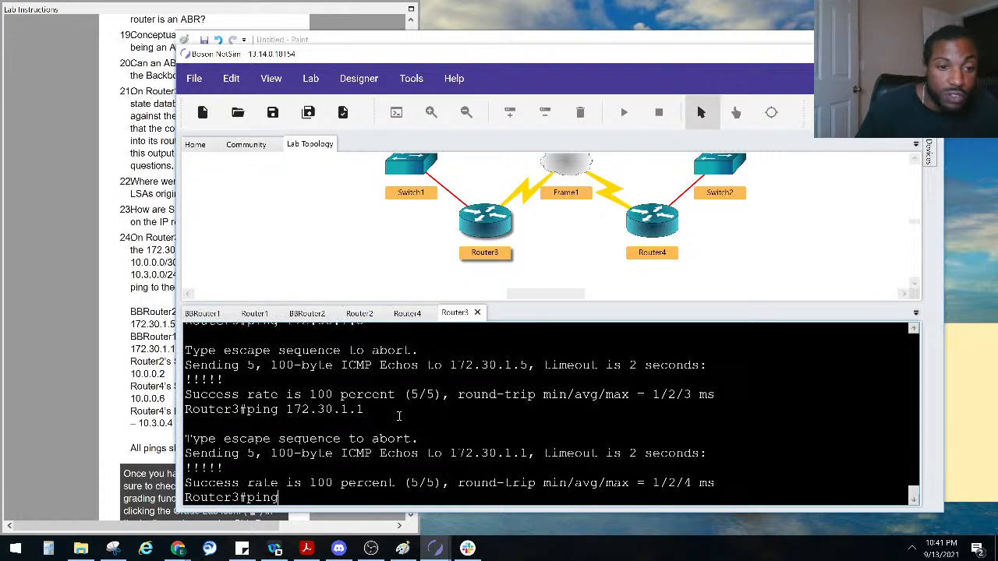
type("0.0.0.")
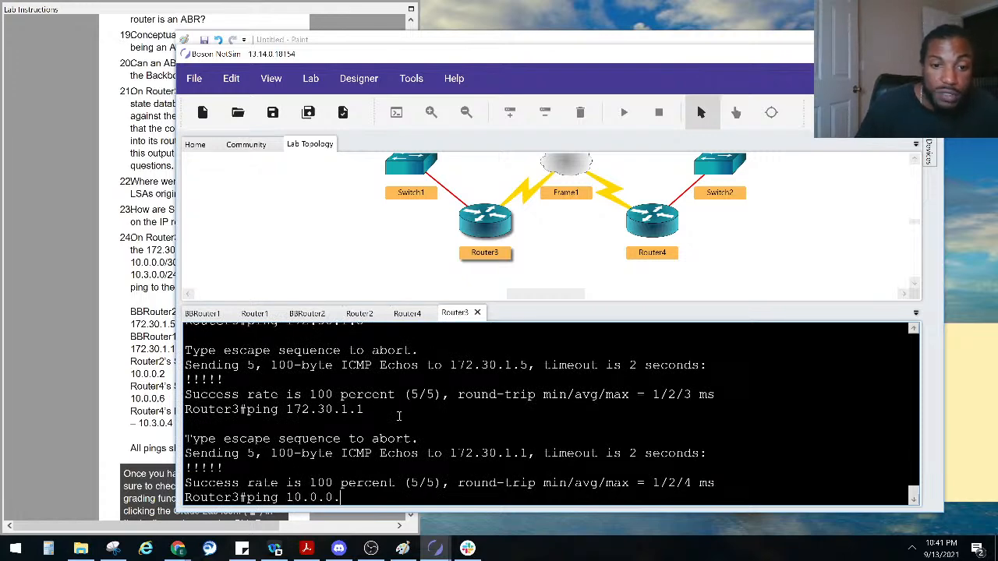
type("2")
key("Return")
Ping Router4's Serial 0/0 interface at 10.0.0.6 and its FastEthernet 1/0 interface at 10.3.0.4 from Router3
key("Up")
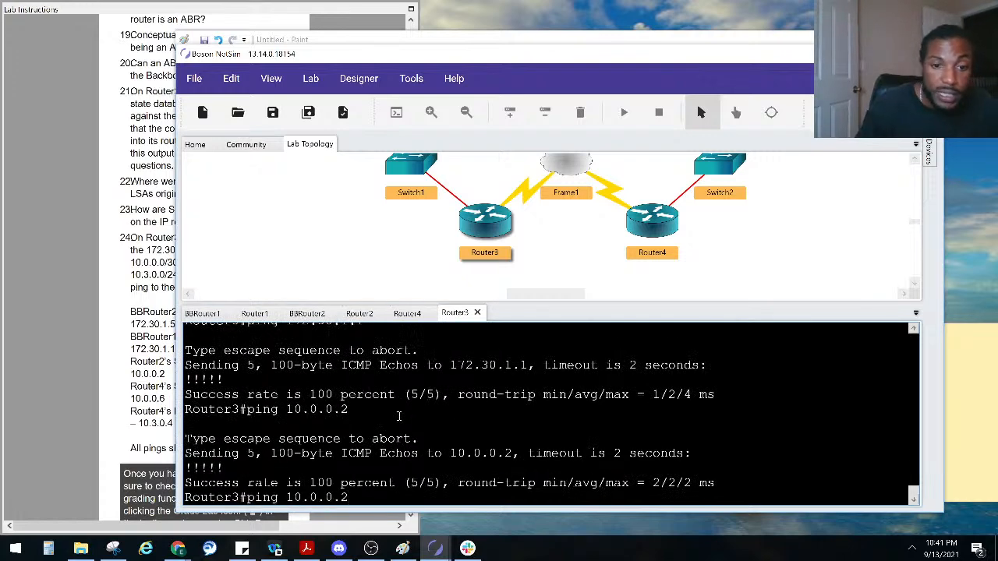
type("6")
key("Return")
key("Up")
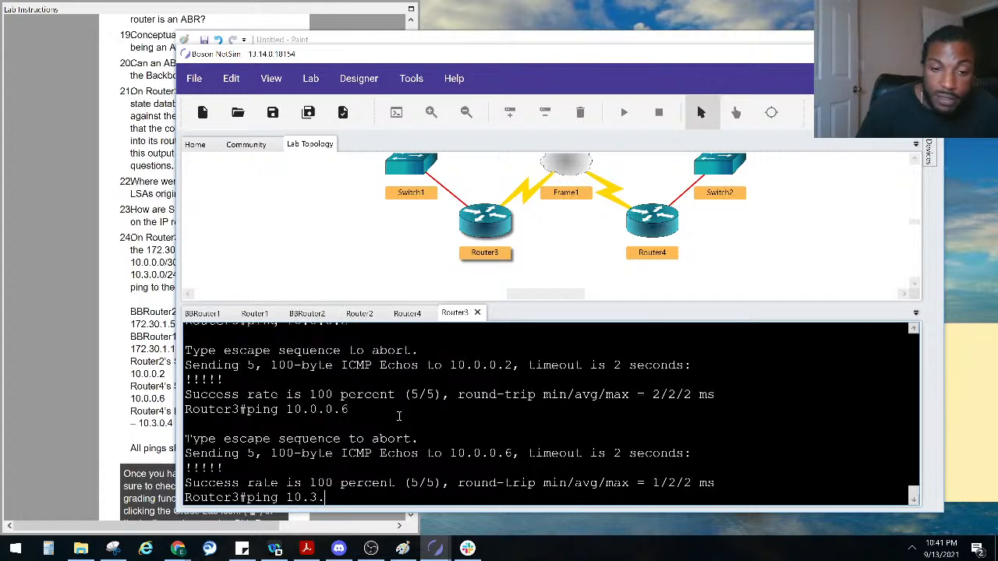
type("3.0.4")
key("Return")
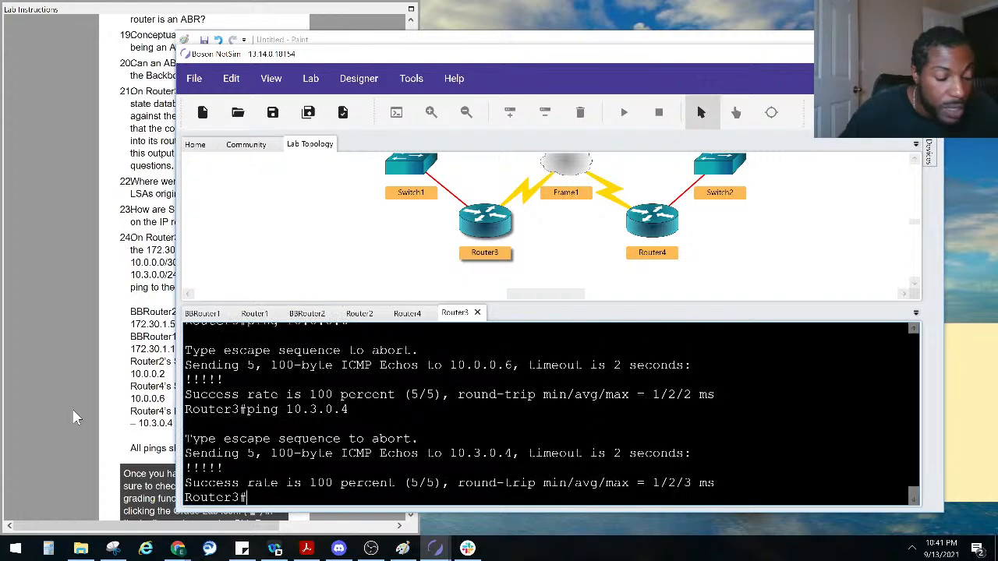
Recheck the end of the lab instructions, then grade the lab and close its results
left_click(98, 437)
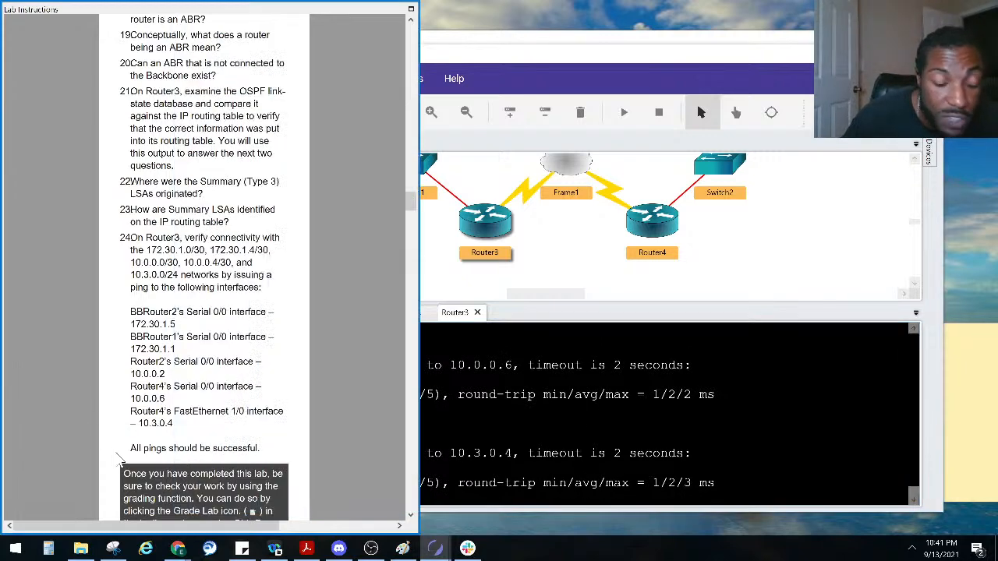
left_click(563, 82)
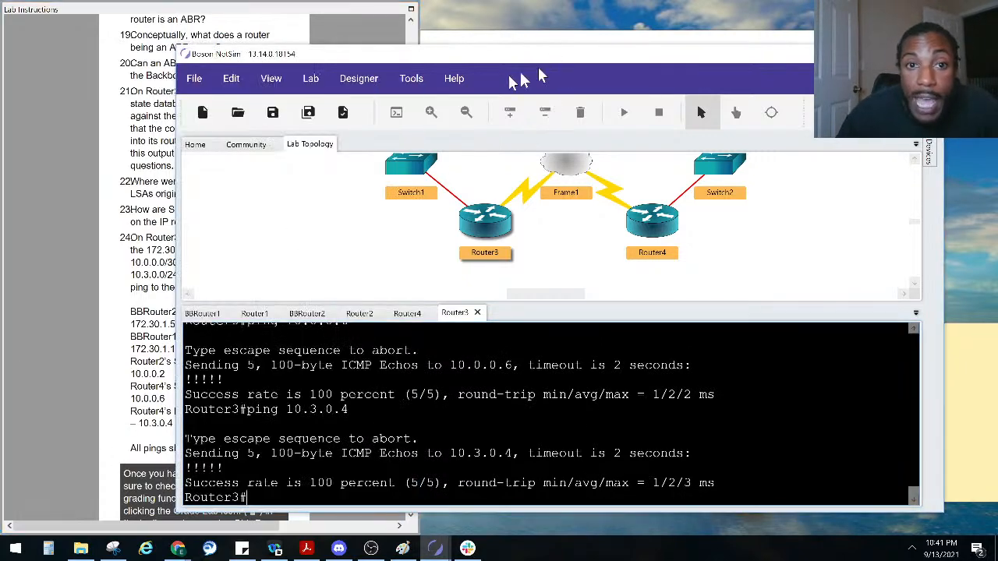
left_click(312, 79)
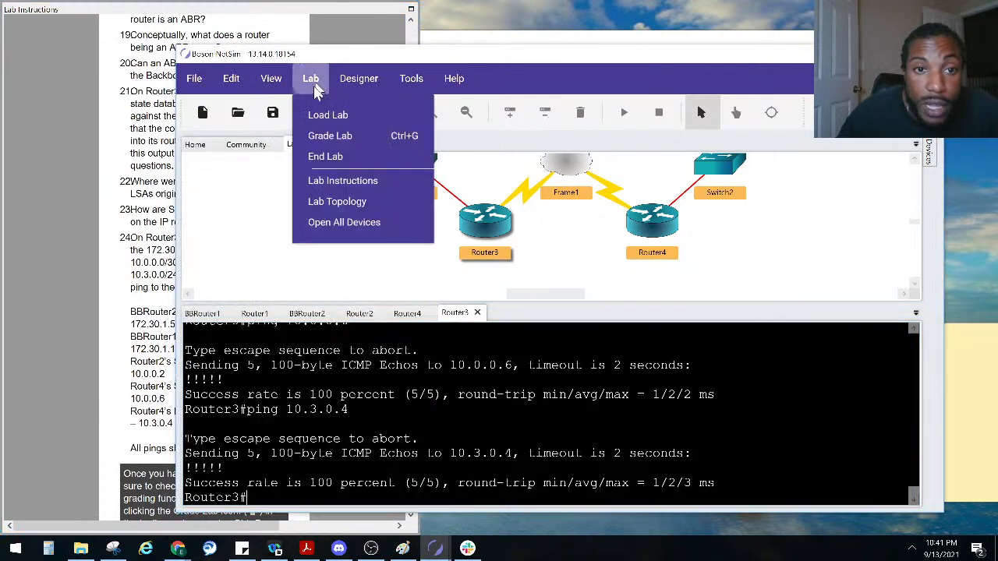
left_click(353, 136)
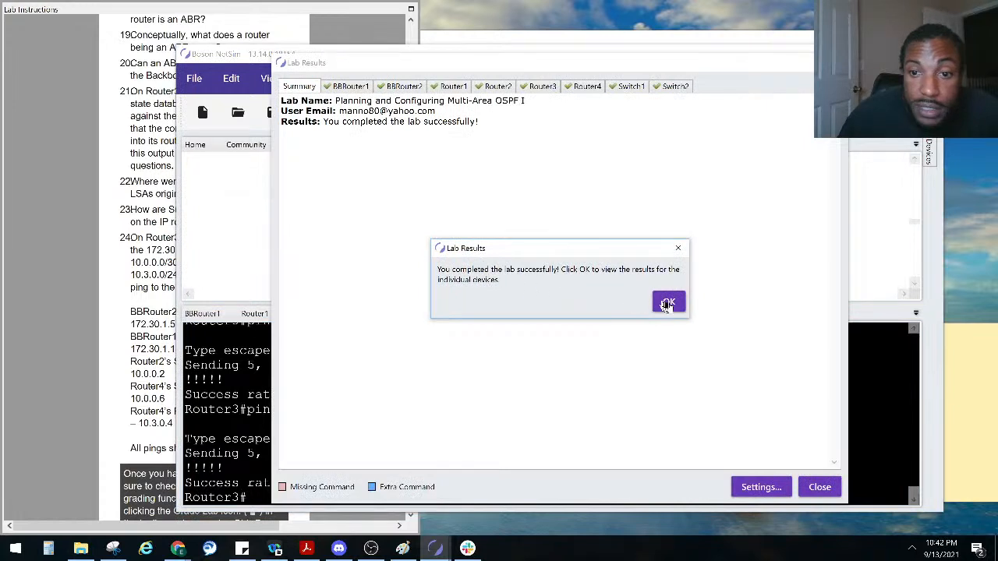
left_click(670, 305)
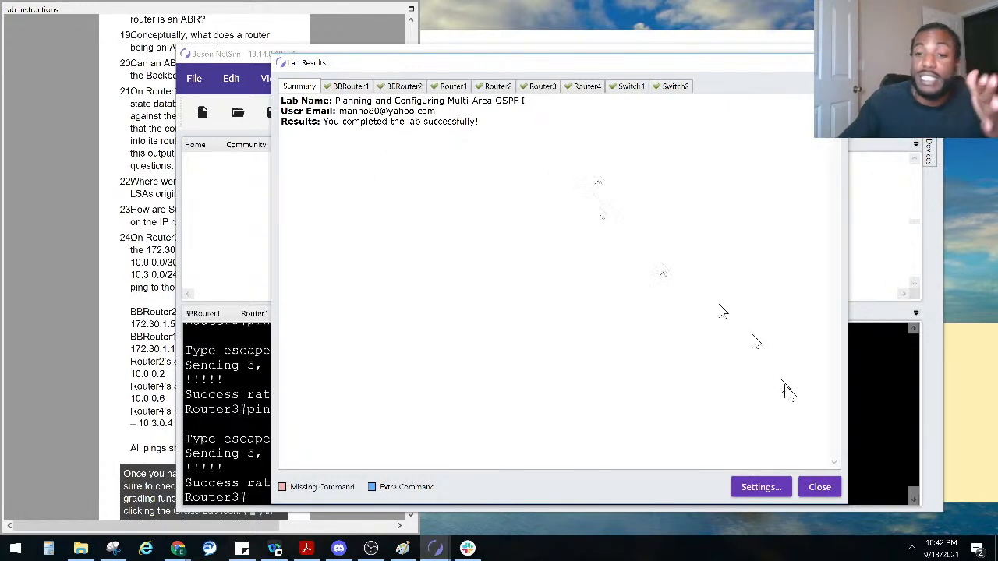
left_click(820, 489)
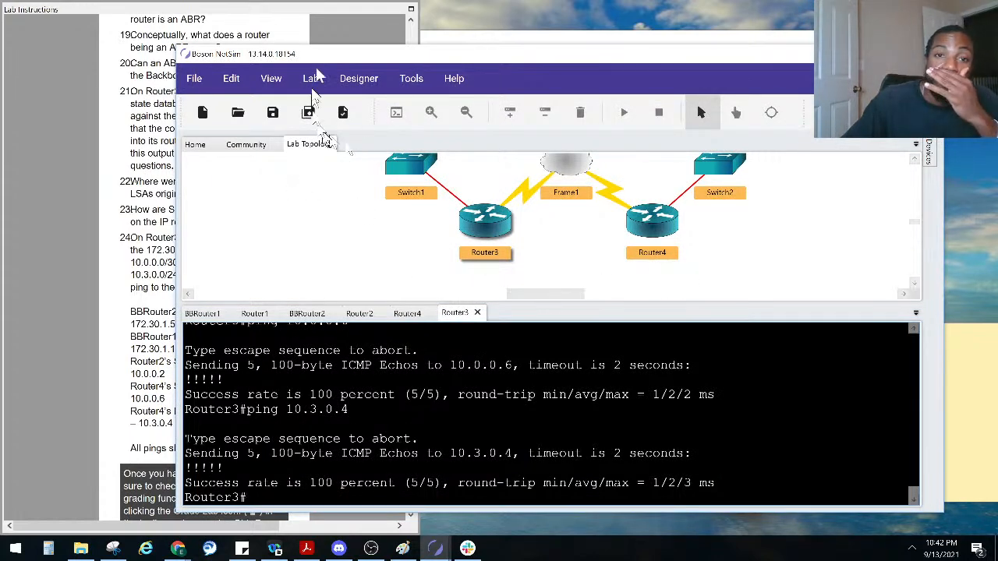
Switch to Discord, copy the invite link for the NetworkBruh! server, and put the Discord window away
left_click(164, 86)
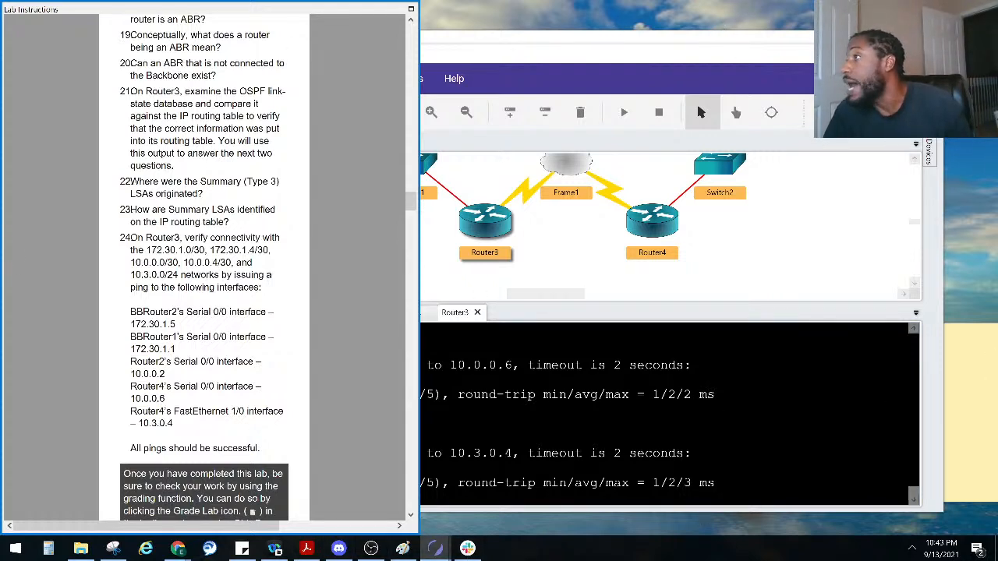
left_click(339, 548)
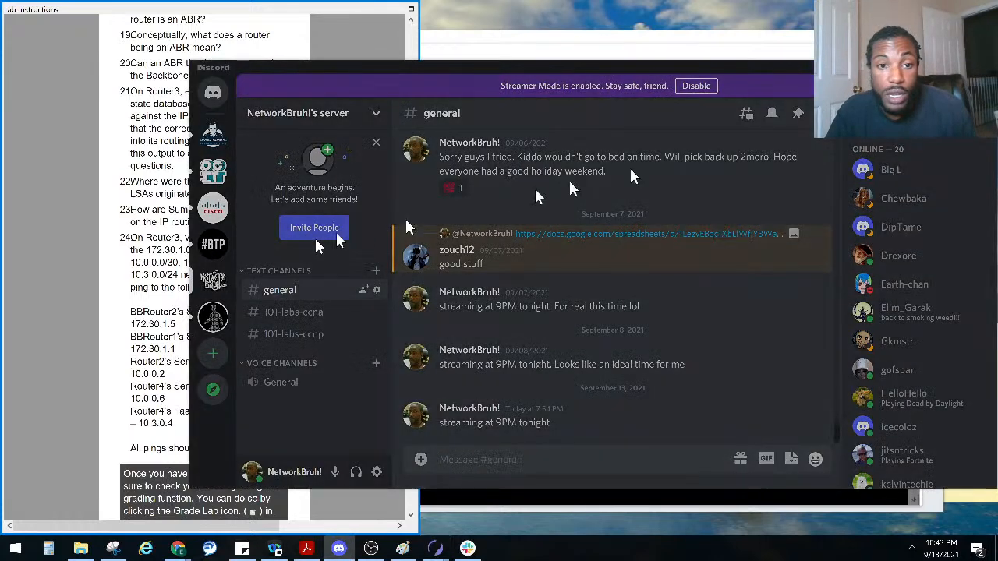
left_click(312, 230)
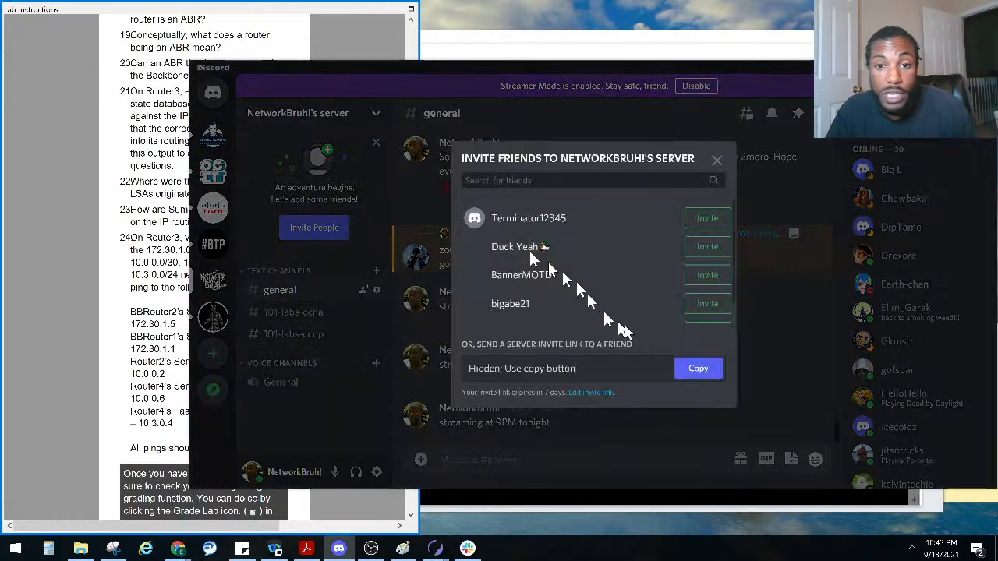
left_click(688, 372)
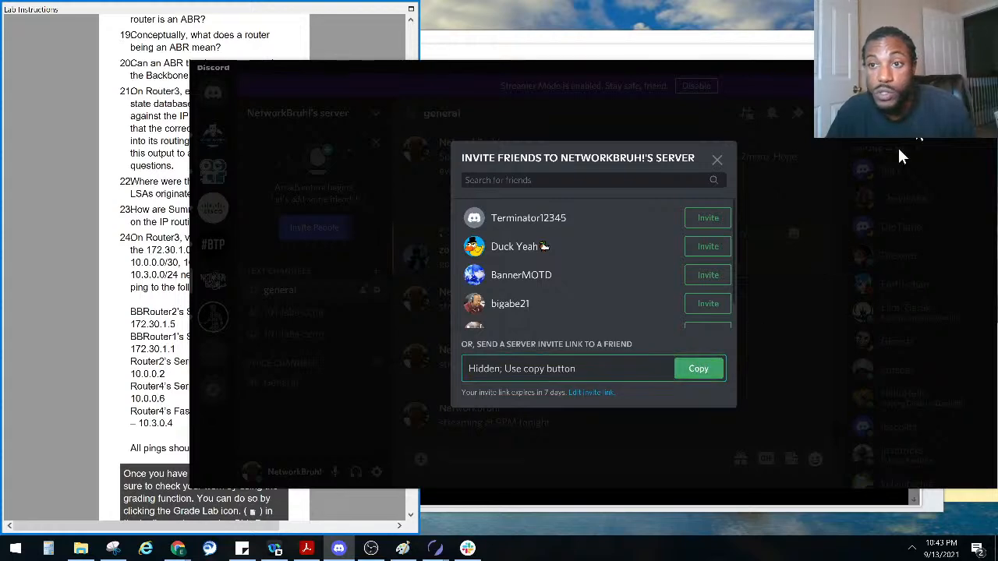
left_click(953, 67)
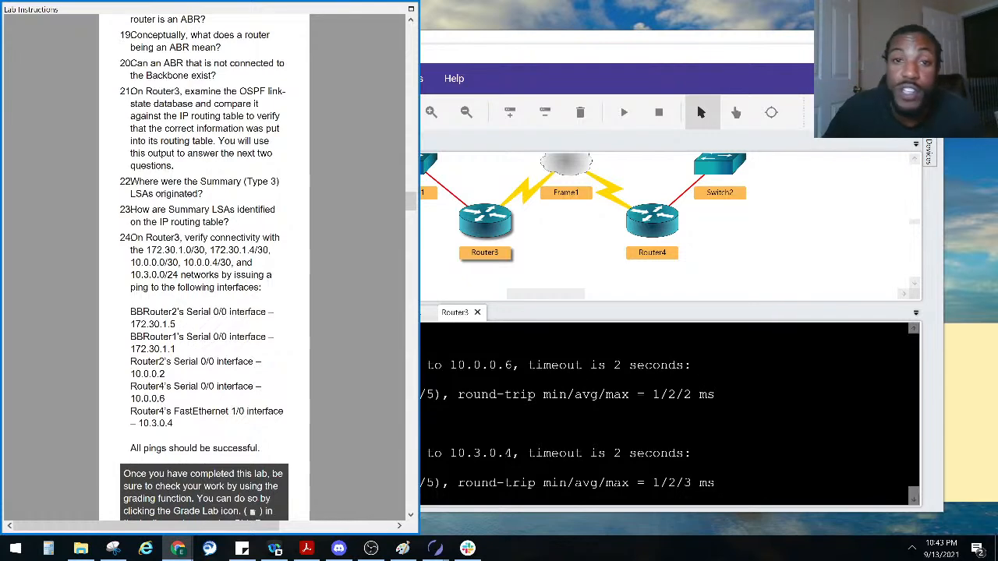
Bring NetSim back to the front and move its window lower on the desktop, clear of the instructions' title bar
left_click(648, 59)
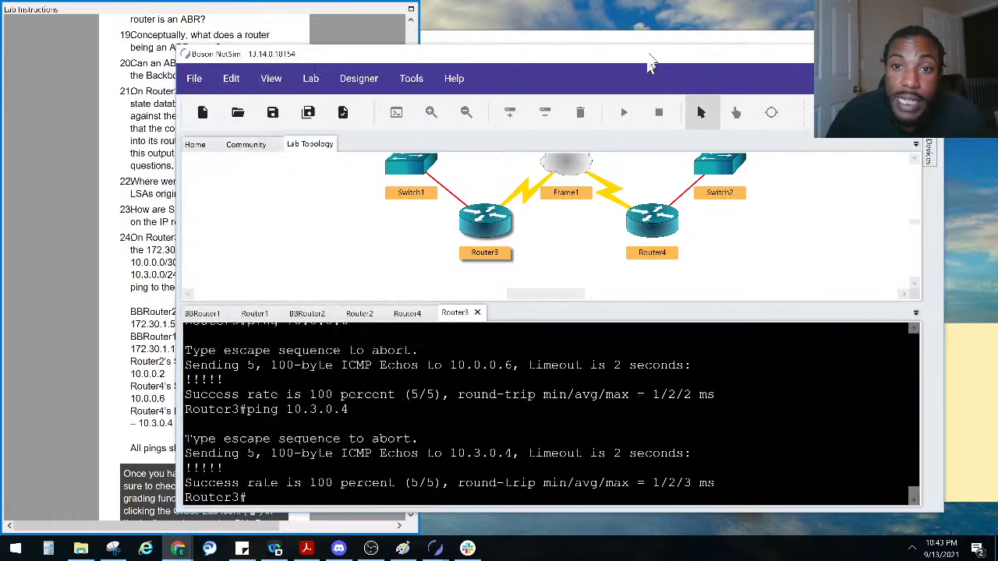
left_click_drag(447, 57, 428, 116)
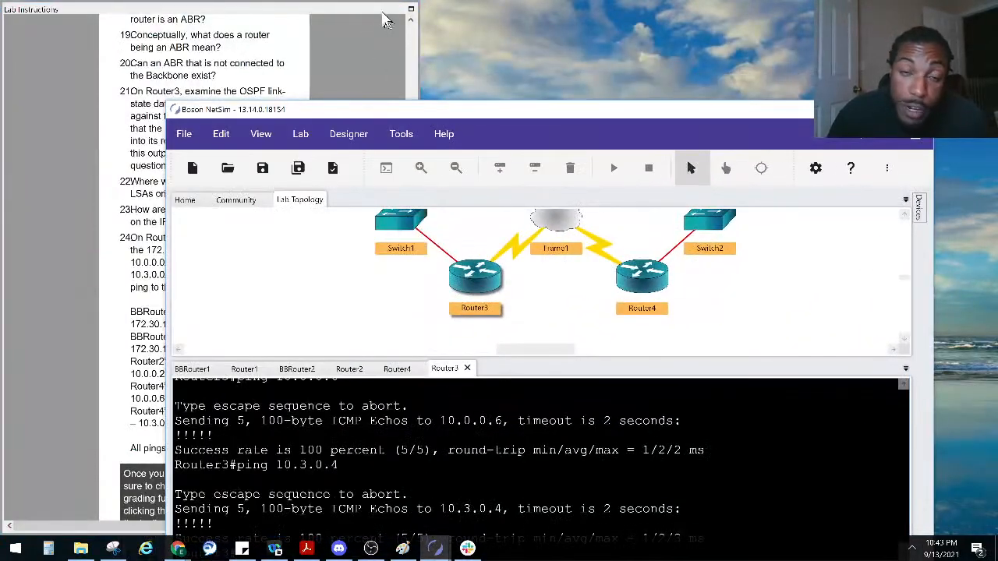
left_click(383, 12)
left_click(558, 147)
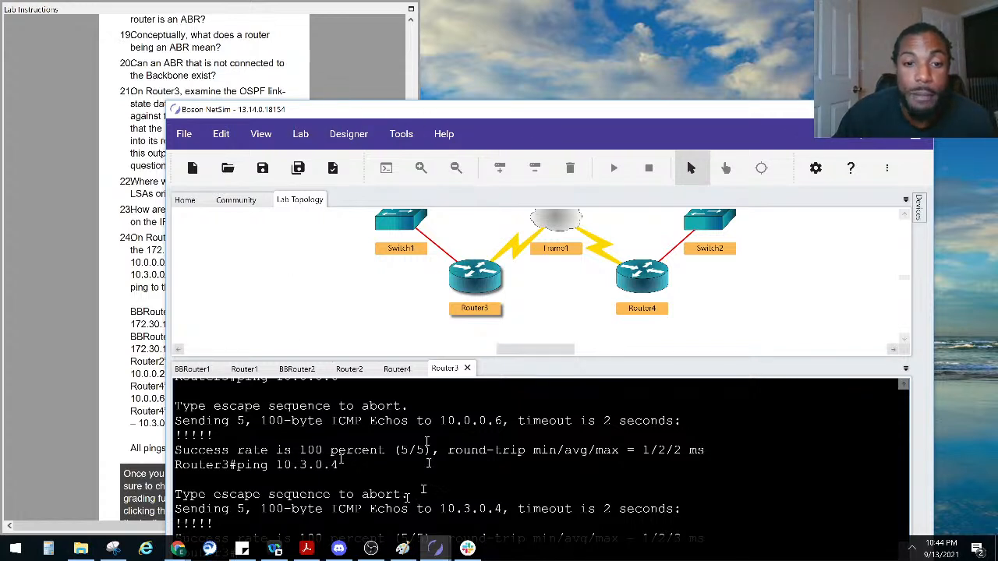
left_click(487, 272)
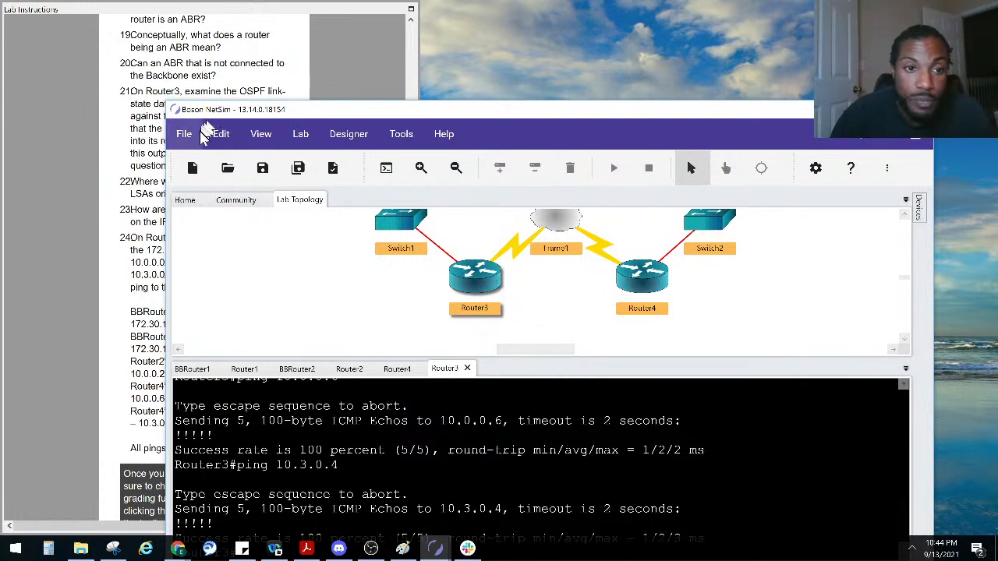
Show the Labs list and browse the standard lab tree, previewing the VLSM Practice II-D and VLANs labs
left_click(297, 139)
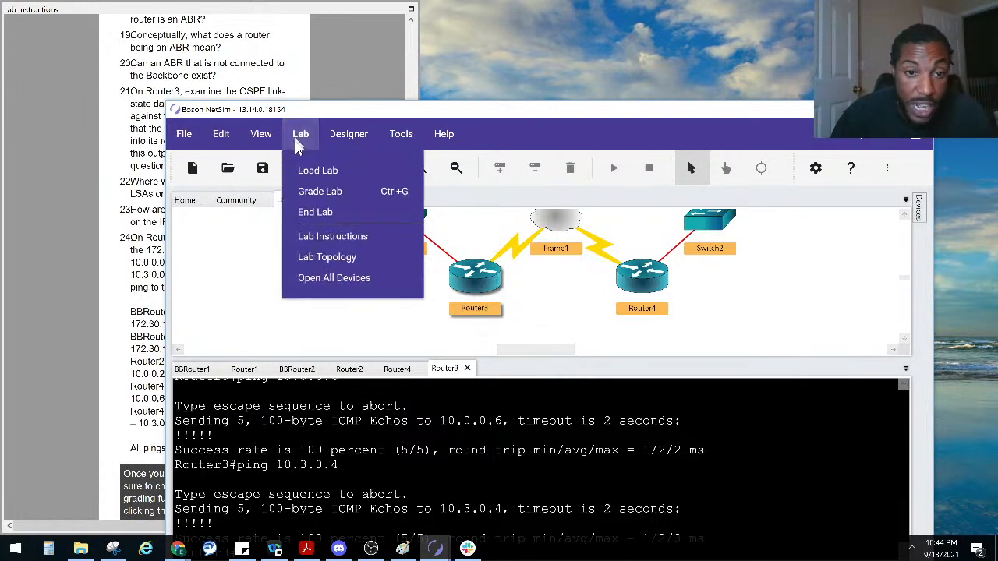
left_click(349, 137)
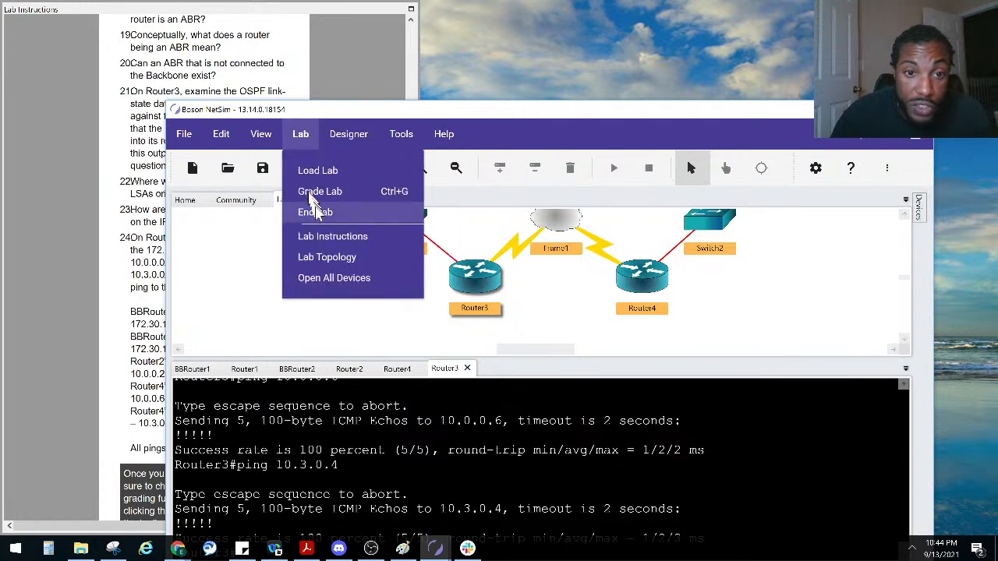
mouse_move(269, 132)
mouse_move(335, 241)
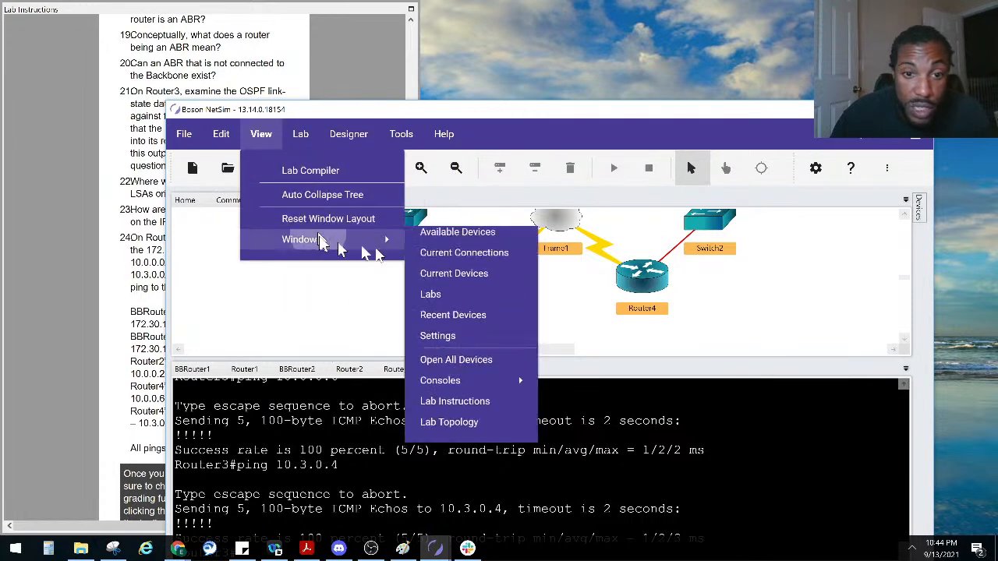
left_click(472, 357)
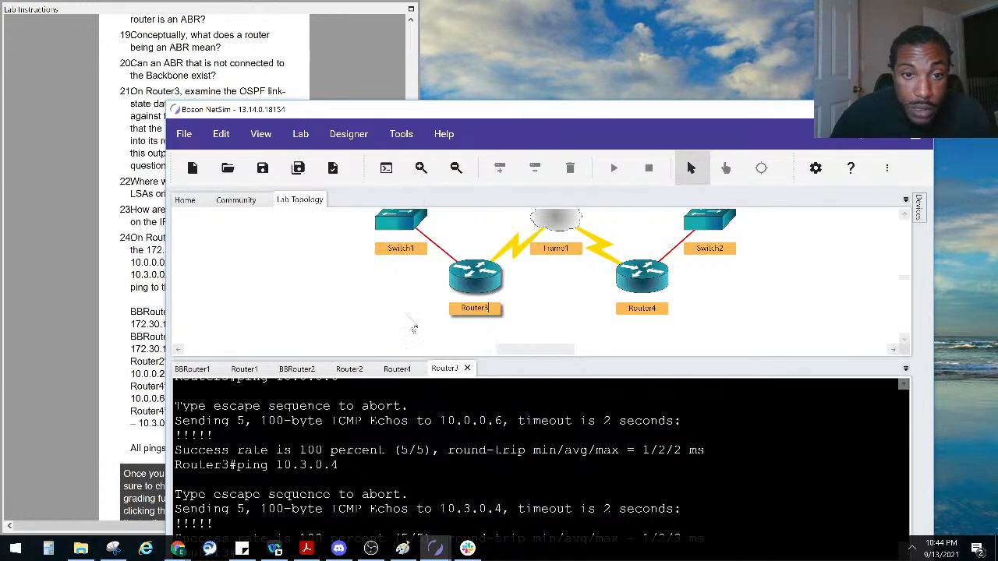
scroll(262, 371, "down", 2)
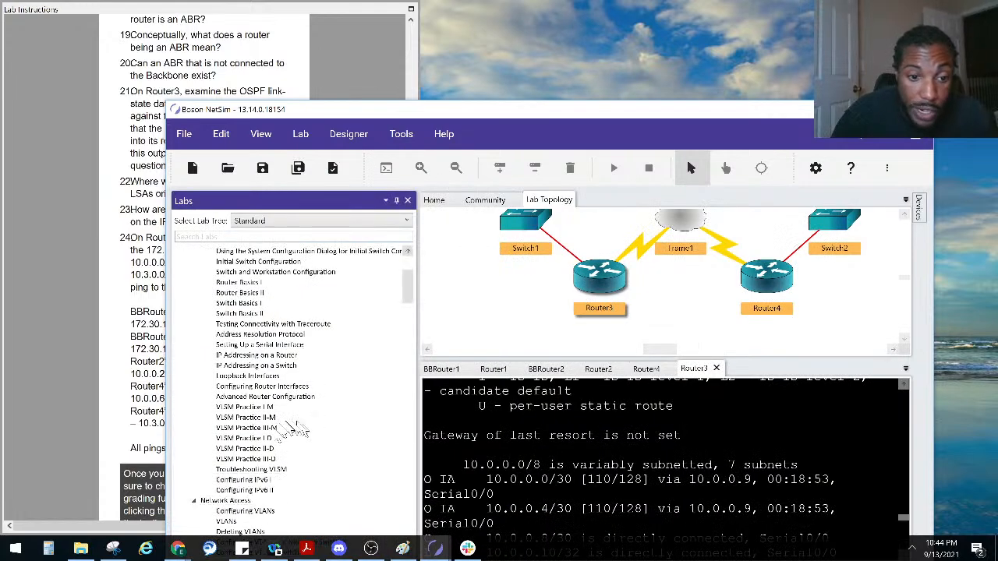
left_click(245, 449)
scroll(306, 417, "down", 3)
scroll(306, 417, "down", 1)
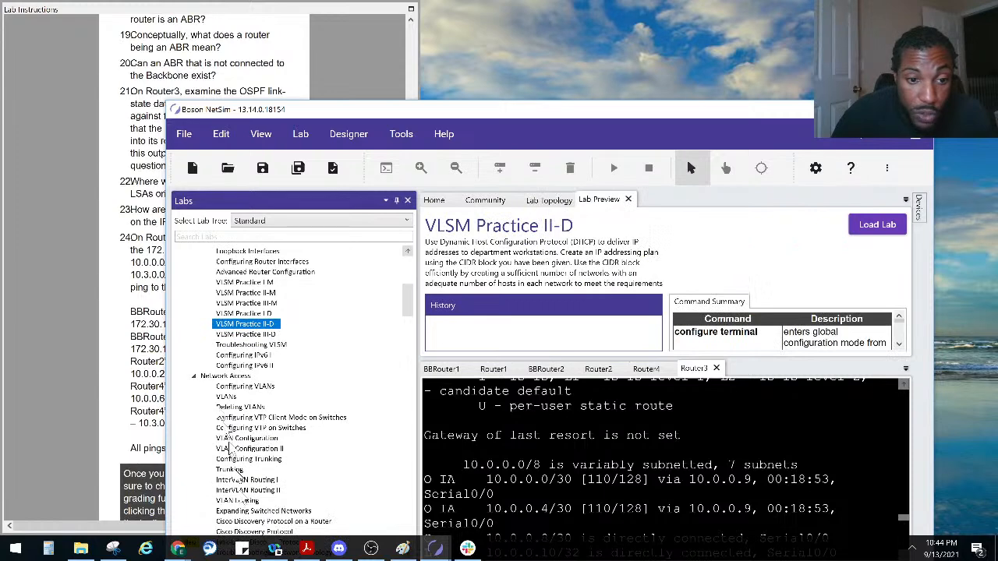
left_click(226, 397)
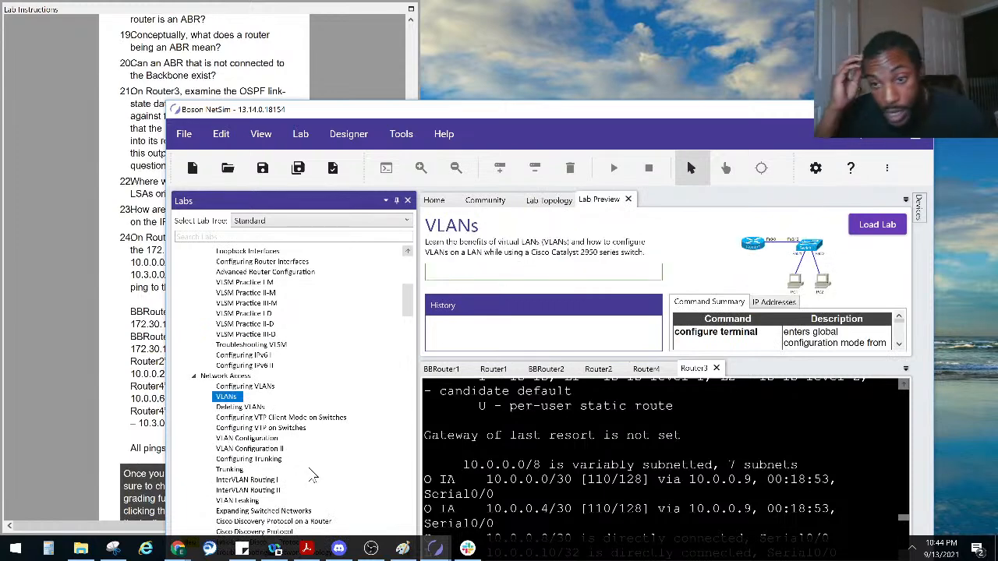